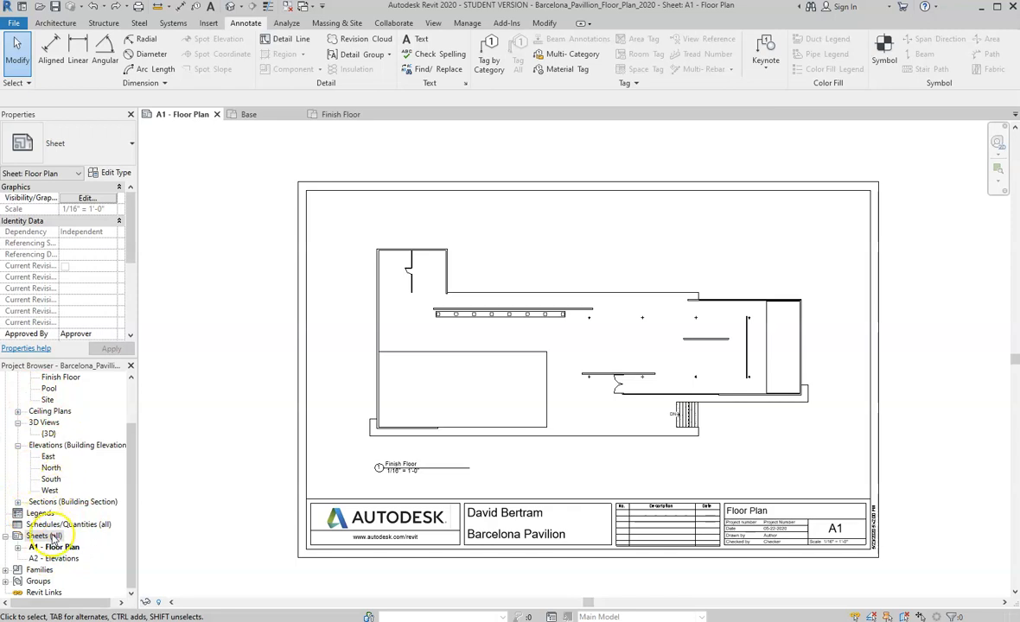
# Step: Expand the building sections in the project browser and open the Base floor plan view
pyautogui.click(43, 536)
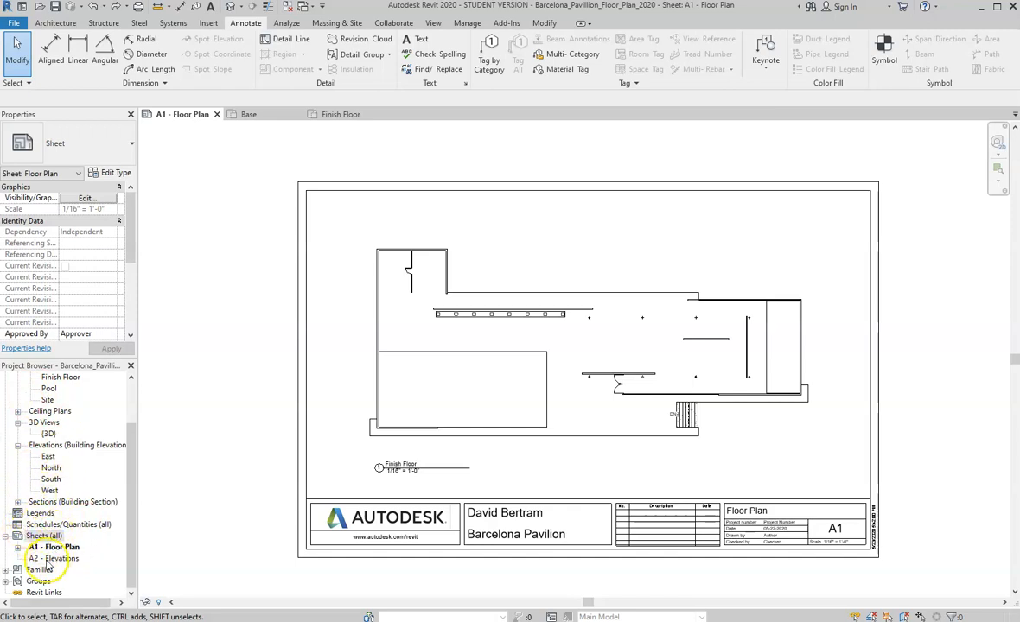
pyautogui.click(18, 503)
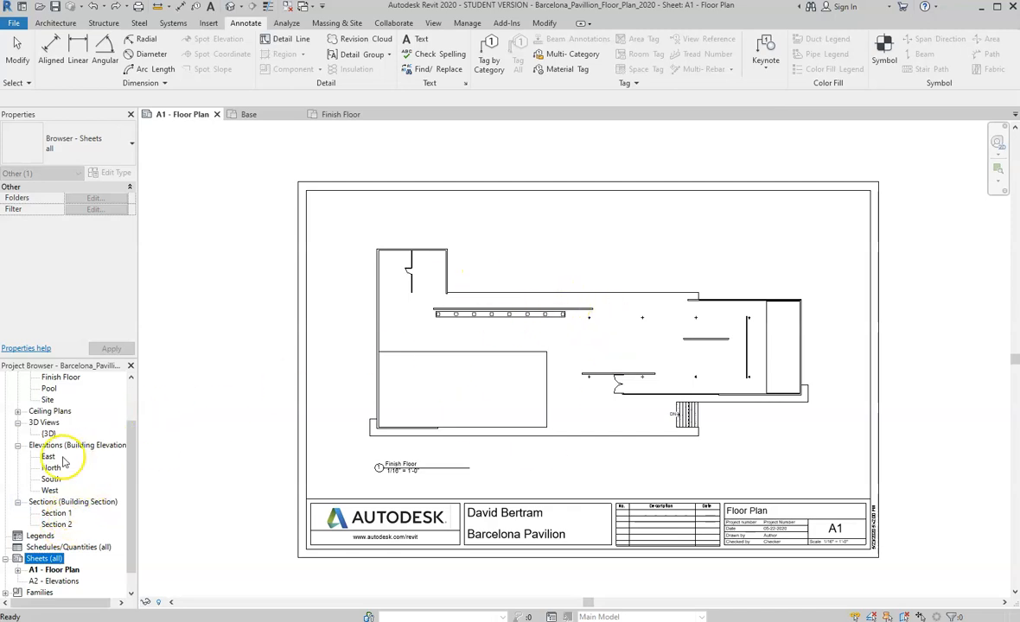
pyautogui.scroll(4, 61, 411)
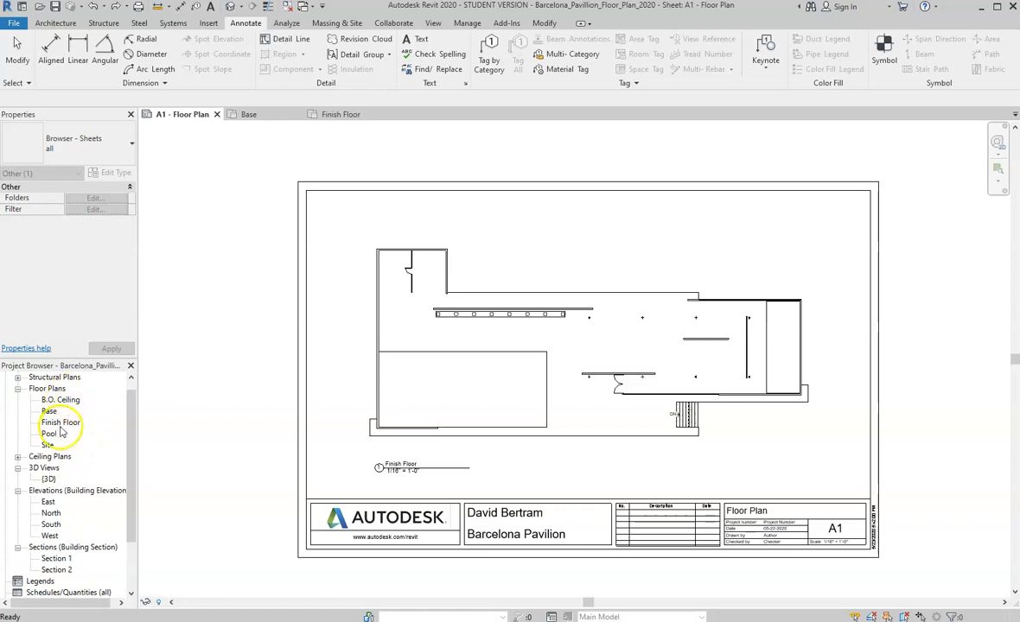
pyautogui.doubleClick(50, 413)
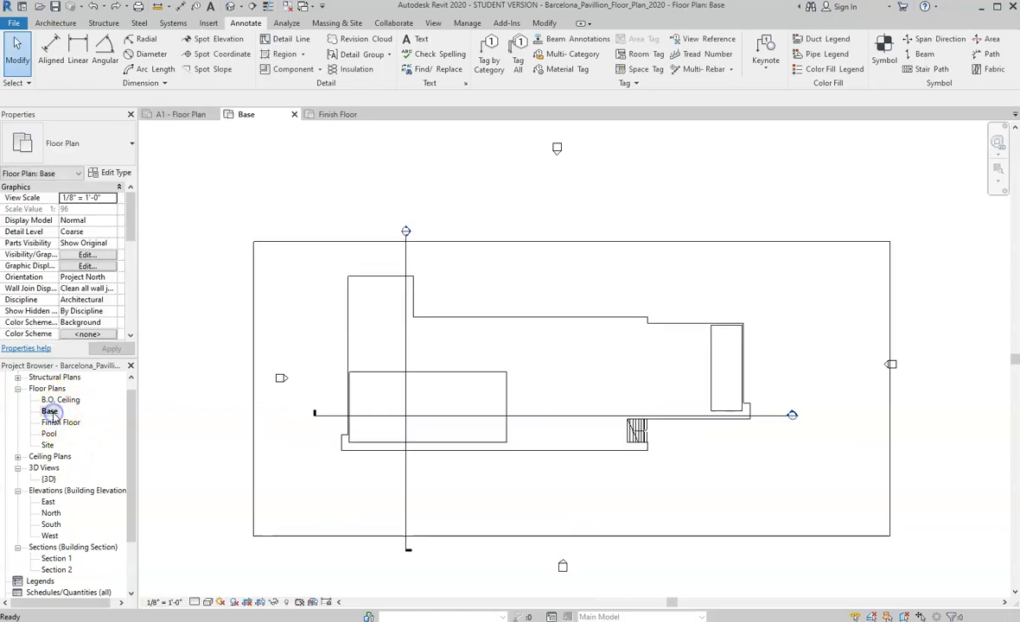
# Step: Shorten both ends of the vertical section line so they stop just beyond the building outline
pyautogui.click(405, 485)
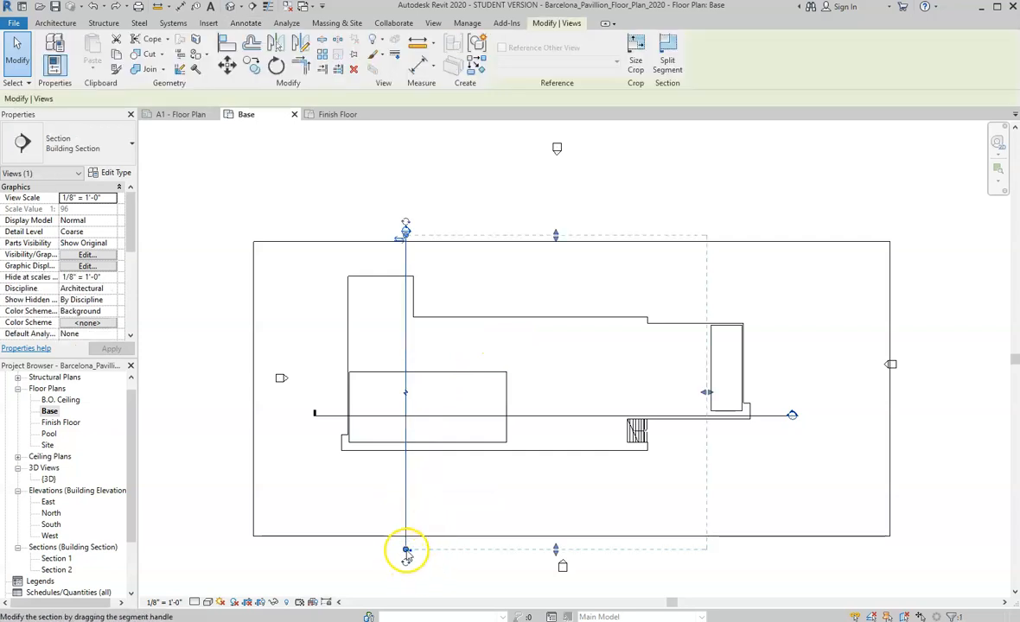
pyautogui.moveTo(408, 540); pyautogui.dragTo(407, 478)
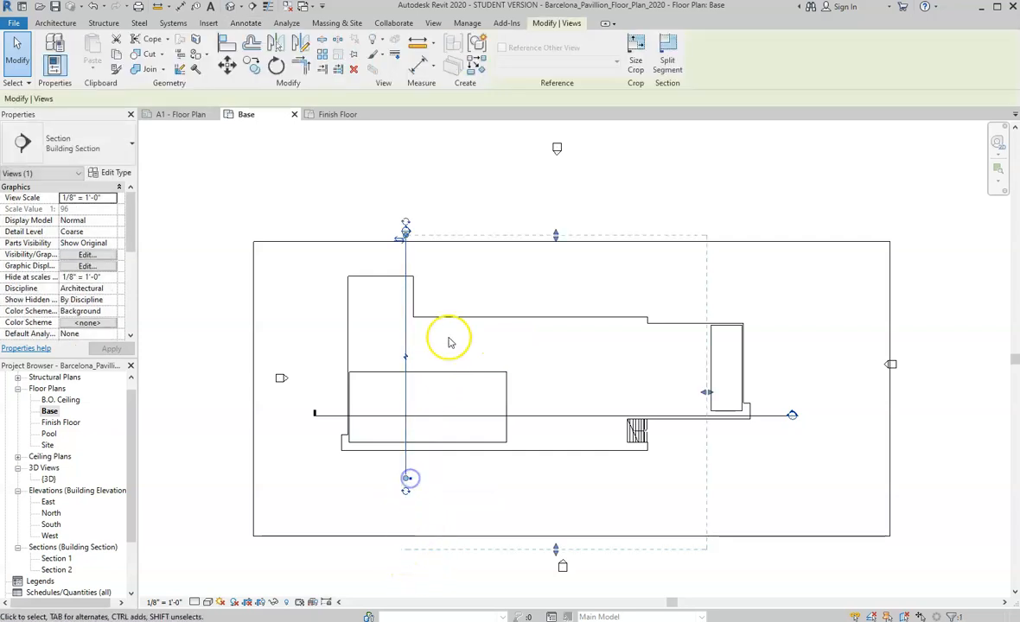
pyautogui.moveTo(405, 235); pyautogui.dragTo(405, 262)
pyautogui.scroll(2, 440, 277)
pyautogui.scroll(3, 398, 415)
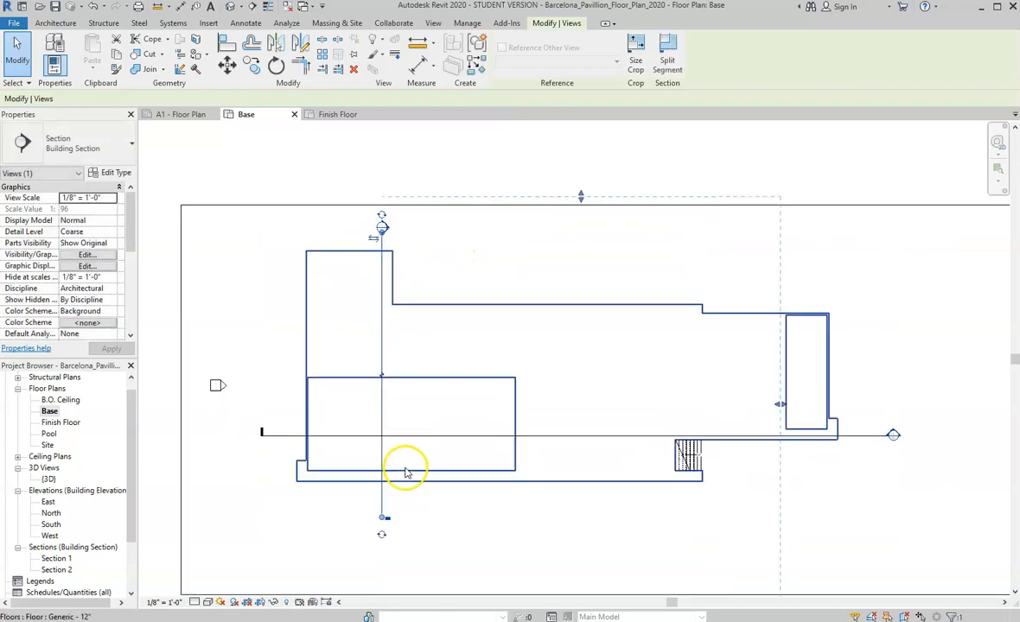
pyautogui.moveTo(383, 190); pyautogui.dragTo(382, 187)
pyautogui.moveTo(383, 518); pyautogui.dragTo(383, 510)
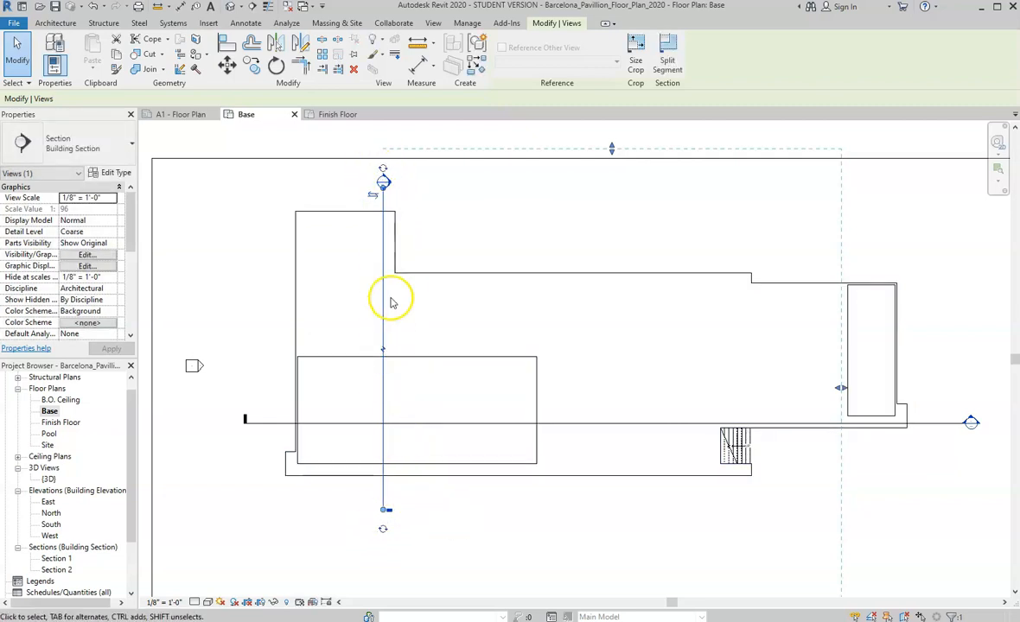
pyautogui.scroll(-2, 393, 337)
pyautogui.scroll(1, 535, 439)
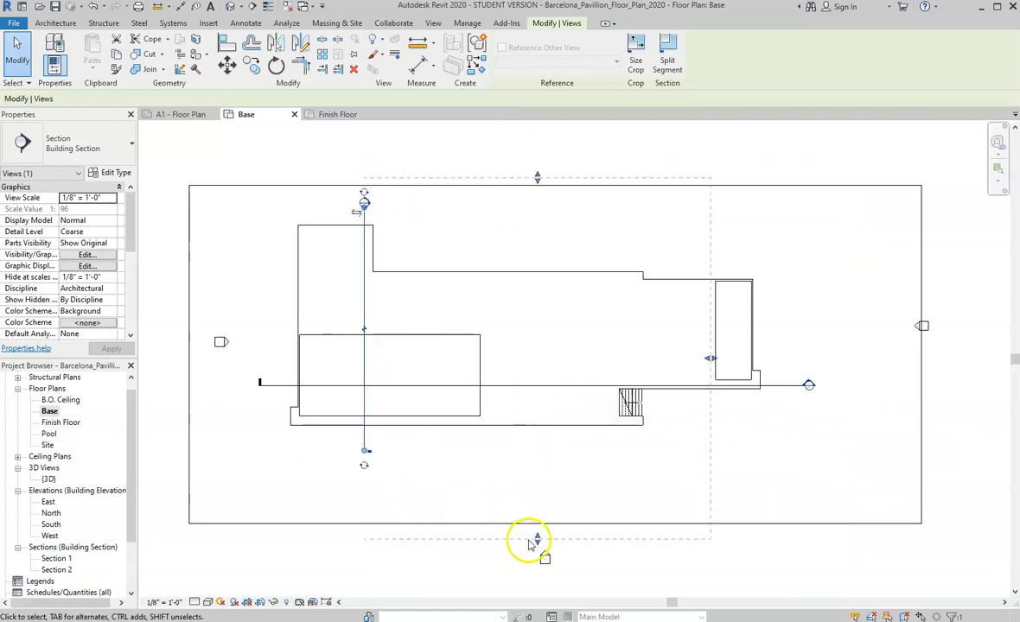
# Step: Pull the vertical section's view extents in to its line ends and extend its depth past the building's east edge
pyautogui.moveTo(537, 538); pyautogui.dragTo(536, 450)
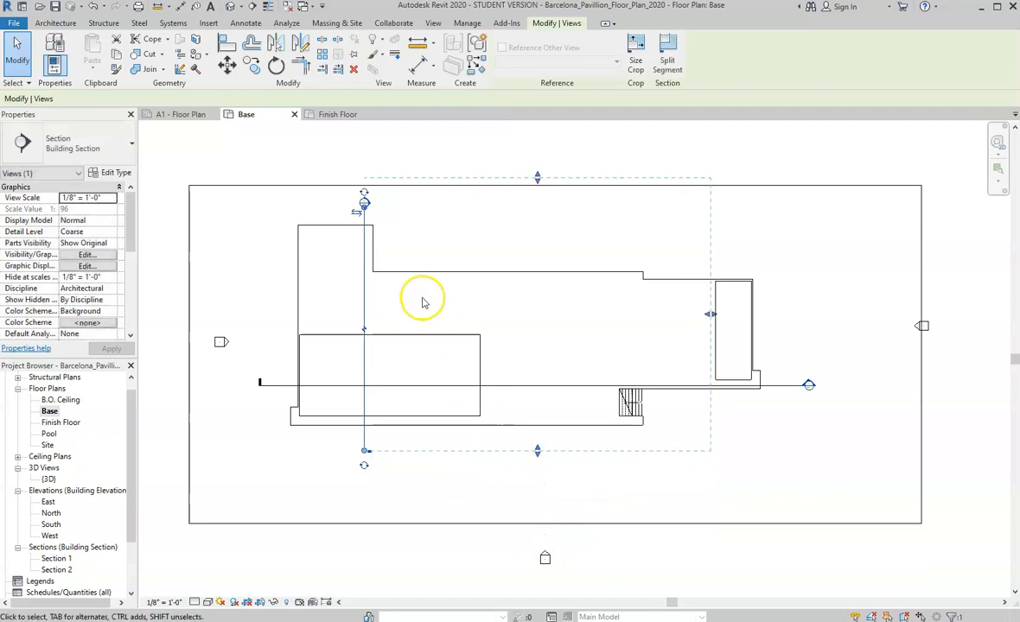
pyautogui.moveTo(537, 178); pyautogui.dragTo(536, 203)
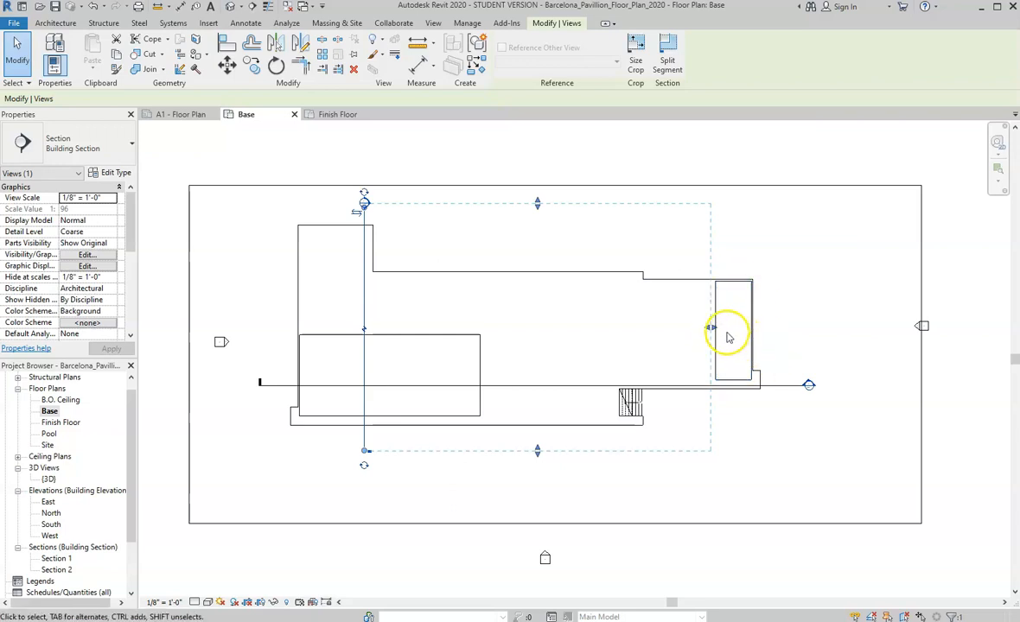
pyautogui.moveTo(709, 328); pyautogui.dragTo(779, 327)
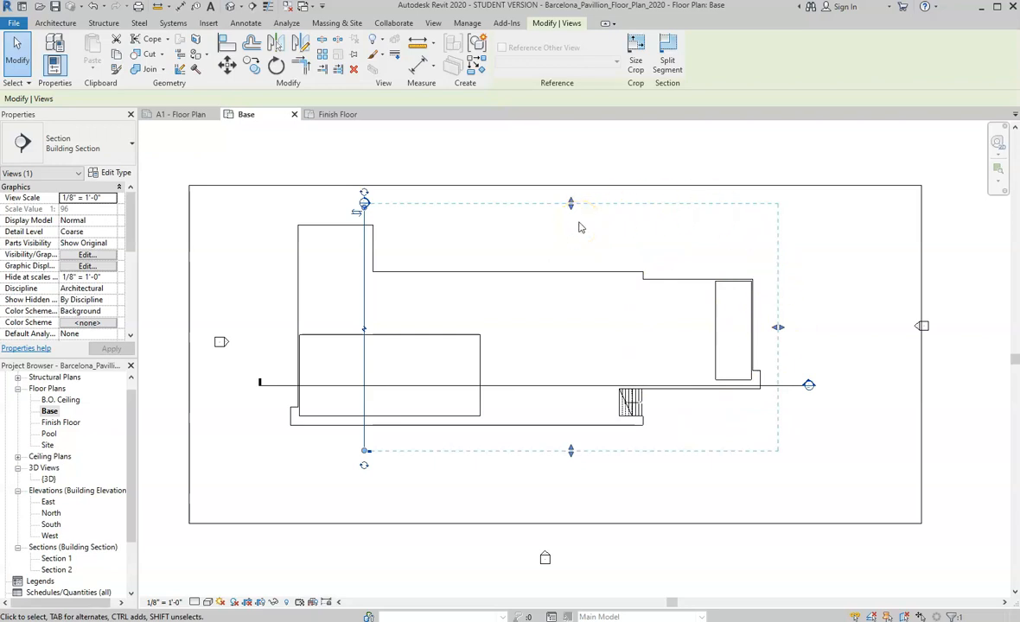
pyautogui.click(430, 221)
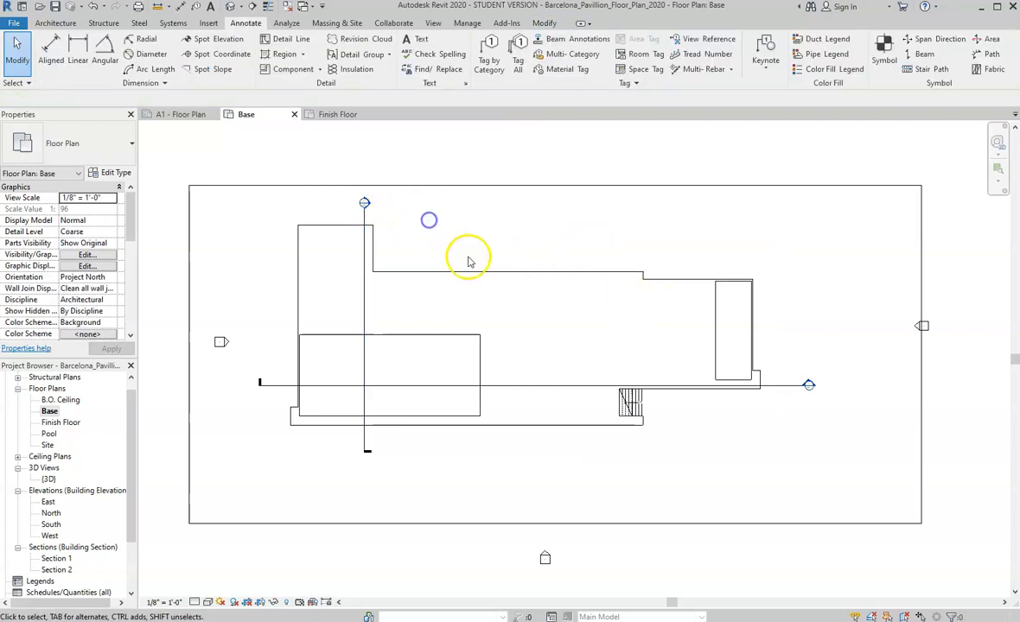
# Step: Move the horizontal section line slightly north so it cuts through both the large pool and the small east pool
pyautogui.click(588, 386)
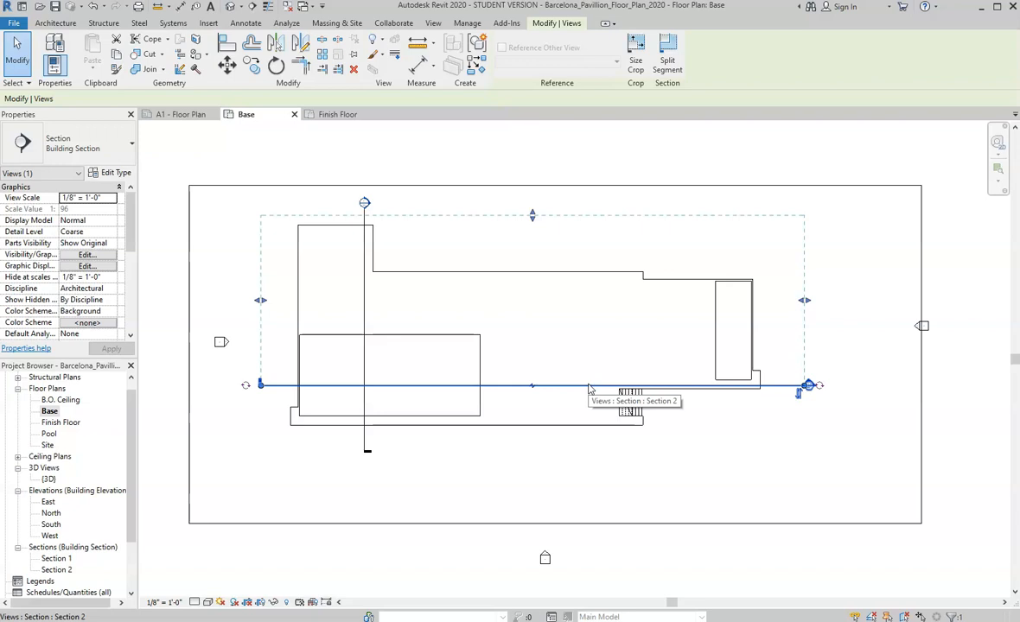
pyautogui.moveTo(570, 387); pyautogui.dragTo(582, 378)
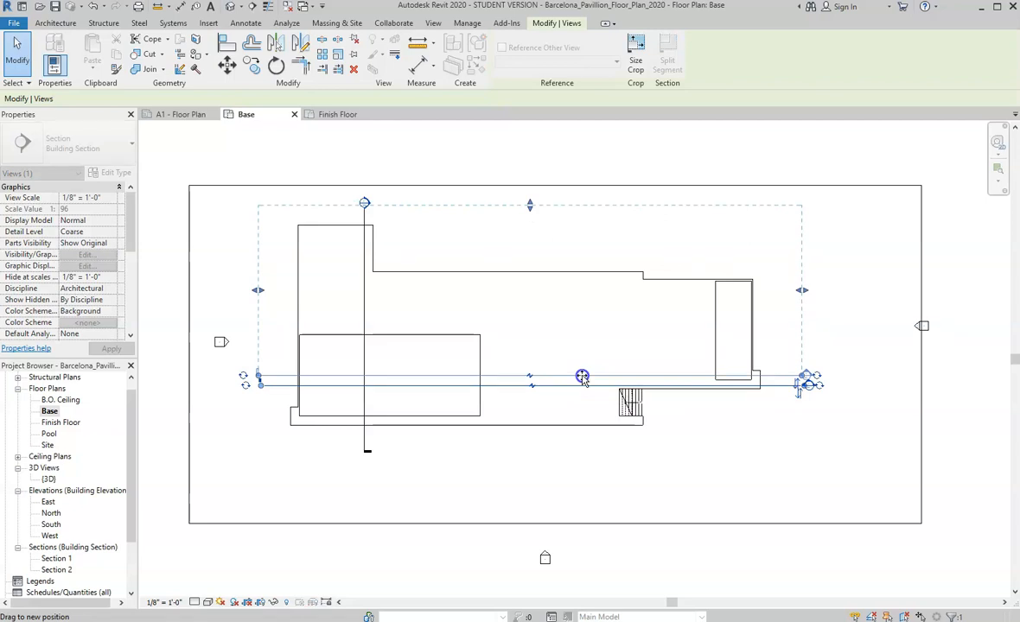
pyautogui.moveTo(583, 378); pyautogui.dragTo(583, 376)
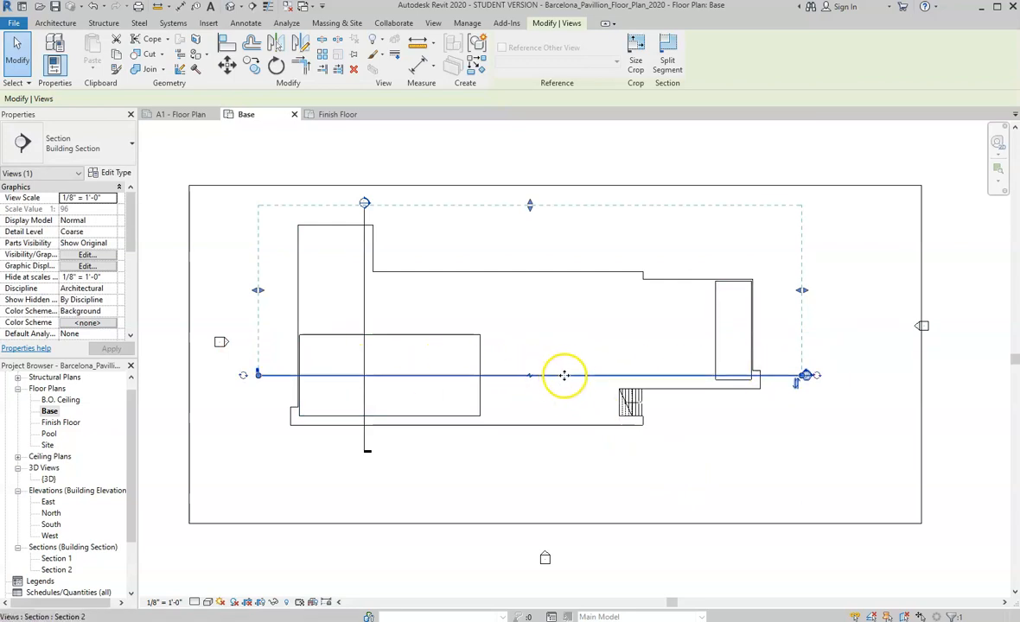
# Step: Tighten the horizontal section's side extents and line ends around the building, and reduce its view depth to just beyond the north edge
pyautogui.moveTo(802, 292); pyautogui.dragTo(788, 292)
pyautogui.click(259, 375)
pyautogui.moveTo(272, 374); pyautogui.dragTo(271, 375)
pyautogui.moveTo(261, 292); pyautogui.dragTo(273, 292)
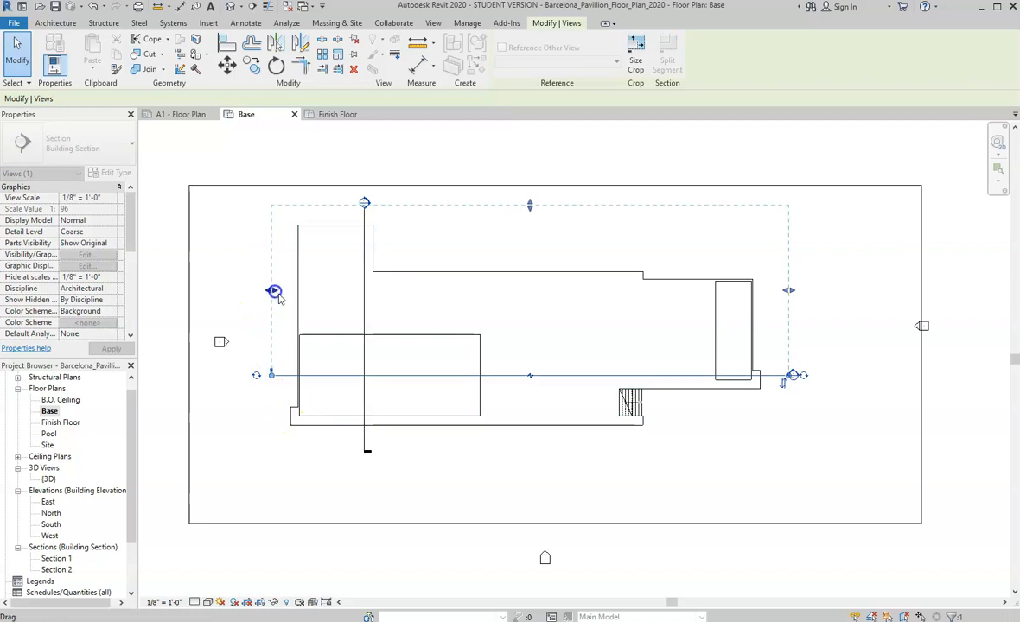
pyautogui.moveTo(794, 291)
pyautogui.mouseDown()
pyautogui.moveTo(808, 291)
pyautogui.moveTo(788, 290)
pyautogui.mouseUp()
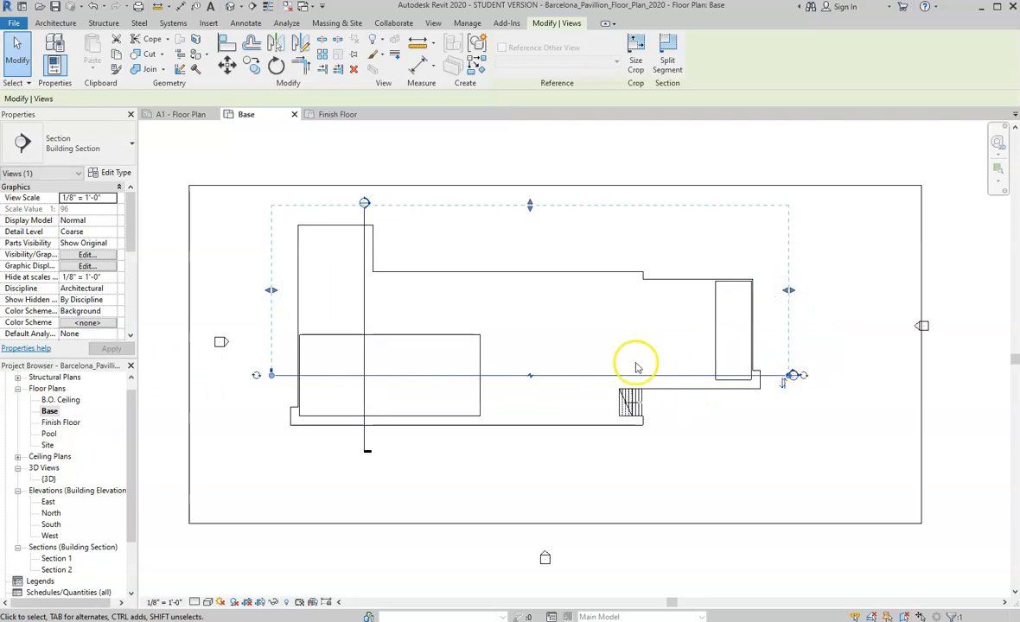
pyautogui.moveTo(530, 206); pyautogui.dragTo(531, 219)
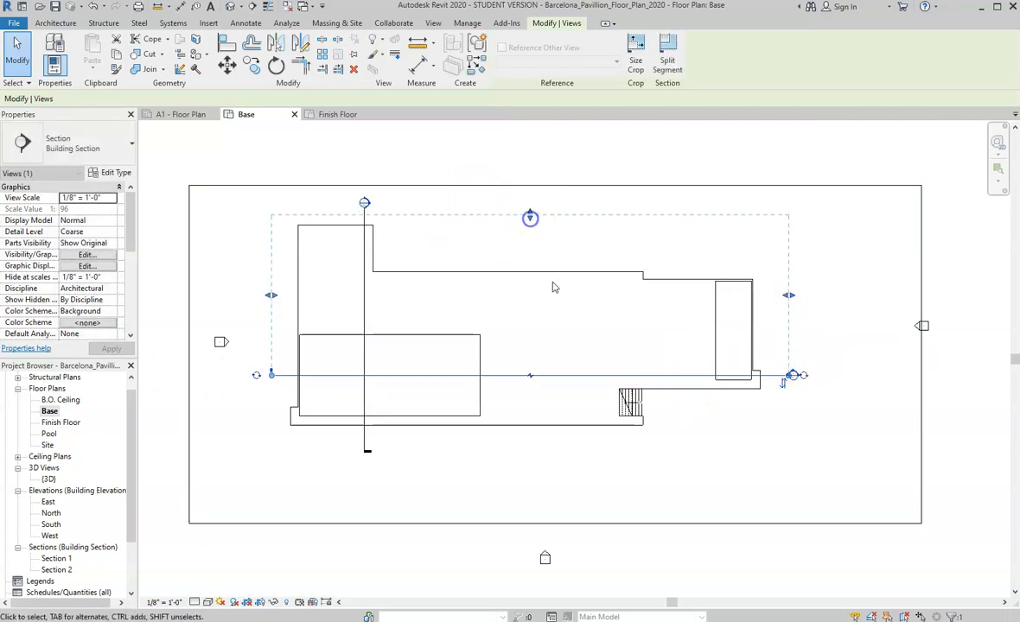
# Step: Move the vertical section line west to the middle of the narrow northwest wing and extend its depth past the east edge
pyautogui.click(363, 309)
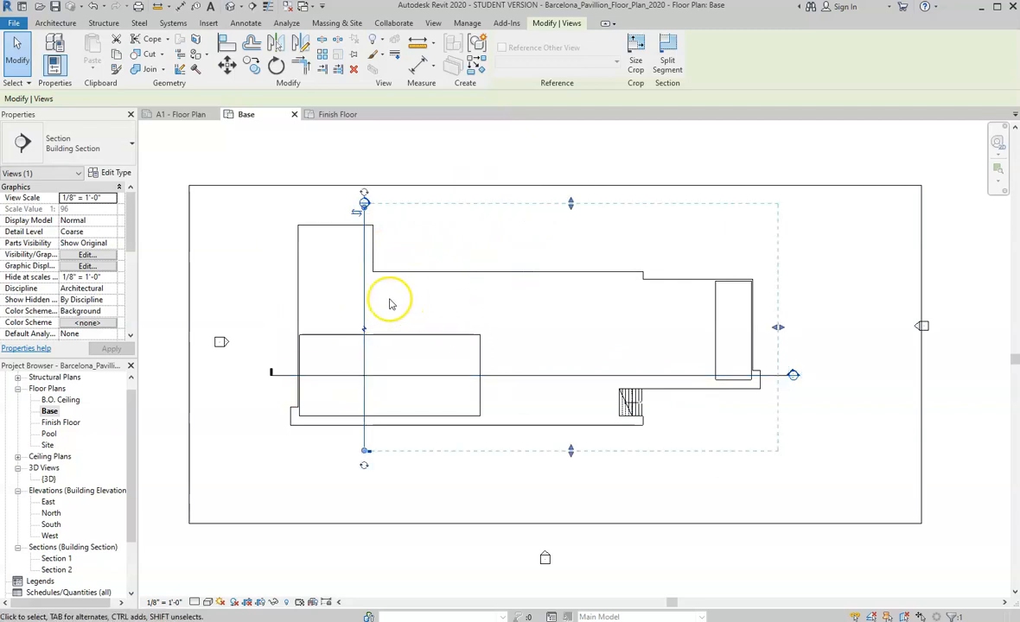
pyautogui.moveTo(364, 297); pyautogui.dragTo(342, 297)
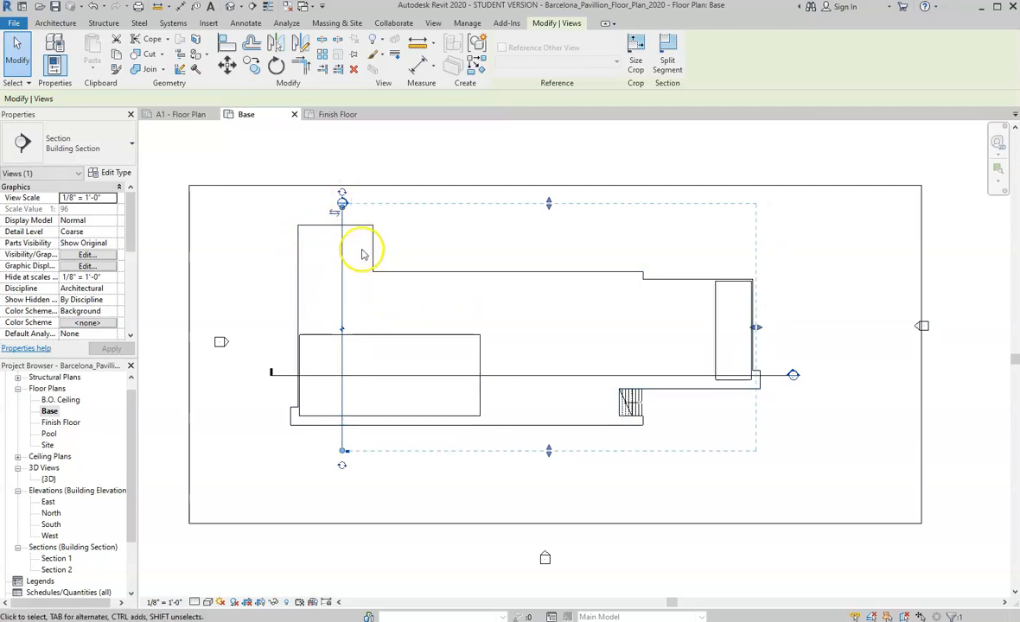
pyautogui.moveTo(757, 326); pyautogui.dragTo(768, 327)
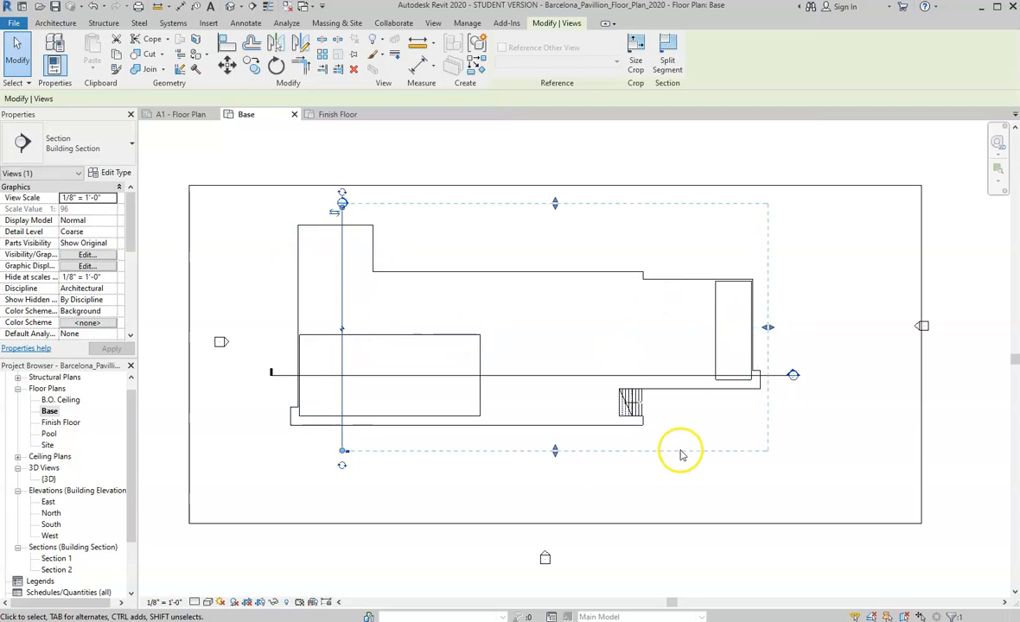
pyautogui.click(712, 490)
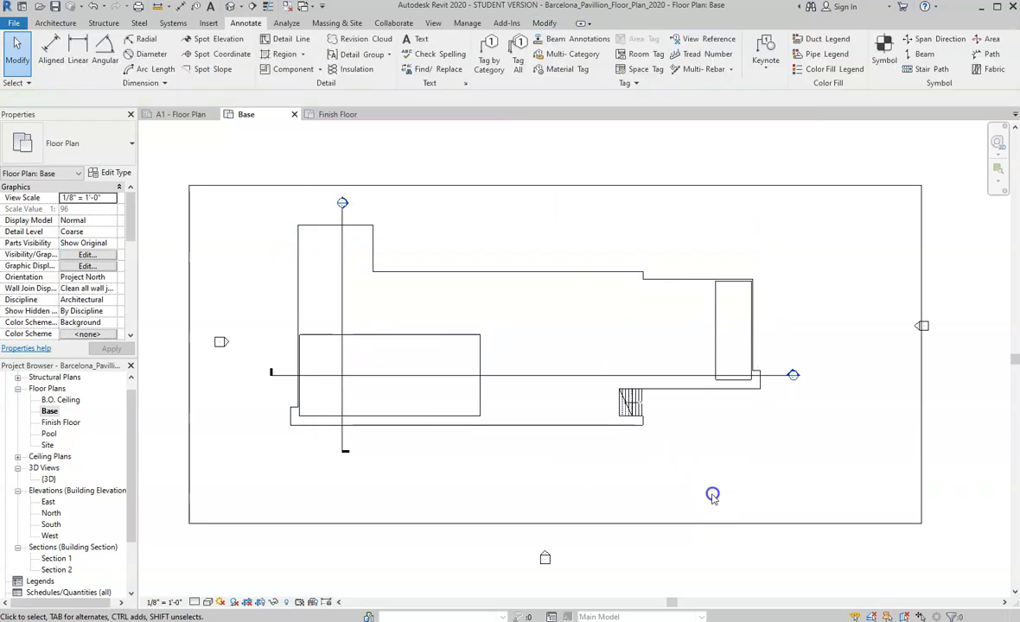
# Step: Draw a new vertical building section through the entry stairs and flip it to look west
pyautogui.click(251, 6)
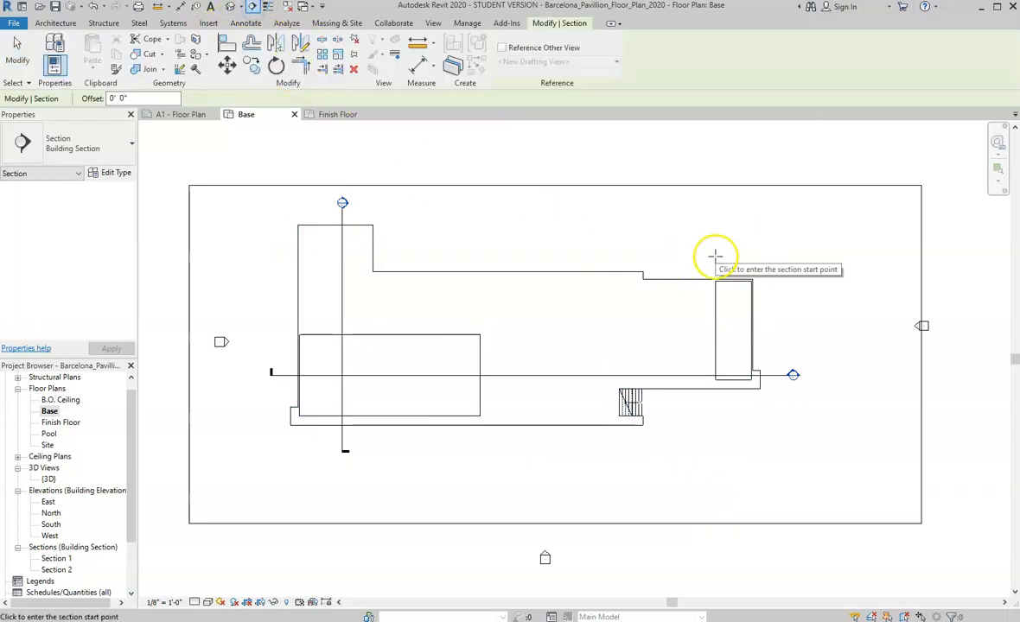
pyautogui.click(625, 207)
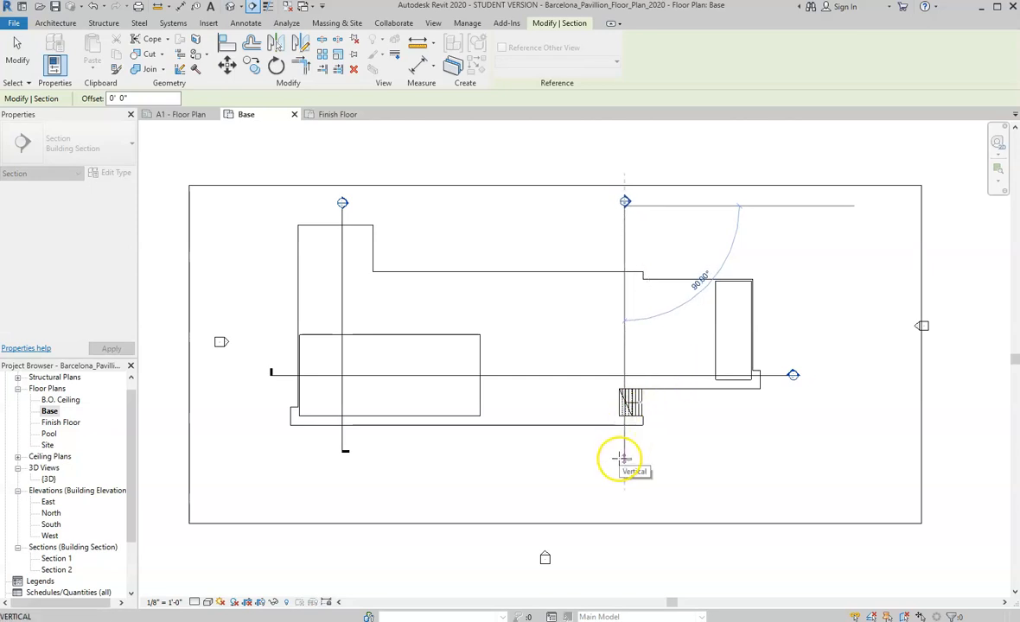
pyautogui.click(624, 459)
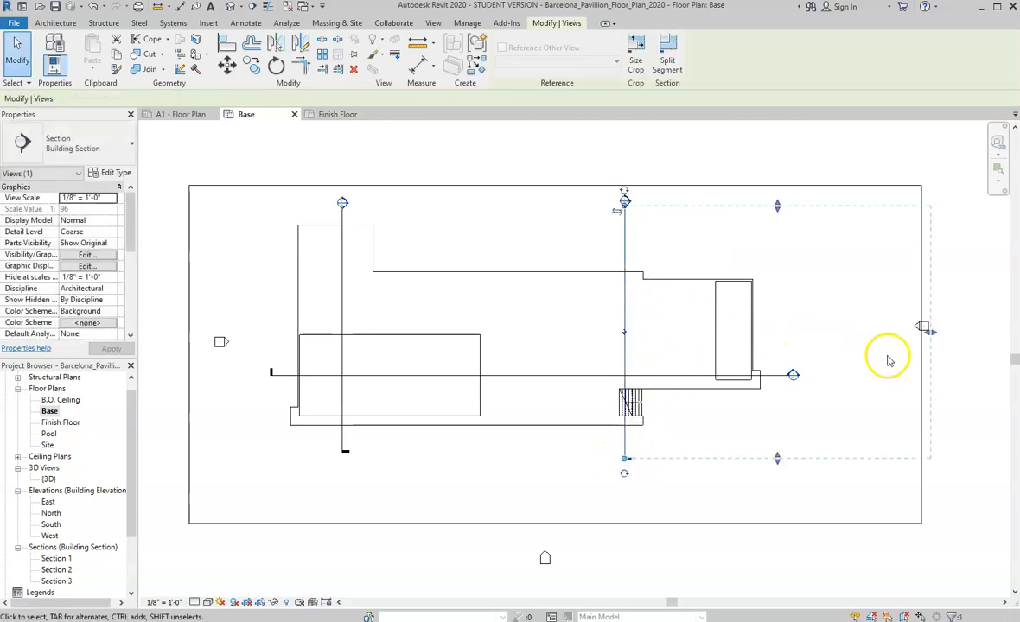
pyautogui.click(622, 210)
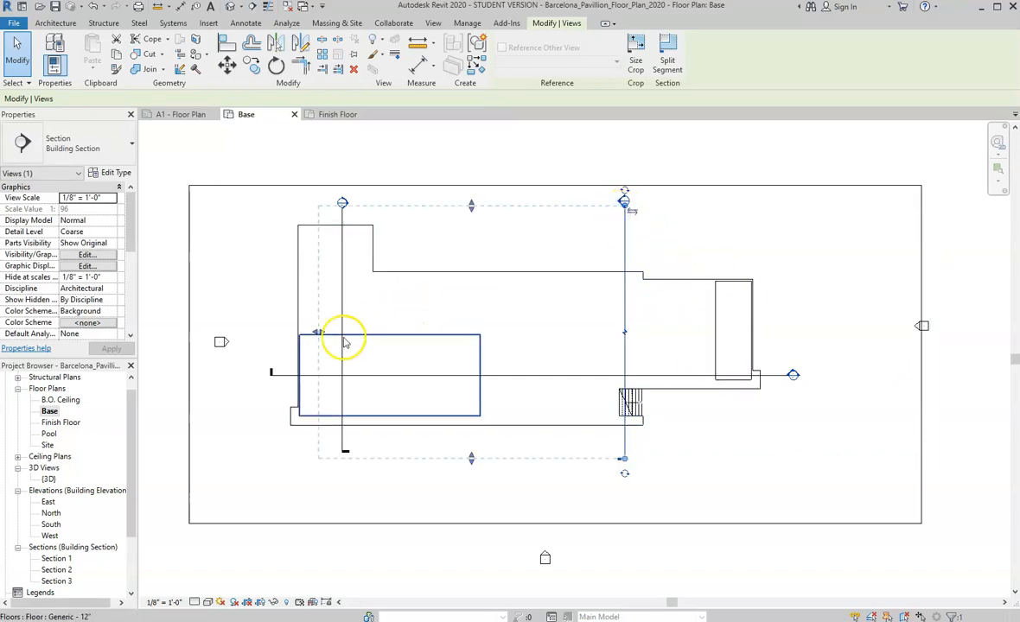
# Step: Extend the new section's depth past the west edge and align its line ends with those of the other vertical section
pyautogui.moveTo(318, 335); pyautogui.dragTo(257, 332)
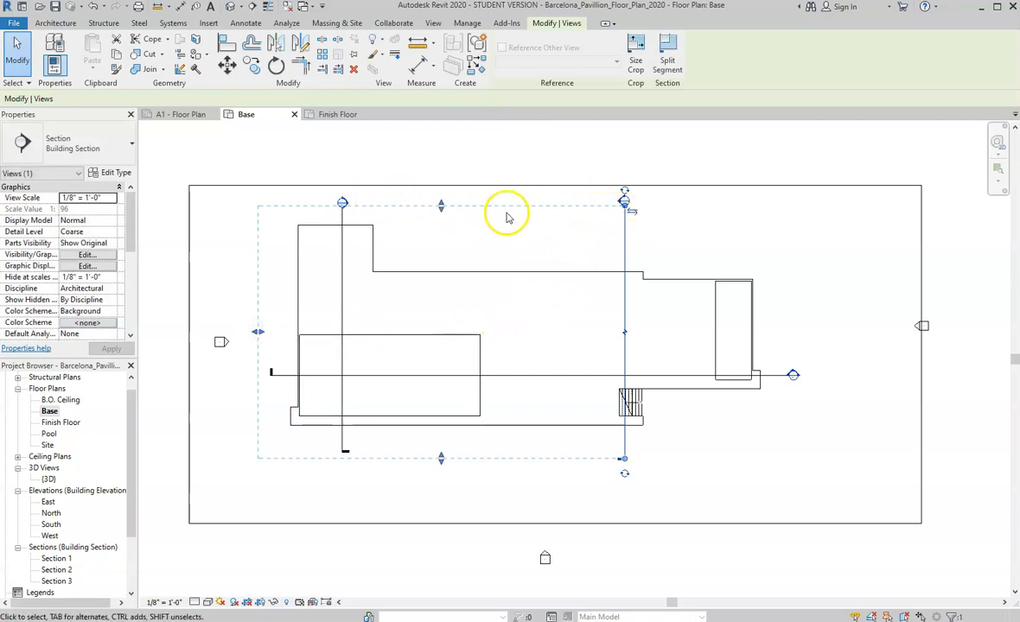
pyautogui.click(624, 206)
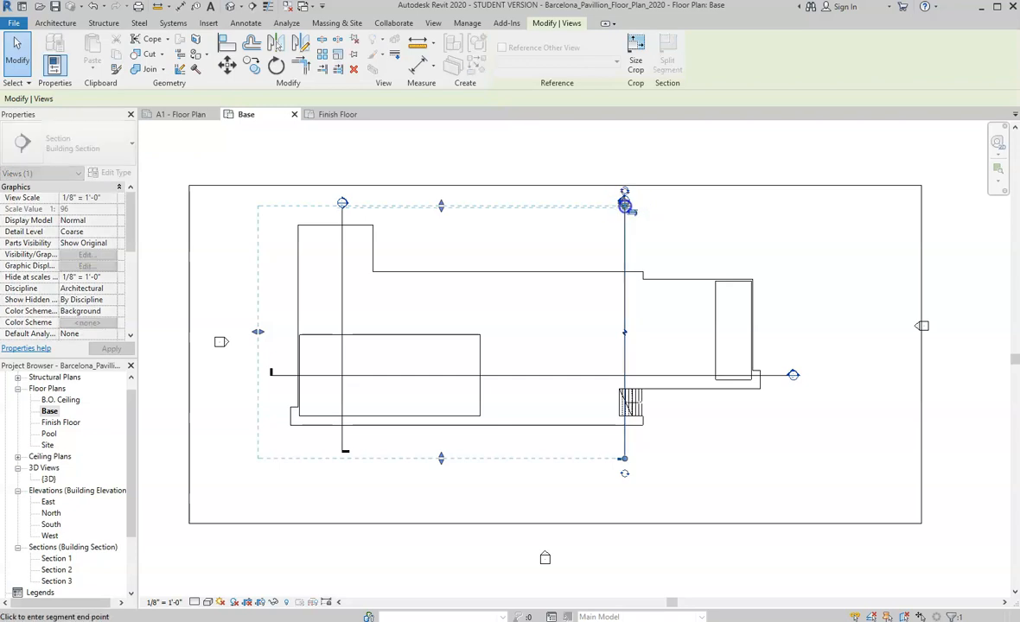
pyautogui.click(624, 459)
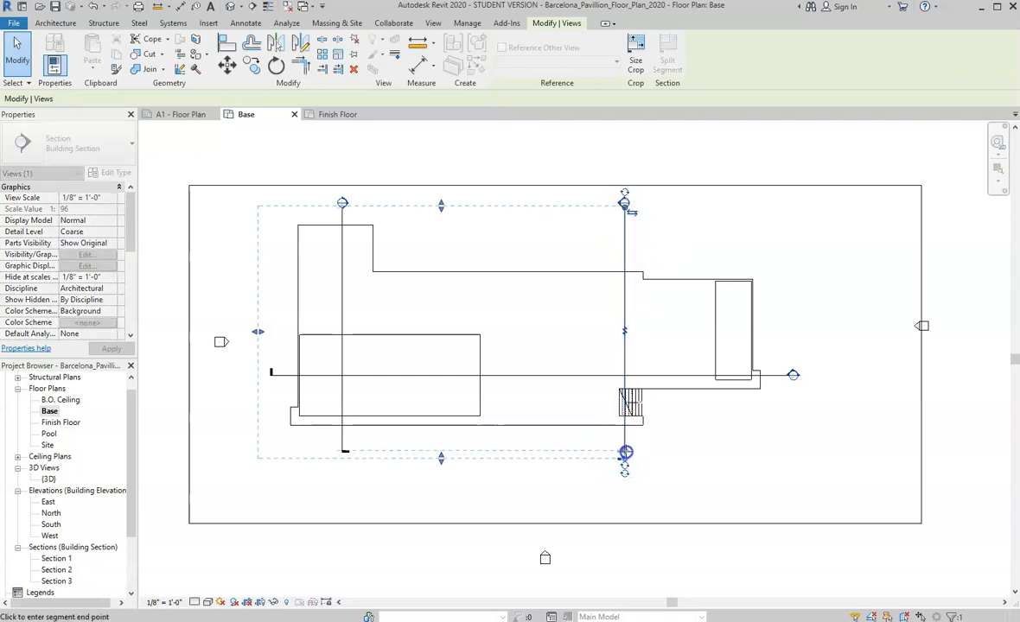
pyautogui.click(625, 451)
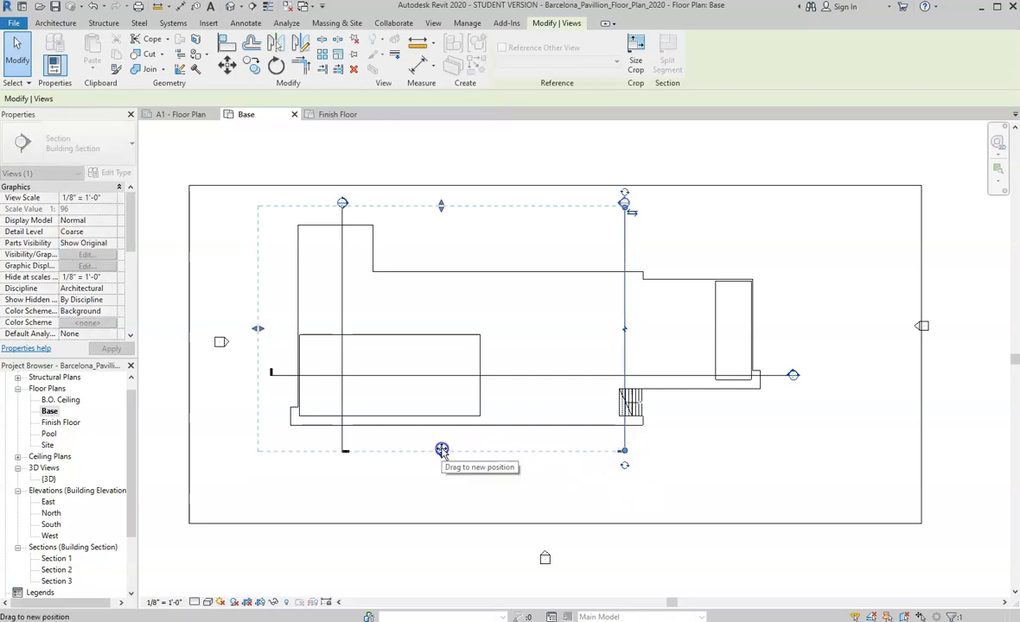
pyautogui.click(488, 481)
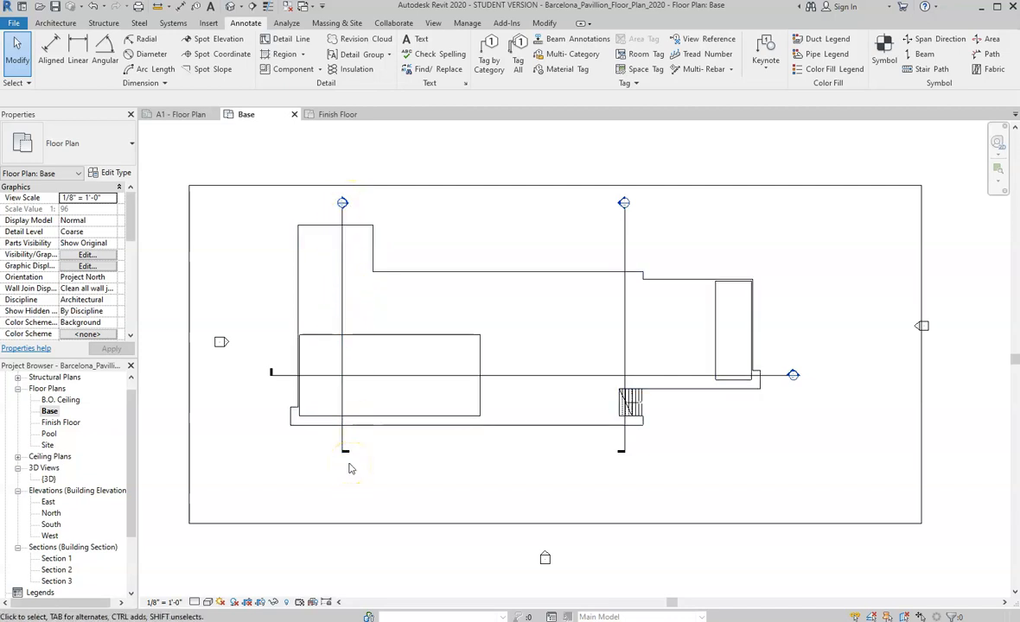
# Step: Open the Finish Floor plan view
pyautogui.click(344, 340)
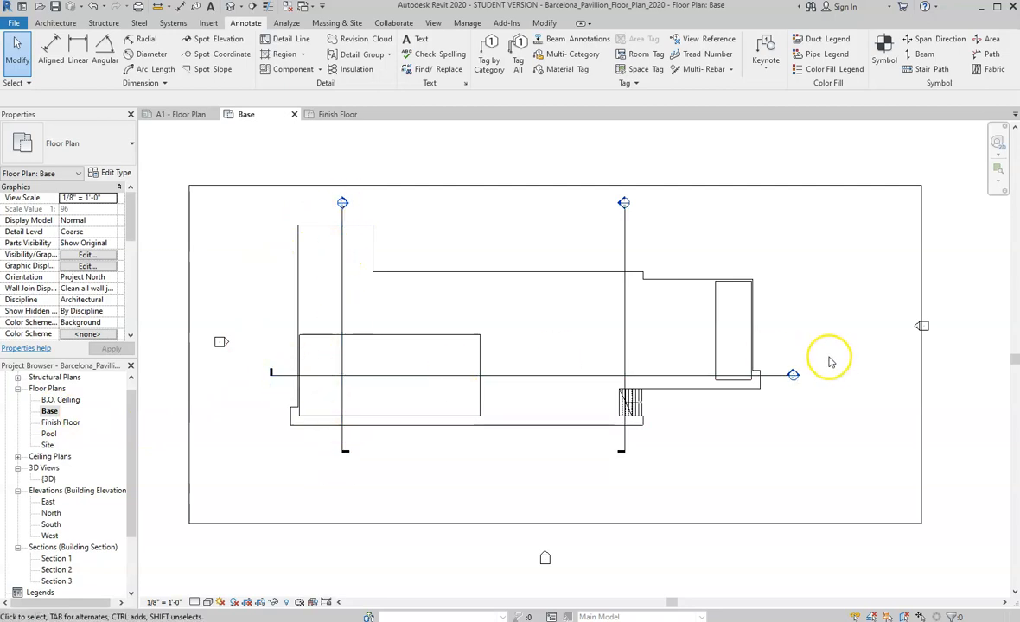
pyautogui.doubleClick(66, 423)
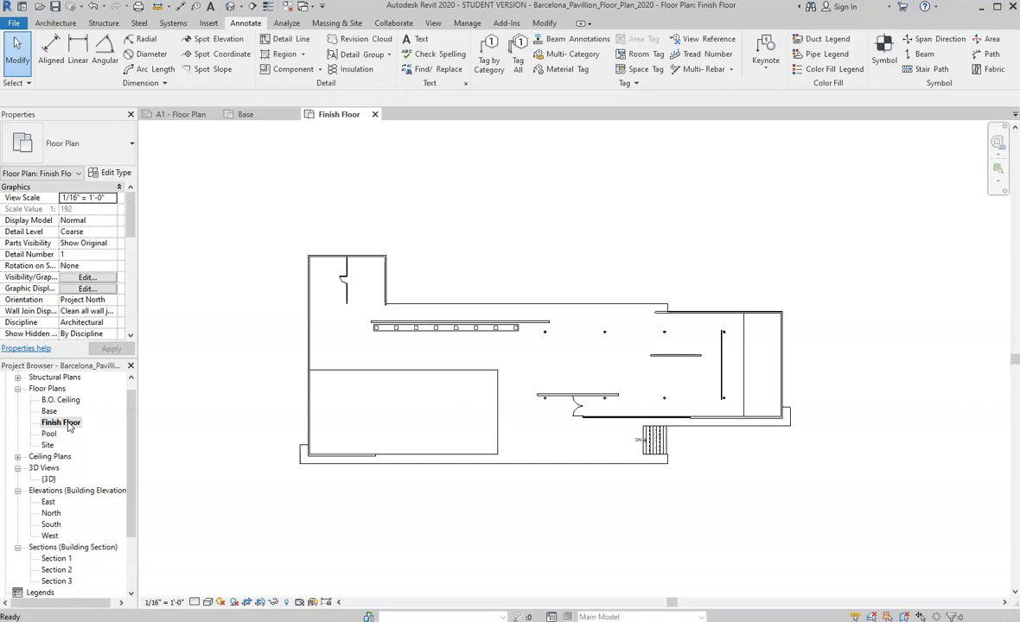
pyautogui.scroll(-3, 71, 411)
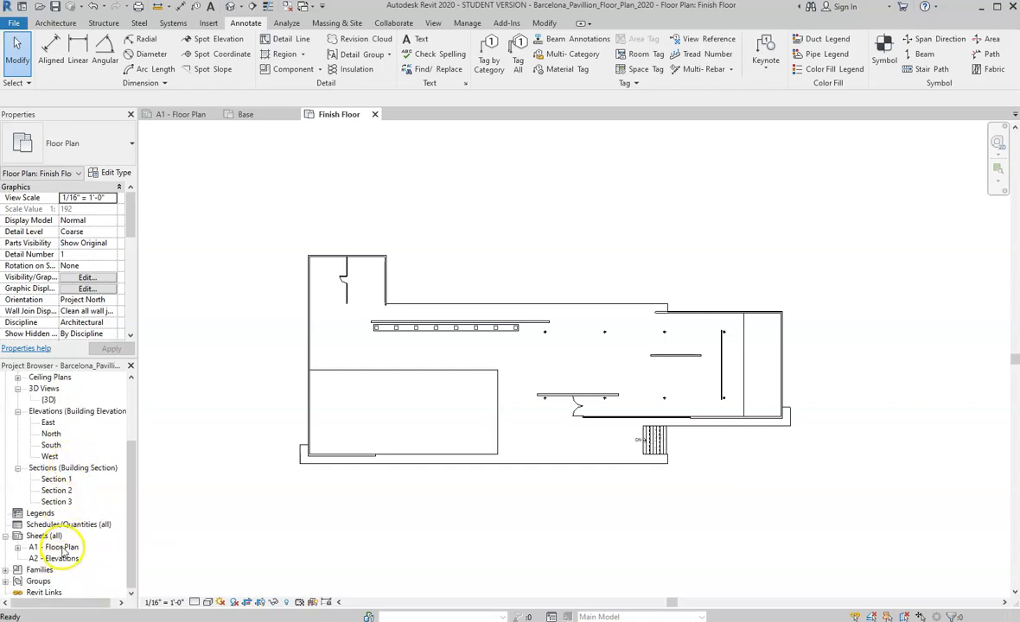
# Step: Check the A1 - Floor Plan sheet for section marks and reopen the Base floor plan view
pyautogui.doubleClick(61, 548)
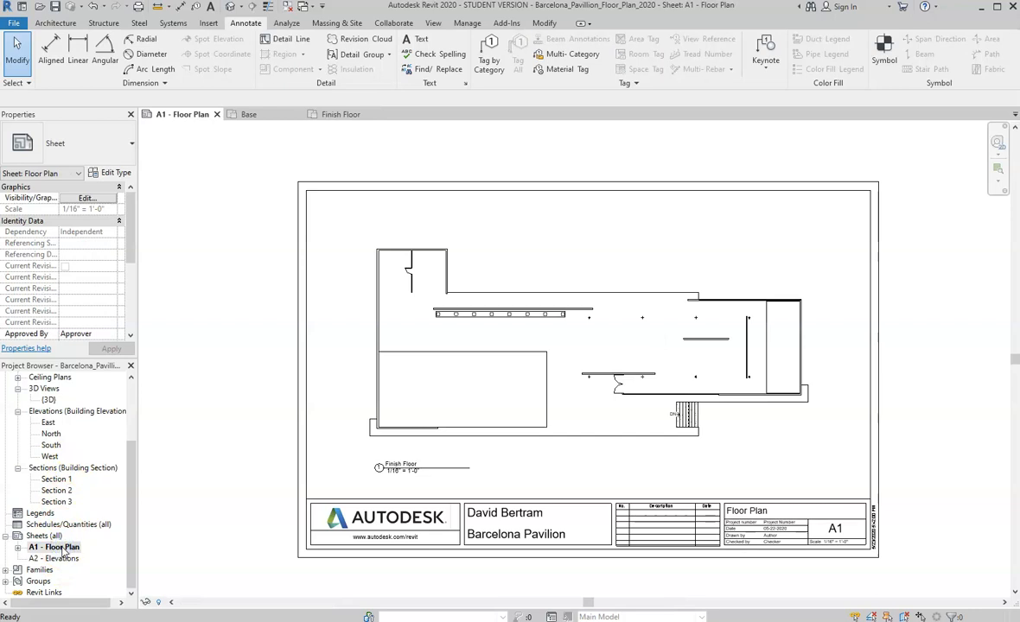
pyautogui.scroll(2, 69, 458)
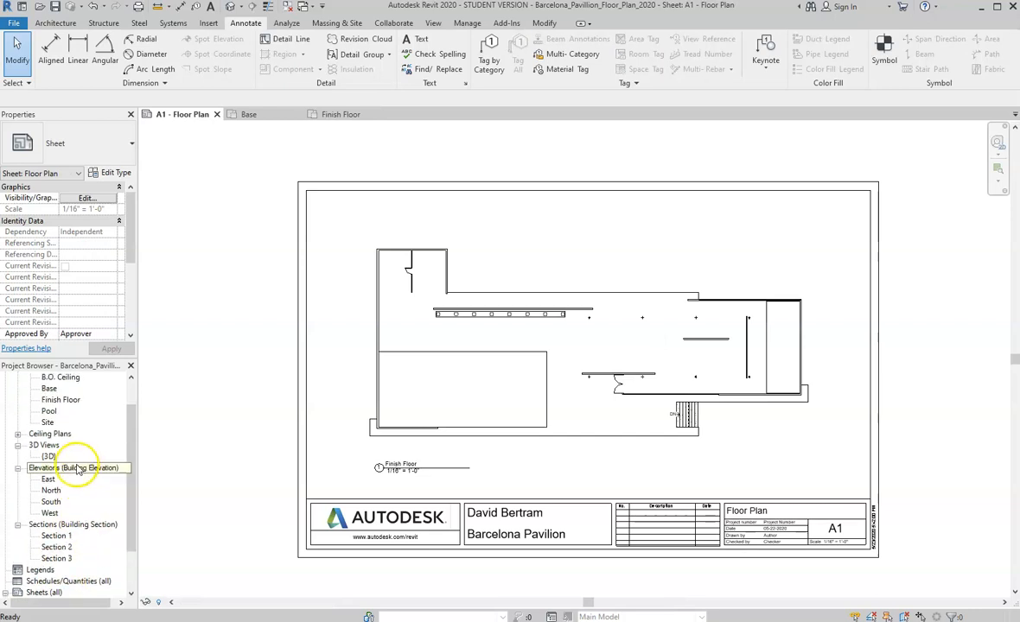
pyautogui.click(49, 389)
pyautogui.doubleClick(49, 389)
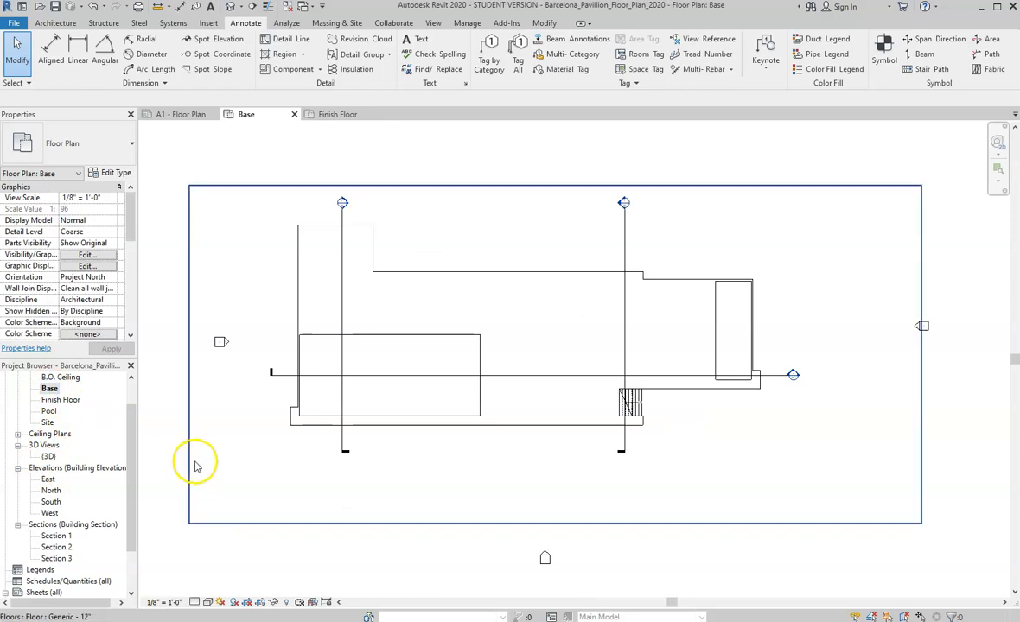
# Step: Set the west vertical section to hide at scales coarser than 1/16" = 1'-0" and apply it
pyautogui.click(347, 248)
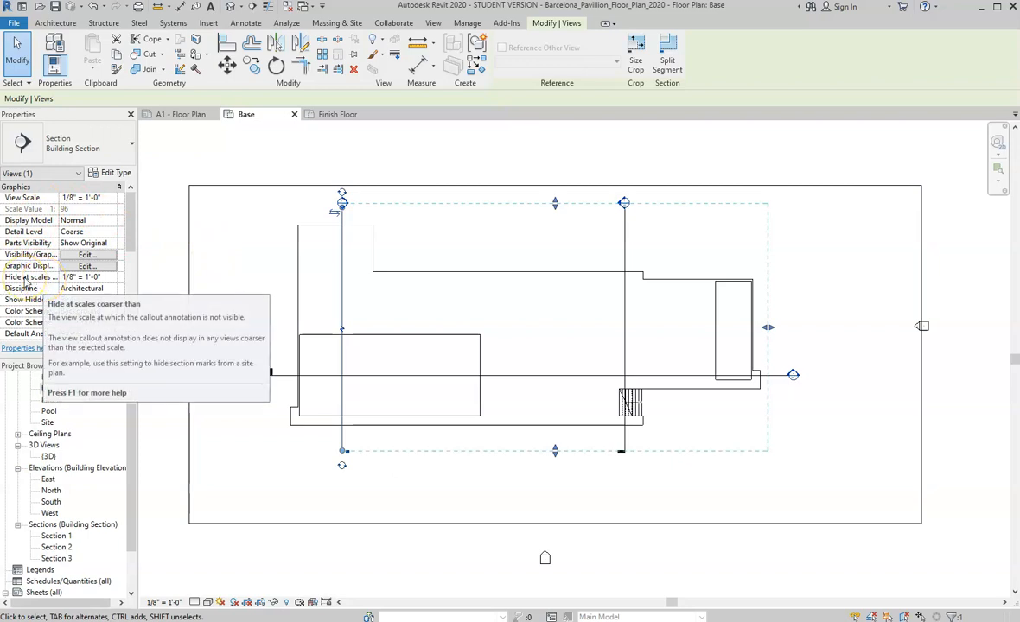
pyautogui.click(94, 277)
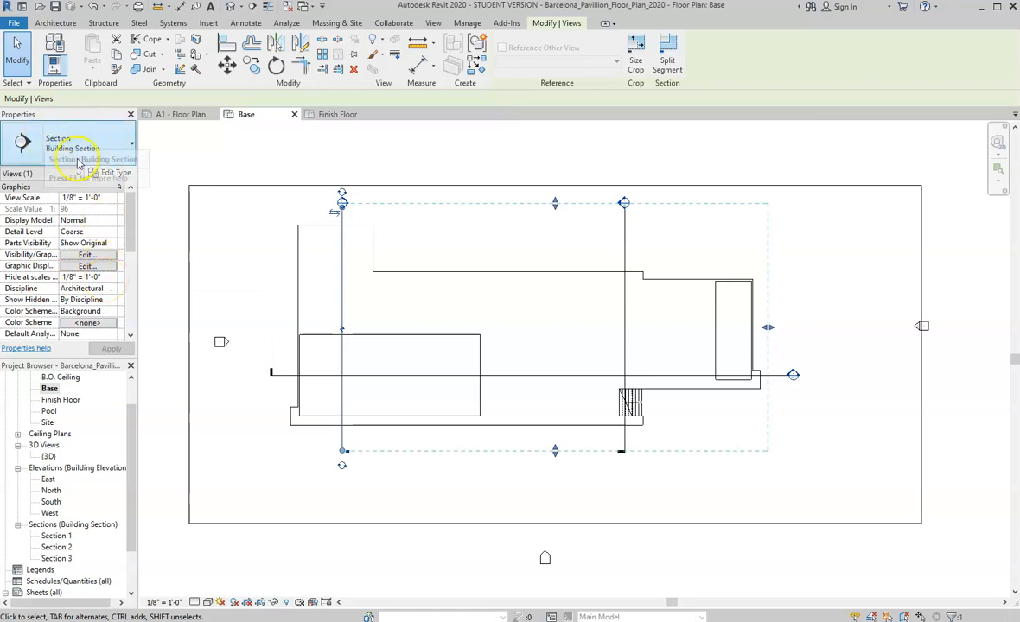
pyautogui.click(101, 276)
pyautogui.click(110, 277)
pyautogui.scroll(-2, 111, 287)
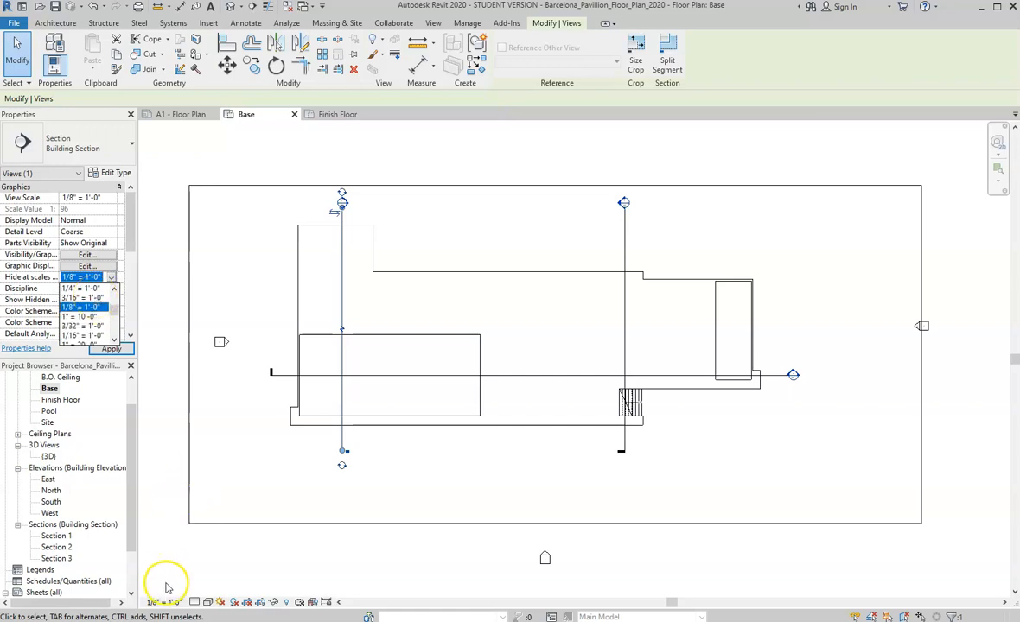
pyautogui.click(76, 336)
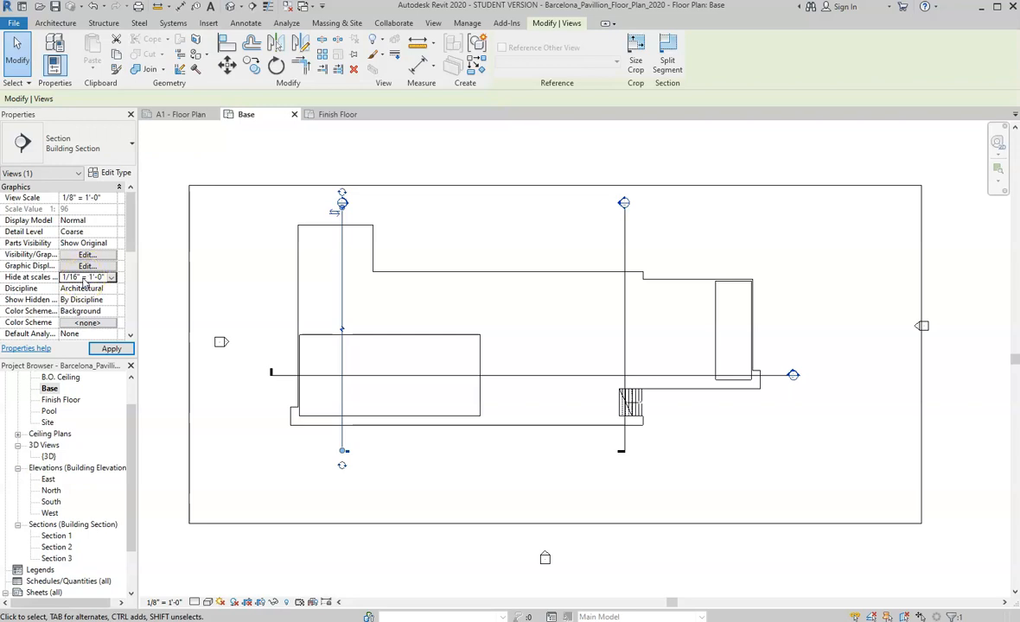
pyautogui.click(115, 349)
pyautogui.click(266, 413)
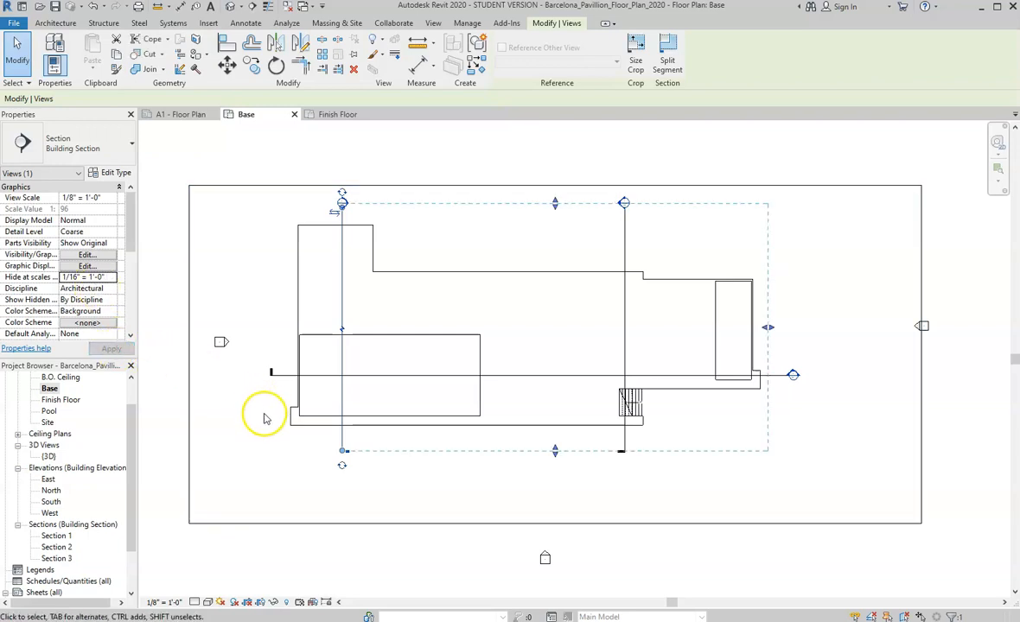
# Step: Set the east vertical section through the stairs to hide at scales coarser than 1/16" = 1'-0"
pyautogui.click(625, 241)
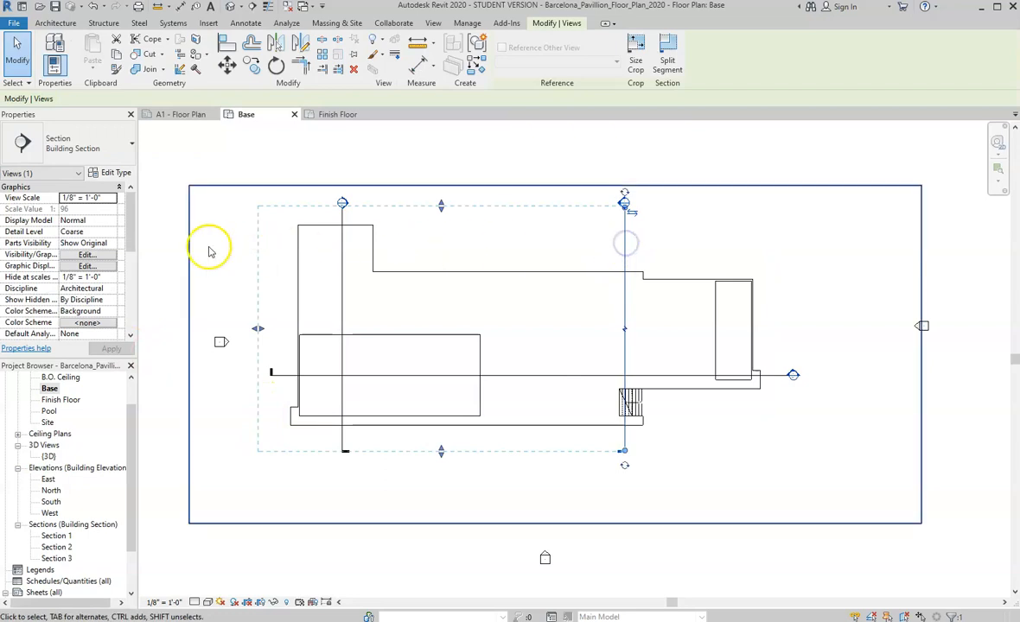
pyautogui.click(102, 277)
pyautogui.click(110, 277)
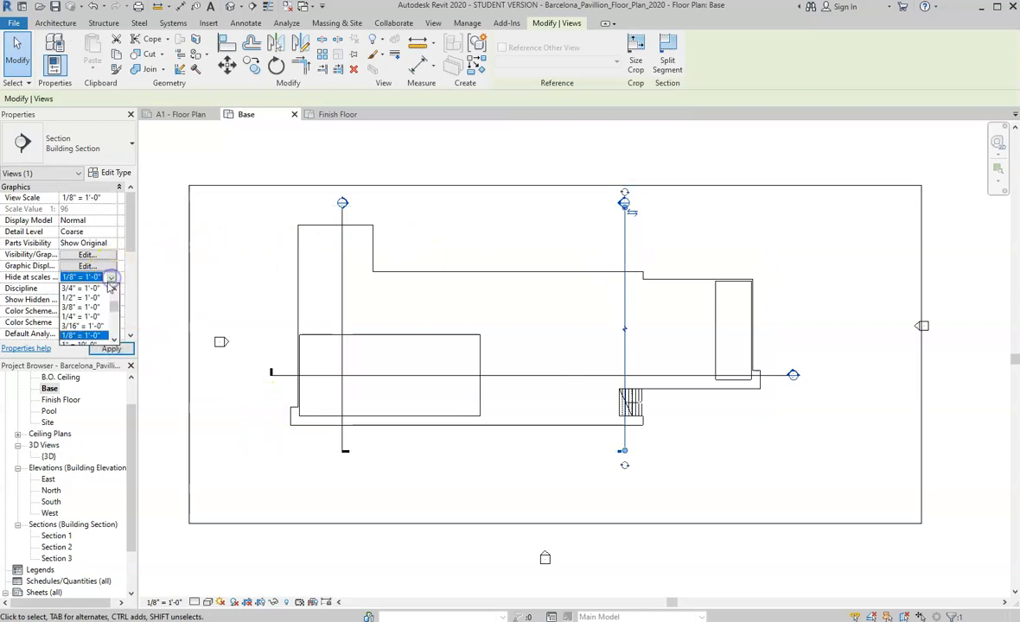
pyautogui.click(80, 336)
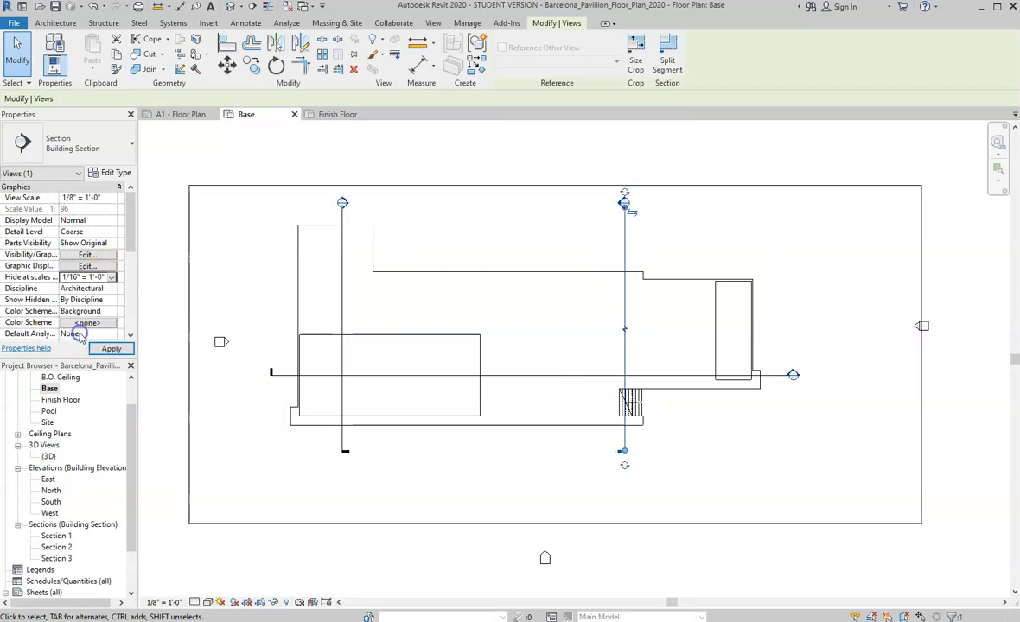
pyautogui.click(108, 349)
pyautogui.click(270, 381)
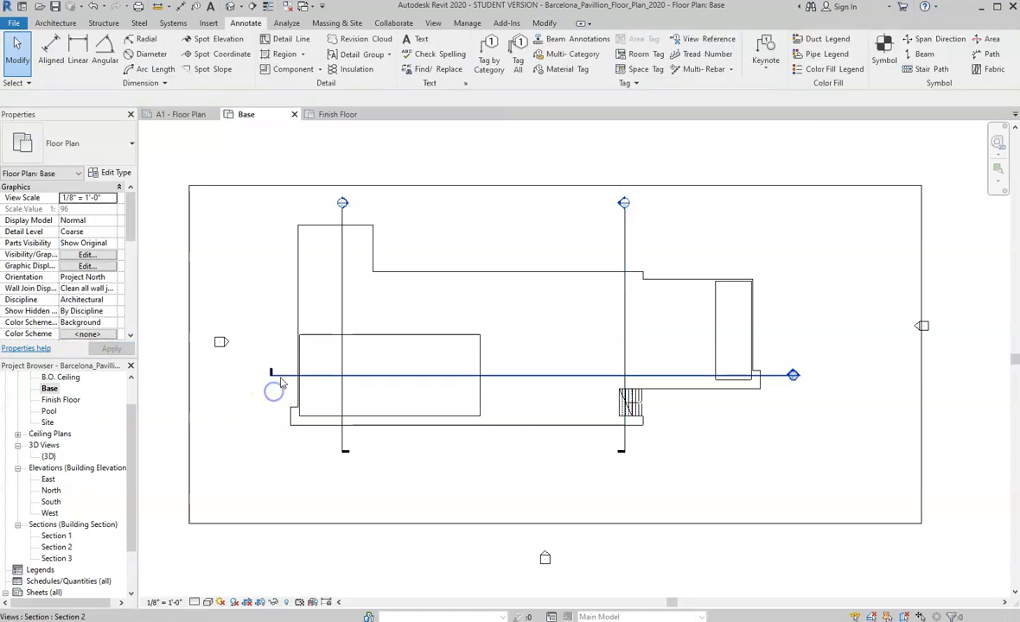
# Step: Set the horizontal section to hide at scales coarser than 1/16" = 1'-0" and apply it
pyautogui.click(111, 278)
pyautogui.click(111, 279)
pyautogui.click(111, 279)
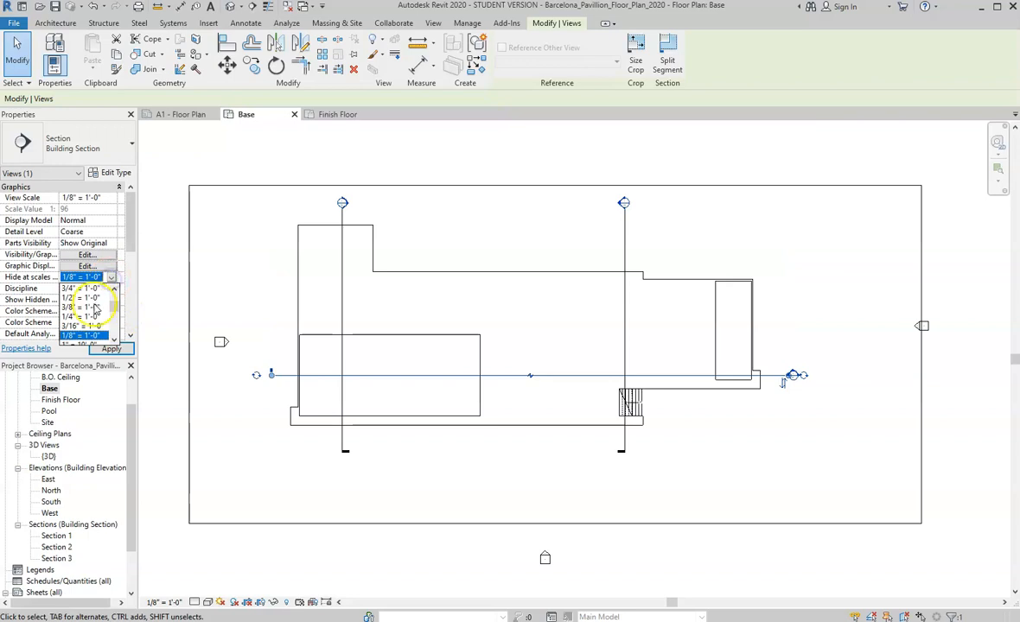
pyautogui.click(83, 336)
pyautogui.click(109, 349)
pyautogui.click(290, 475)
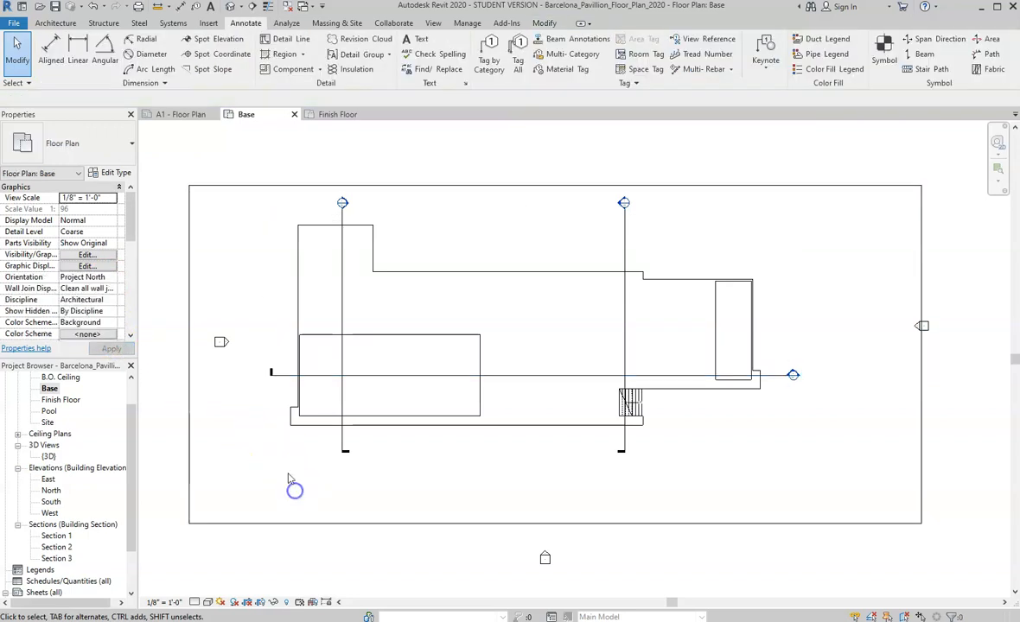
# Step: Check the section marks in the Finish Floor plan view and open the A1 - Floor Plan sheet
pyautogui.click(65, 400)
pyautogui.doubleClick(65, 402)
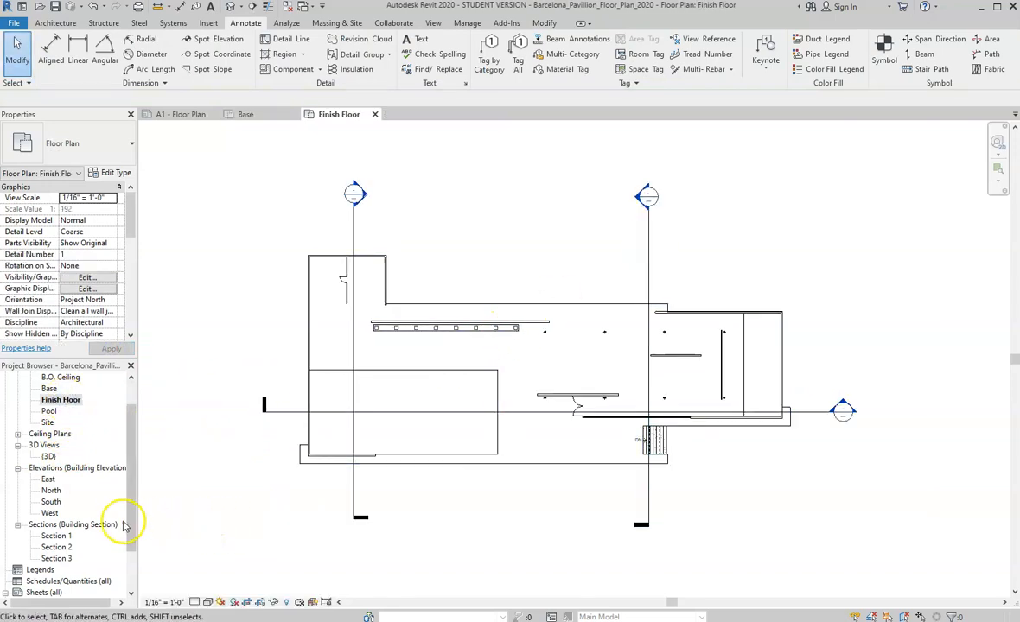
pyautogui.scroll(-2, 93, 519)
pyautogui.scroll(-1, 93, 524)
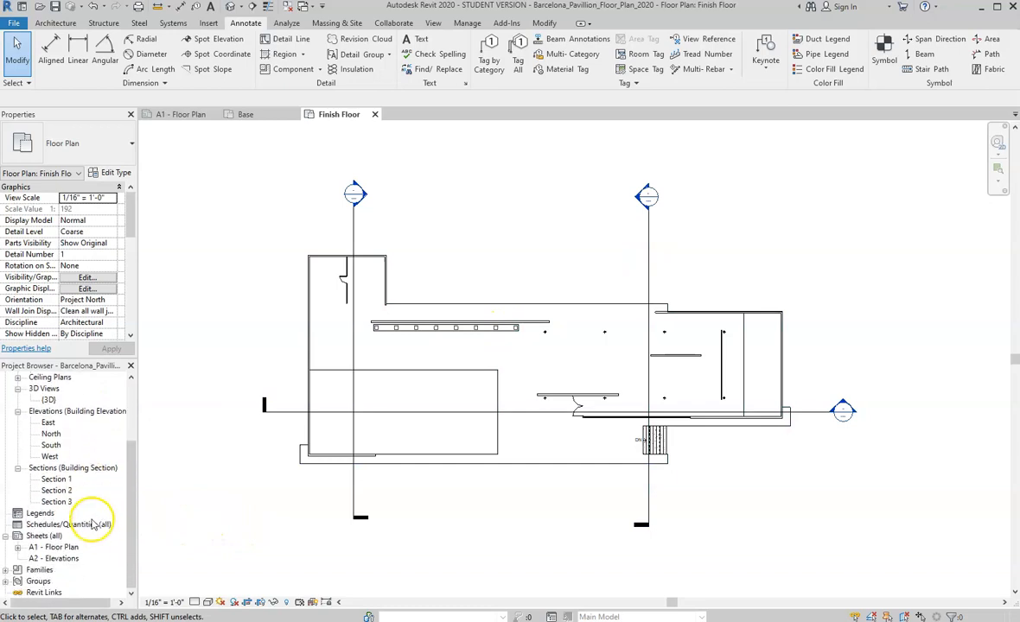
pyautogui.doubleClick(54, 547)
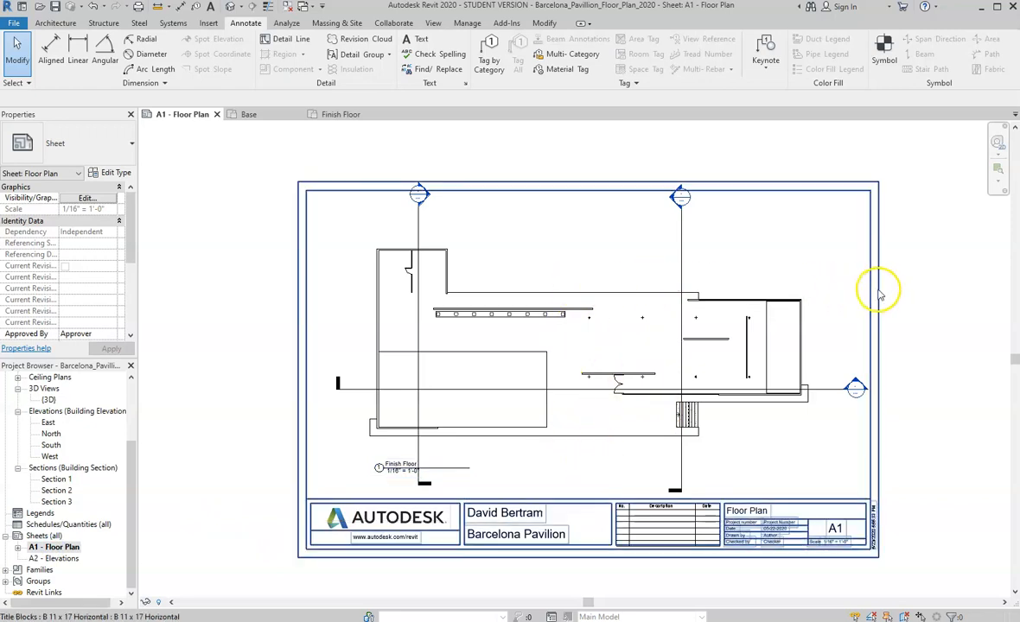
# Step: Activate the Finish Floor viewport on the sheet and shorten the east vertical section line at both ends
pyautogui.click(820, 325)
pyautogui.rightClick(818, 323)
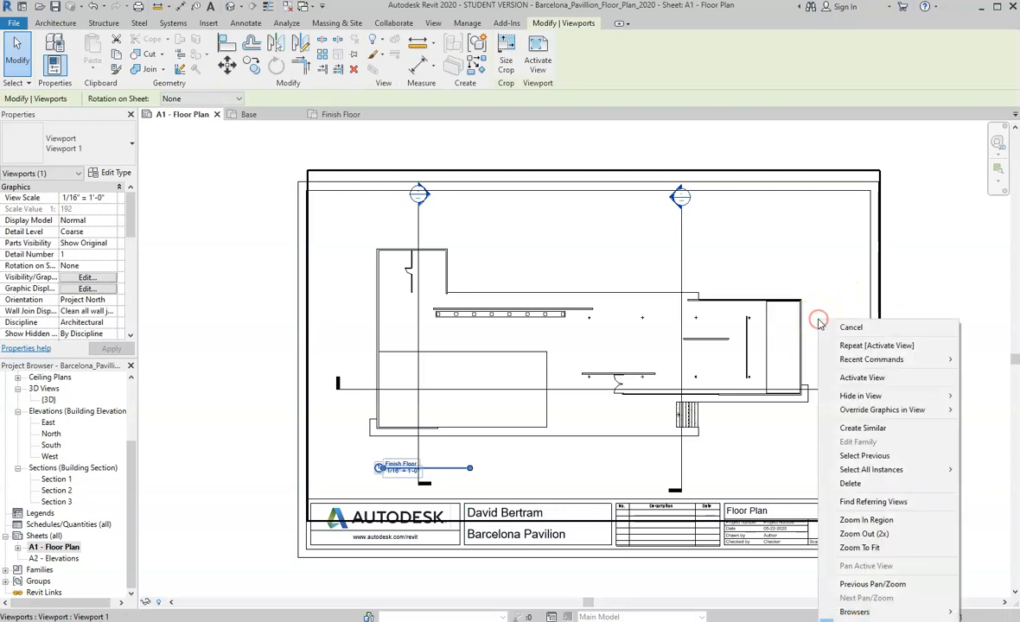
pyautogui.click(861, 378)
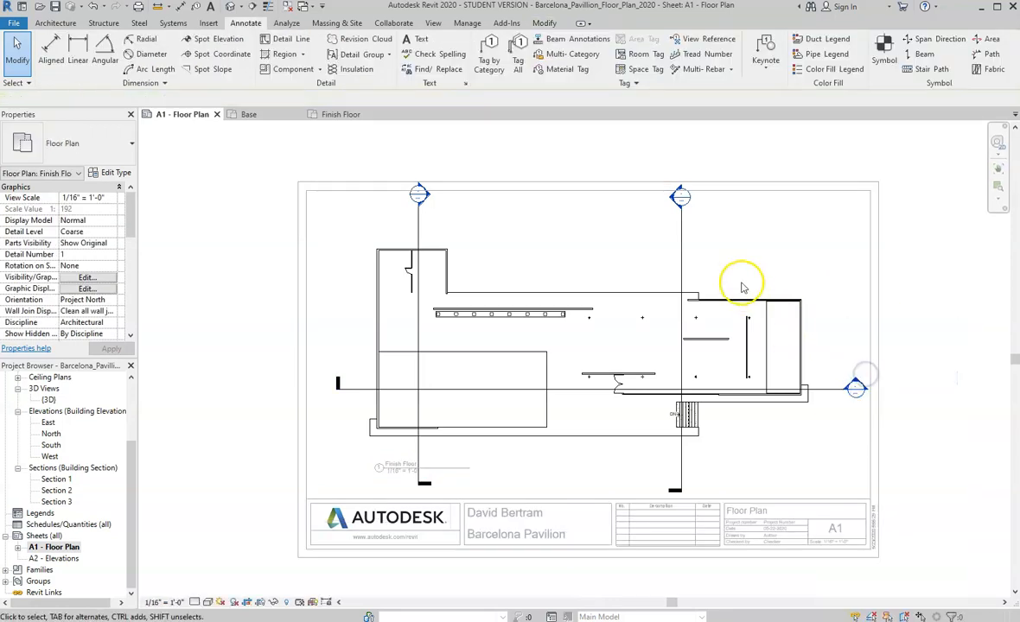
pyautogui.click(682, 253)
pyautogui.moveTo(681, 206); pyautogui.dragTo(680, 227)
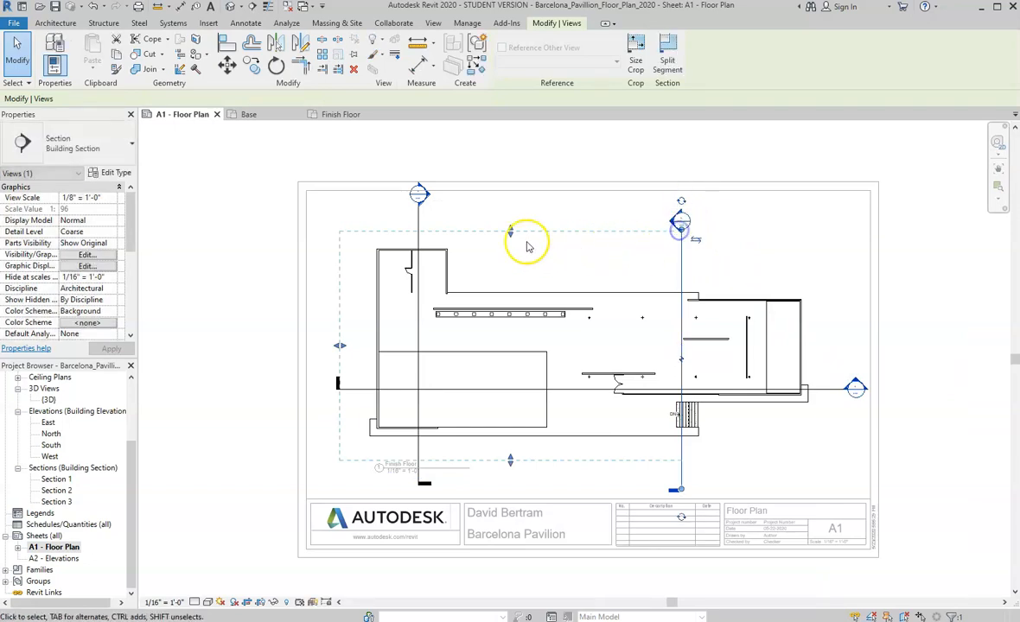
pyautogui.moveTo(682, 491); pyautogui.dragTo(682, 469)
pyautogui.click(748, 481)
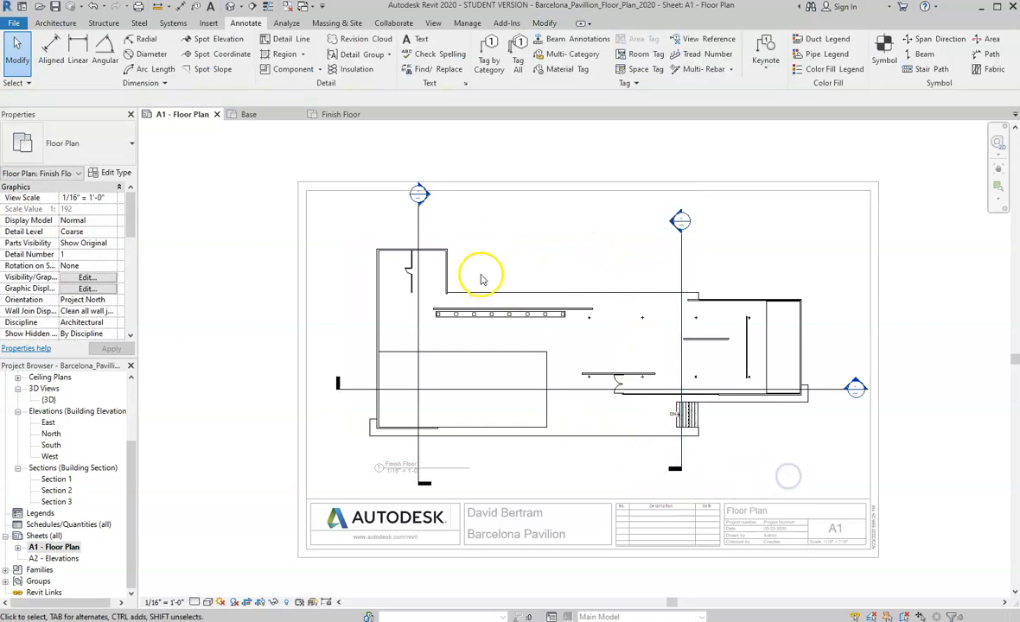
# Step: Shorten the west vertical section line at both ends to align with the east vertical section line
pyautogui.click(418, 197)
pyautogui.moveTo(418, 200); pyautogui.dragTo(418, 221)
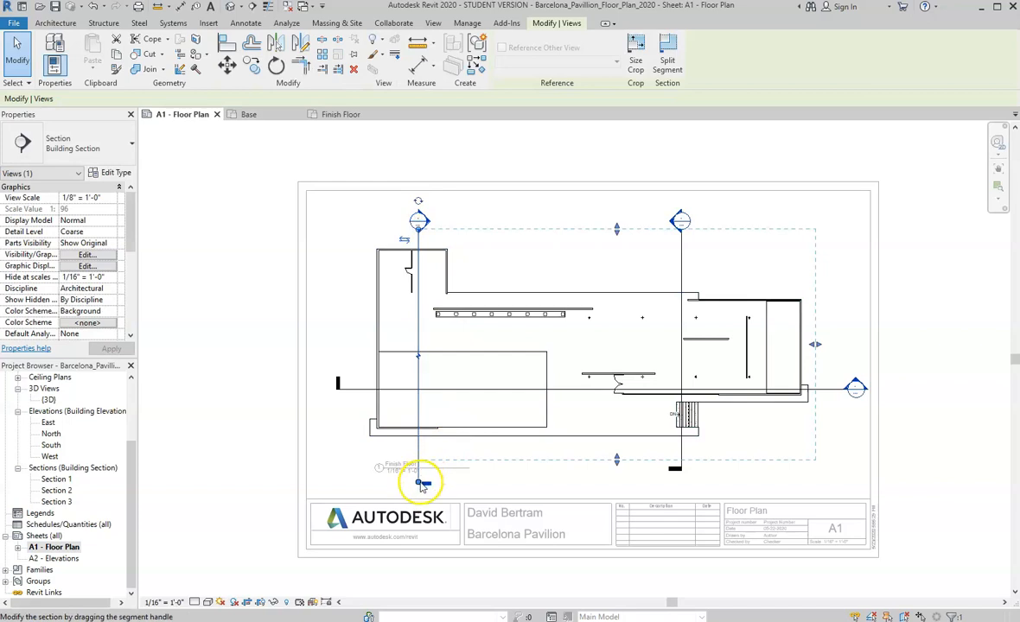
pyautogui.moveTo(419, 486); pyautogui.dragTo(419, 468)
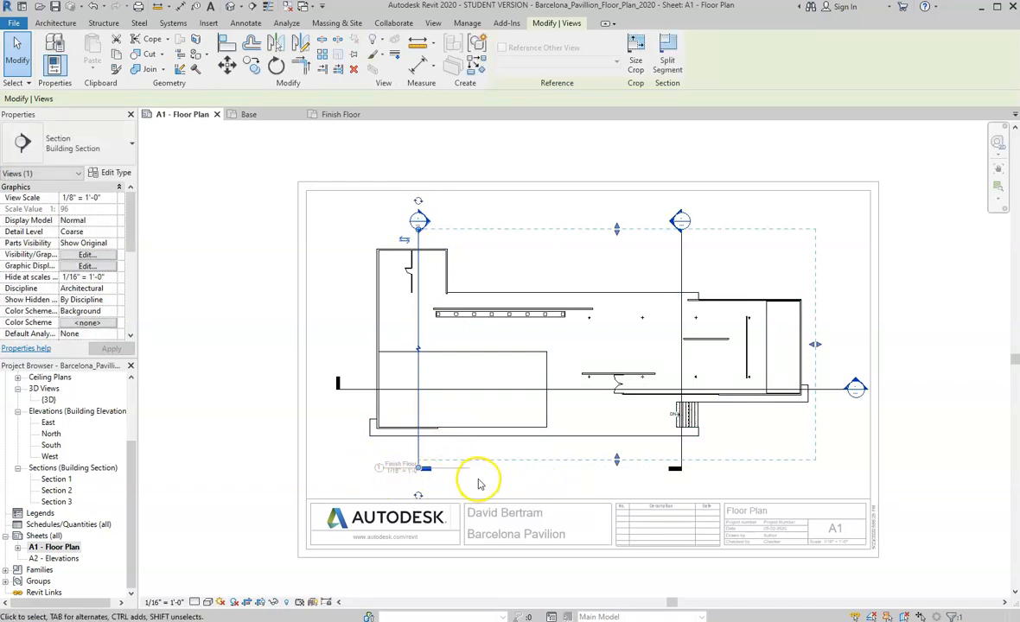
pyautogui.click(774, 484)
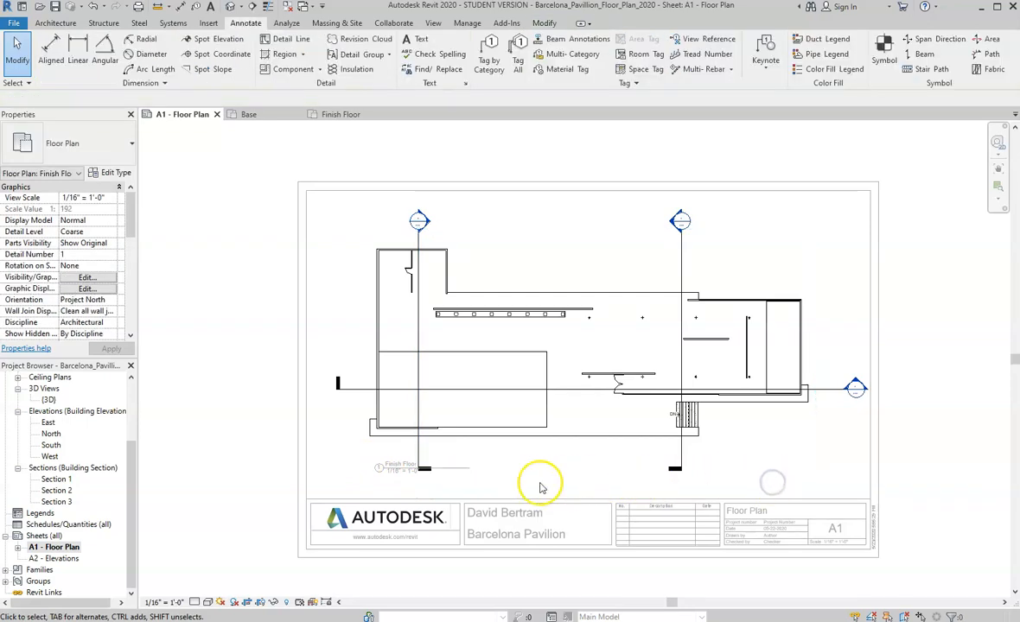
# Step: Pull the east head of the horizontal section line slightly inward from the sheet border
pyautogui.click(821, 389)
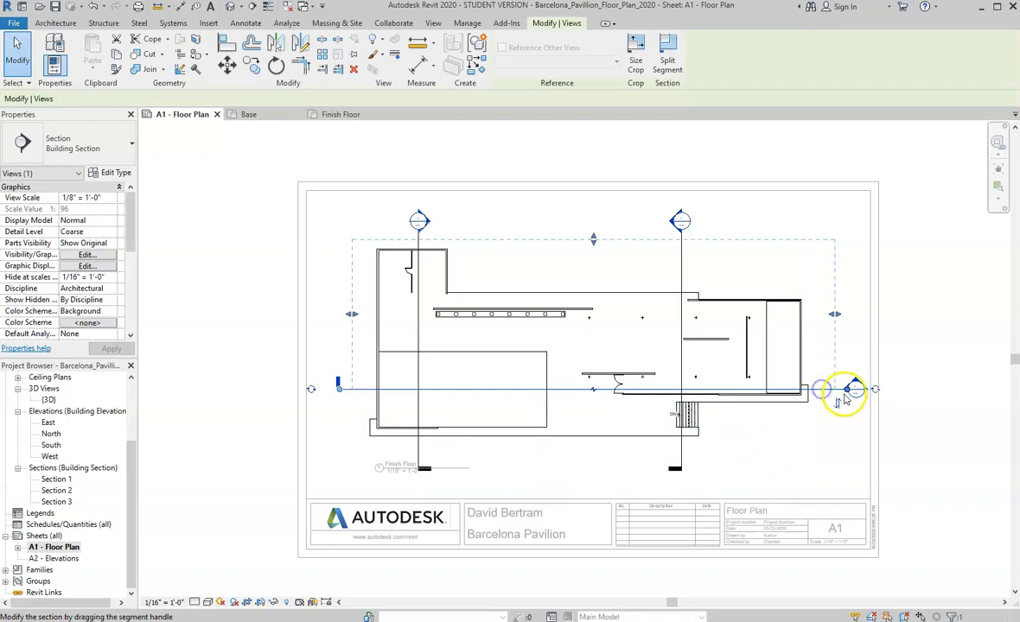
pyautogui.moveTo(840, 391); pyautogui.dragTo(831, 390)
pyautogui.click(833, 436)
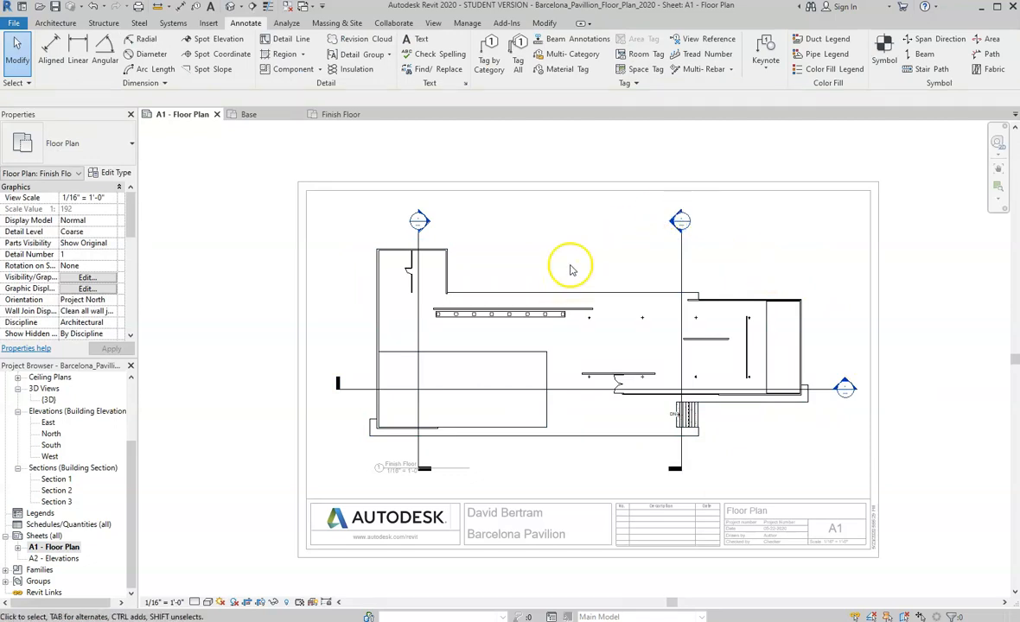
# Step: Deactivate the viewport and move the Finish Floor view title down, clear of the section line's tail
pyautogui.rightClick(521, 237)
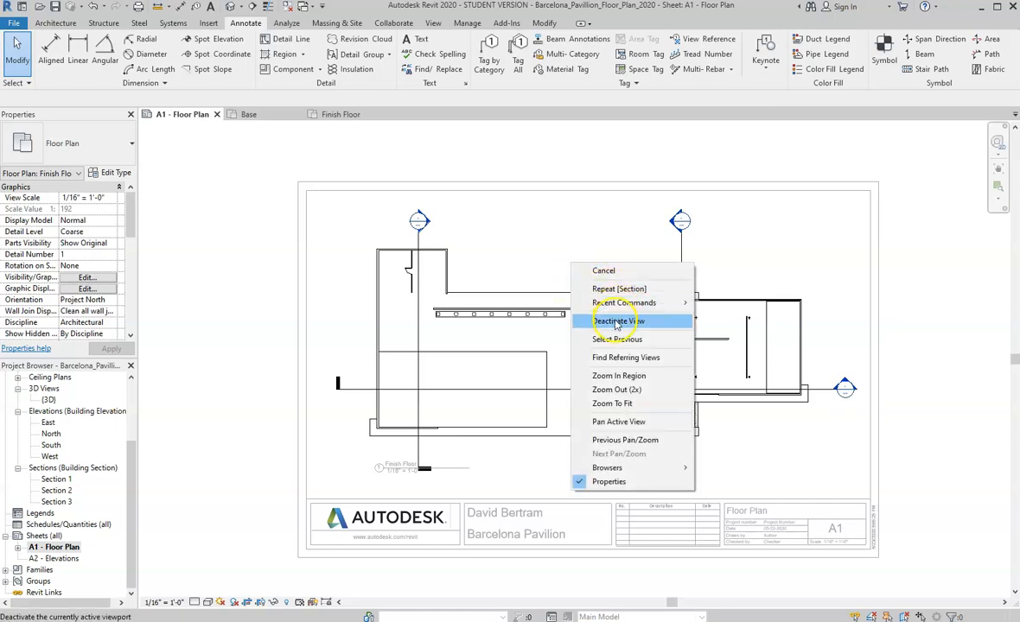
pyautogui.click(561, 297)
pyautogui.click(458, 468)
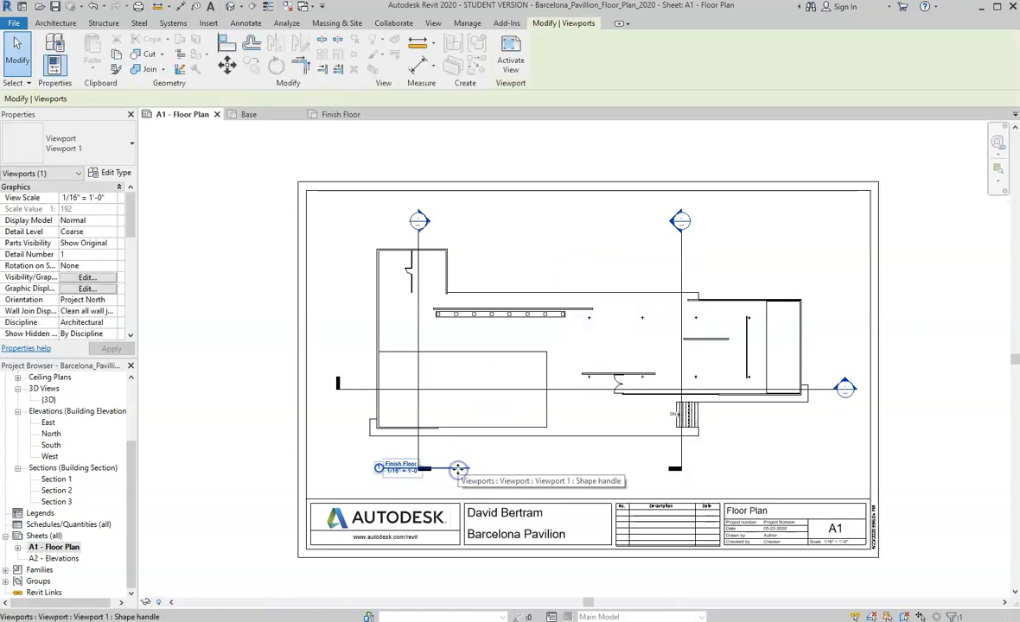
pyautogui.moveTo(458, 470); pyautogui.dragTo(458, 485)
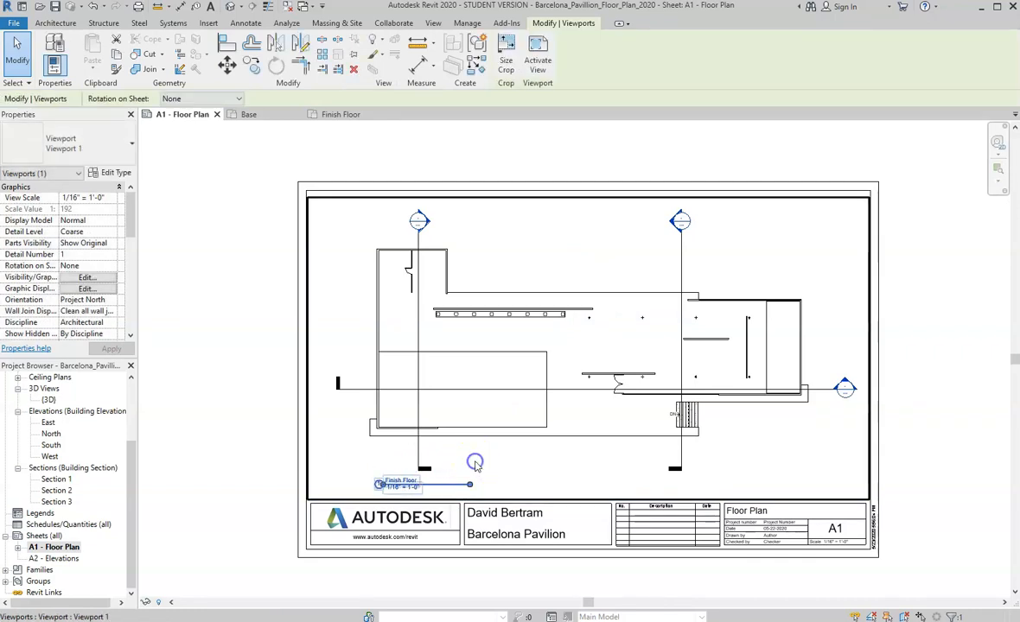
# Step: Reactivate the Finish Floor viewport and shorten the south end of the west vertical section line
pyautogui.rightClick(350, 452)
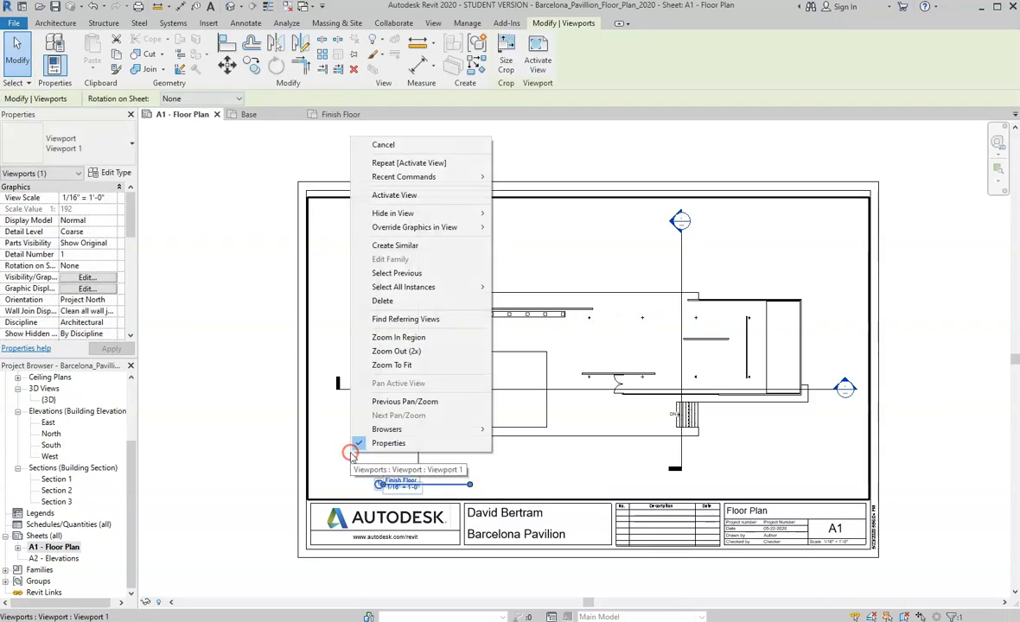
pyautogui.click(408, 198)
pyautogui.click(421, 465)
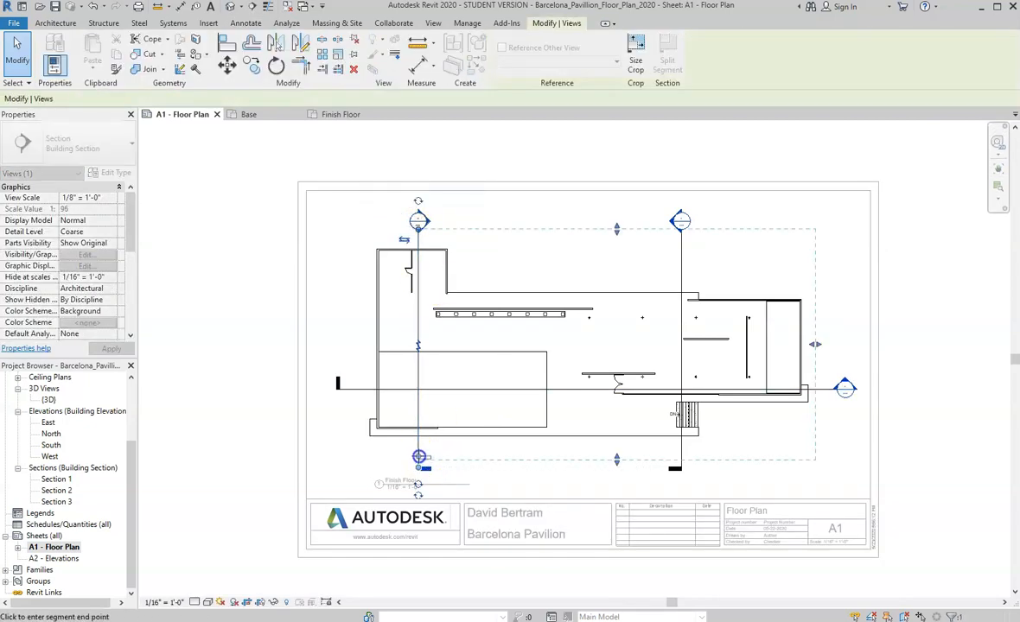
pyautogui.click(597, 483)
# Step: Shorten the east vertical section line's south end to match the west one and deactivate the viewport
pyautogui.click(674, 468)
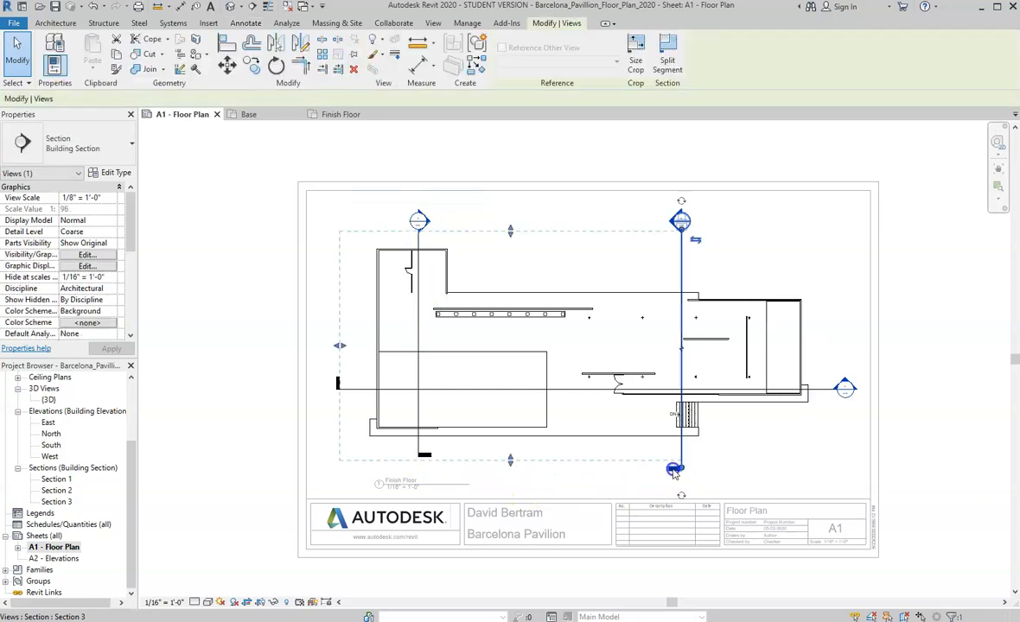
pyautogui.click(667, 57)
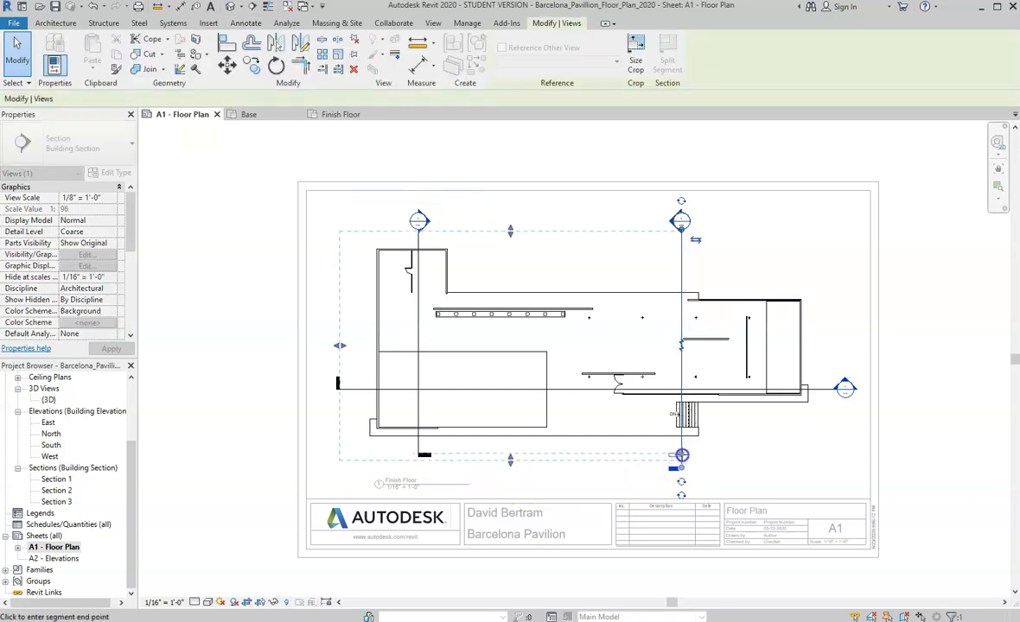
pyautogui.click(675, 468)
pyautogui.rightClick(481, 469)
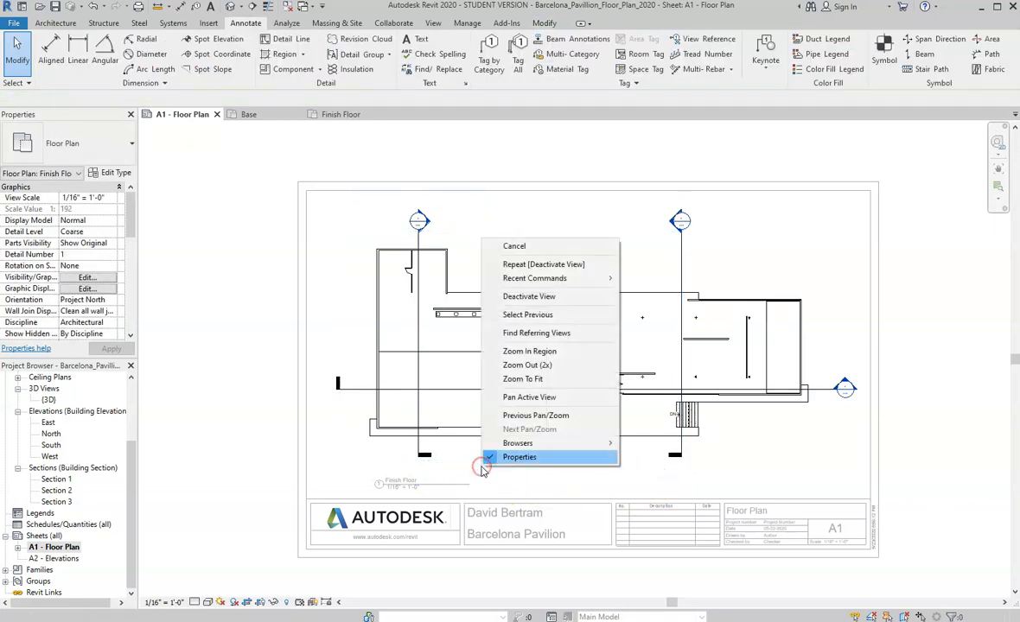
pyautogui.click(529, 297)
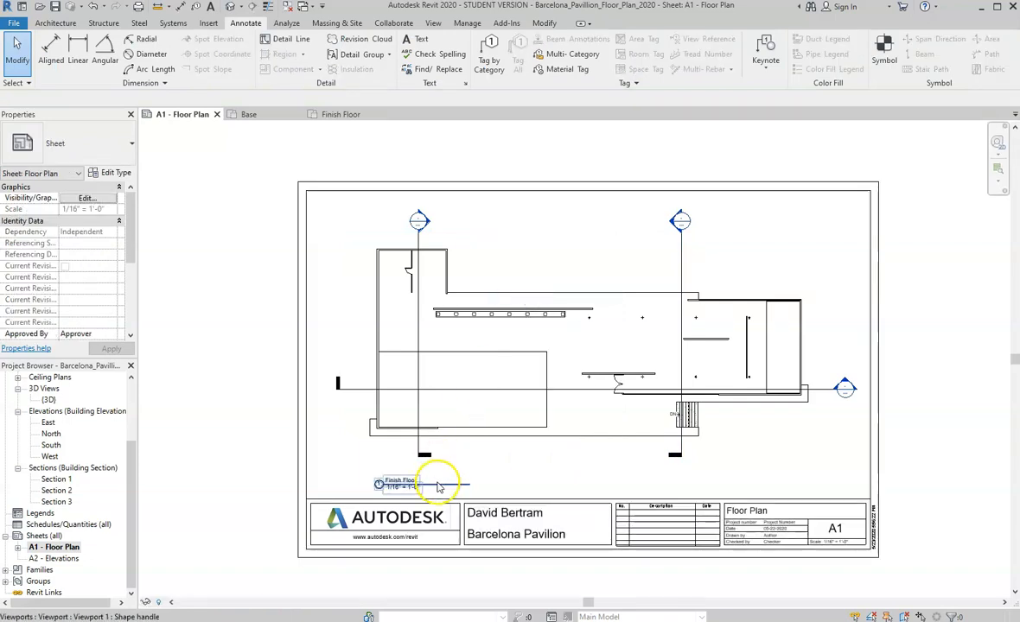
# Step: Nudge the Finish Floor view title slightly up, away from the sheet's title block
pyautogui.click(429, 490)
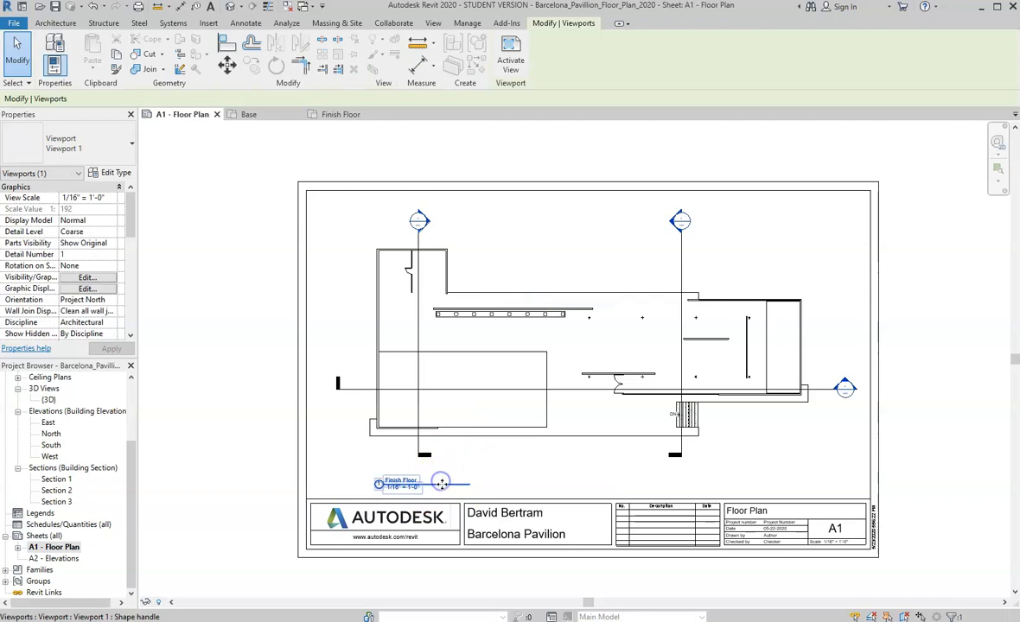
pyautogui.click(384, 481)
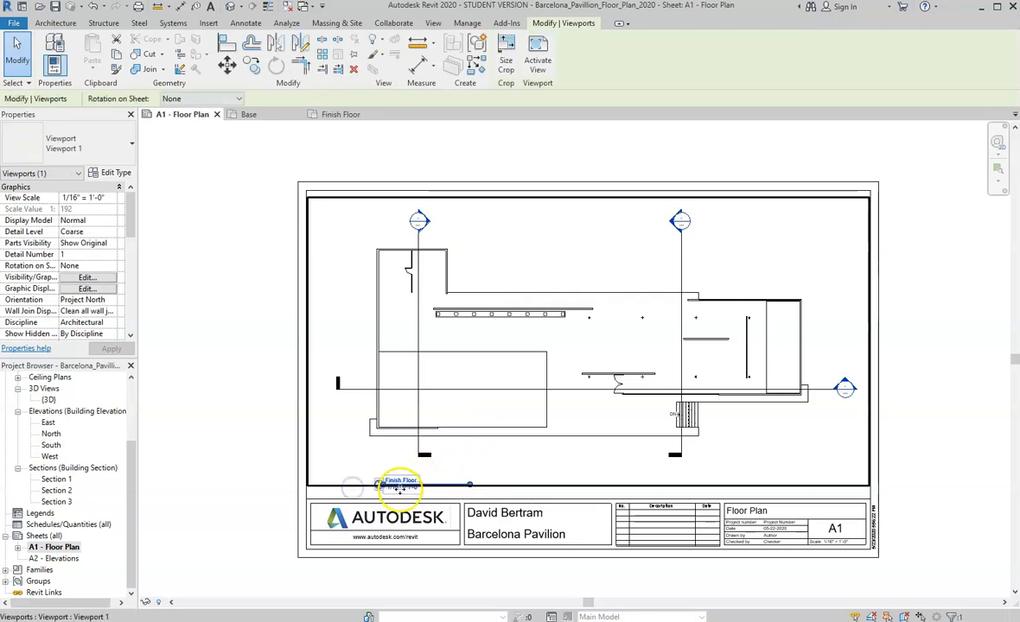
pyautogui.click(251, 432)
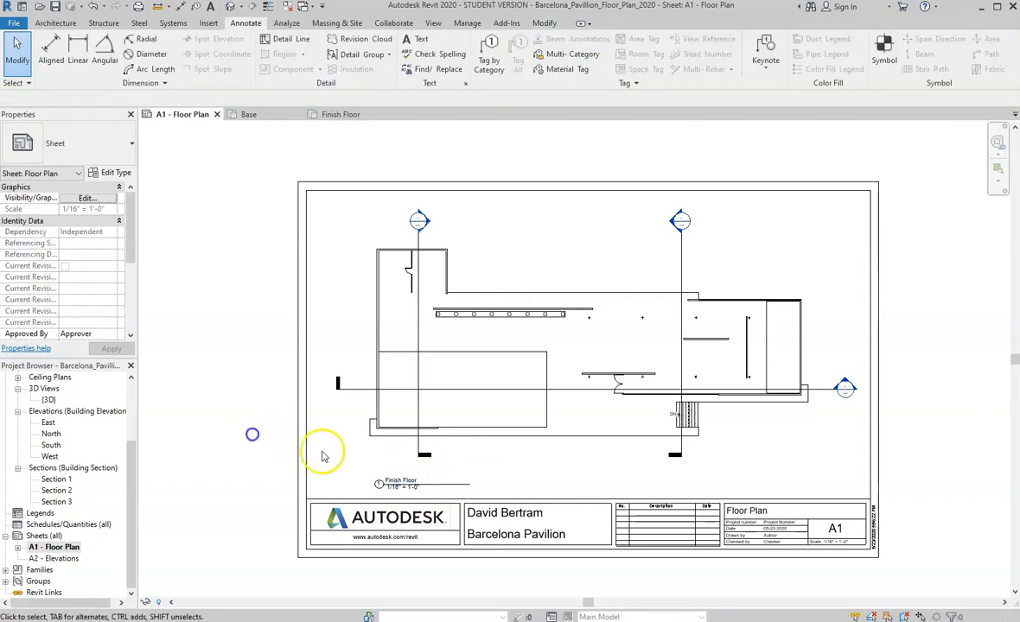
pyautogui.click(423, 485)
pyautogui.moveTo(432, 476); pyautogui.dragTo(422, 496)
pyautogui.click(264, 458)
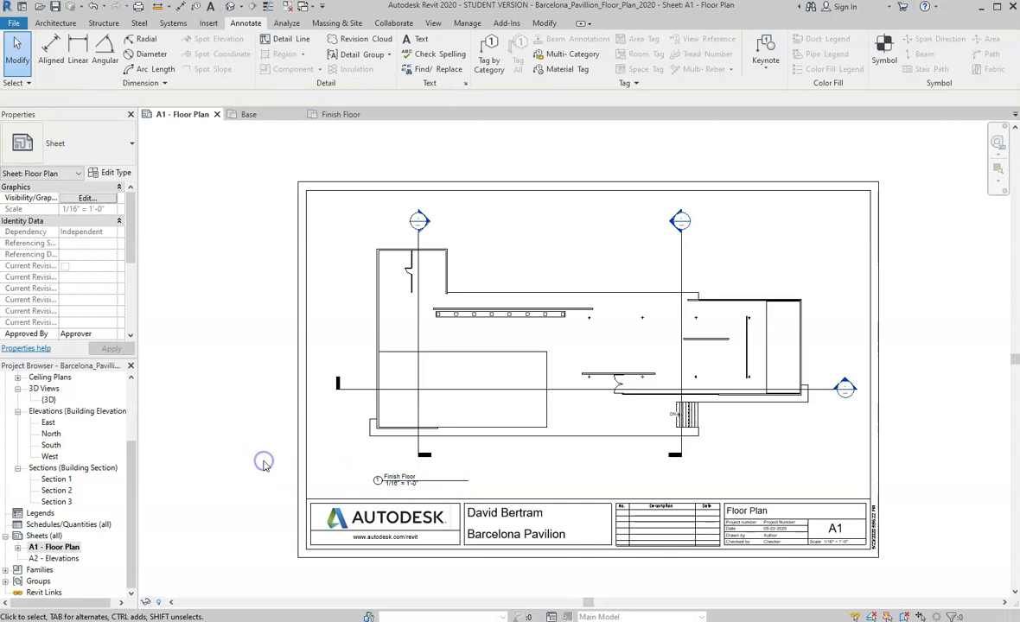
# Step: Reactivate the Finish Floor viewport and move the horizontal section line slightly north in the plan
pyautogui.click(707, 400)
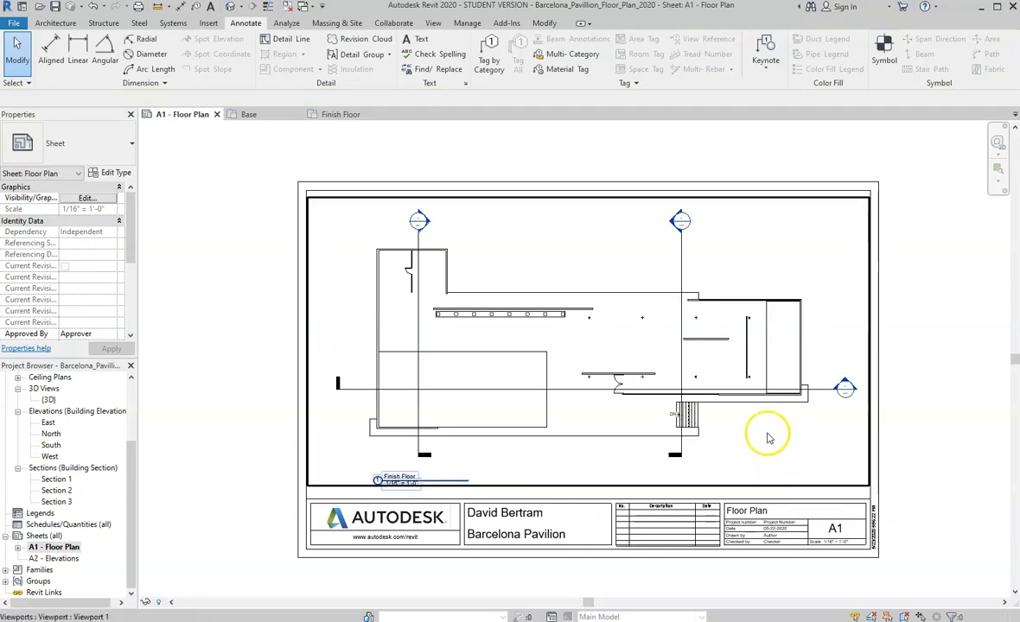
pyautogui.click(582, 414)
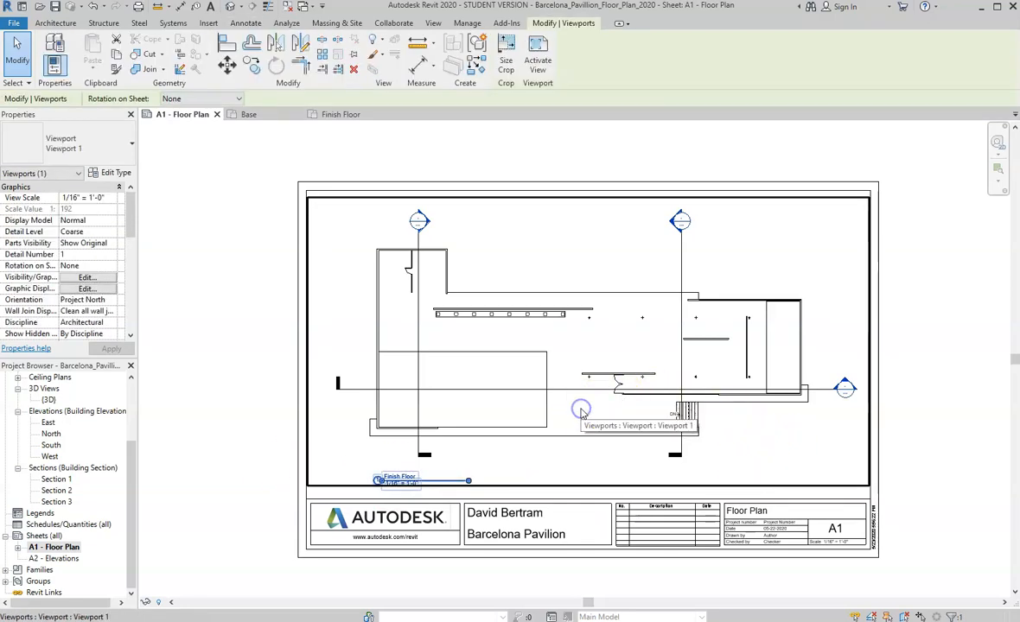
pyautogui.rightClick(582, 413)
pyautogui.click(631, 154)
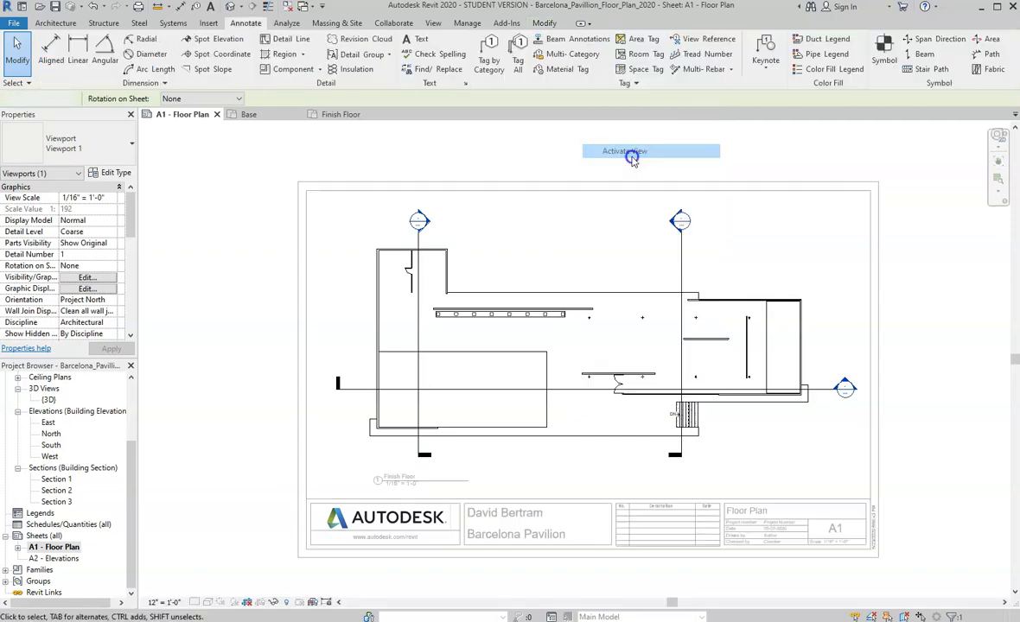
pyautogui.click(576, 390)
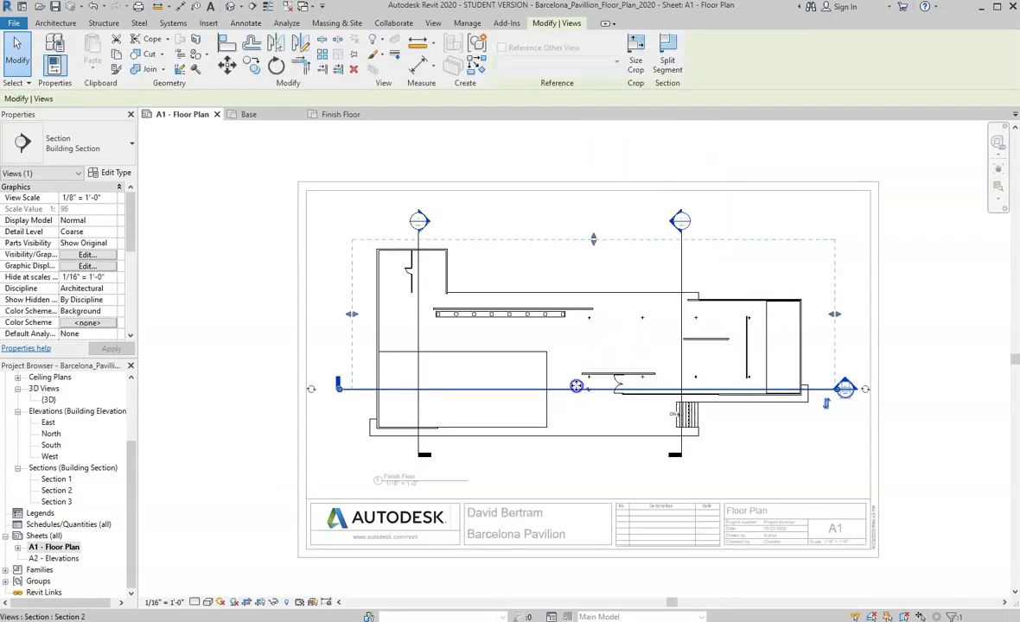
pyautogui.moveTo(576, 381); pyautogui.dragTo(579, 382)
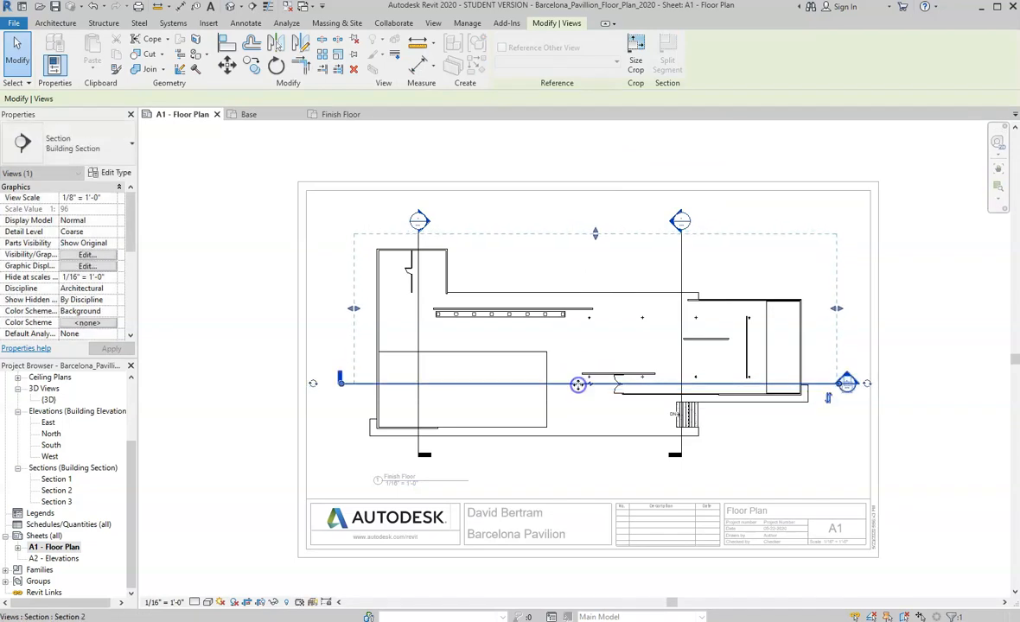
pyautogui.click(697, 469)
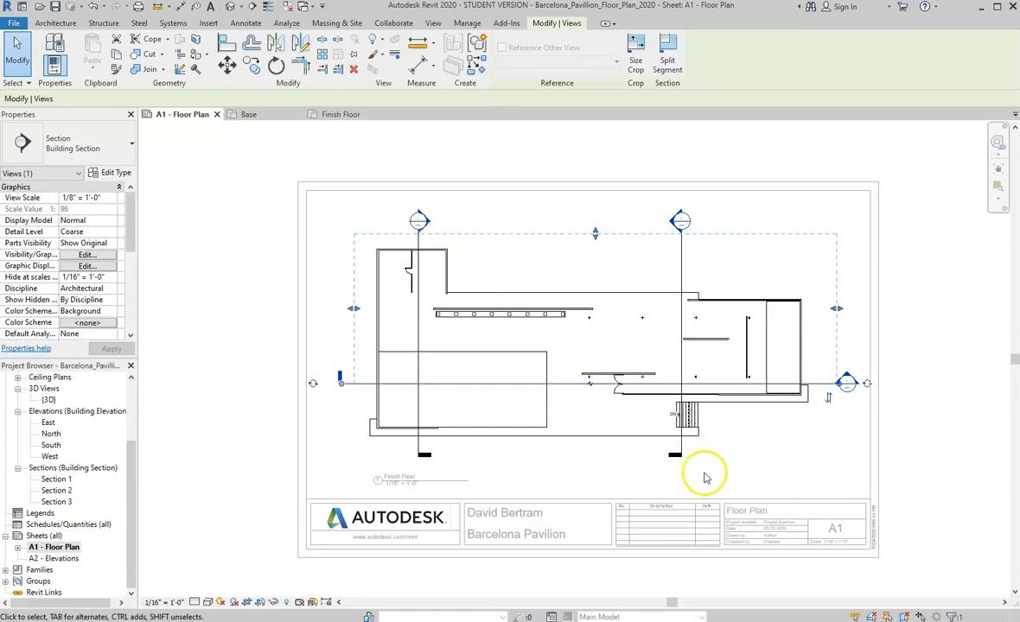
# Step: Move the east vertical section line slightly further east and deactivate the viewport
pyautogui.click(680, 261)
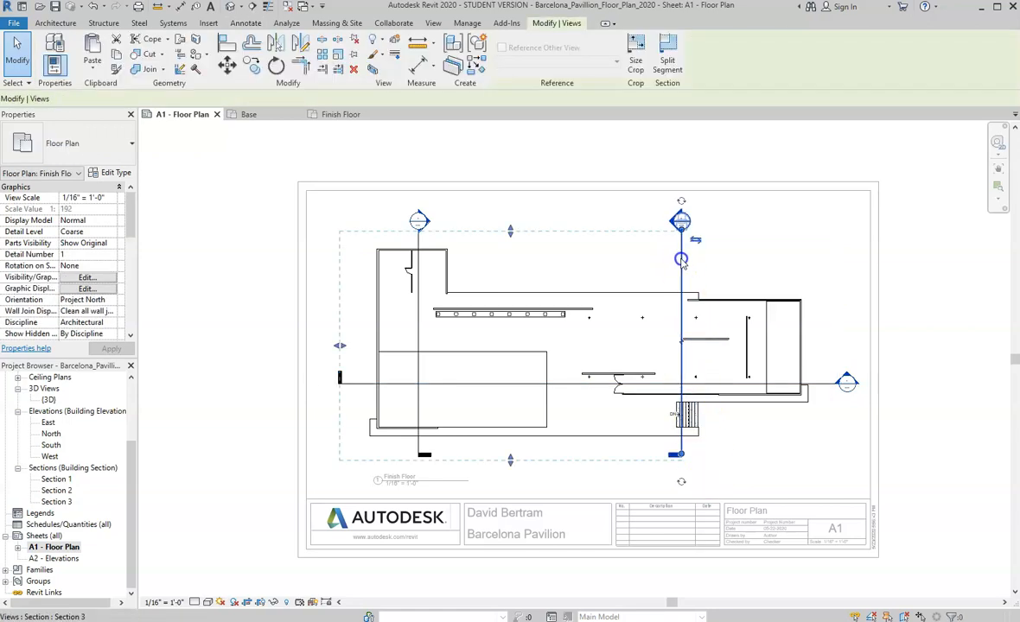
pyautogui.moveTo(697, 260); pyautogui.dragTo(691, 261)
pyautogui.click(675, 343)
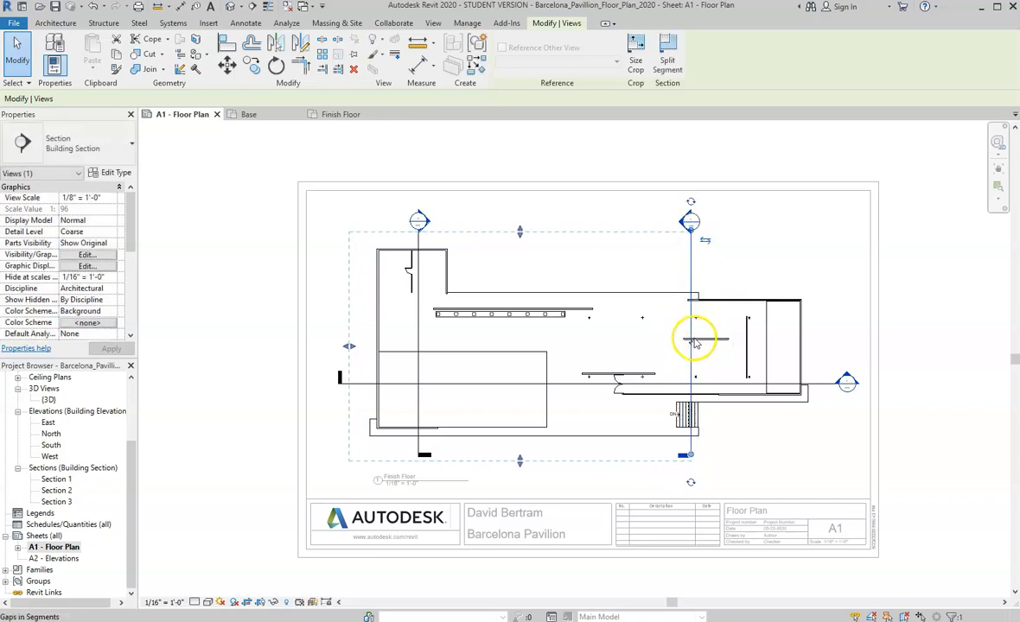
pyautogui.click(630, 264)
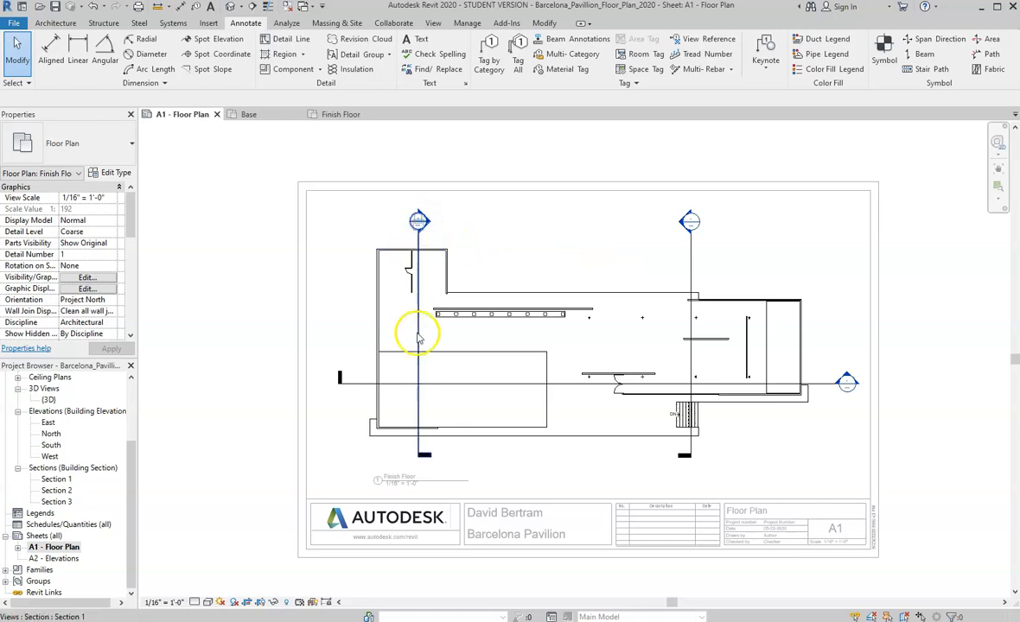
pyautogui.rightClick(636, 374)
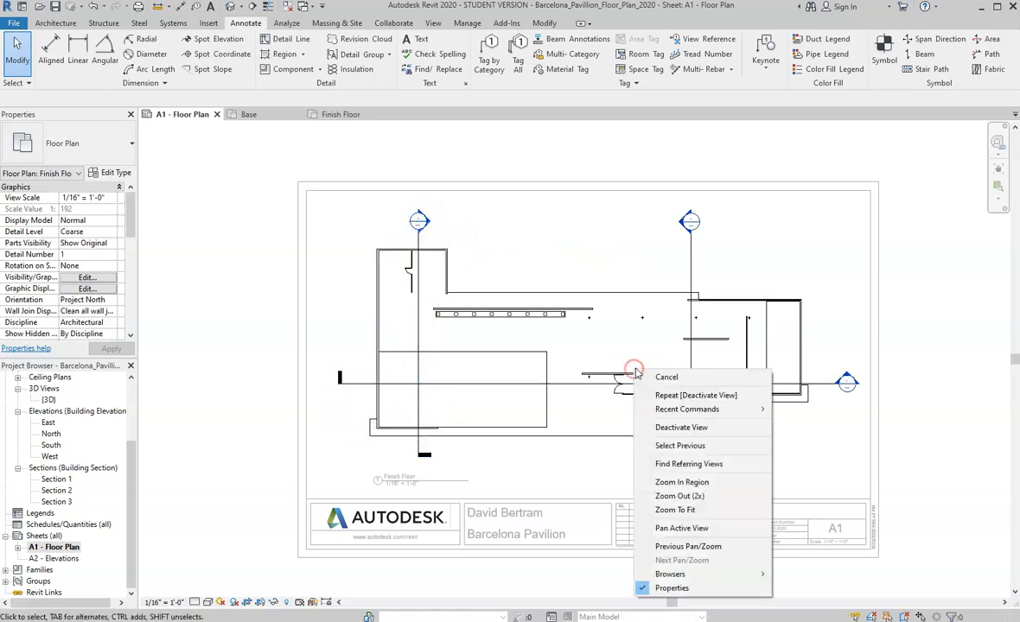
pyautogui.click(682, 426)
pyautogui.click(234, 494)
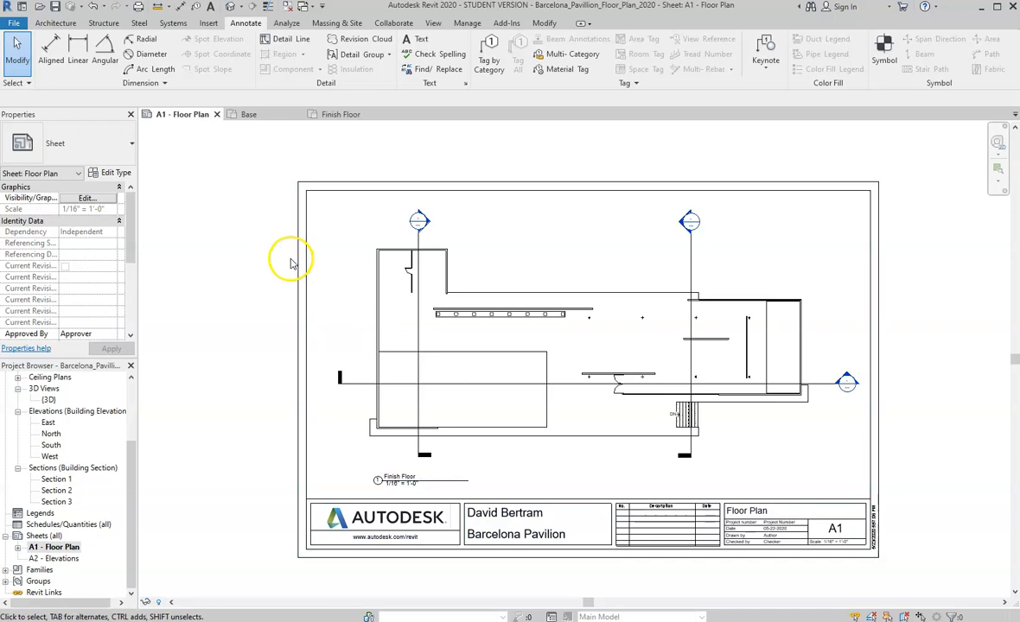
# Step: Start printing the A1 floor plan sheet with Adobe PDF as the printer
pyautogui.click(12, 24)
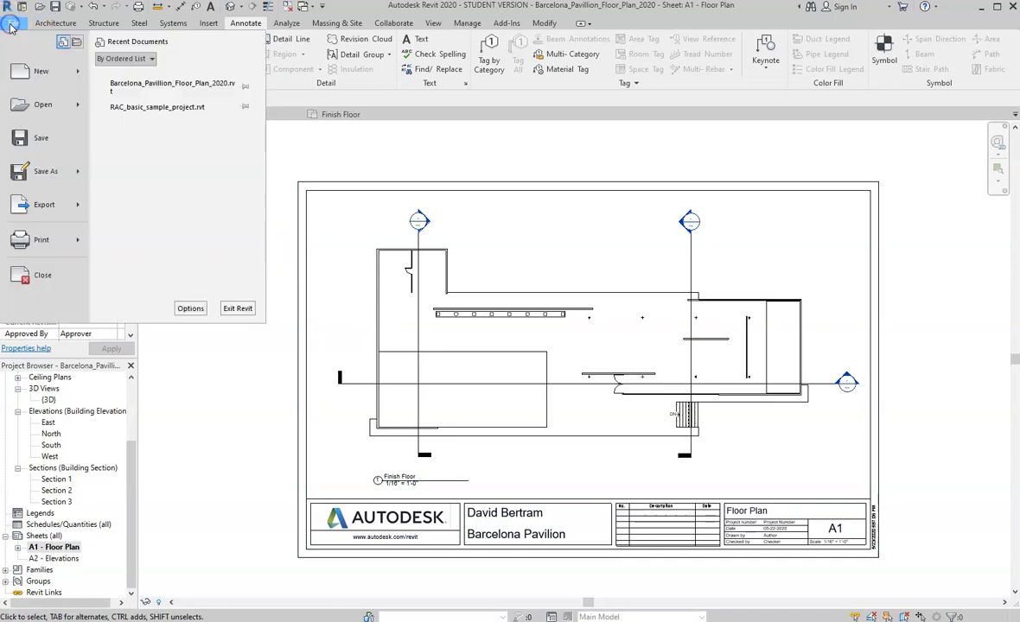
pyautogui.click(40, 239)
pyautogui.click(537, 187)
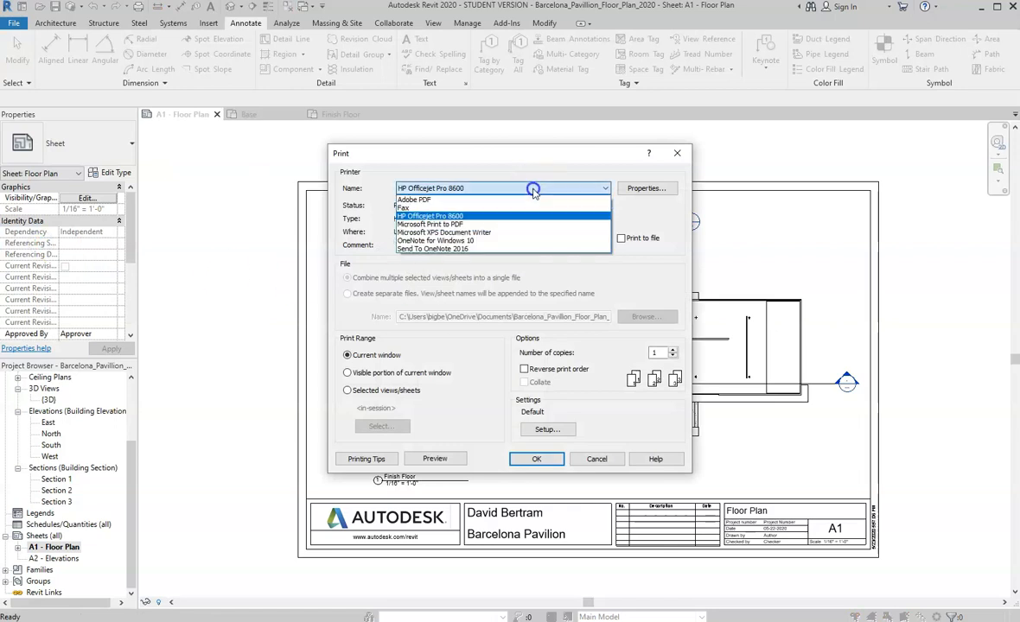
pyautogui.click(453, 221)
pyautogui.click(436, 188)
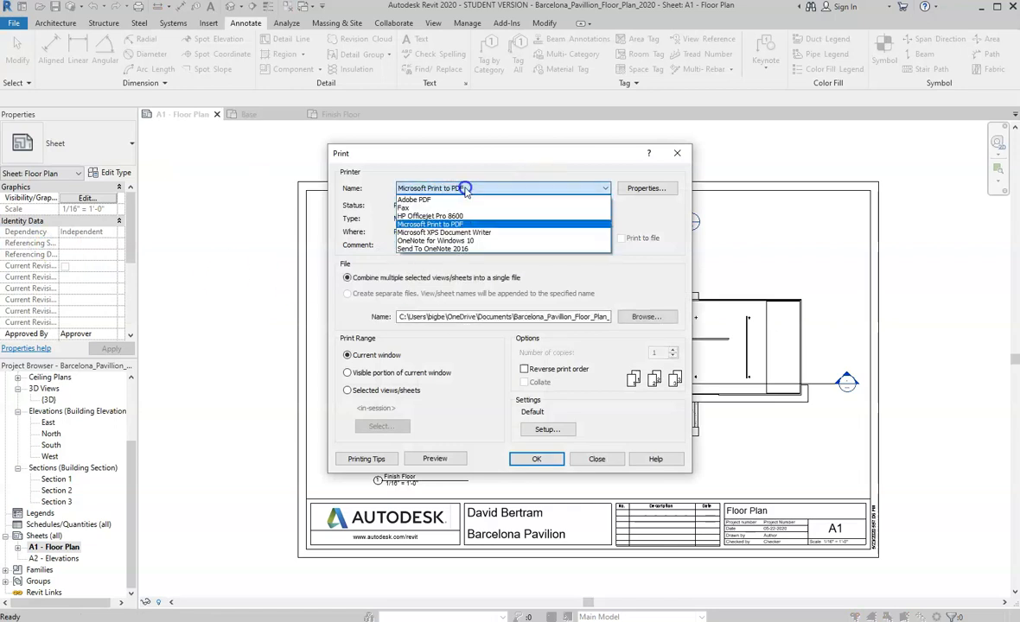
pyautogui.click(458, 201)
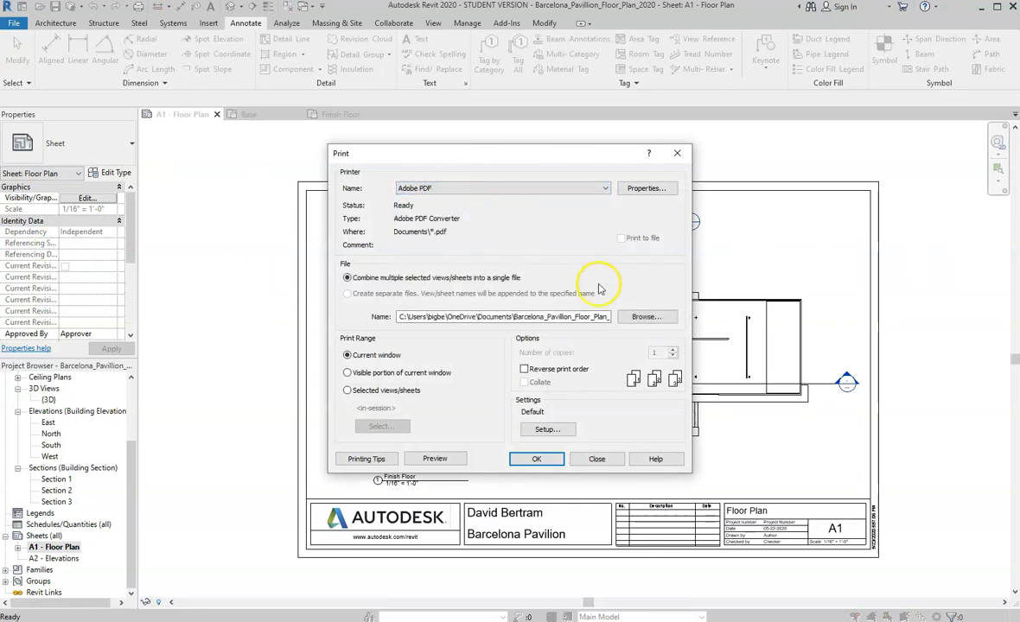
# Step: Save the print as Barcelona_Pavillion_Floor_Plan_2020 PDF on the Desktop and maximize it in Adobe Acrobat
pyautogui.click(539, 460)
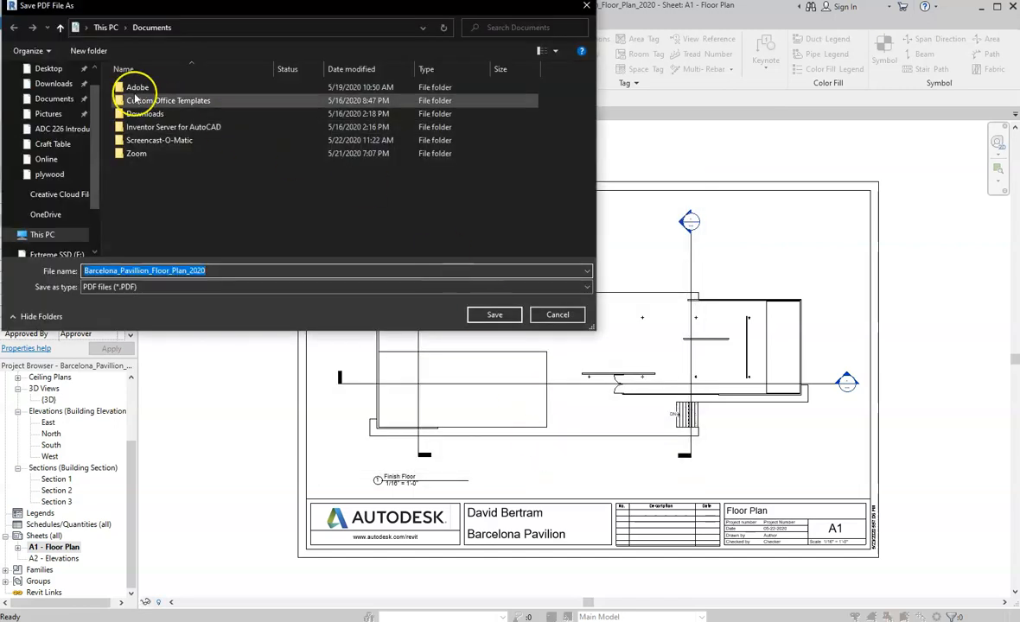
pyautogui.click(48, 68)
pyautogui.click(495, 315)
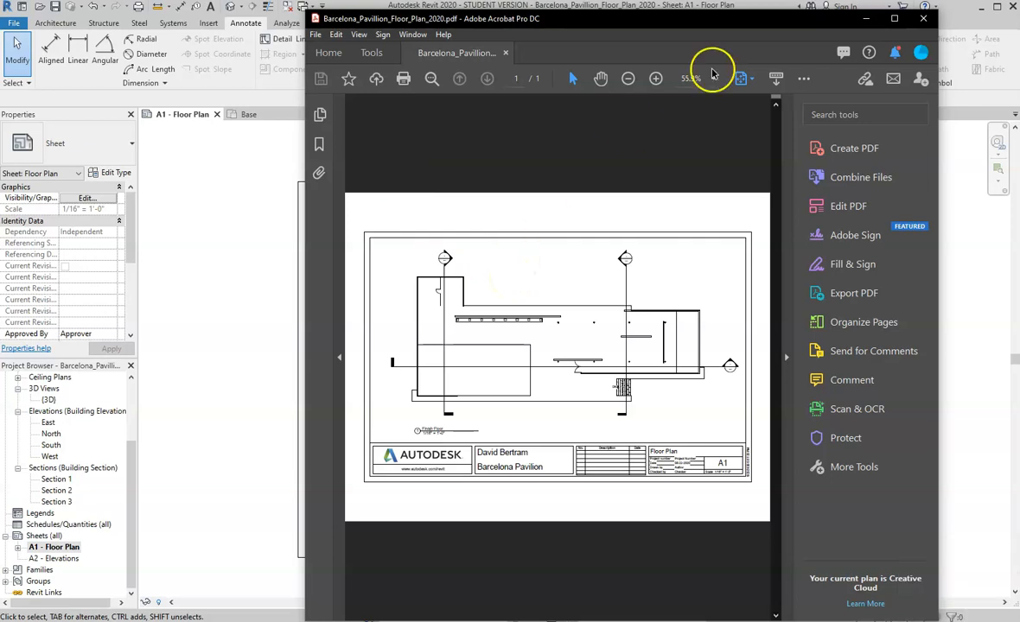
pyautogui.click(894, 19)
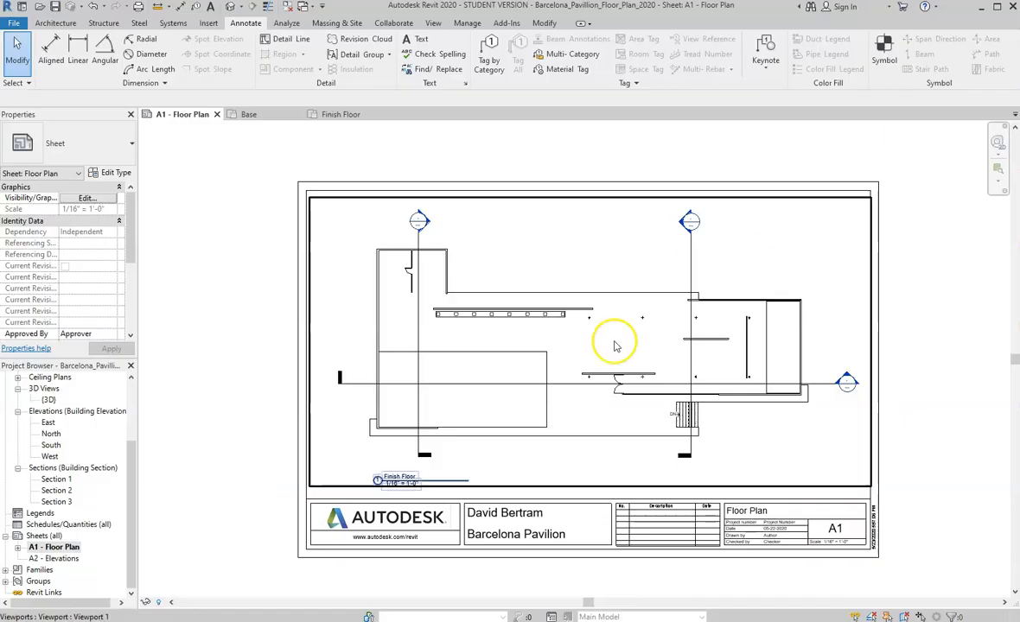
# Step: Back in Revit, create a new sheet with the B 11 x 17 Horizontal titleblock
pyautogui.scroll(-2, 370, 337)
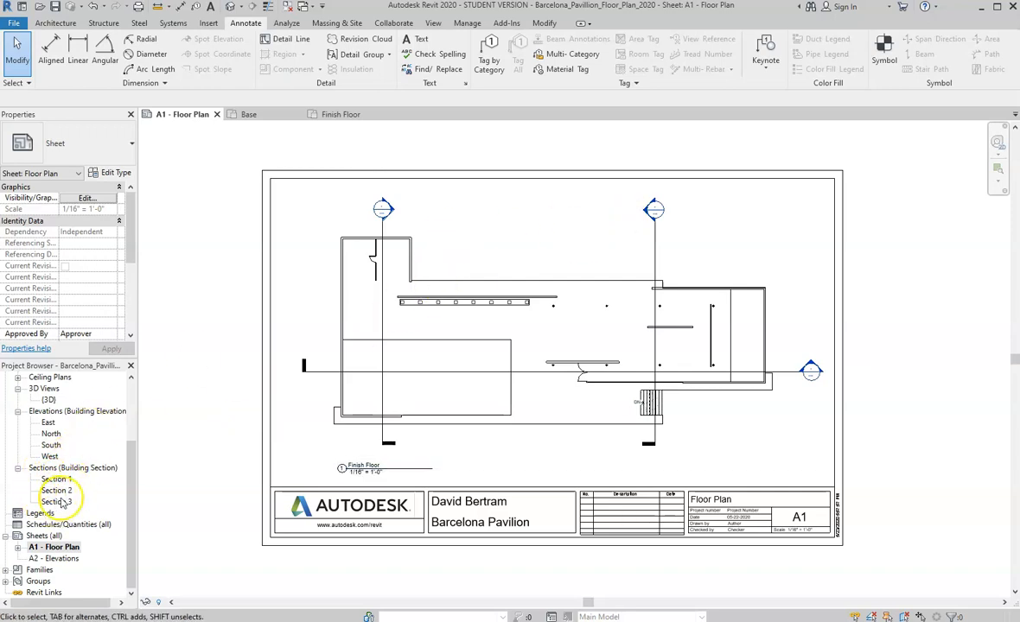
pyautogui.click(41, 537)
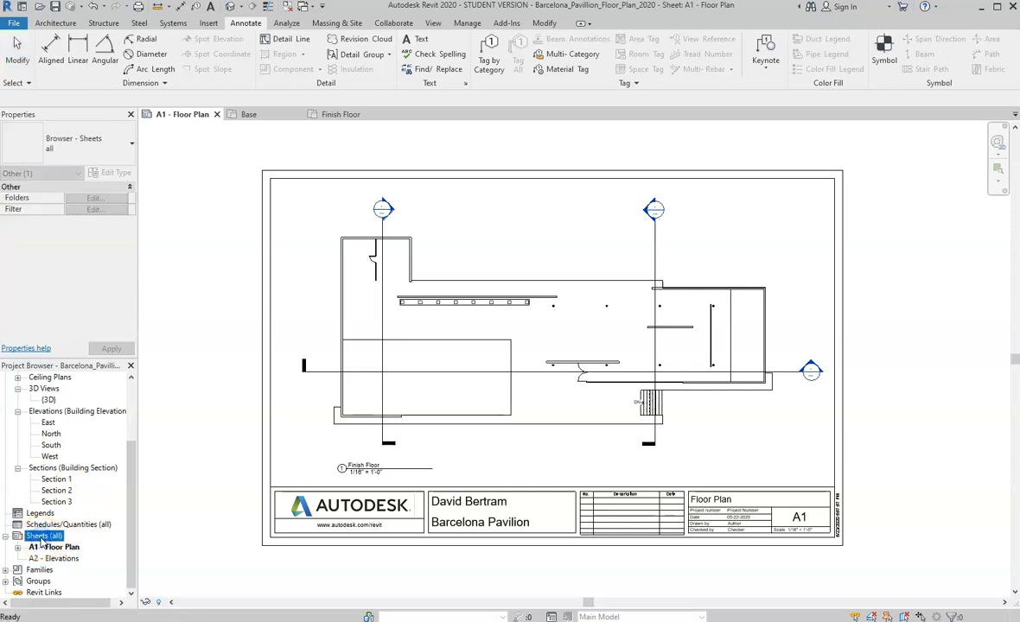
pyautogui.rightClick(41, 537)
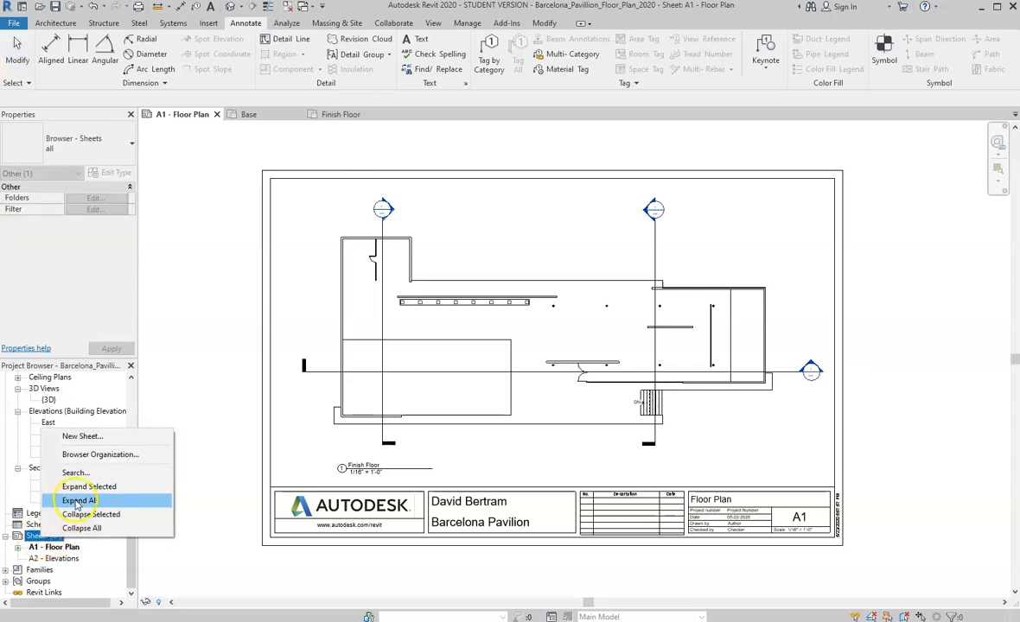
pyautogui.click(90, 437)
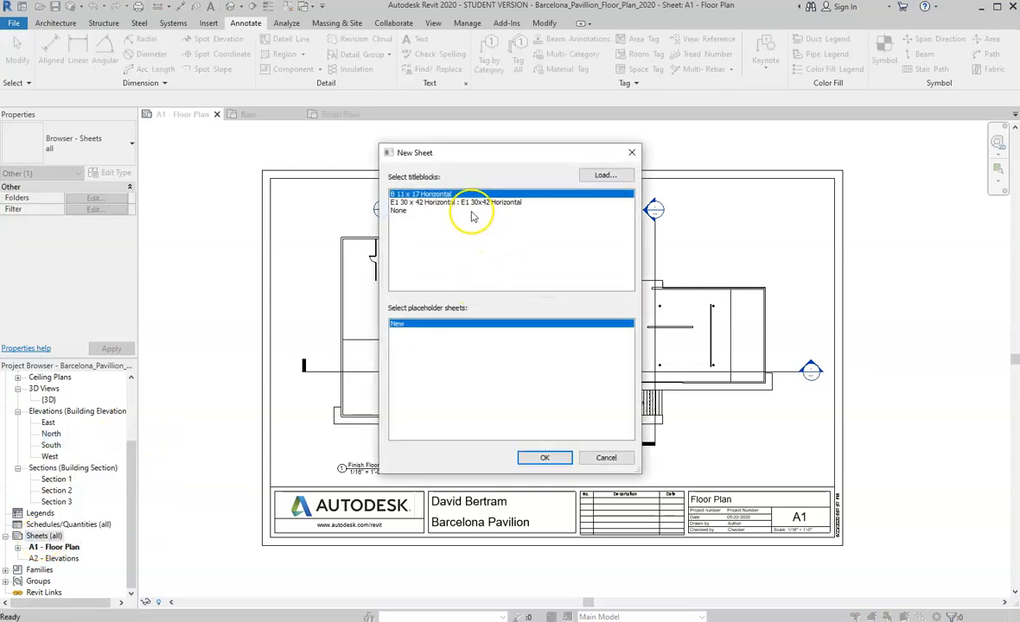
pyautogui.click(551, 459)
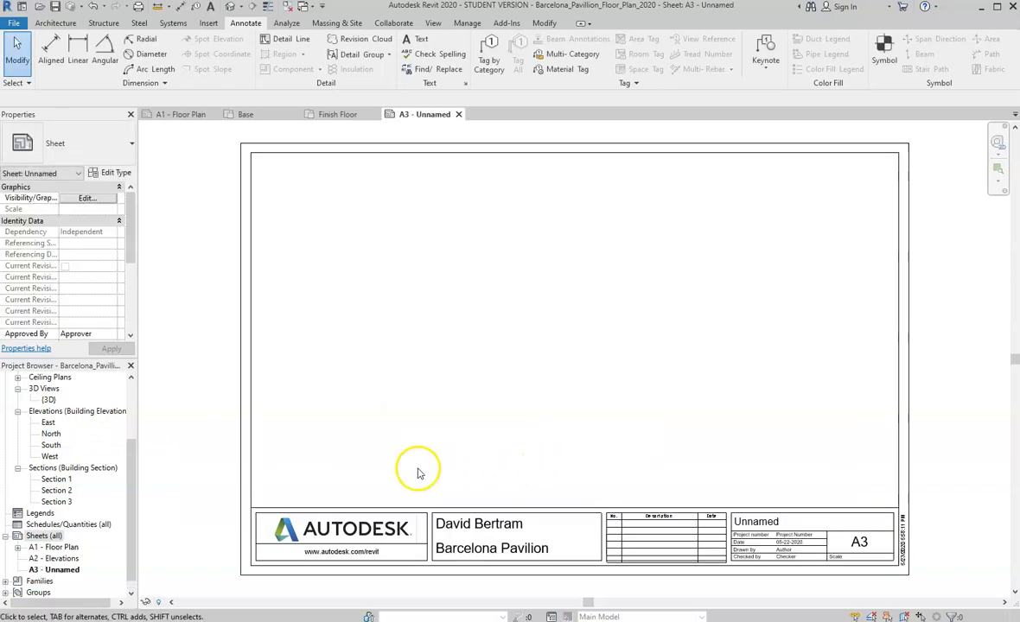
# Step: Set the new A3 sheet's number to 1 and its name to Section Sheet 1
pyautogui.click(59, 571)
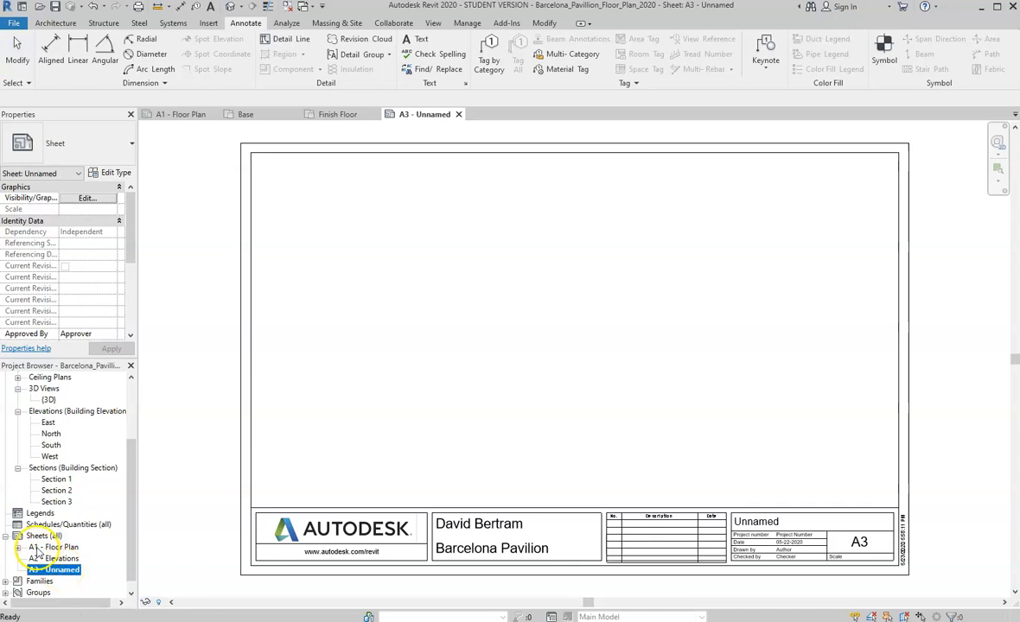
pyautogui.click(65, 572)
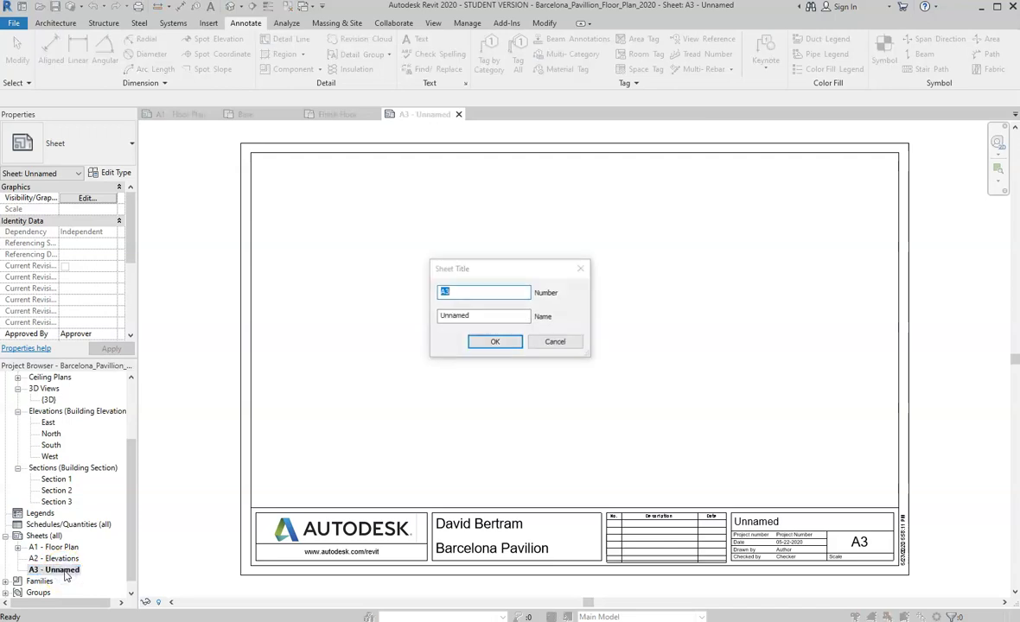
pyautogui.doubleClick(463, 291)
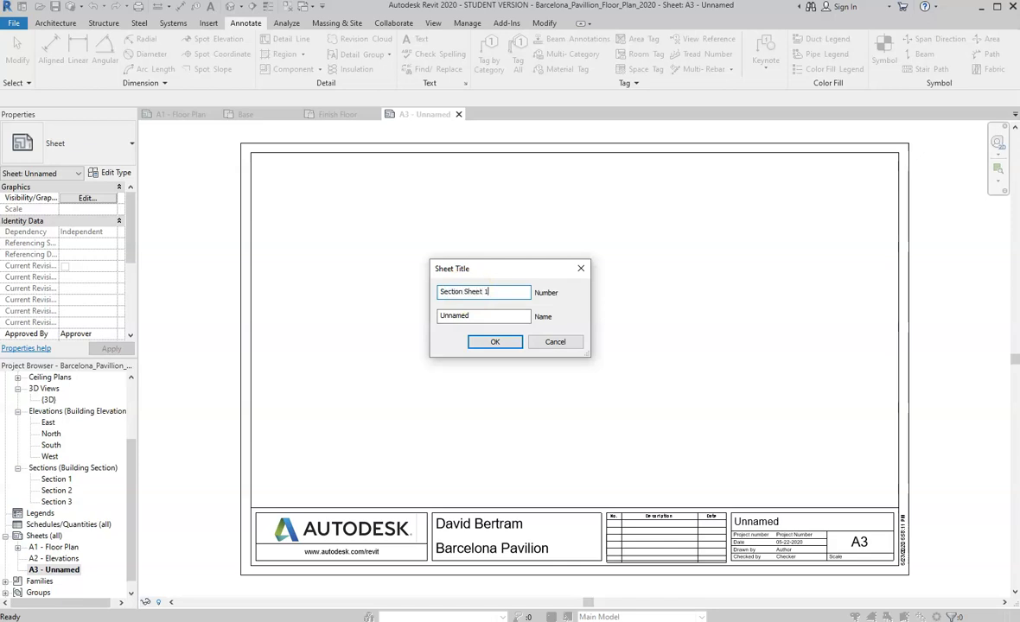
pyautogui.moveTo(490, 292); pyautogui.dragTo(431, 293)
pyautogui.click(483, 345)
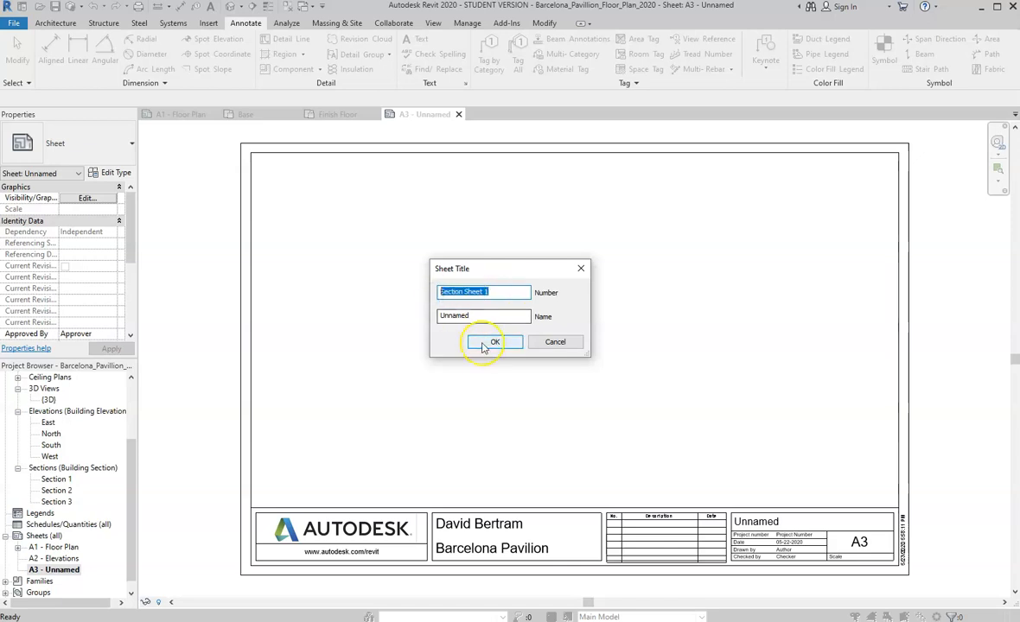
pyautogui.click(479, 318)
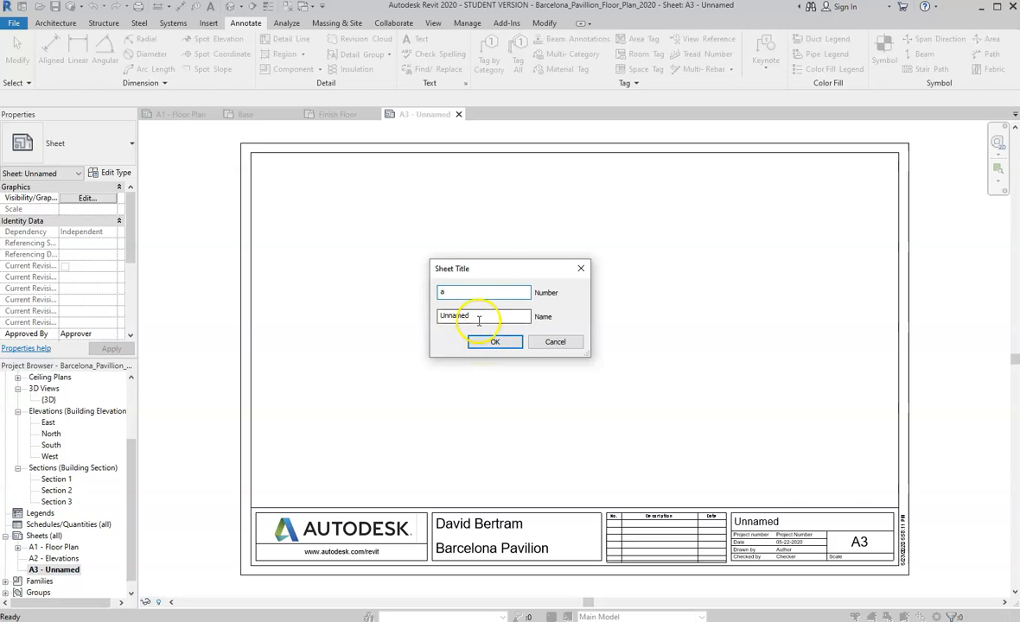
pyautogui.moveTo(481, 316); pyautogui.dragTo(402, 322)
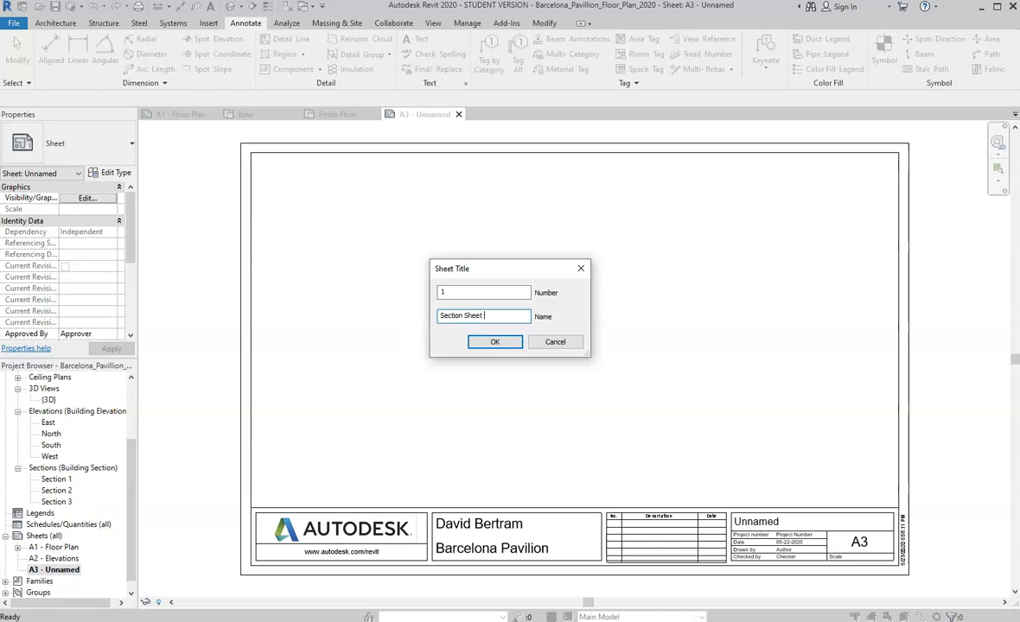
pyautogui.click(494, 342)
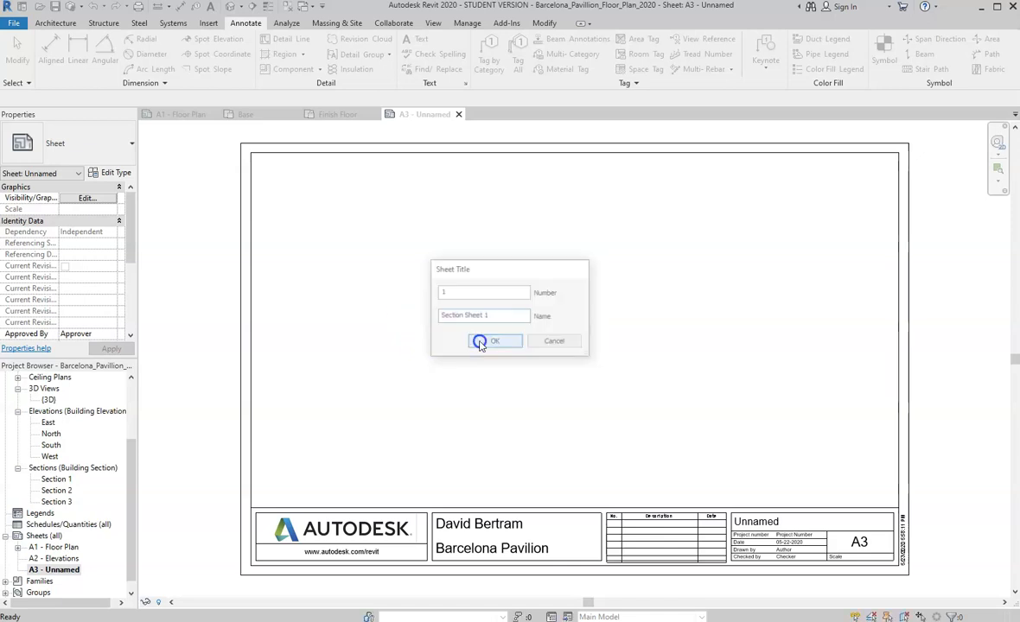
pyautogui.click(788, 529)
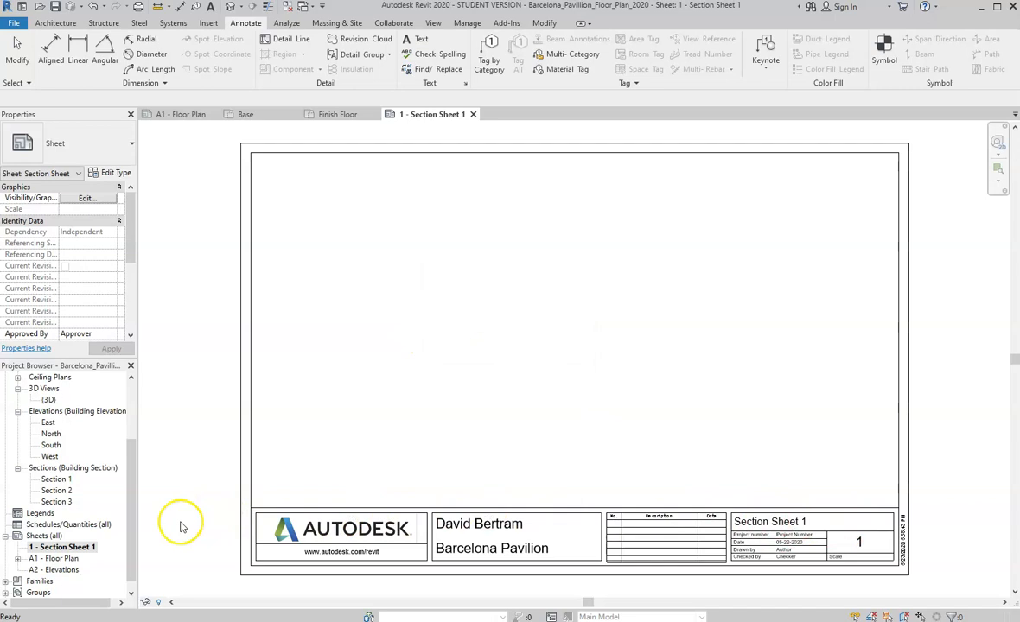
# Step: Create another sheet with the B 11 x 17 Horizontal titleblock and name it Section Sheet 2
pyautogui.click(44, 537)
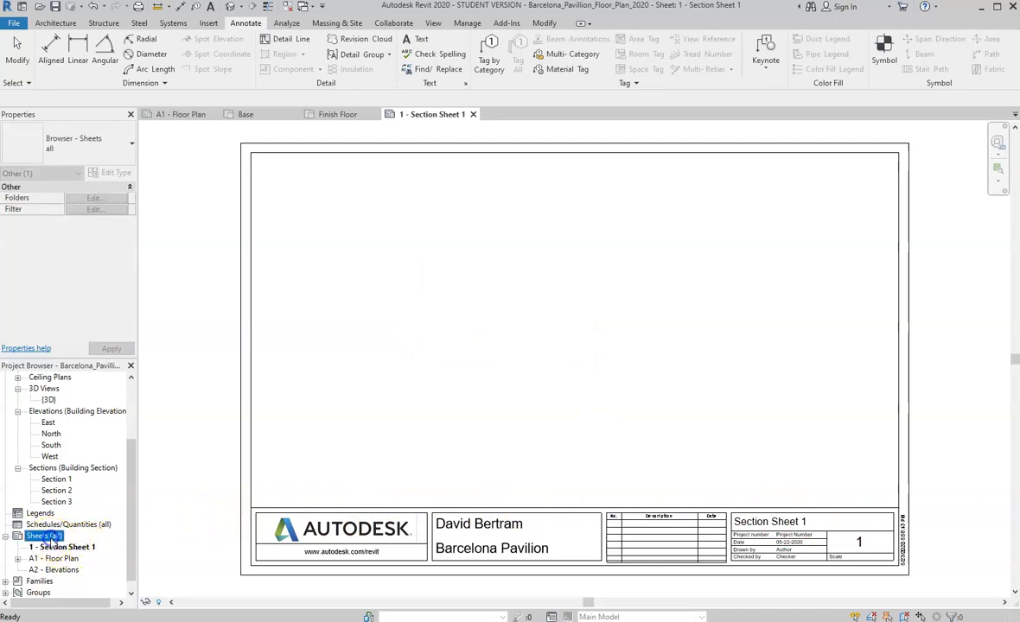
pyautogui.rightClick(45, 537)
pyautogui.click(99, 437)
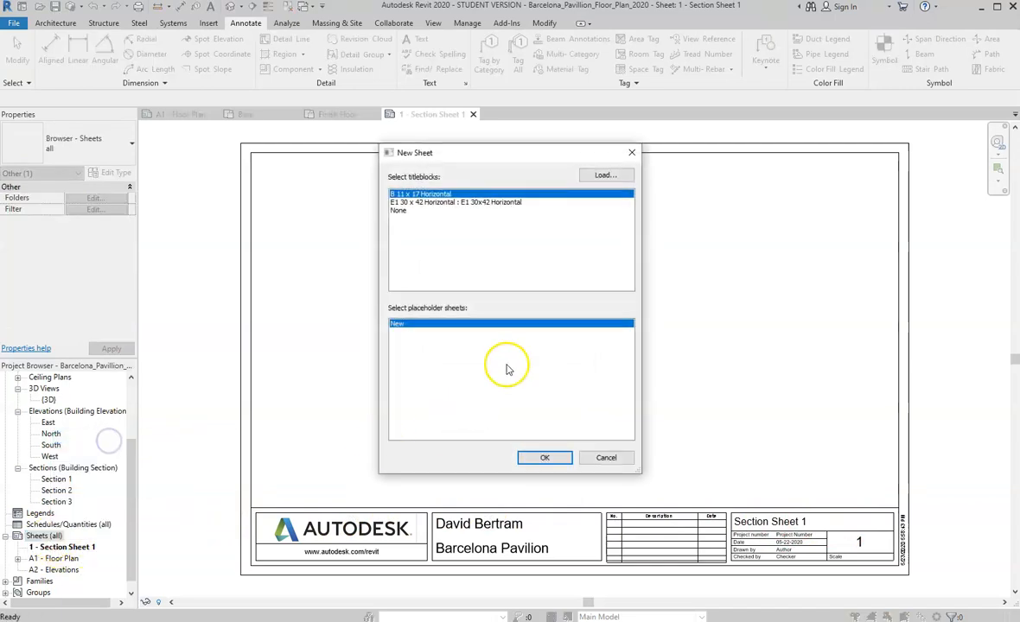
pyautogui.click(544, 458)
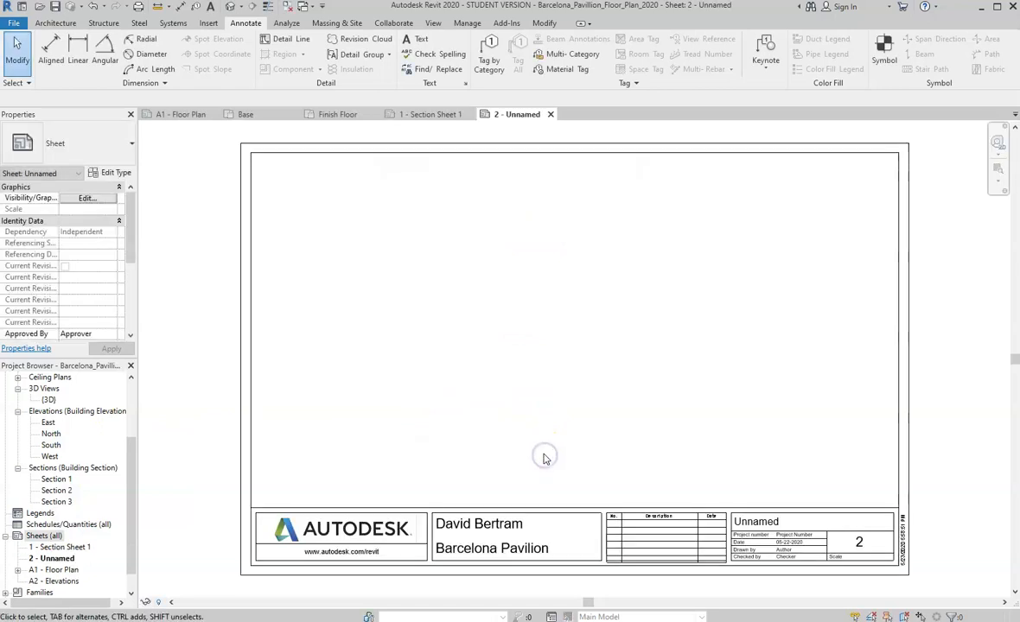
pyautogui.click(57, 559)
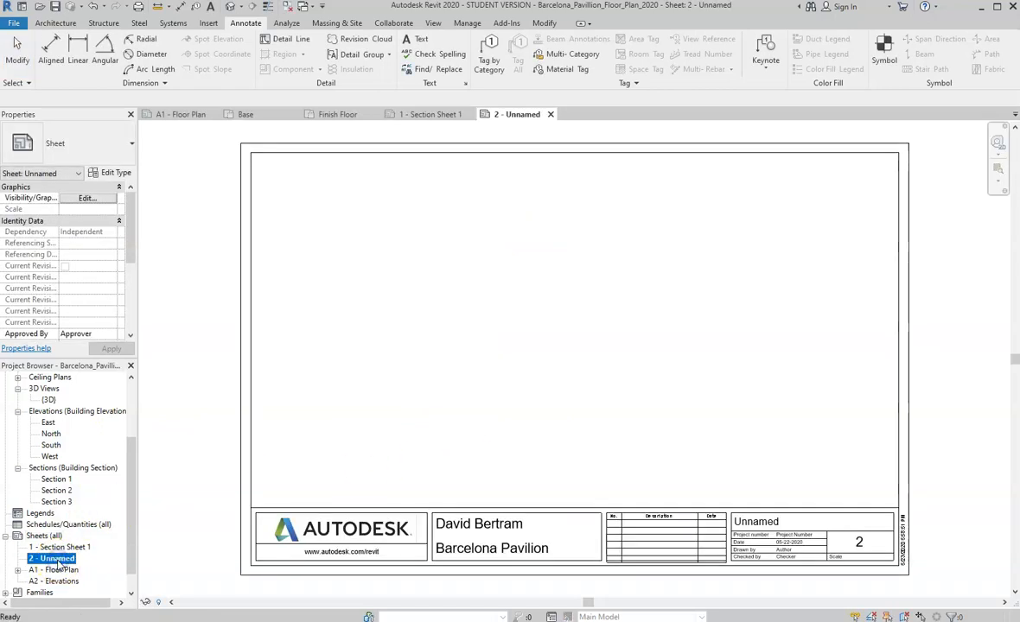
pyautogui.click(58, 562)
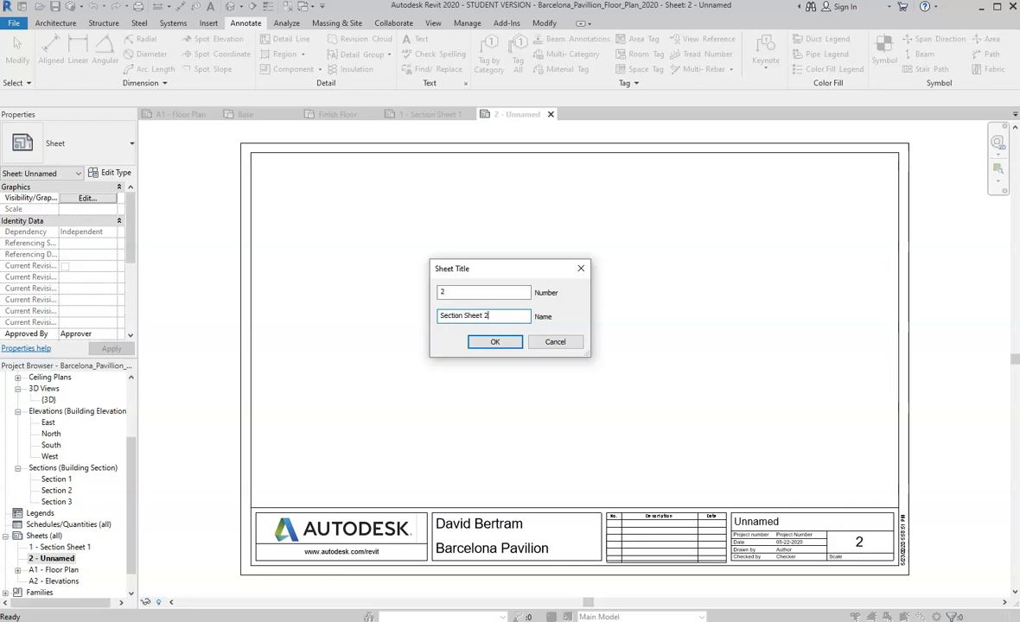
pyautogui.click(512, 349)
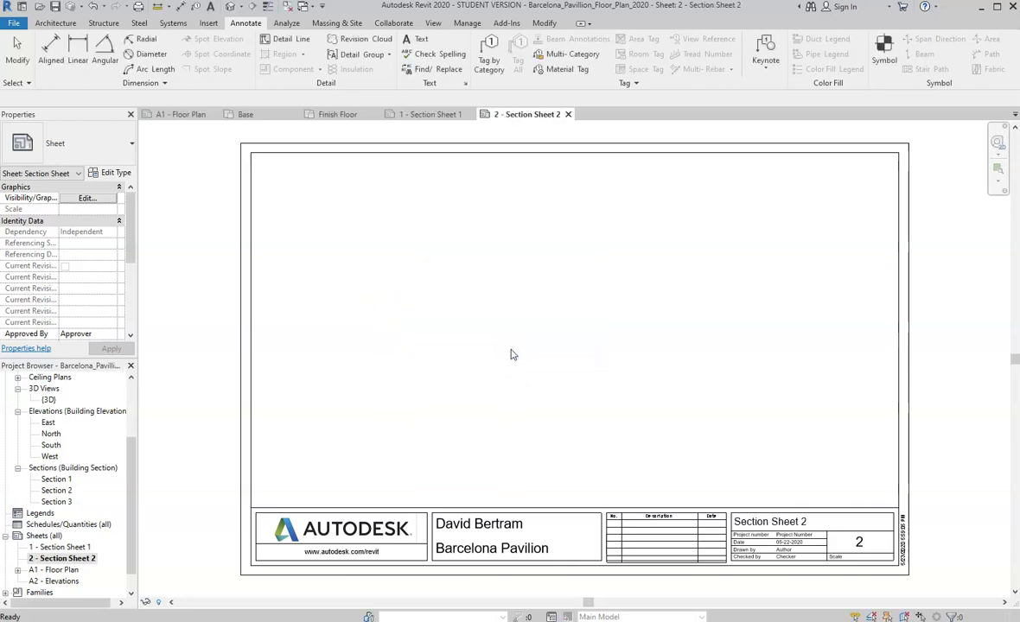
# Step: Open the Section 1 building section to review its extents and level heads
pyautogui.click(82, 547)
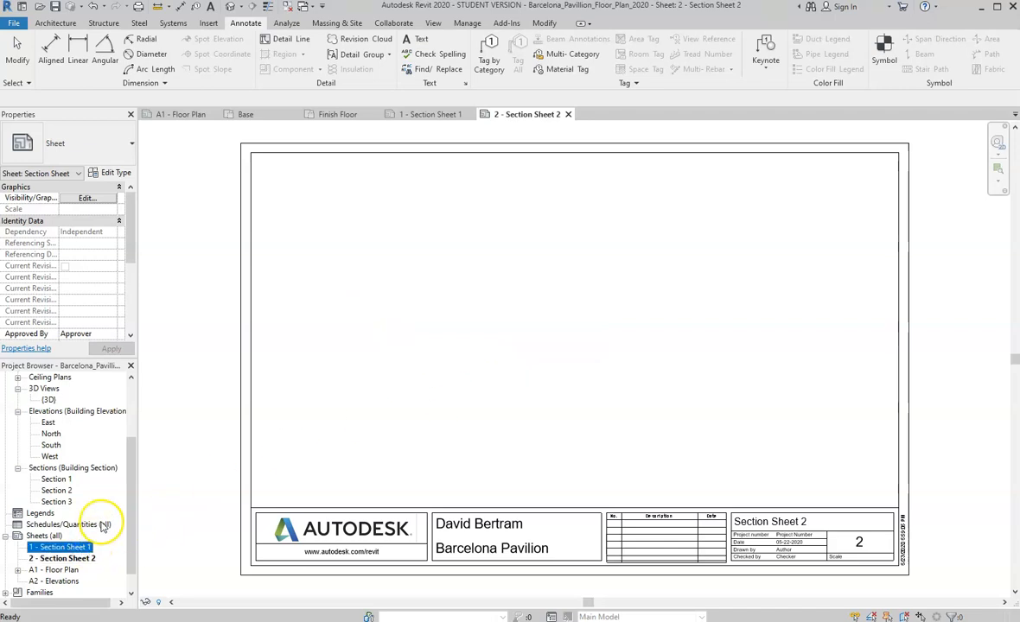
pyautogui.click(53, 480)
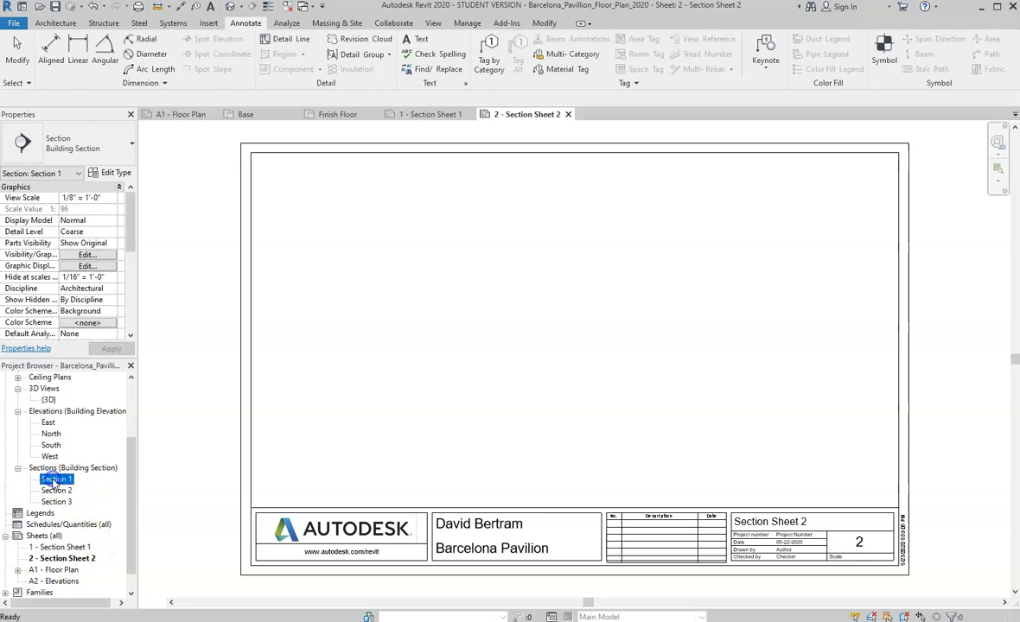
pyautogui.doubleClick(54, 480)
pyautogui.scroll(-1, 592, 430)
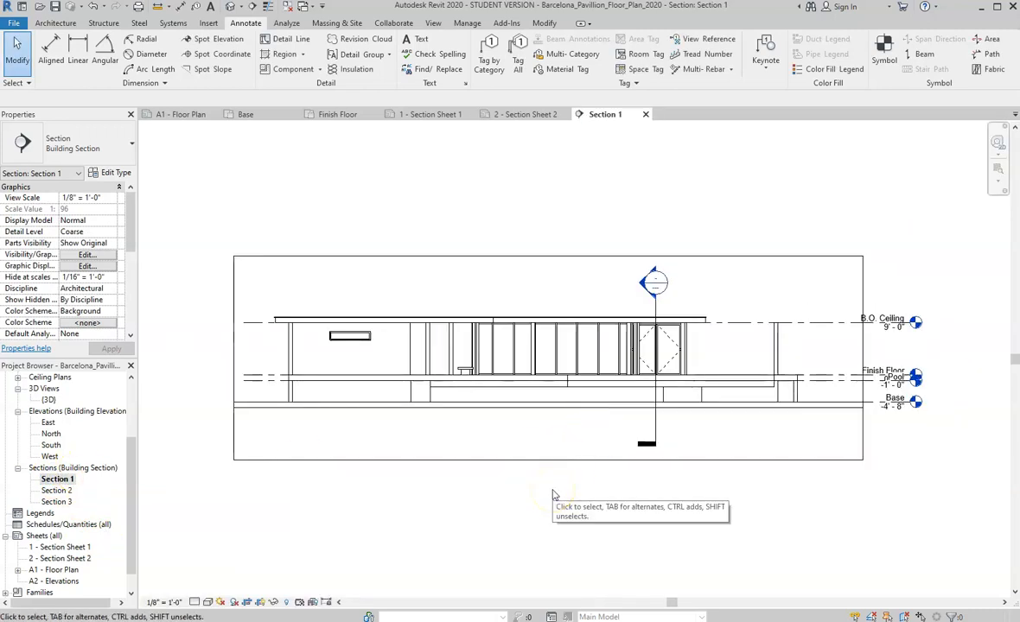
# Step: Open Section 2 and stretch its crop region below the base floor, outward on the left, and past the level heads on the right
pyautogui.doubleClick(62, 492)
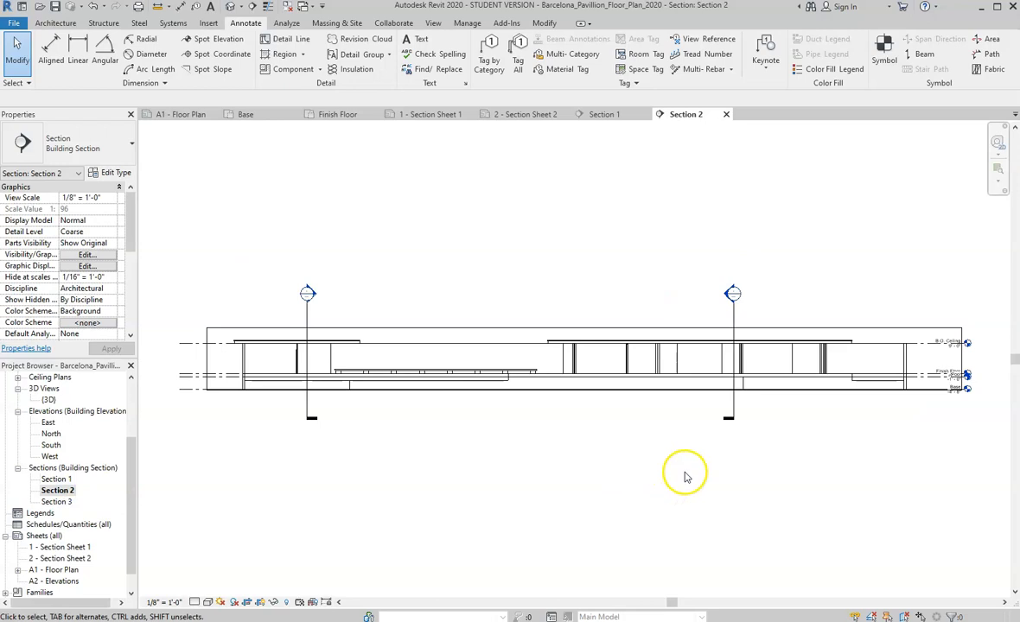
pyautogui.click(869, 329)
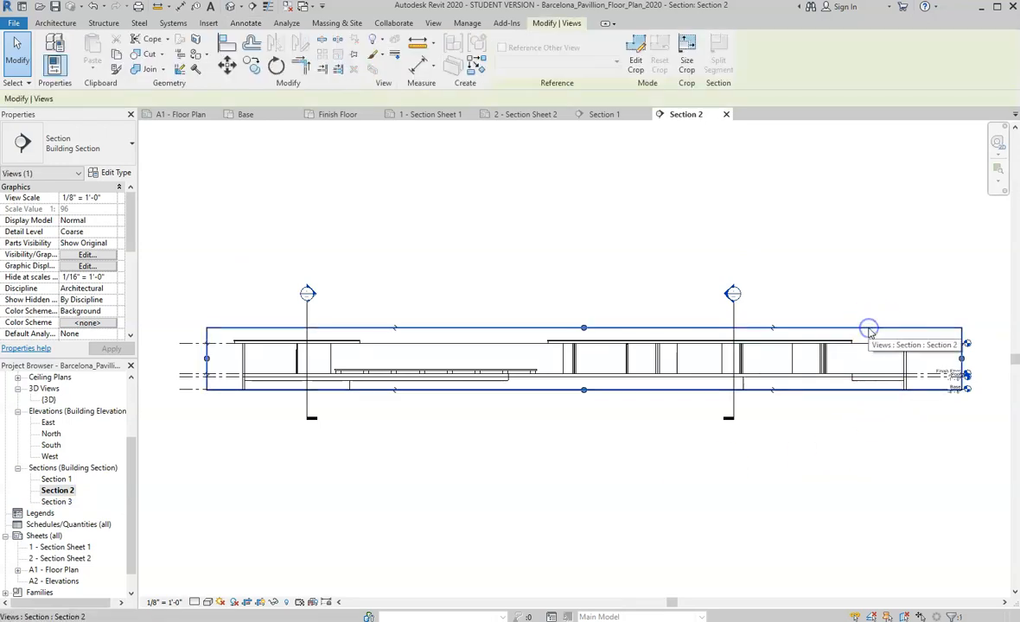
pyautogui.moveTo(584, 391); pyautogui.dragTo(584, 406)
pyautogui.moveTo(207, 366); pyautogui.dragTo(184, 366)
pyautogui.scroll(-2, 424, 415)
pyautogui.scroll(7, 216, 408)
pyautogui.moveTo(306, 321); pyautogui.dragTo(231, 320)
pyautogui.scroll(-2, 433, 351)
pyautogui.moveTo(302, 331); pyautogui.dragTo(371, 335)
pyautogui.scroll(-4, 285, 357)
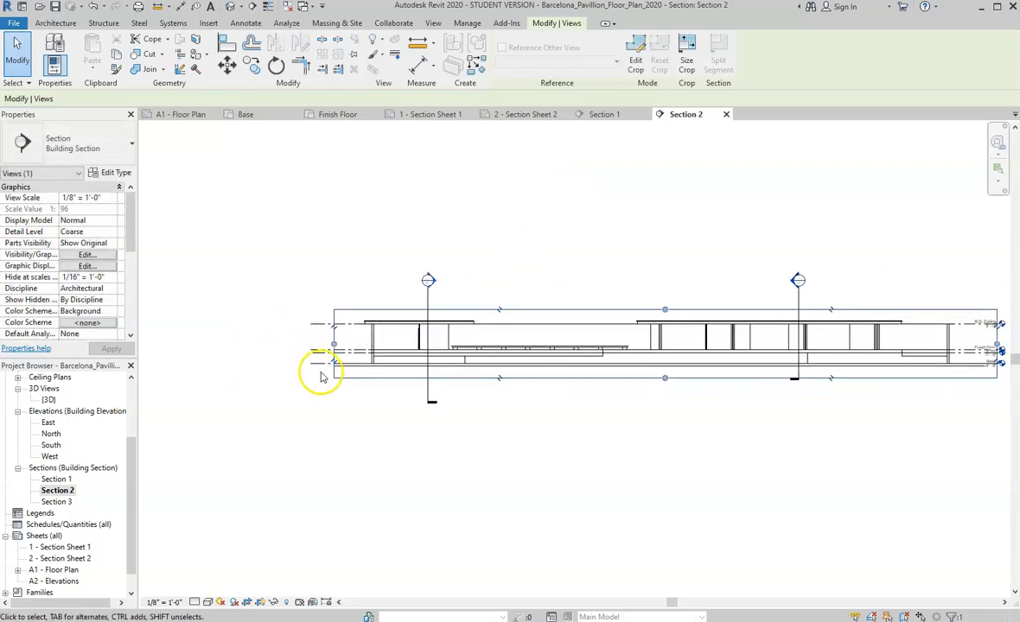
pyautogui.scroll(4, 750, 358)
pyautogui.moveTo(758, 338); pyautogui.dragTo(810, 338)
# Step: Examine the crowded Finish Floor, Pool and Base level heads at the right end of Section 2
pyautogui.scroll(3, 719, 426)
pyautogui.scroll(1, 660, 354)
pyautogui.scroll(2, 761, 339)
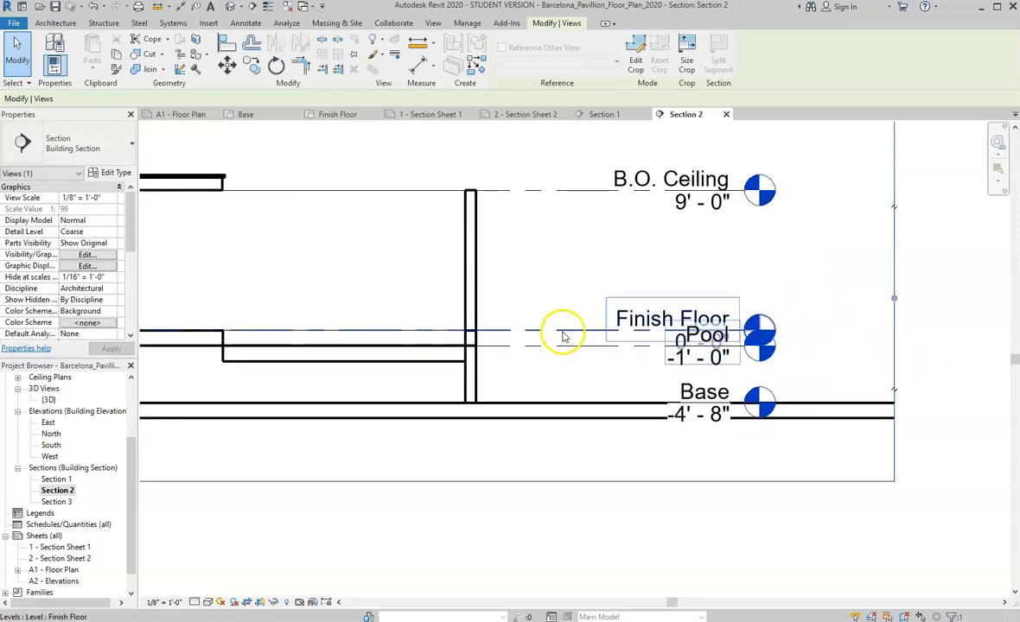
pyautogui.scroll(1, 619, 371)
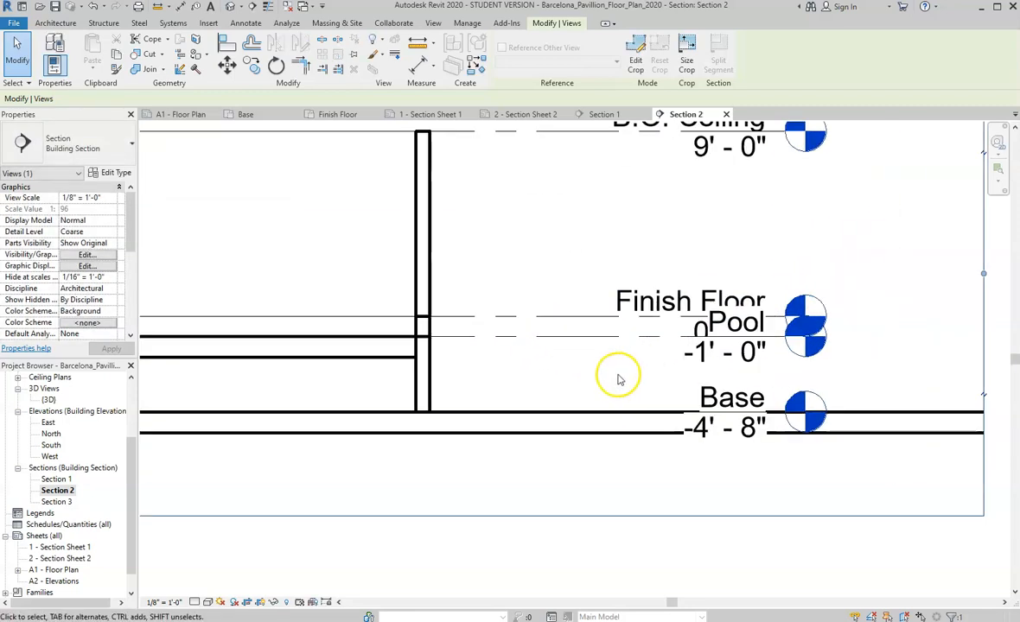
pyautogui.click(558, 319)
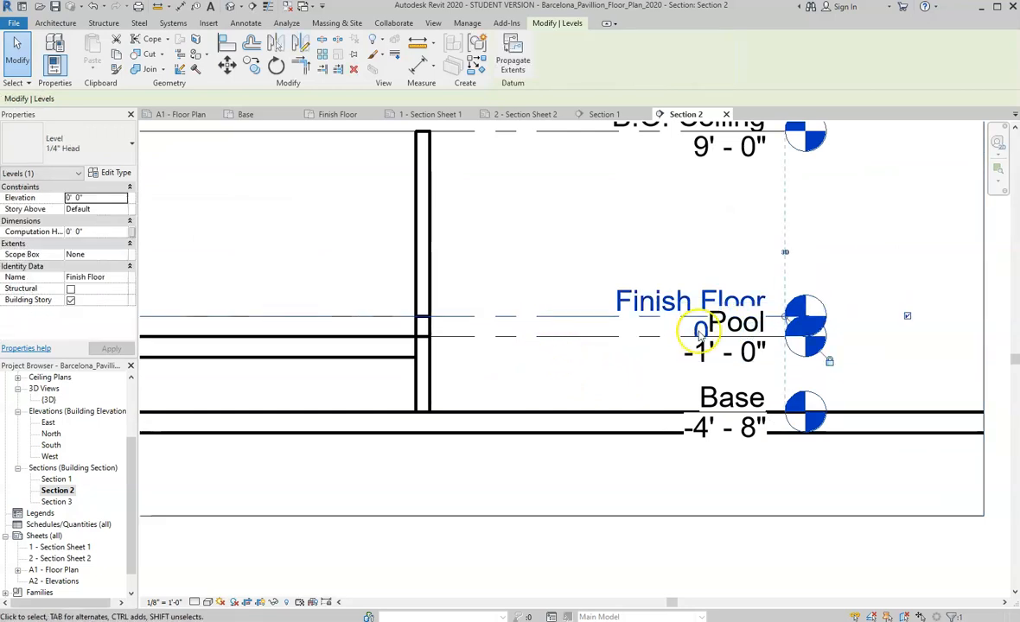
pyautogui.scroll(2, 722, 351)
pyautogui.scroll(2, 614, 289)
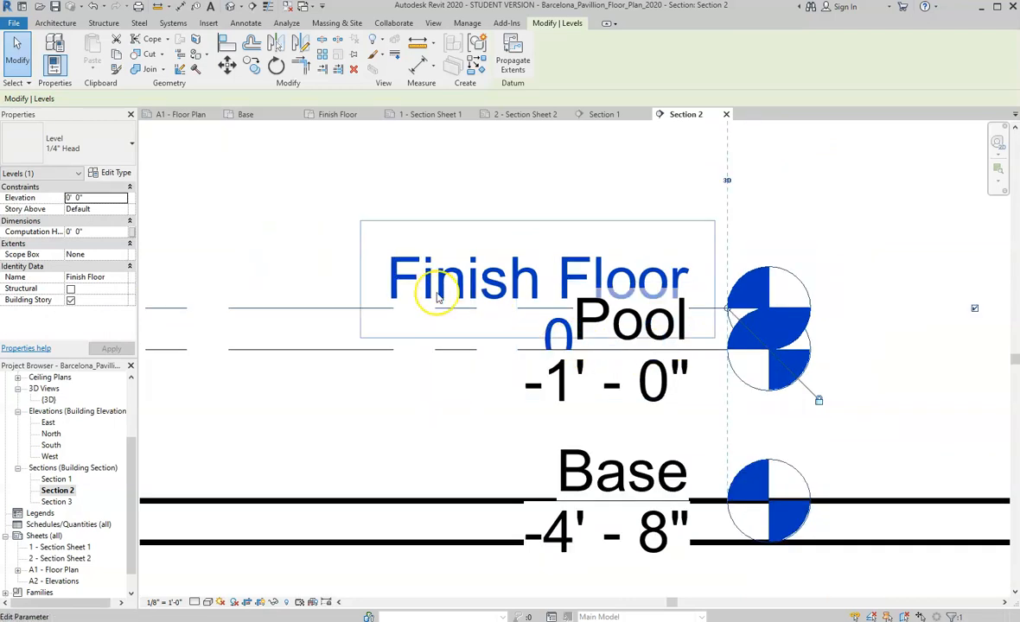
pyautogui.scroll(-2, 647, 311)
pyautogui.click(479, 337)
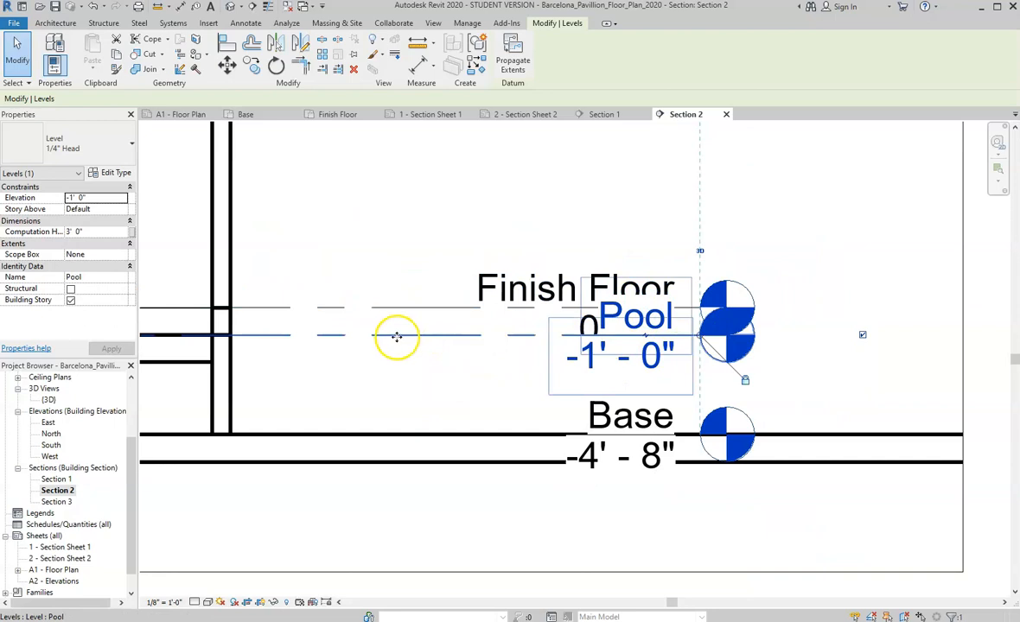
pyautogui.scroll(-2, 672, 317)
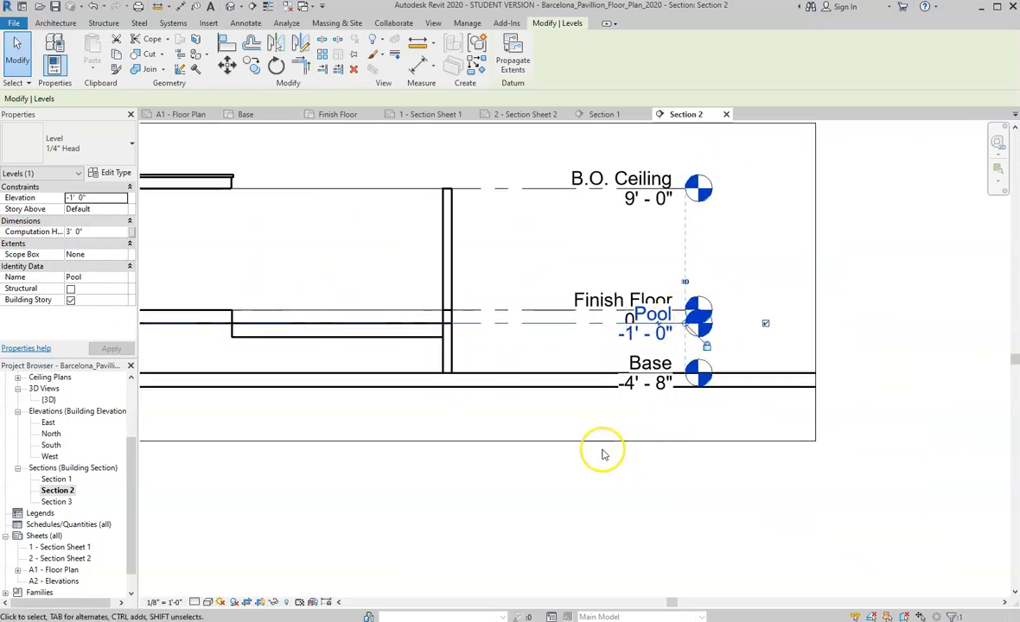
pyautogui.click(587, 422)
pyautogui.scroll(1, 588, 419)
pyautogui.click(642, 374)
pyautogui.click(638, 399)
pyautogui.click(642, 387)
pyautogui.click(706, 413)
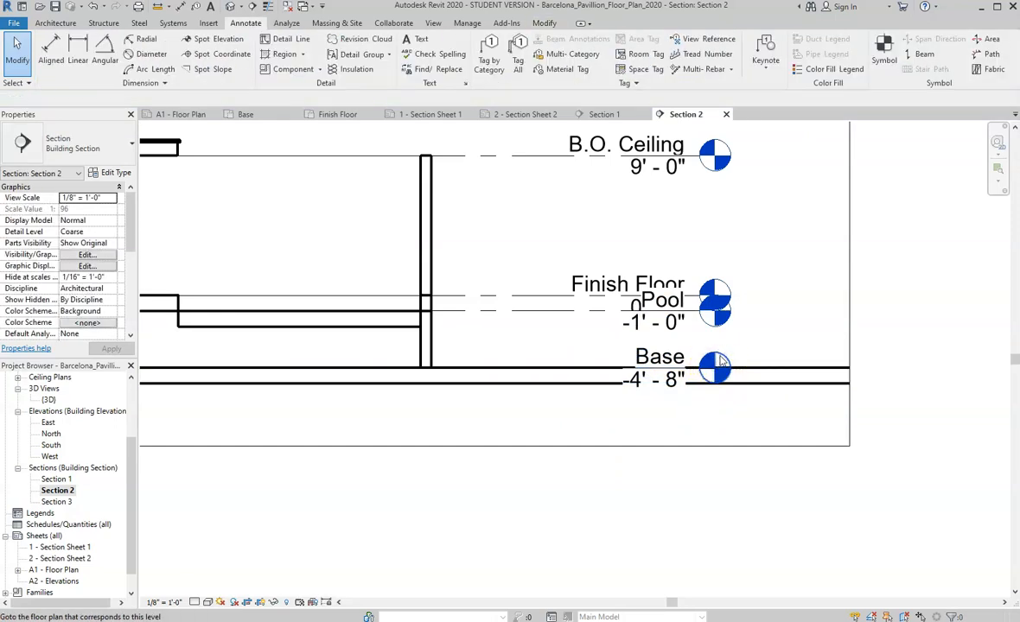
pyautogui.scroll(3, 683, 367)
pyautogui.scroll(-1, 584, 304)
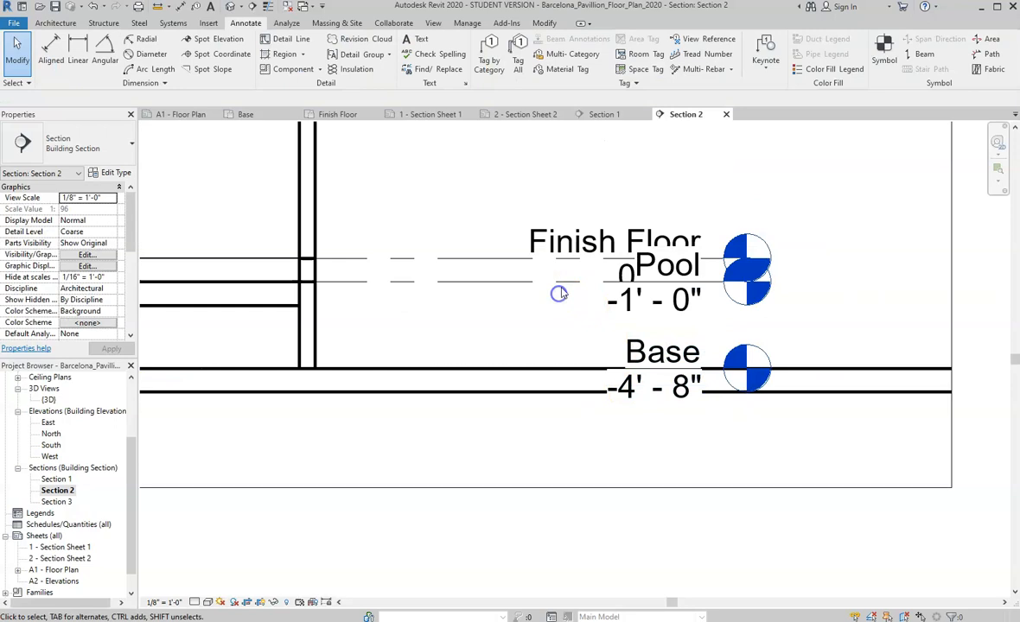
# Step: Add an elbow to the Pool level line so its head drops clear of Finish Floor
pyautogui.click(562, 282)
pyautogui.scroll(2, 706, 312)
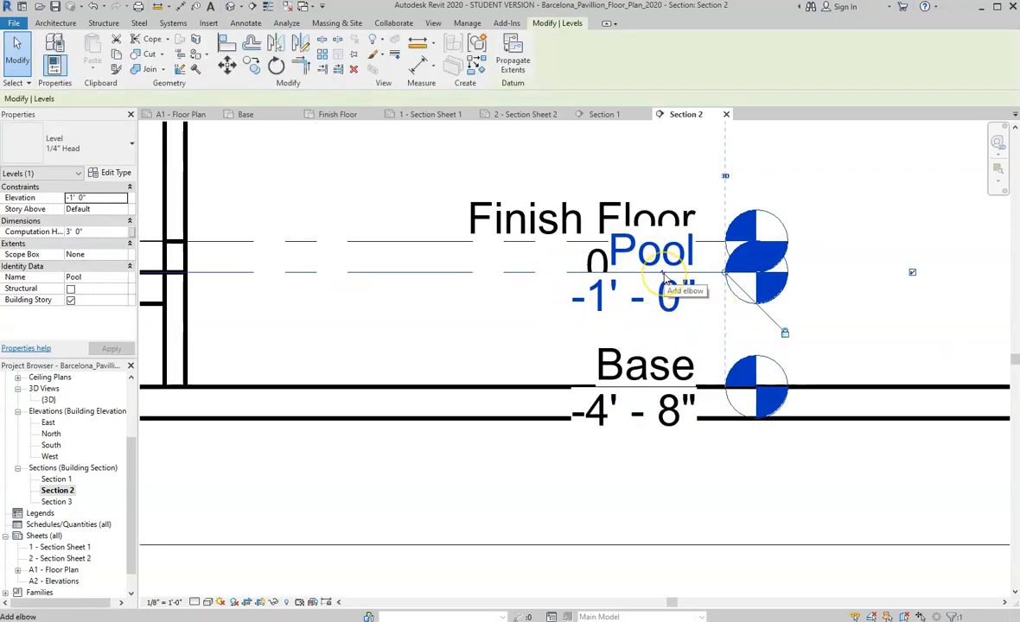
pyautogui.click(663, 276)
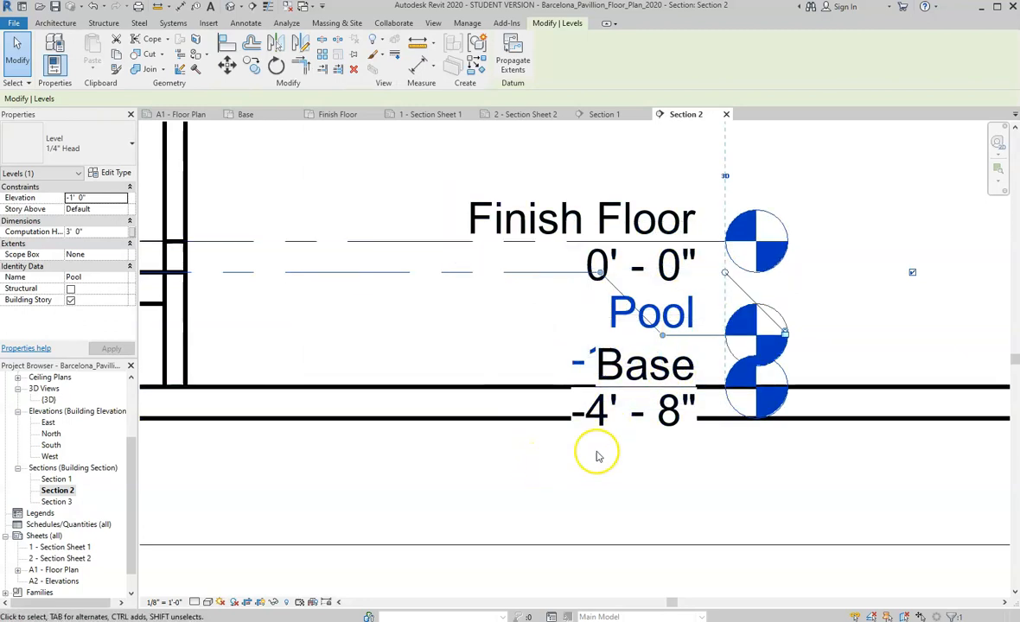
pyautogui.click(480, 471)
# Step: Add an elbow to the Finish Floor level line and raise its head above the level line
pyautogui.click(432, 243)
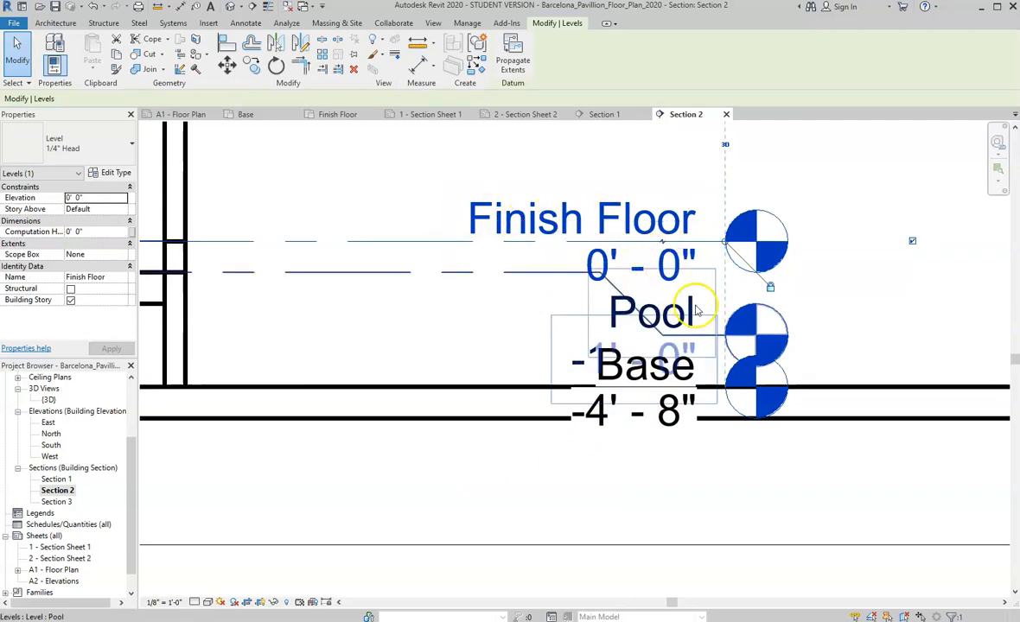
pyautogui.click(664, 247)
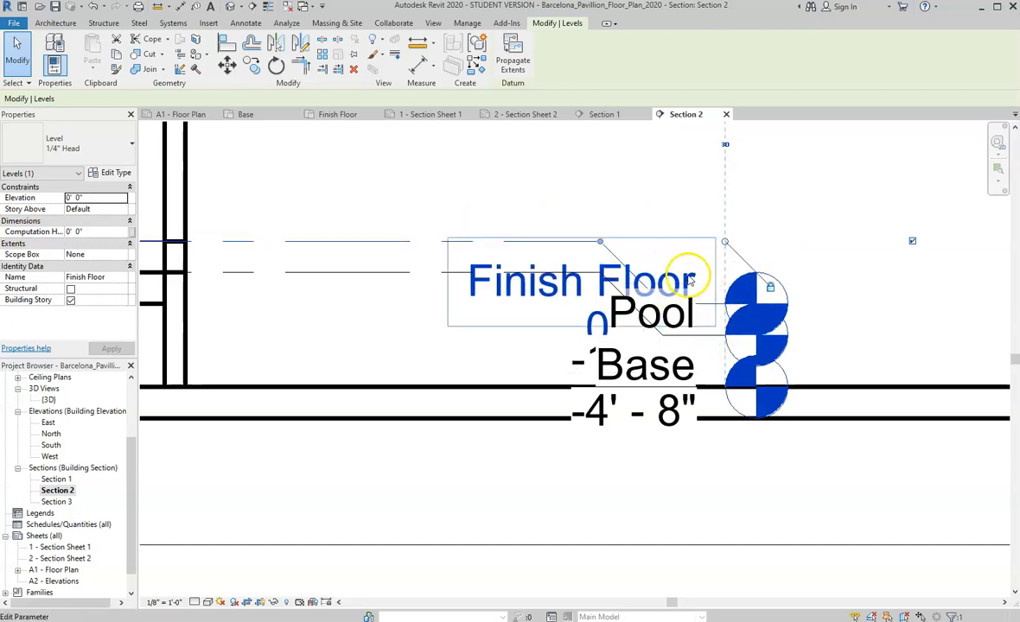
pyautogui.scroll(3, 678, 261)
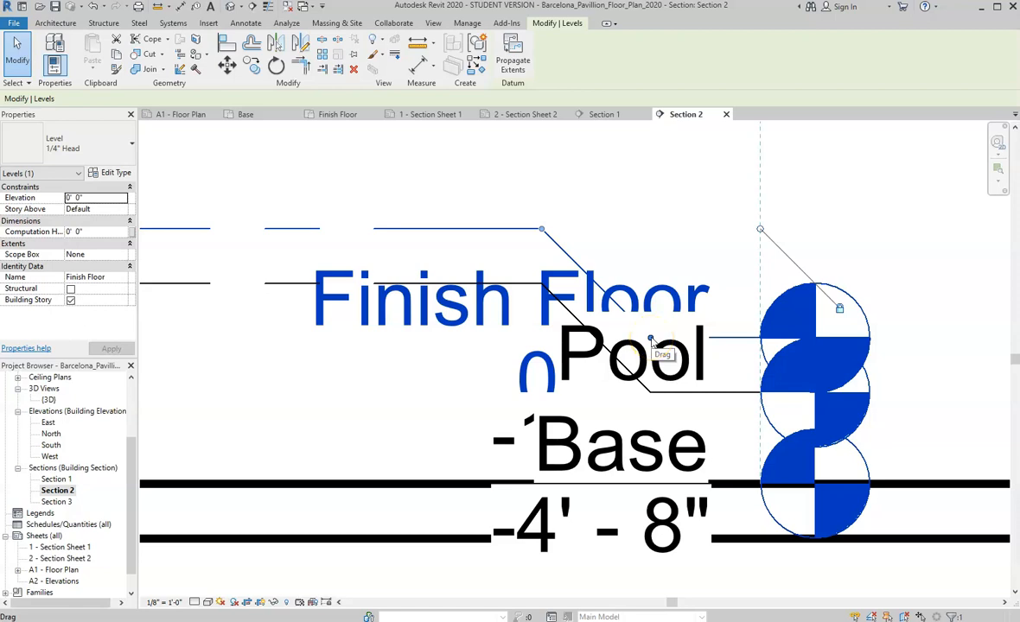
pyautogui.scroll(-3, 651, 340)
pyautogui.moveTo(607, 321)
pyautogui.mouseDown()
pyautogui.moveTo(657, 298)
pyautogui.moveTo(658, 226)
pyautogui.mouseUp()
pyautogui.scroll(-2, 648, 293)
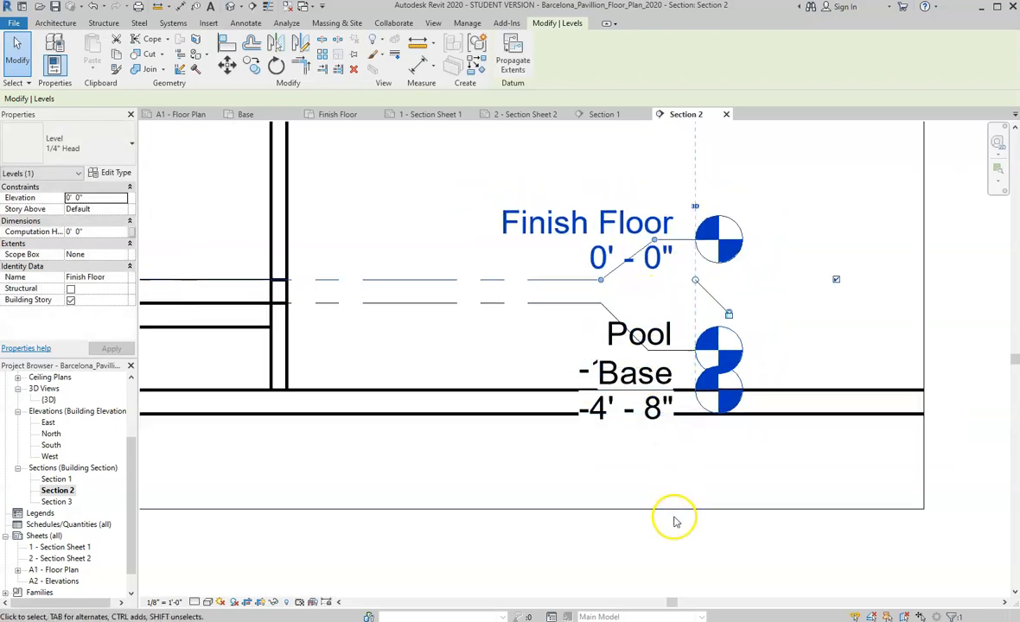
# Step: Add an elbow to the Base level line so its head sits below the Pool label
pyautogui.click(671, 516)
pyautogui.click(615, 398)
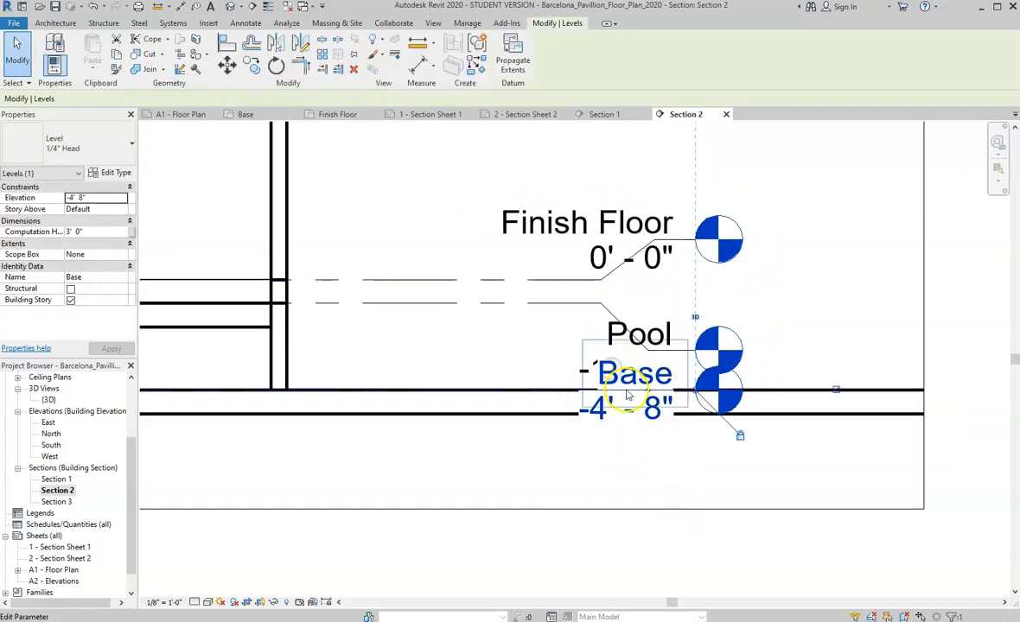
pyautogui.moveTo(650, 400); pyautogui.dragTo(650, 439)
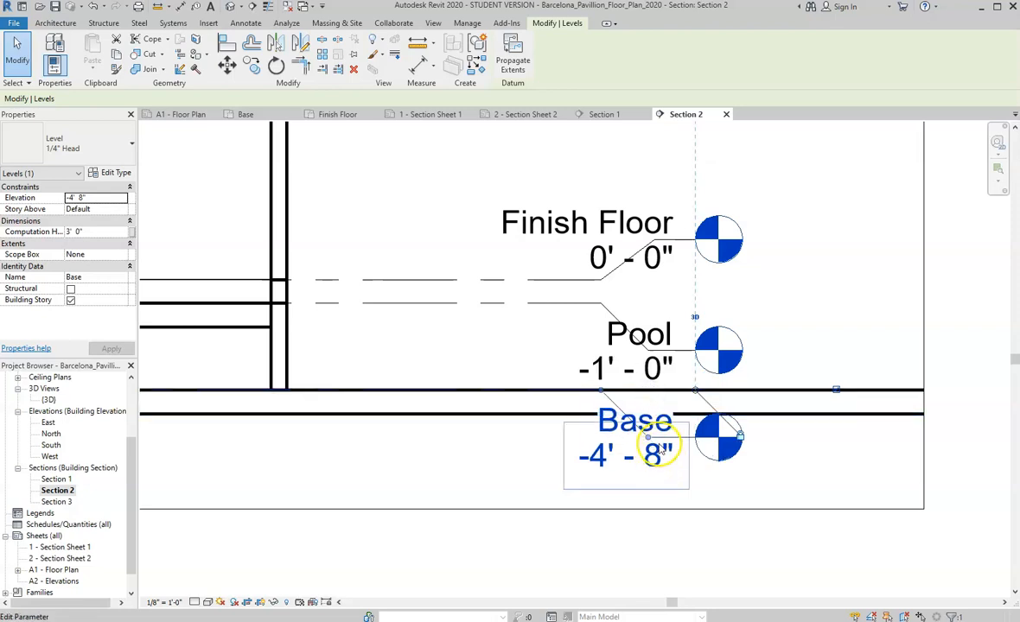
pyautogui.scroll(-2, 691, 438)
pyautogui.click(551, 458)
pyautogui.scroll(-3, 552, 456)
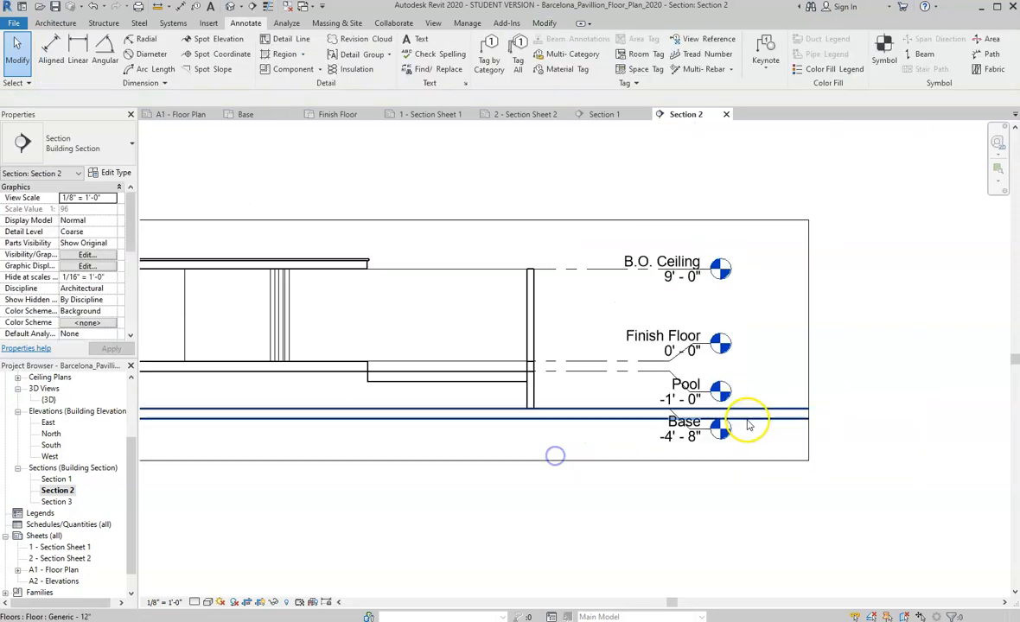
# Step: Edit the base floor slab's boundary in the Base plan, moving its right edge inward to about 28' from the building
pyautogui.click(653, 420)
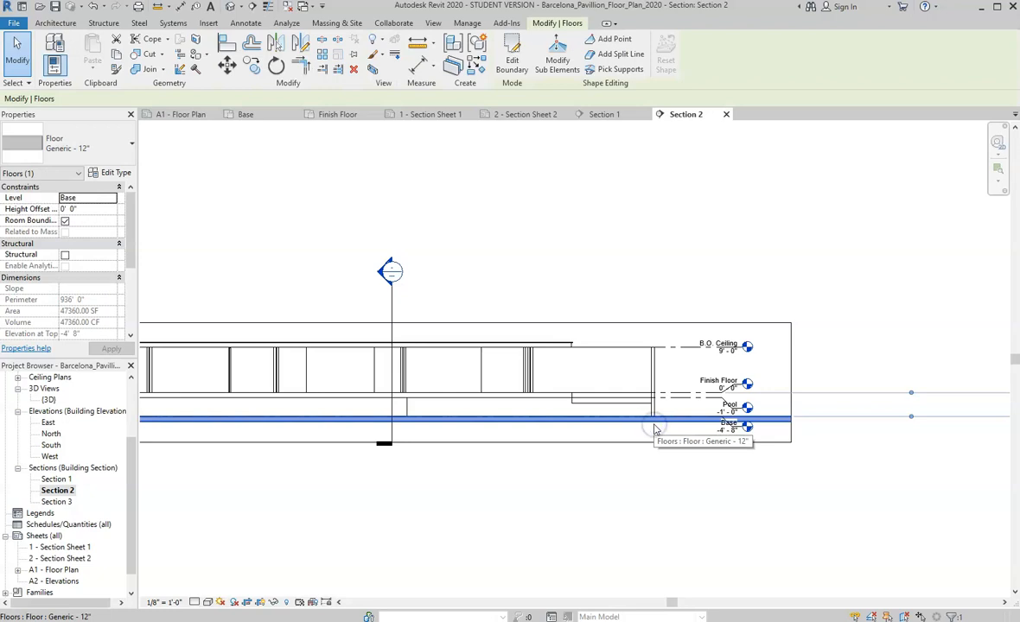
pyautogui.scroll(-2, 660, 424)
pyautogui.scroll(-1, 752, 442)
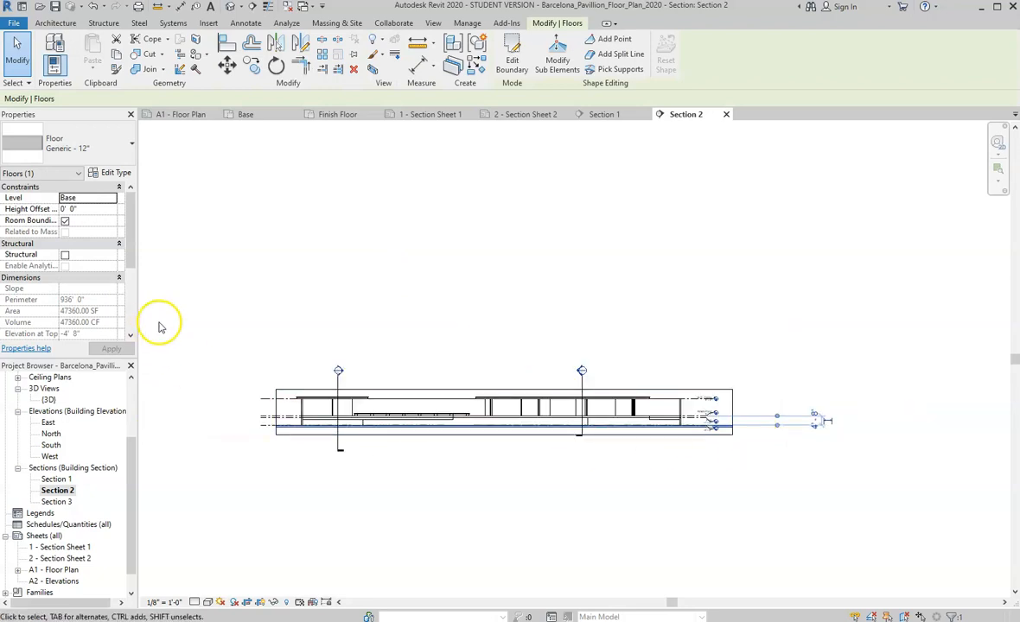
pyautogui.scroll(2, 63, 433)
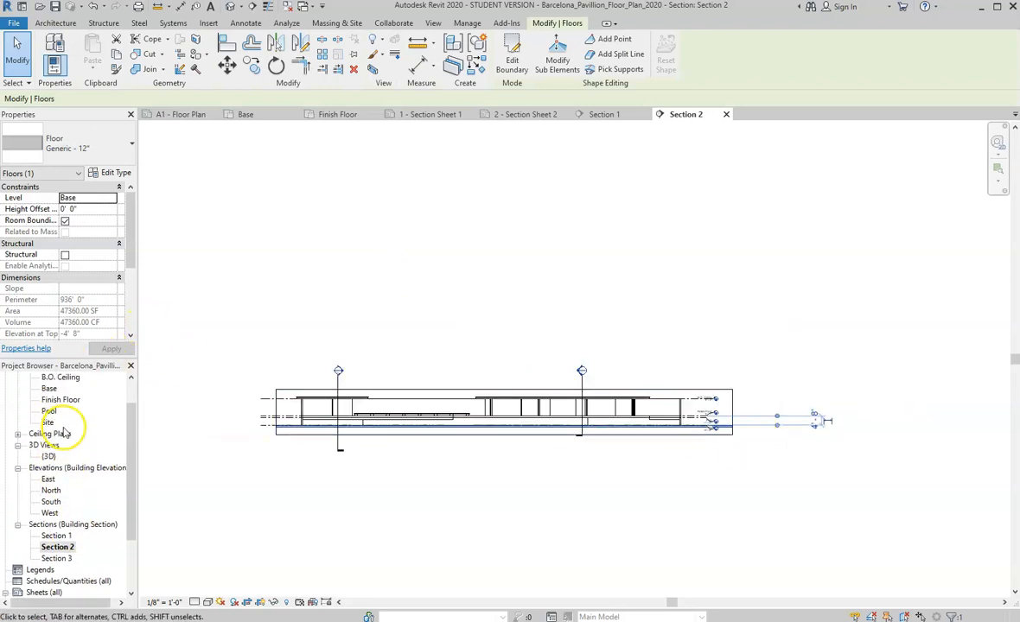
pyautogui.doubleClick(49, 389)
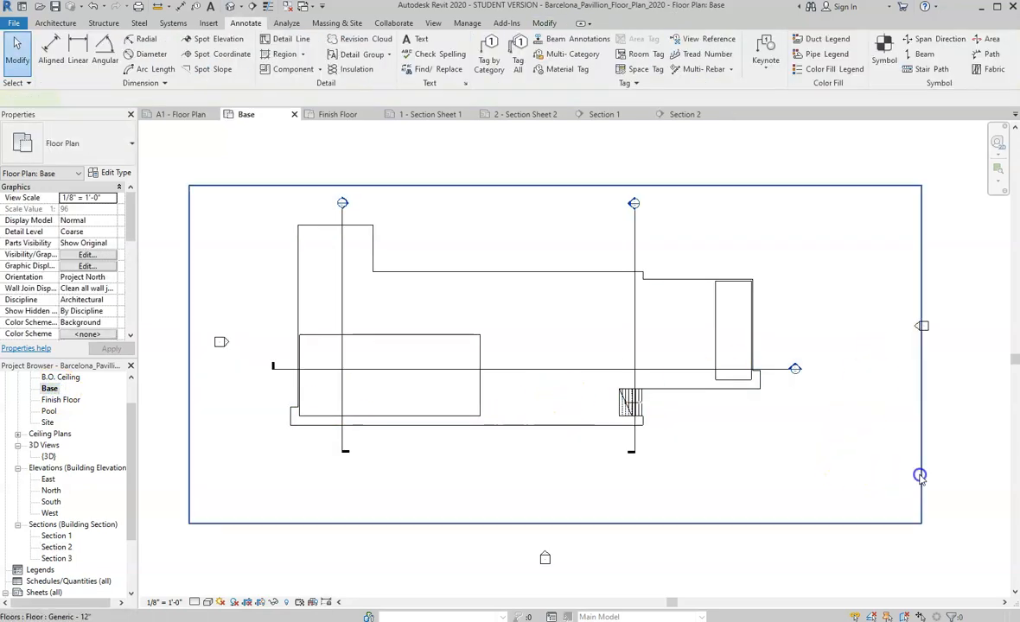
pyautogui.click(917, 474)
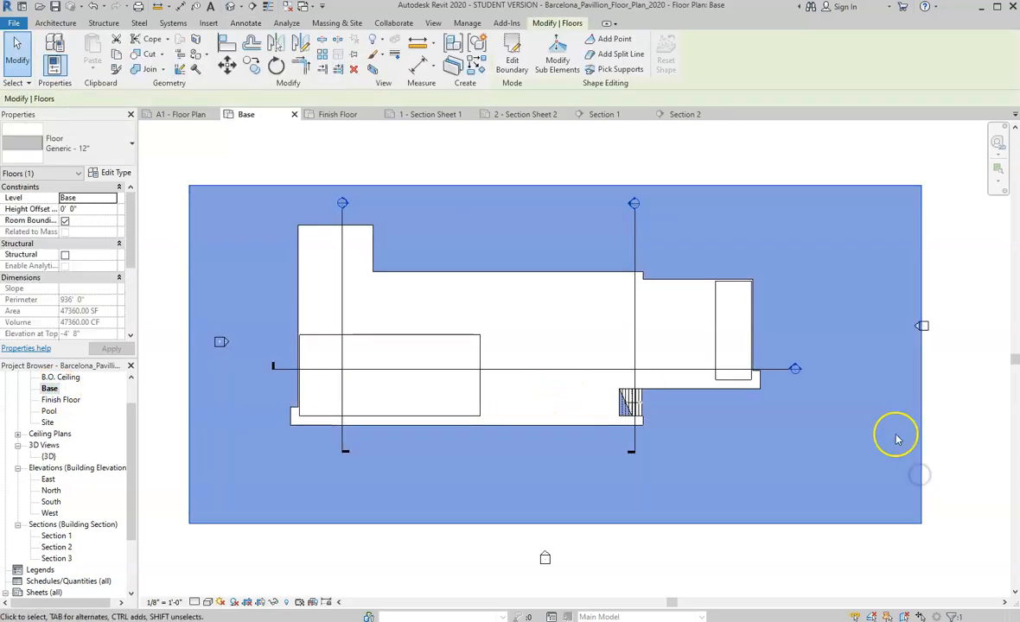
pyautogui.click(513, 62)
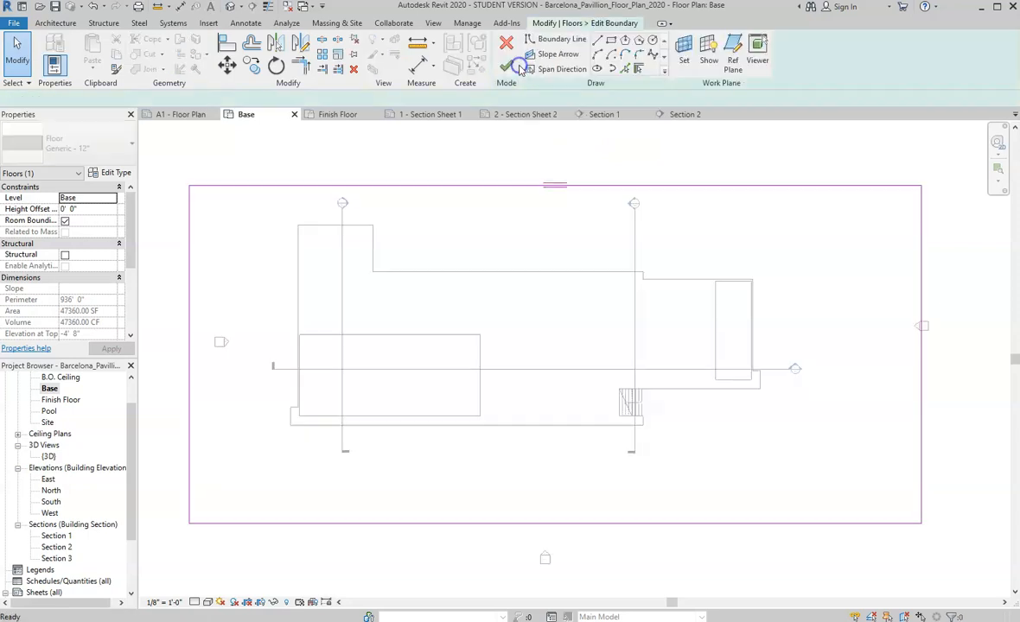
pyautogui.click(922, 378)
pyautogui.moveTo(922, 377); pyautogui.dragTo(822, 376)
pyautogui.click(496, 382)
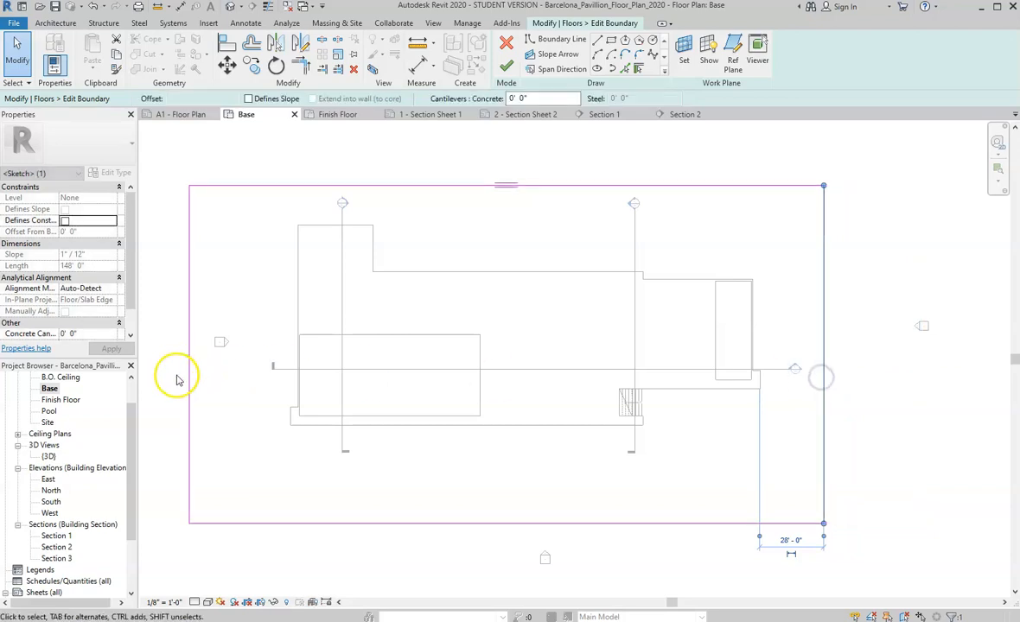
# Step: Move the slab boundary's left and bottom edges inward toward the building and finish the floor sketch
pyautogui.click(190, 384)
pyautogui.moveTo(188, 382); pyautogui.dragTo(251, 382)
pyautogui.moveTo(497, 523)
pyautogui.mouseDown()
pyautogui.moveTo(506, 460)
pyautogui.moveTo(507, 474)
pyautogui.mouseUp()
pyautogui.click(539, 529)
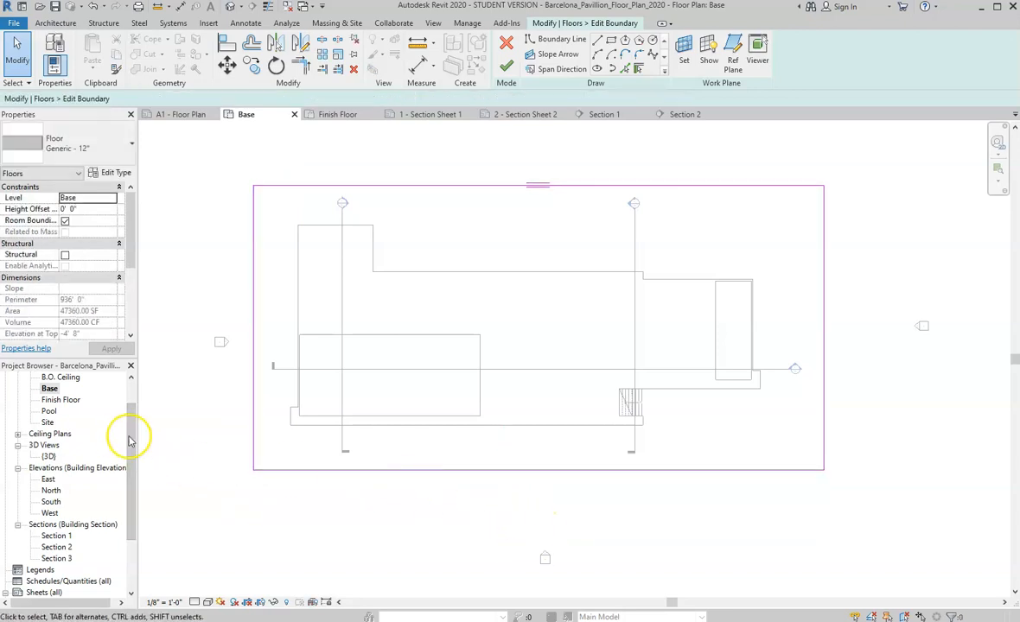
pyautogui.click(506, 66)
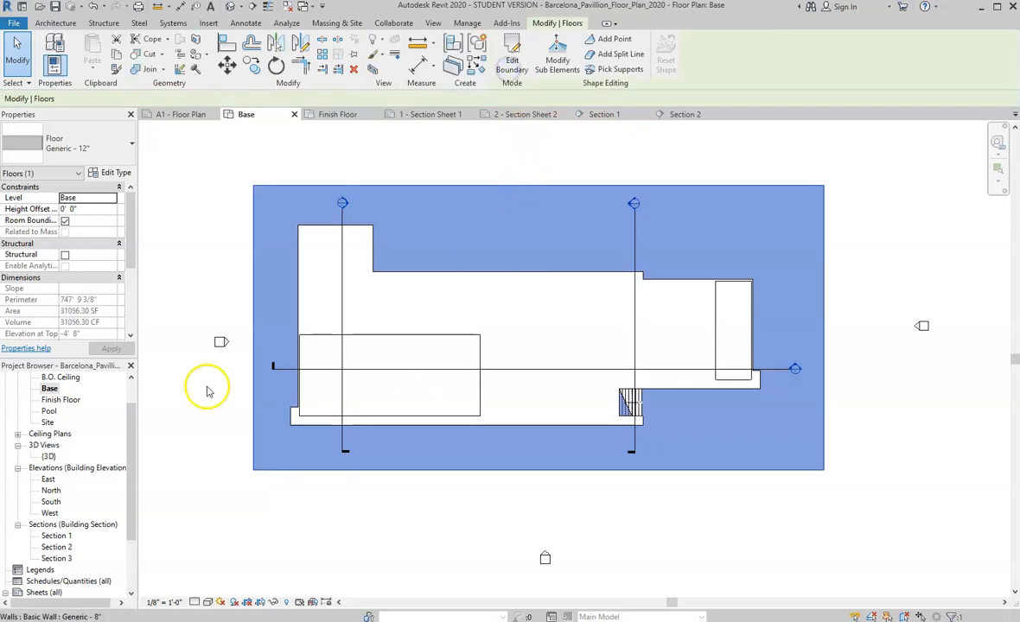
# Step: Open Section 2 and extend its crop region's right side past the end of the base slab
pyautogui.doubleClick(55, 546)
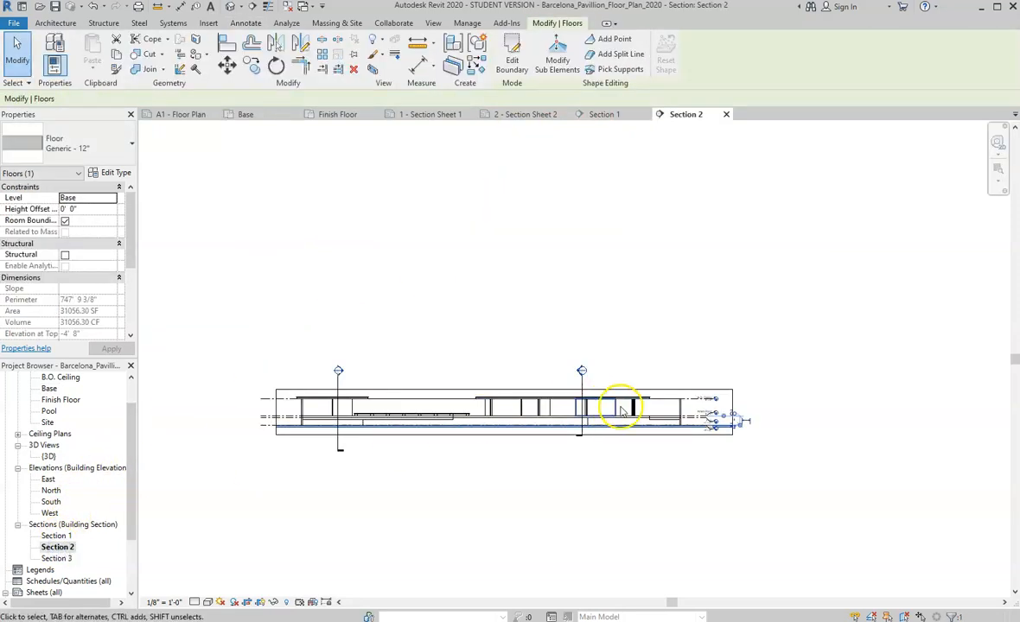
pyautogui.scroll(5, 751, 421)
pyautogui.click(808, 431)
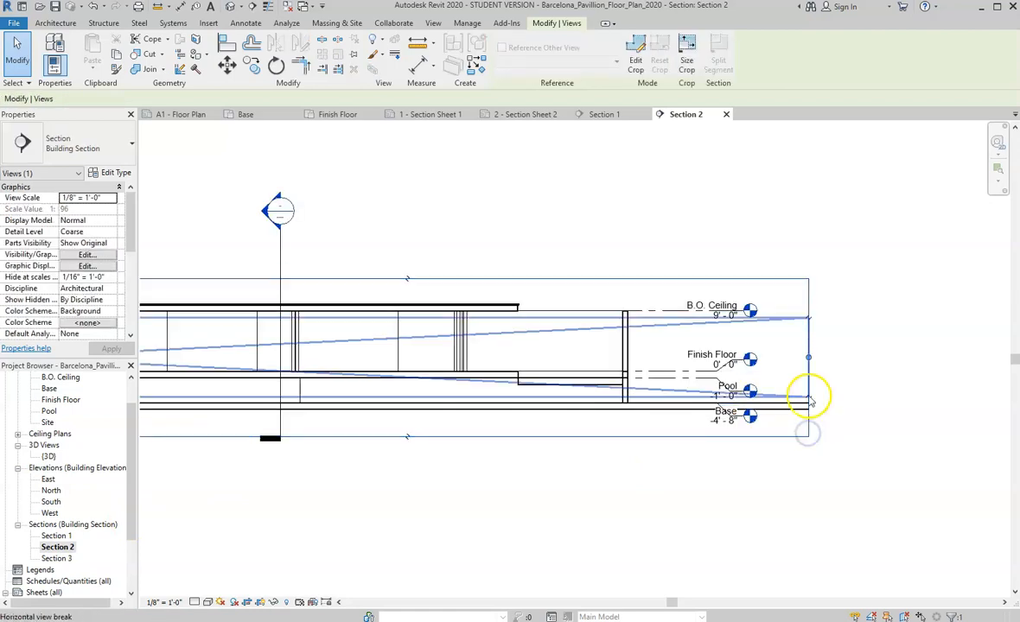
pyautogui.moveTo(811, 358); pyautogui.dragTo(848, 357)
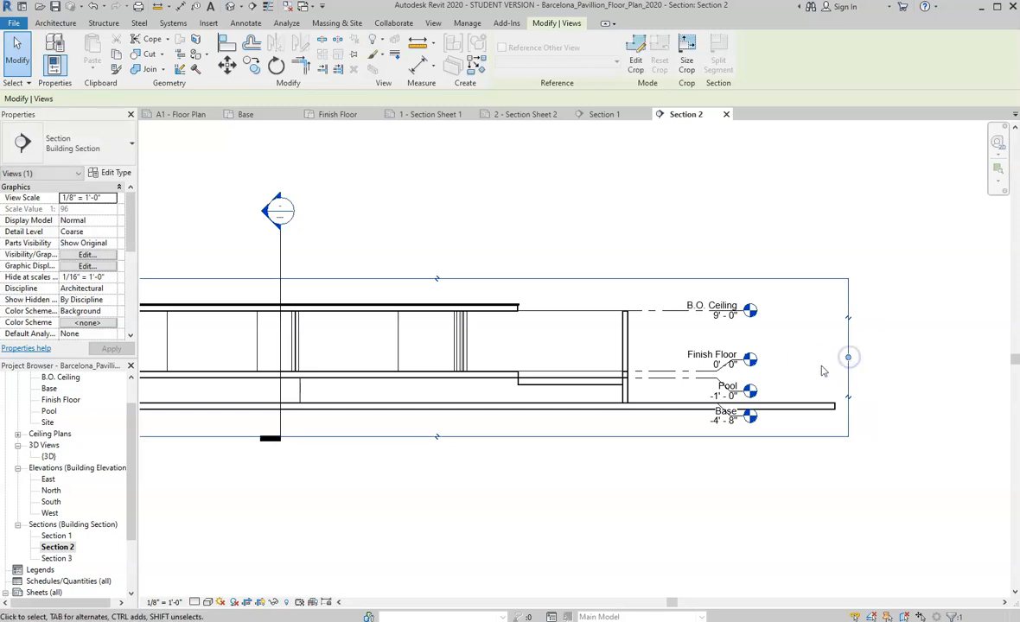
pyautogui.scroll(-4, 765, 423)
pyautogui.scroll(-1, 771, 448)
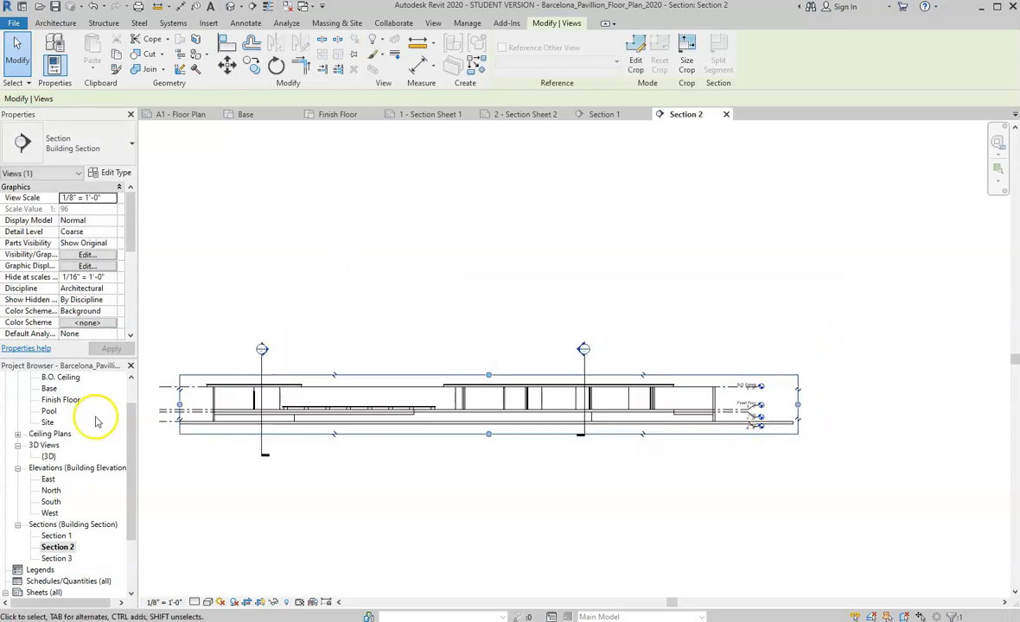
# Step: Edit the base slab's boundary again in the Base plan, moving its right edge to about 16'-6" from the building
pyautogui.doubleClick(49, 389)
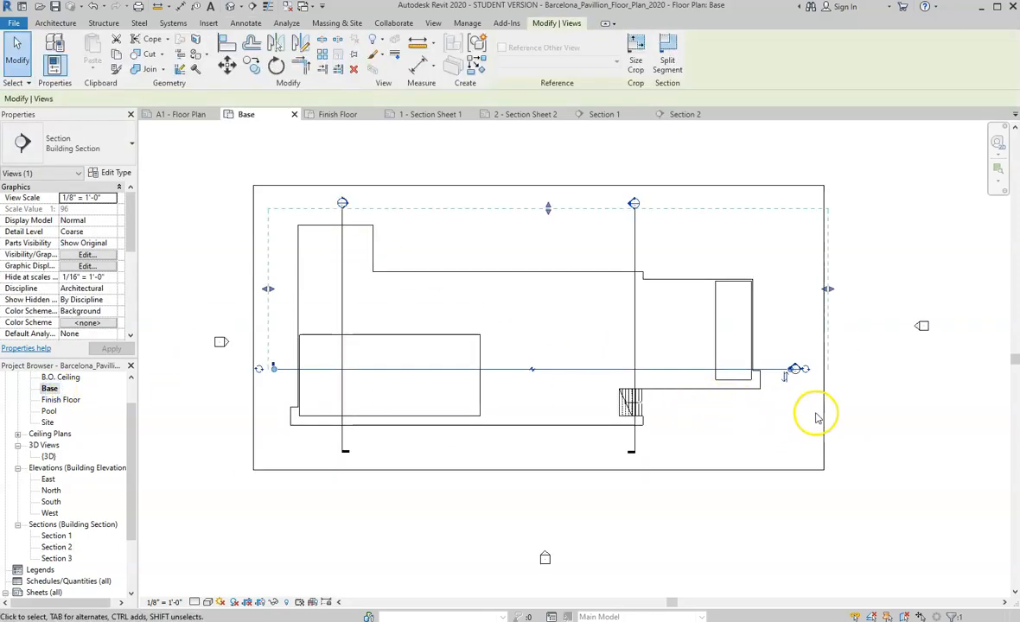
pyautogui.click(825, 415)
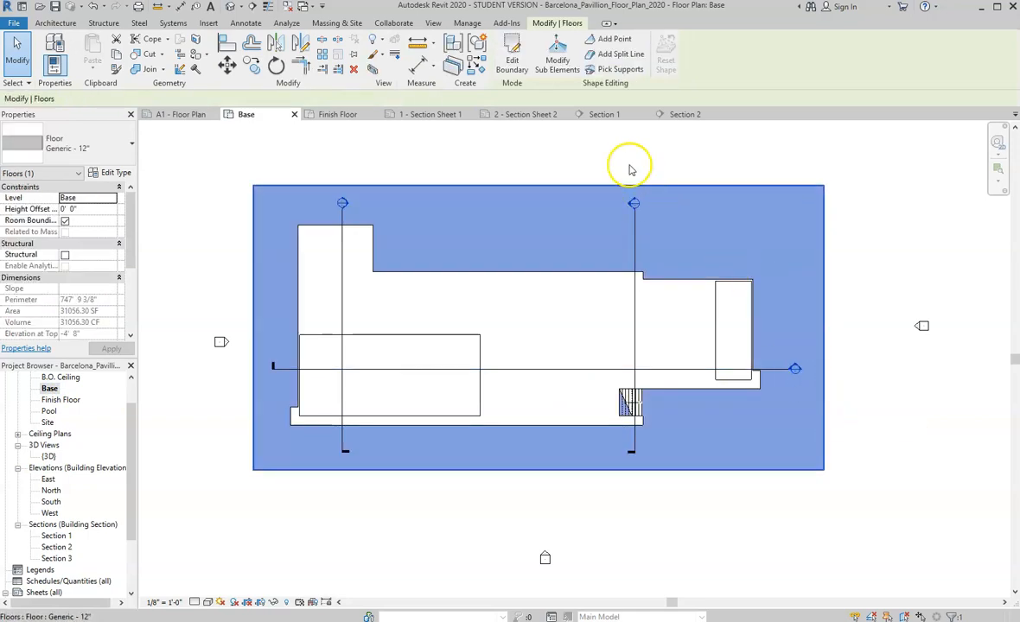
pyautogui.click(517, 62)
pyautogui.scroll(2, 871, 311)
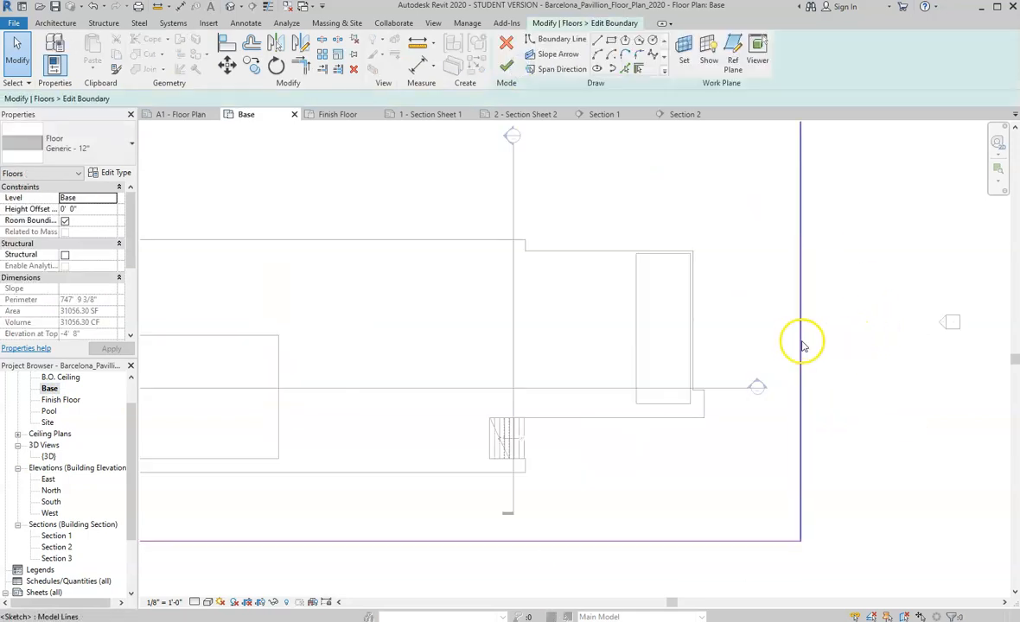
pyautogui.click(802, 346)
pyautogui.moveTo(801, 302); pyautogui.dragTo(748, 303)
pyautogui.scroll(-3, 887, 382)
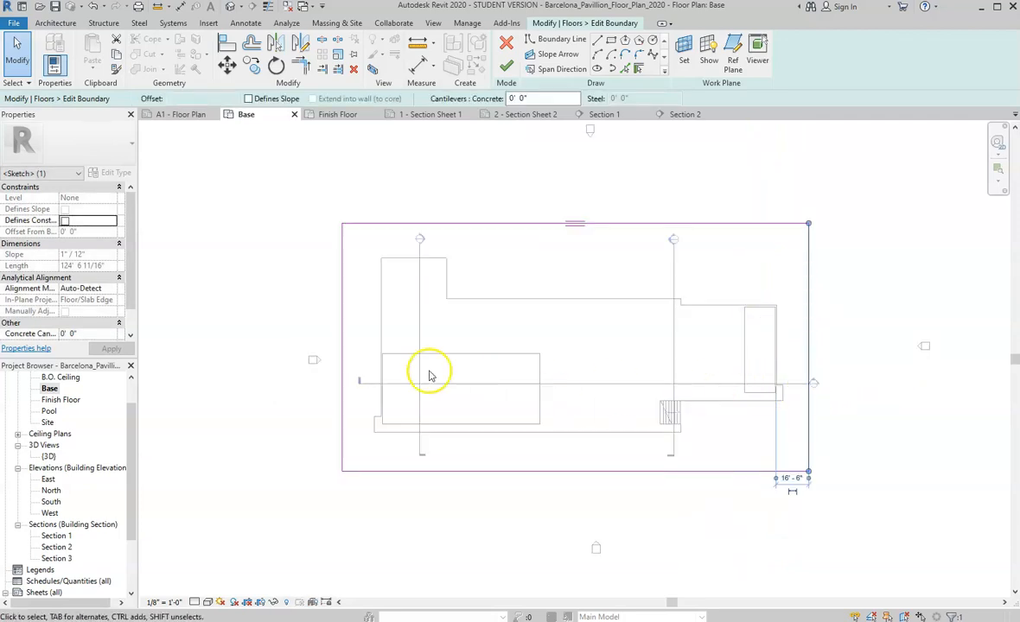
# Step: Move the slab boundary's left edge to about 16' from the building, bring the bottom and top edges inward, and finish the sketch
pyautogui.click(343, 355)
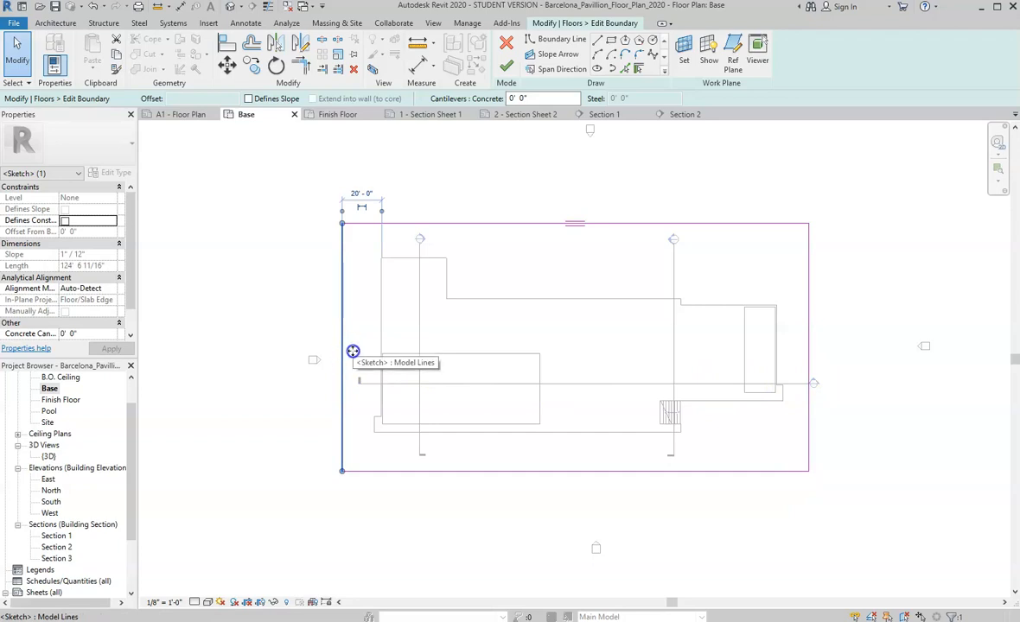
pyautogui.moveTo(342, 351); pyautogui.dragTo(351, 352)
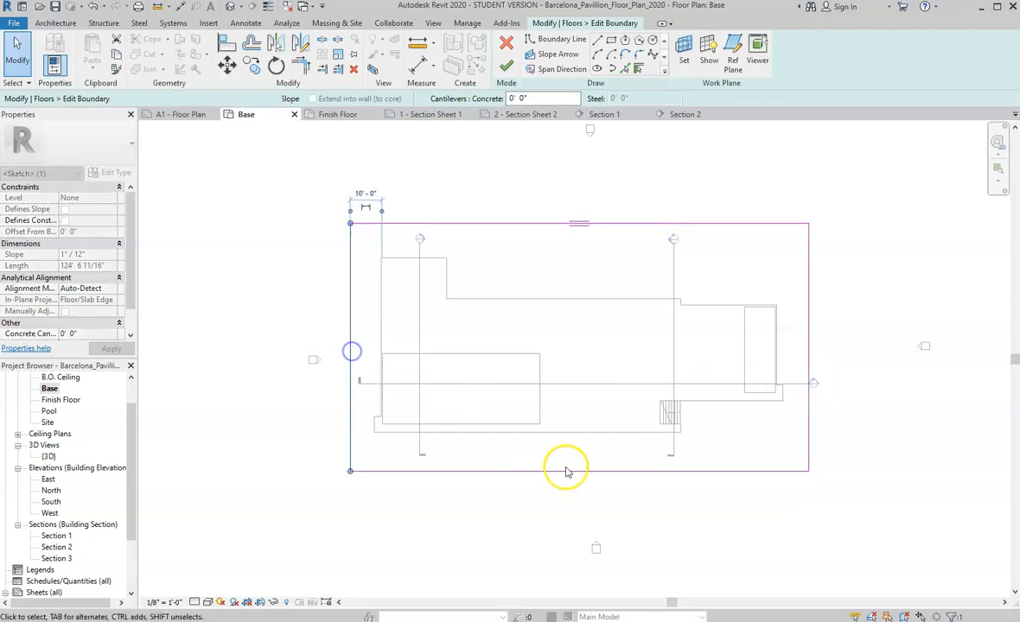
pyautogui.click(566, 472)
pyautogui.moveTo(566, 459); pyautogui.dragTo(566, 447)
pyautogui.click(592, 226)
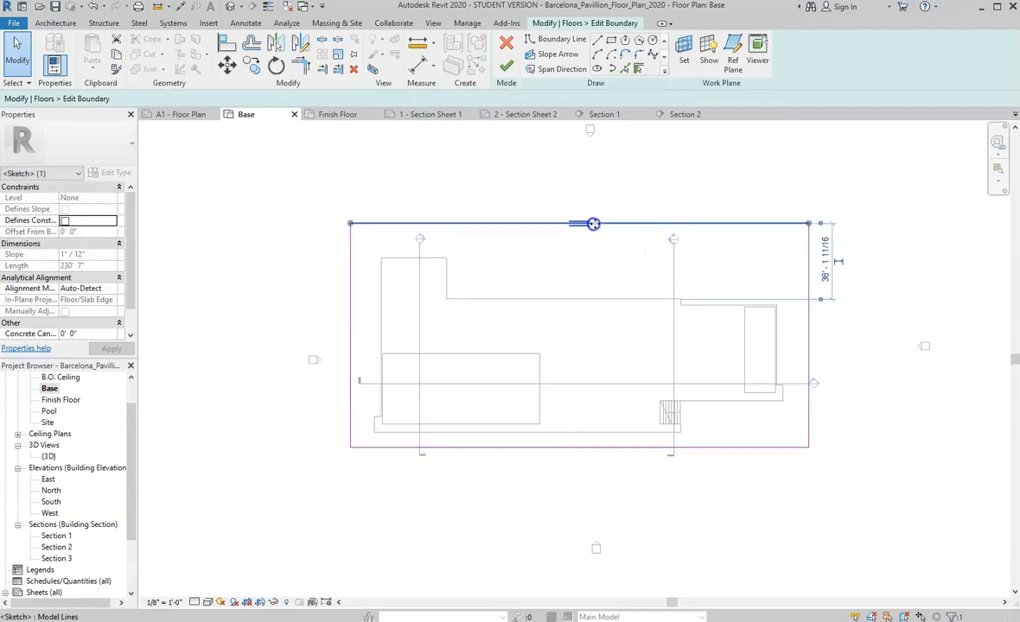
pyautogui.moveTo(611, 222); pyautogui.dragTo(612, 247)
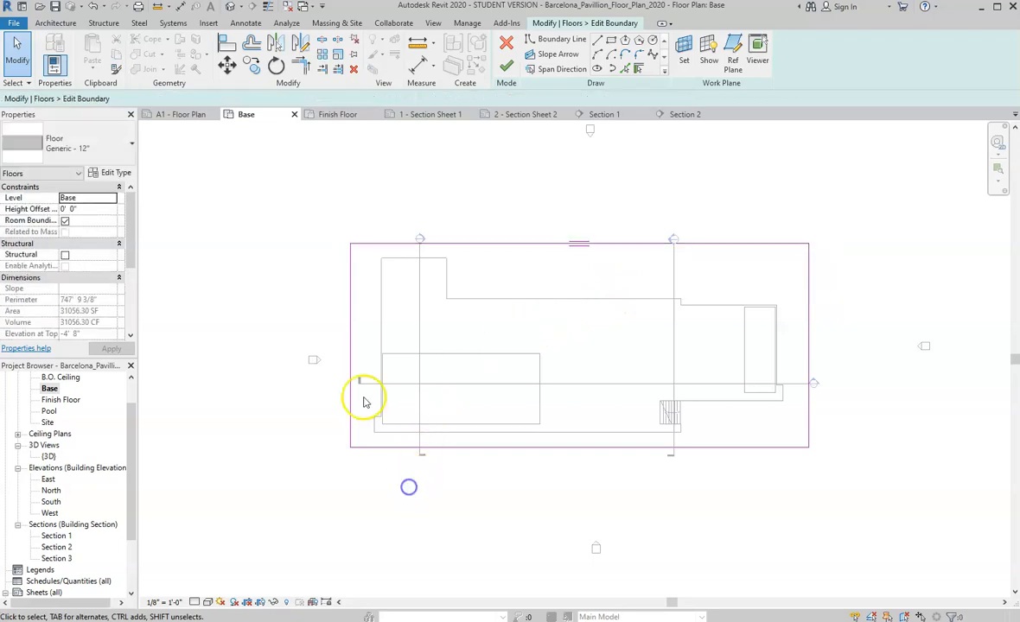
pyautogui.click(507, 66)
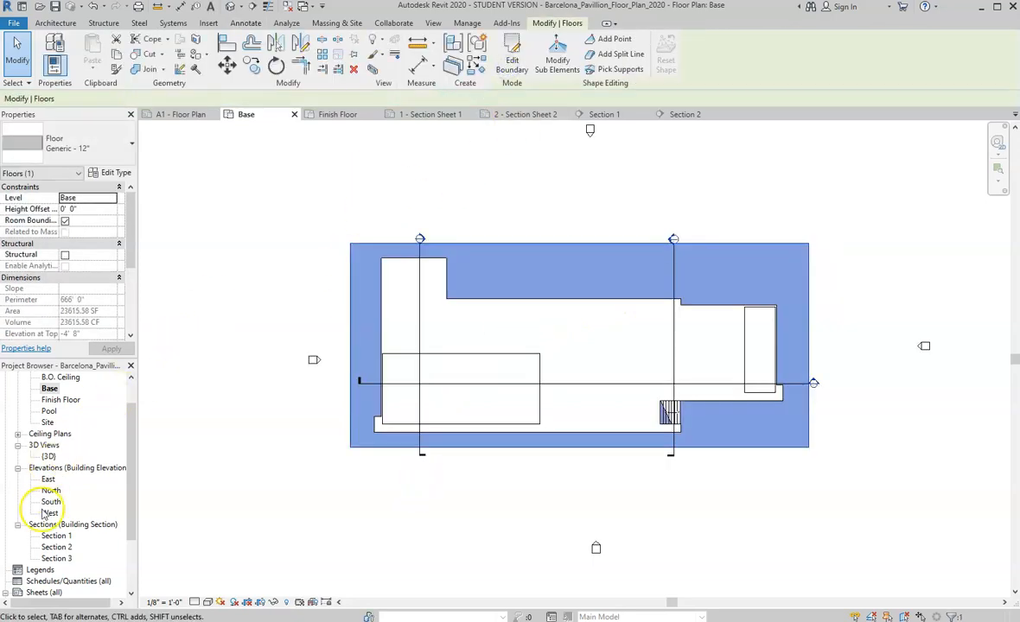
# Step: Rename the Section 2 view as Longitudinal Section
pyautogui.click(61, 547)
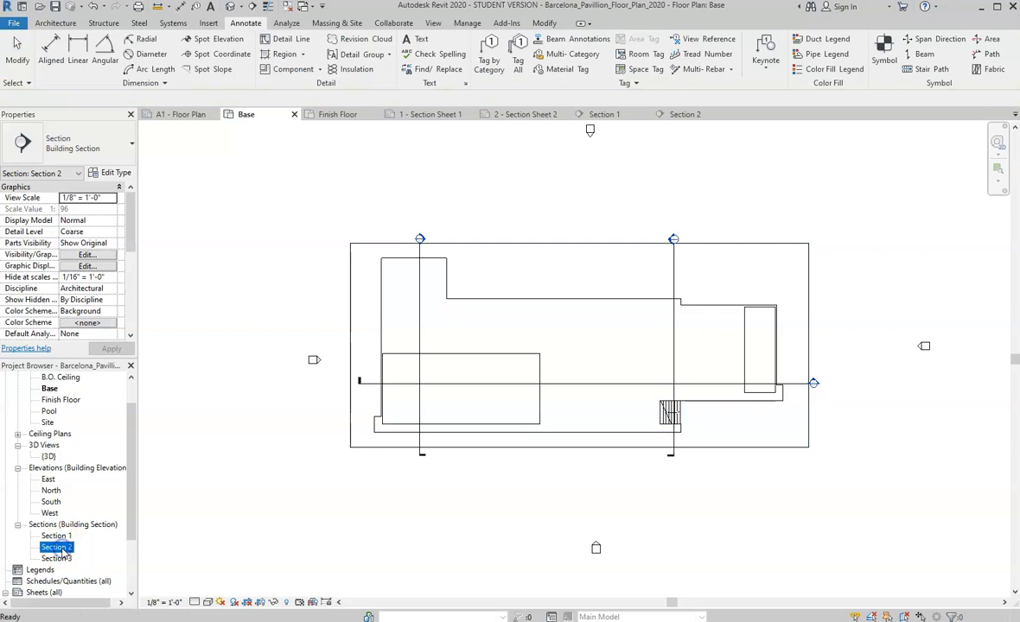
pyautogui.write('Longitudinal')
pyautogui.press('Return')
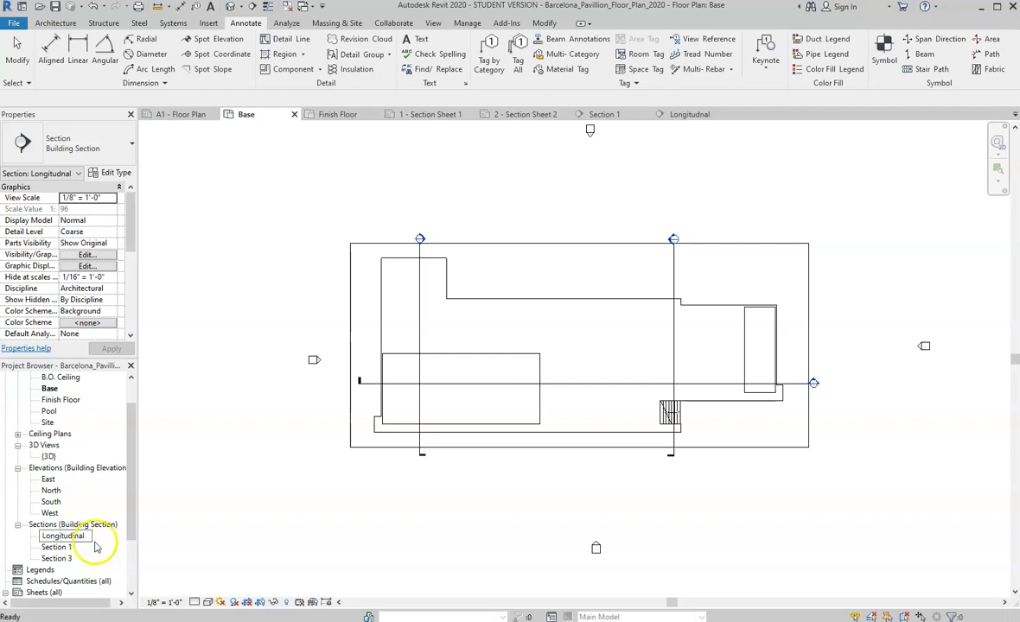
pyautogui.click(102, 550)
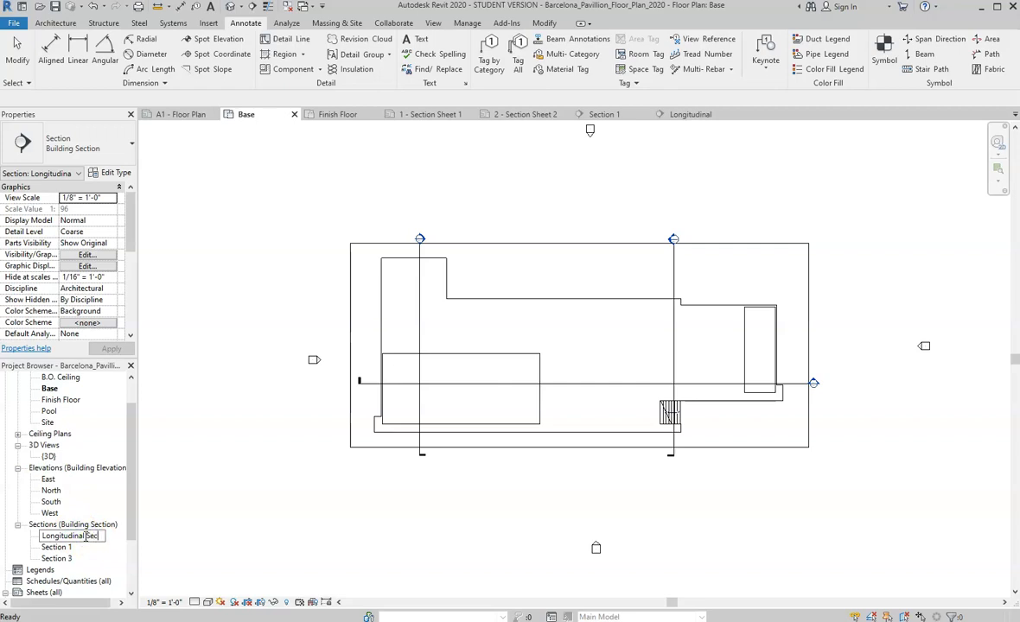
pyautogui.click(192, 522)
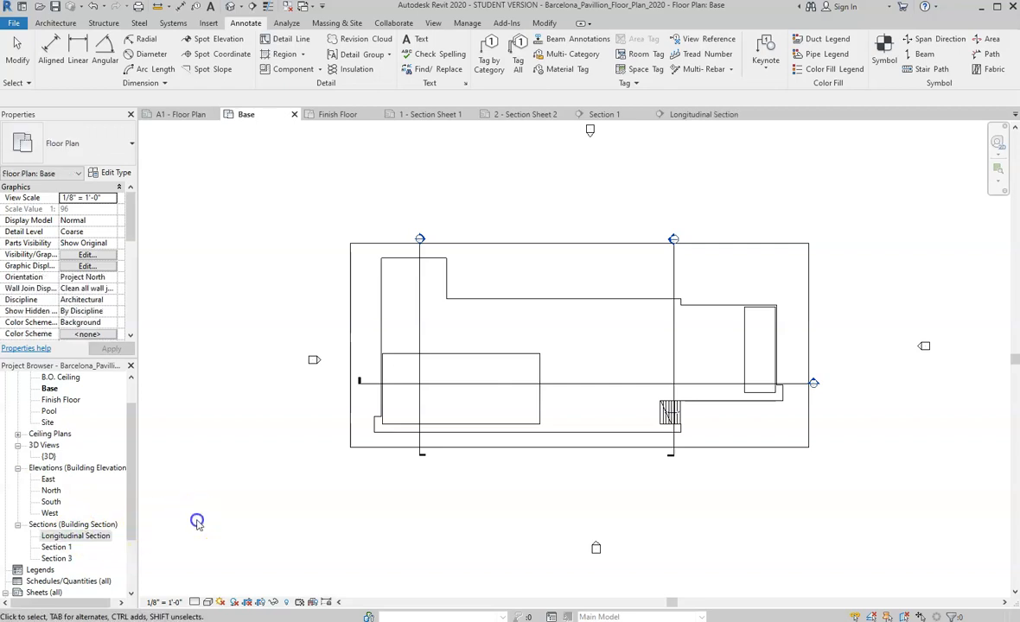
# Step: Rename the Section 1 view as Tranverse Section 1 and Section 3 as Transverse Section 2
pyautogui.doubleClick(55, 548)
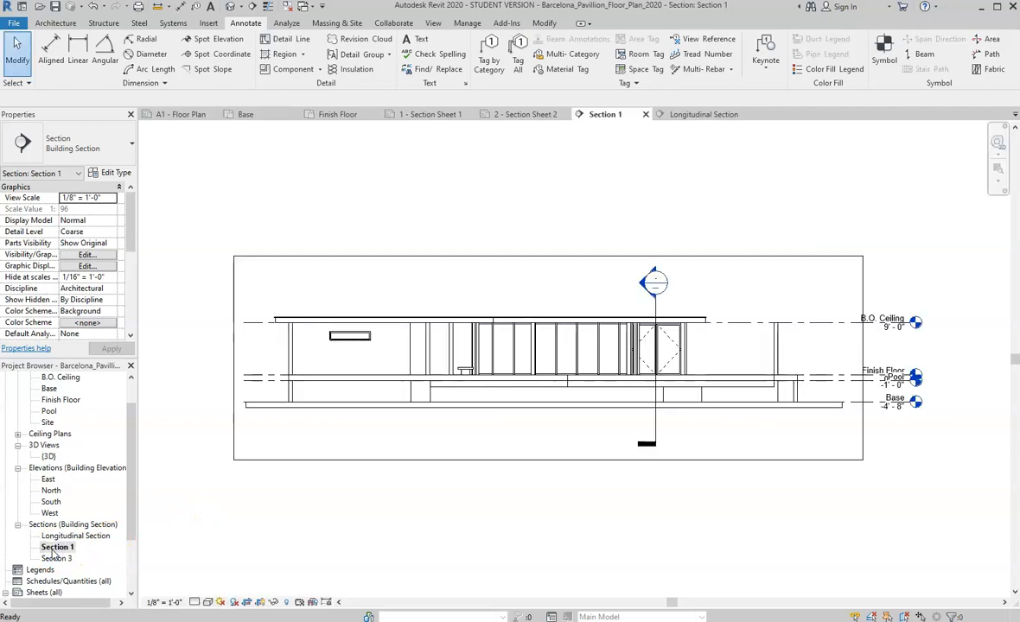
pyautogui.click(55, 549)
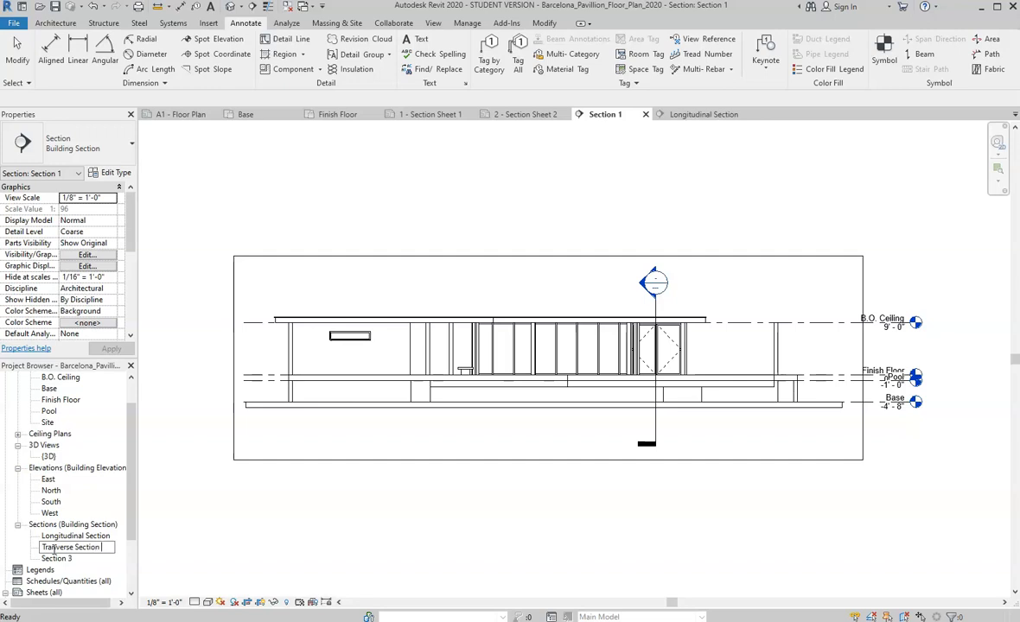
pyautogui.click(57, 558)
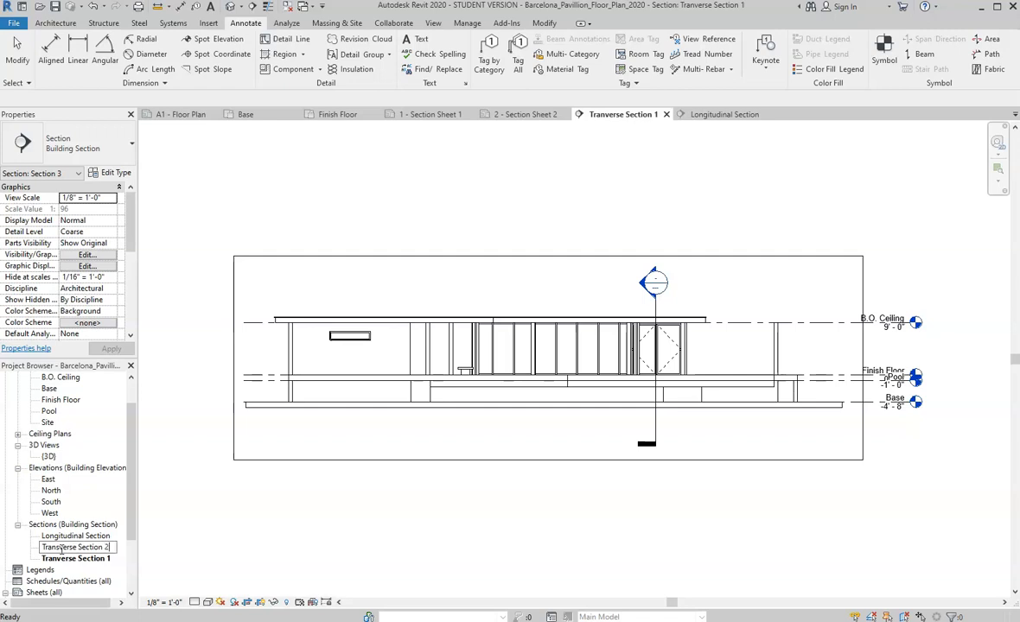
pyautogui.click(301, 560)
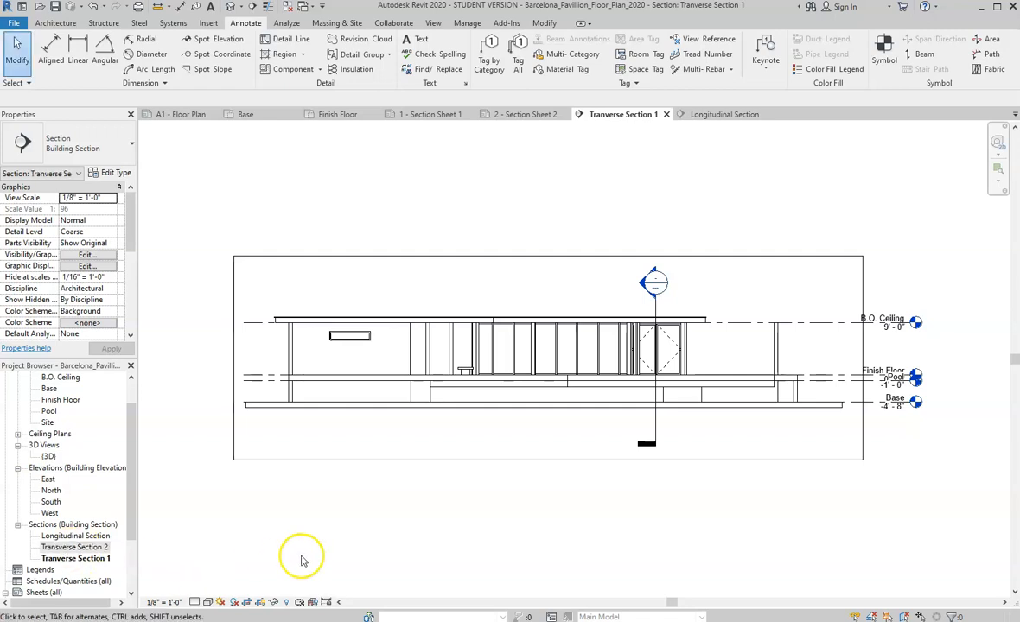
# Step: Open the Longitudinal Section view and examine the shortened base slab's right end against the crop boundary and level heads
pyautogui.click(86, 537)
pyautogui.doubleClick(86, 536)
pyautogui.scroll(4, 786, 419)
pyautogui.click(784, 436)
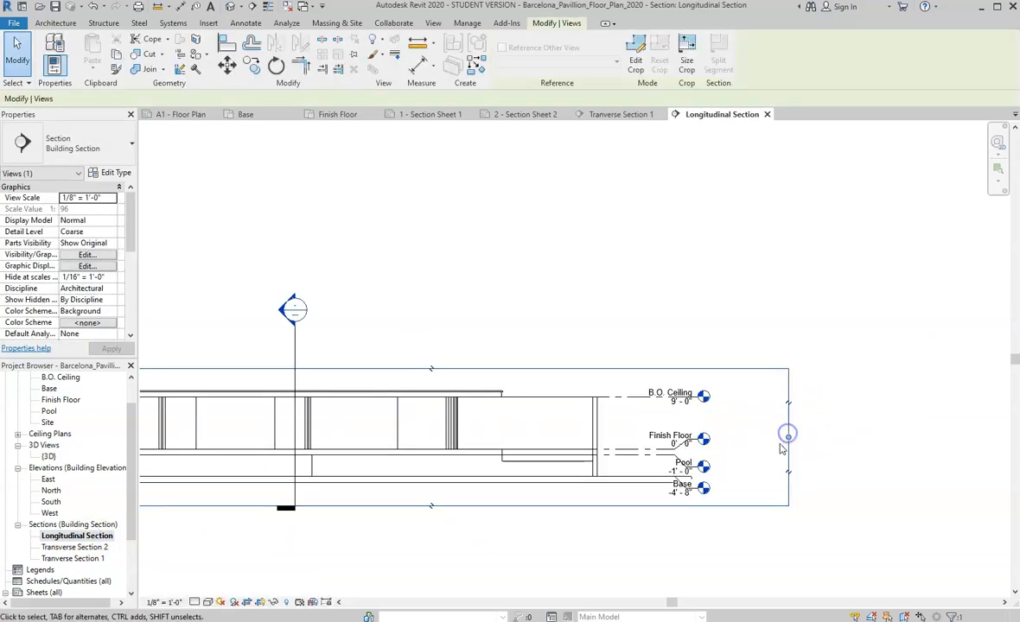
pyautogui.scroll(-1, 782, 454)
pyautogui.scroll(2, 752, 507)
pyautogui.click(673, 547)
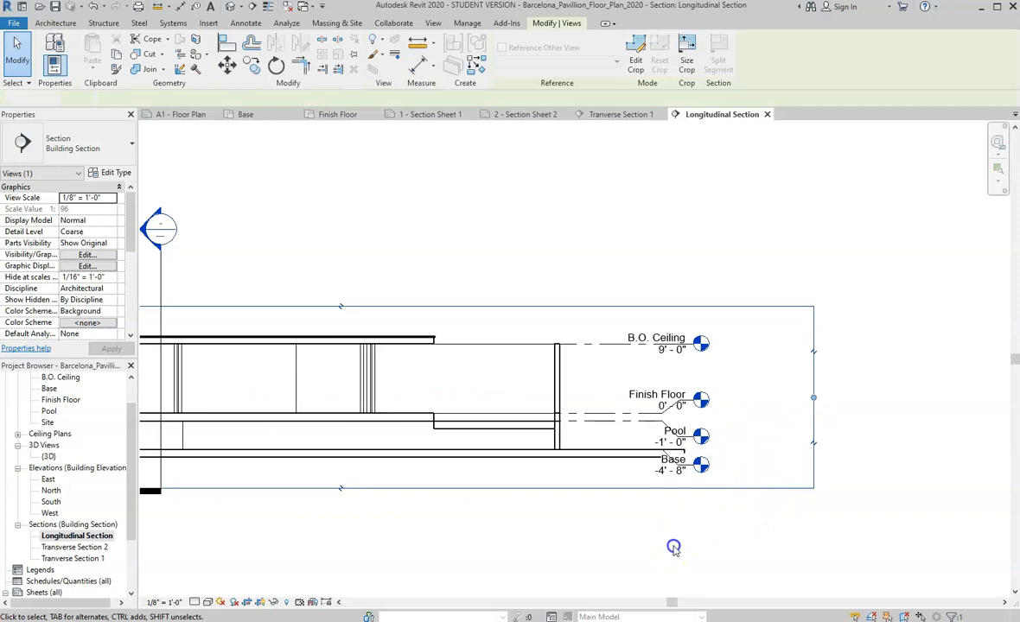
# Step: In the Longitudinal Section, extend the level lines to the right so their heads clear the end of the base slab
pyautogui.click(636, 429)
pyautogui.scroll(2, 692, 493)
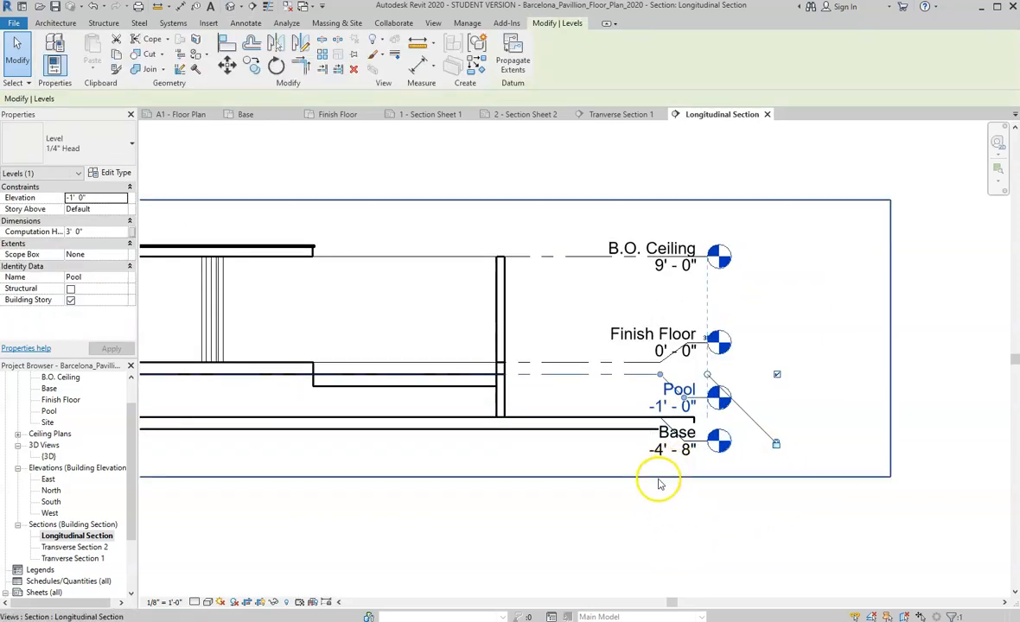
pyautogui.scroll(-1, 659, 484)
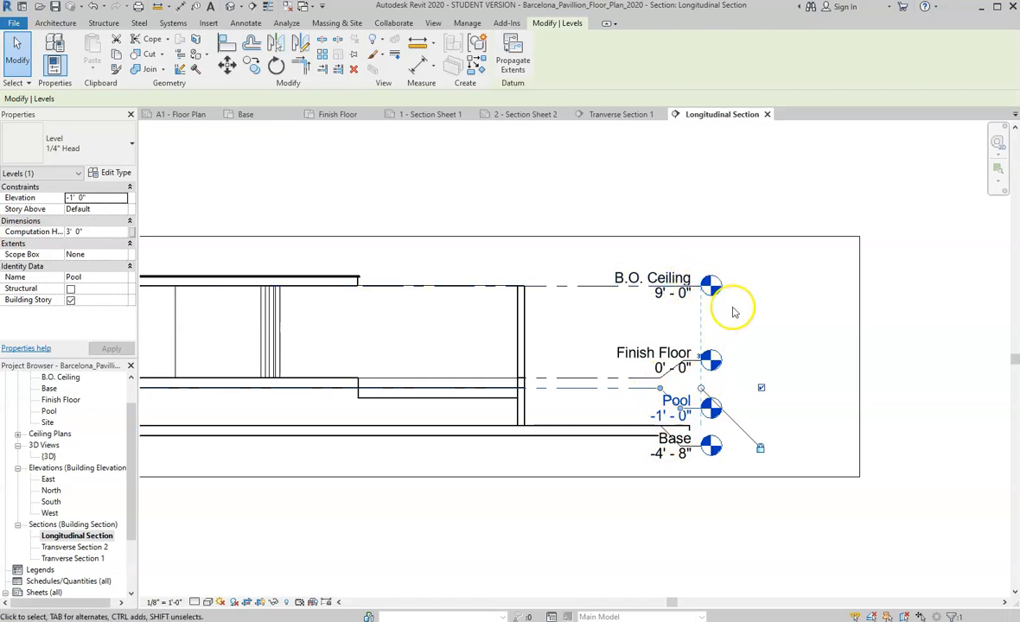
pyautogui.scroll(2, 738, 317)
pyautogui.scroll(-1, 699, 288)
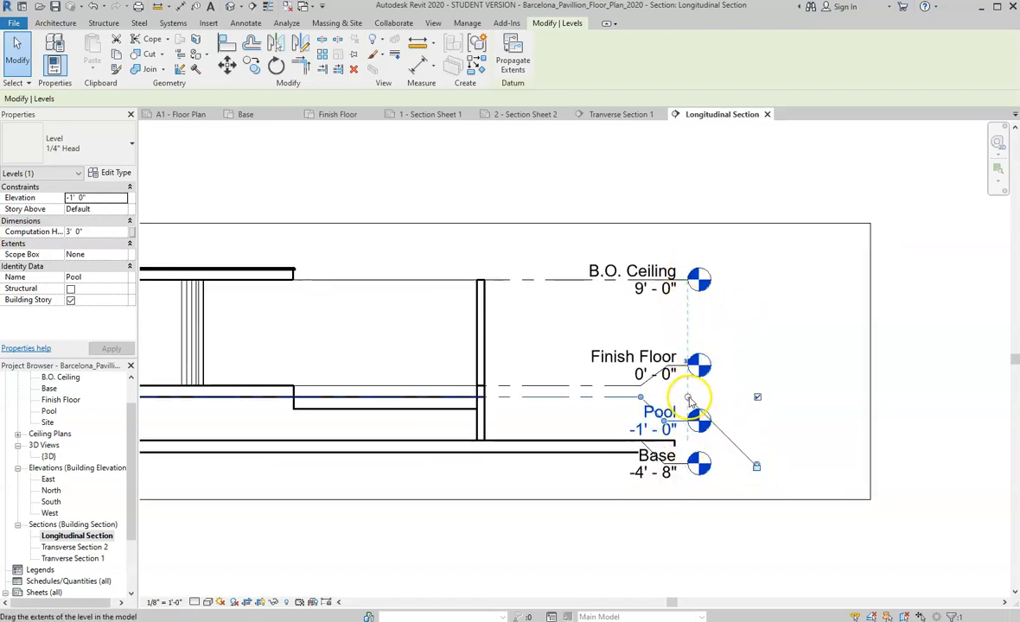
pyautogui.moveTo(688, 398); pyautogui.dragTo(786, 397)
pyautogui.click(691, 538)
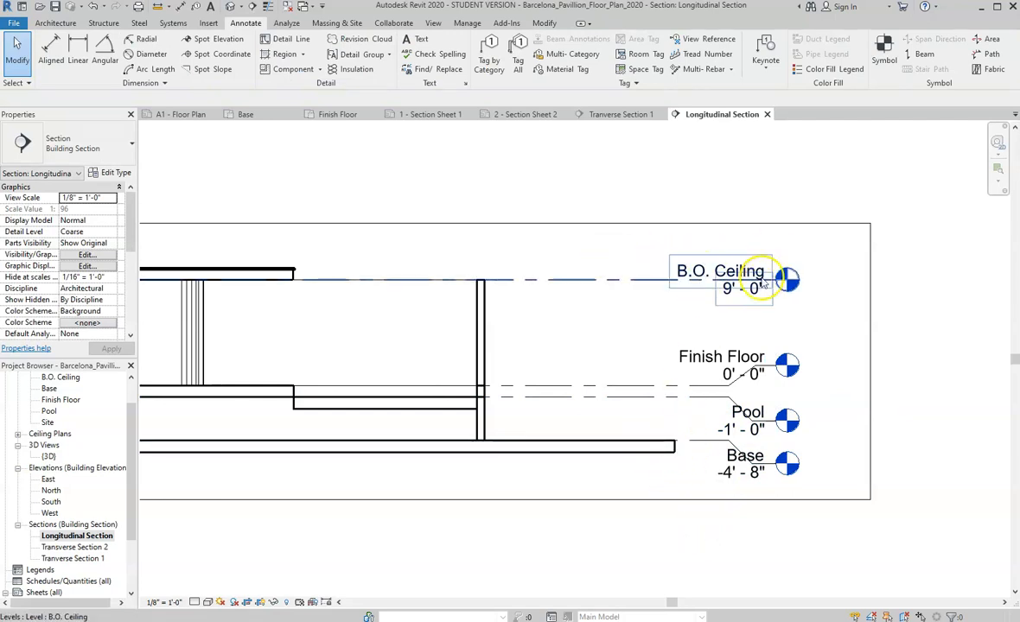
pyautogui.scroll(-5, 892, 425)
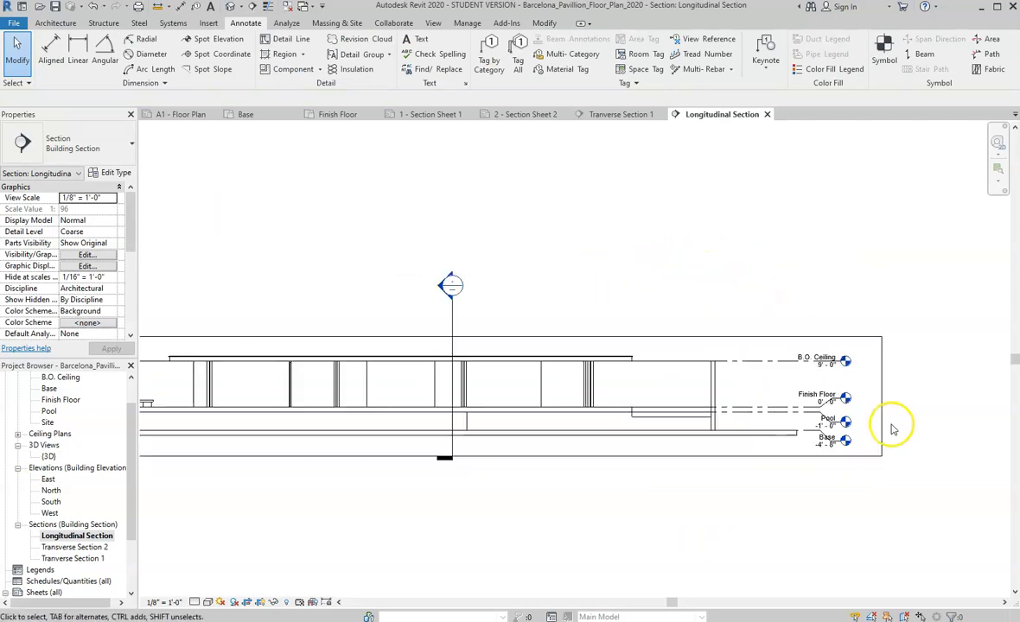
# Step: Extend the Longitudinal Section's left crop edge outward beyond the end of the base slab
pyautogui.scroll(4, 257, 455)
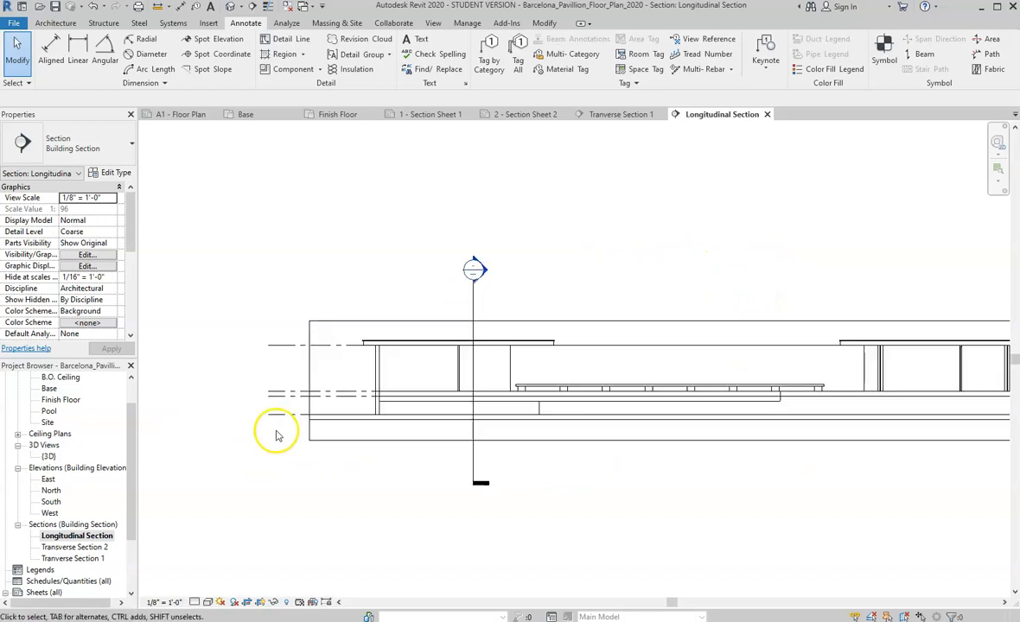
pyautogui.scroll(-1, 329, 368)
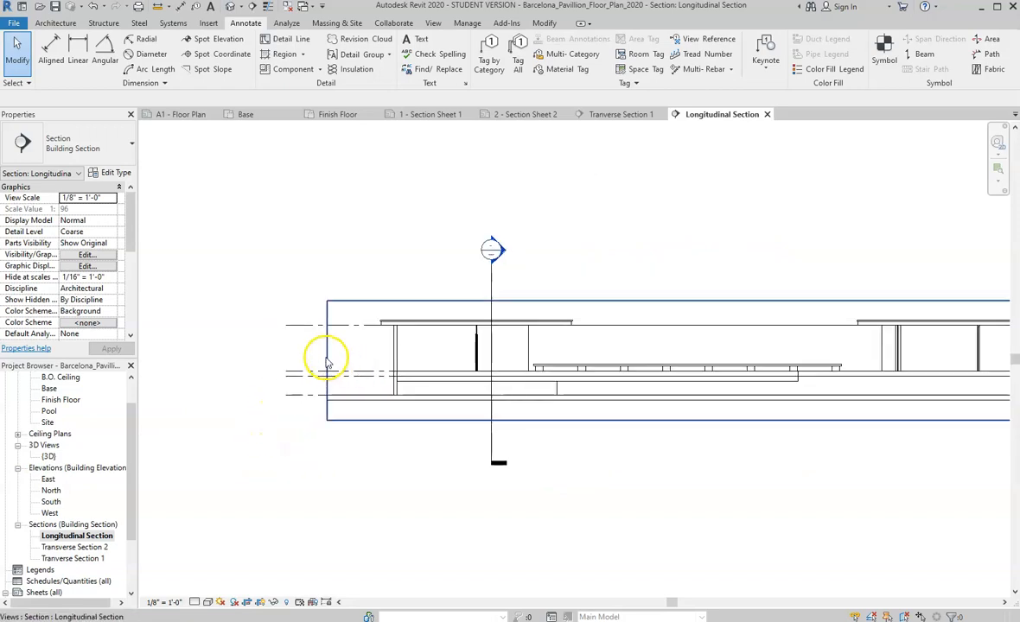
pyautogui.click(326, 359)
pyautogui.moveTo(326, 360); pyautogui.dragTo(290, 360)
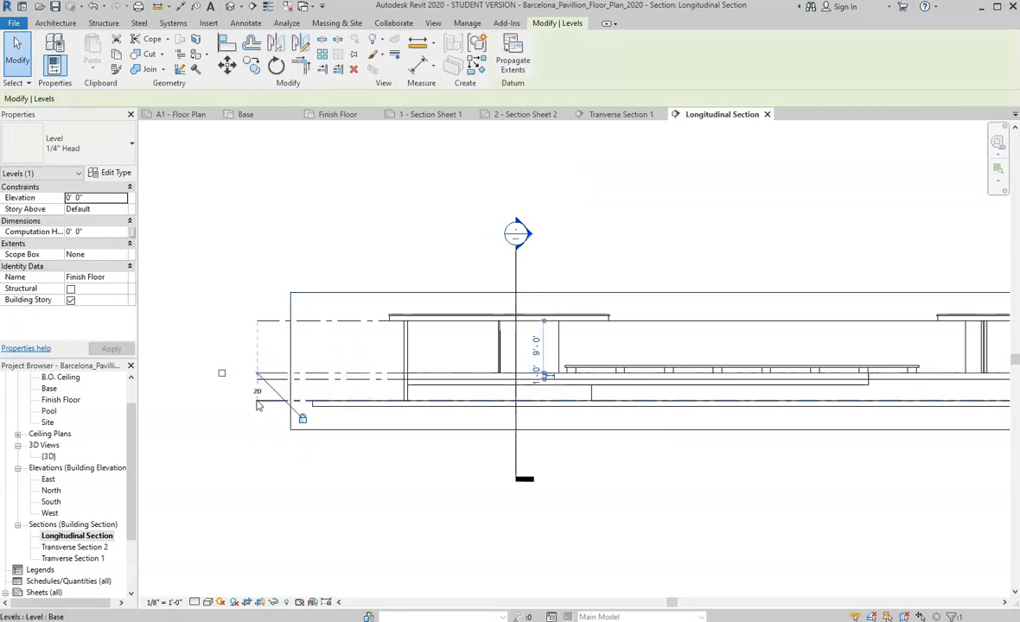
# Step: Shorten the left ends of the level lines so they stop just inside the Longitudinal Section's crop boundary
pyautogui.scroll(3, 253, 397)
pyautogui.moveTo(259, 354); pyautogui.dragTo(337, 354)
pyautogui.click(294, 421)
pyautogui.scroll(-3, 298, 432)
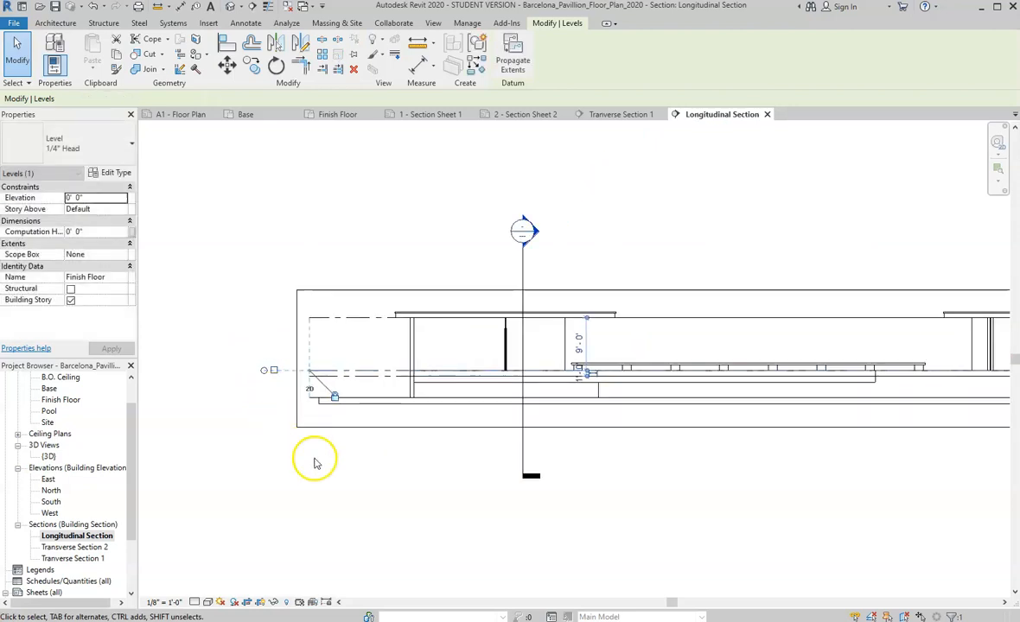
pyautogui.click(277, 410)
pyautogui.scroll(-4, 484, 432)
pyautogui.scroll(1, 706, 431)
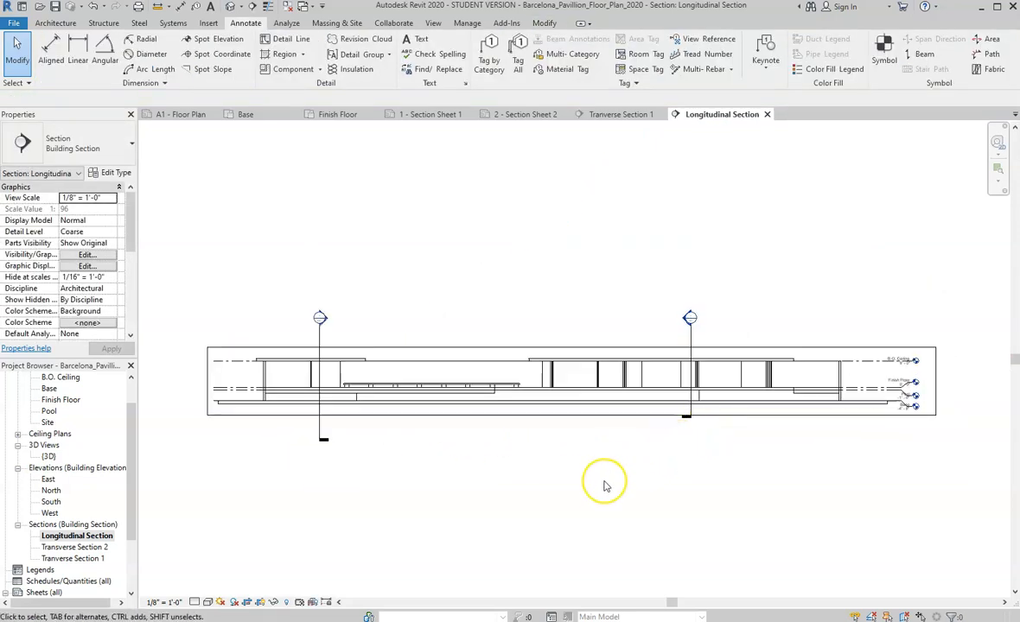
# Step: Lower the head of the right-hand transverse section marker to the top edge of the crop boundary
pyautogui.scroll(2, 713, 420)
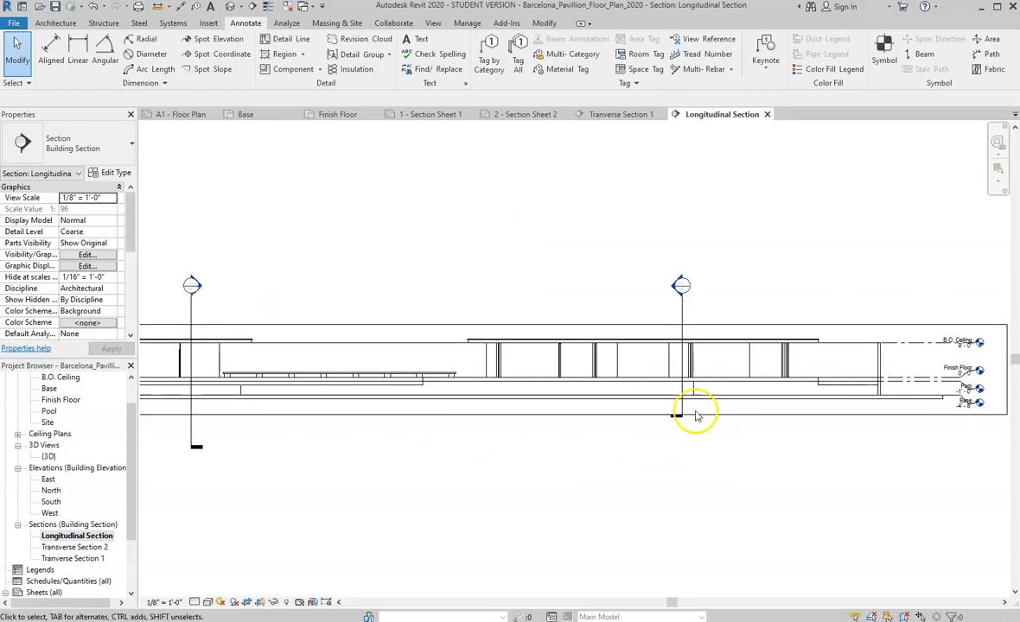
pyautogui.click(681, 406)
pyautogui.scroll(2, 696, 286)
pyautogui.moveTo(671, 305); pyautogui.dragTo(670, 347)
pyautogui.scroll(-4, 674, 354)
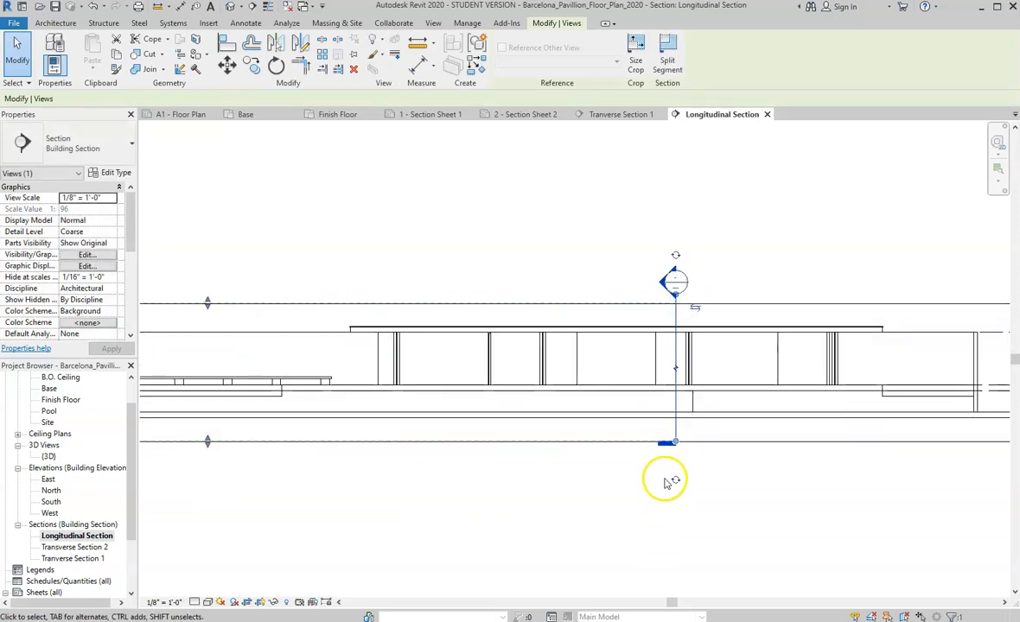
pyautogui.scroll(-2, 667, 439)
pyautogui.scroll(2, 285, 339)
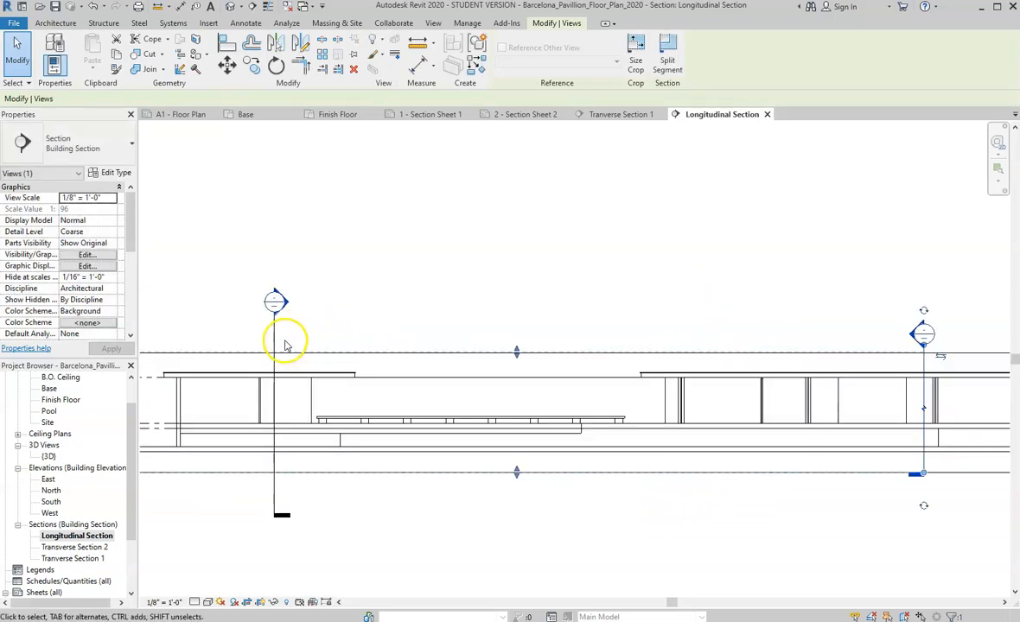
# Step: Shorten the left-hand transverse section marker so its head and tail meet the top and bottom edges of the crop boundary
pyautogui.click(273, 337)
pyautogui.moveTo(274, 312); pyautogui.dragTo(275, 347)
pyautogui.scroll(-3, 432, 305)
pyautogui.scroll(1, 350, 394)
pyautogui.moveTo(328, 445); pyautogui.dragTo(328, 439)
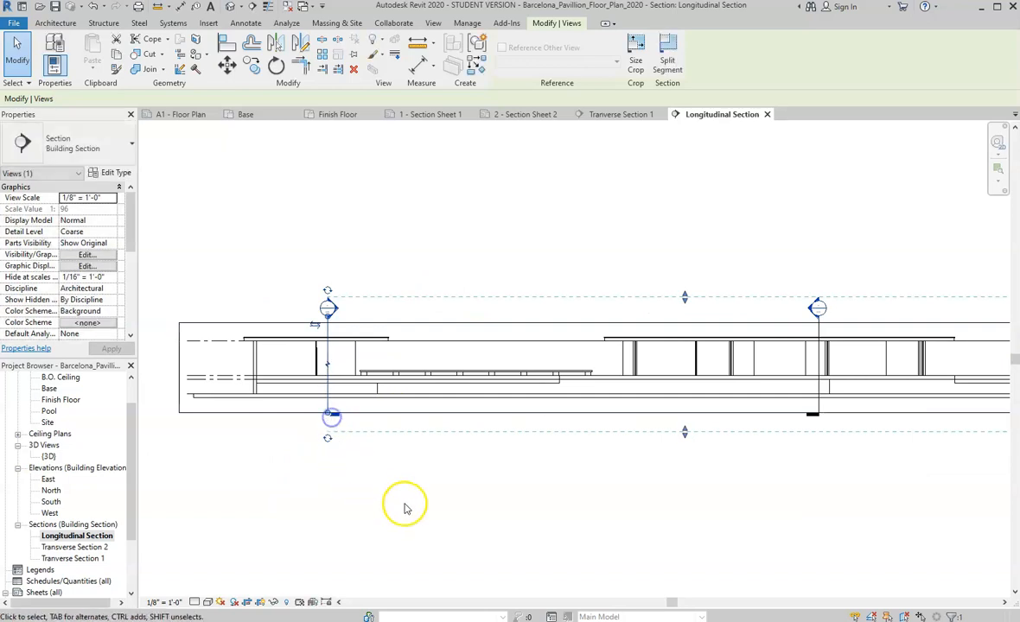
pyautogui.click(403, 505)
pyautogui.scroll(-3, 403, 503)
pyautogui.scroll(2, 415, 493)
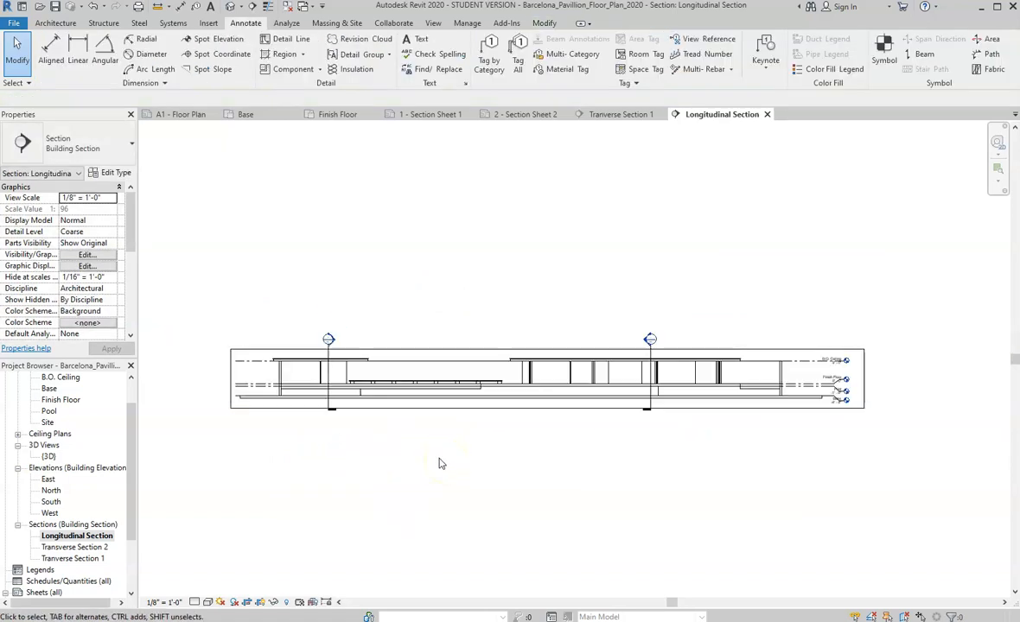
# Step: Open the Transverse Section 2 view and extend its right crop edge outward beyond the level heads
pyautogui.doubleClick(86, 547)
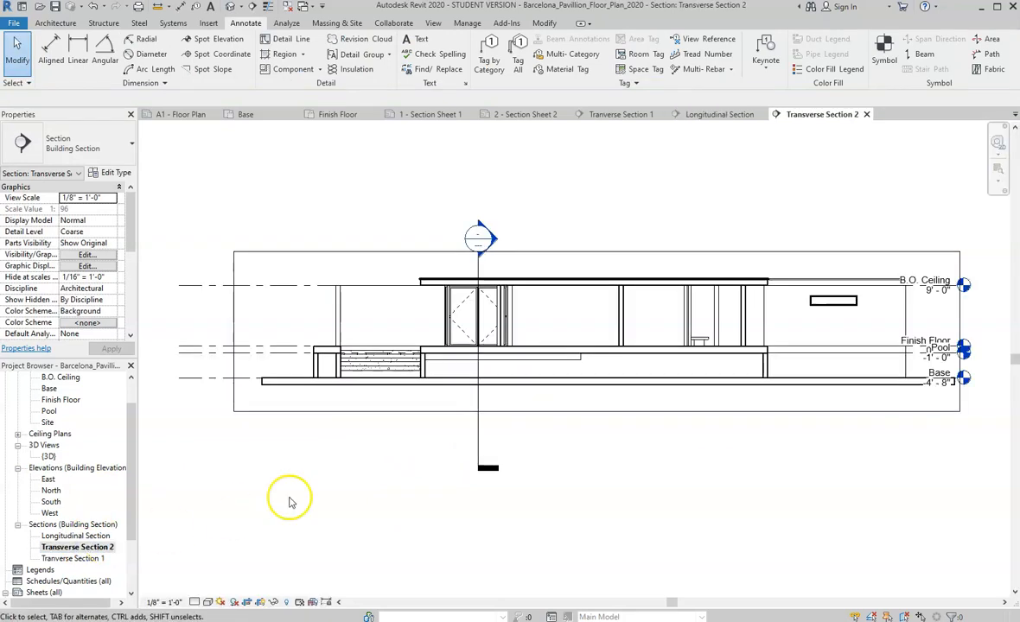
pyautogui.scroll(-2, 438, 467)
pyautogui.scroll(2, 876, 411)
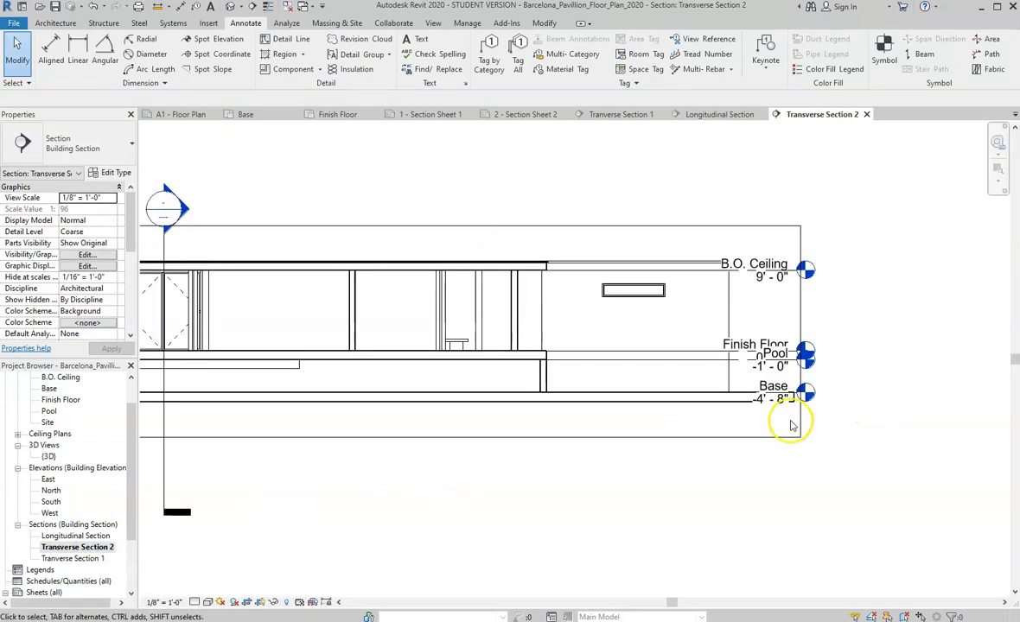
pyautogui.click(799, 325)
pyautogui.moveTo(802, 332); pyautogui.dragTo(917, 330)
pyautogui.click(759, 476)
pyautogui.moveTo(735, 466); pyautogui.dragTo(655, 484, button='middle')
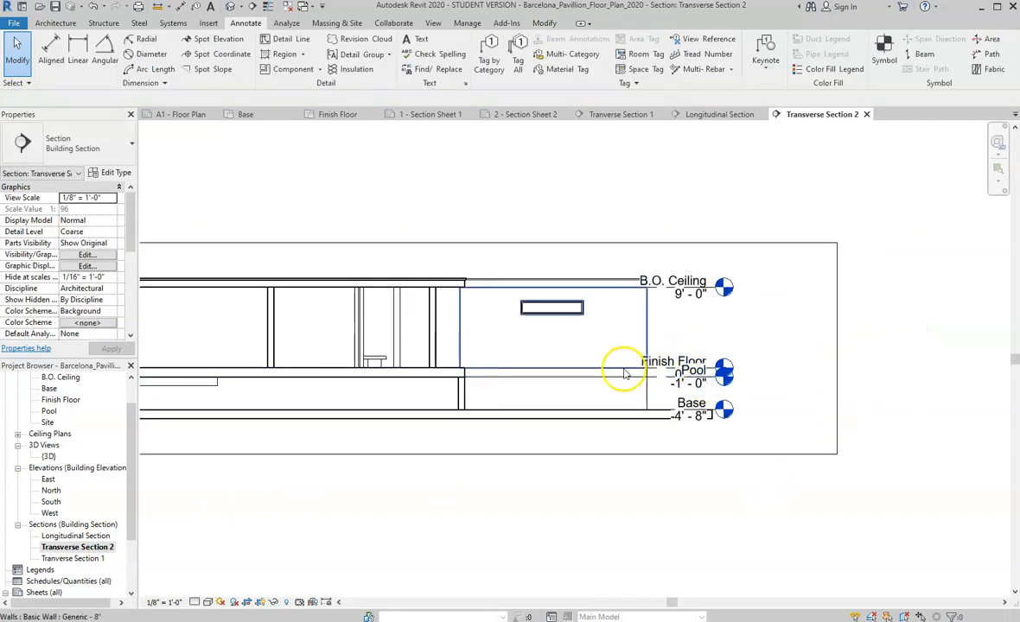
# Step: Extend the level lines to the right in Transverse Section 2 so their heads clear the end of the base slab
pyautogui.click(663, 381)
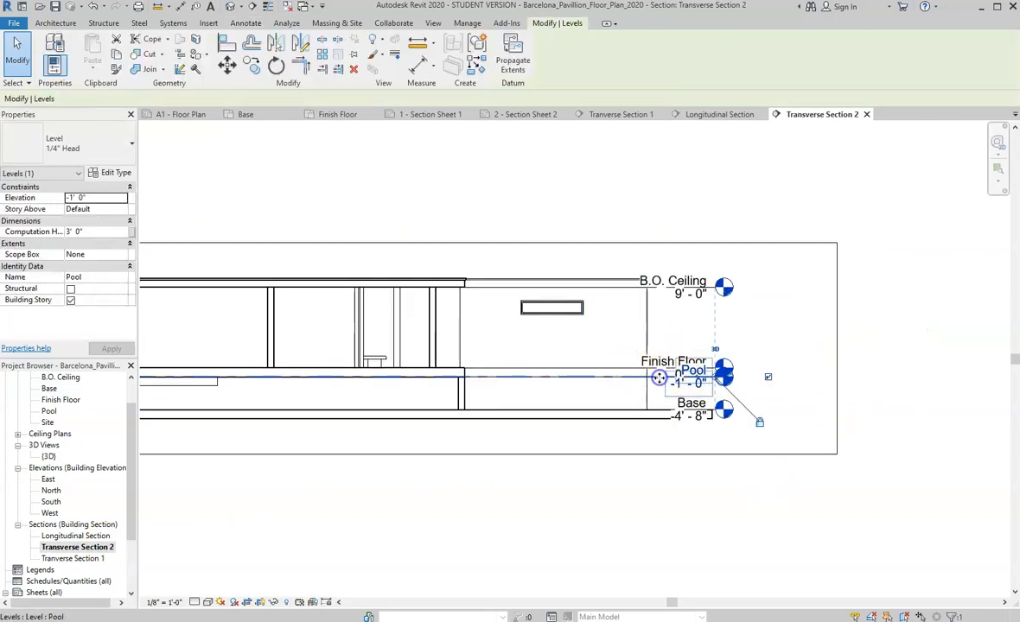
pyautogui.scroll(2, 718, 381)
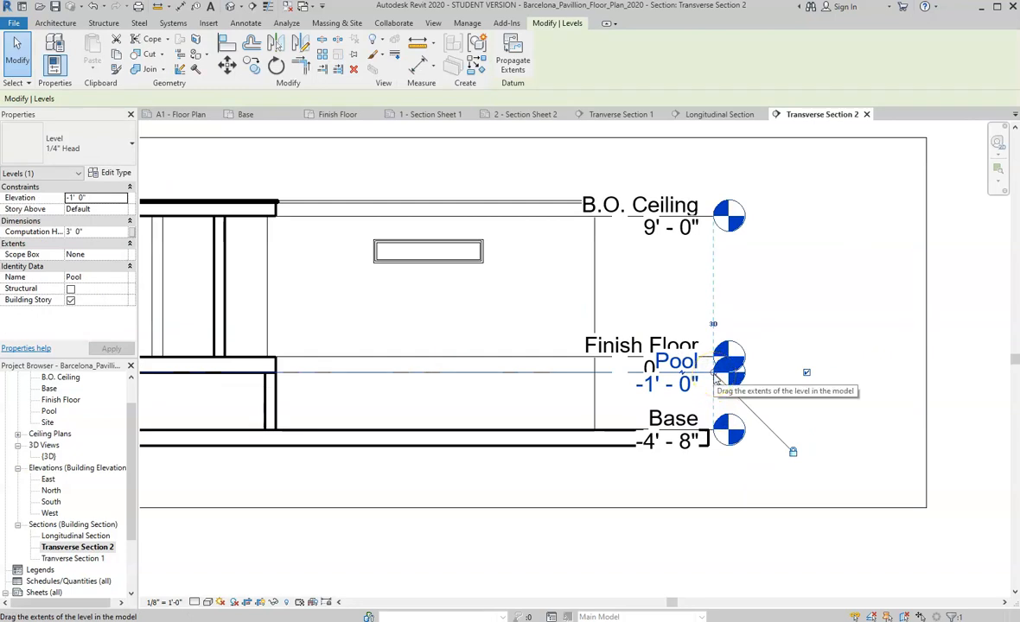
pyautogui.moveTo(714, 376); pyautogui.dragTo(813, 374)
pyautogui.scroll(-2, 611, 390)
pyautogui.scroll(4, 793, 393)
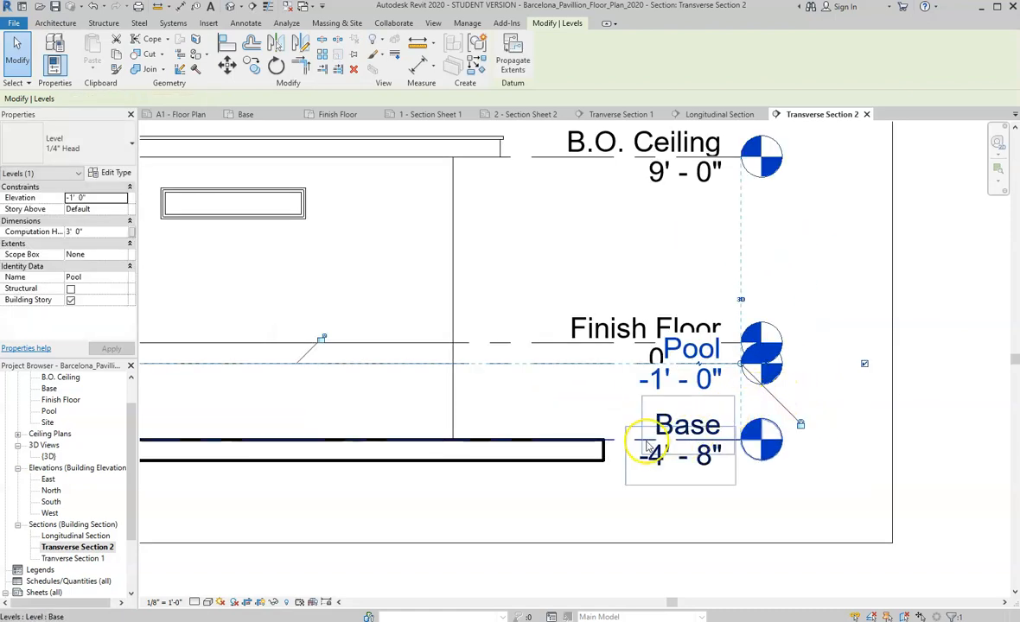
# Step: Add elbows to the Base and Pool level lines to offset their heads downward
pyautogui.click(611, 444)
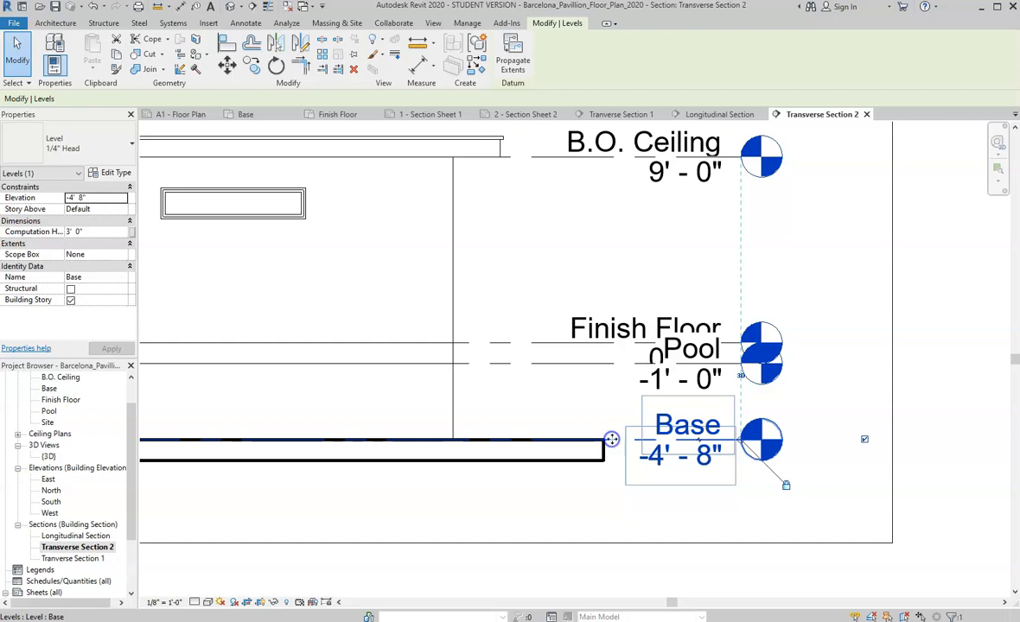
pyautogui.click(699, 443)
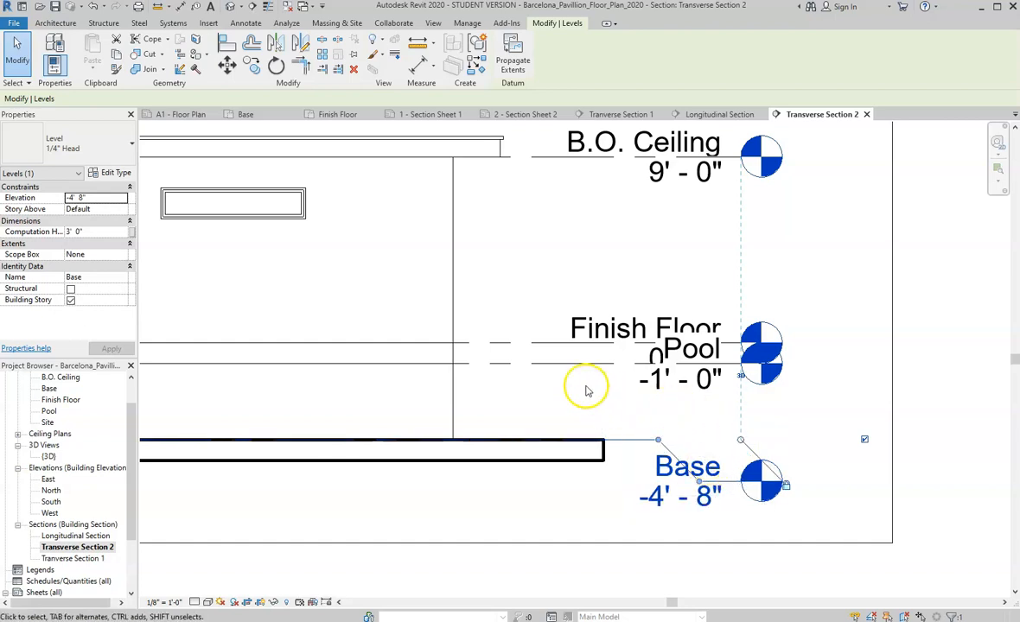
pyautogui.click(603, 362)
pyautogui.click(665, 408)
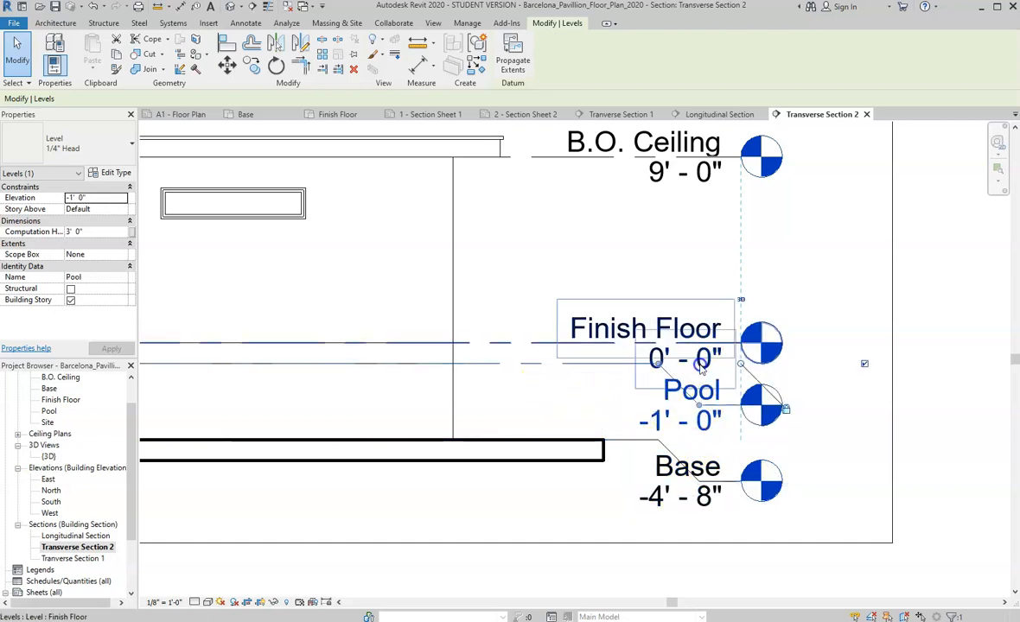
# Step: Add an elbow to the Finish Floor level line and move its head up above the line, clear of the Pool label
pyautogui.click(552, 344)
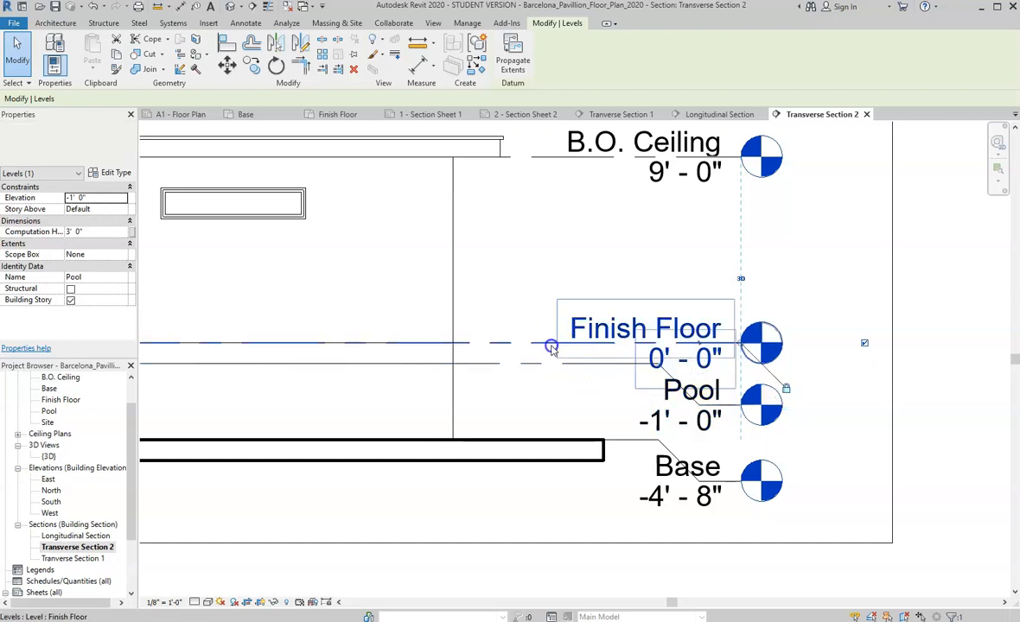
pyautogui.click(700, 351)
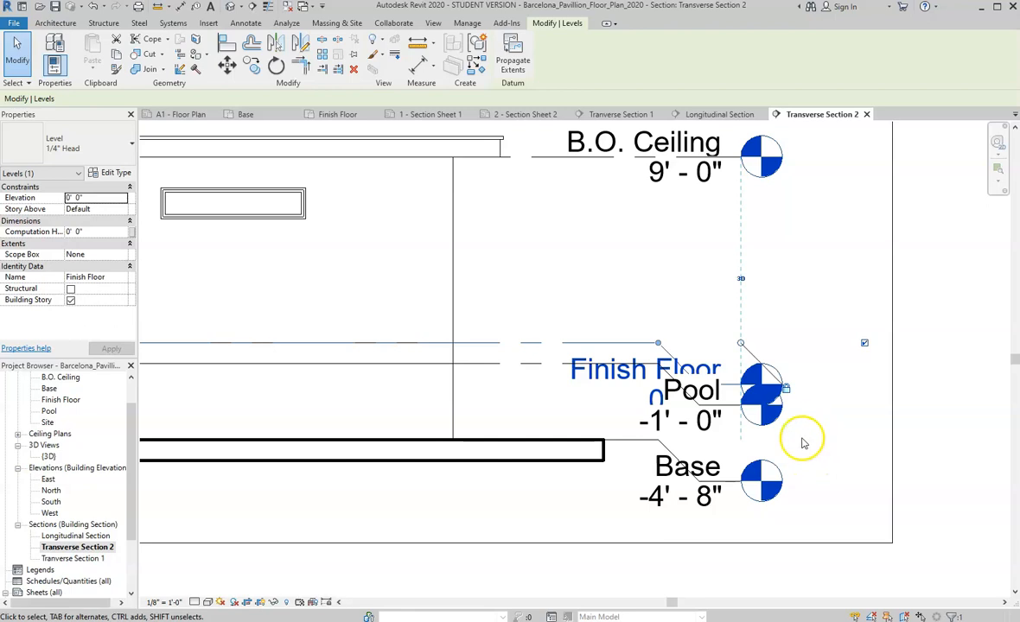
pyautogui.scroll(2, 802, 443)
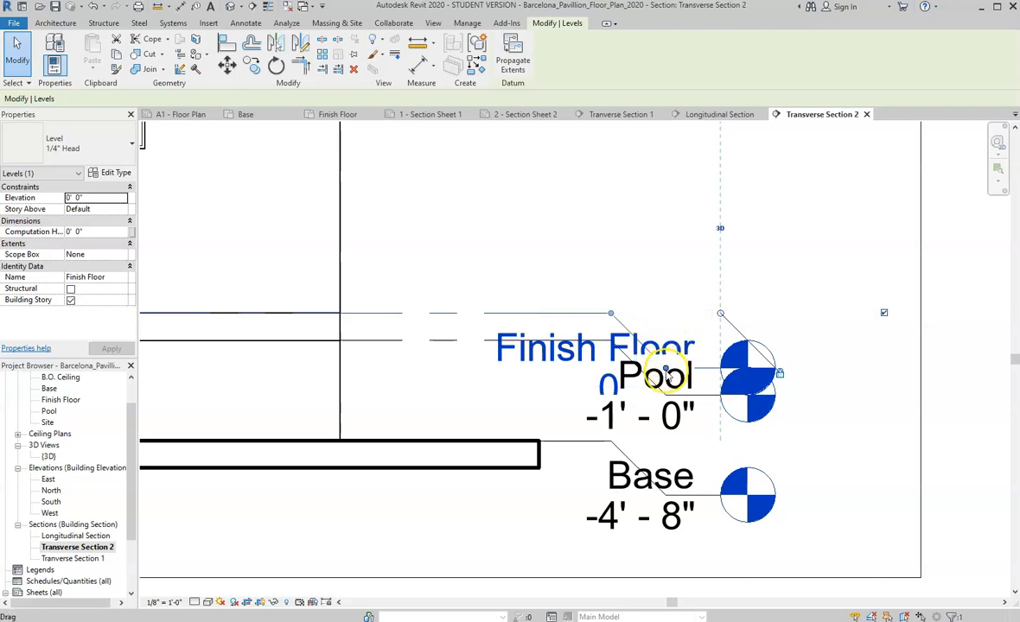
pyautogui.moveTo(666, 371); pyautogui.dragTo(677, 265)
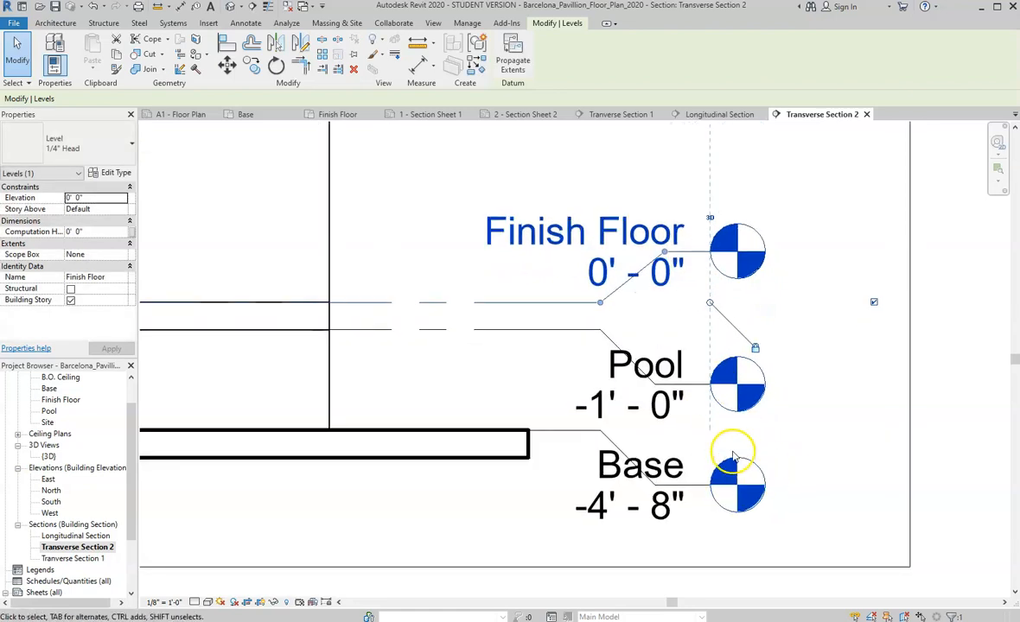
pyautogui.scroll(-1, 732, 451)
pyautogui.scroll(2, 653, 310)
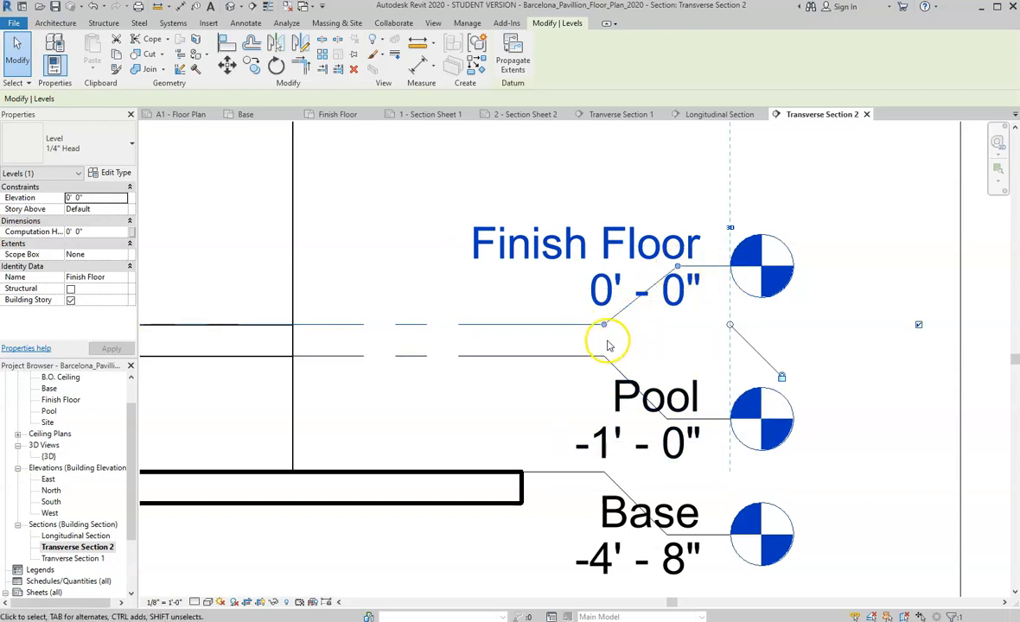
pyautogui.scroll(-3, 683, 437)
pyautogui.click(625, 539)
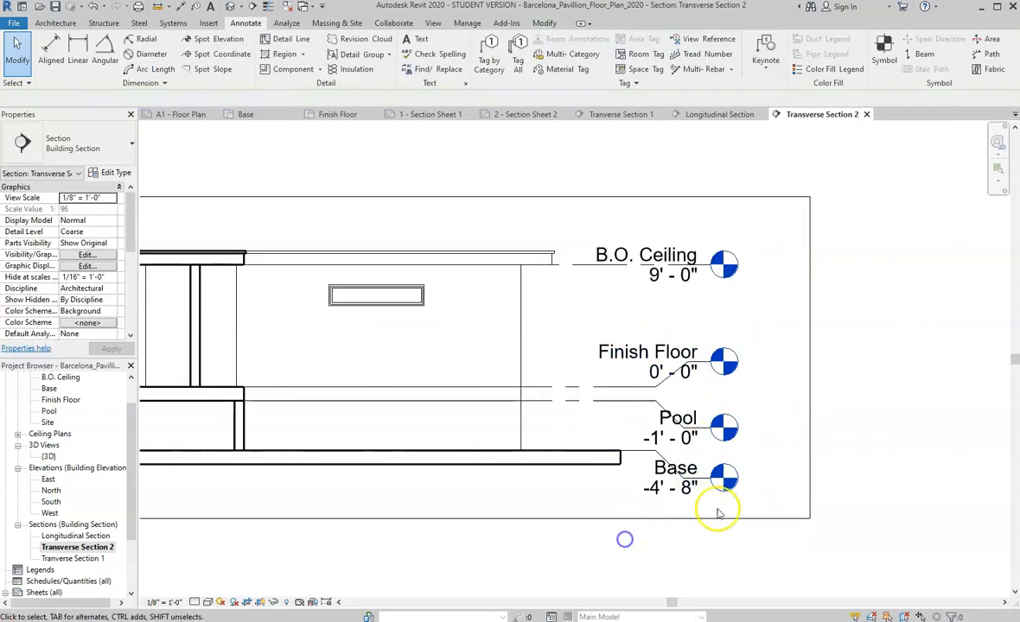
# Step: Move the aligned level heads in Transverse Section 2 slightly further right, keeping them inside the crop boundary
pyautogui.scroll(-1, 899, 432)
pyautogui.scroll(-2, 916, 423)
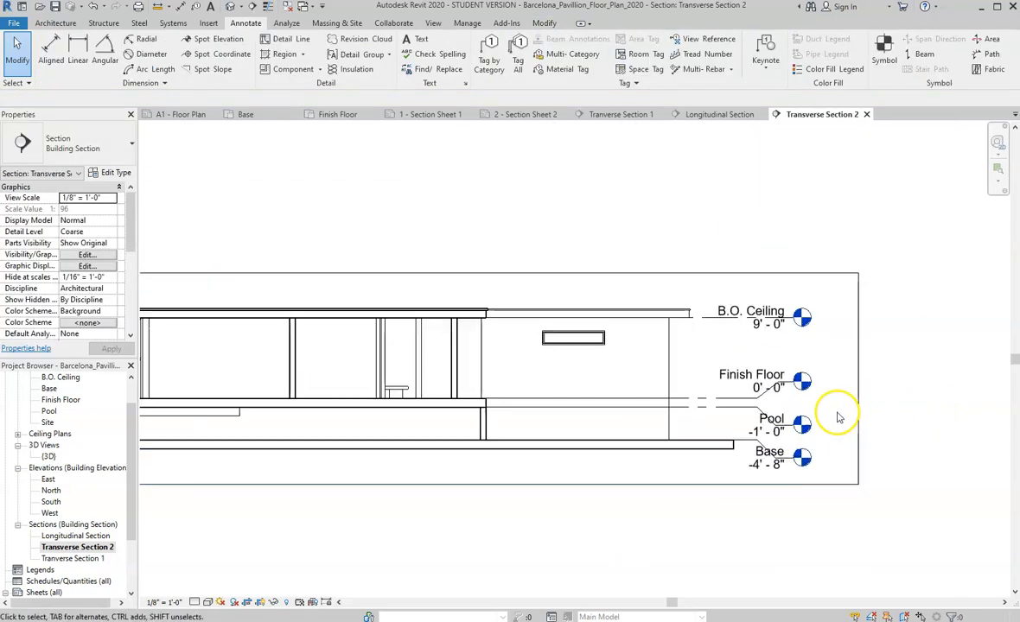
pyautogui.click(714, 412)
pyautogui.scroll(1, 788, 408)
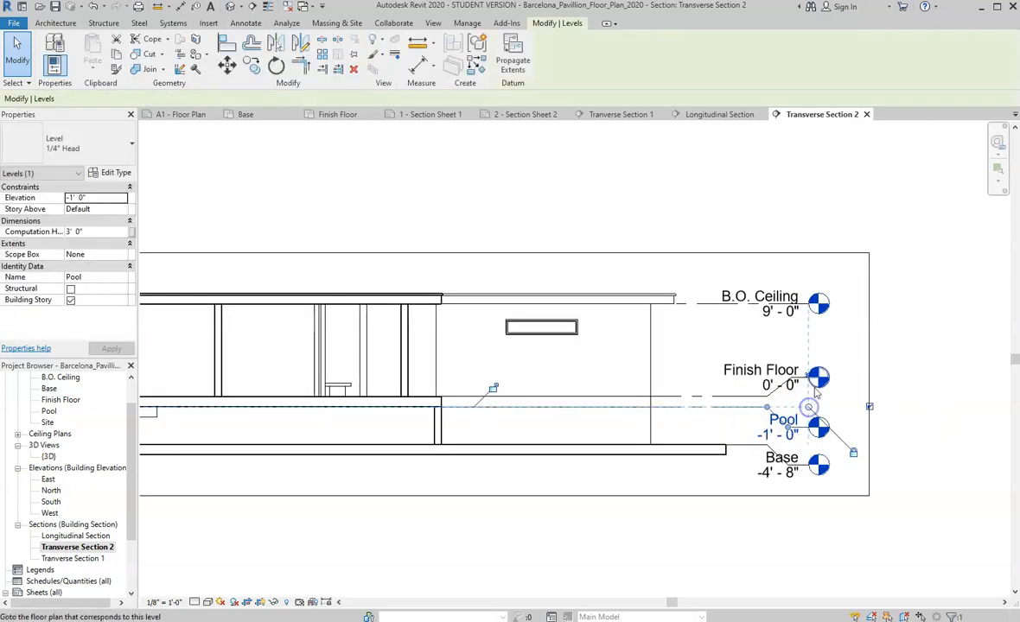
pyautogui.scroll(-3, 856, 402)
pyautogui.click(909, 419)
pyautogui.scroll(4, 599, 417)
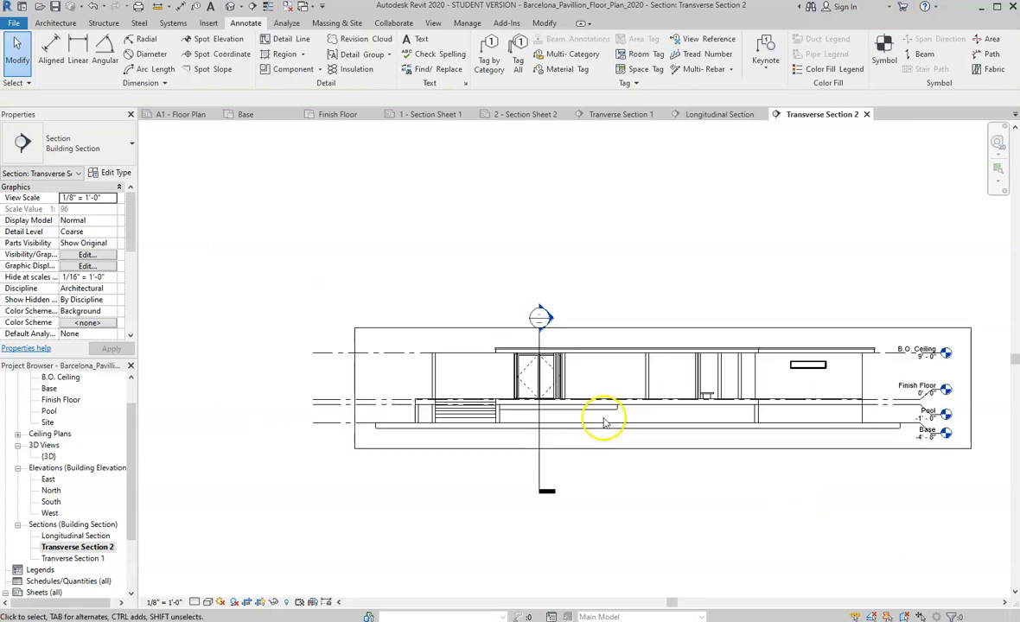
# Step: Shorten the longitudinal section marker in Transverse Section 2 so its head and tail meet the crop boundary
pyautogui.click(530, 344)
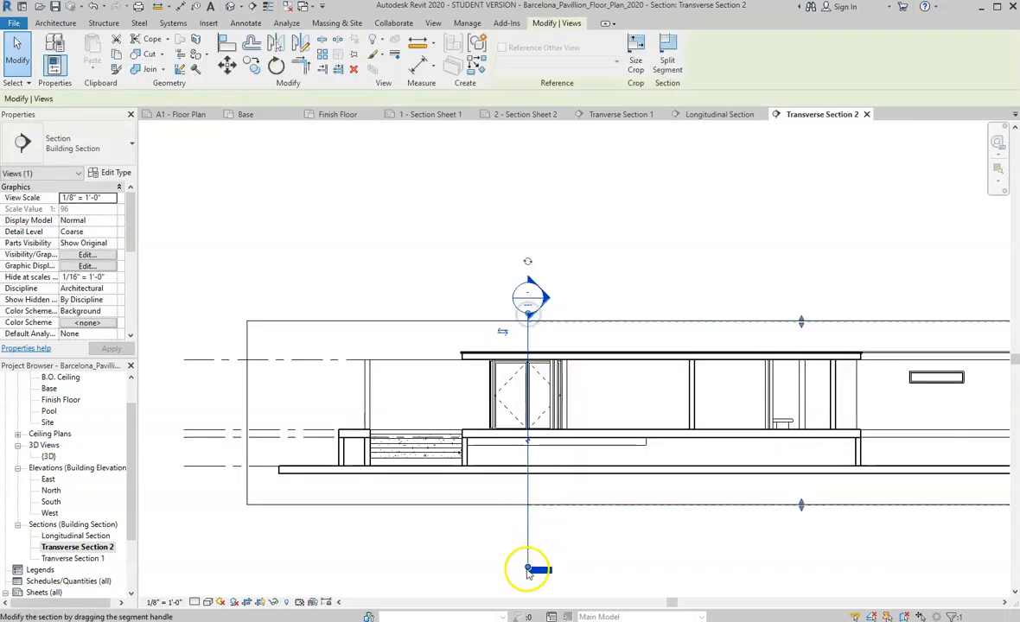
pyautogui.click(528, 510)
pyautogui.moveTo(528, 510); pyautogui.dragTo(528, 510)
pyautogui.scroll(-2, 621, 472)
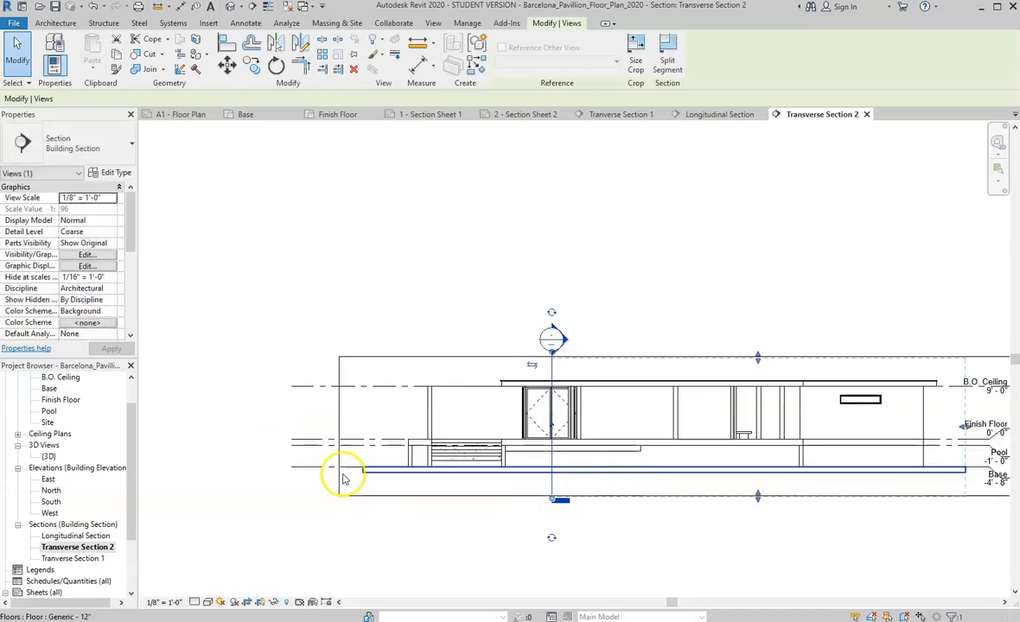
# Step: Shorten the left ends of the aligned level lines in Transverse Section 2 so they end inside the crop boundary
pyautogui.scroll(3, 274, 469)
pyautogui.click(319, 471)
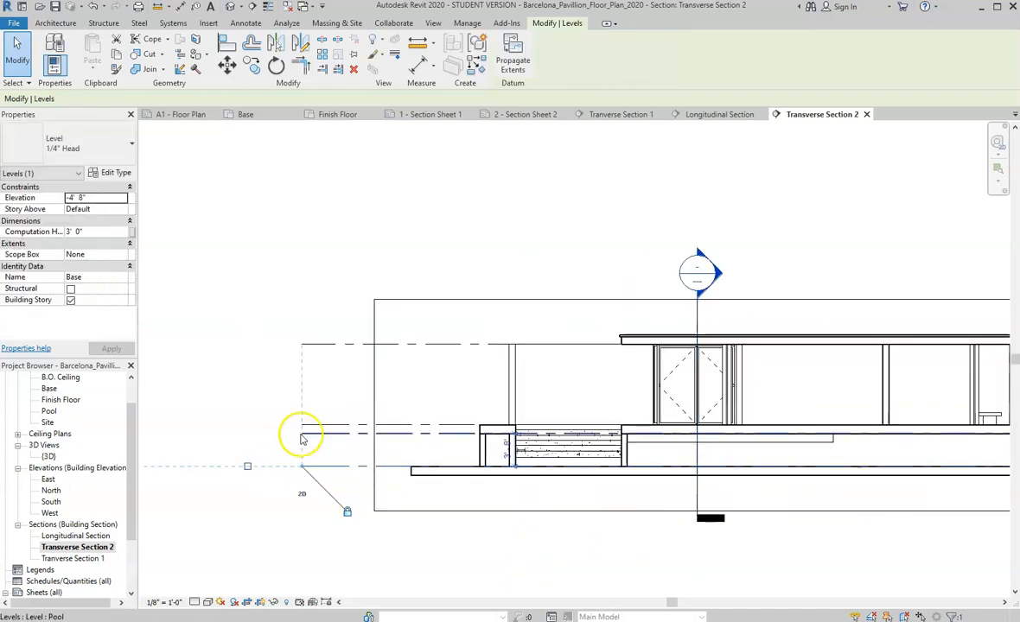
pyautogui.moveTo(302, 469); pyautogui.dragTo(391, 469)
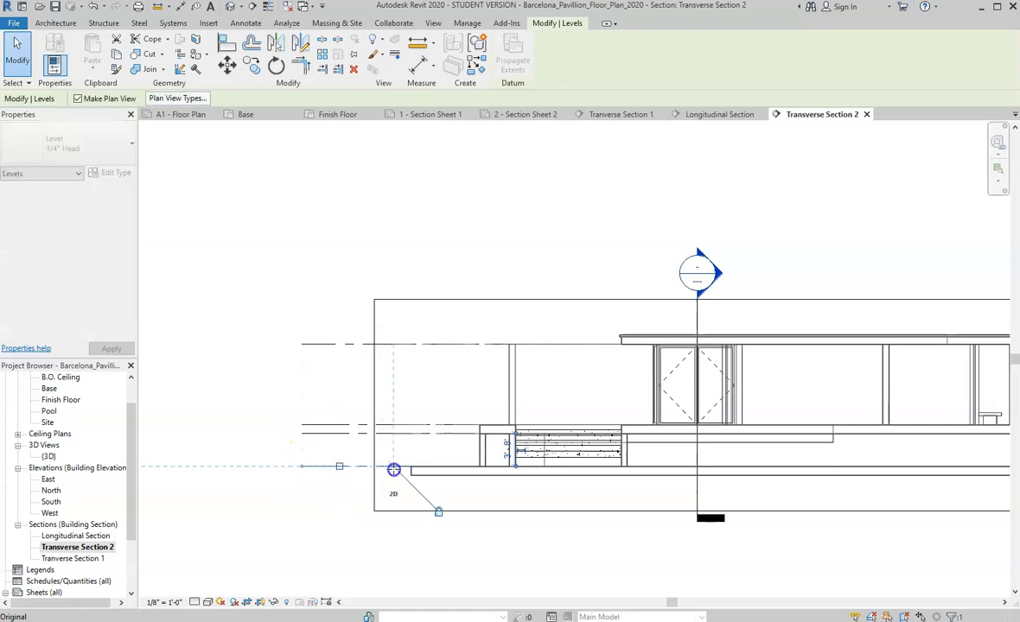
pyautogui.scroll(-2, 287, 380)
pyautogui.click(655, 528)
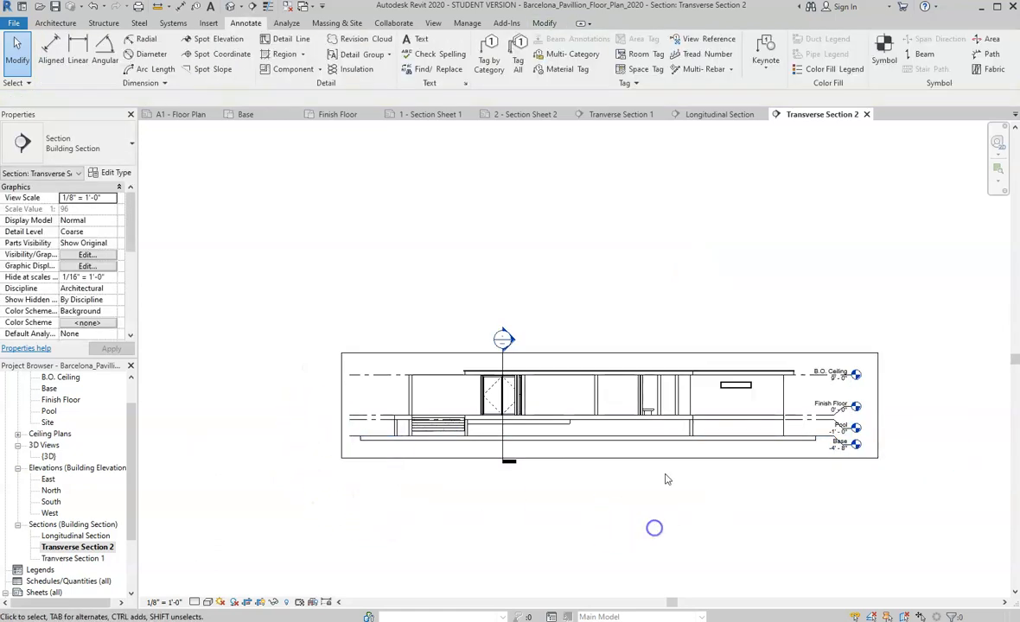
pyautogui.scroll(1, 609, 518)
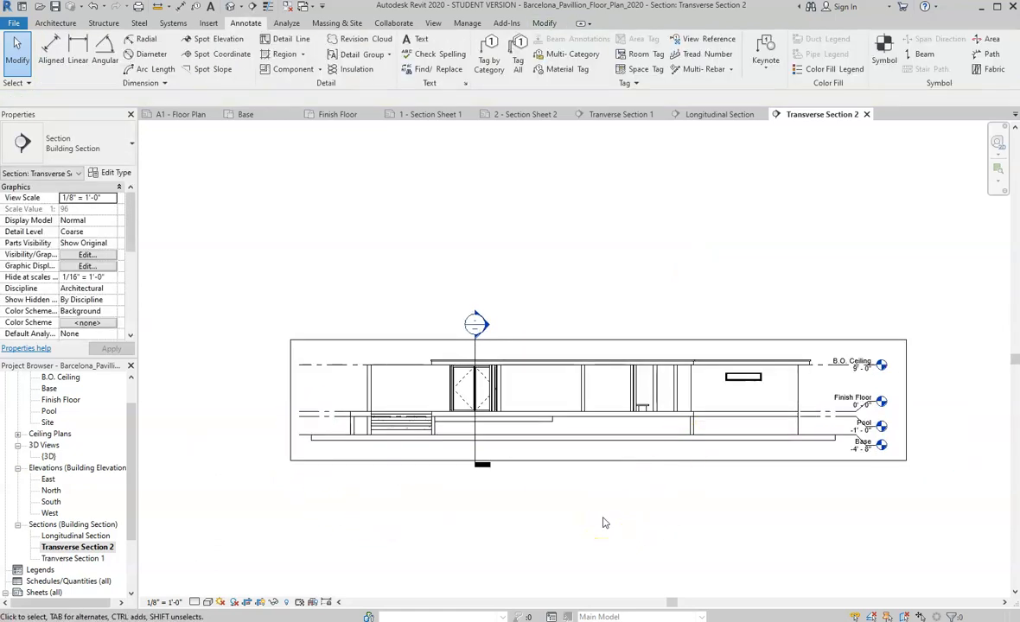
# Step: Open the Tranverse Section 1 view and extend the right edge of its crop boundary outward
pyautogui.doubleClick(85, 559)
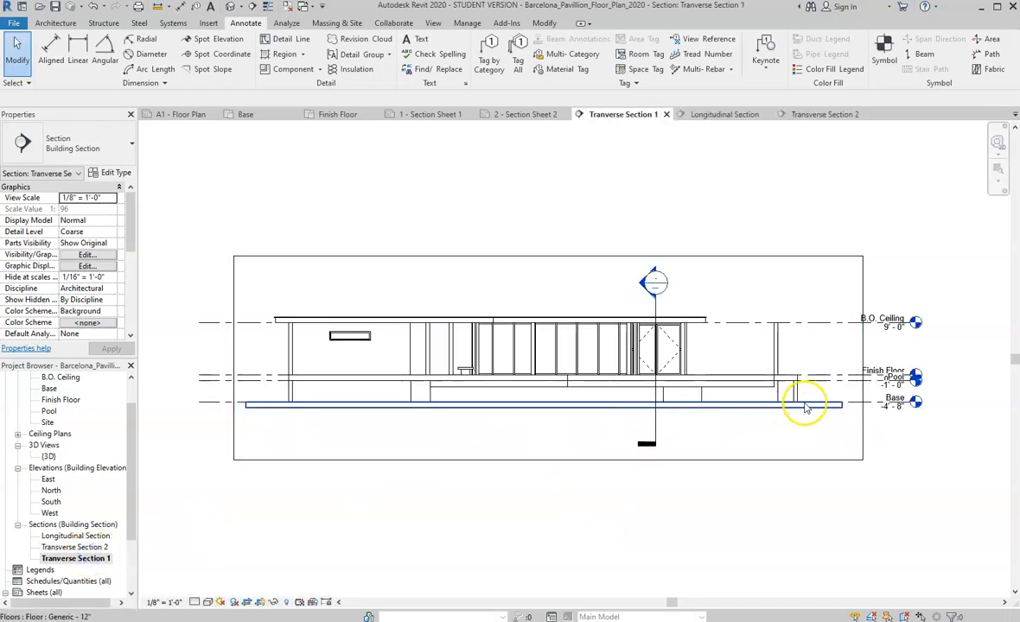
pyautogui.click(860, 423)
pyautogui.moveTo(863, 357); pyautogui.dragTo(925, 357)
pyautogui.scroll(-2, 740, 449)
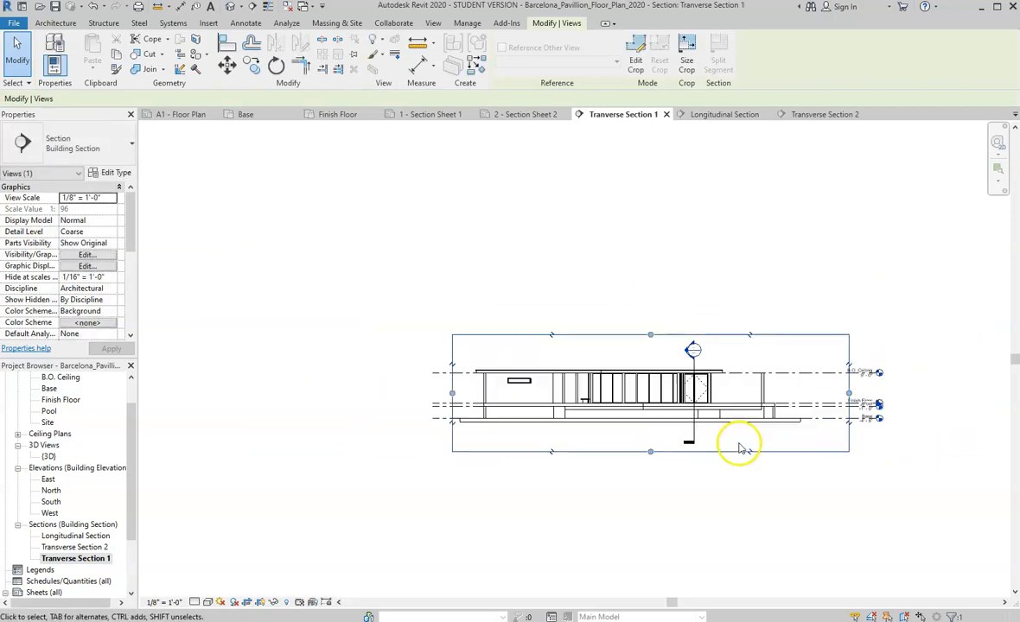
# Step: Move the aligned level heads in Tranverse Section 1 left so they sit inside the crop boundary's right edge
pyautogui.scroll(3, 873, 415)
pyautogui.scroll(2, 778, 415)
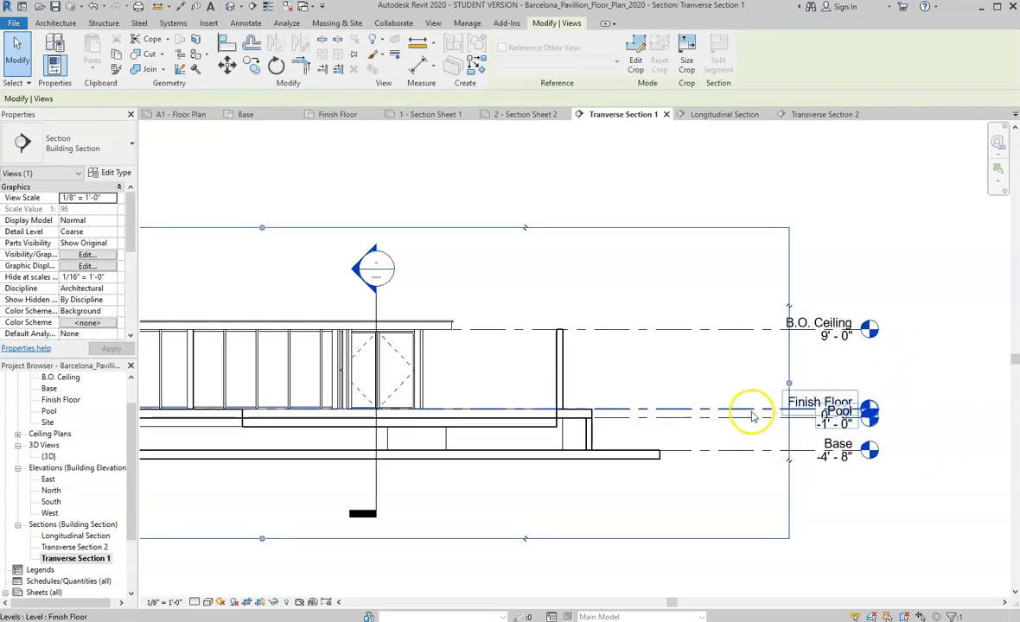
pyautogui.click(752, 417)
pyautogui.scroll(2, 938, 449)
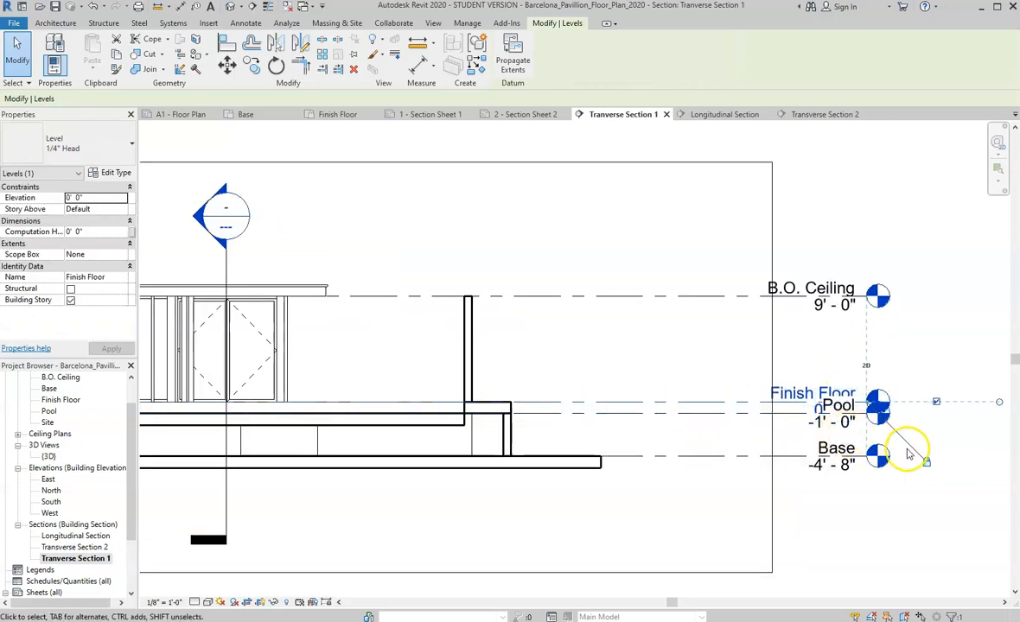
pyautogui.moveTo(865, 409); pyautogui.dragTo(743, 403)
pyautogui.scroll(2, 897, 419)
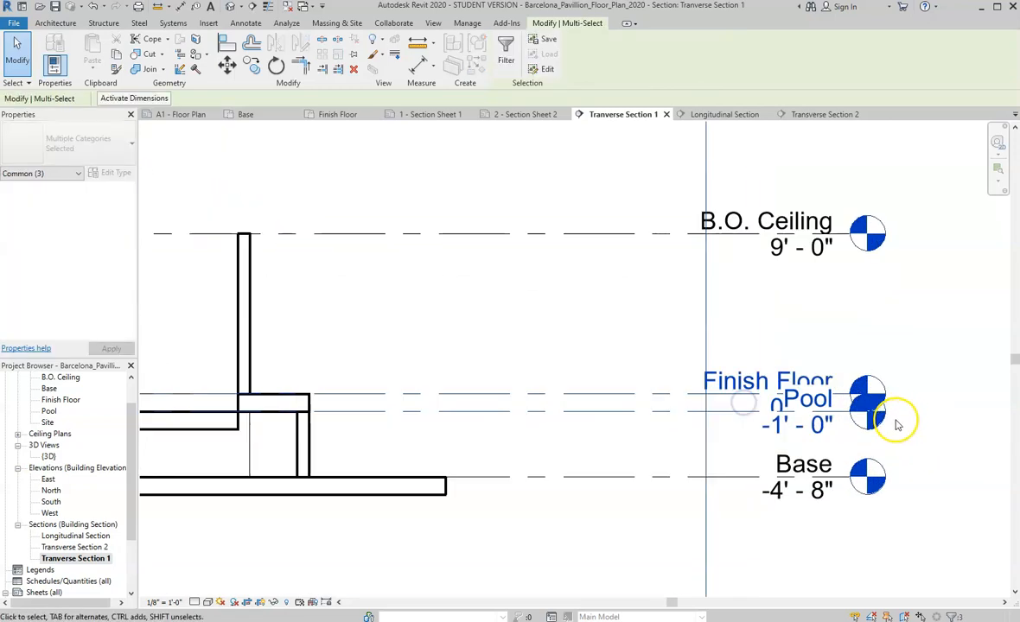
pyautogui.click(637, 413)
pyautogui.scroll(2, 855, 381)
pyautogui.moveTo(847, 416); pyautogui.dragTo(566, 421)
pyautogui.scroll(-4, 678, 387)
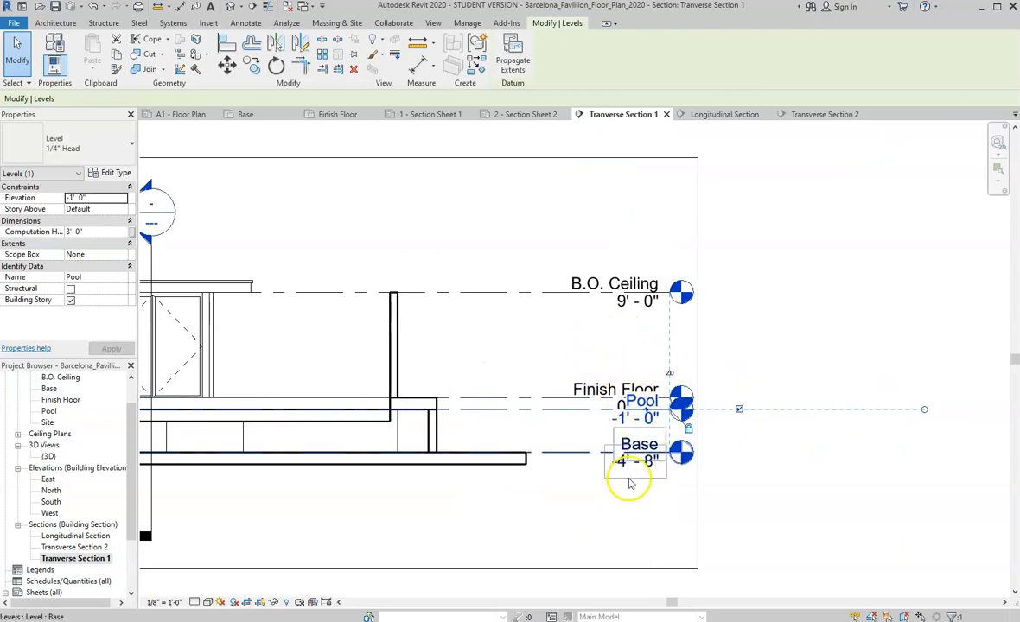
# Step: Add elbows to the Base and Pool level lines in Tranverse Section 1 to offset their heads downward
pyautogui.scroll(2, 605, 462)
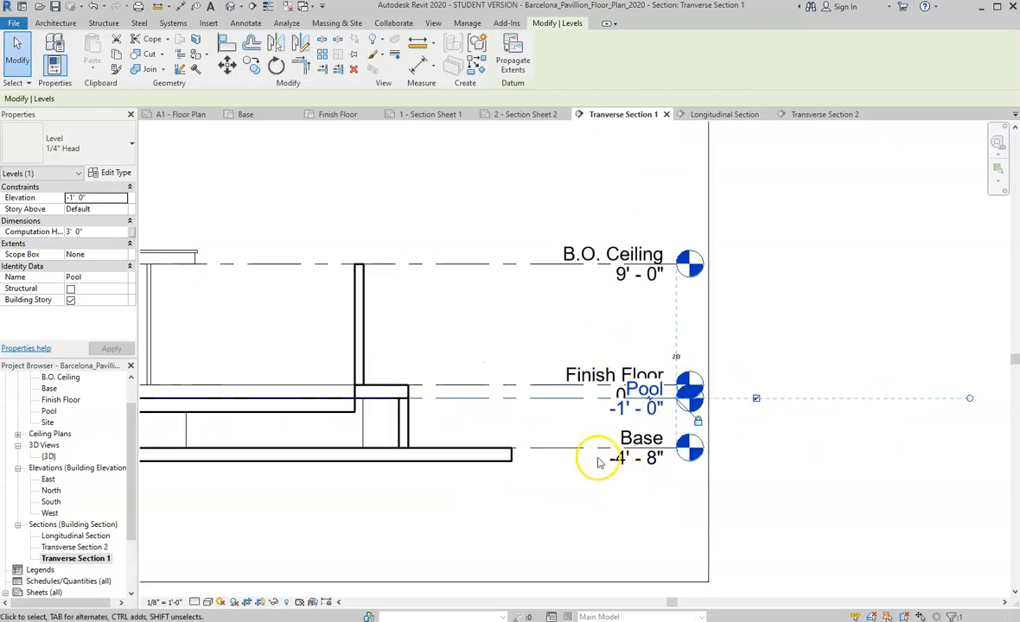
pyautogui.click(649, 448)
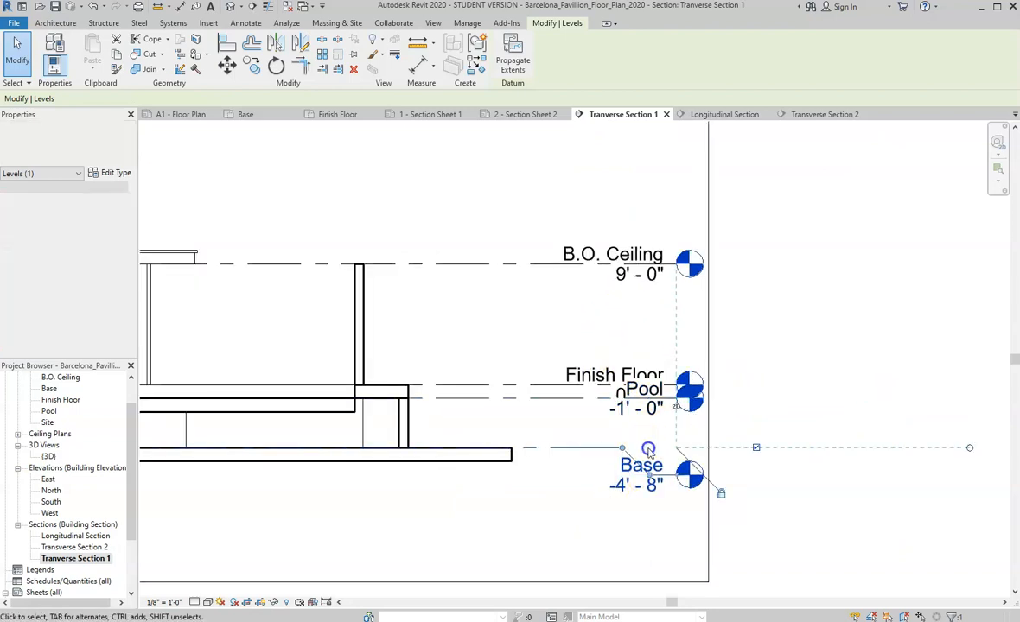
pyautogui.click(567, 407)
pyautogui.click(650, 407)
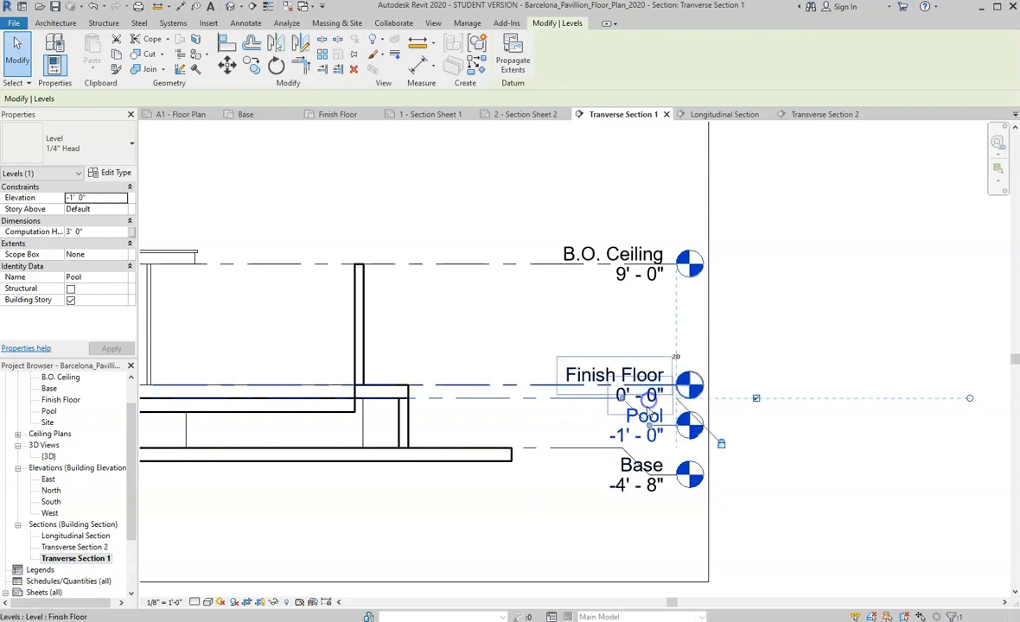
# Step: Add an elbow to the Finish Floor level line in Tranverse Section 1 and raise its head above the line, clear of Pool
pyautogui.click(551, 387)
pyautogui.click(650, 384)
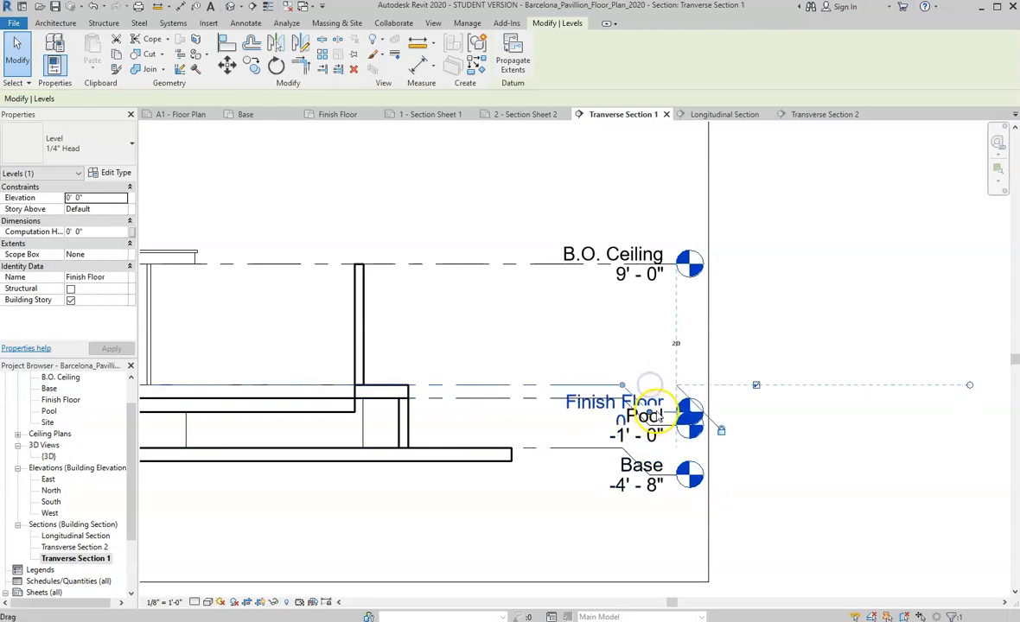
pyautogui.scroll(1, 658, 413)
pyautogui.moveTo(647, 408); pyautogui.dragTo(654, 333)
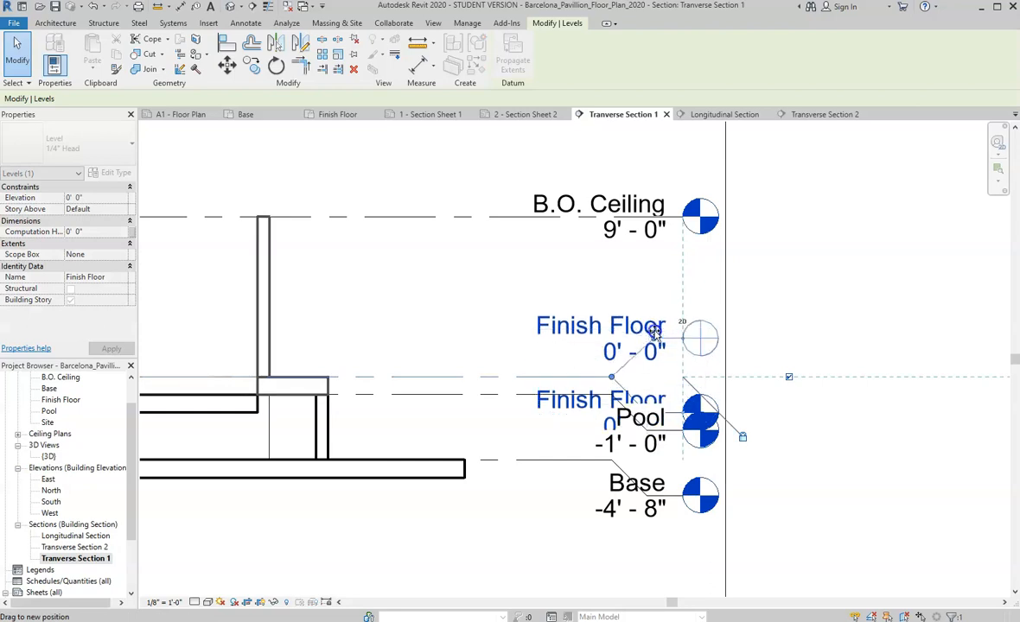
pyautogui.scroll(-1, 813, 363)
pyautogui.click(812, 363)
pyautogui.scroll(-5, 751, 438)
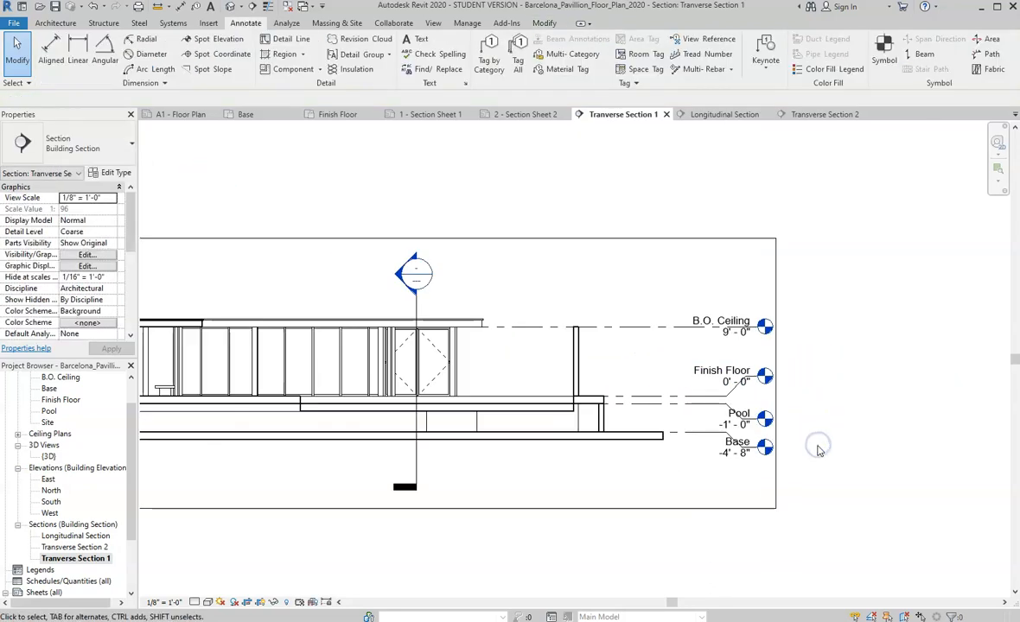
# Step: Shorten the left ends of the level lines in Tranverse Section 1 and extend the crop boundary left to enclose them
pyautogui.scroll(1, 865, 473)
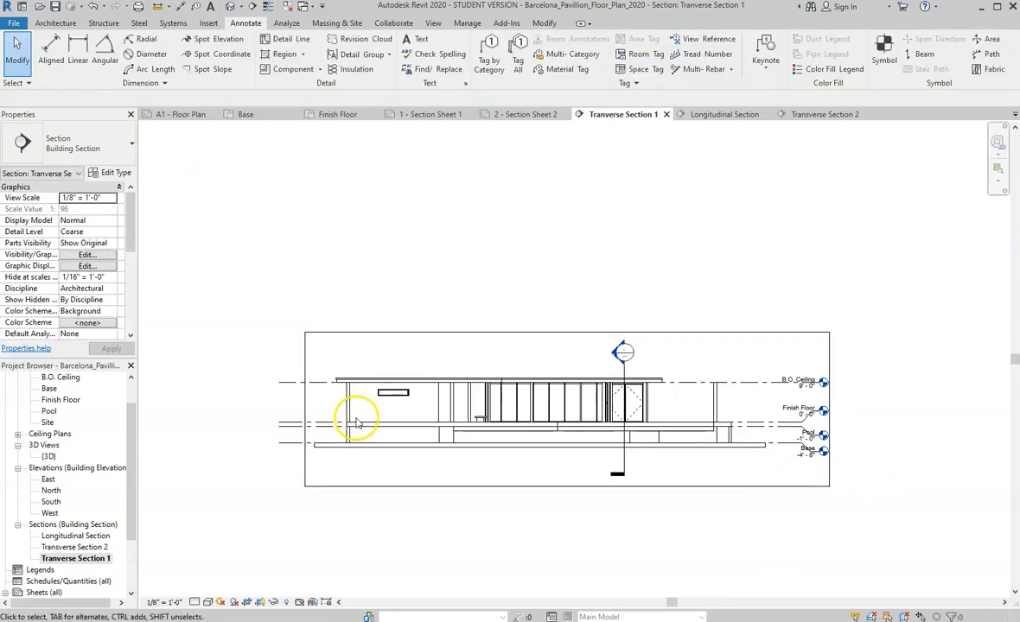
pyautogui.click(285, 446)
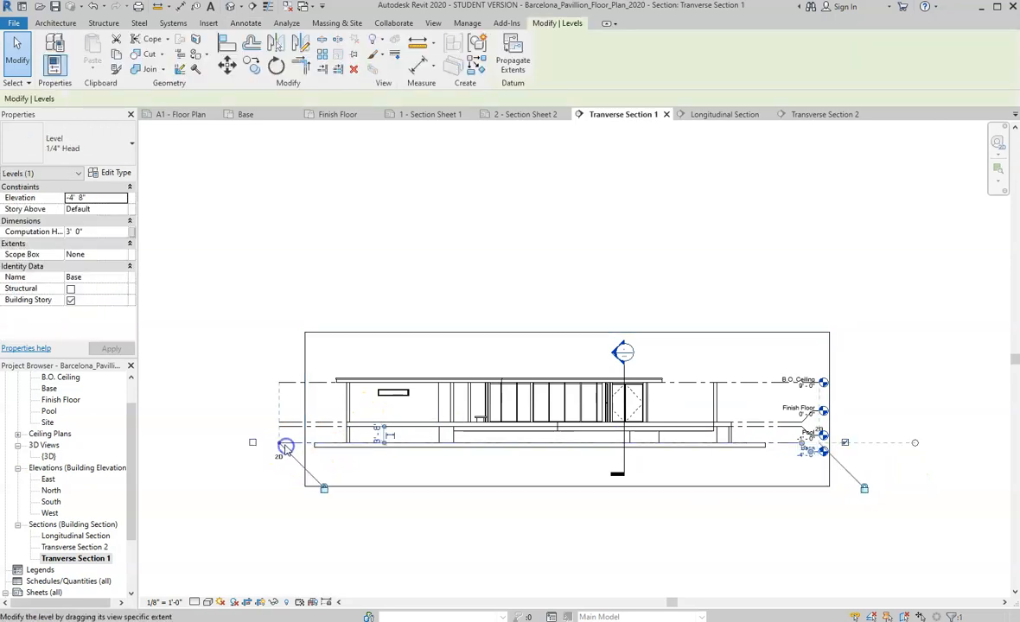
pyautogui.moveTo(279, 447); pyautogui.dragTo(296, 445)
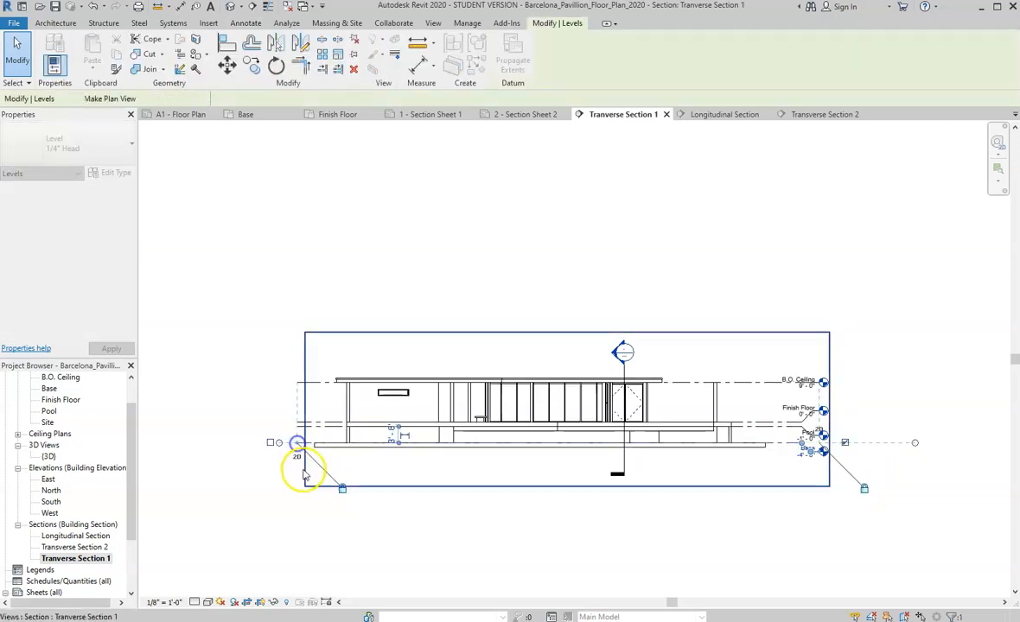
pyautogui.click(306, 478)
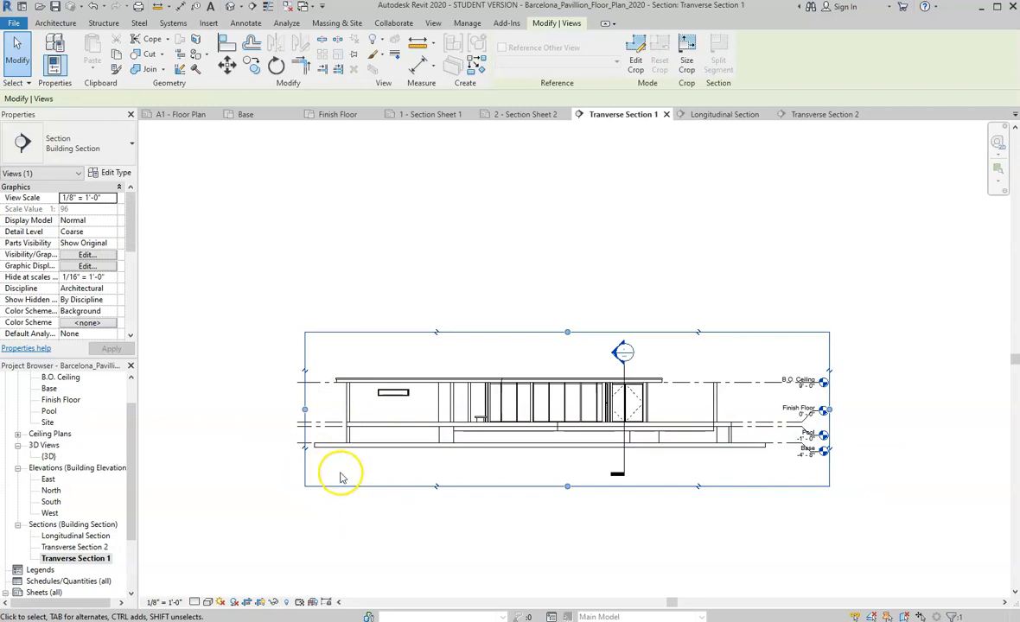
pyautogui.moveTo(304, 412); pyautogui.dragTo(292, 410)
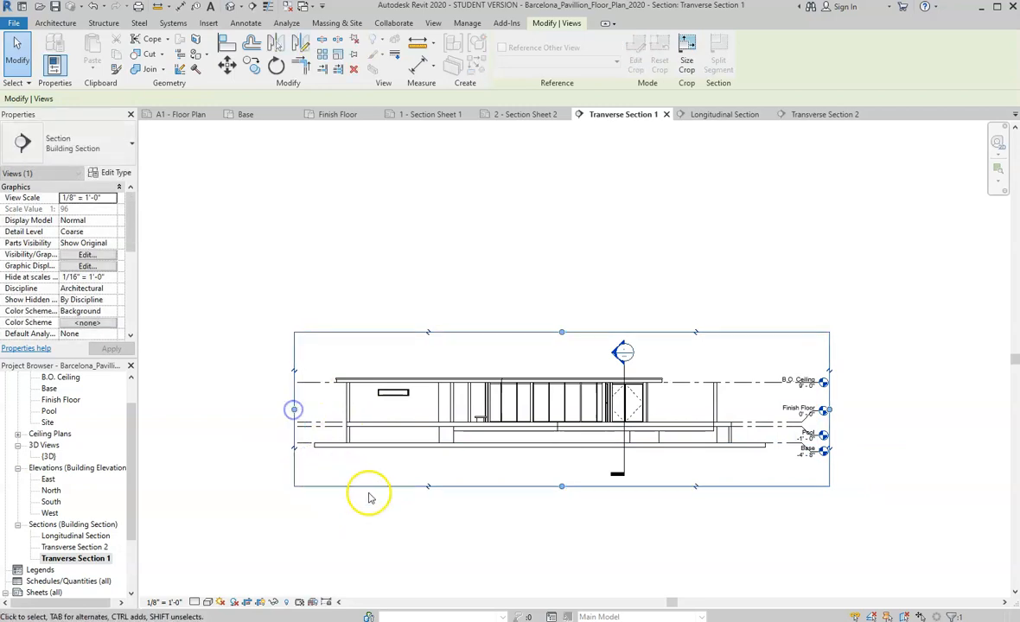
pyautogui.click(377, 528)
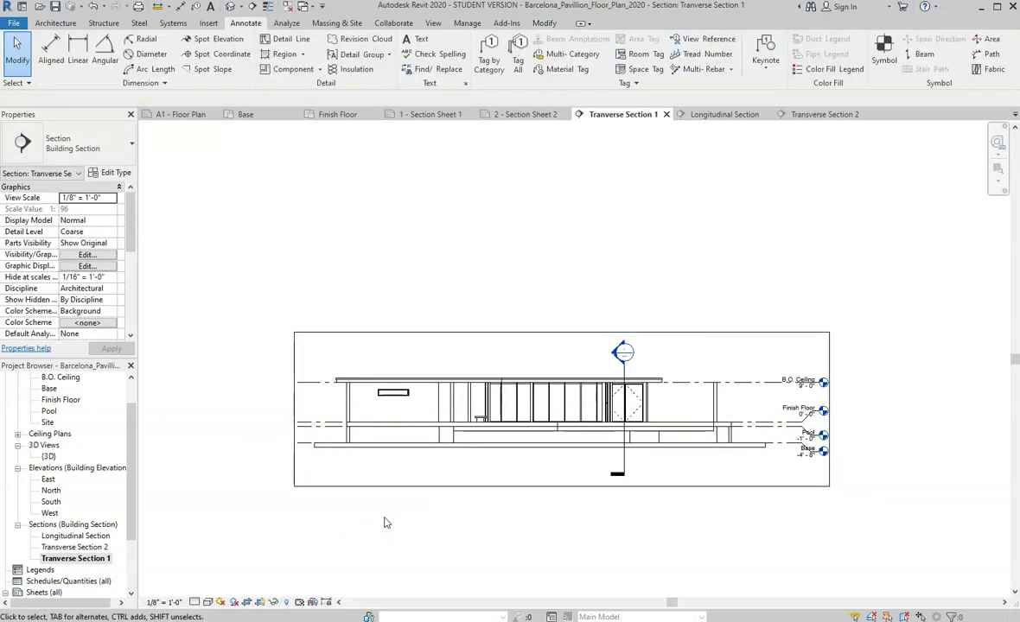
# Step: Lengthen the longitudinal section marker in Tranverse Section 1 slightly so its head and tail sit closer to the crop boundary
pyautogui.click(624, 366)
pyautogui.moveTo(625, 363); pyautogui.dragTo(625, 356)
pyautogui.moveTo(626, 478); pyautogui.dragTo(625, 482)
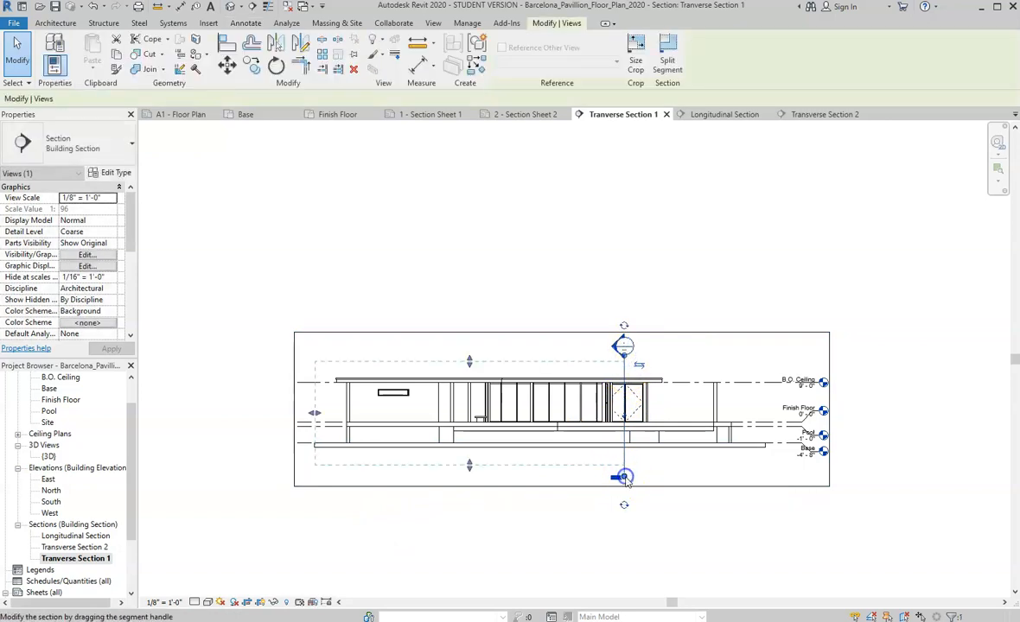
pyautogui.click(539, 499)
pyautogui.scroll(-2, 498, 406)
pyautogui.scroll(2, 448, 431)
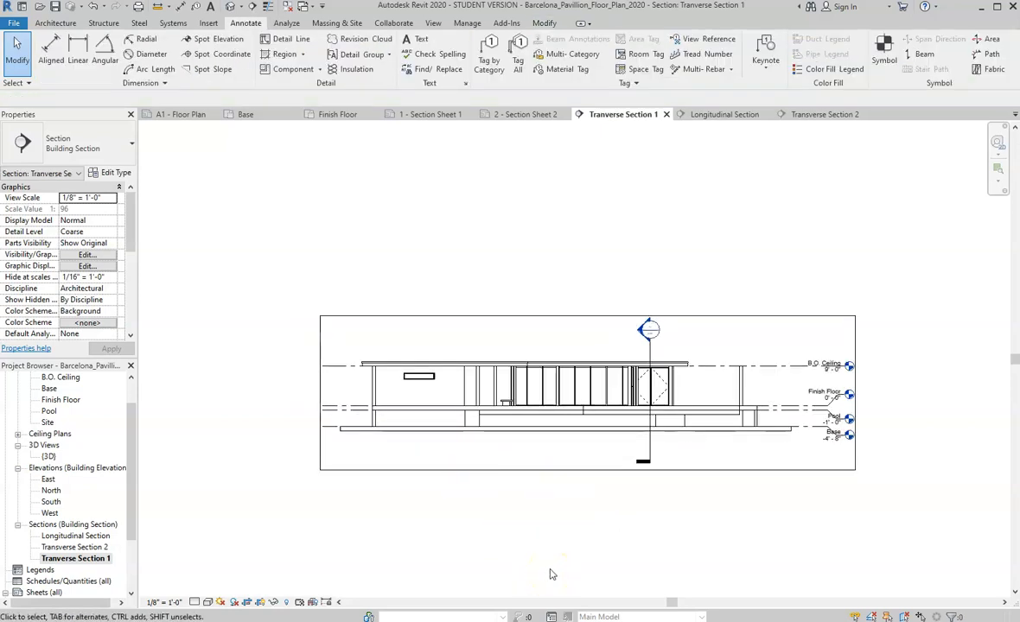
pyautogui.scroll(-1, 514, 459)
# Step: Open sheet 1 - Section Sheet 1 and place the Longitudinal Section view on it
pyautogui.scroll(-3, 108, 452)
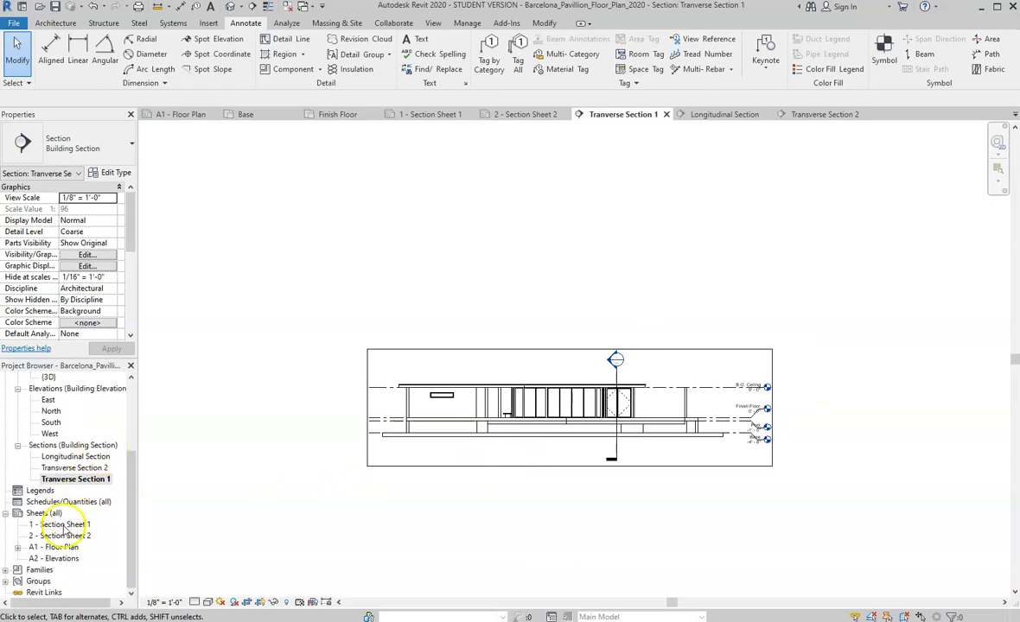
pyautogui.click(64, 525)
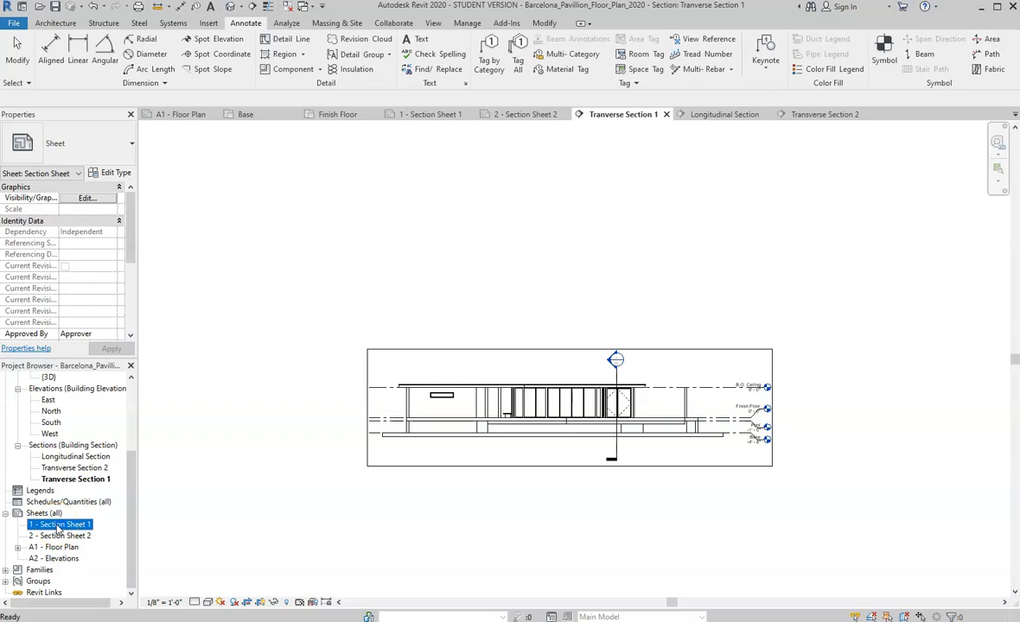
pyautogui.doubleClick(58, 525)
pyautogui.scroll(-2, 496, 389)
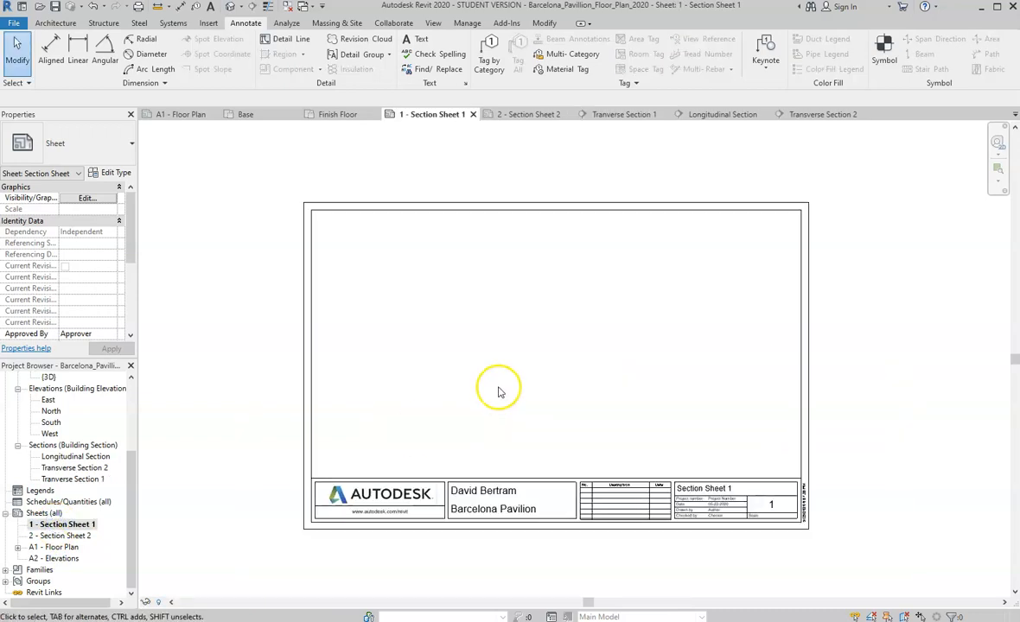
pyautogui.click(69, 456)
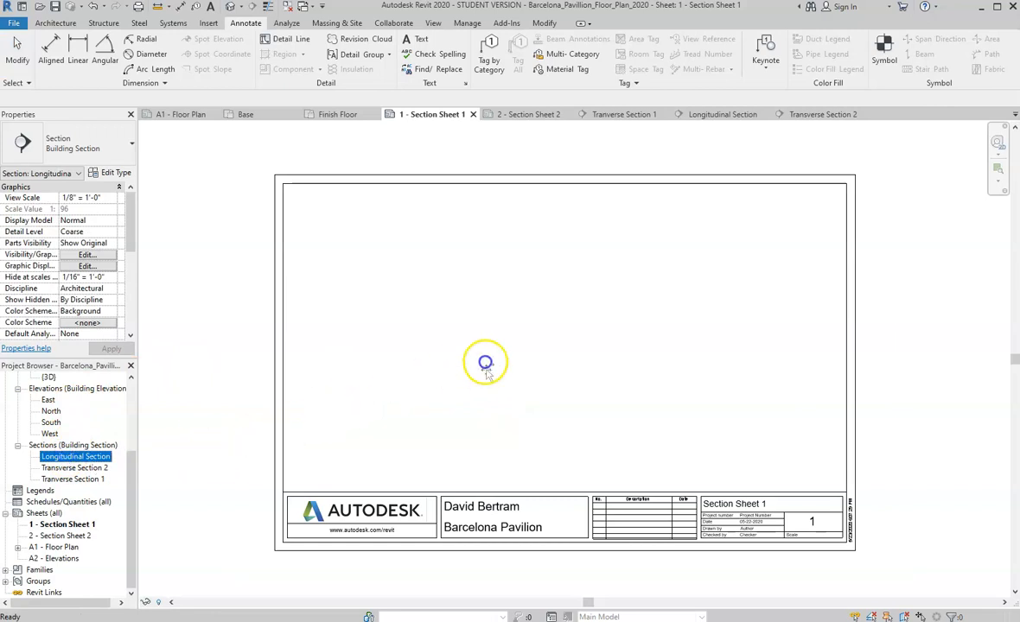
pyautogui.moveTo(485, 363); pyautogui.dragTo(489, 368)
pyautogui.scroll(-3, 533, 370)
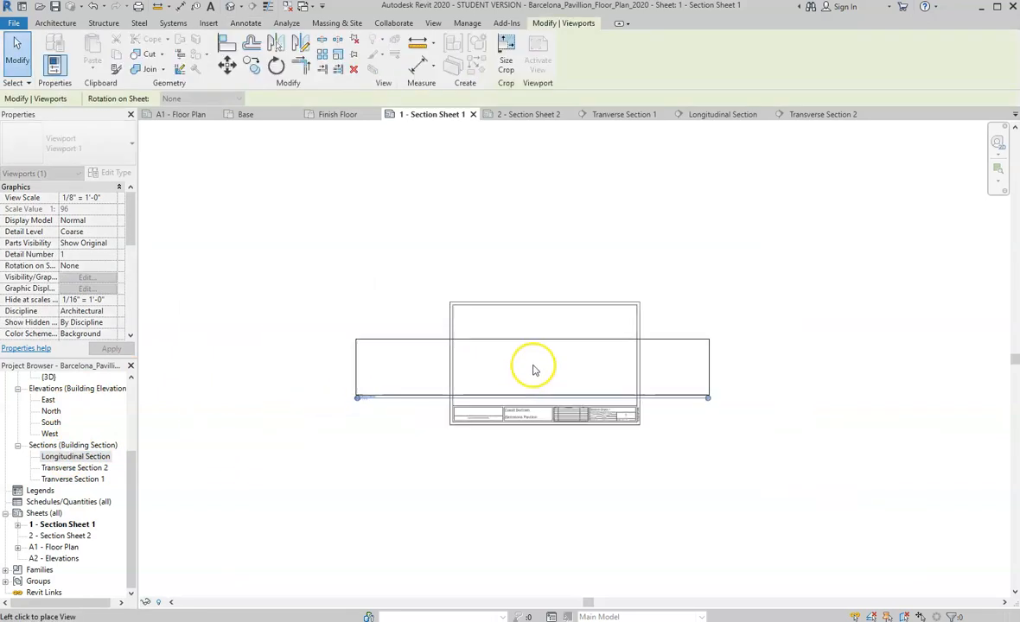
pyautogui.scroll(2, 533, 370)
pyautogui.click(537, 355)
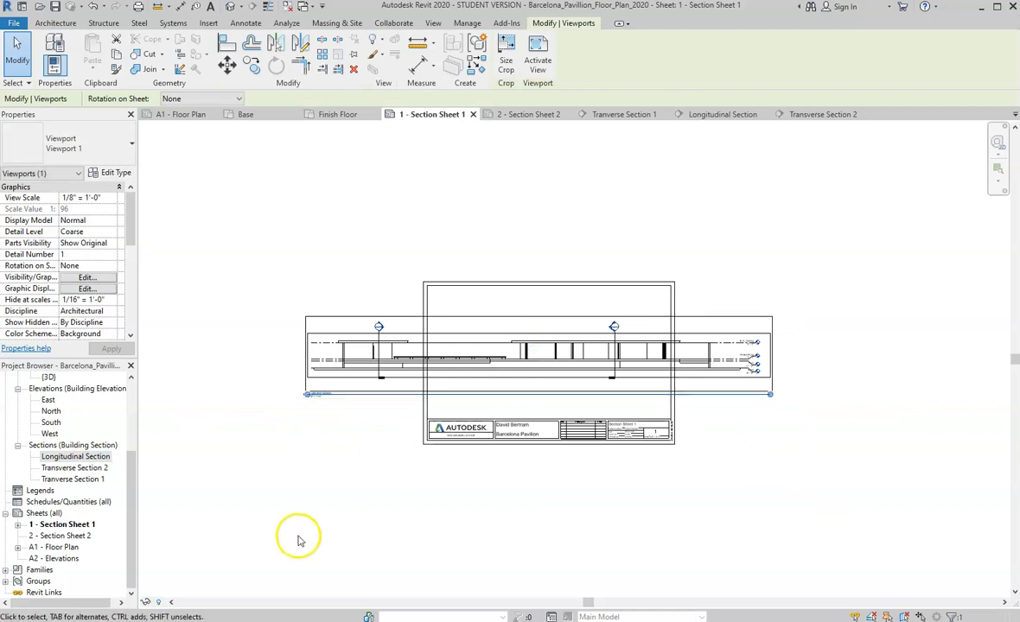
# Step: Activate the Longitudinal Section viewport on the sheet and set its view scale to 1/16" = 1'-0"
pyautogui.rightClick(529, 370)
pyautogui.click(577, 113)
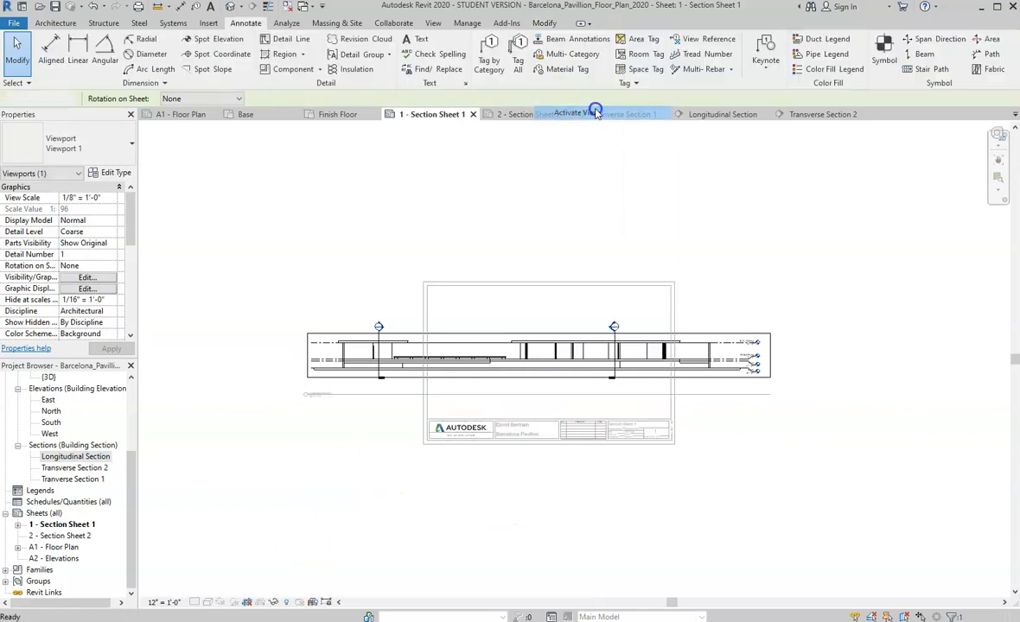
pyautogui.click(174, 602)
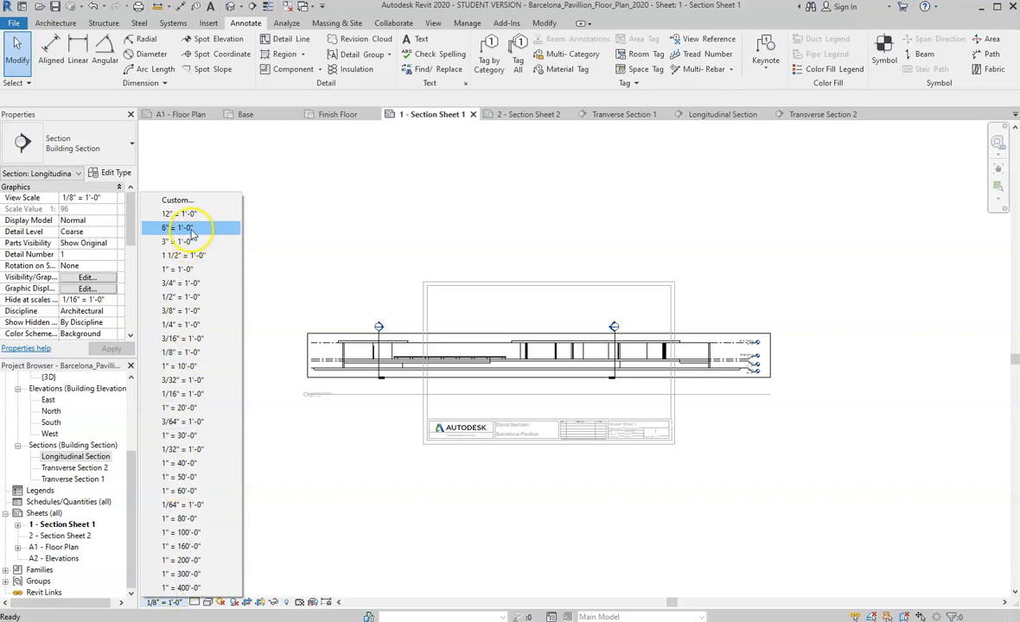
pyautogui.click(176, 396)
pyautogui.scroll(2, 523, 336)
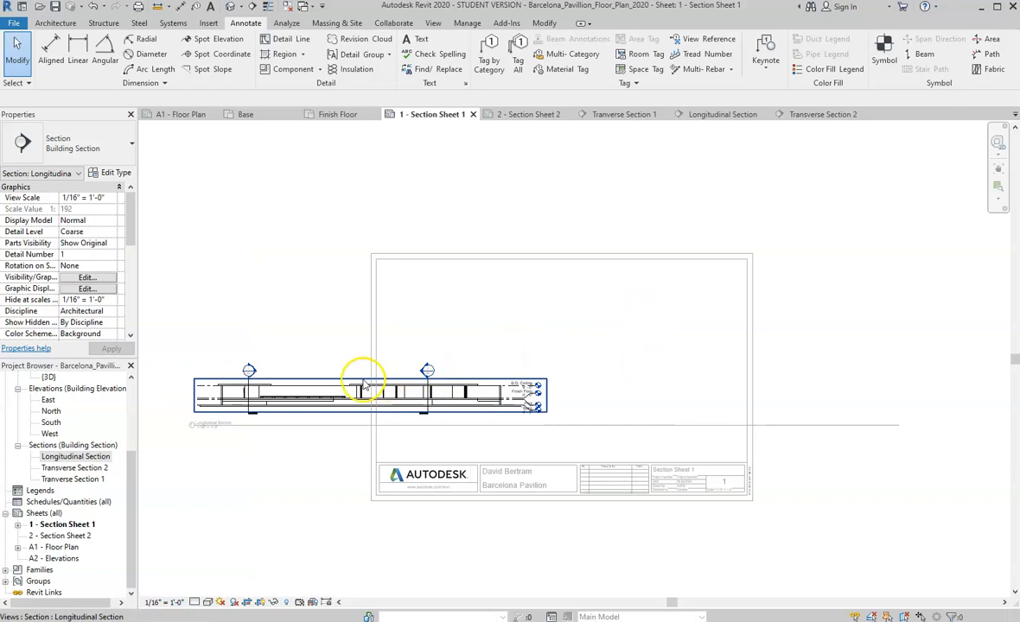
# Step: Try to reposition the activated longitudinal section by moving its crop region into the upper part of the sheet
pyautogui.click(347, 383)
pyautogui.moveTo(398, 358); pyautogui.dragTo(543, 287)
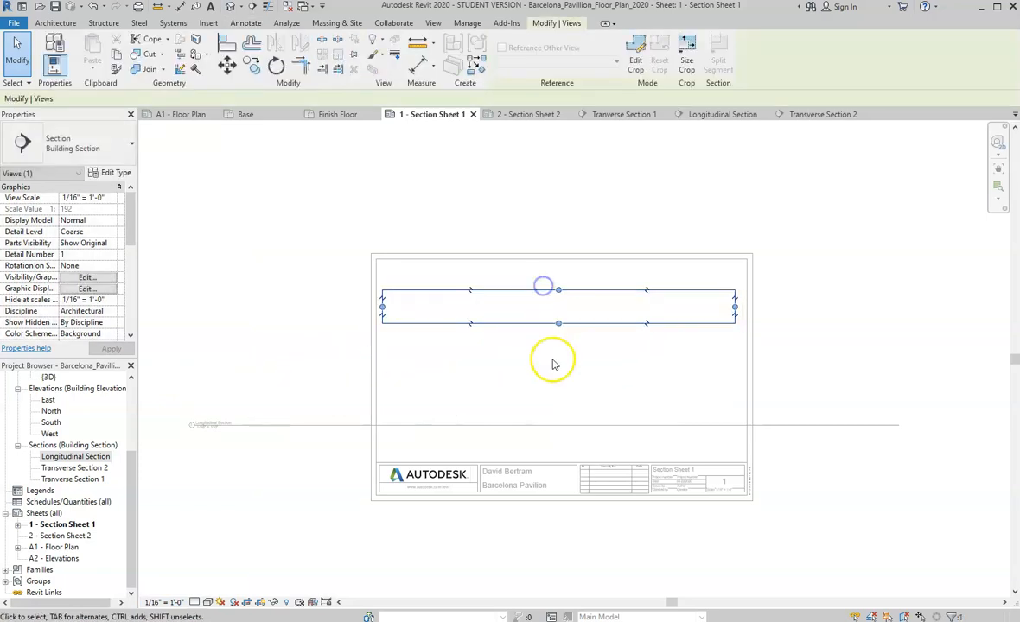
pyautogui.click(539, 367)
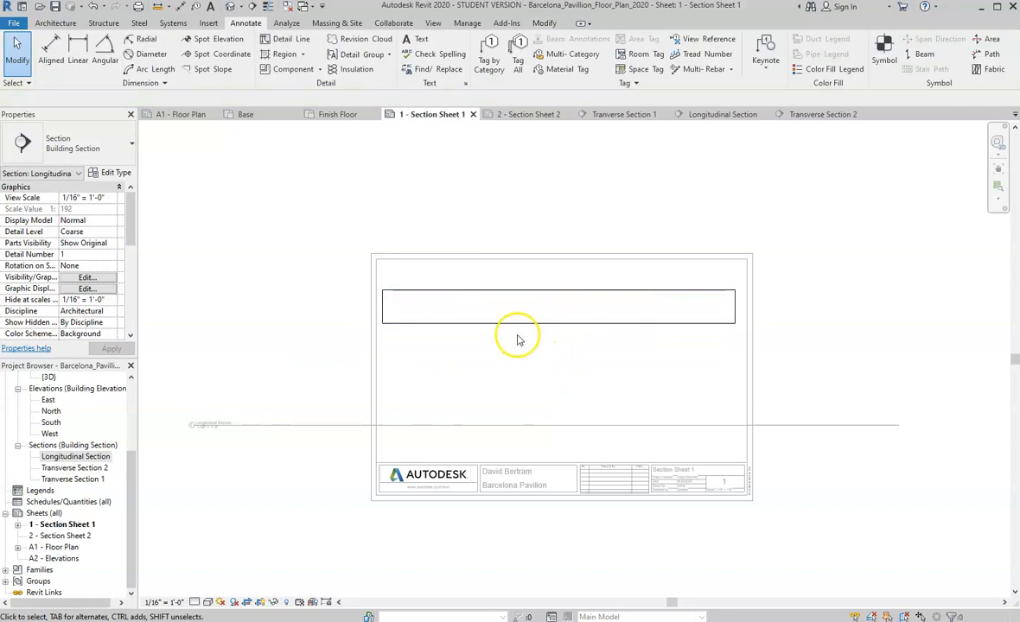
# Step: Undo the last crop region move and deactivate the Longitudinal Section view on the sheet
pyautogui.click(93, 7)
pyautogui.scroll(-2, 501, 353)
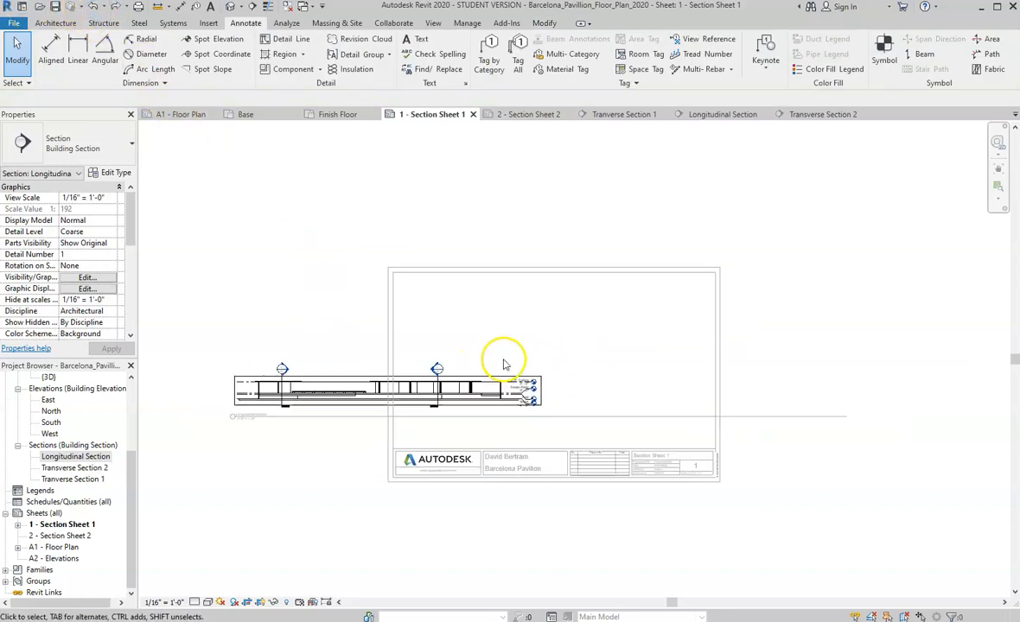
pyautogui.rightClick(342, 391)
pyautogui.click(395, 133)
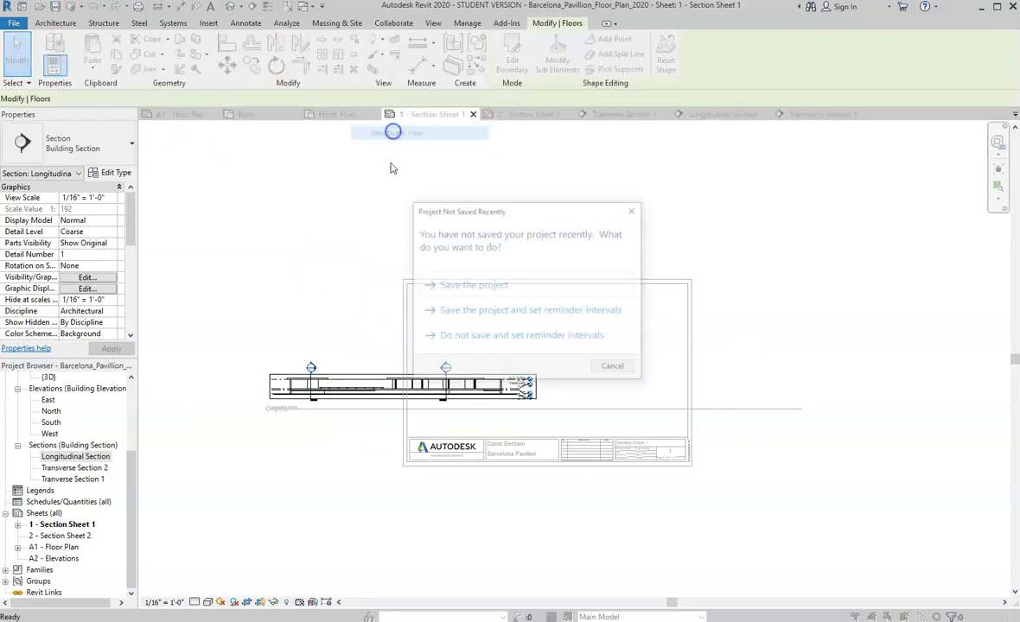
# Step: Save the project and move the Longitudinal Section viewport inside the upper part of Section Sheet 1's title block
pyautogui.click(471, 286)
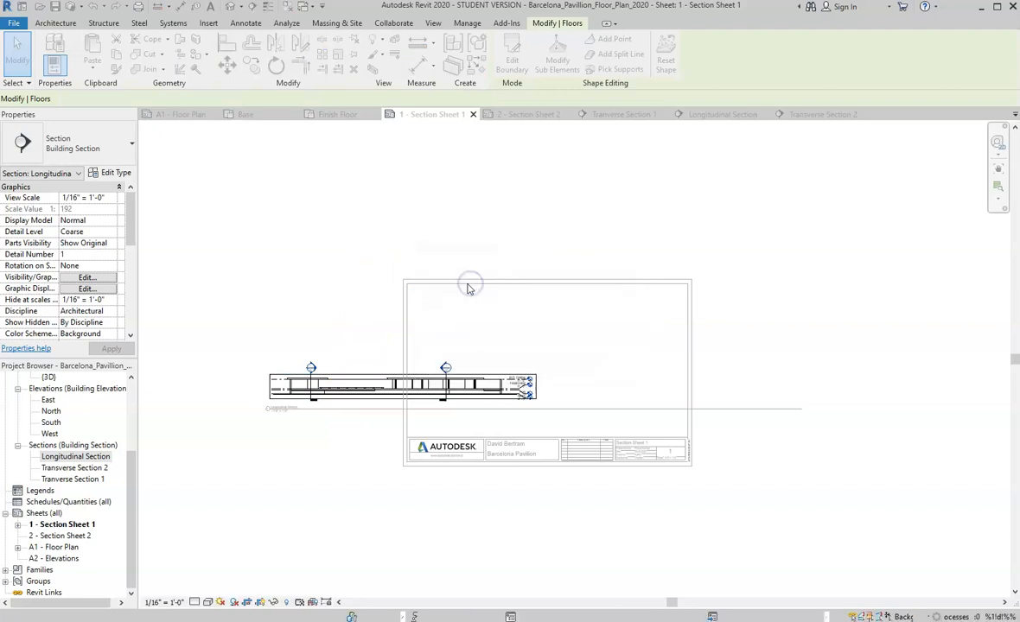
pyautogui.click(365, 367)
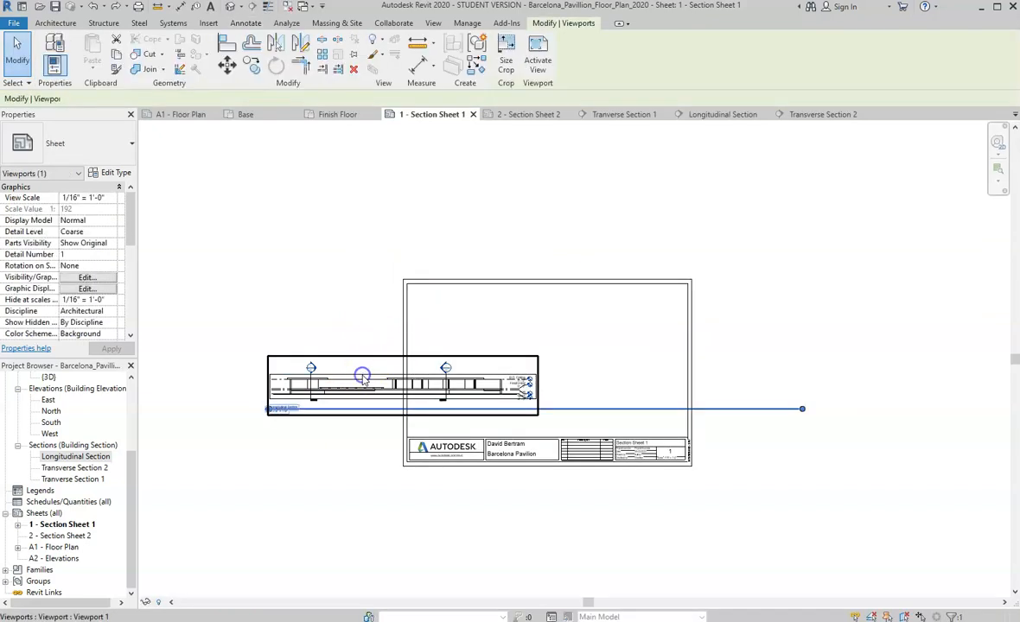
pyautogui.moveTo(366, 355)
pyautogui.mouseDown()
pyautogui.moveTo(449, 313)
pyautogui.moveTo(510, 298)
pyautogui.mouseUp()
pyautogui.click(524, 405)
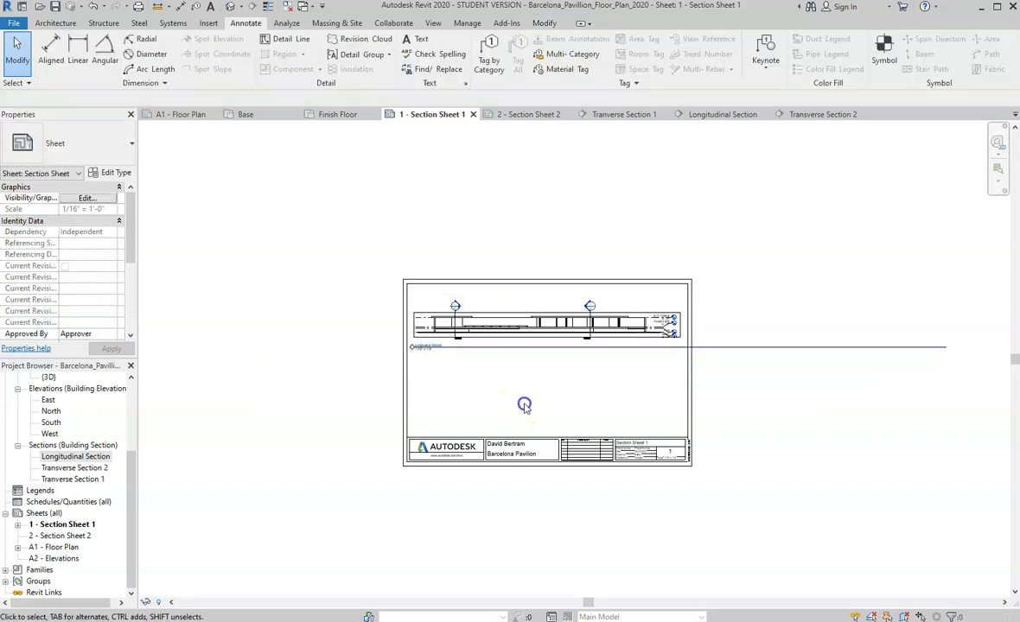
pyautogui.scroll(2, 612, 361)
pyautogui.scroll(-1, 469, 391)
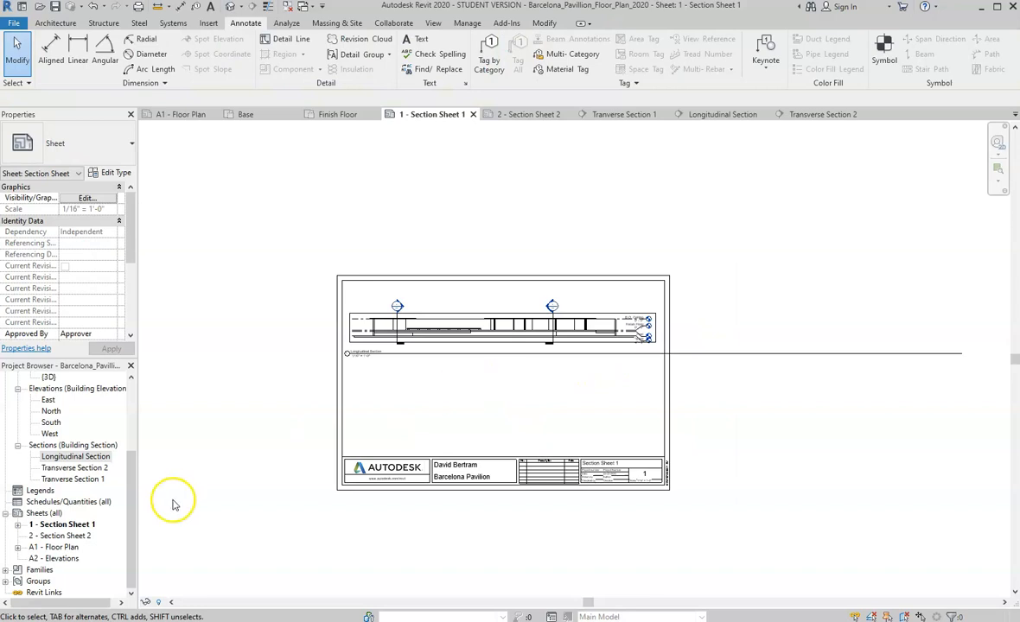
# Step: Delete the sheet 2 - Section Sheet 2 from the project
pyautogui.click(81, 537)
pyautogui.rightClick(81, 537)
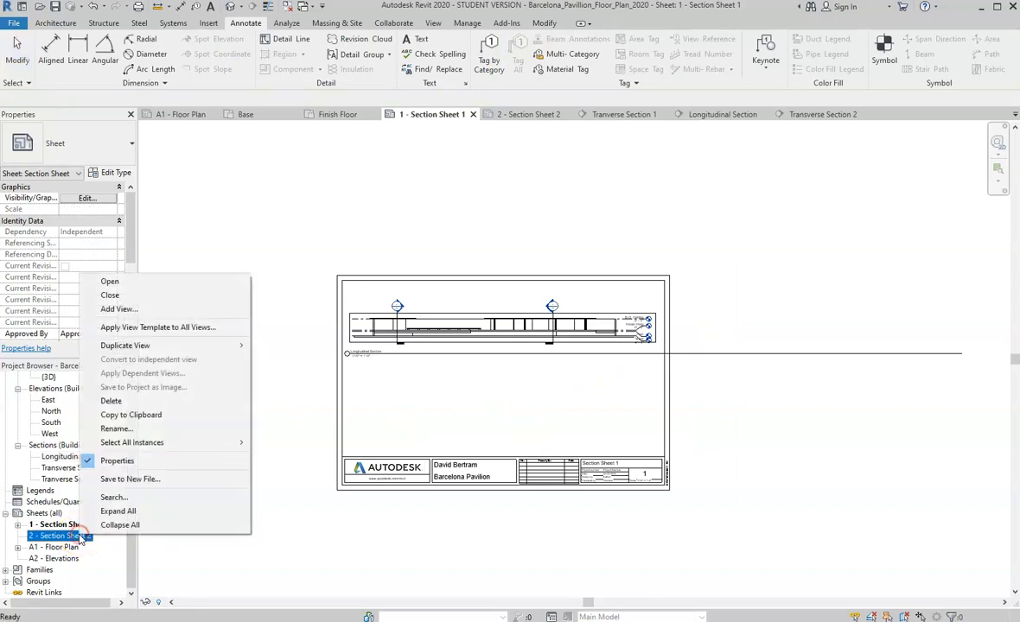
pyautogui.click(129, 402)
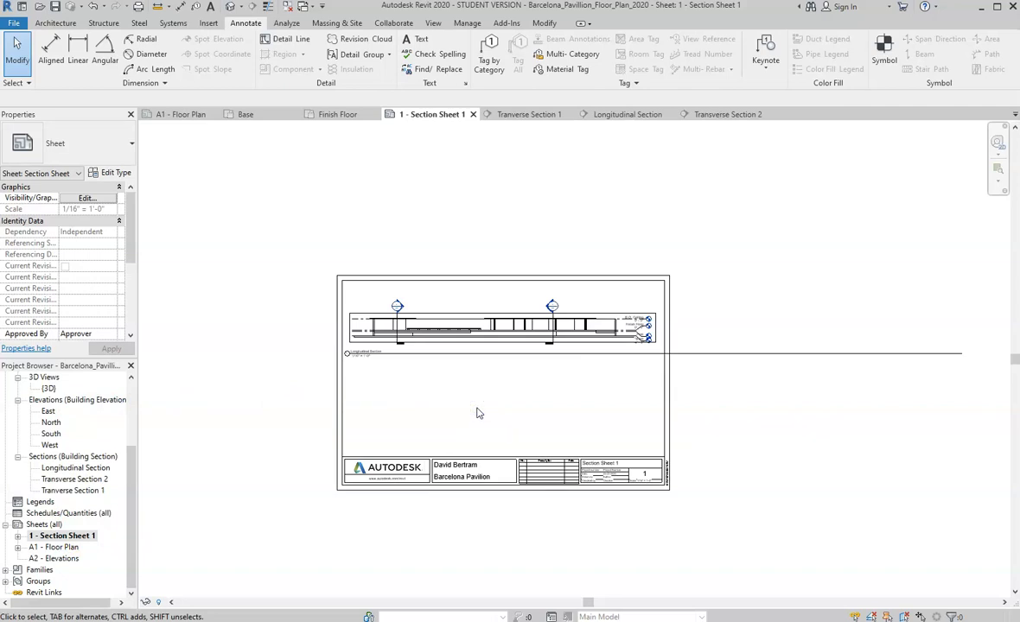
# Step: Place the Transverse Section 2 view on Section Sheet 1 below the longitudinal section
pyautogui.click(60, 480)
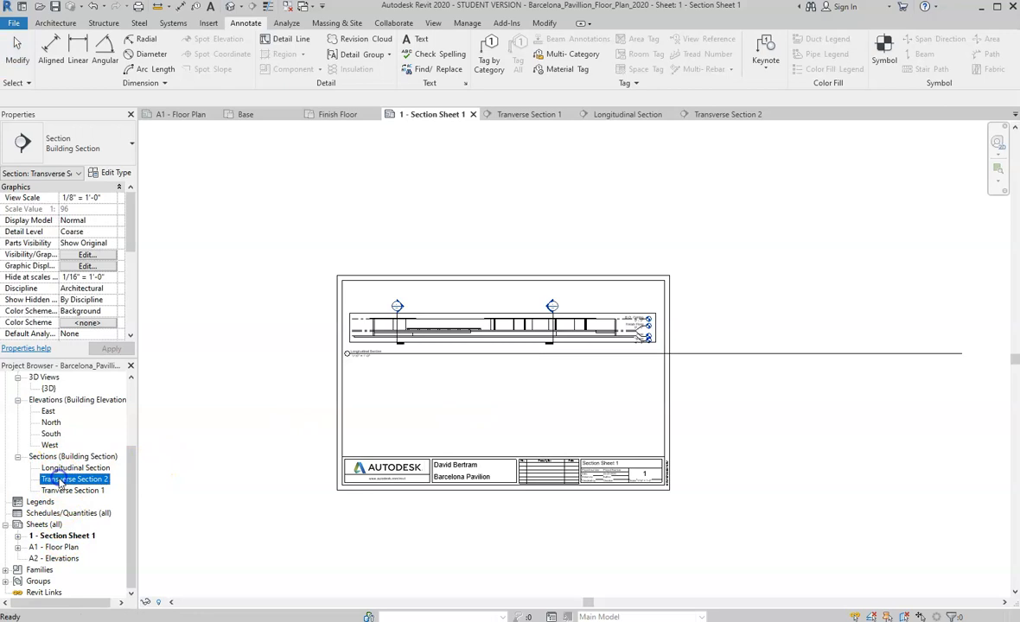
pyautogui.moveTo(383, 416); pyautogui.dragTo(396, 412)
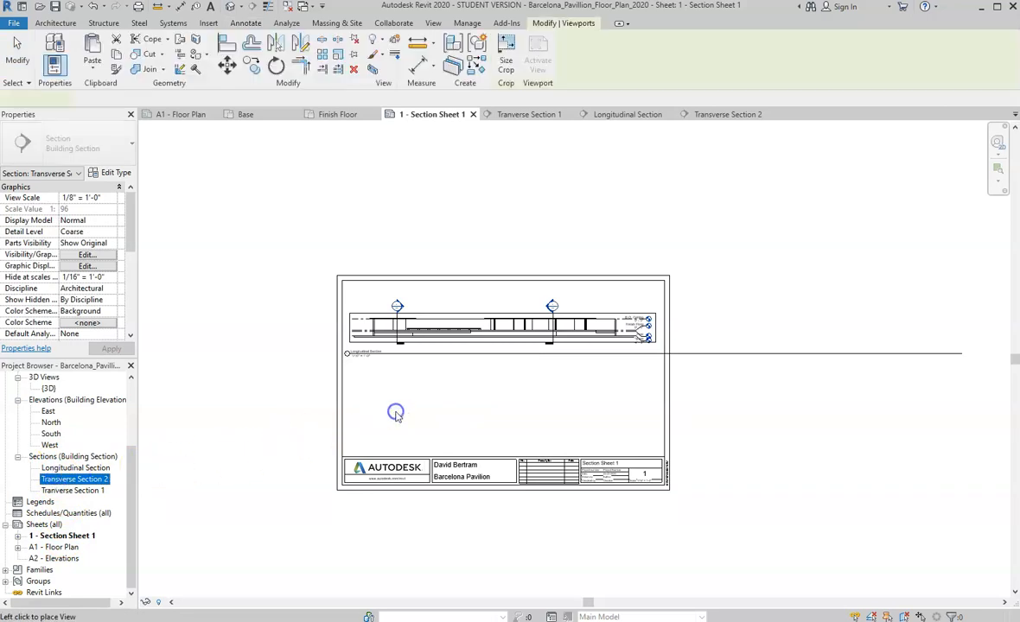
pyautogui.click(396, 417)
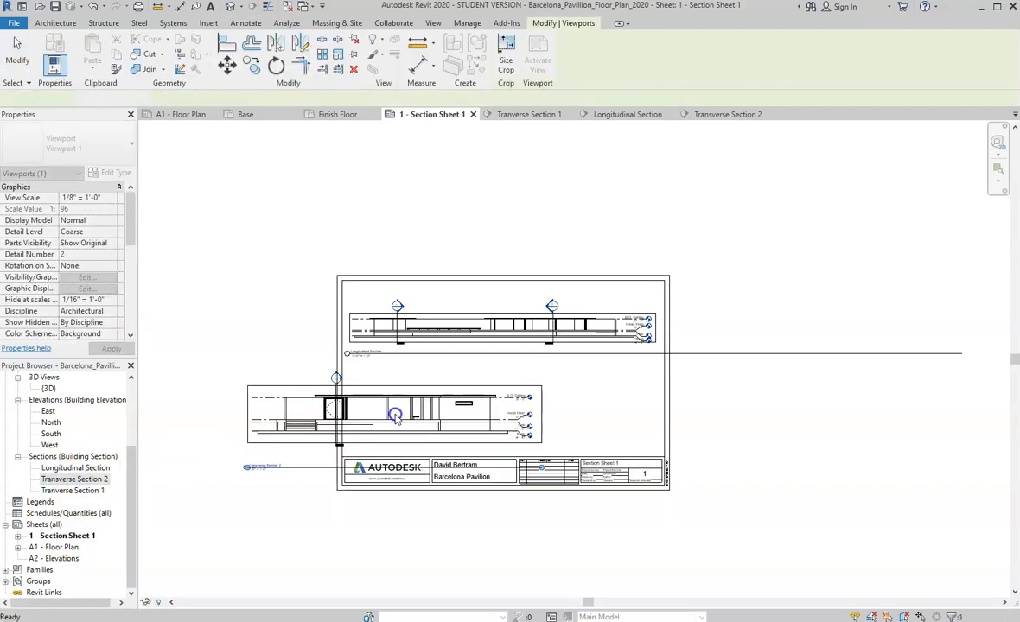
# Step: Activate the Transverse Section 2 viewport, set its view scale to 1/16" = 1'-0" and deactivate it
pyautogui.rightClick(353, 399)
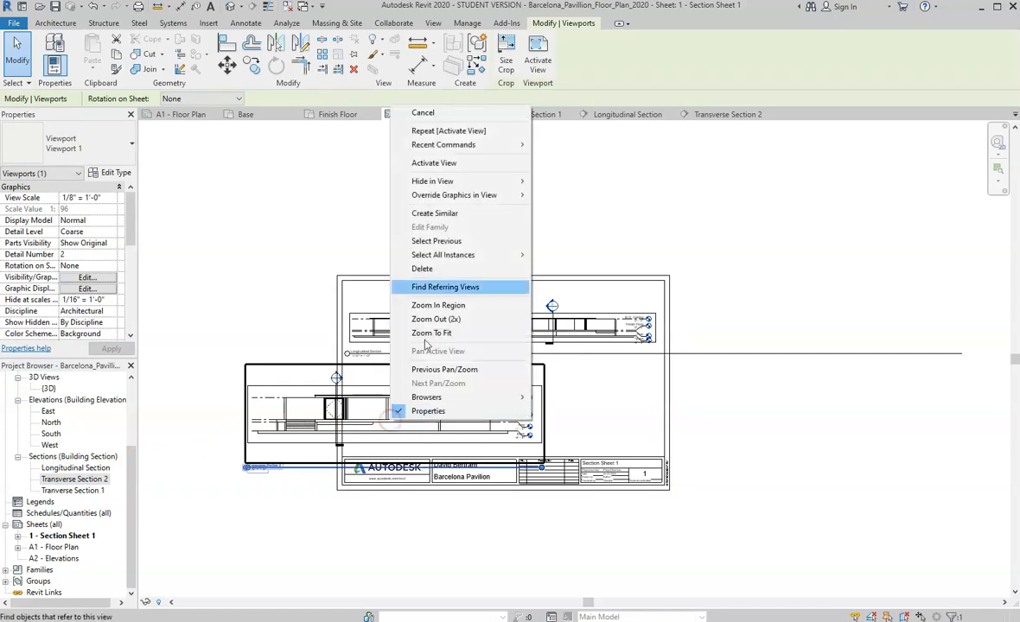
pyautogui.click(469, 163)
pyautogui.click(164, 602)
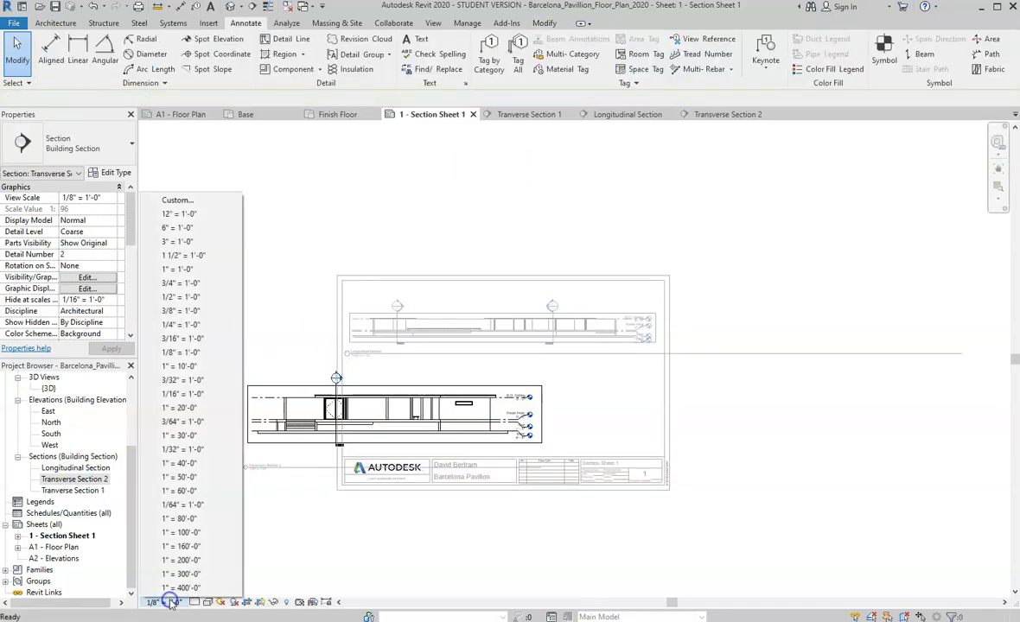
pyautogui.click(192, 396)
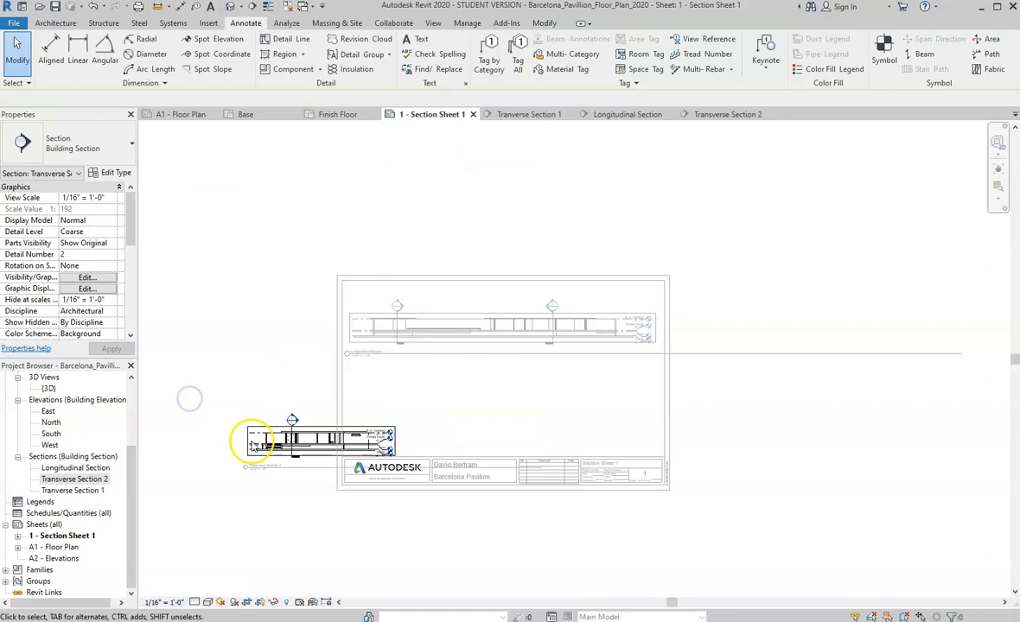
pyautogui.rightClick(290, 442)
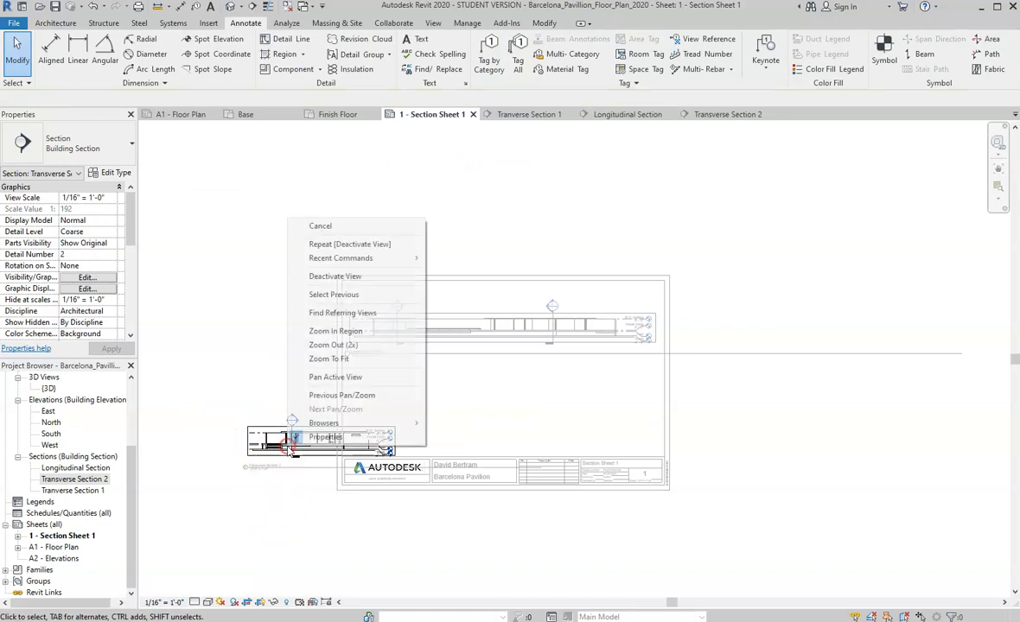
pyautogui.click(335, 276)
# Step: Move the Transverse Section 2 viewport into the sheet's lower left area, just above the title block information
pyautogui.click(280, 475)
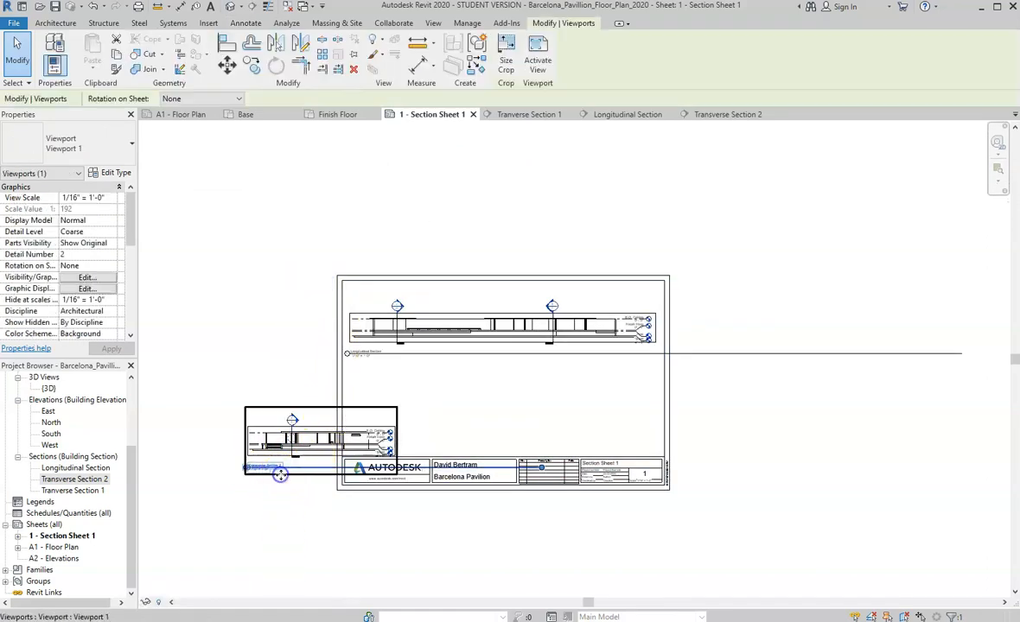
pyautogui.moveTo(283, 477); pyautogui.dragTo(393, 445)
pyautogui.click(361, 562)
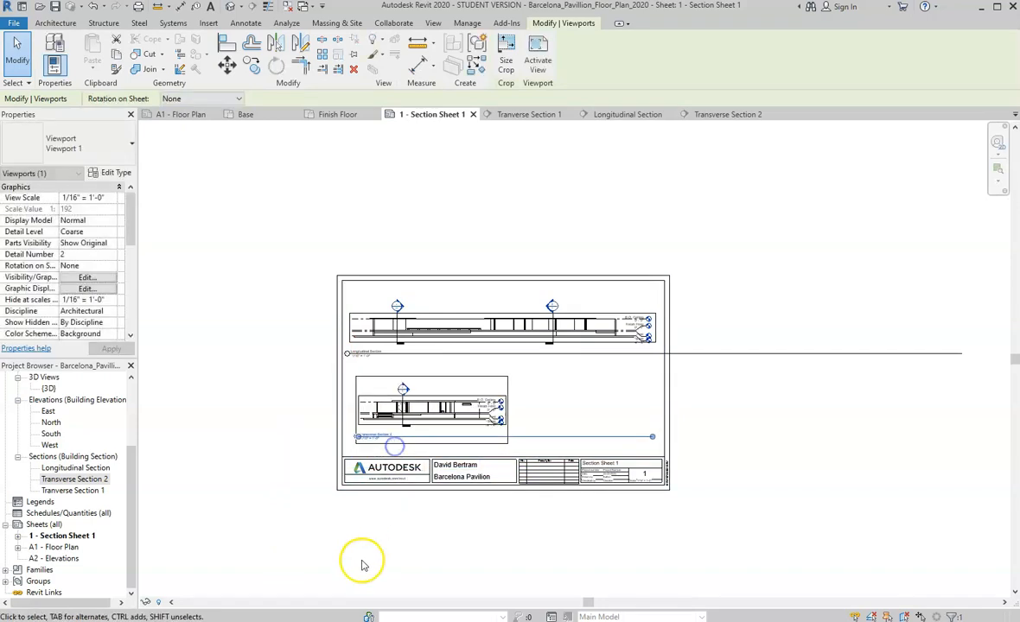
# Step: Place the Tranverse Section 1 view on Section Sheet 1 and set its view scale to 1/16" = 1'-0"
pyautogui.click(73, 490)
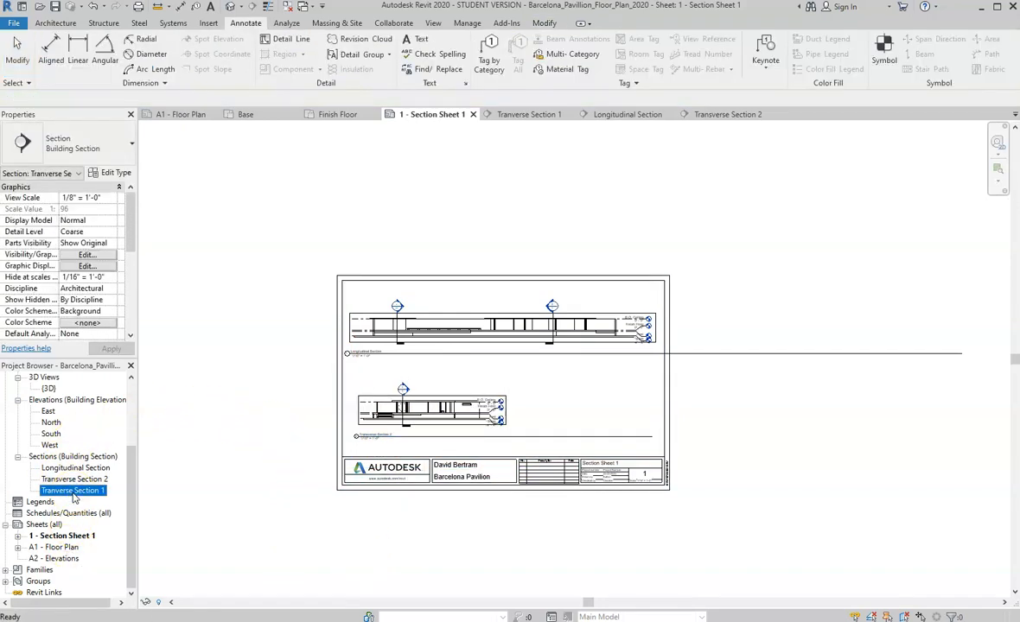
pyautogui.click(592, 416)
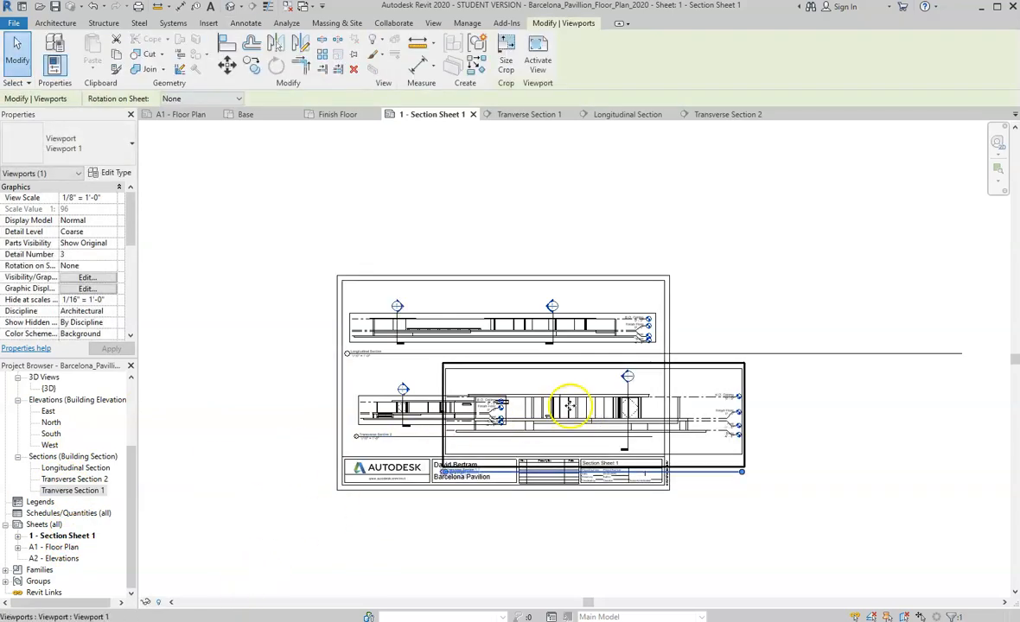
pyautogui.rightClick(570, 403)
pyautogui.click(615, 147)
pyautogui.click(164, 602)
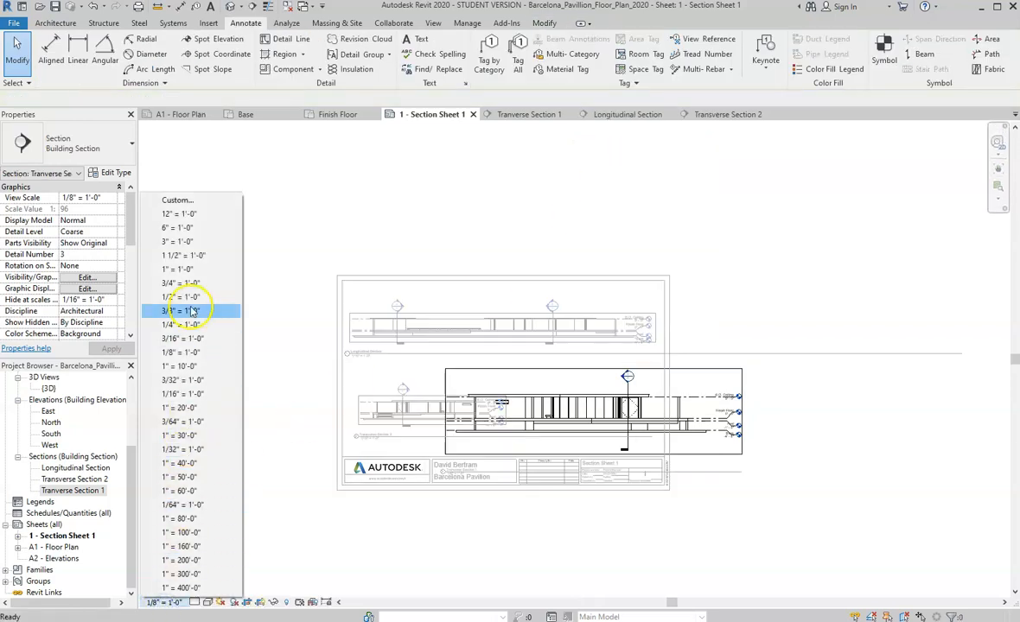
pyautogui.click(184, 393)
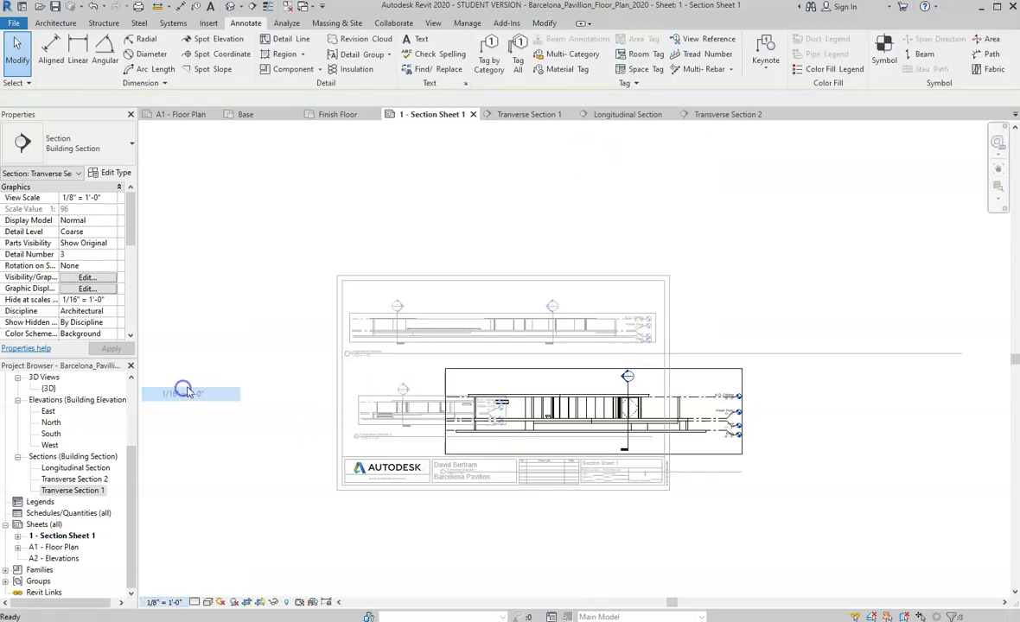
pyautogui.rightClick(567, 435)
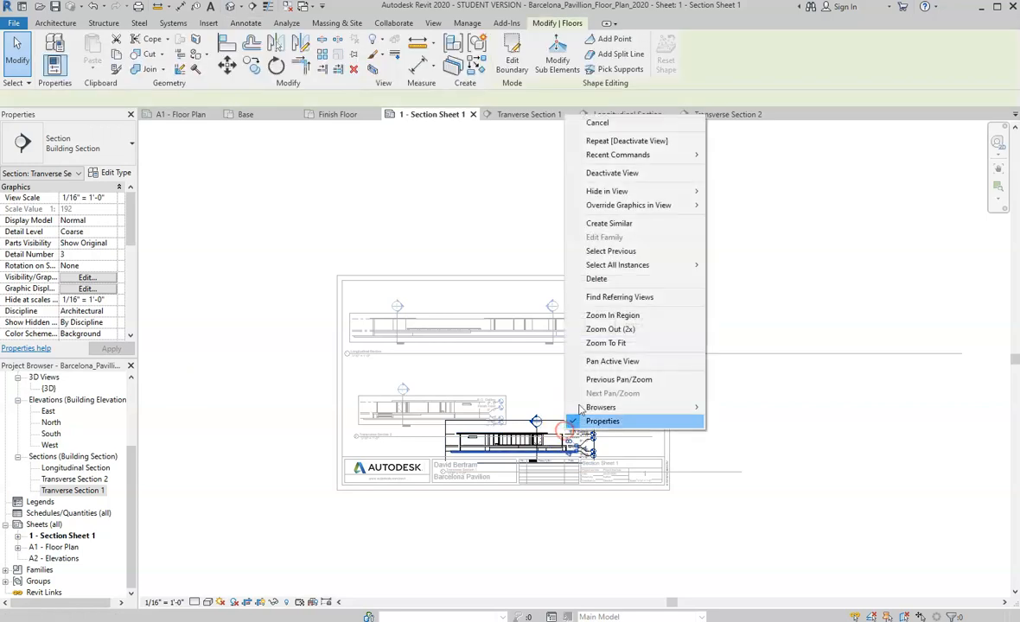
pyautogui.click(611, 173)
# Step: Move the Tranverse Section 1 viewport beside Transverse Section 2 in the lower right of the sheet
pyautogui.click(571, 422)
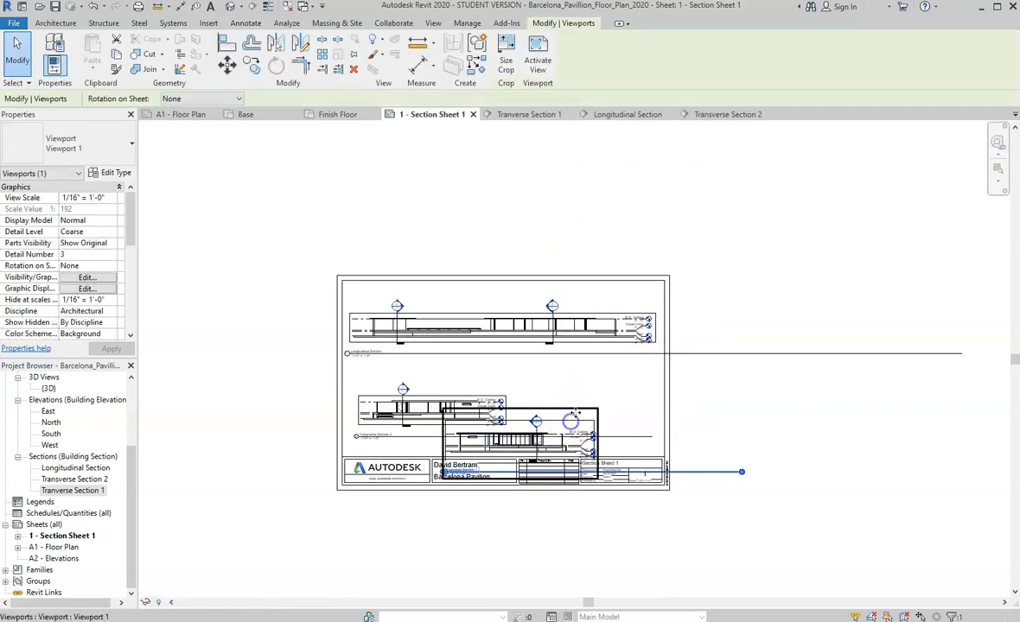
pyautogui.moveTo(603, 398); pyautogui.dragTo(667, 365)
pyautogui.click(592, 351)
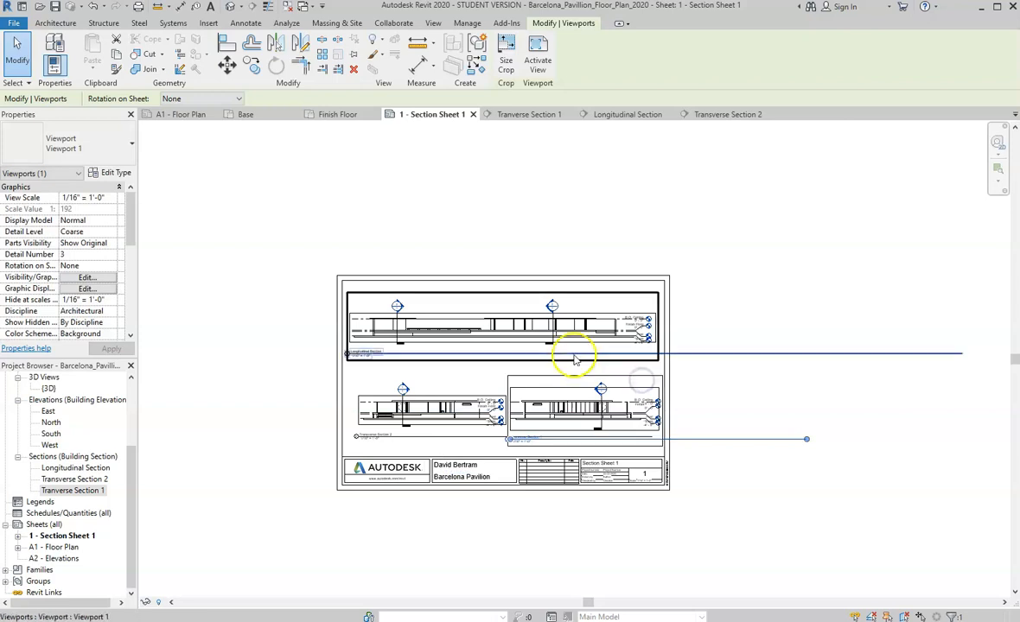
pyautogui.scroll(3, 553, 345)
pyautogui.click(407, 437)
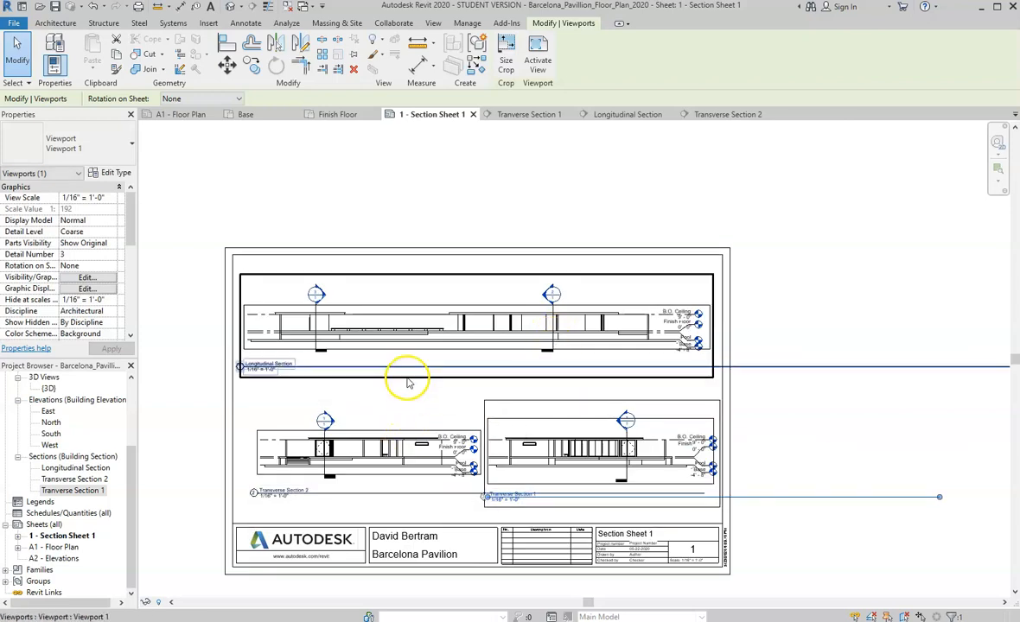
pyautogui.click(409, 381)
pyautogui.scroll(-2, 403, 388)
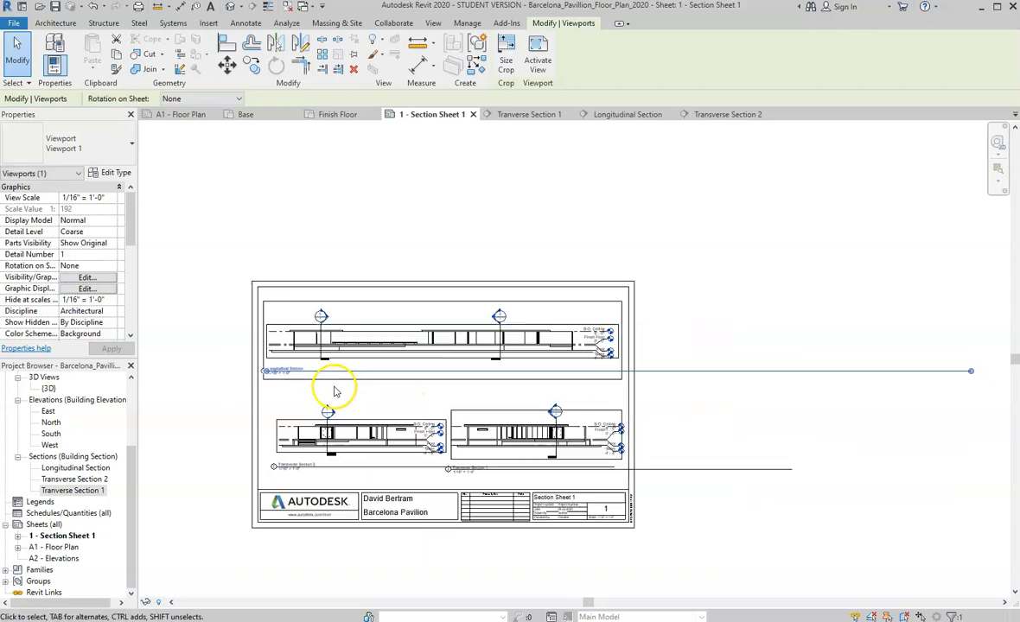
pyautogui.rightClick(406, 381)
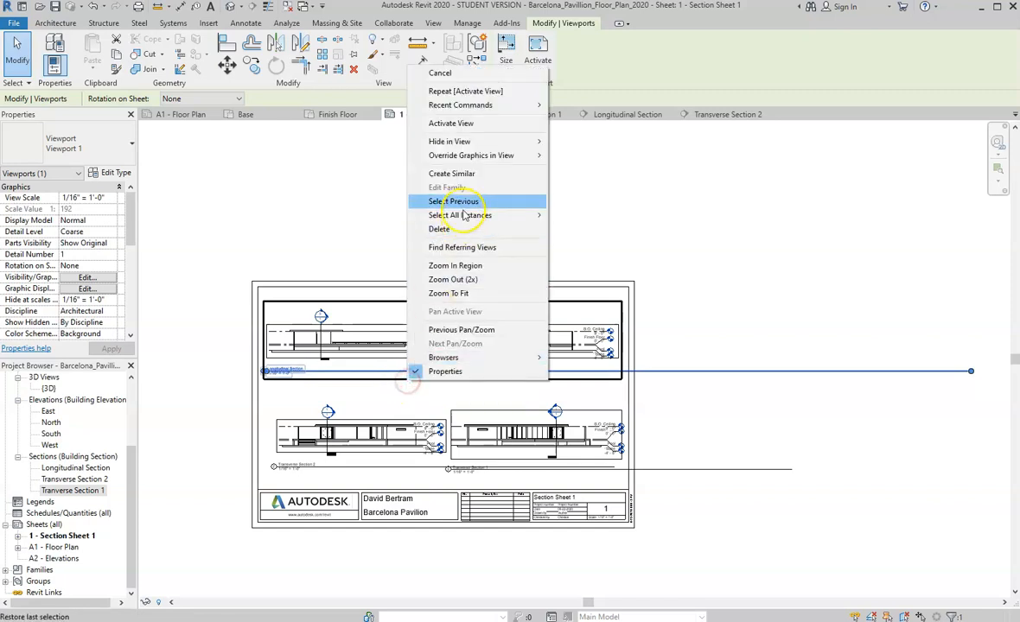
pyautogui.click(462, 123)
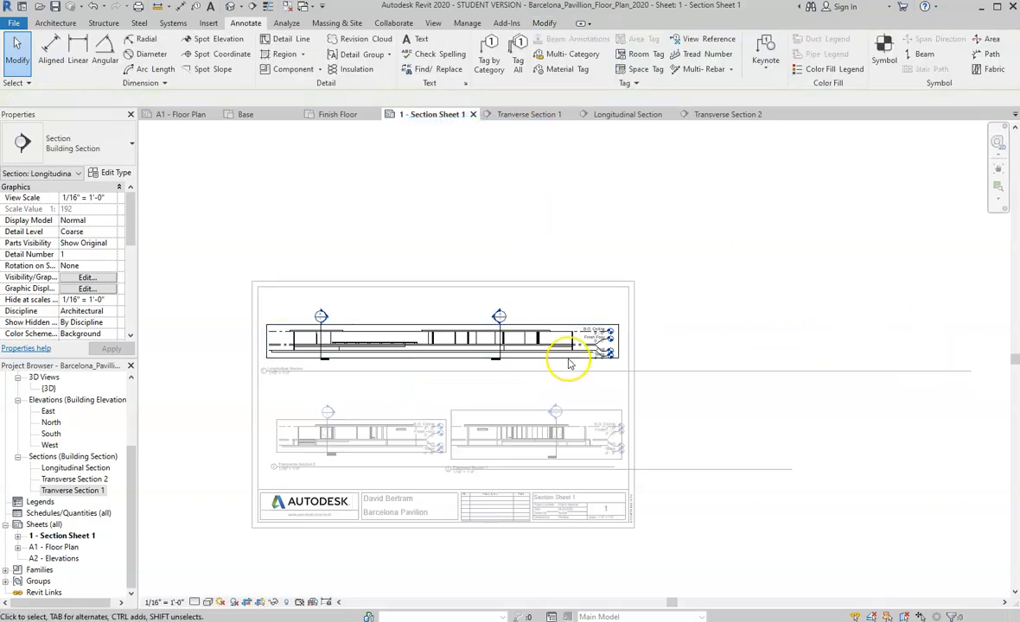
pyautogui.rightClick(469, 340)
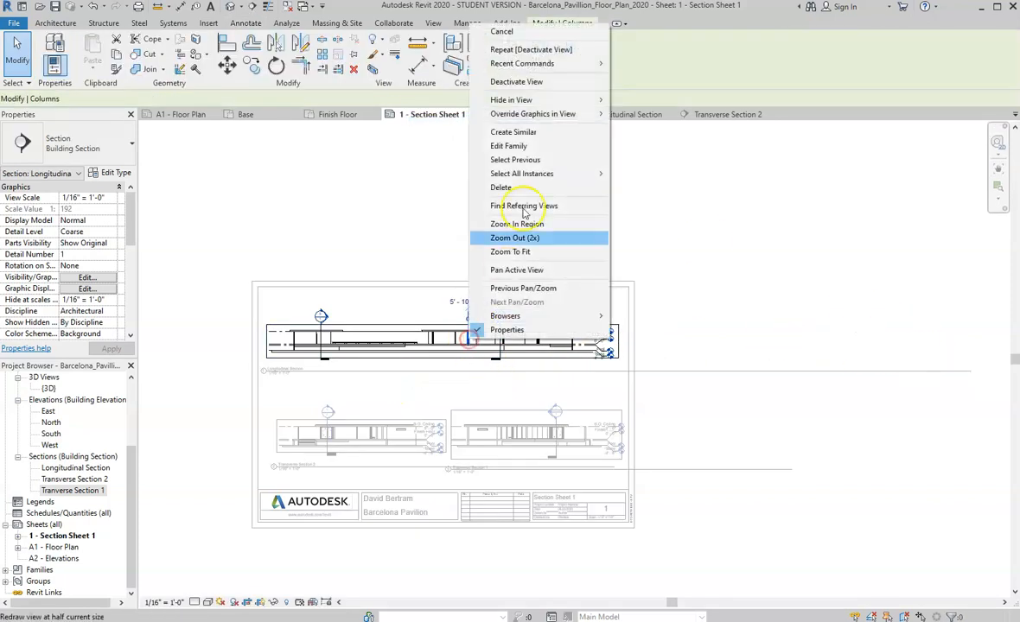
pyautogui.click(529, 86)
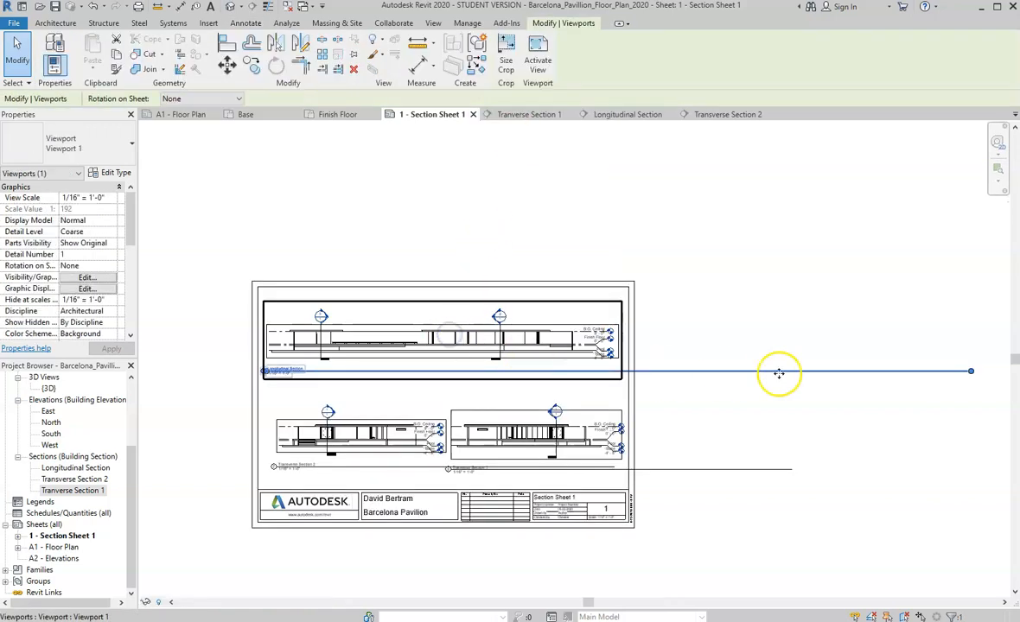
# Step: Shorten the Longitudinal Section viewport's title line so it extends only slightly past the title text
pyautogui.moveTo(965, 372); pyautogui.dragTo(436, 372)
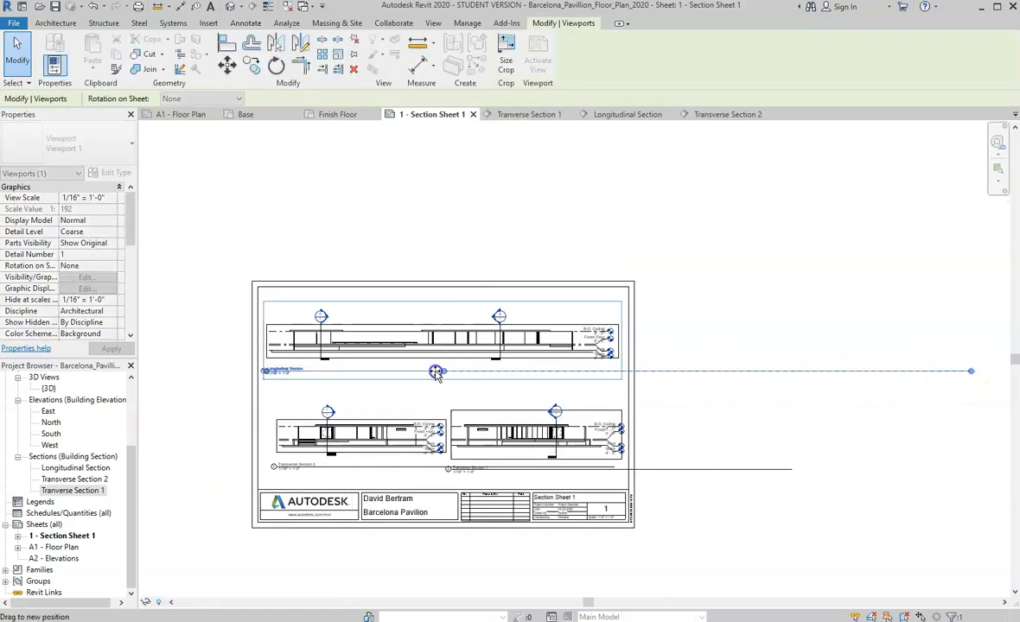
pyautogui.moveTo(334, 373); pyautogui.dragTo(328, 373)
pyautogui.click(195, 412)
# Step: Shorten the title lines of the Transverse Section 2 and Tranverse Section 1 viewports to just past their title text
pyautogui.click(351, 464)
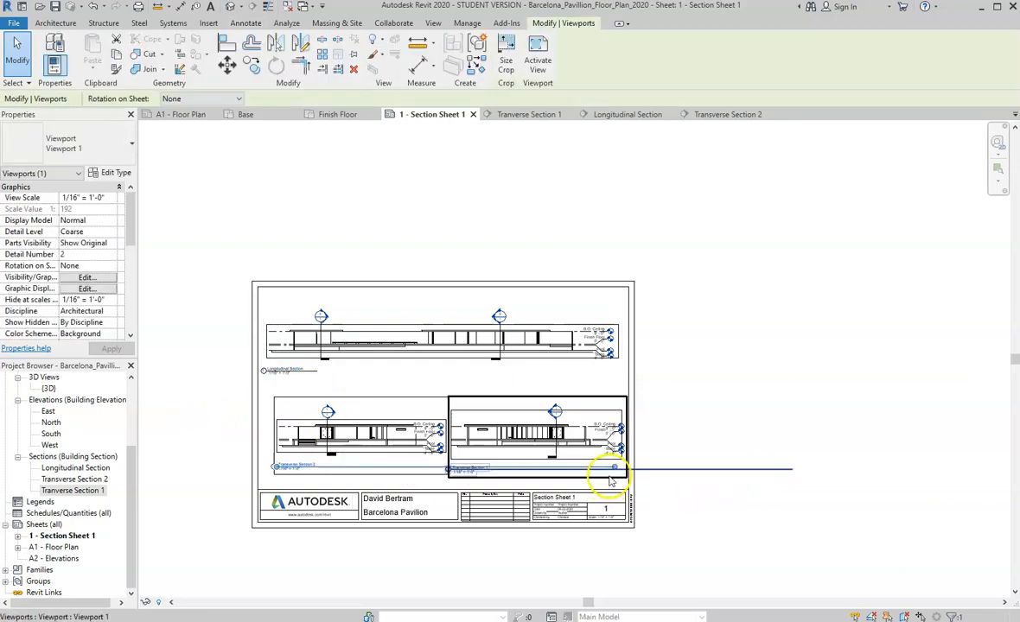
pyautogui.moveTo(614, 471); pyautogui.dragTo(453, 468)
pyautogui.moveTo(361, 467); pyautogui.dragTo(332, 466)
pyautogui.click(494, 459)
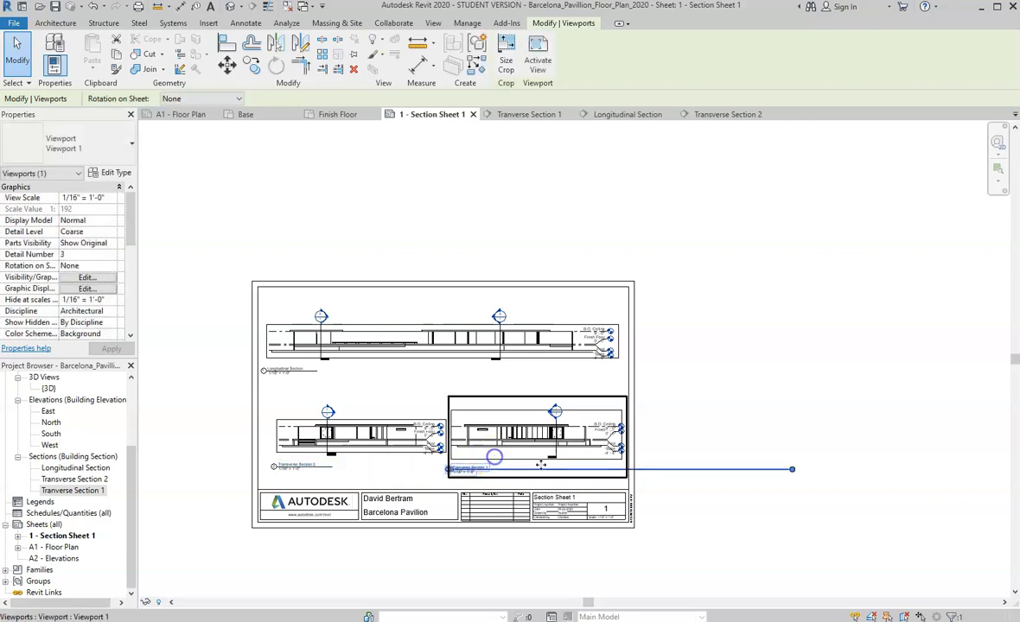
pyautogui.moveTo(791, 469); pyautogui.dragTo(498, 472)
pyautogui.click(679, 513)
# Step: Activate the Longitudinal Section viewport on the sheet, hide its crop boundary element in the view, and deactivate the view
pyautogui.scroll(2, 433, 520)
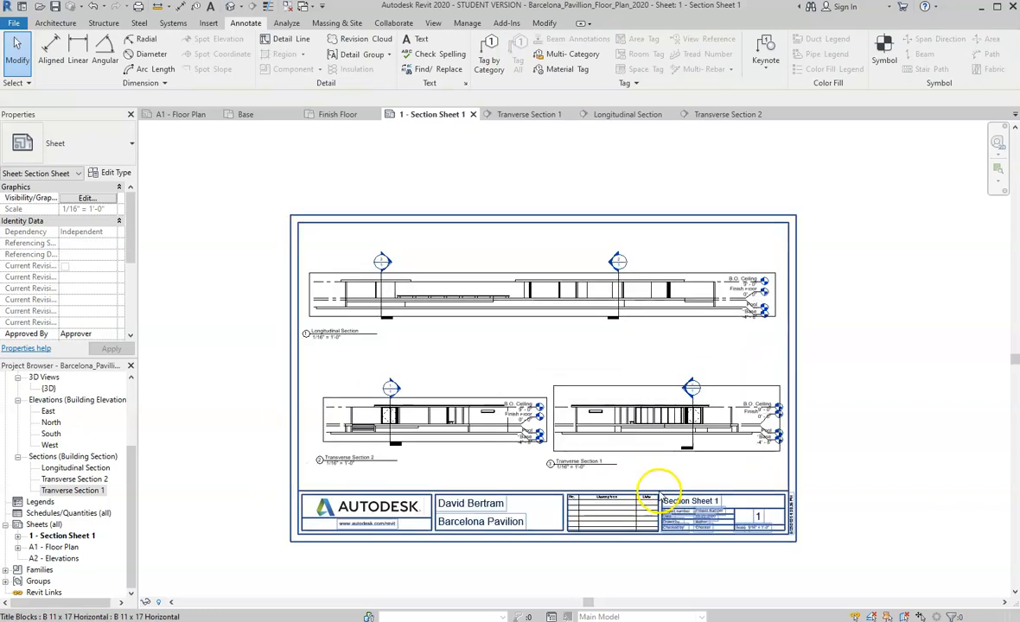
pyautogui.scroll(1, 605, 454)
pyautogui.click(537, 309)
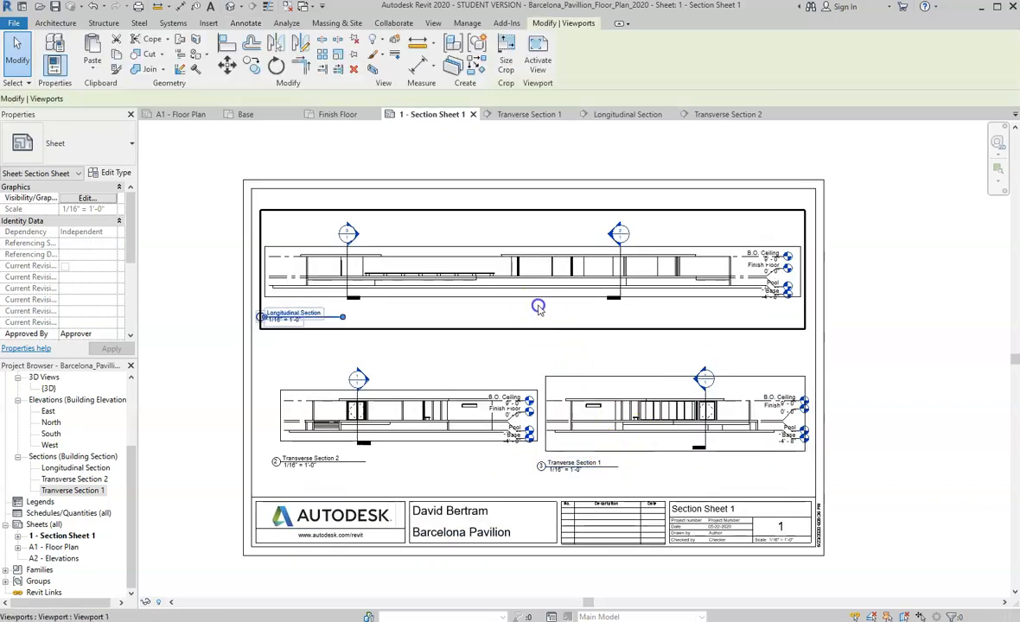
pyautogui.rightClick(537, 309)
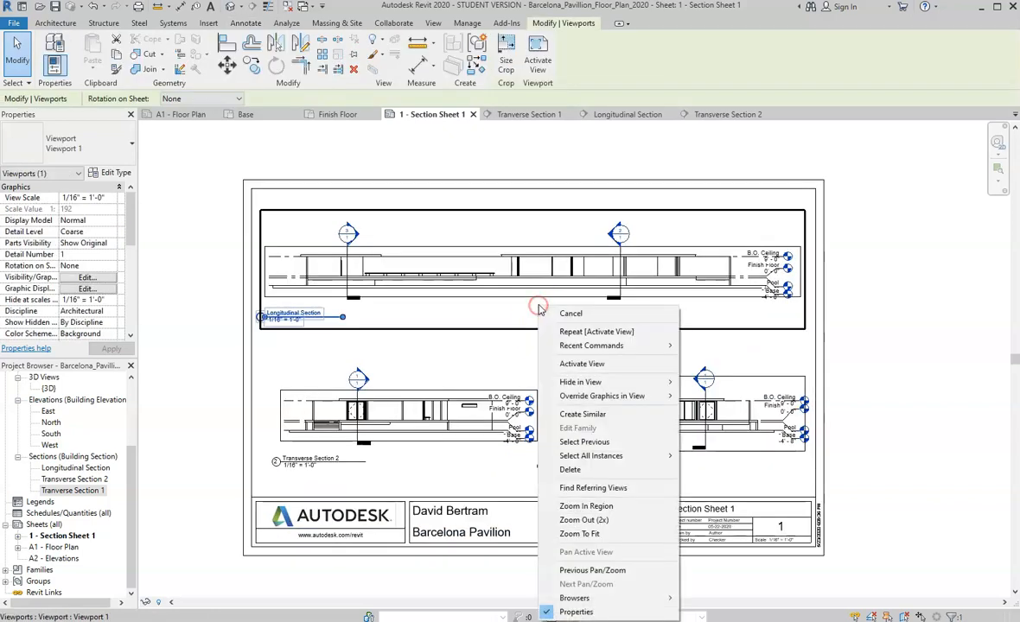
pyautogui.click(578, 364)
pyautogui.click(550, 297)
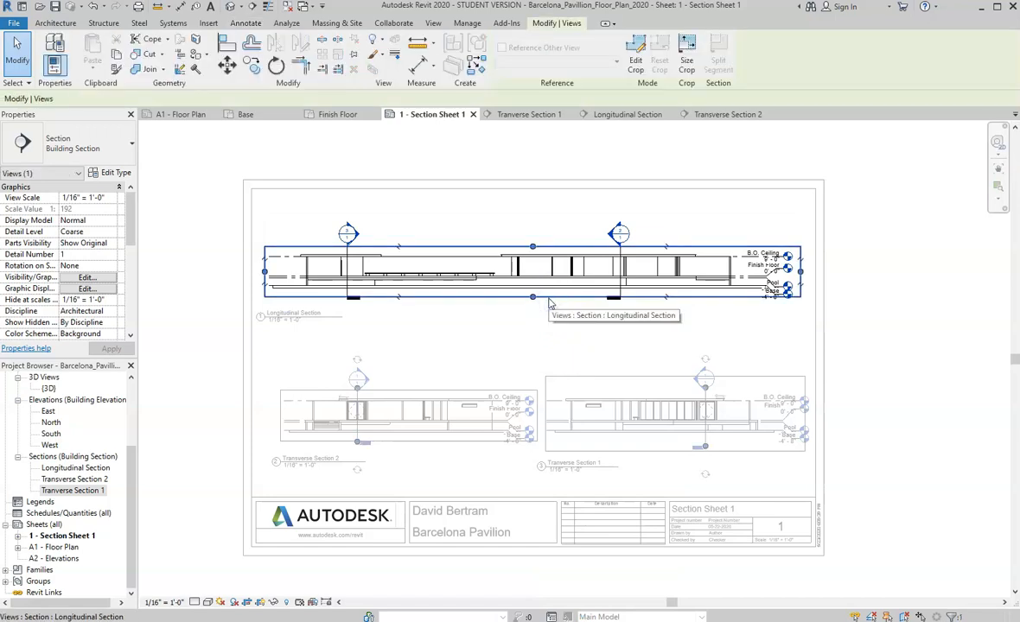
pyautogui.rightClick(549, 302)
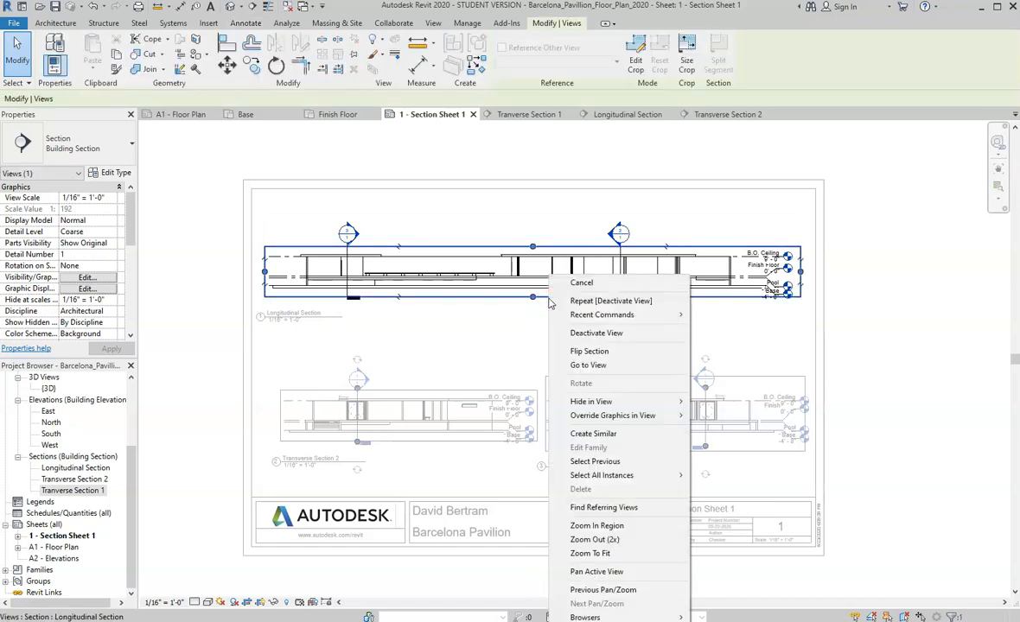
pyautogui.click(589, 334)
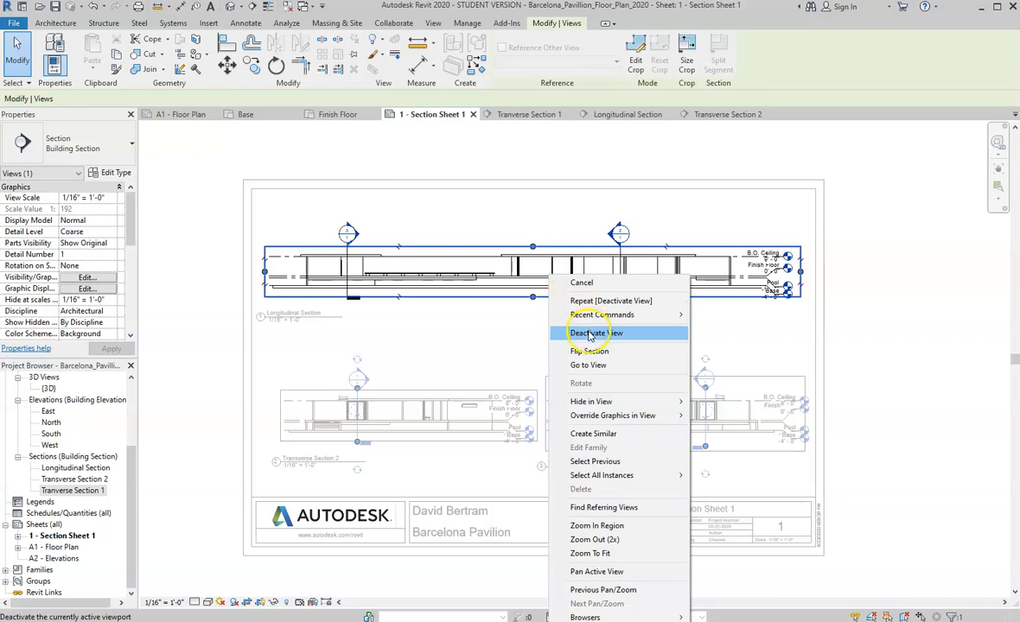
pyautogui.moveTo(605, 401)
pyautogui.click(726, 403)
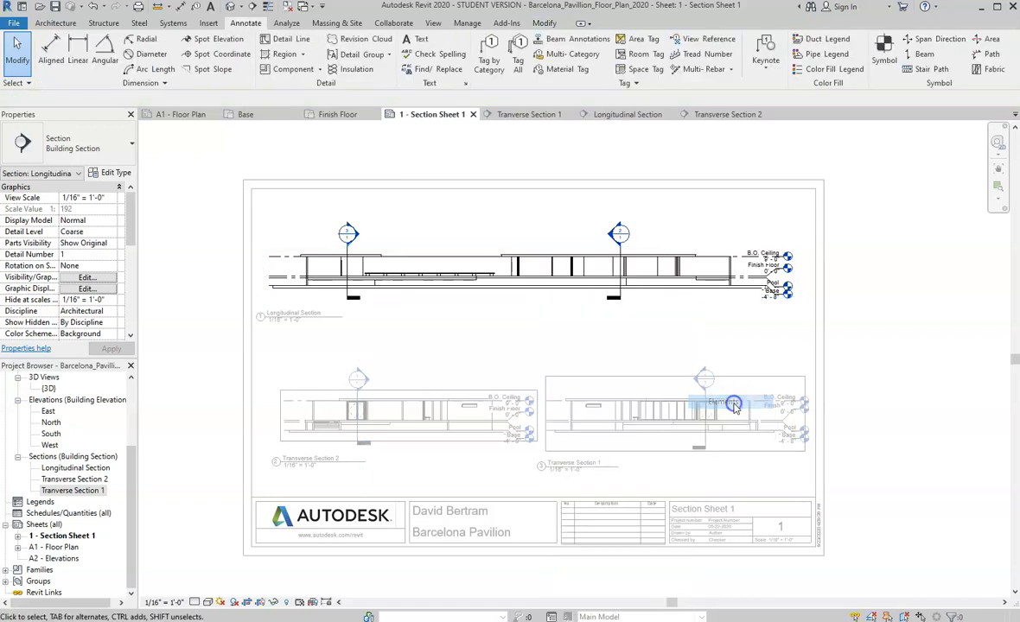
pyautogui.rightClick(529, 317)
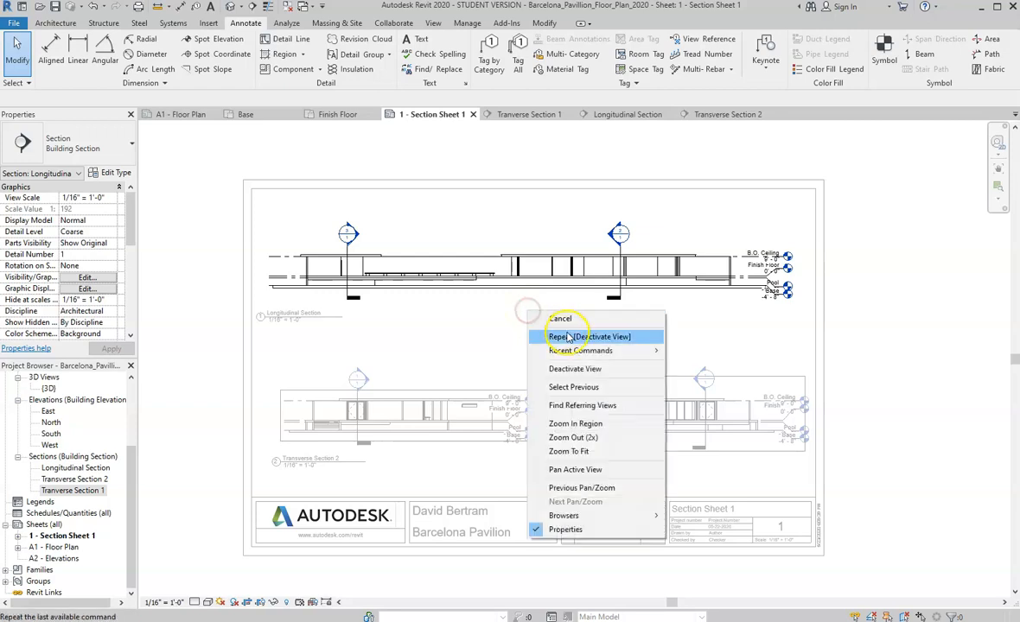
pyautogui.click(577, 364)
pyautogui.click(471, 408)
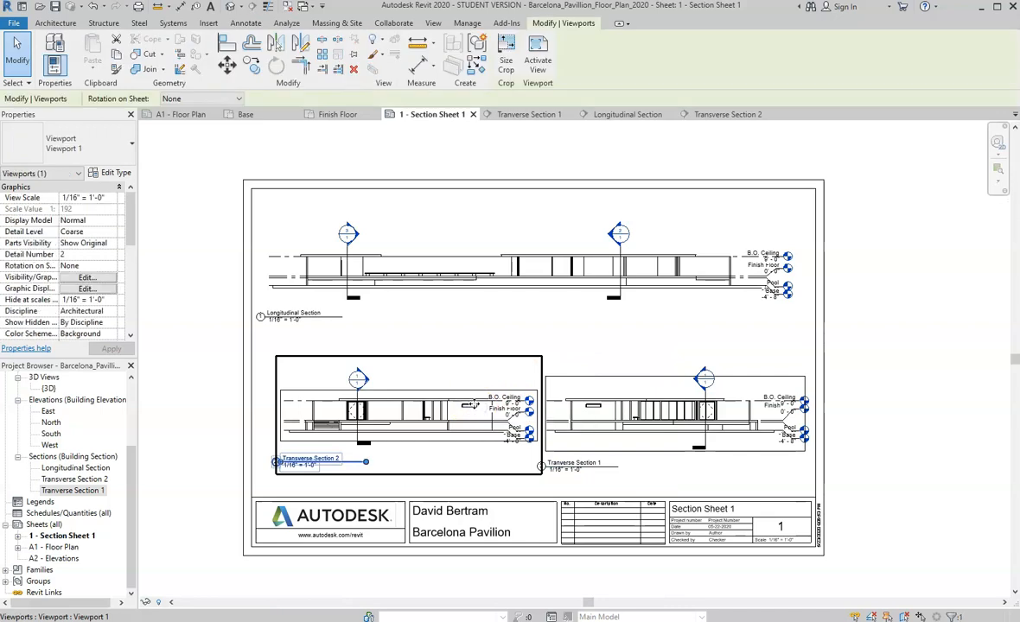
pyautogui.rightClick(474, 385)
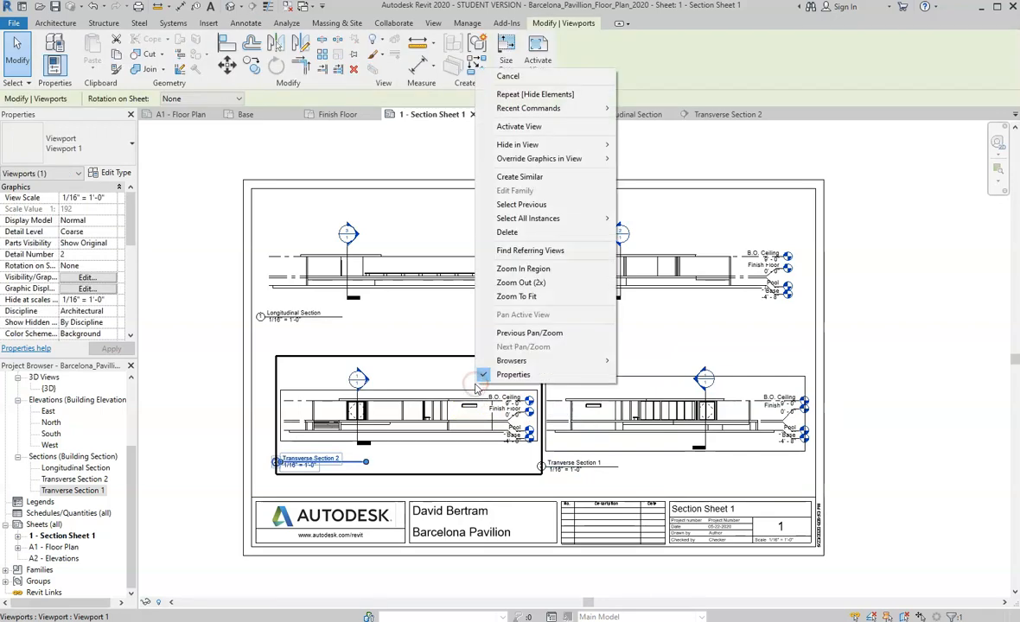
pyautogui.click(555, 127)
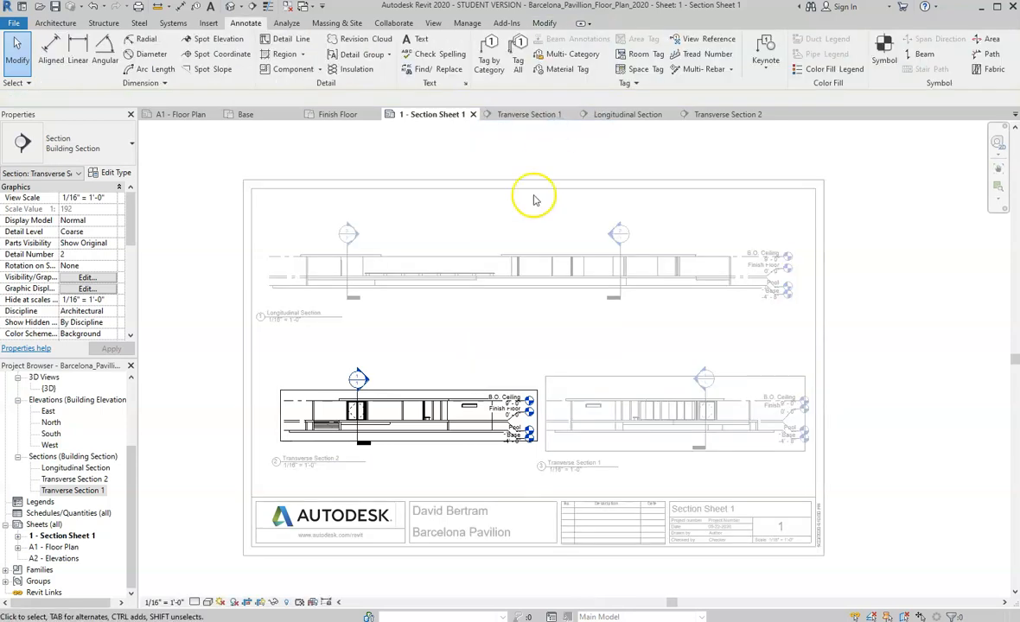
pyautogui.click(446, 387)
pyautogui.rightClick(456, 386)
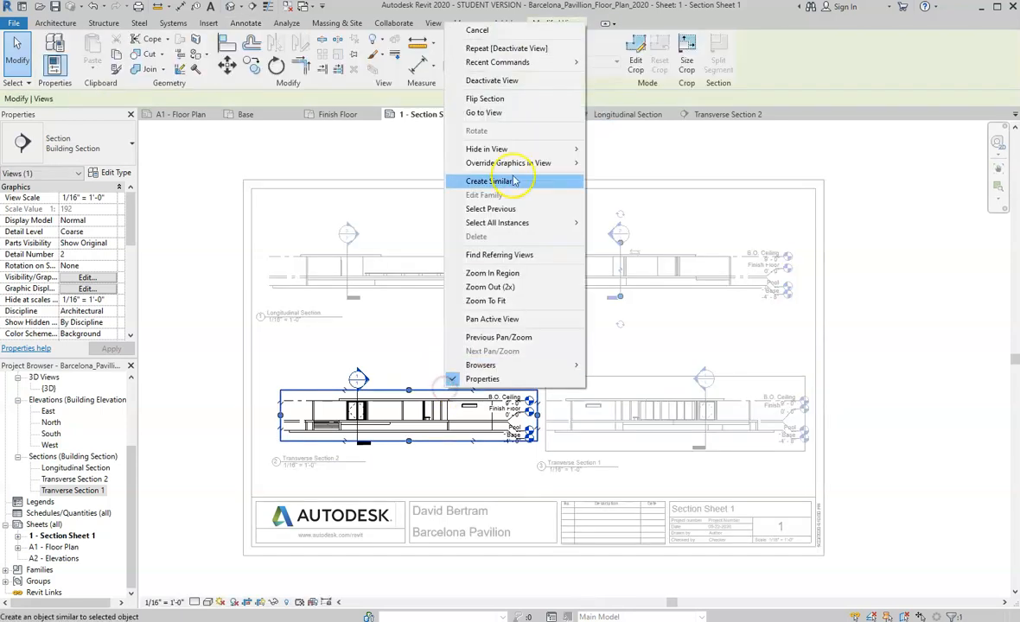
pyautogui.click(529, 81)
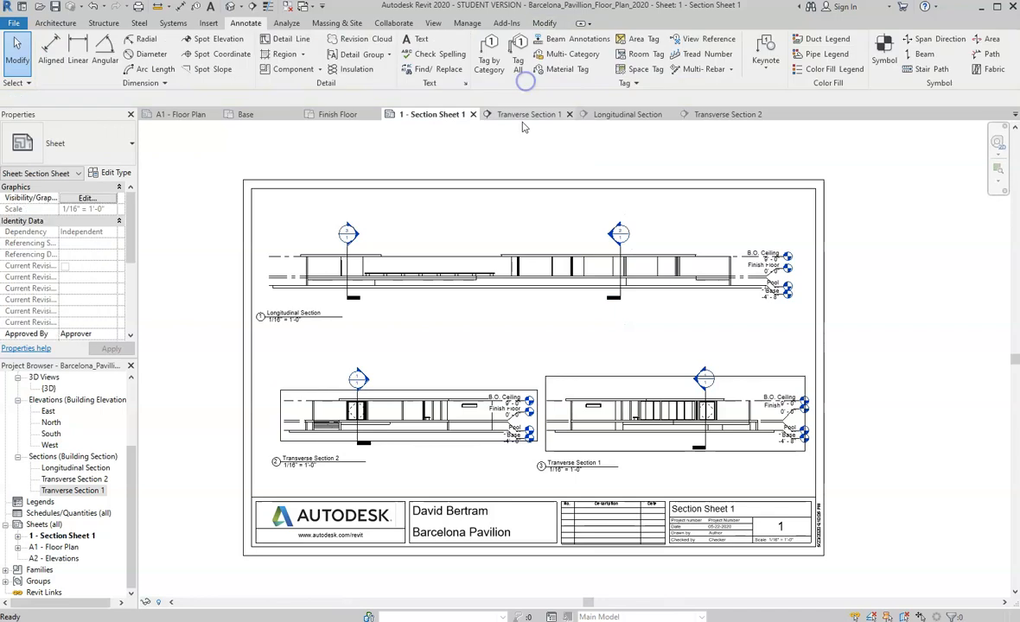
# Step: Activate the Transverse Section 2 viewport, hide its crop boundary element in the view, and deactivate the view
pyautogui.click(436, 370)
pyautogui.rightClick(428, 369)
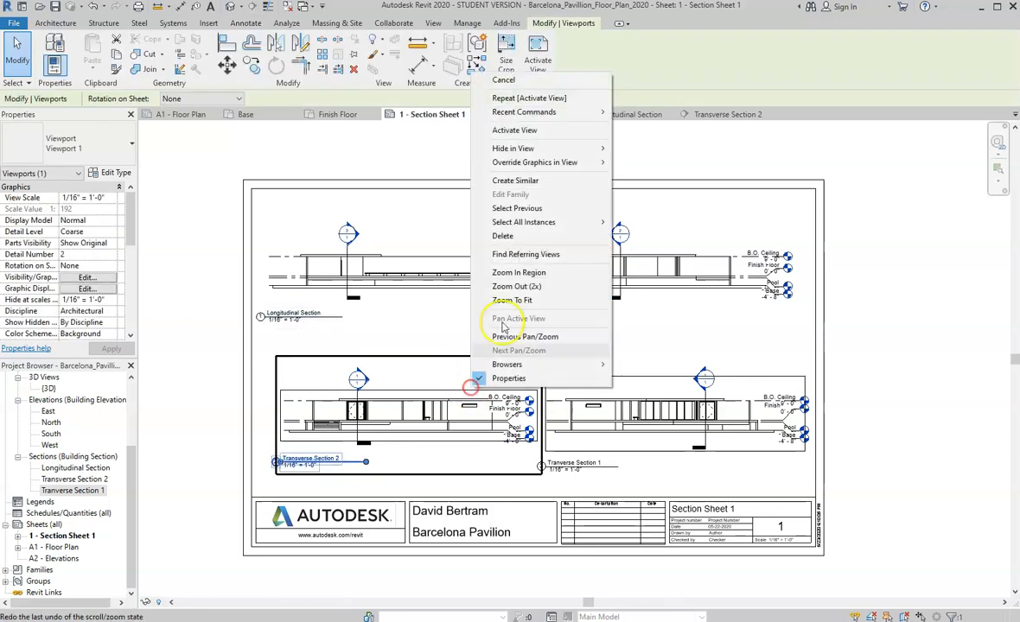
pyautogui.click(530, 131)
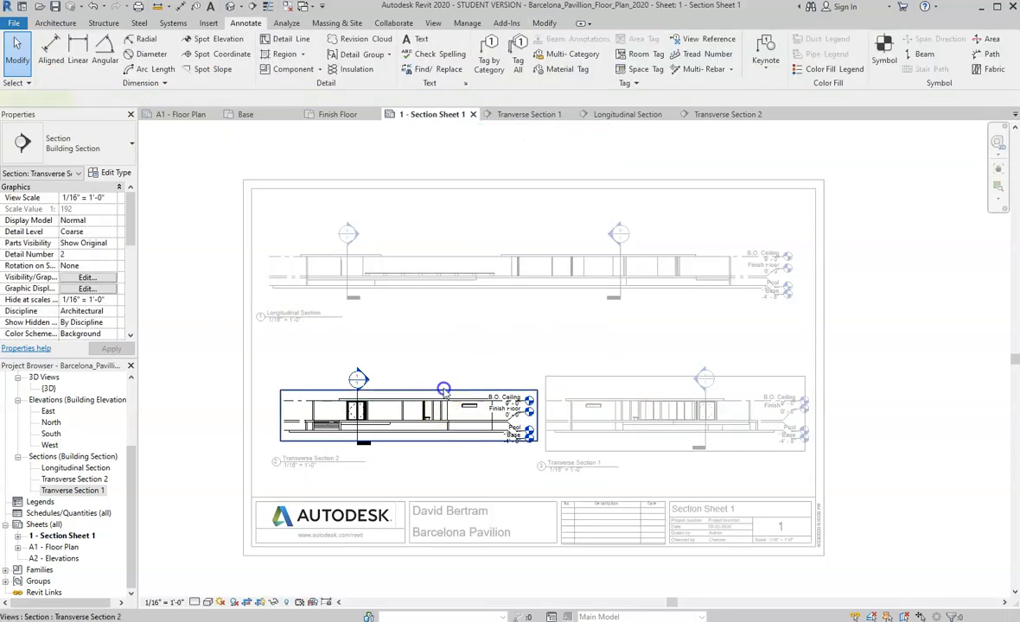
pyautogui.click(409, 367)
pyautogui.rightClick(457, 387)
pyautogui.moveTo(553, 148)
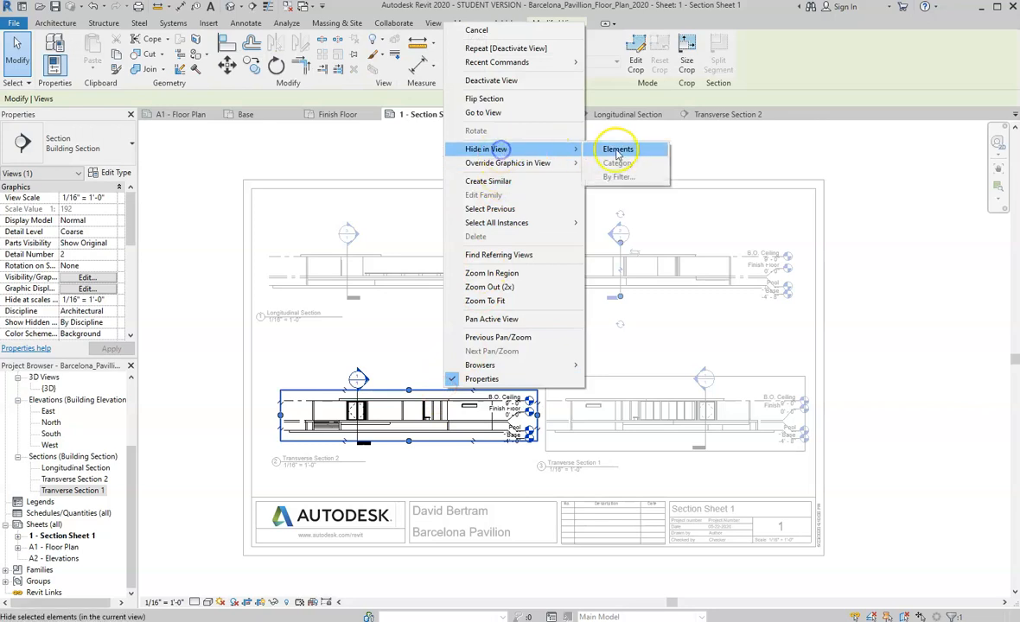
pyautogui.click(615, 149)
pyautogui.rightClick(430, 412)
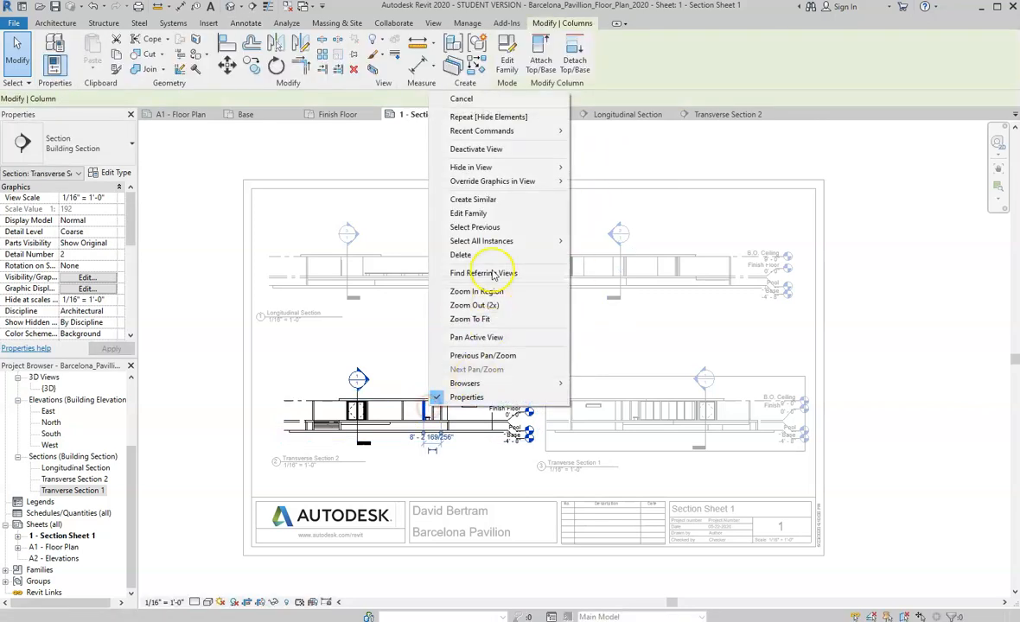
pyautogui.click(497, 151)
# Step: Activate the Tranverse Section 1 viewport, hide its crop boundary element in the view, and deactivate the view
pyautogui.click(635, 374)
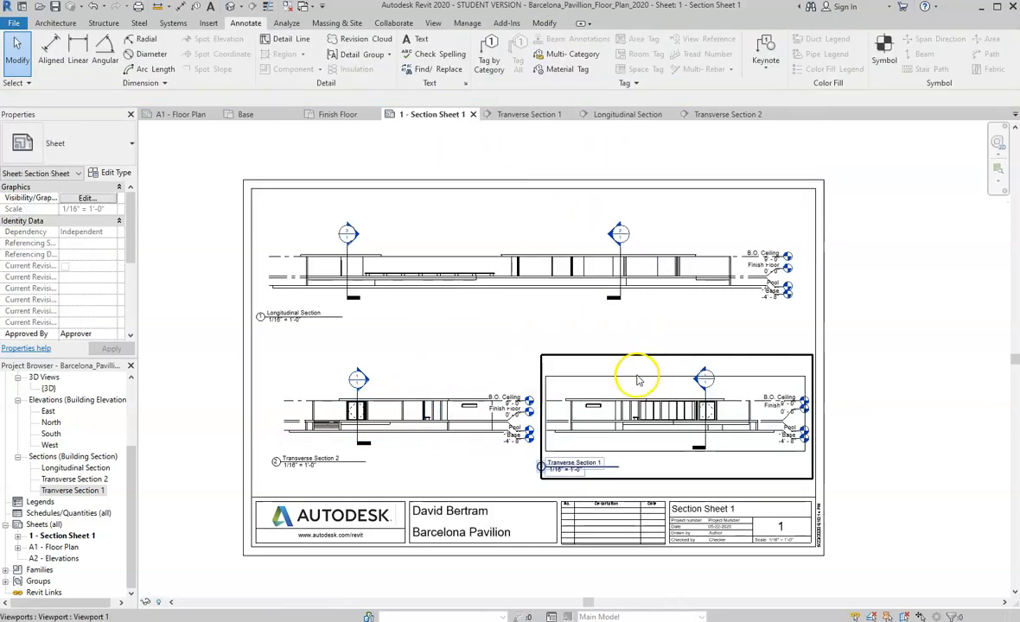
pyautogui.rightClick(638, 372)
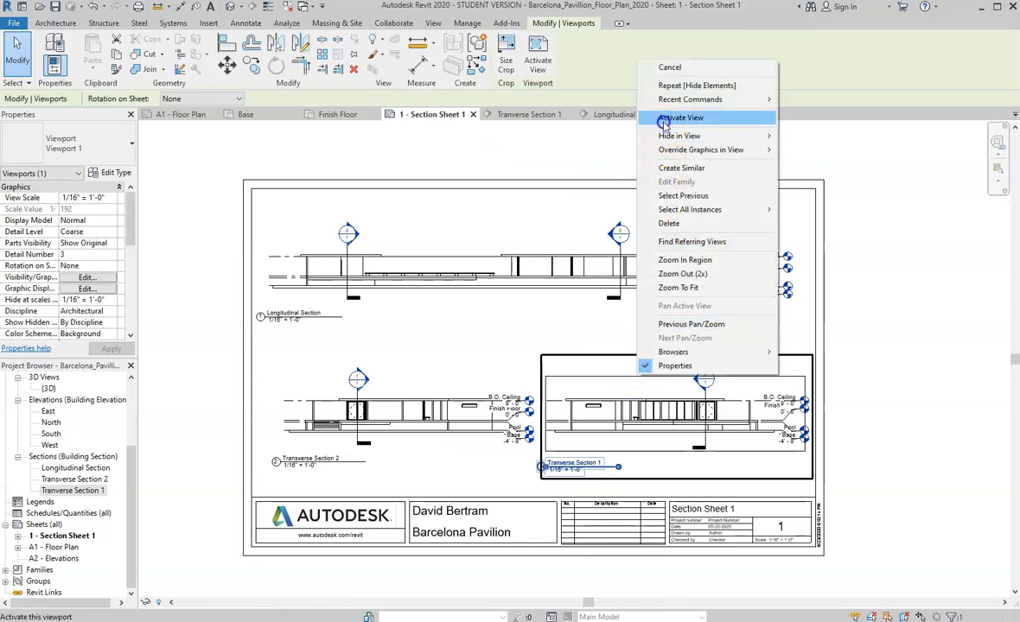
pyautogui.click(644, 118)
pyautogui.click(656, 382)
pyautogui.rightClick(656, 382)
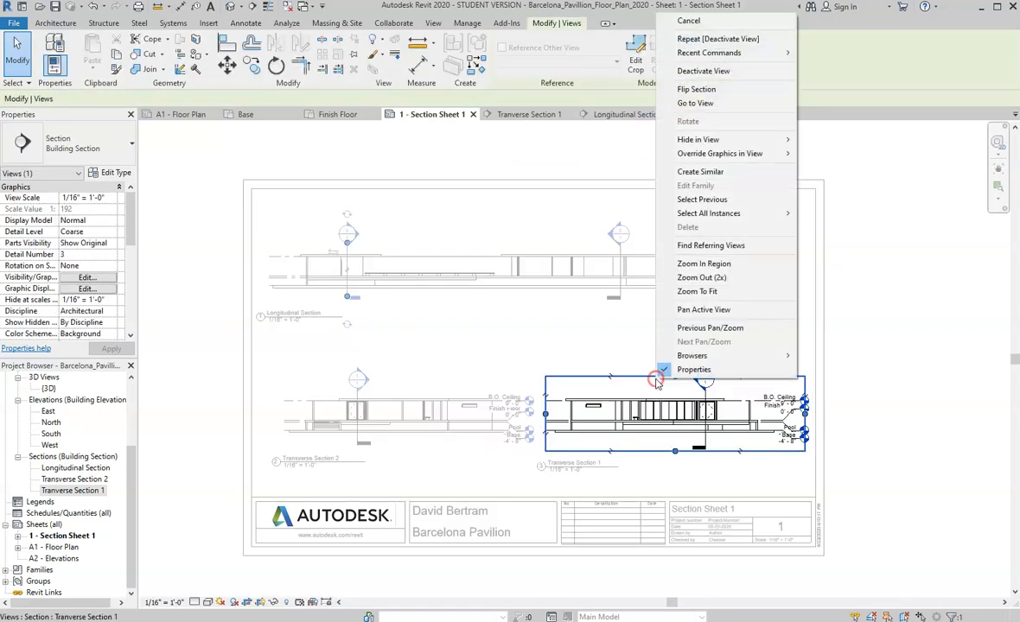
pyautogui.moveTo(698, 140)
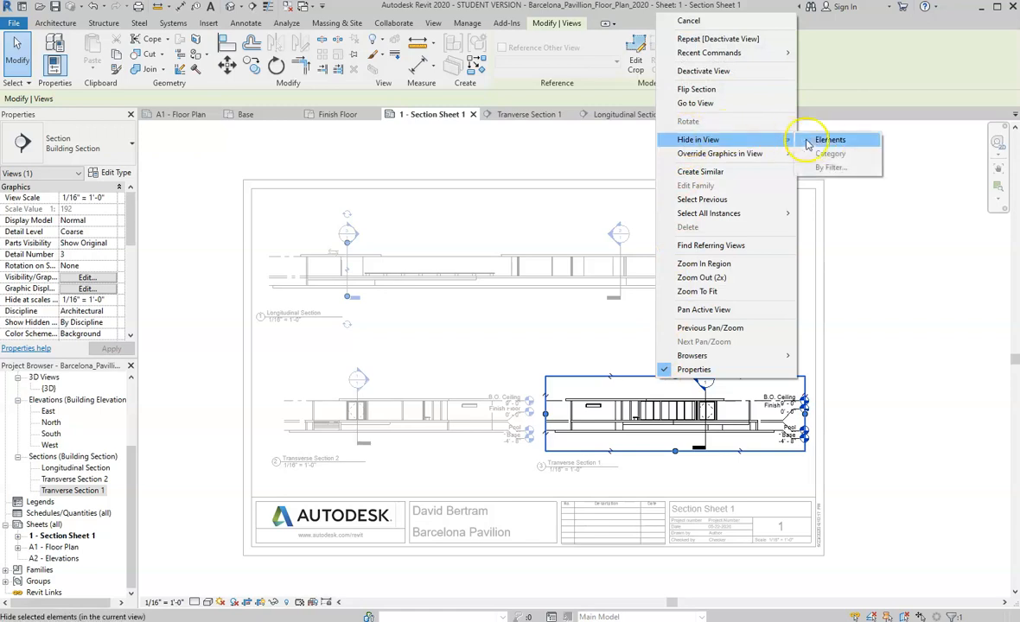
pyautogui.click(814, 139)
pyautogui.click(656, 399)
pyautogui.rightClick(655, 399)
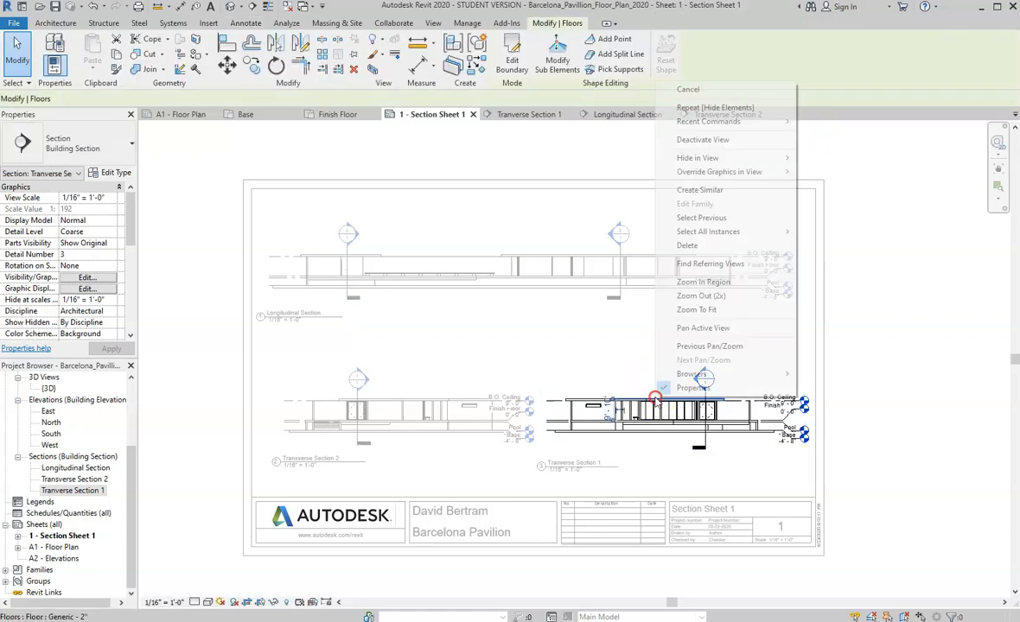
# Step: Deactivate the Tranverse Section 1 view and shift the Longitudinal Section viewport slightly right on the sheet
pyautogui.click(714, 144)
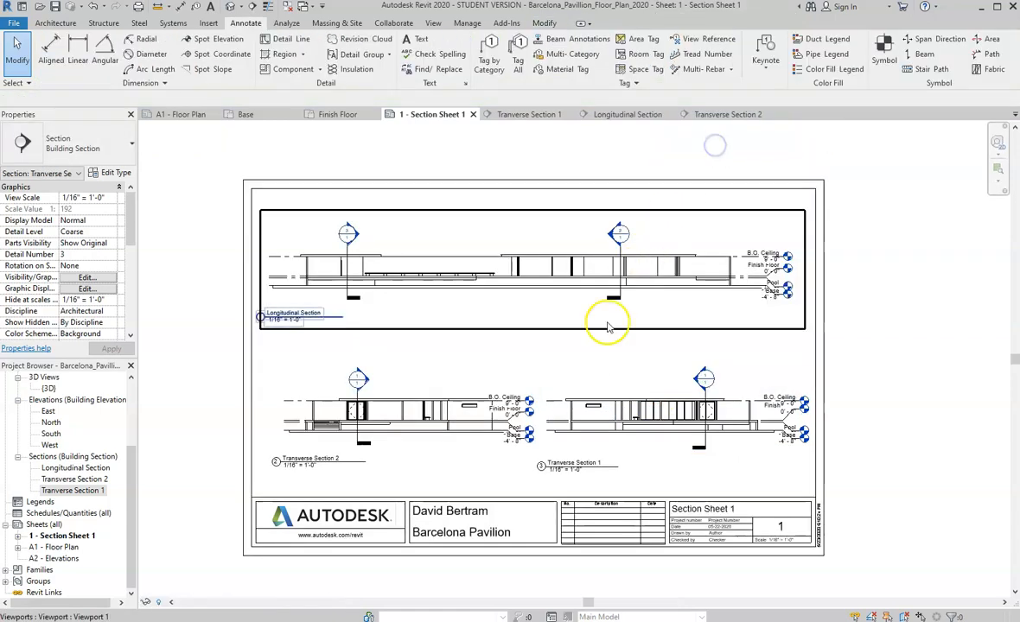
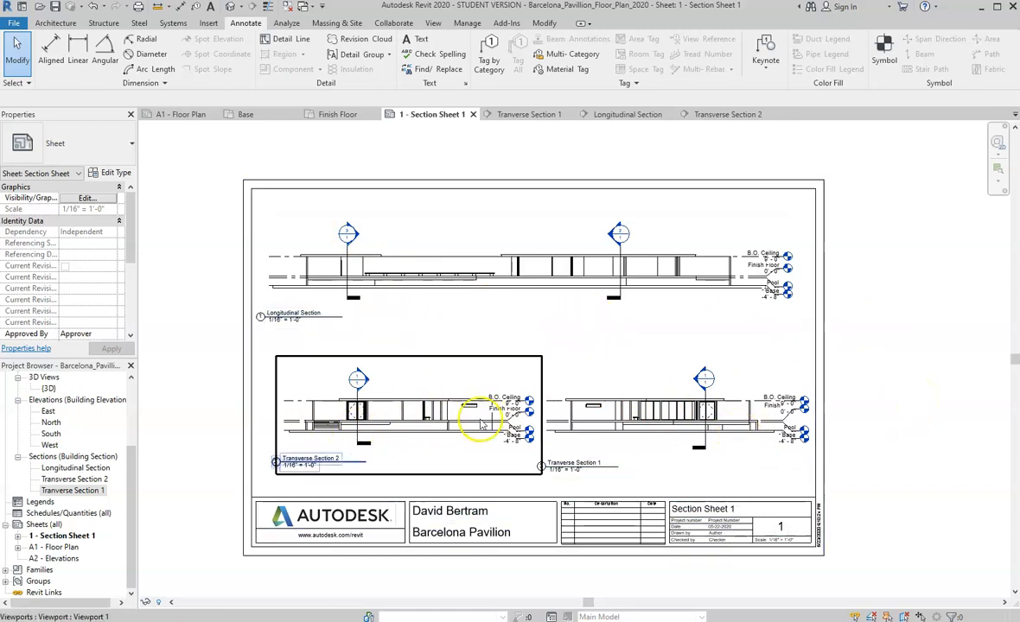
pyautogui.click(500, 326)
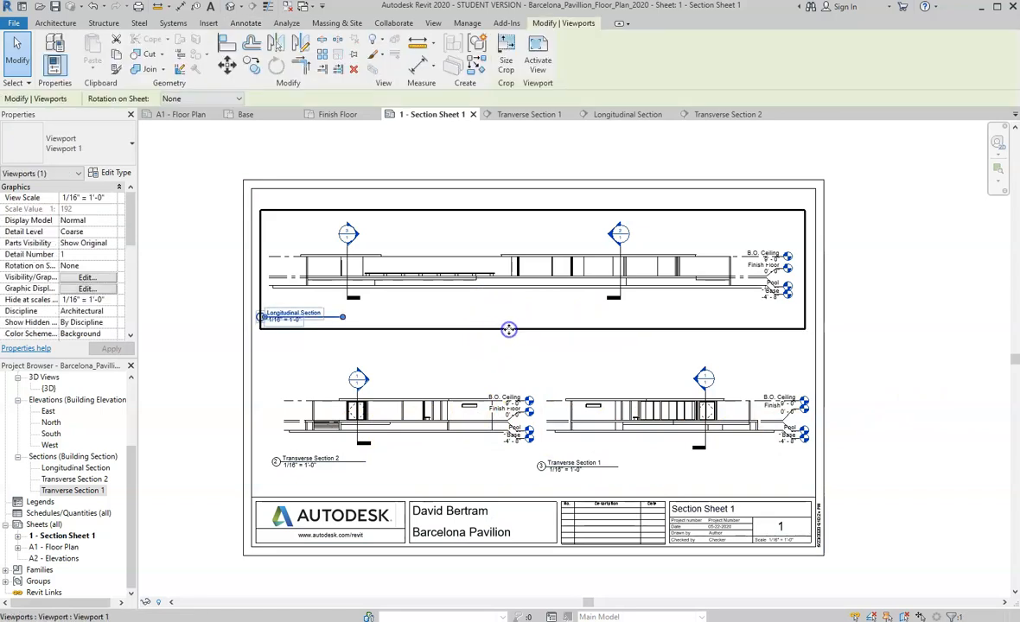
pyautogui.click(509, 330)
pyautogui.moveTo(515, 330); pyautogui.dragTo(514, 331)
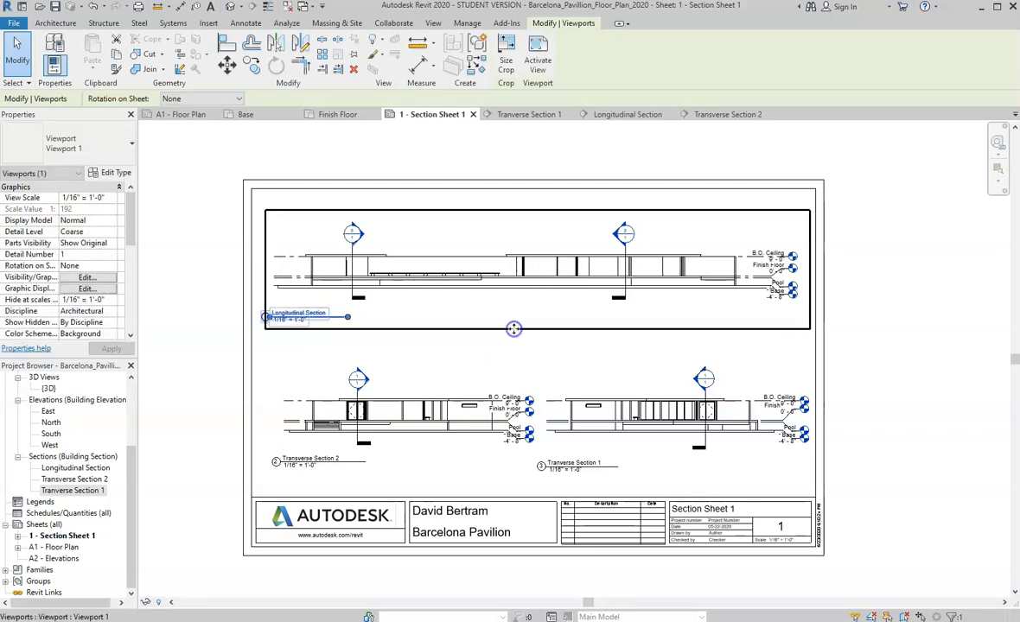
pyautogui.click(471, 358)
pyautogui.click(897, 345)
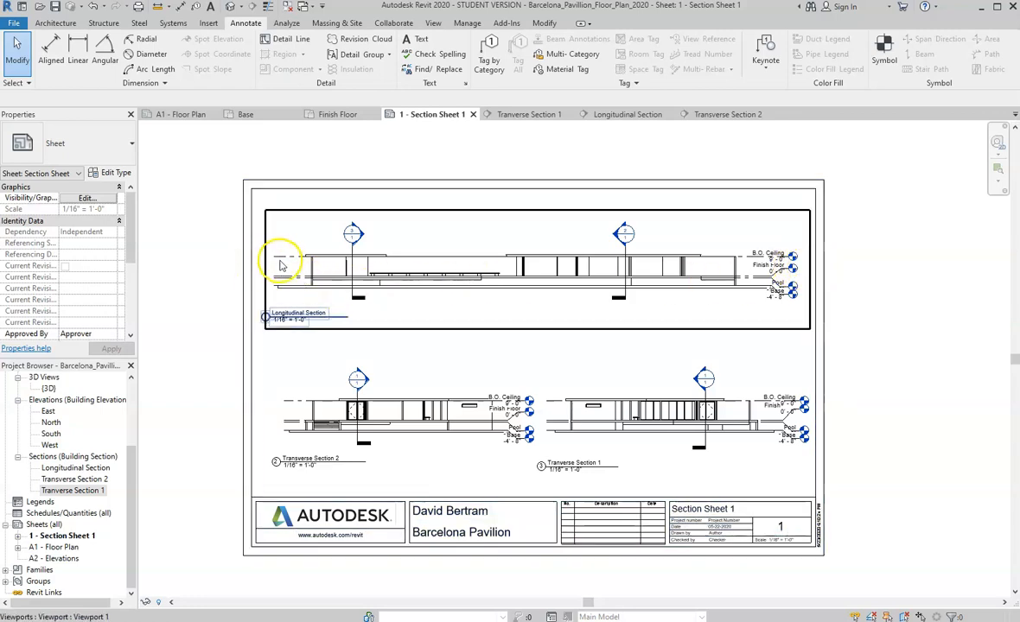
# Step: Shift the Transverse Section 2 viewport slightly left and align its view title vertically beneath the Longitudinal Section title
pyautogui.click(314, 468)
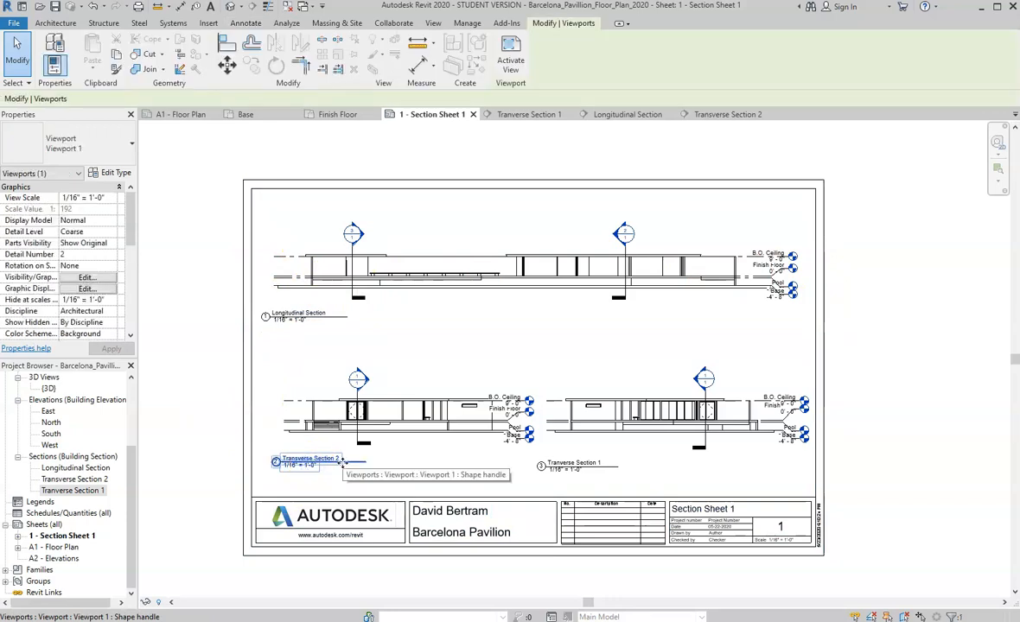
pyautogui.moveTo(334, 463); pyautogui.dragTo(328, 467)
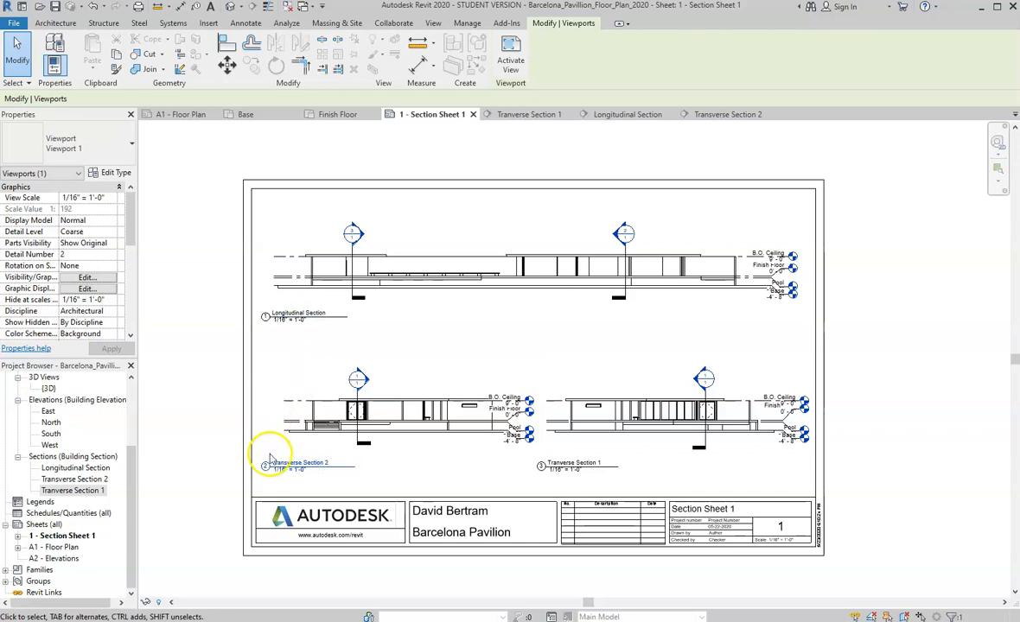
pyautogui.click(437, 448)
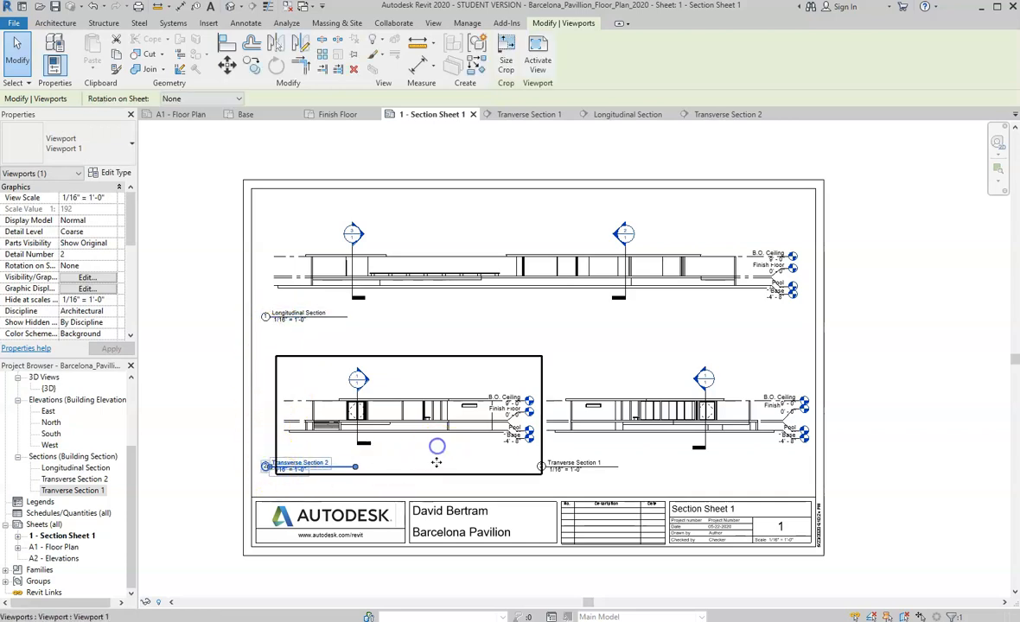
pyautogui.moveTo(427, 473); pyautogui.dragTo(426, 475)
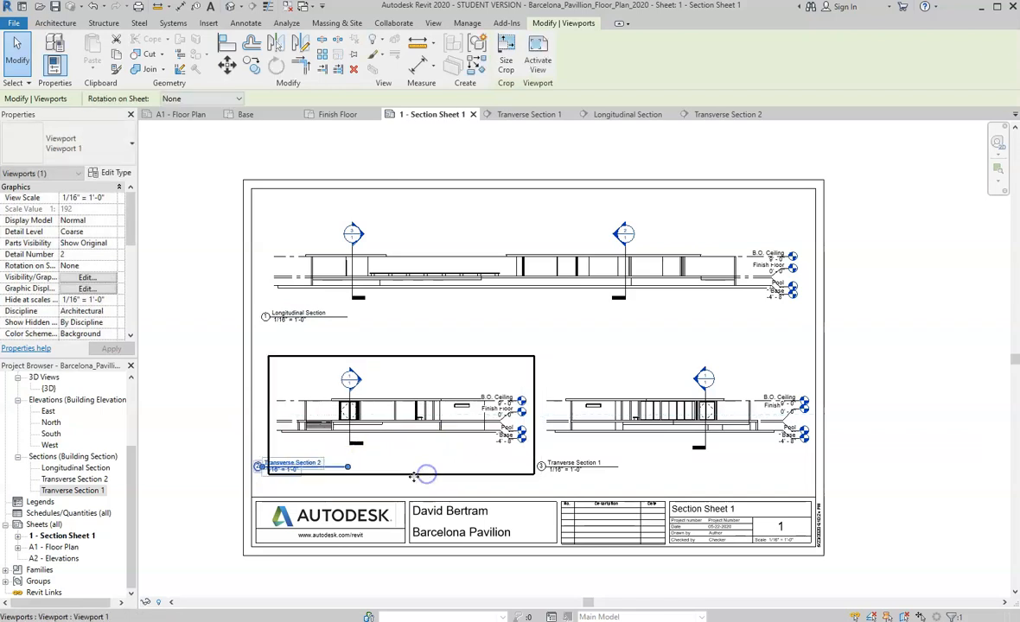
pyautogui.click(317, 482)
pyautogui.click(293, 468)
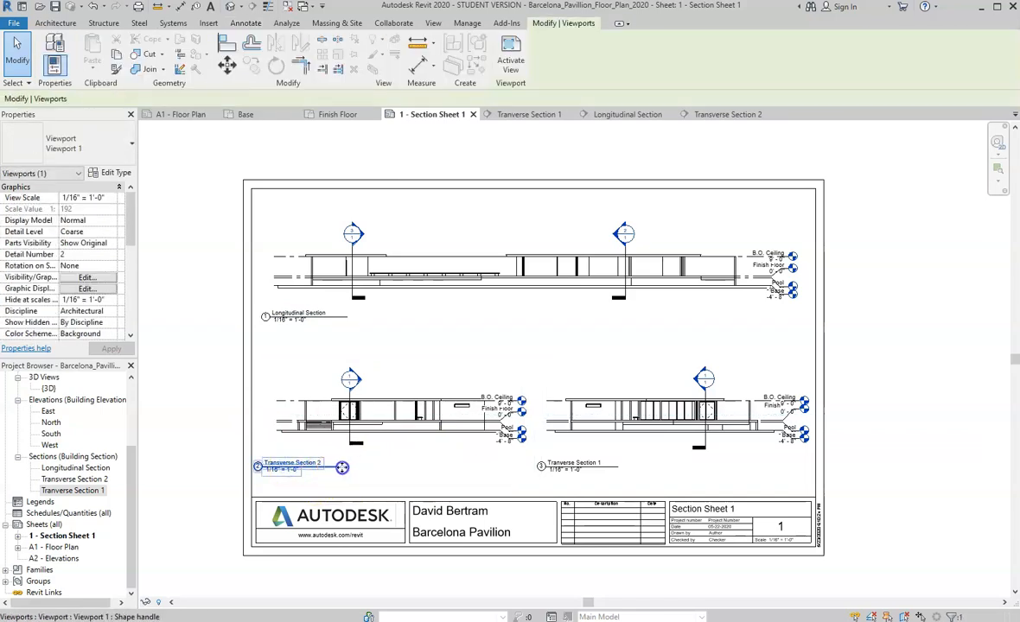
pyautogui.moveTo(351, 468); pyautogui.dragTo(352, 473)
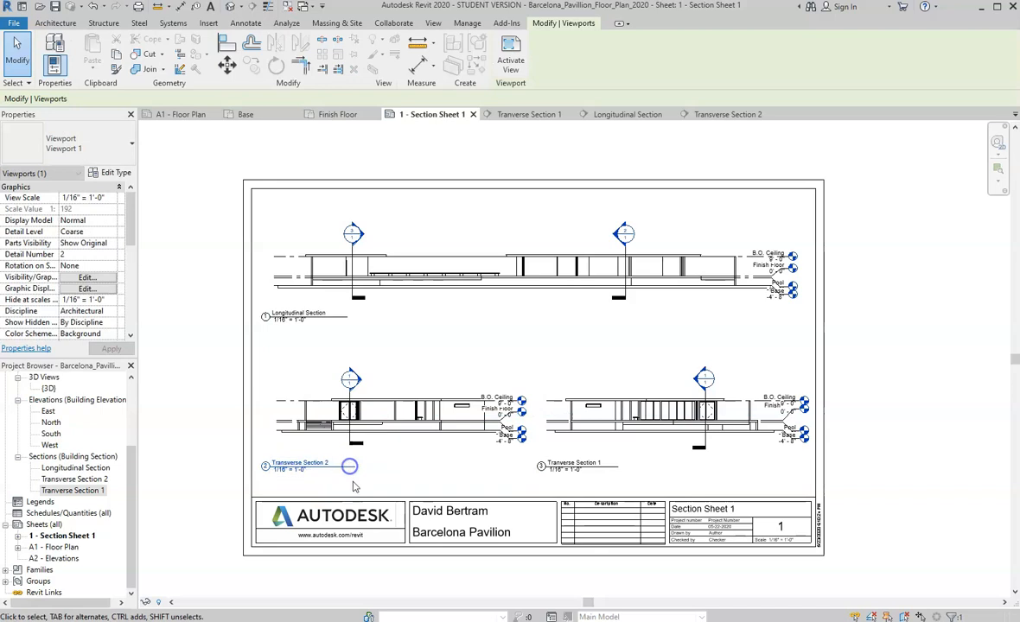
pyautogui.click(353, 478)
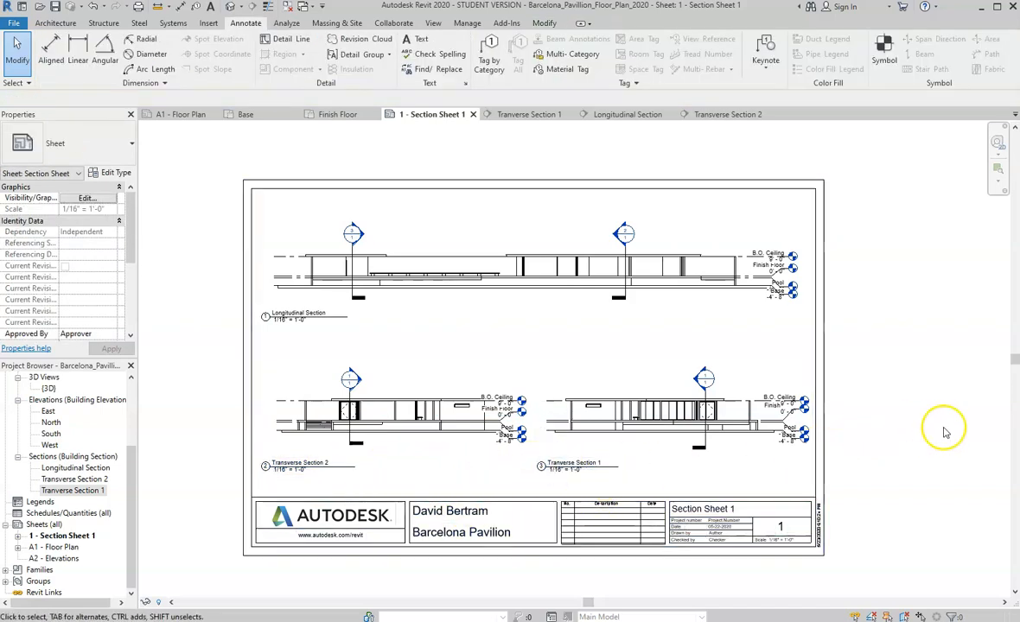
# Step: Shift the Tranverse Section 1 viewport slightly left, away from the sheet border
pyautogui.click(774, 431)
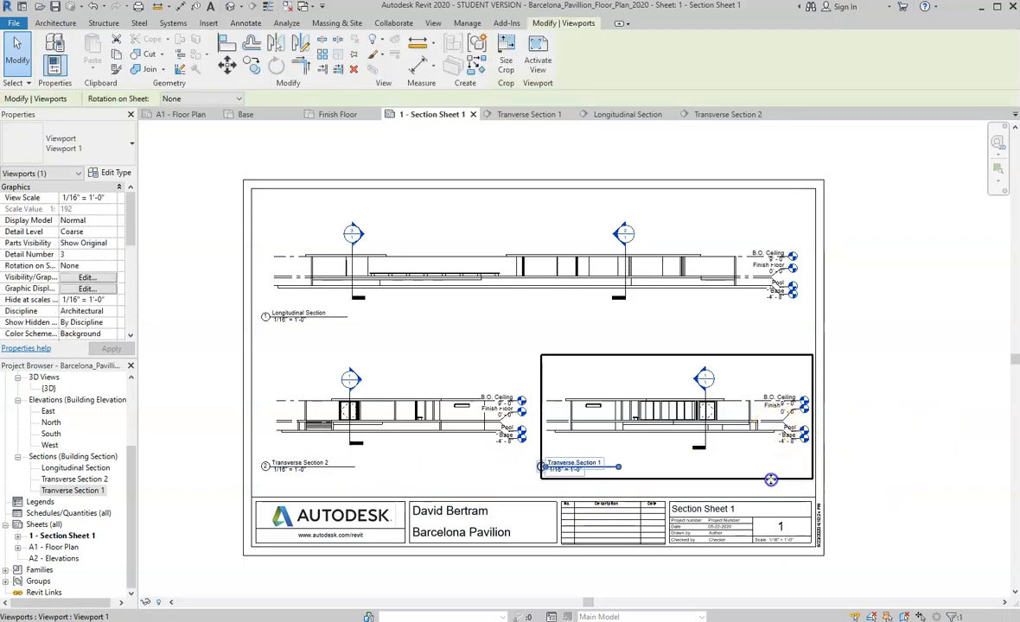
pyautogui.moveTo(771, 480); pyautogui.dragTo(765, 483)
pyautogui.click(886, 481)
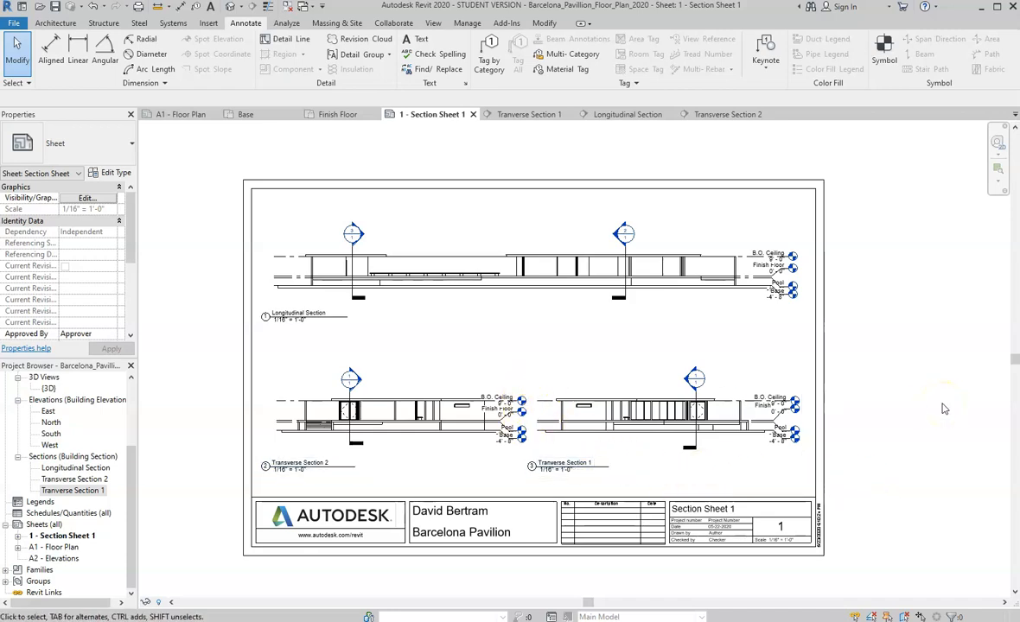
# Step: Activate the Tranverse Section 1 view, raise the B.O. Ceiling level head clear of the Finish Floor label, and deactivate the view
pyautogui.scroll(5, 730, 406)
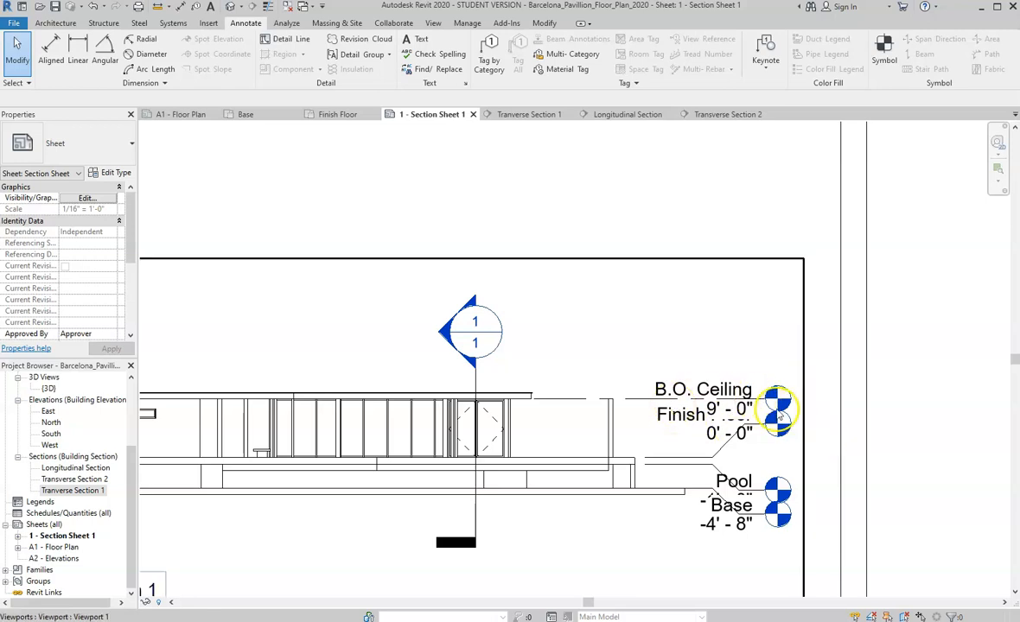
pyautogui.click(597, 380)
pyautogui.rightClick(629, 403)
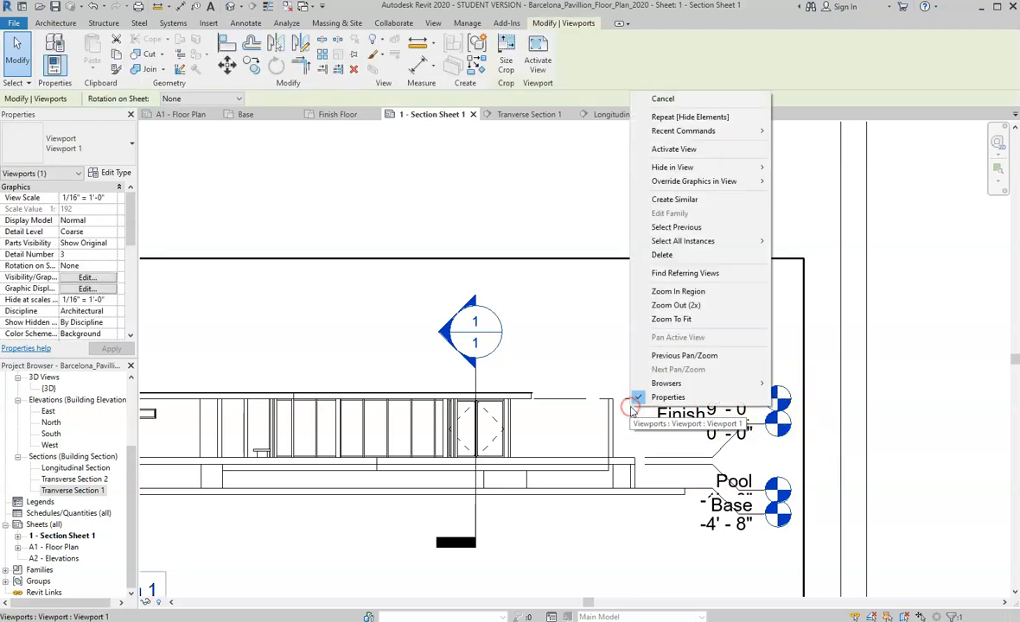
pyautogui.click(690, 152)
pyautogui.click(659, 390)
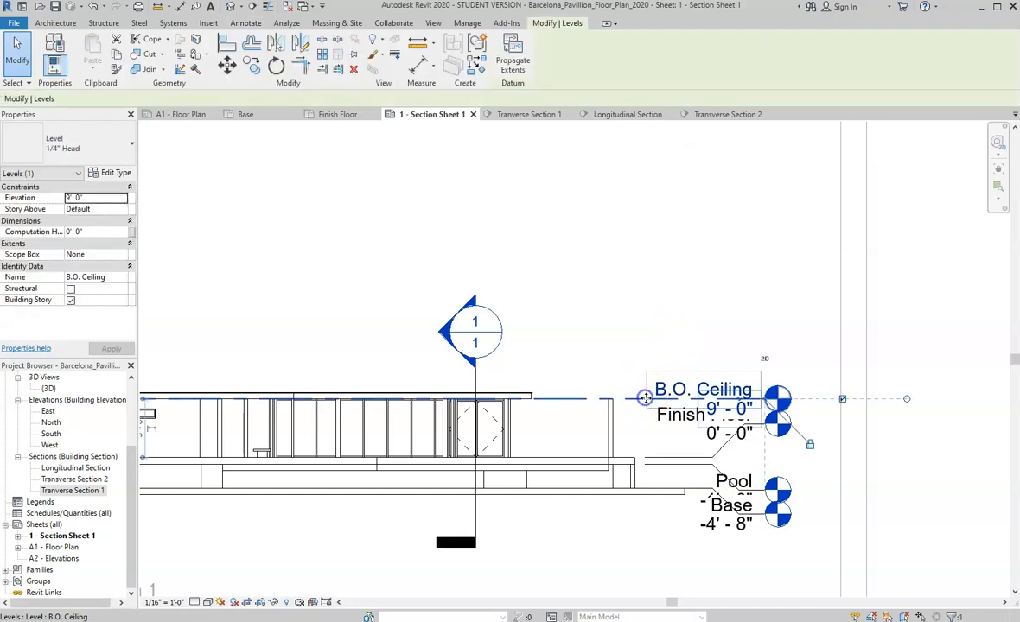
pyautogui.moveTo(726, 410); pyautogui.dragTo(765, 363)
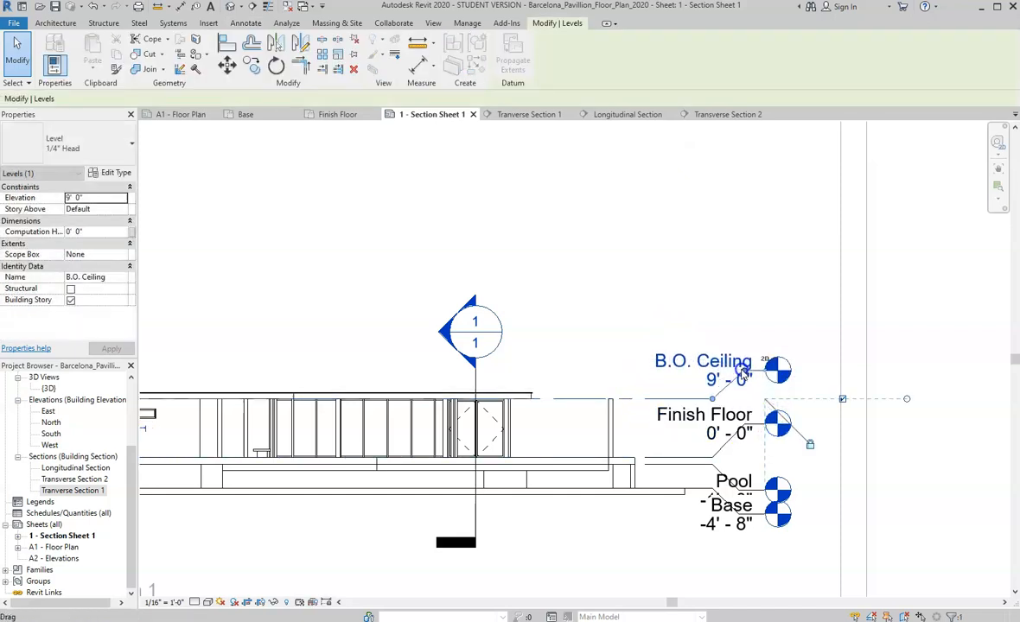
pyautogui.click(751, 269)
pyautogui.rightClick(690, 419)
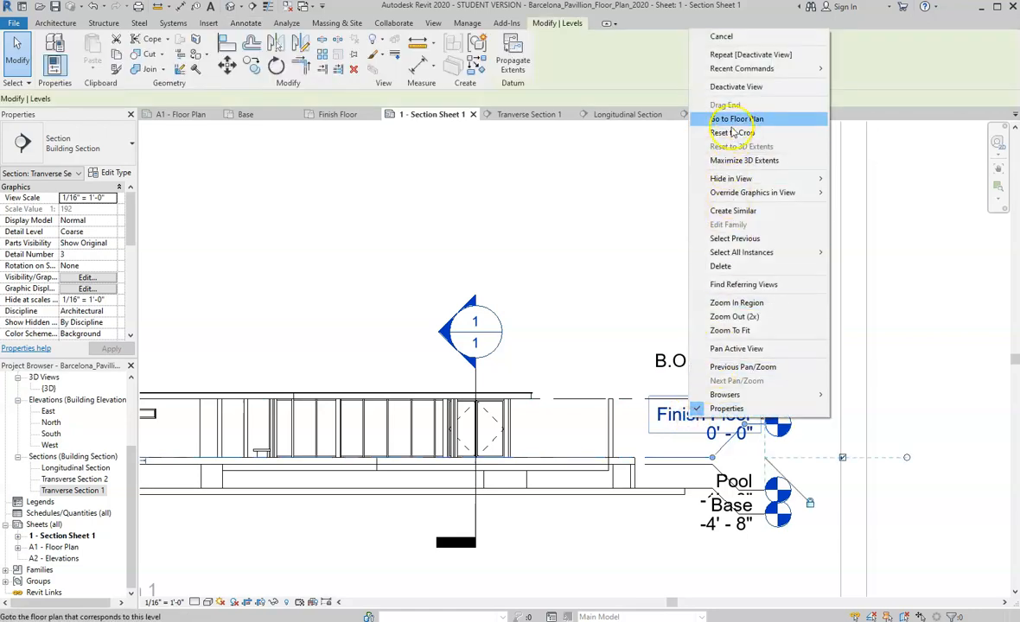
pyautogui.click(735, 87)
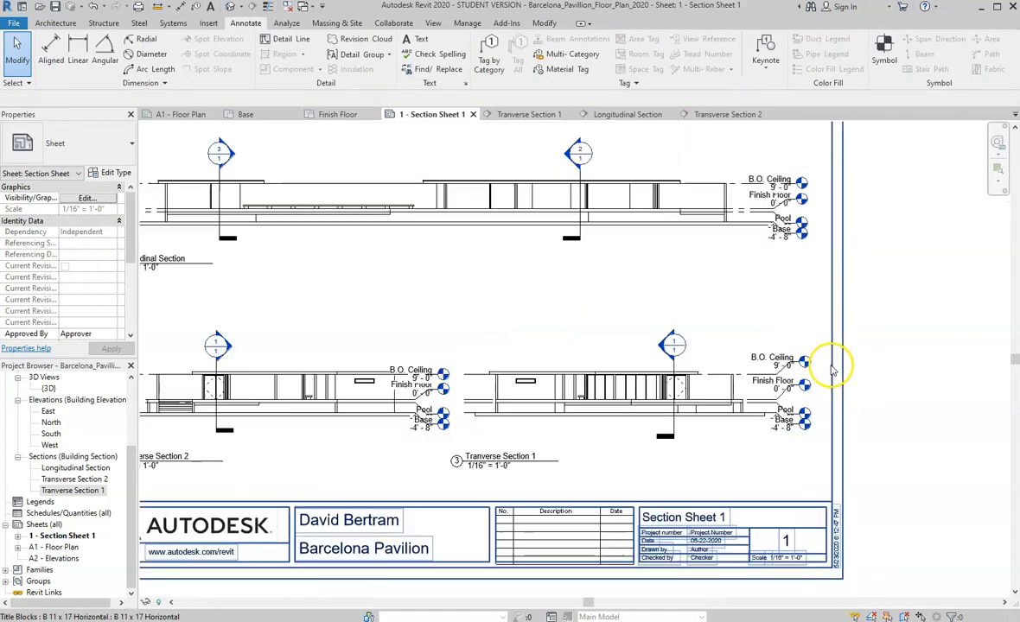
# Step: Activate the Transverse Section 2 view, elbow the B.O. Ceiling level head upward above the Finish Floor label, and deactivate the view
pyautogui.scroll(-1, 778, 369)
pyautogui.scroll(2, 414, 401)
pyautogui.scroll(-1, 510, 405)
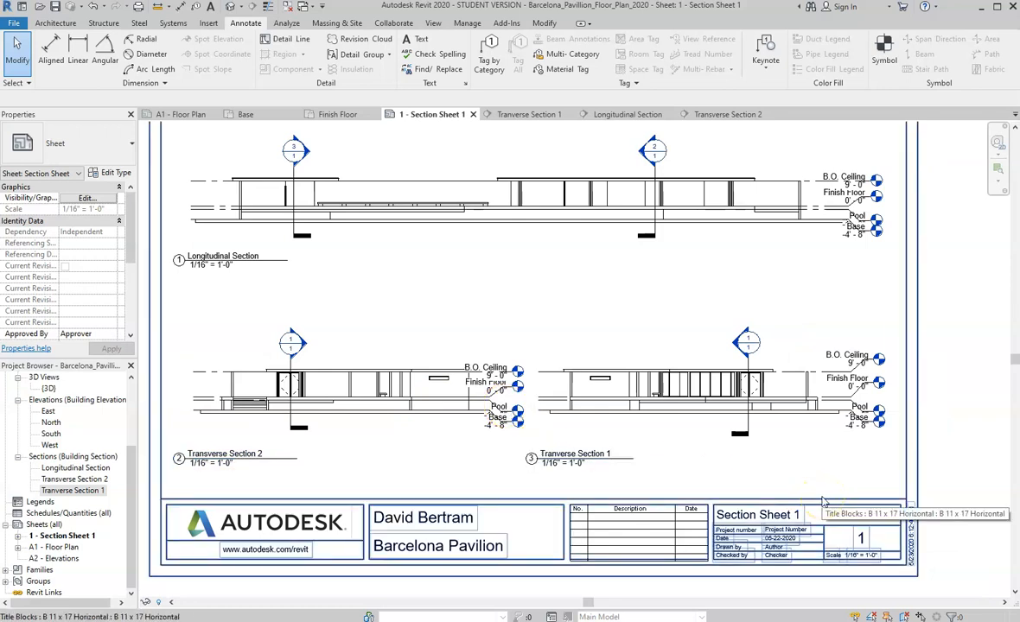
pyautogui.scroll(-1, 823, 501)
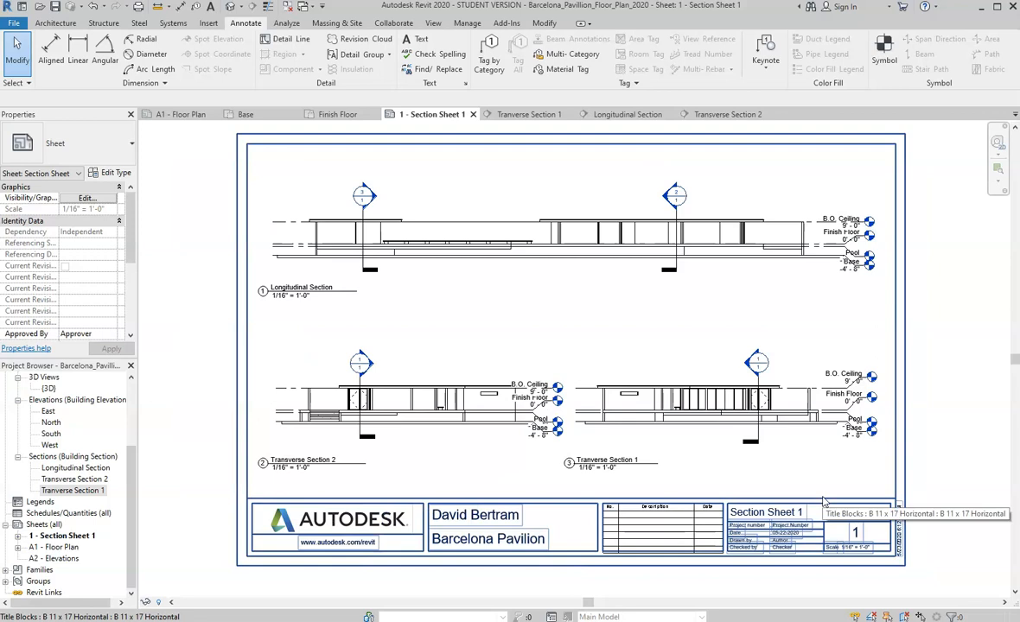
pyautogui.scroll(2, 521, 406)
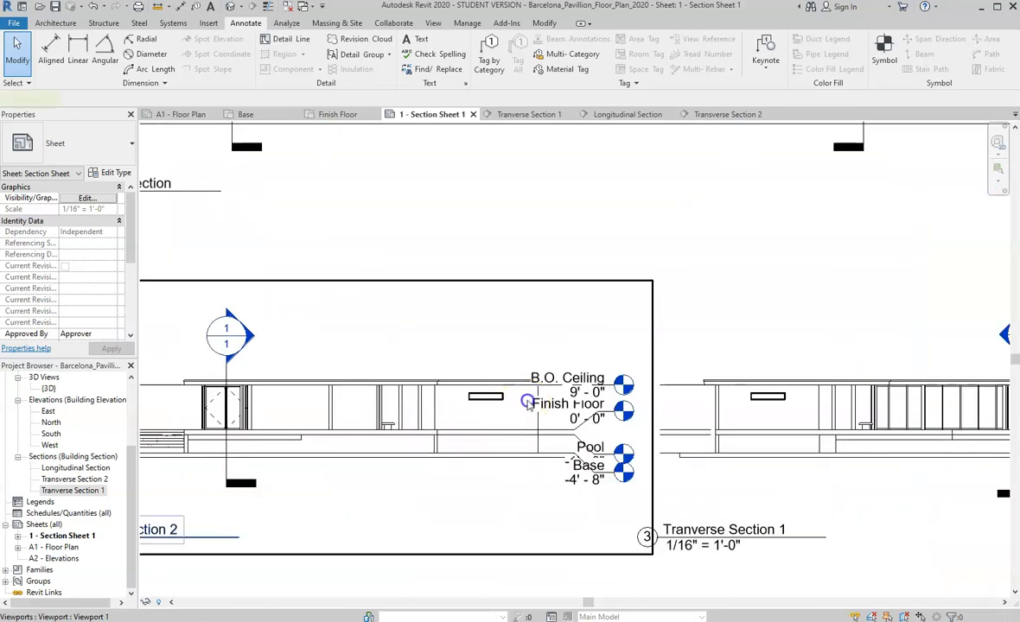
pyautogui.rightClick(527, 405)
pyautogui.click(611, 142)
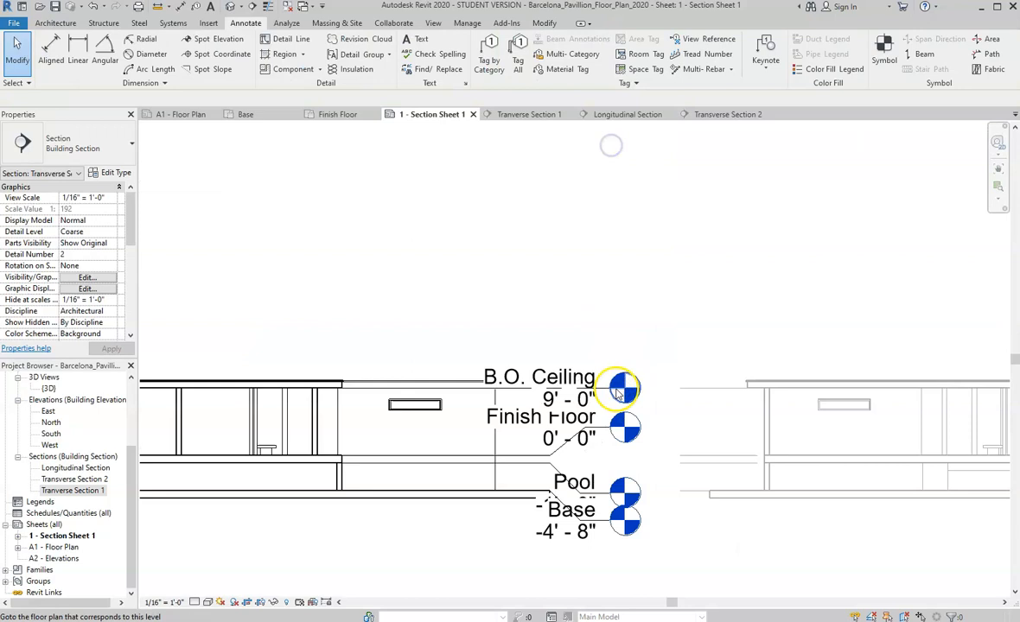
pyautogui.click(588, 396)
pyautogui.click(575, 389)
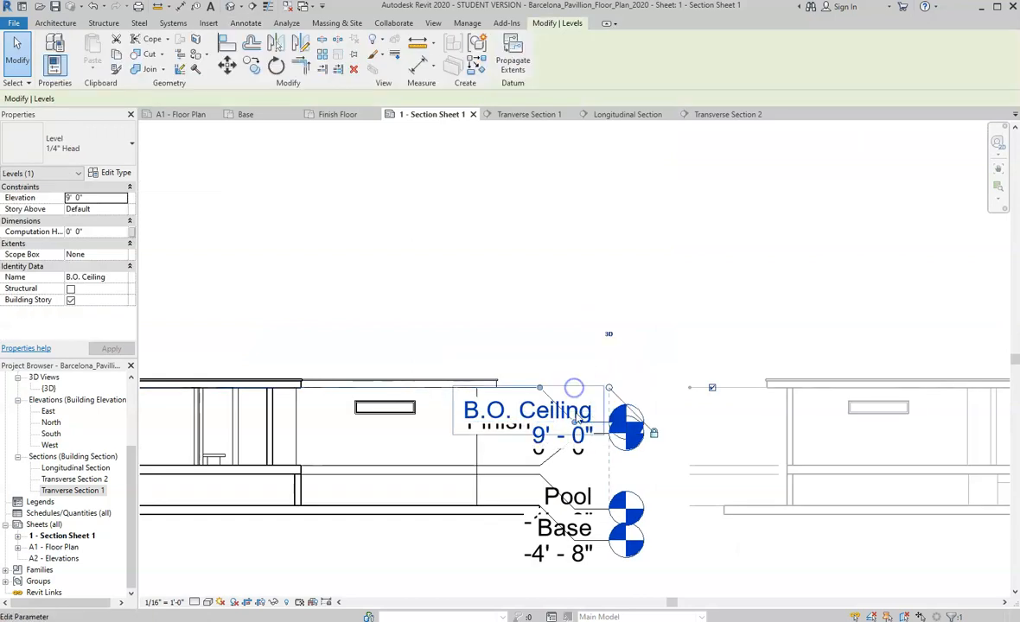
pyautogui.moveTo(575, 423); pyautogui.dragTo(580, 357)
pyautogui.click(398, 285)
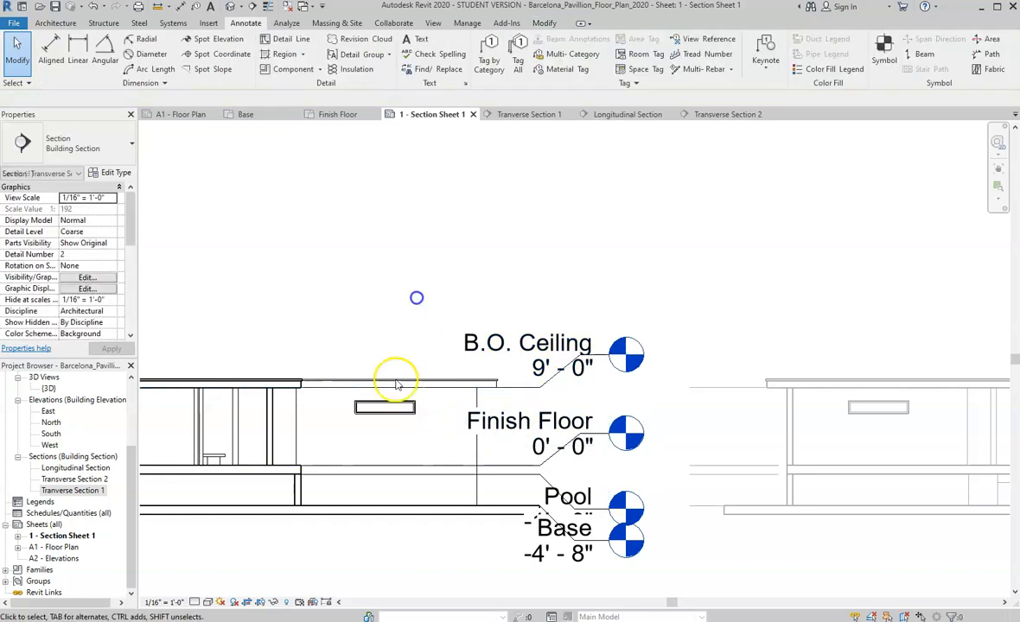
pyautogui.rightClick(393, 405)
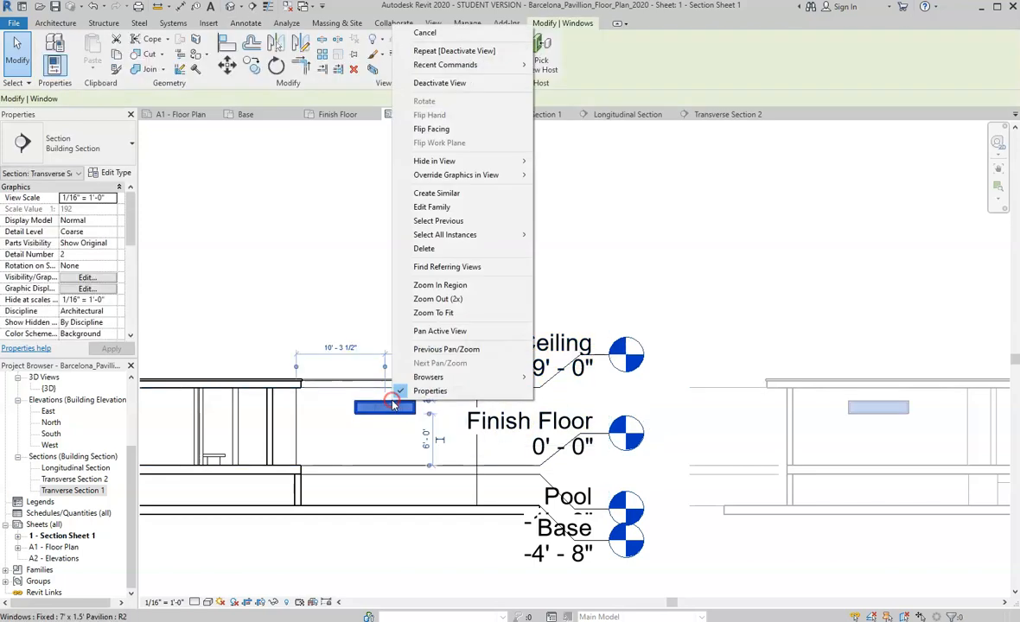
pyautogui.click(456, 83)
# Step: In the activated Longitudinal Section view, raise the B.O. Ceiling level head above its level line, then deactivate the view
pyautogui.scroll(-5, 553, 432)
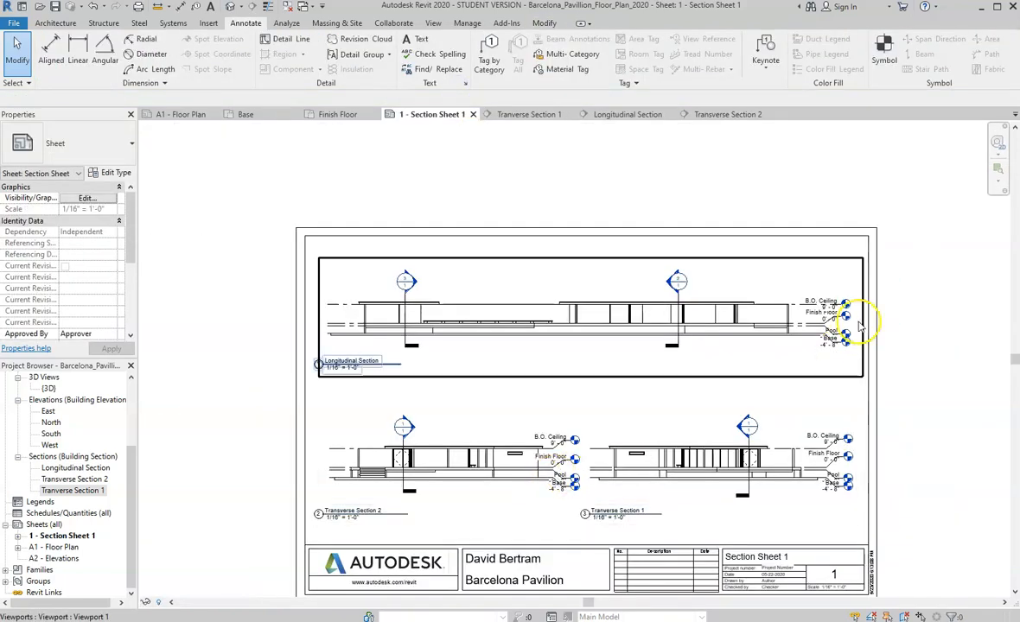
pyautogui.scroll(3, 818, 313)
pyautogui.click(751, 281)
pyautogui.rightClick(791, 304)
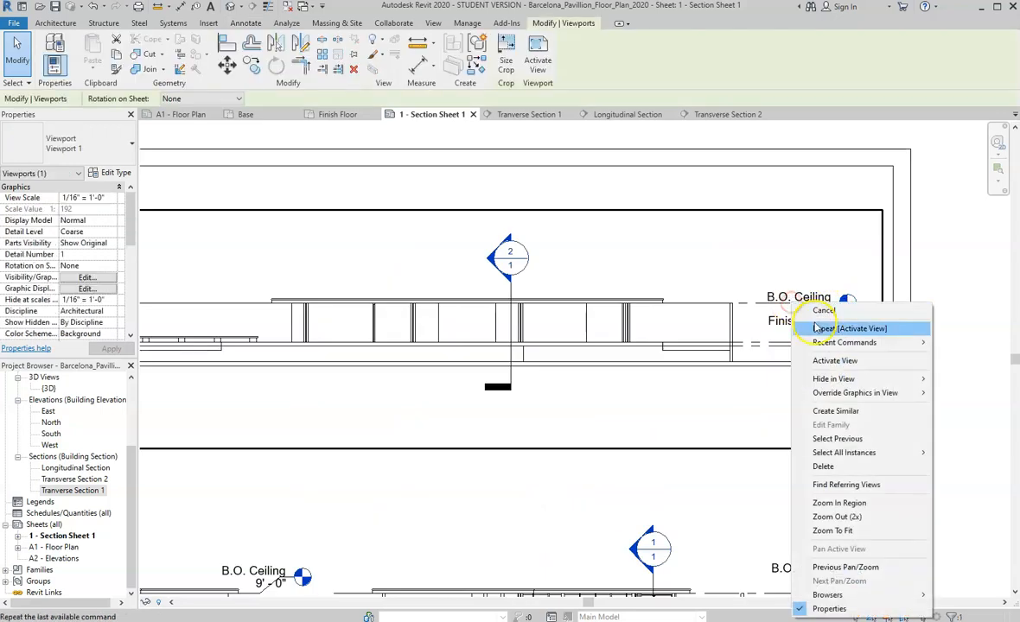
pyautogui.click(834, 362)
pyautogui.click(821, 304)
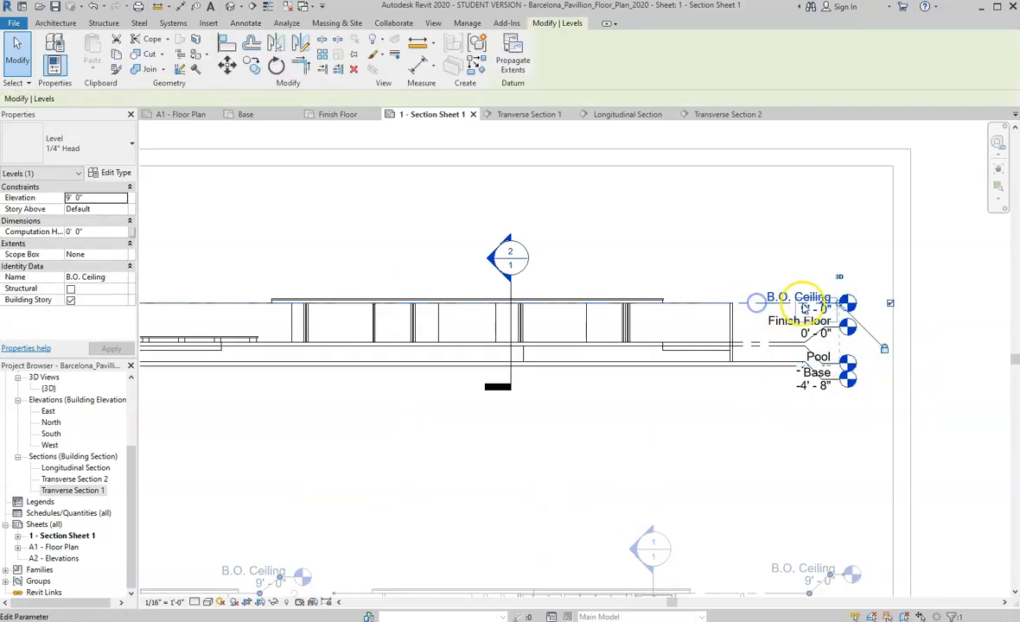
pyautogui.moveTo(822, 309); pyautogui.dragTo(823, 284)
pyautogui.click(695, 311)
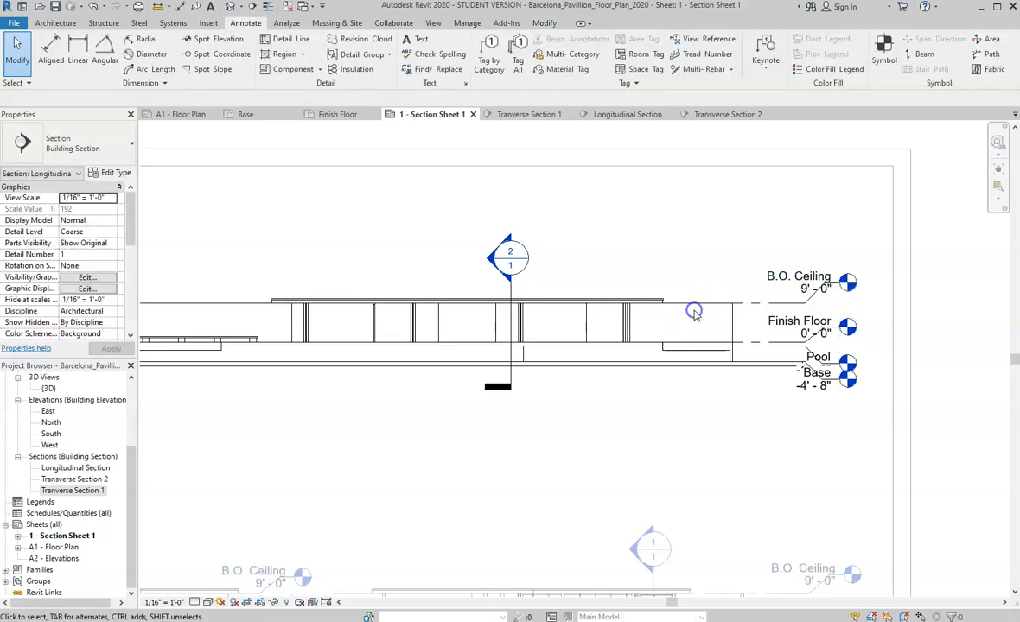
pyautogui.rightClick(694, 311)
pyautogui.click(742, 369)
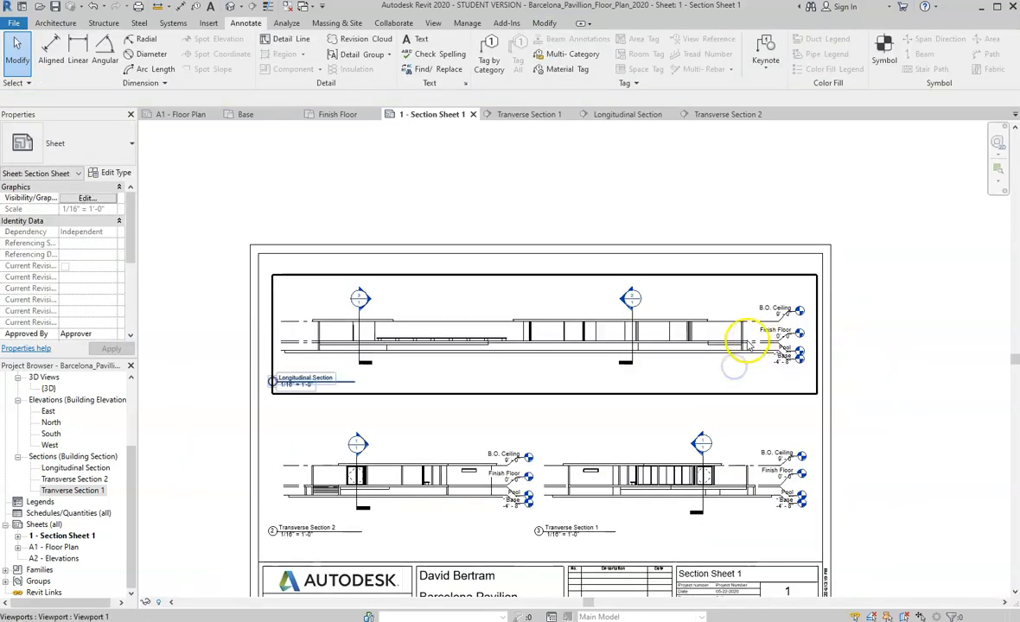
# Step: Move the Transverse Section 2 viewport further left from Tranverse Section 1 and realign its title with the Longitudinal Section title
pyautogui.scroll(-2, 694, 474)
pyautogui.scroll(1, 694, 474)
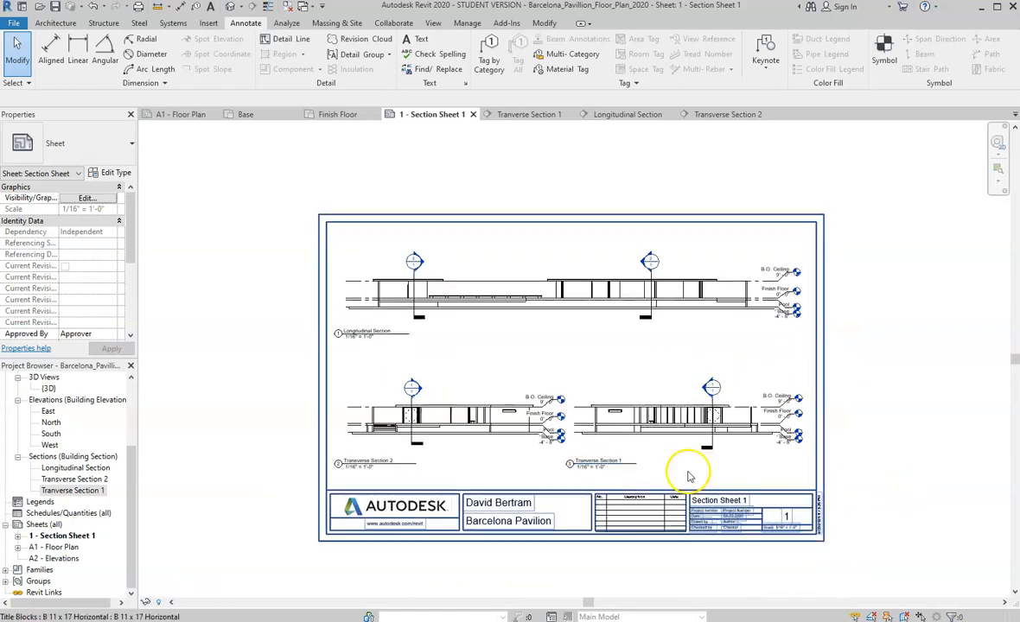
pyautogui.scroll(3, 592, 464)
pyautogui.scroll(-2, 554, 456)
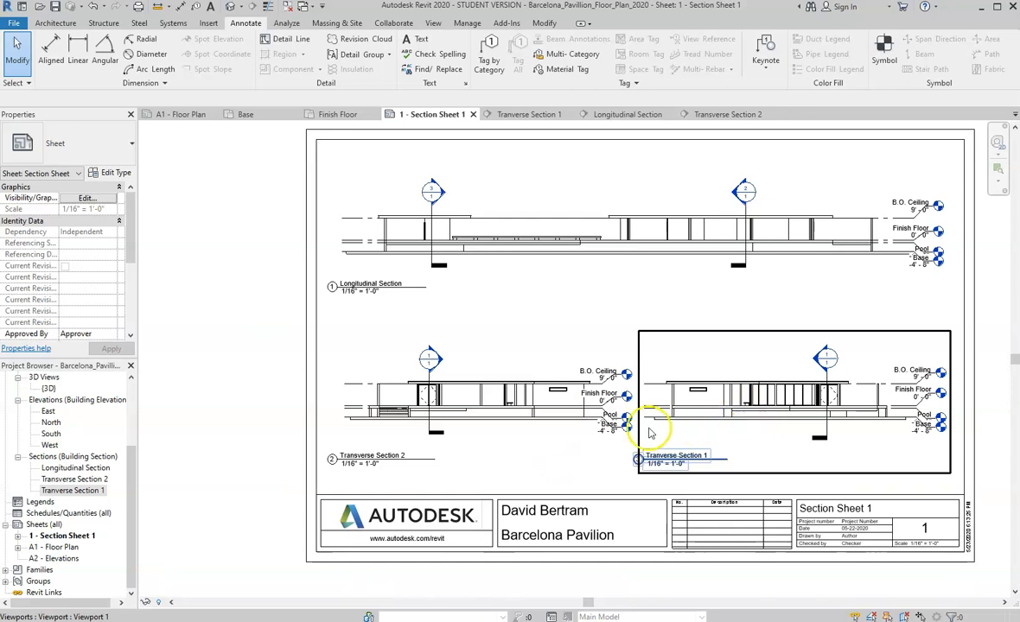
pyautogui.scroll(1, 506, 450)
pyautogui.click(501, 473)
pyautogui.moveTo(490, 476); pyautogui.dragTo(484, 474)
pyautogui.click(388, 478)
pyautogui.click(389, 466)
pyautogui.moveTo(391, 465); pyautogui.dragTo(408, 466)
pyautogui.click(578, 489)
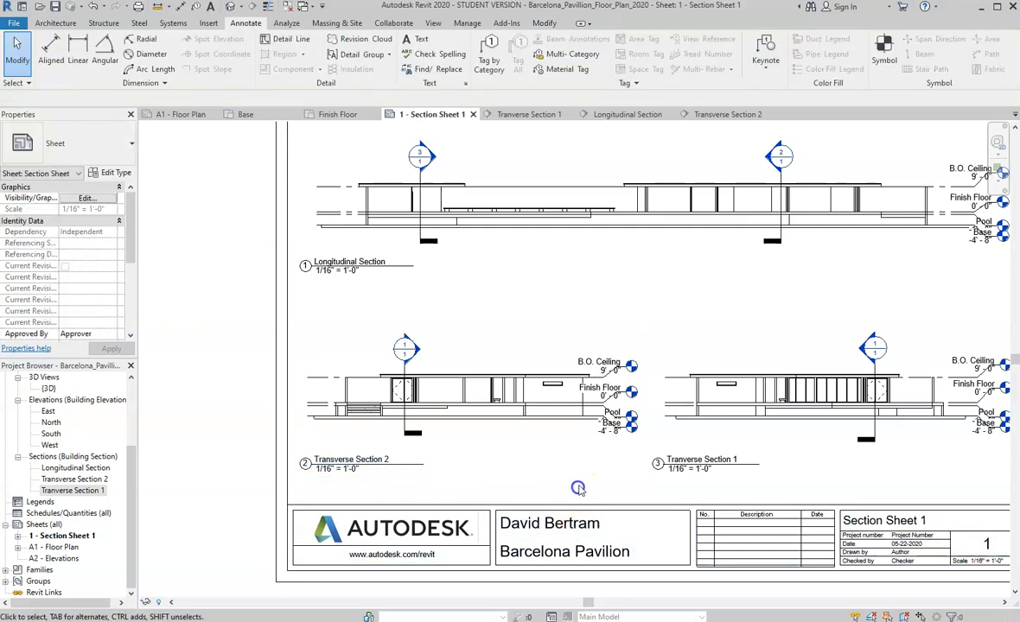
# Step: Activate the Transverse Section 2 view and extend the level lines slightly outward so the heads sit farther from the building
pyautogui.scroll(3, 643, 391)
pyautogui.click(599, 411)
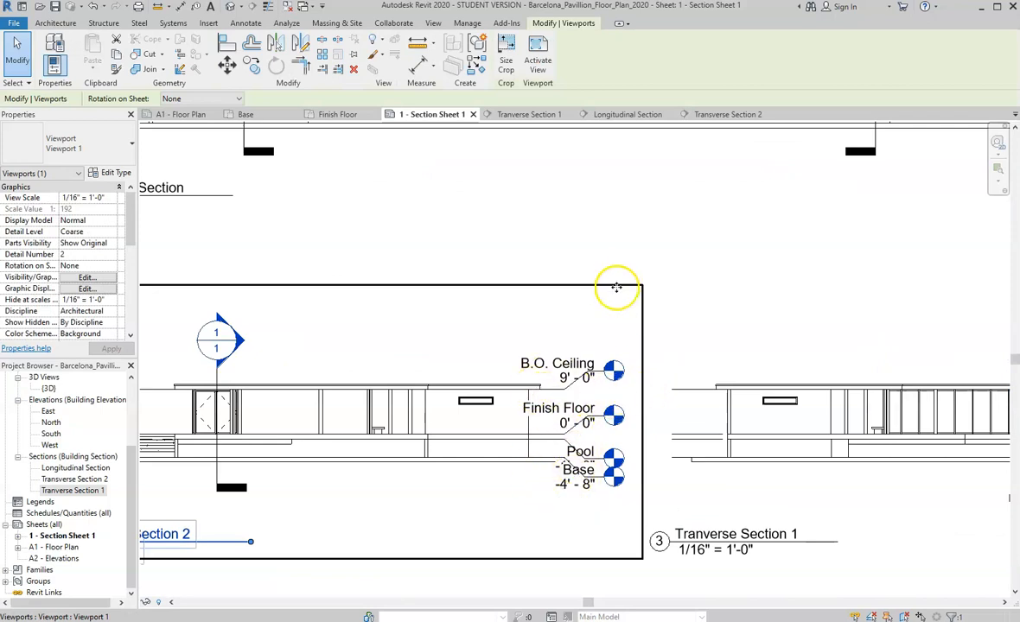
pyautogui.click(640, 226)
pyautogui.rightClick(603, 296)
pyautogui.click(644, 350)
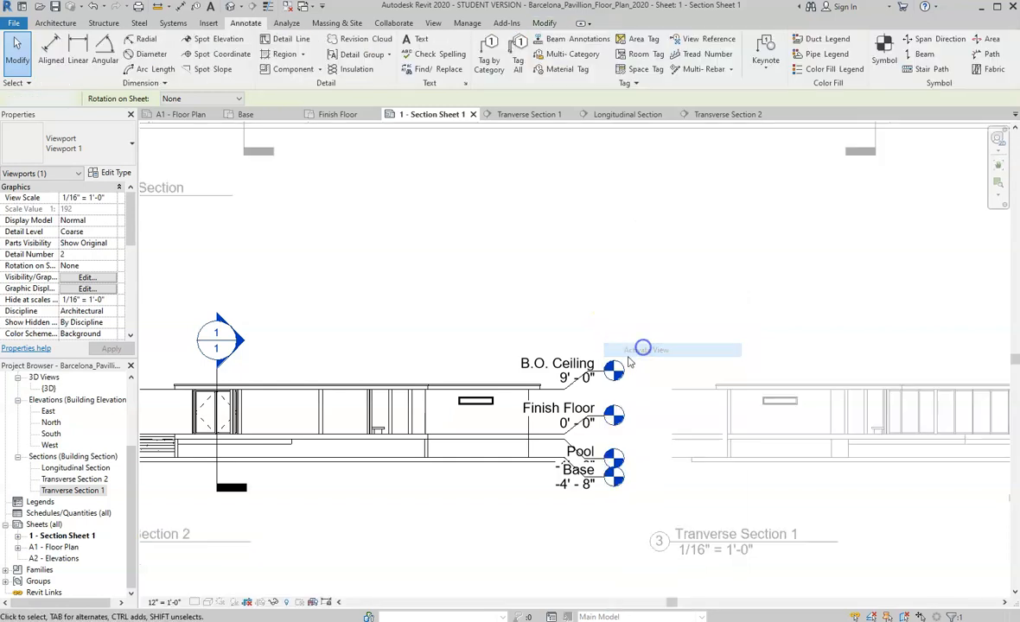
pyautogui.click(605, 390)
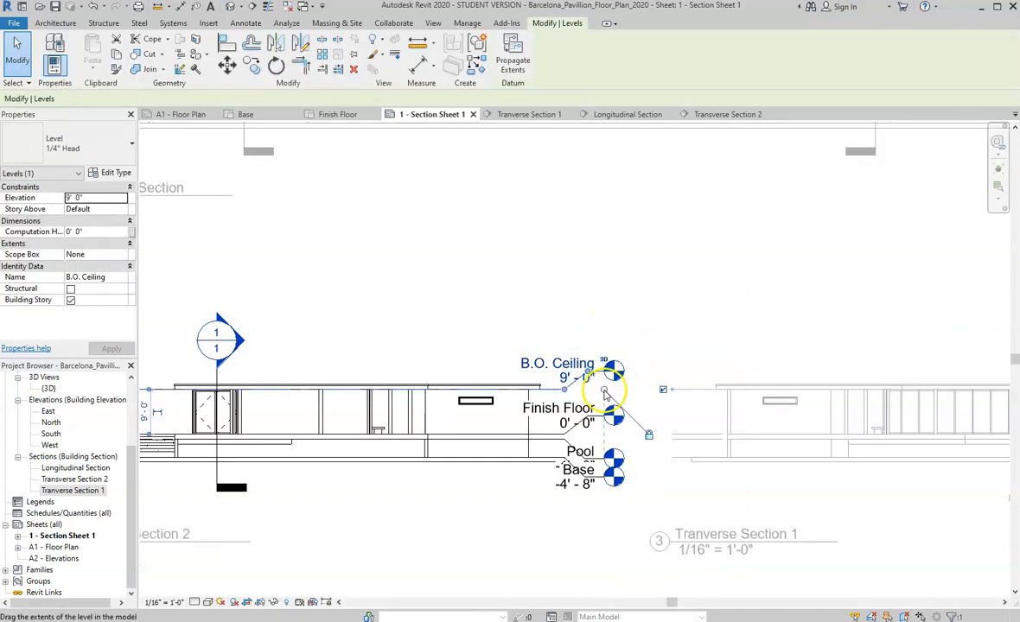
pyautogui.moveTo(605, 393); pyautogui.dragTo(617, 393)
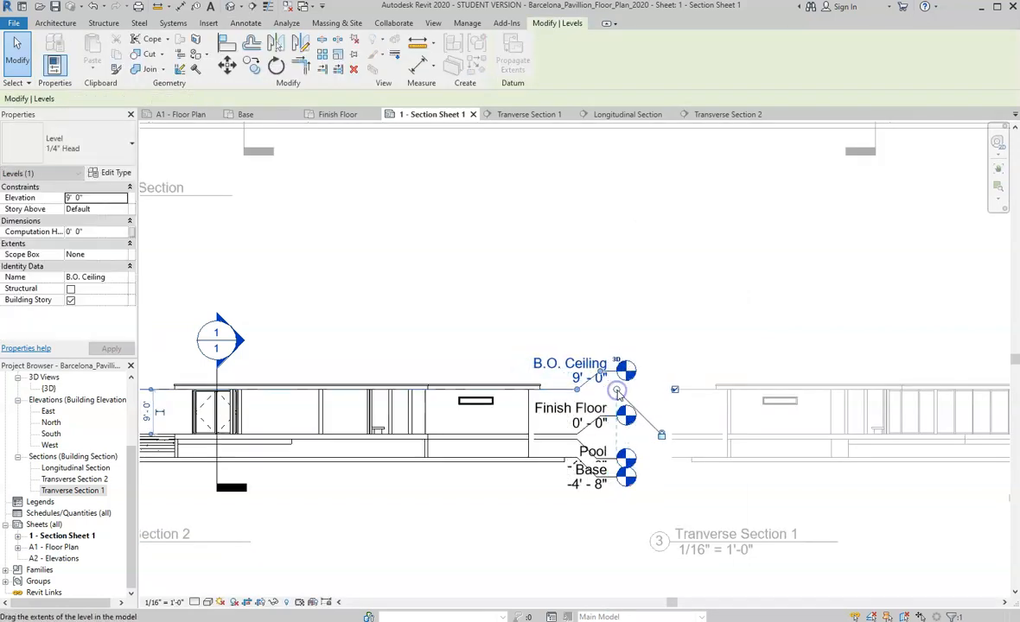
# Step: Lower the Base level head in Transverse Section 2 clear of the Pool label, then deactivate the view
pyautogui.scroll(2, 600, 506)
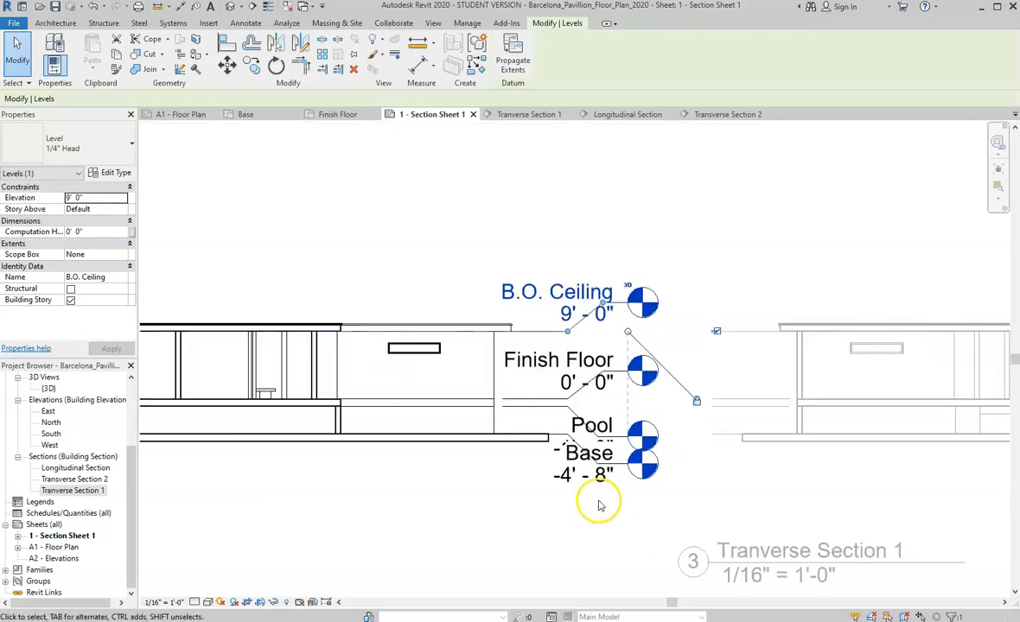
pyautogui.scroll(1, 601, 506)
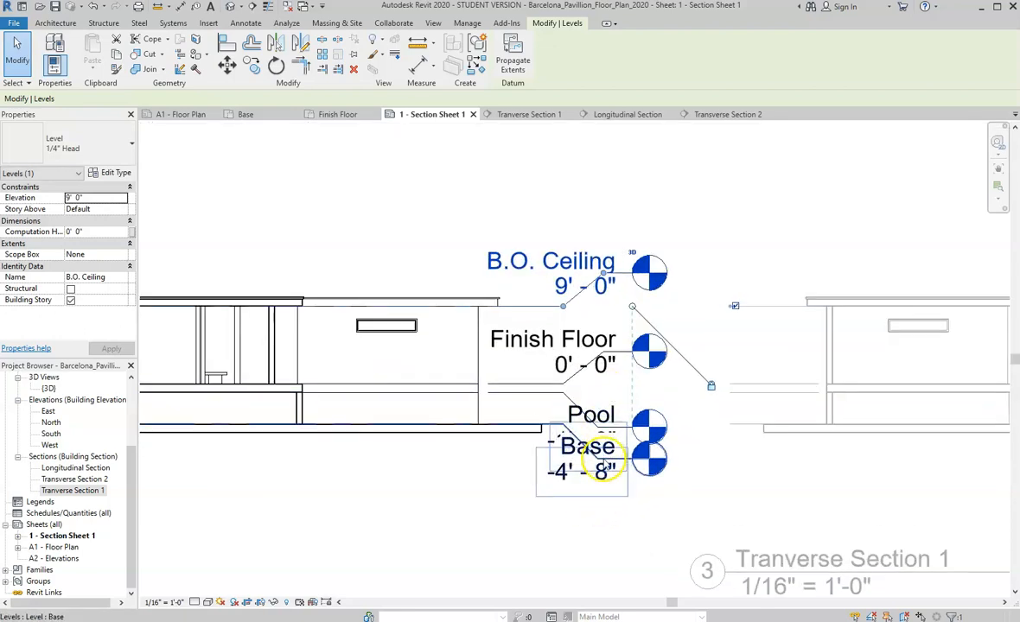
pyautogui.click(596, 460)
pyautogui.moveTo(597, 463); pyautogui.dragTo(597, 487)
pyautogui.click(471, 416)
pyautogui.scroll(-5, 592, 357)
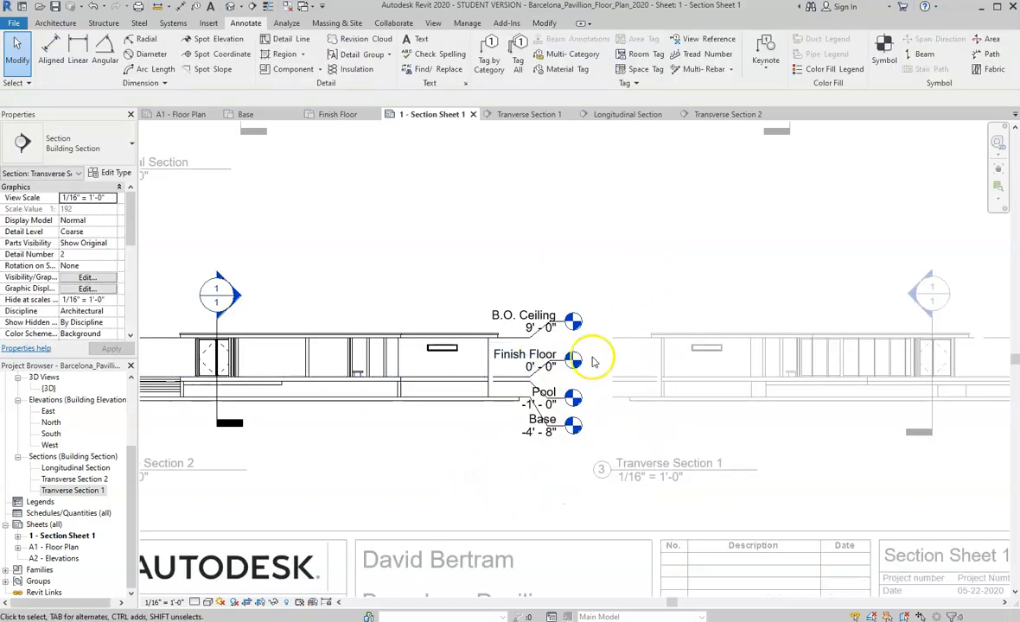
pyautogui.rightClick(405, 355)
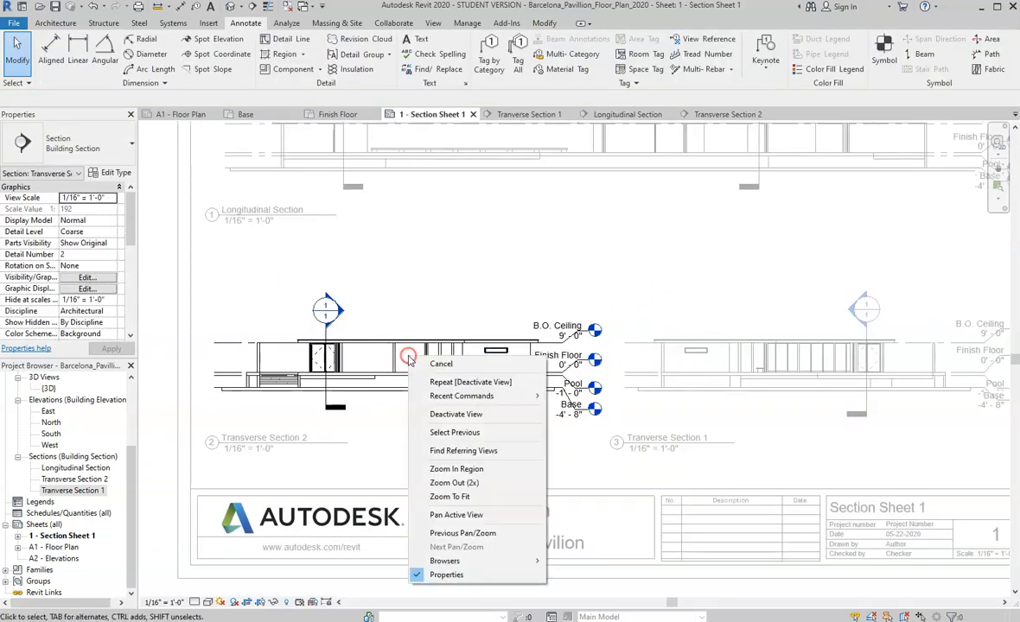
pyautogui.click(481, 415)
pyautogui.click(513, 349)
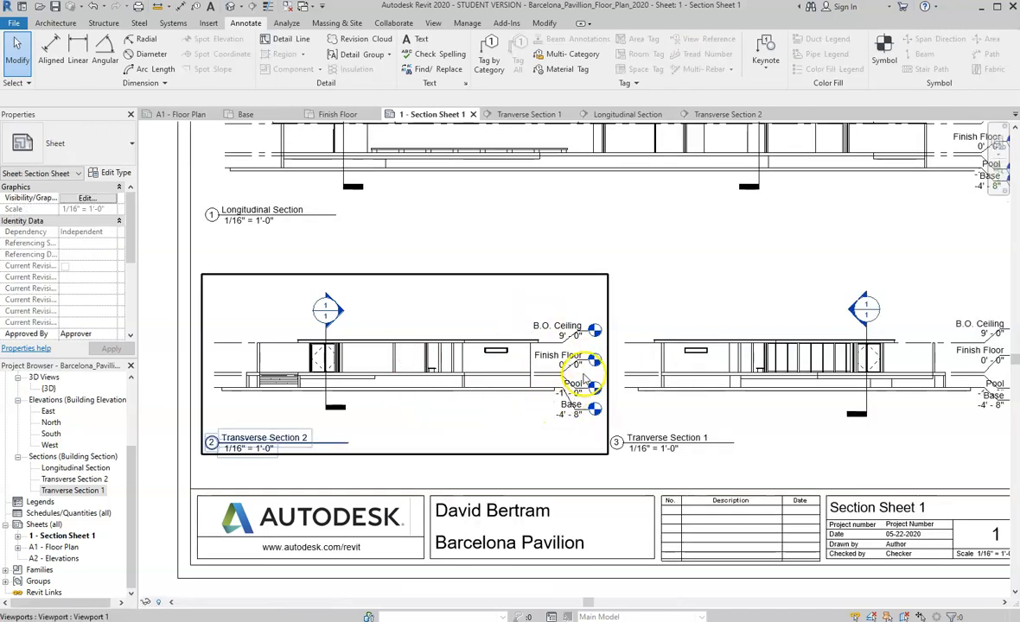
# Step: Activate the Tranverse Section 1 view, lower the Base level head clear of the Pool label, and deactivate the view
pyautogui.scroll(4, 847, 353)
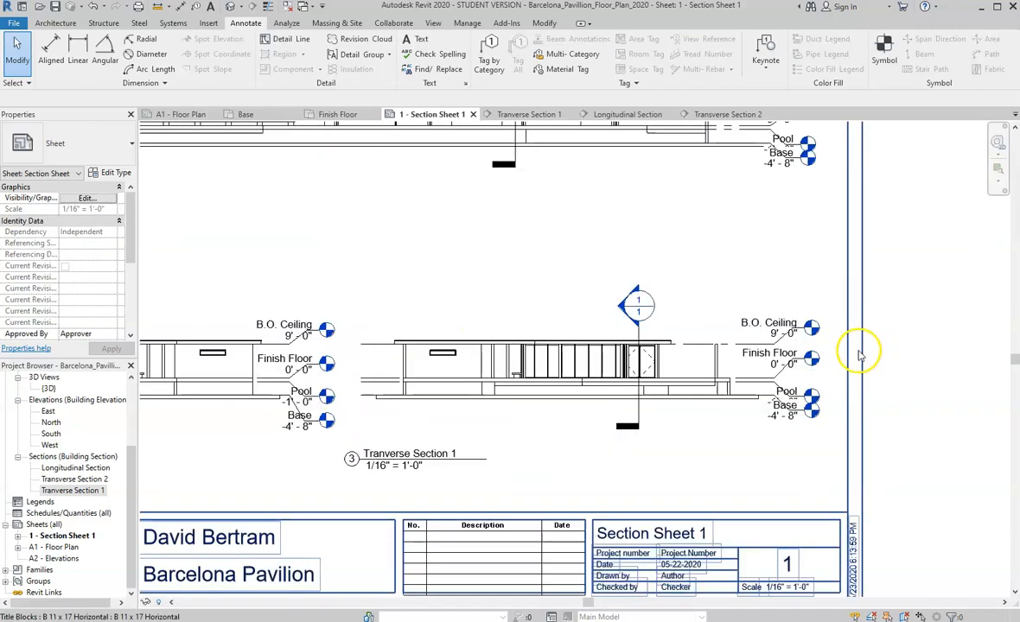
pyautogui.click(750, 391)
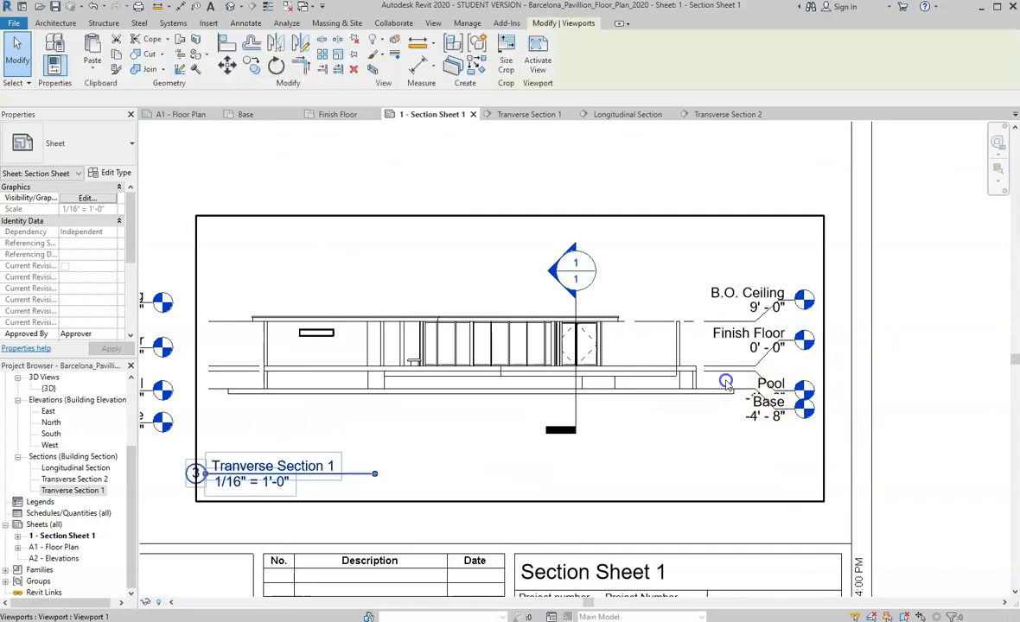
pyautogui.rightClick(726, 380)
pyautogui.click(788, 122)
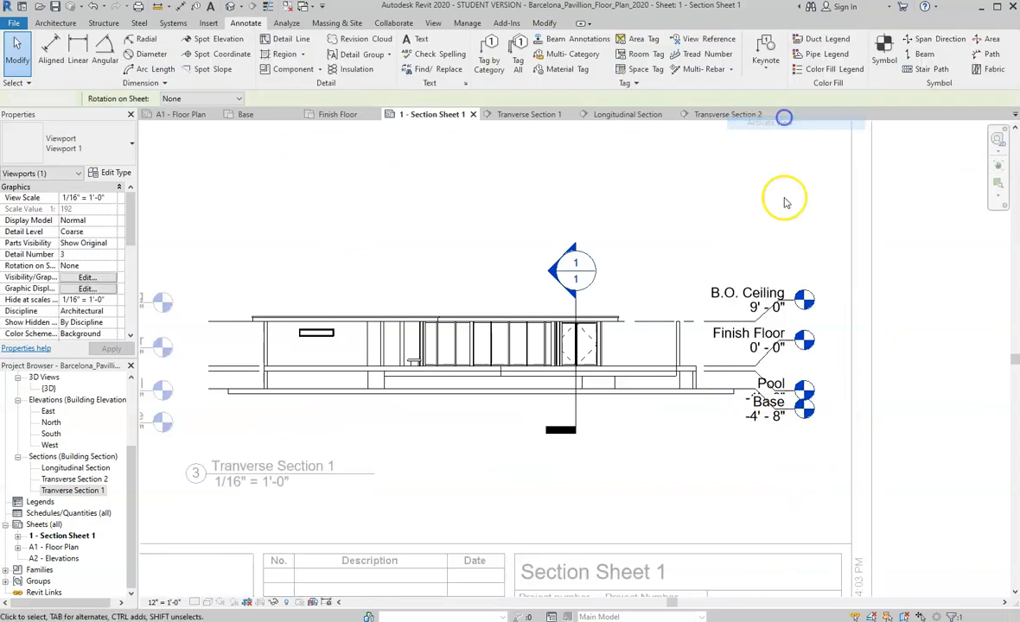
pyautogui.scroll(3, 752, 402)
pyautogui.click(767, 423)
pyautogui.moveTo(766, 423); pyautogui.dragTo(767, 445)
pyautogui.click(678, 466)
pyautogui.scroll(-3, 841, 360)
pyautogui.rightClick(696, 361)
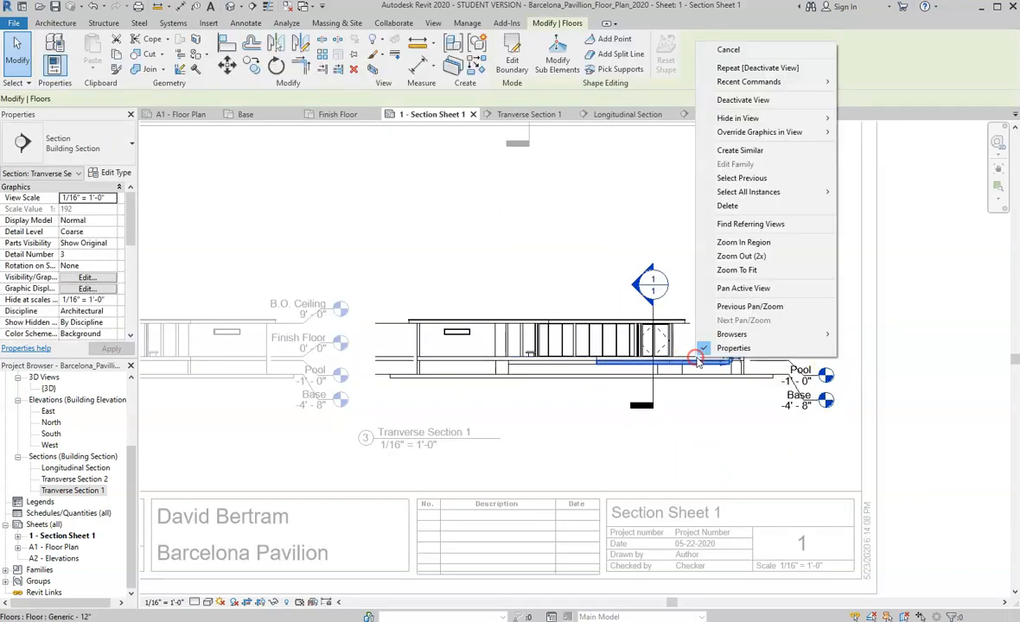
pyautogui.click(744, 101)
# Step: Activate the Longitudinal Section view, lower the Base level head clear of the Pool label, and deactivate the view
pyautogui.scroll(3, 808, 535)
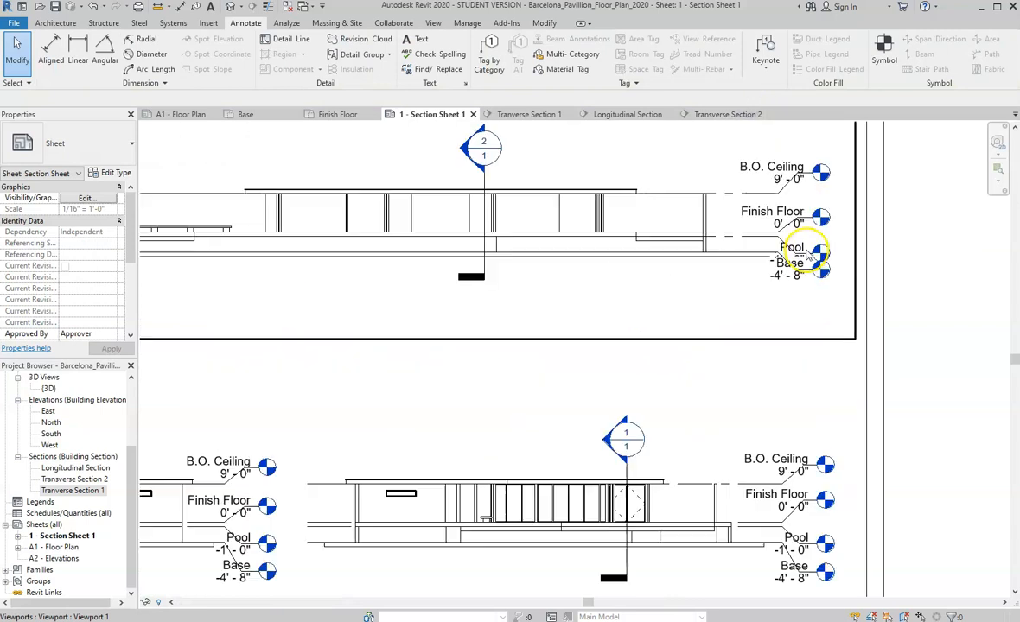
pyautogui.click(738, 252)
pyautogui.rightClick(737, 253)
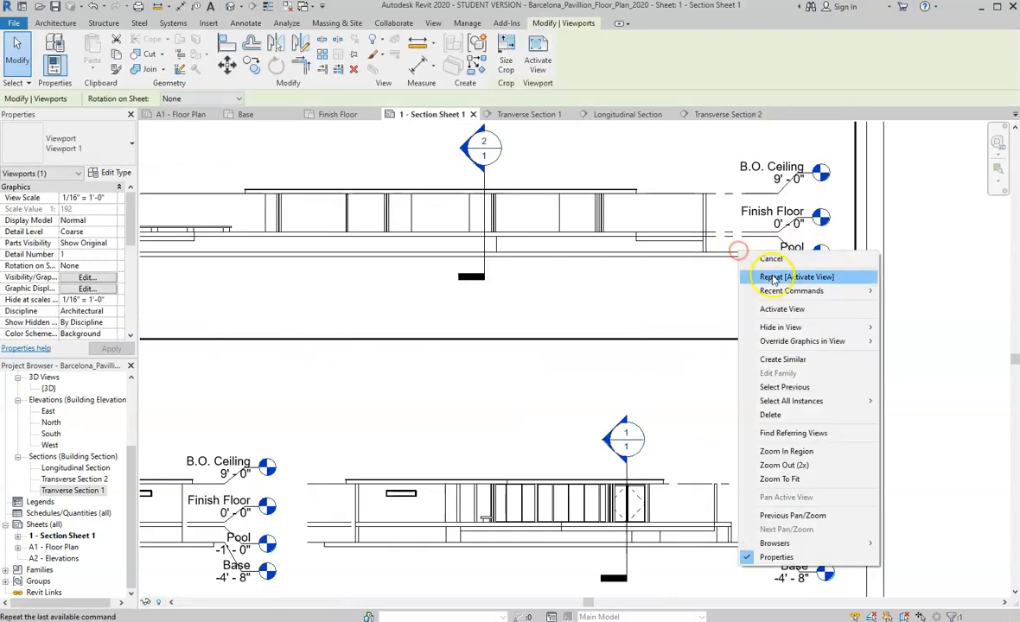
pyautogui.click(783, 311)
pyautogui.click(797, 269)
pyautogui.scroll(3, 797, 270)
pyautogui.moveTo(792, 274); pyautogui.dragTo(795, 295)
pyautogui.click(691, 367)
pyautogui.scroll(-5, 751, 312)
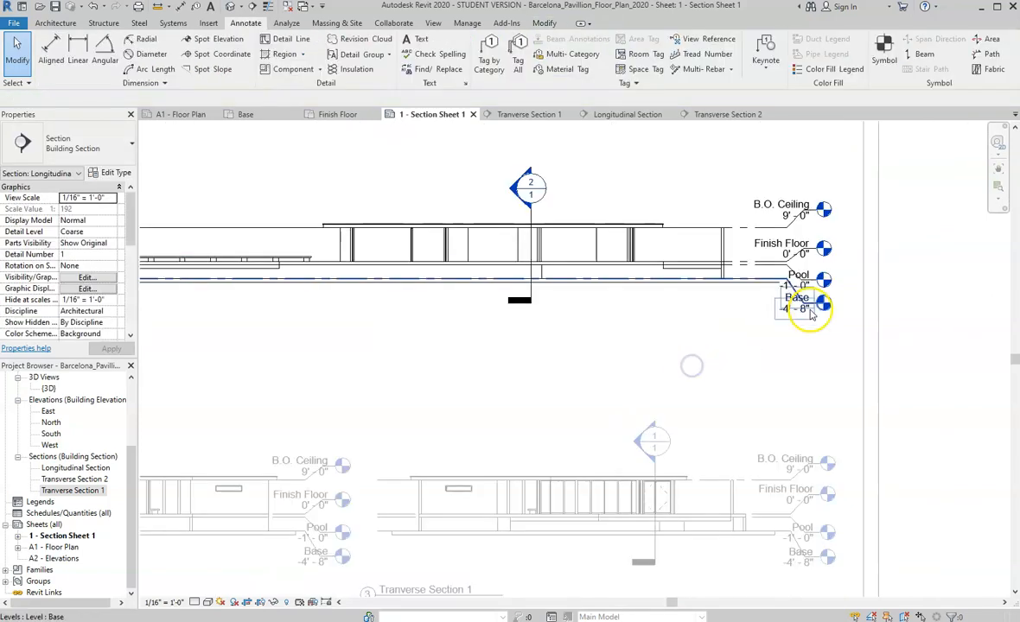
pyautogui.rightClick(676, 328)
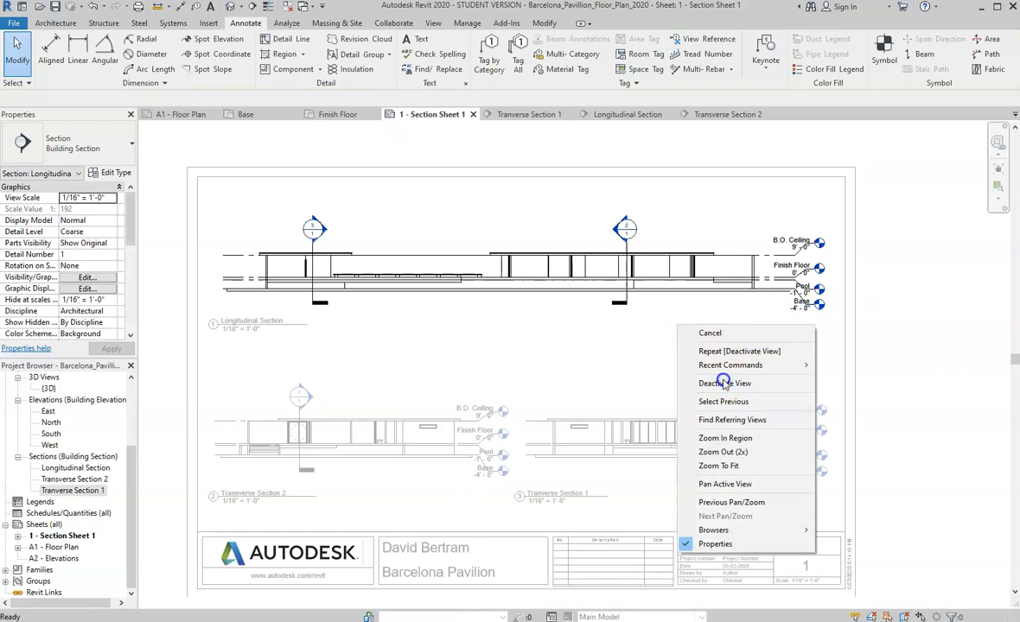
pyautogui.click(724, 383)
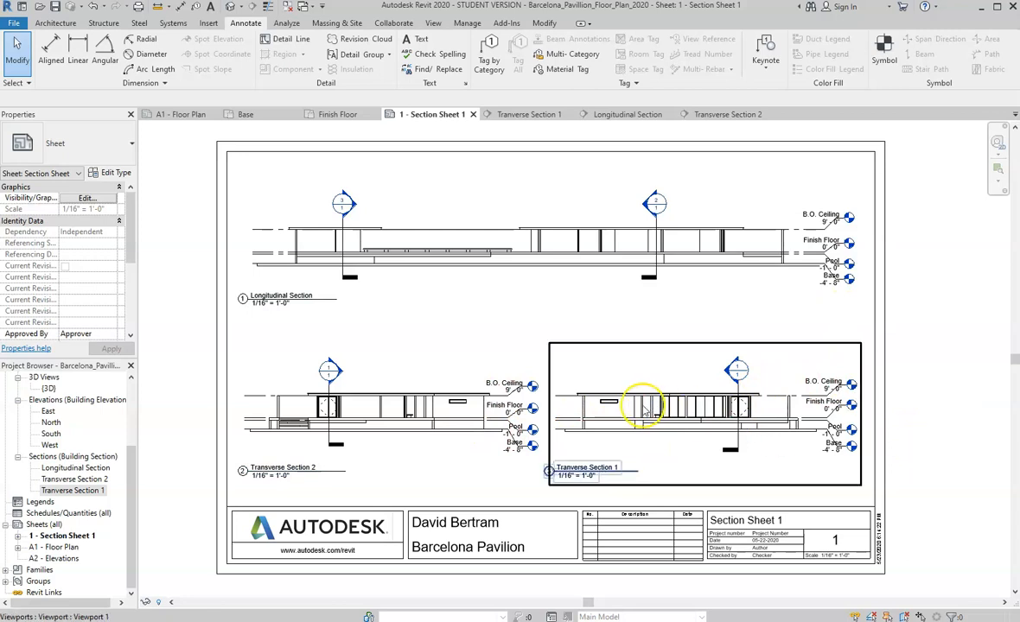
pyautogui.scroll(-1, 644, 466)
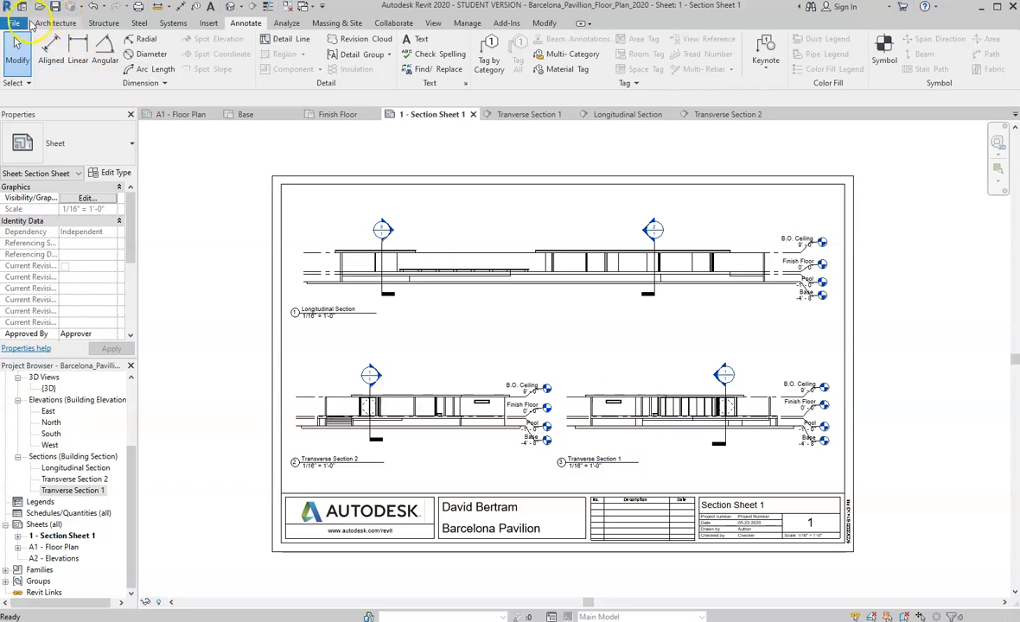
# Step: In the PDF viewer, compare the sheet PDFs and close the outdated A1 Floor Plan PDF with blank section markers
pyautogui.click(23, 25)
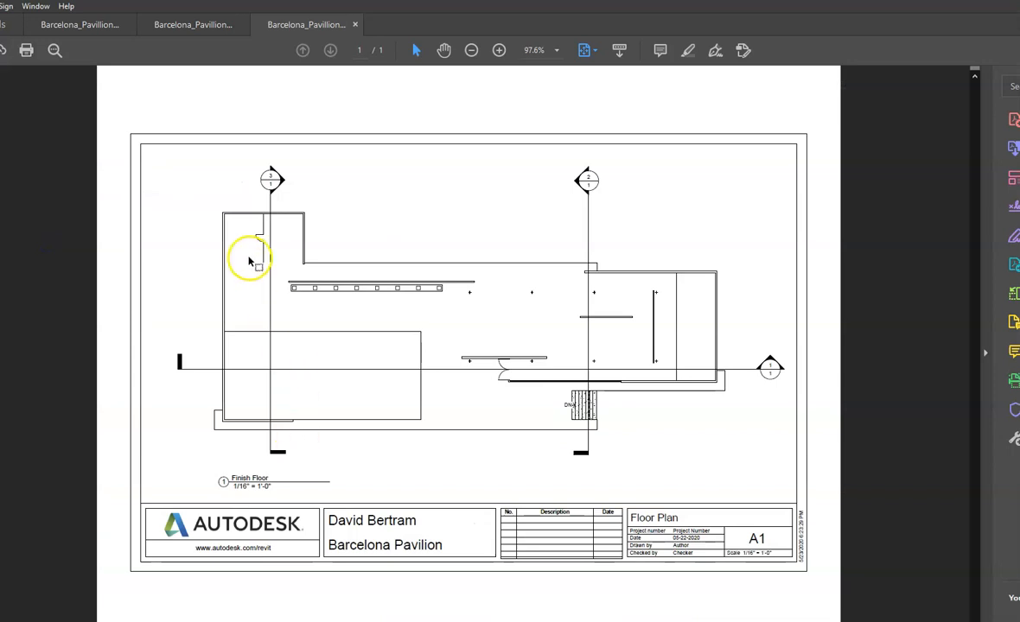
pyautogui.click(95, 30)
pyautogui.click(173, 27)
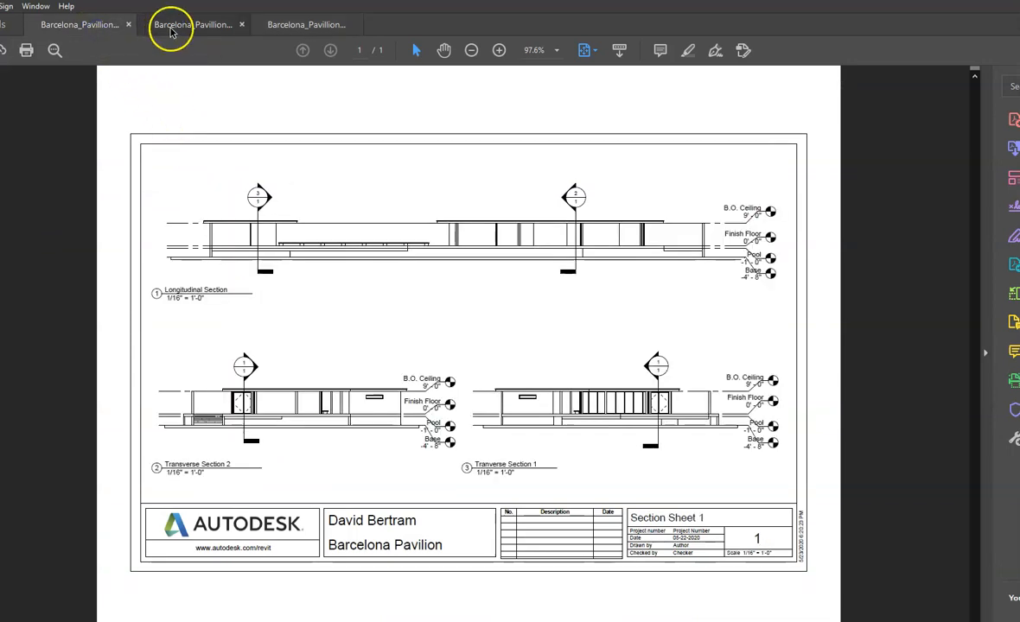
pyautogui.click(627, 363)
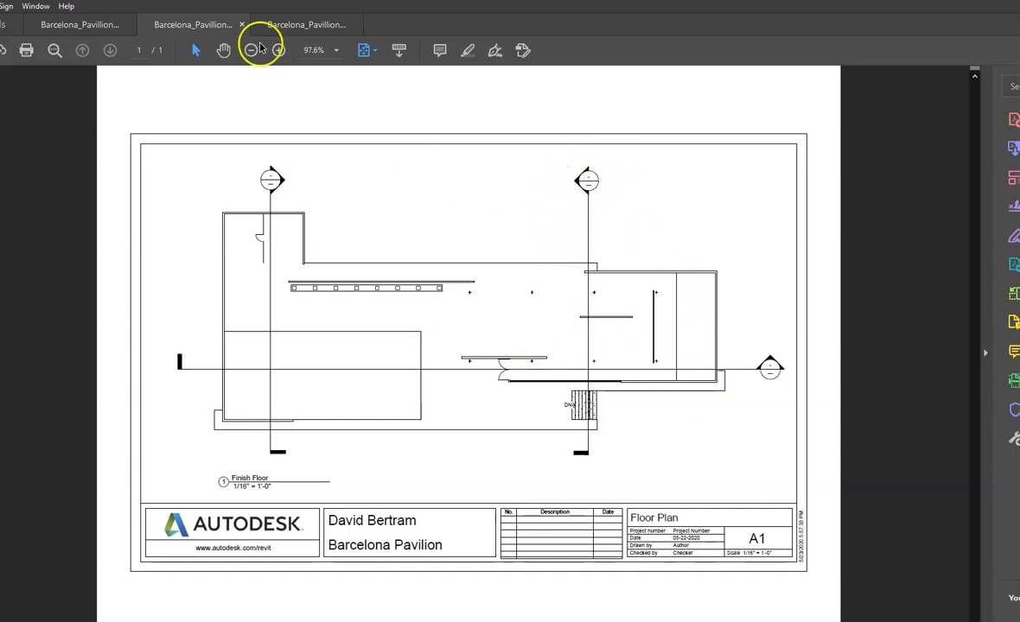
pyautogui.click(241, 25)
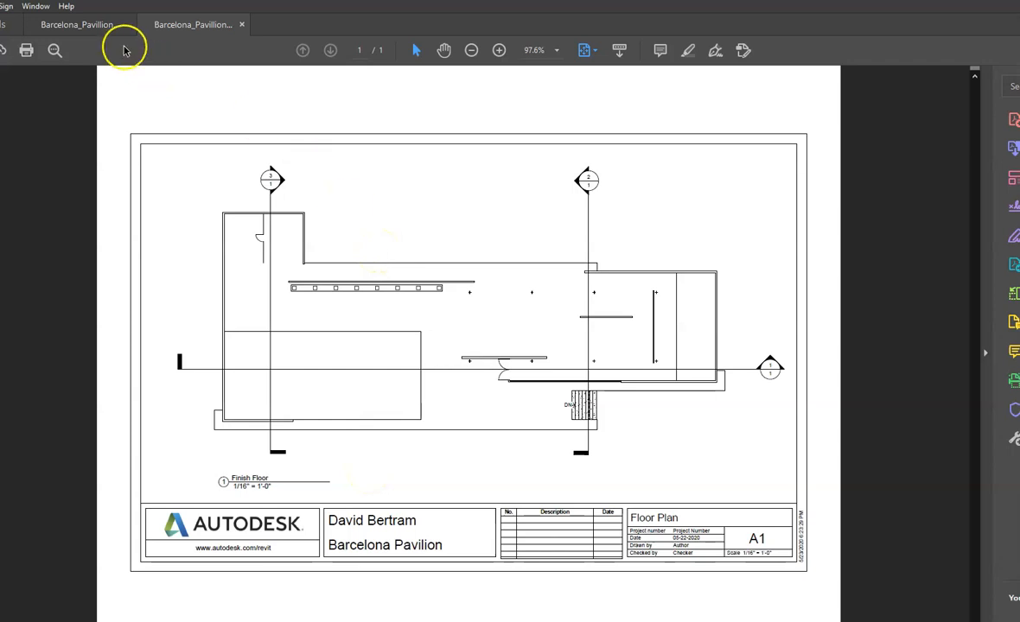
# Step: Check the section marker references on the A1 Floor Plan PDF against the views on the Section Sheet 1 PDF
pyautogui.click(91, 25)
pyautogui.click(190, 25)
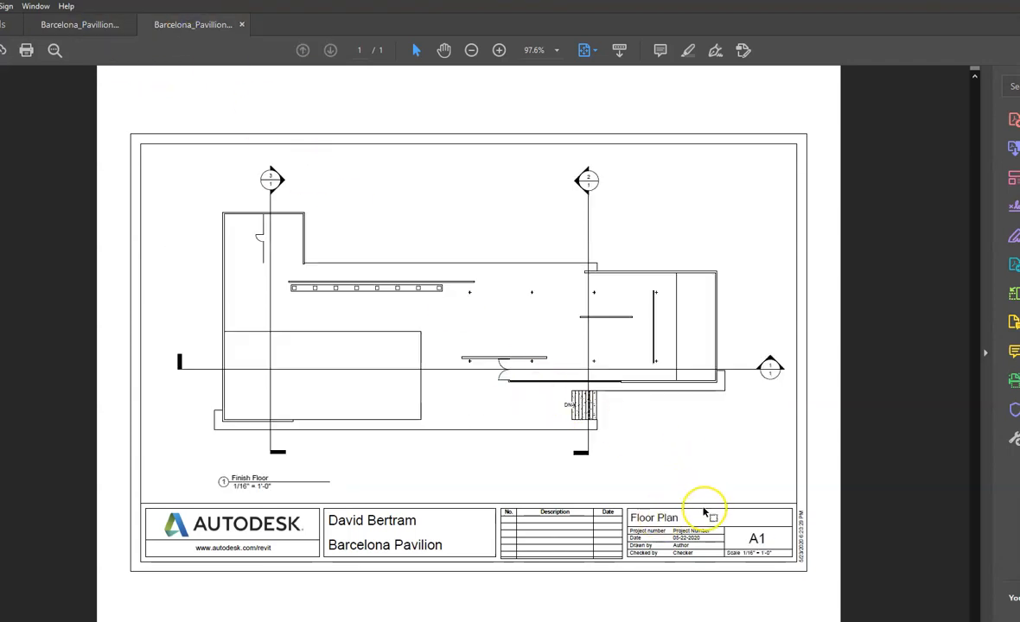
pyautogui.click(87, 31)
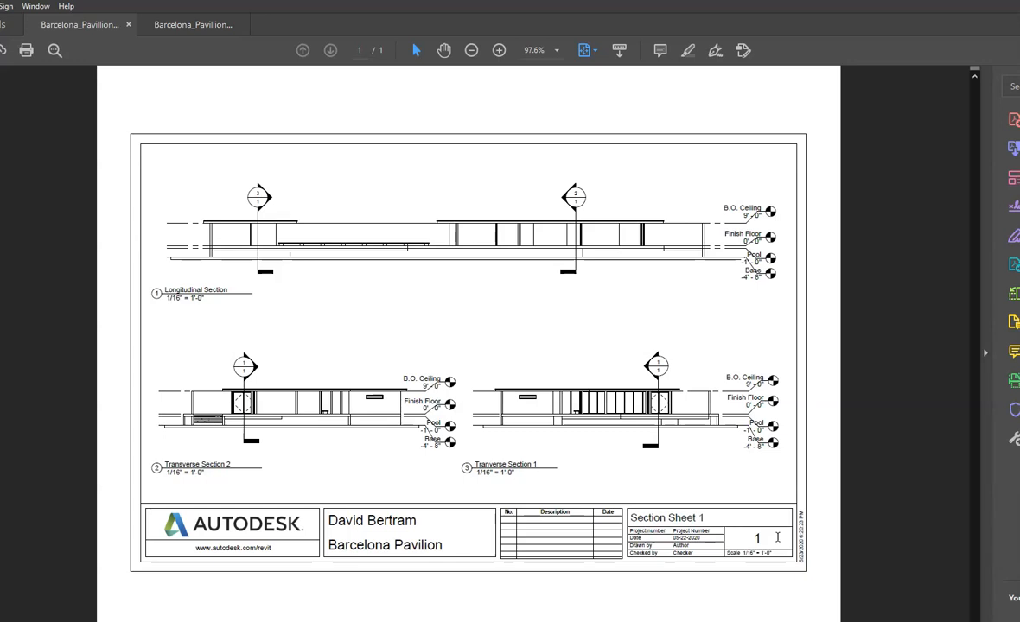
# Step: Switch back to Revit, open the {3D} view, and examine the pavilion model from its front side
pyautogui.click(1018, 0)
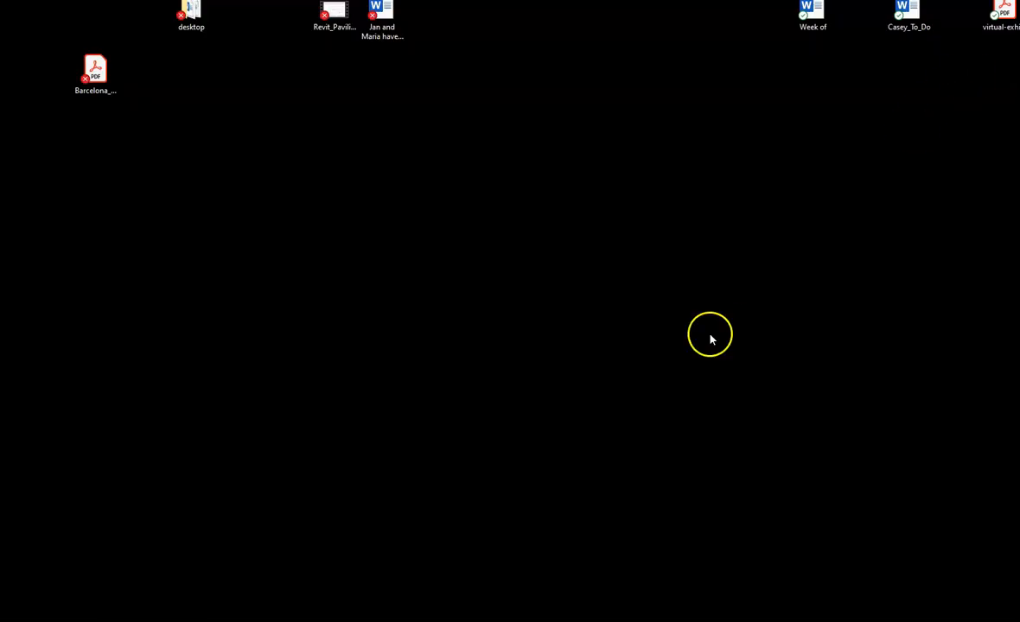
pyautogui.click(562, 621)
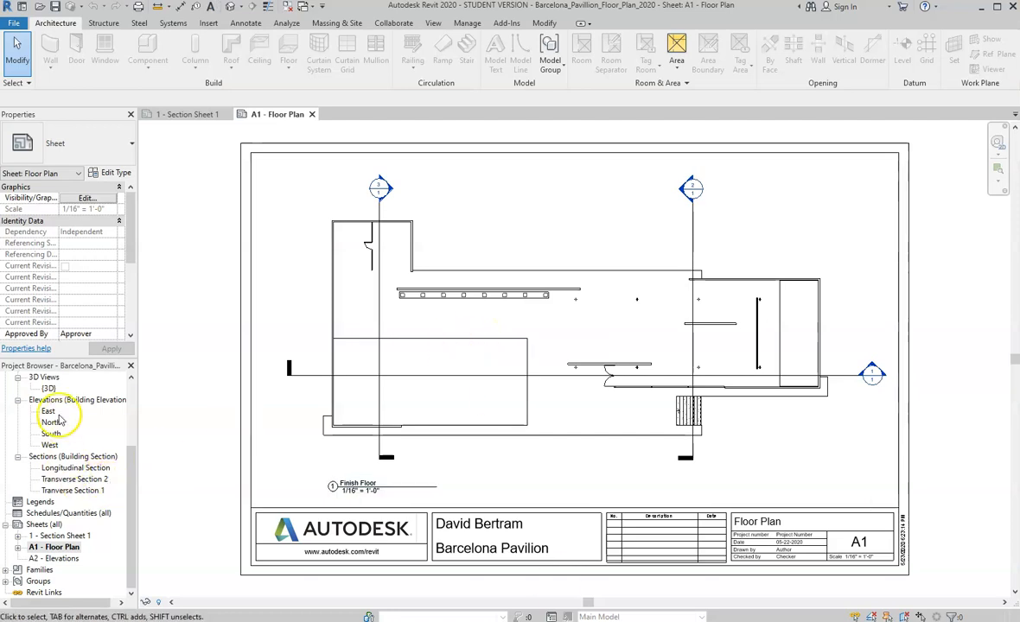
pyautogui.doubleClick(49, 388)
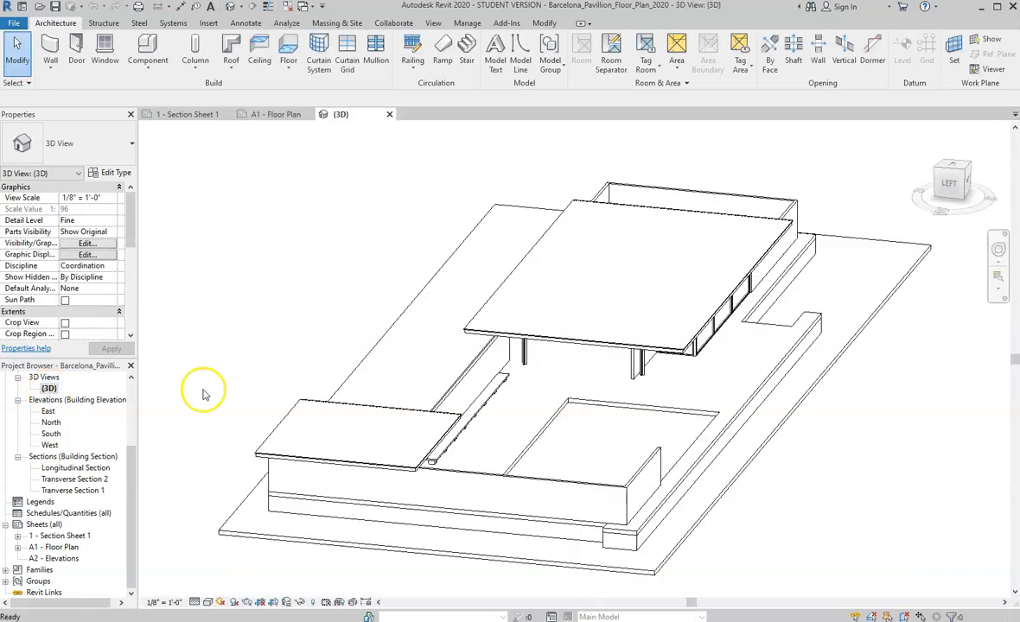
pyautogui.scroll(-3, 554, 346)
pyautogui.keyDown('shift'); pyautogui.moveTo(649, 418); pyautogui.dragTo(487, 429, button='middle'); pyautogui.keyUp('shift')
pyautogui.scroll(-3, 683, 432)
pyautogui.scroll(3, 618, 424)
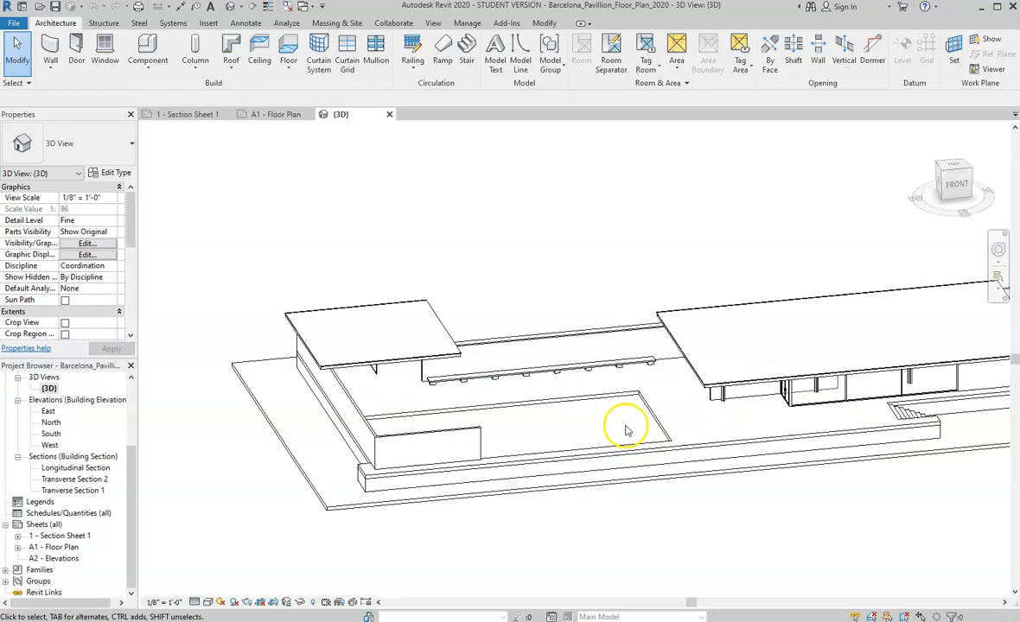
pyautogui.scroll(-2, 529, 380)
pyautogui.scroll(2, 554, 379)
pyautogui.scroll(-1, 758, 410)
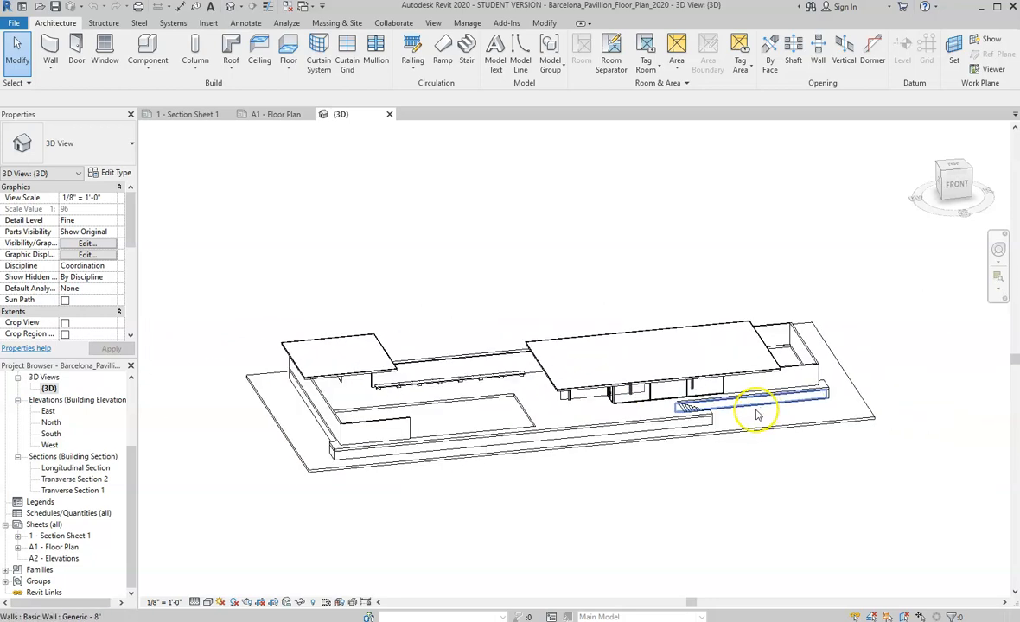
pyautogui.scroll(2, 529, 387)
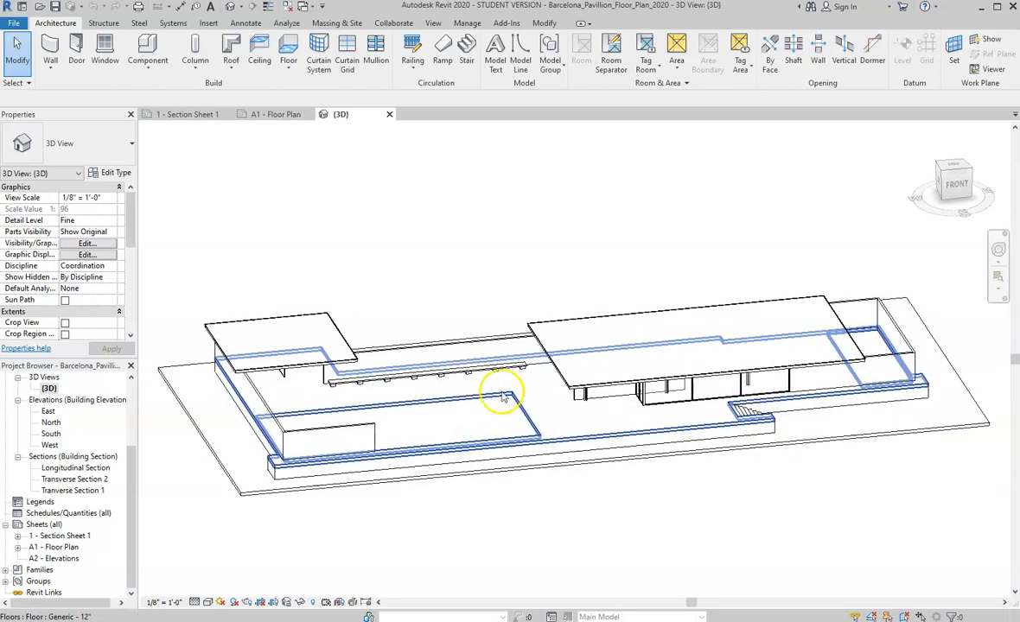
pyautogui.scroll(1, 50, 424)
pyautogui.scroll(2, 50, 424)
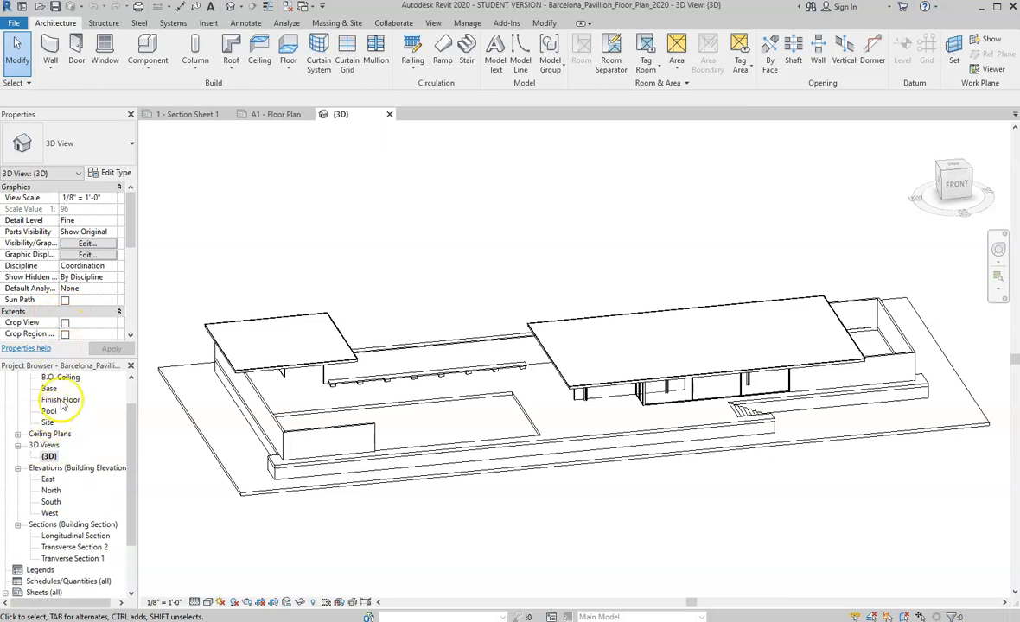
# Step: Open the Finish Floor plan view and reveal its hidden elements
pyautogui.doubleClick(71, 435)
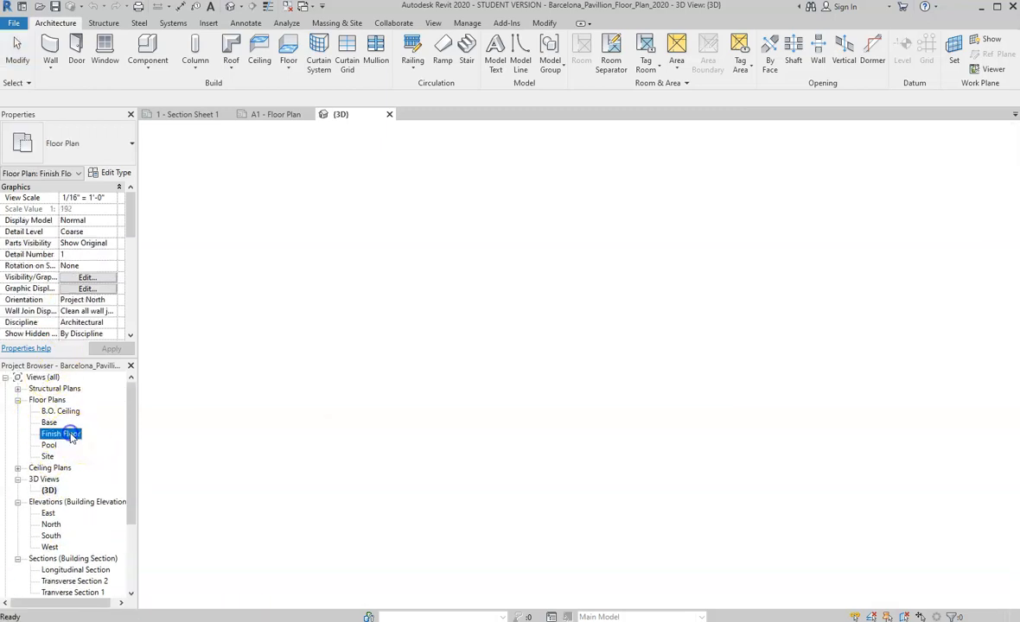
pyautogui.scroll(-2, 579, 411)
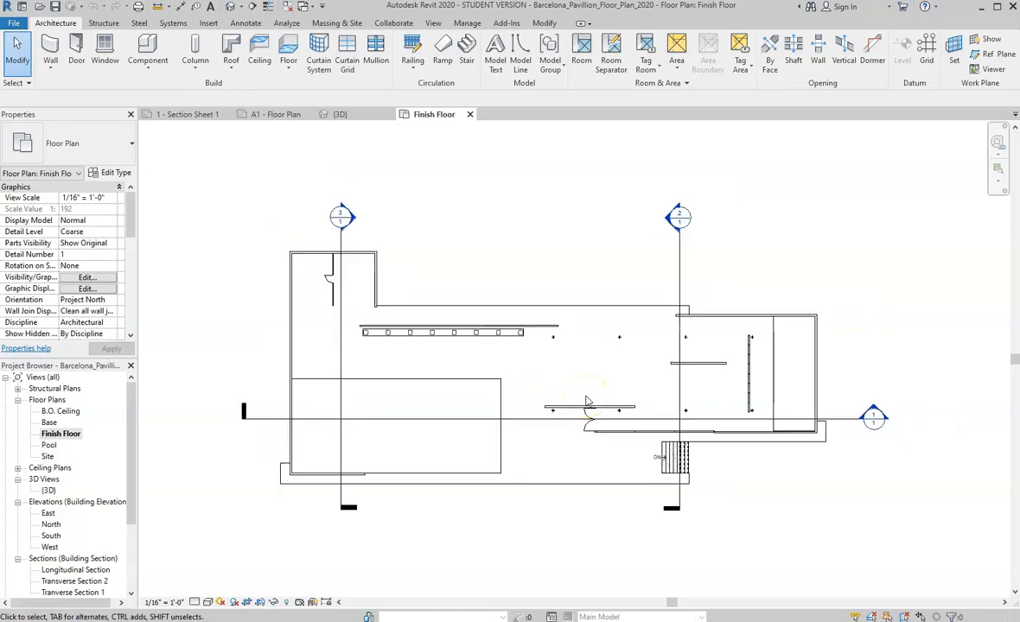
pyautogui.click(289, 602)
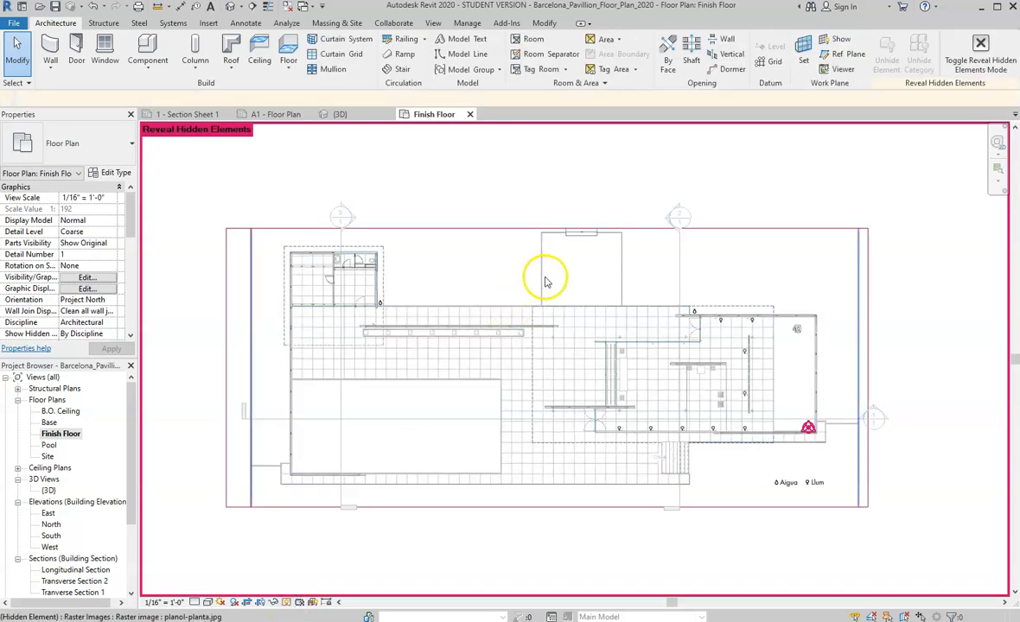
# Step: Unhide the planol-planta.jpg raster image in the Finish Floor plan and exit the reveal hidden elements mode
pyautogui.click(542, 336)
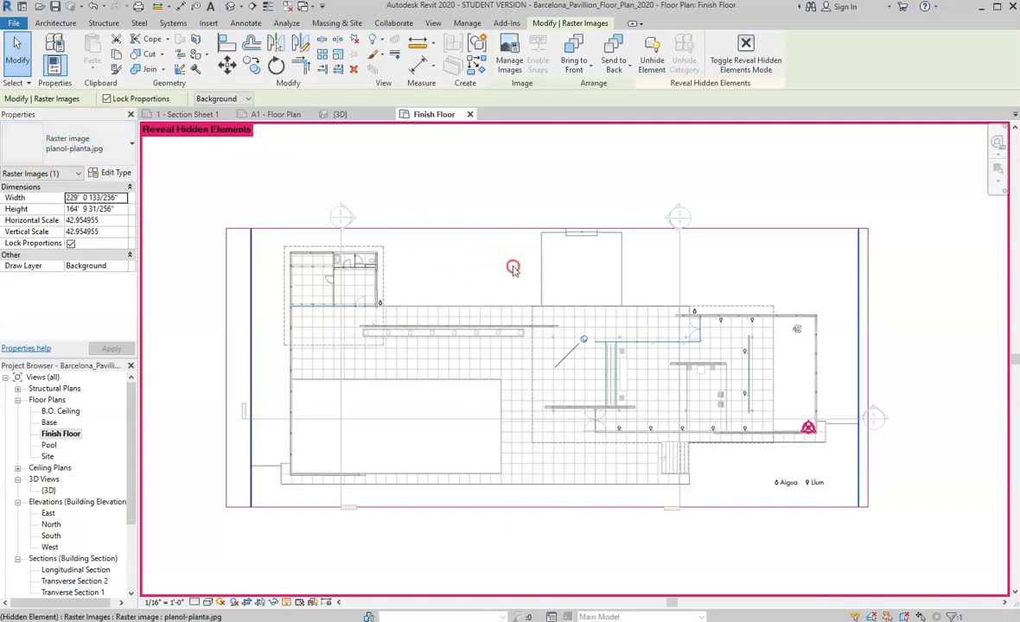
pyautogui.rightClick(512, 269)
pyautogui.moveTo(566, 325)
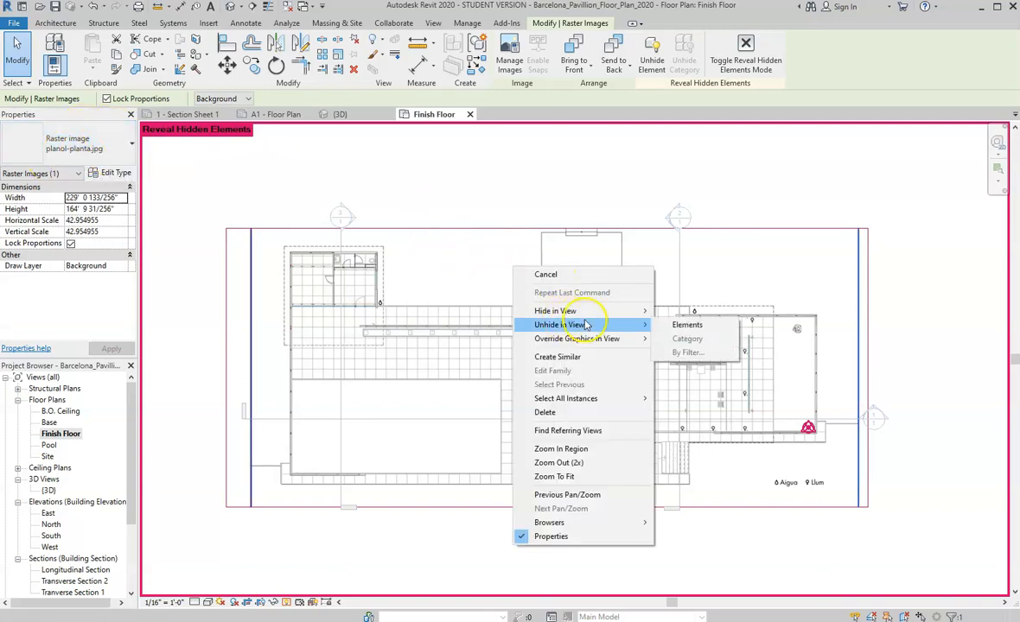
pyautogui.click(676, 325)
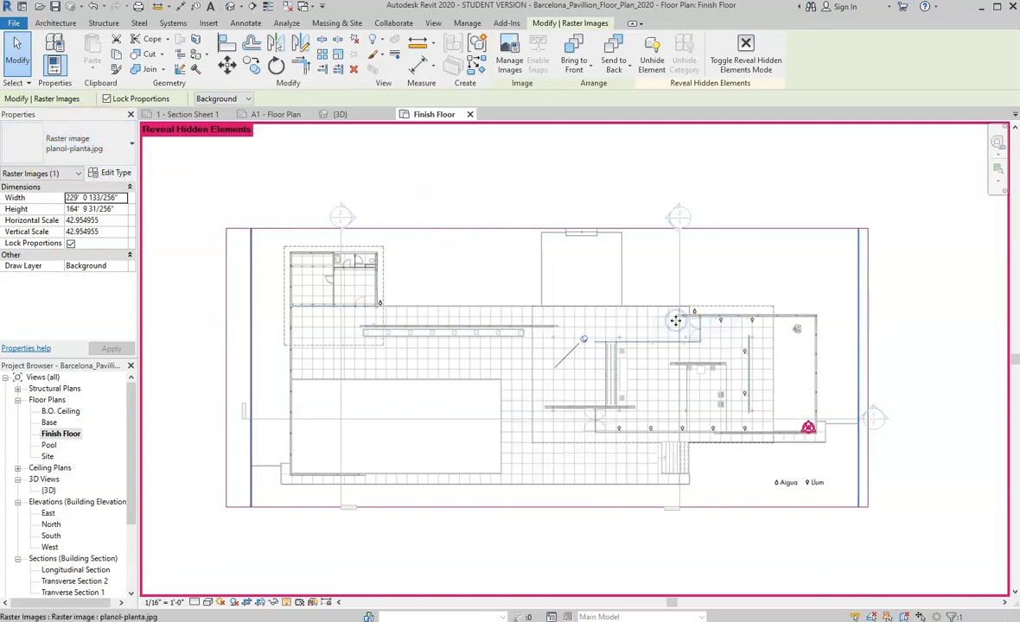
pyautogui.click(286, 602)
# Step: Examine the small building in the Finish Floor plan and its Generic - 2" partition wall against the underlay image
pyautogui.scroll(5, 311, 273)
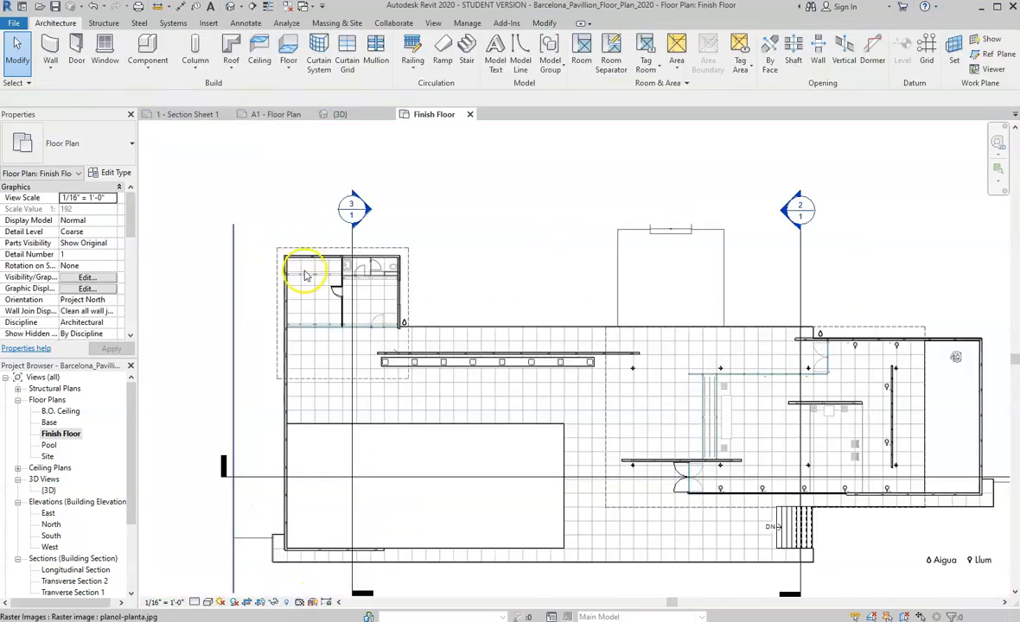
pyautogui.scroll(-2, 550, 342)
pyautogui.scroll(1, 546, 342)
pyautogui.scroll(-2, 523, 212)
pyautogui.scroll(2, 511, 308)
pyautogui.click(501, 328)
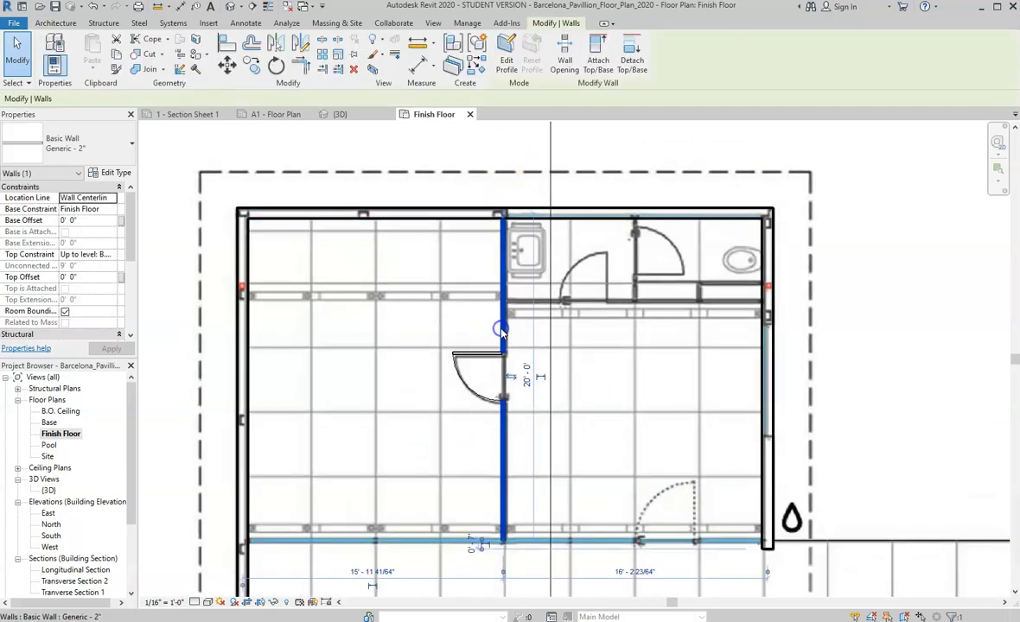
pyautogui.scroll(-1, 478, 278)
pyautogui.scroll(1, 530, 424)
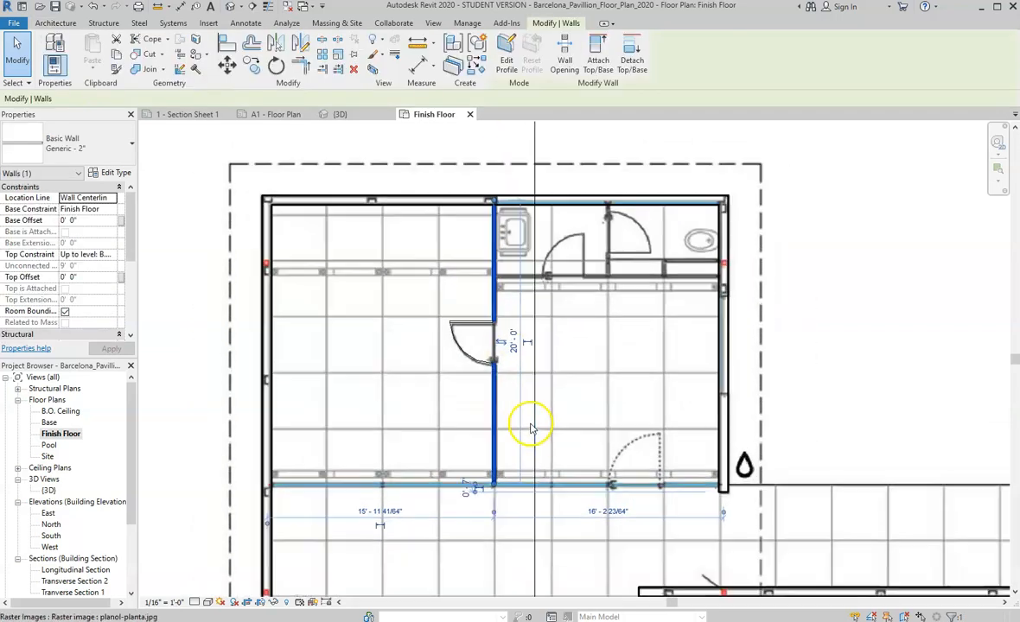
pyautogui.press('Escape')
pyautogui.scroll(-1, 484, 344)
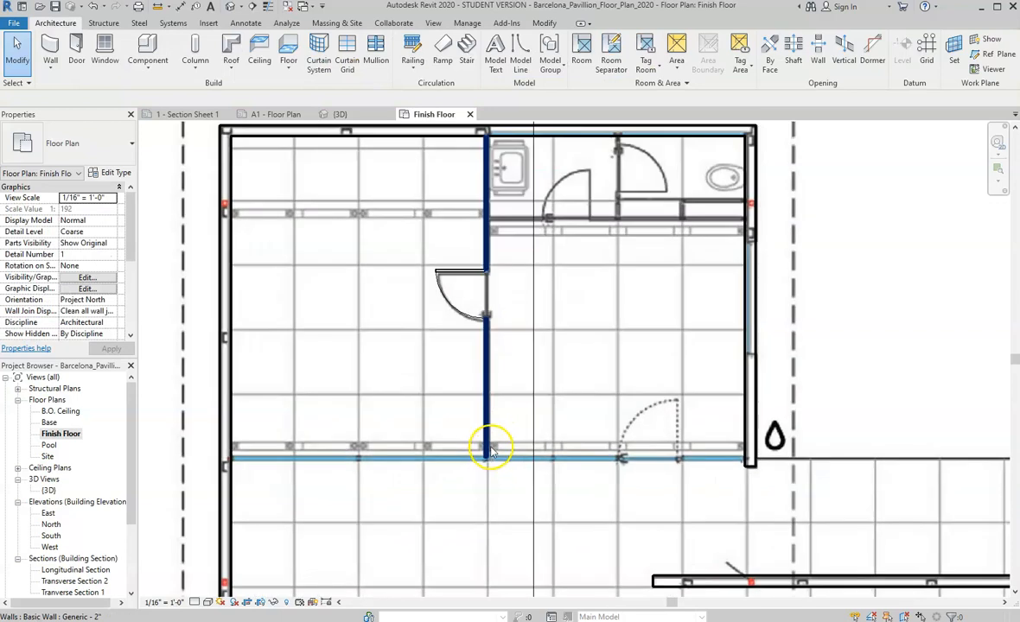
# Step: Start a new architectural wall with the Curtain Wall type Storefront Pavilion
pyautogui.click(50, 69)
pyautogui.click(86, 91)
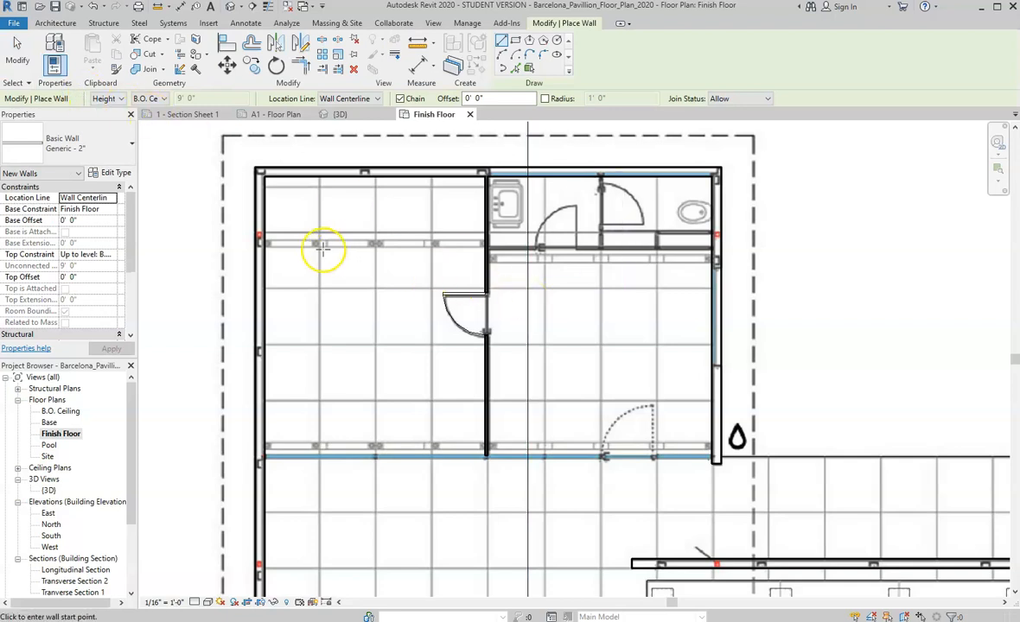
pyautogui.click(72, 143)
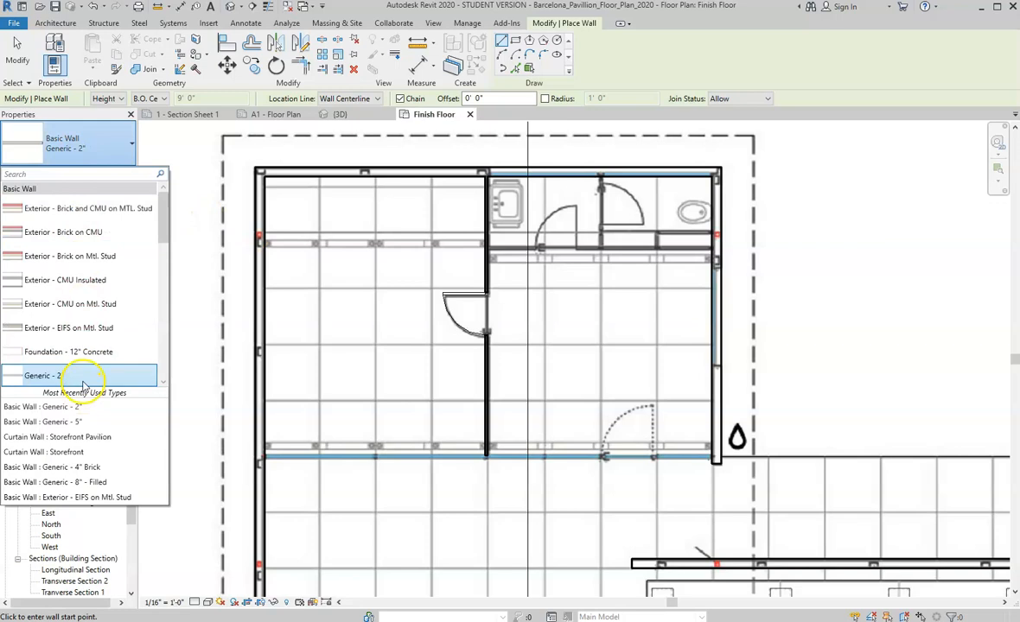
pyautogui.scroll(-5, 100, 345)
pyautogui.scroll(-4, 93, 303)
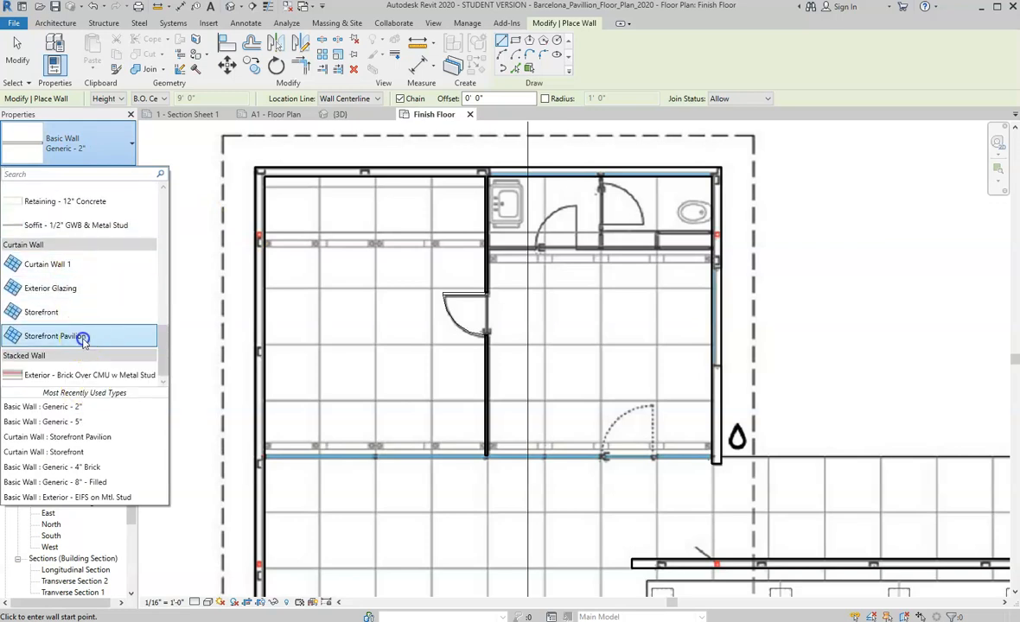
pyautogui.click(83, 339)
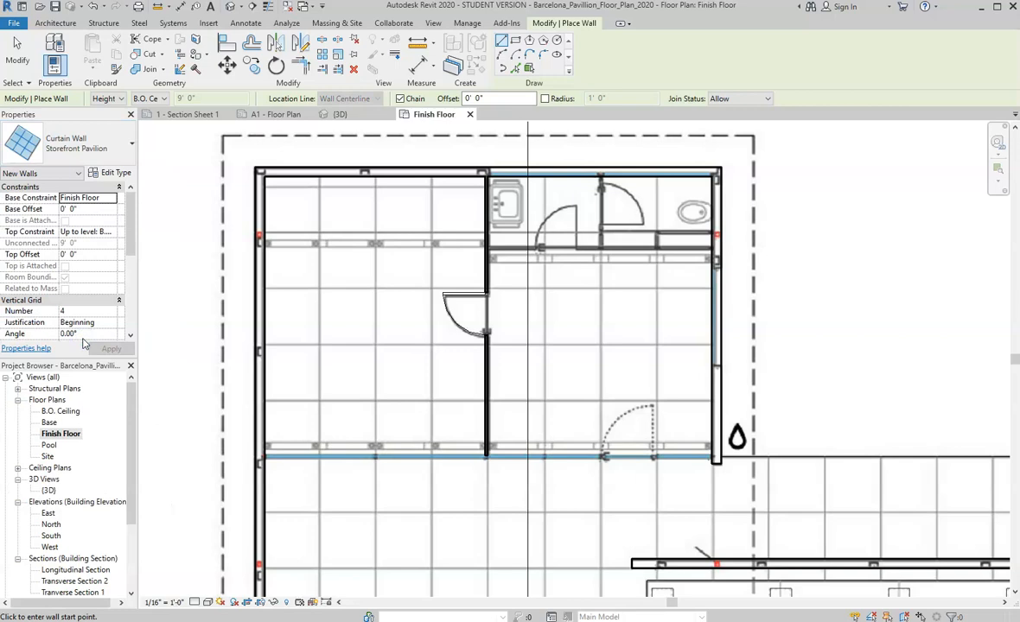
# Step: Draw the curtain wall across the small building's open front between its two side walls, with the top constraint up to level B.O. Ceiling
pyautogui.scroll(3, 270, 448)
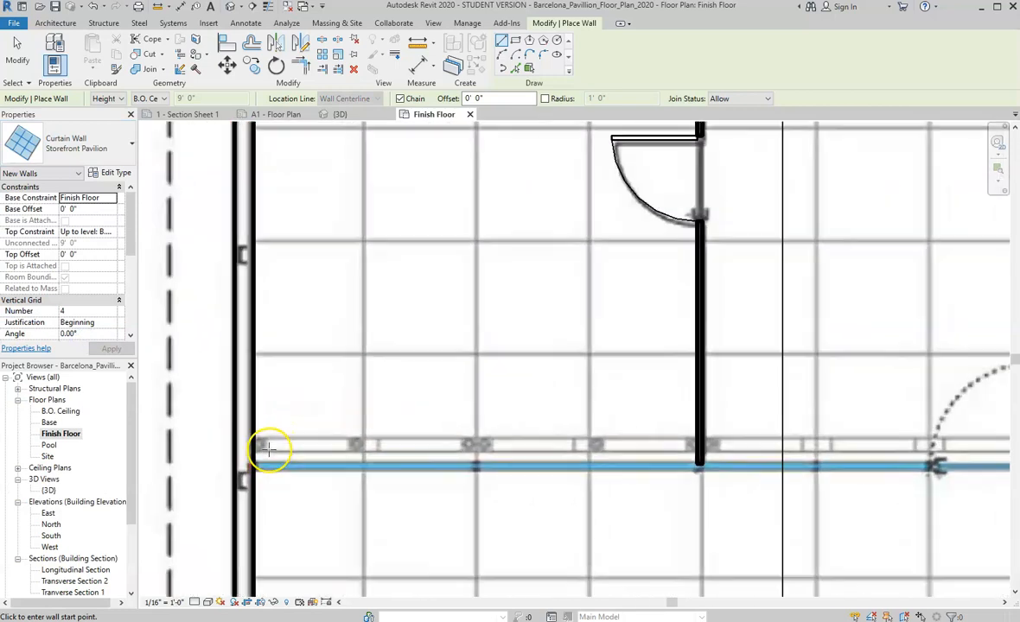
pyautogui.scroll(1, 259, 446)
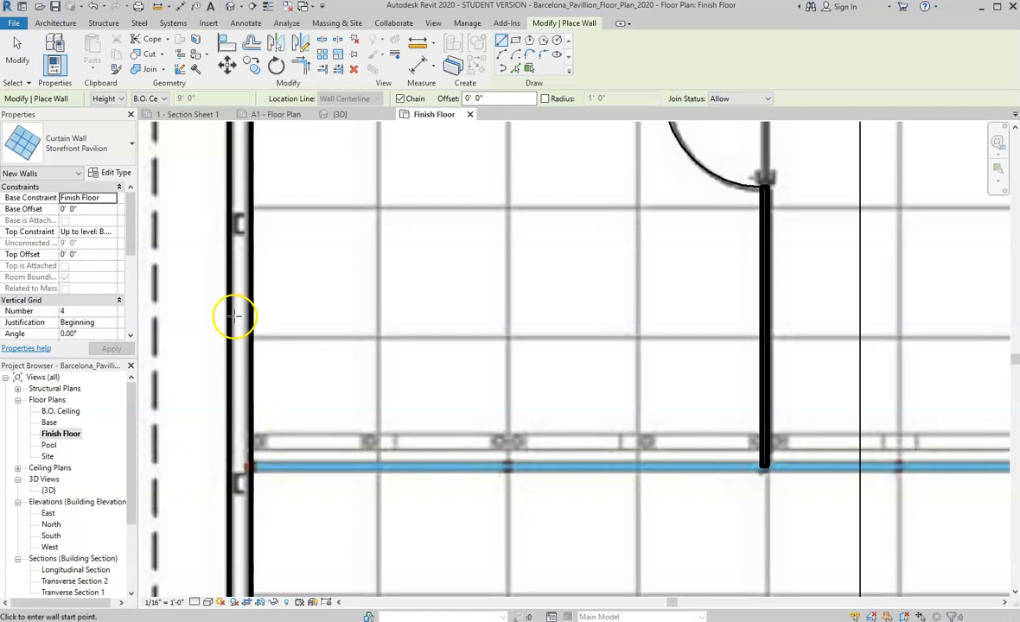
pyautogui.click(101, 234)
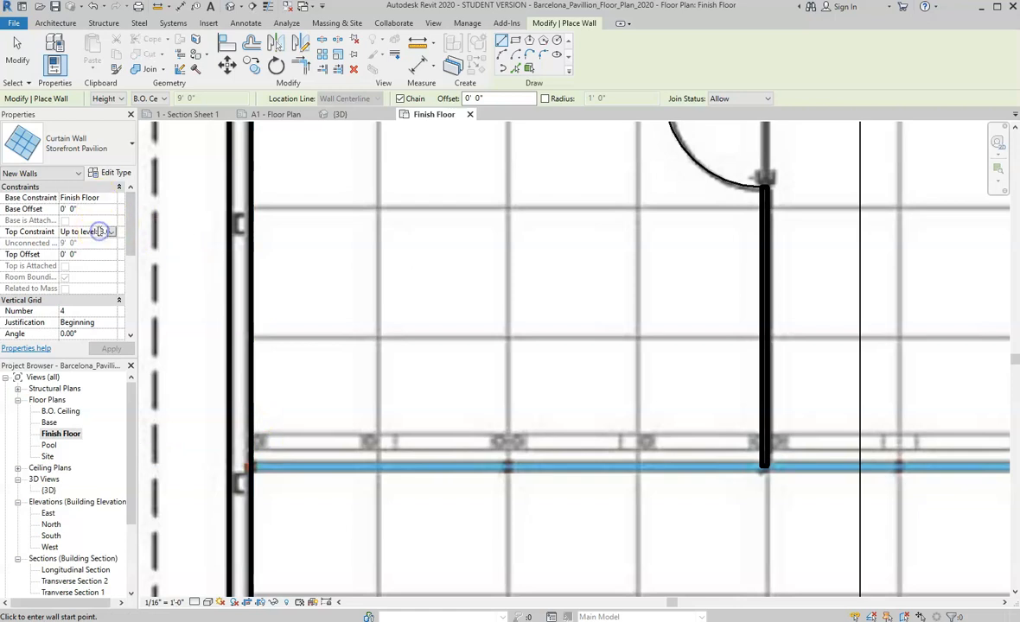
pyautogui.click(110, 233)
pyautogui.click(112, 233)
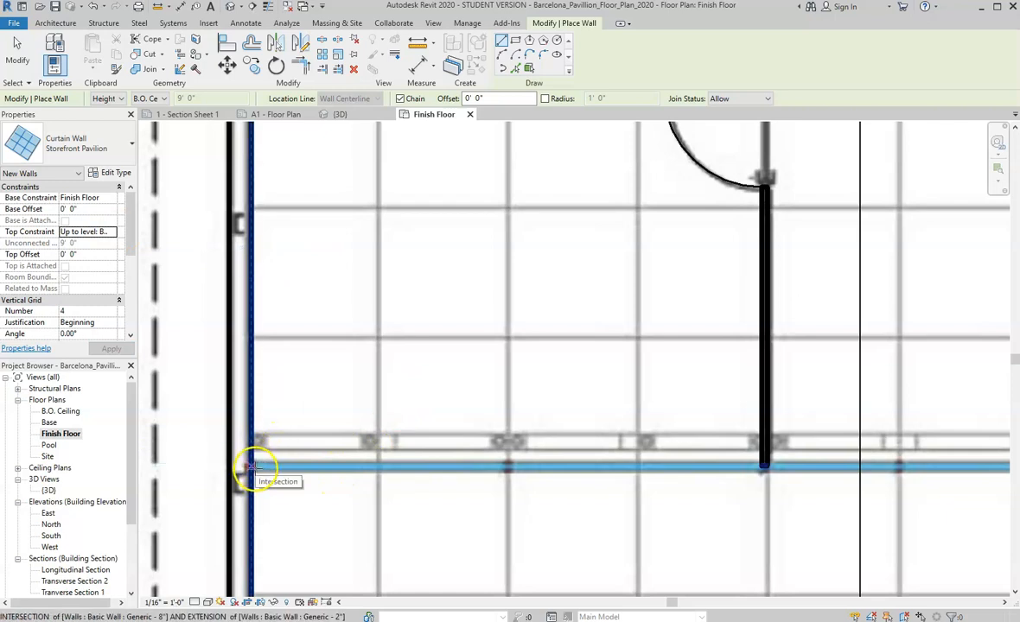
pyautogui.scroll(-3, 256, 468)
pyautogui.scroll(1, 310, 397)
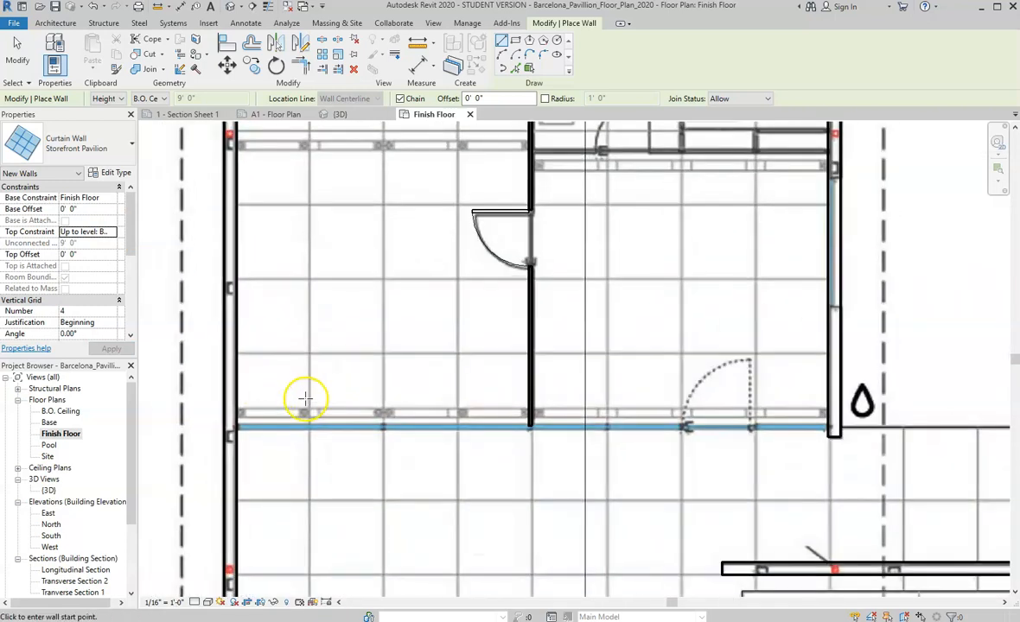
pyautogui.click(237, 426)
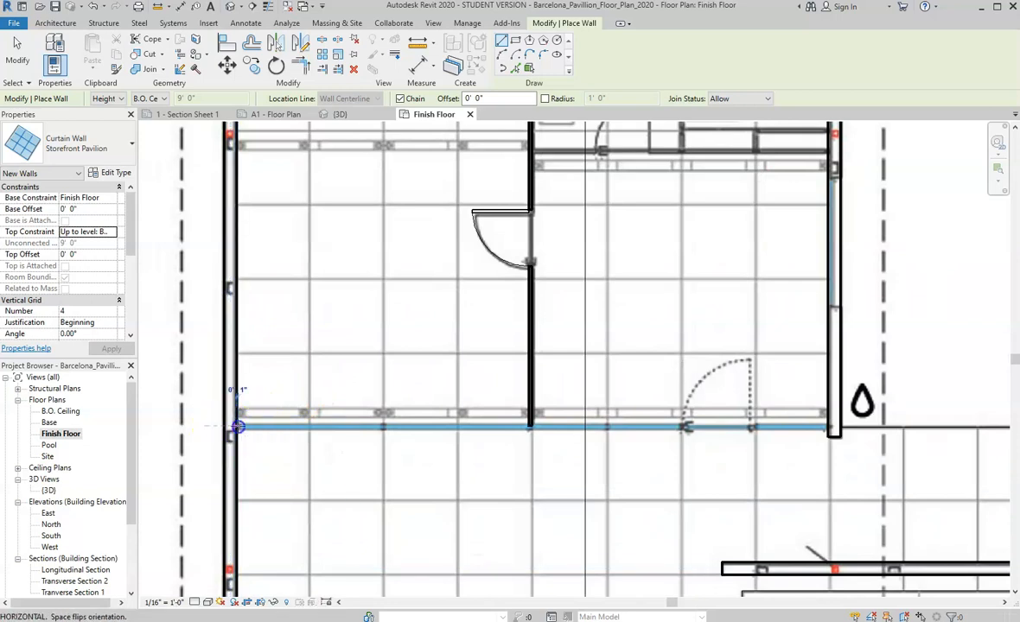
pyautogui.click(828, 426)
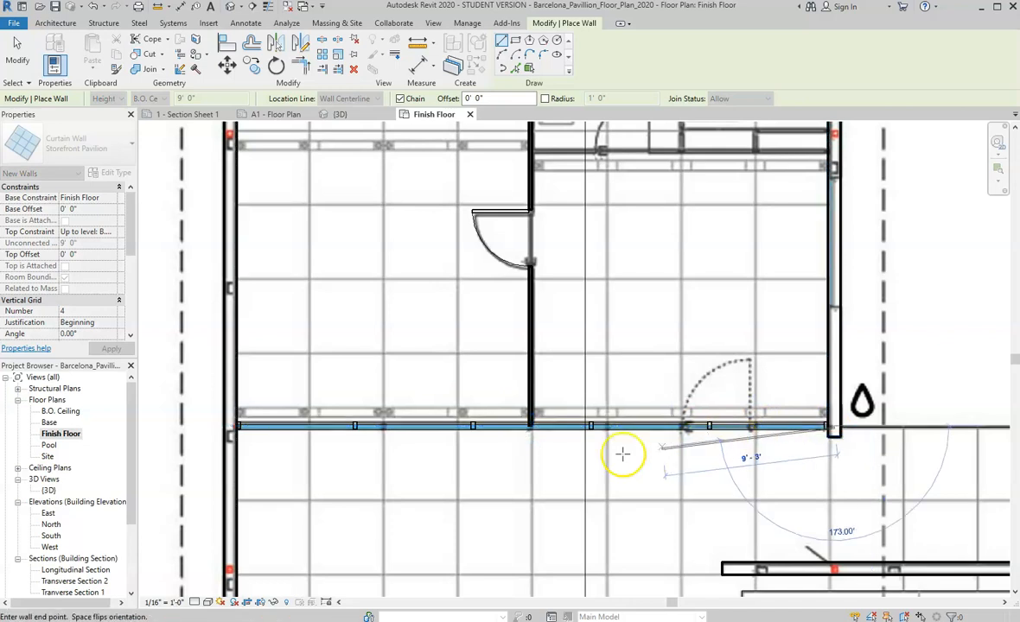
pyautogui.press('Escape')
pyautogui.press('Escape')
# Step: Set the new curtain wall's vertical grid number to 7
pyautogui.scroll(1, 700, 444)
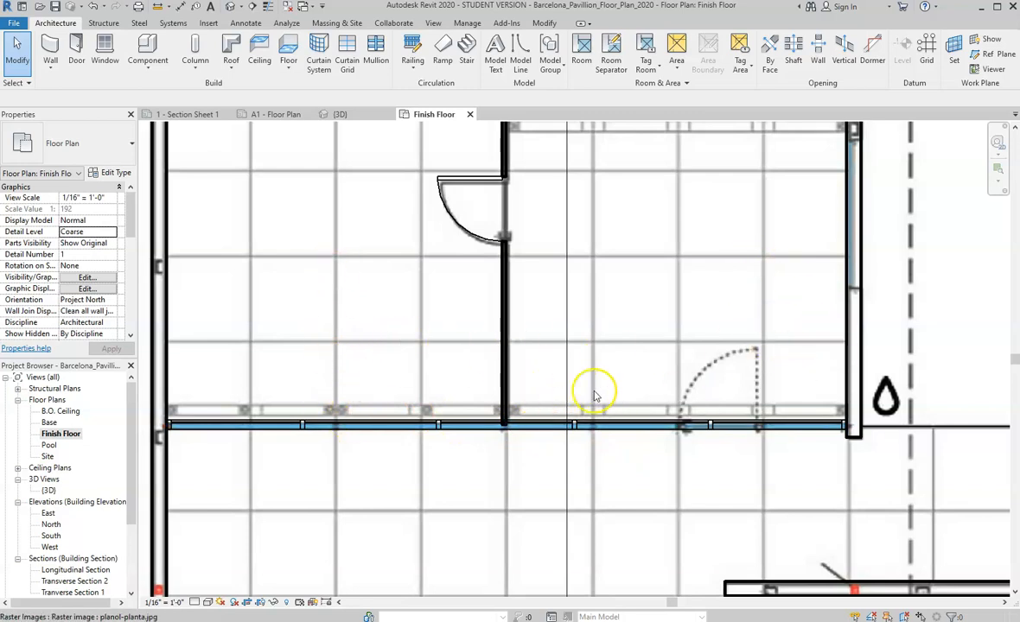
pyautogui.click(471, 427)
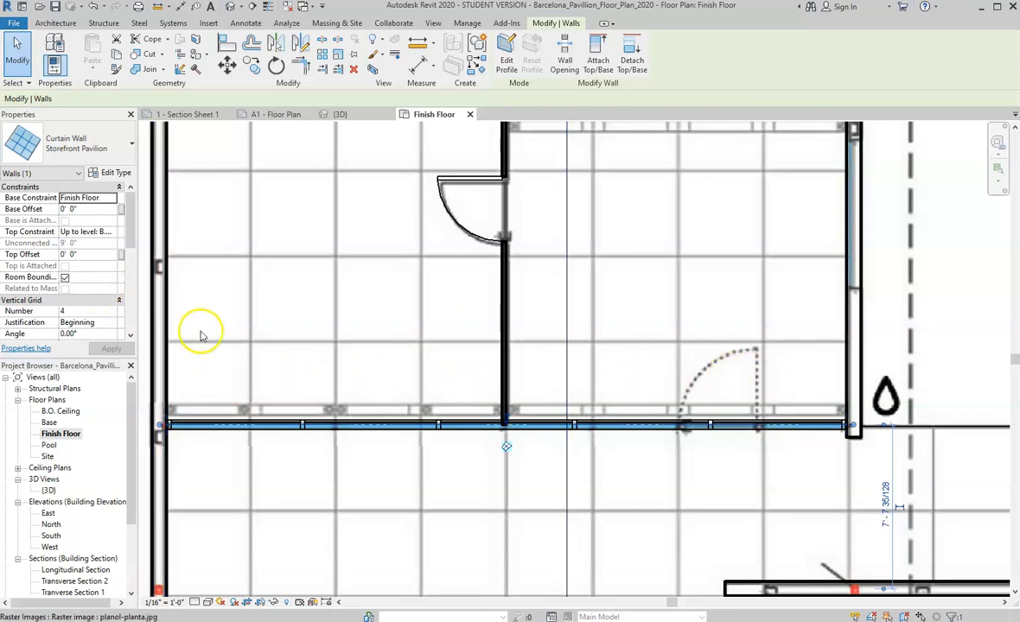
pyautogui.moveTo(129, 208); pyautogui.dragTo(129, 238)
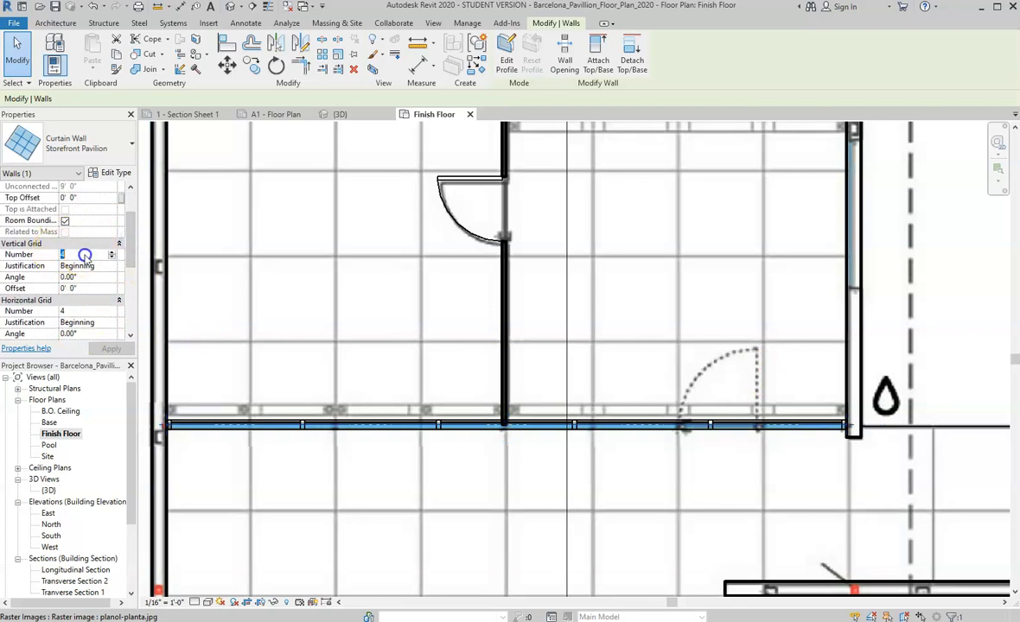
pyautogui.click(112, 350)
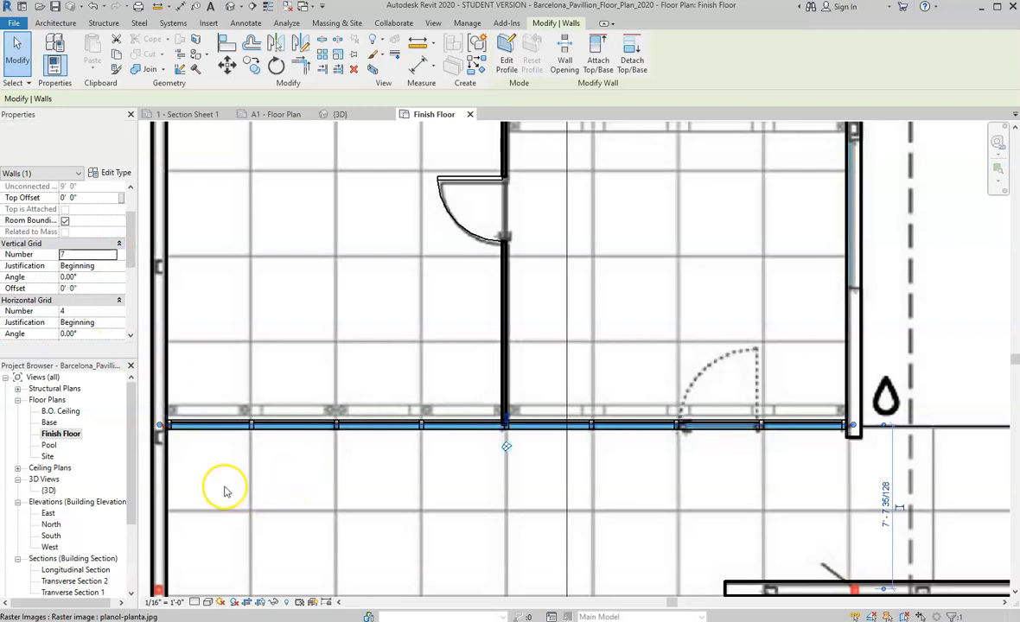
# Step: Check how the Generic - 2" partition wall meets the curtain wall's middle mullion and view the whole plan
pyautogui.scroll(3, 467, 476)
pyautogui.scroll(-2, 359, 475)
pyautogui.scroll(4, 590, 426)
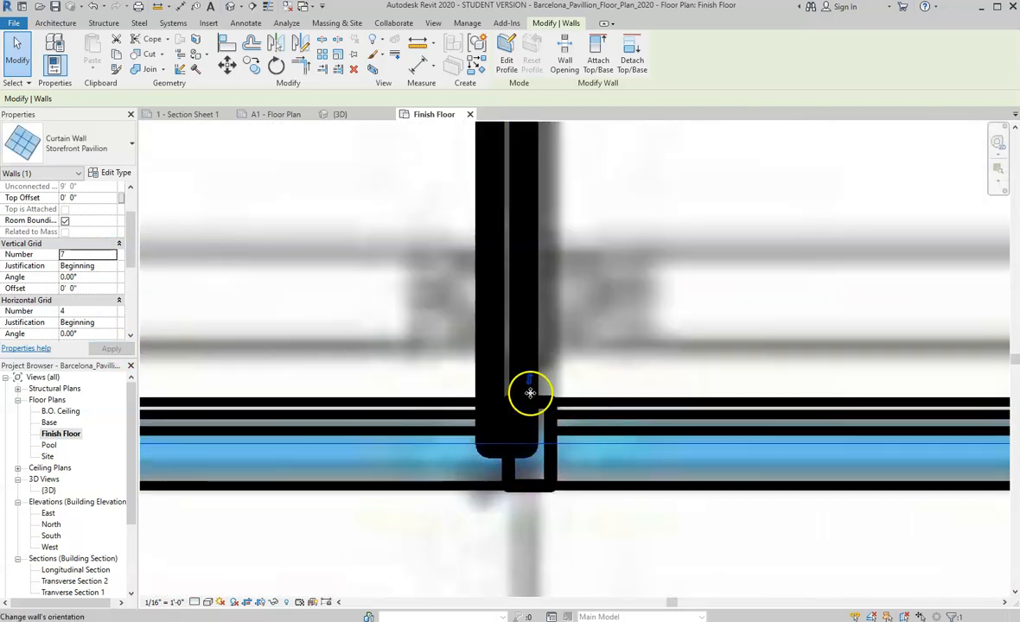
pyautogui.click(603, 326)
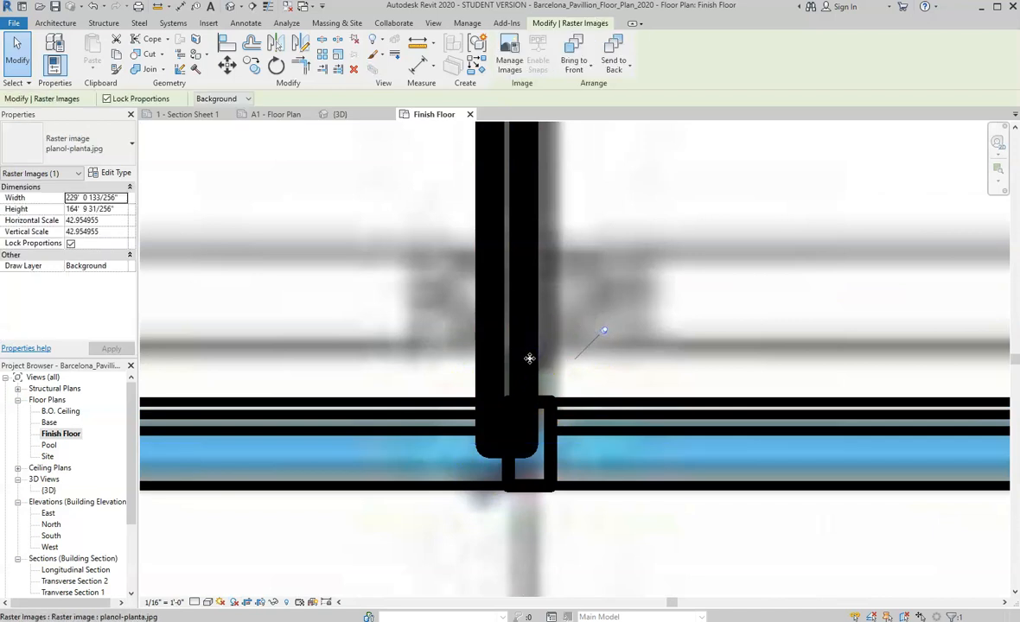
pyautogui.scroll(-5, 514, 394)
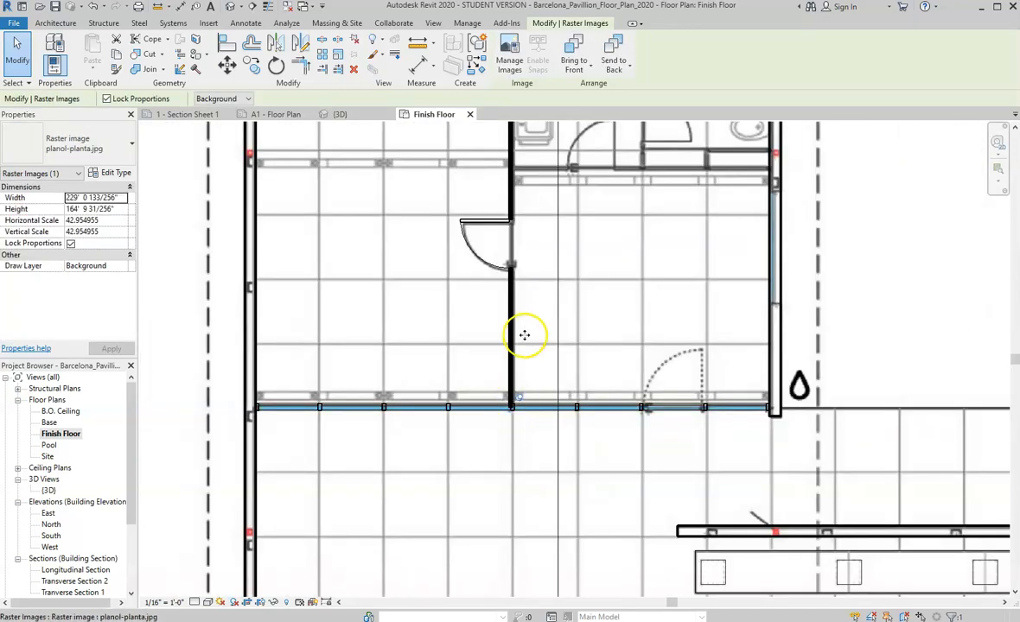
pyautogui.scroll(-5, 467, 367)
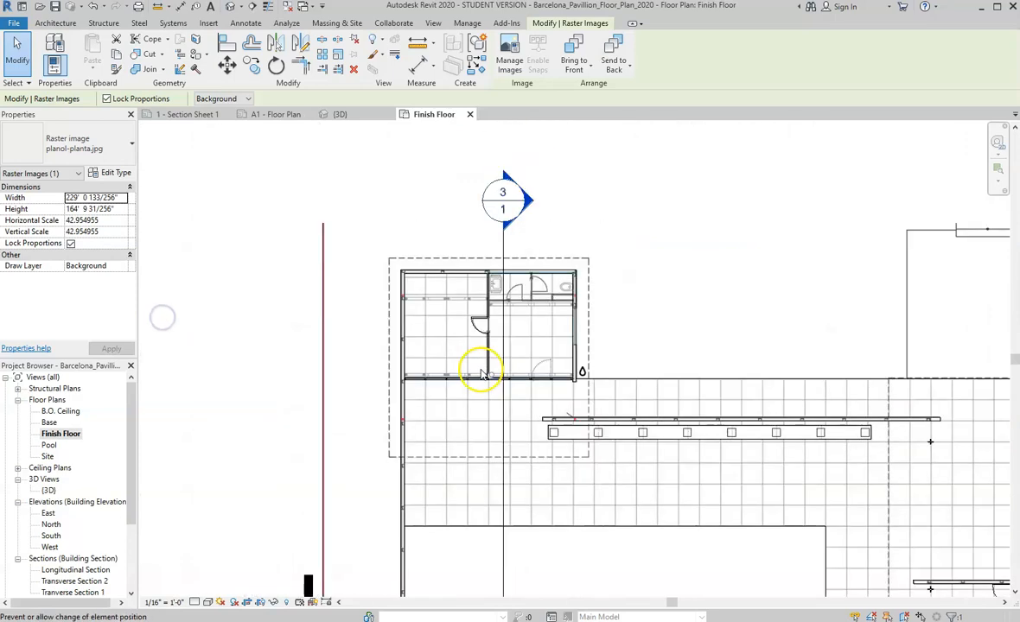
pyautogui.scroll(-3, 382, 371)
pyautogui.scroll(-2, 382, 358)
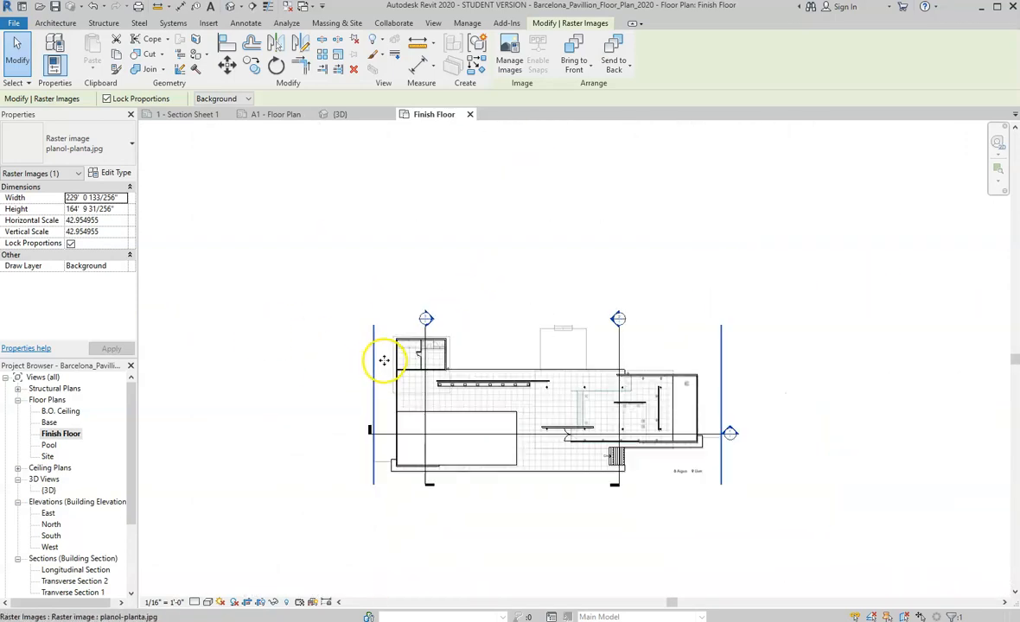
pyautogui.click(238, 376)
# Step: Shift the small building's Generic - 2" partition wall slightly sideways to line up with the curtain wall's middle mullion
pyautogui.scroll(8, 430, 380)
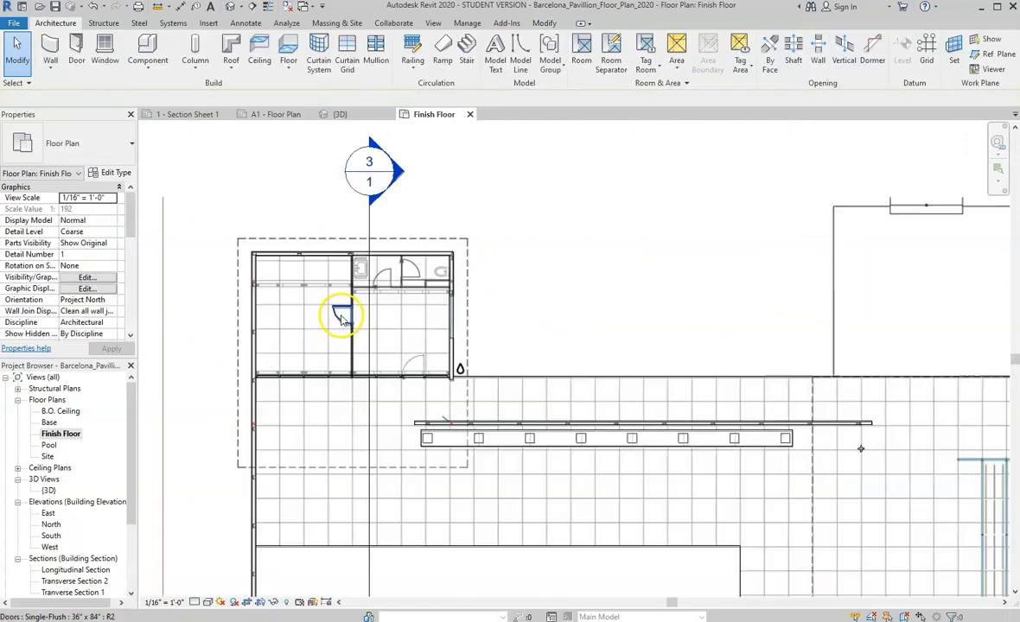
pyautogui.scroll(6, 343, 365)
pyautogui.click(363, 353)
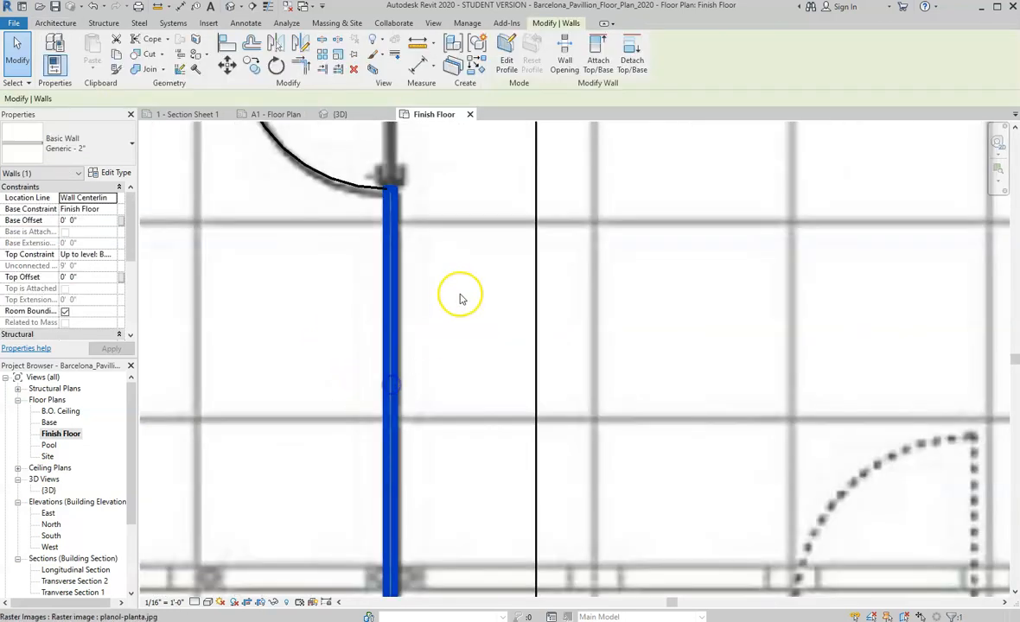
pyautogui.scroll(-2, 459, 296)
pyautogui.scroll(4, 425, 451)
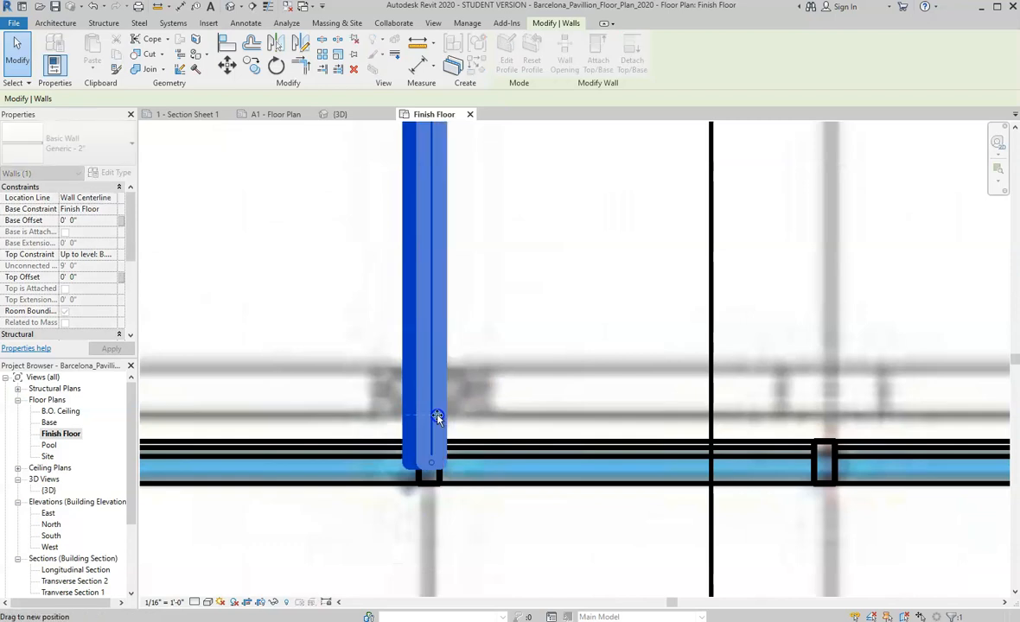
pyautogui.scroll(2, 432, 467)
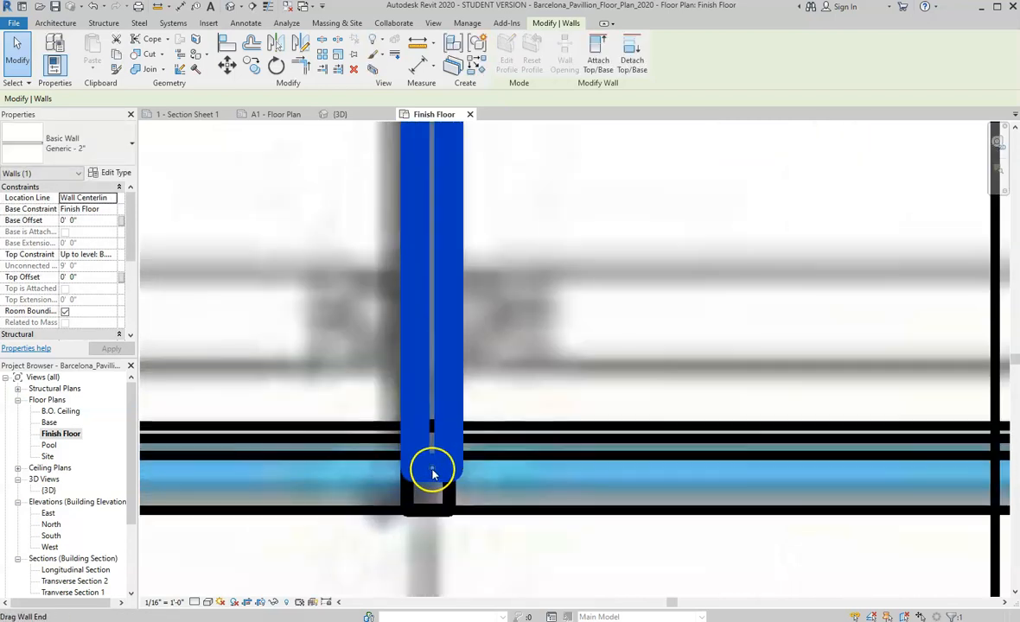
# Step: Pull the partition wall's end back to the inner face of the curtain wall and deselect the wall
pyautogui.press('Escape')
pyautogui.scroll(2, 432, 469)
pyautogui.click(435, 425)
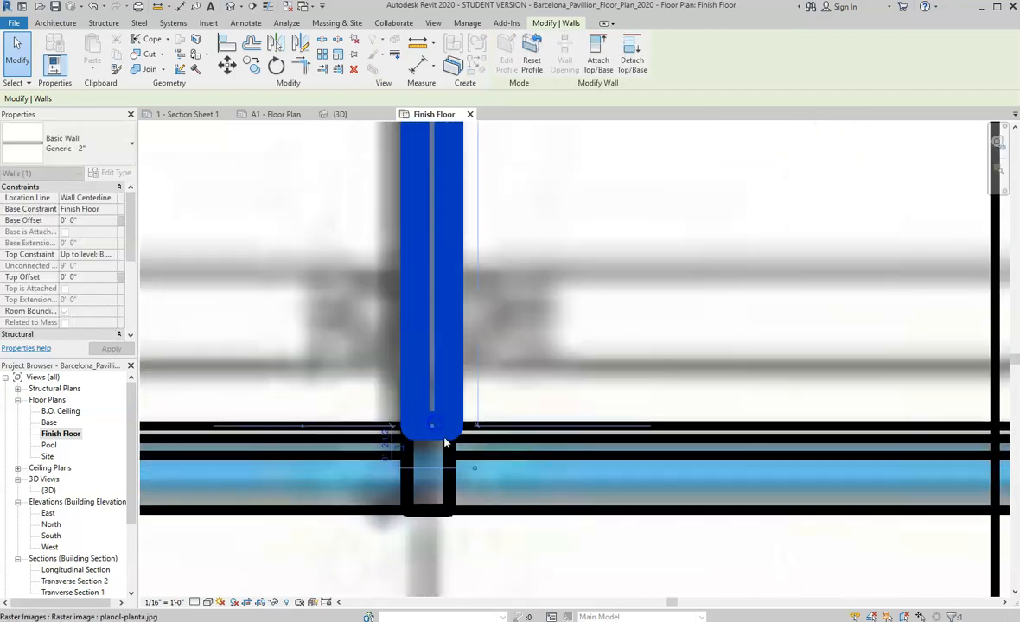
pyautogui.scroll(2, 436, 428)
pyautogui.moveTo(428, 425); pyautogui.dragTo(426, 403)
pyautogui.click(464, 358)
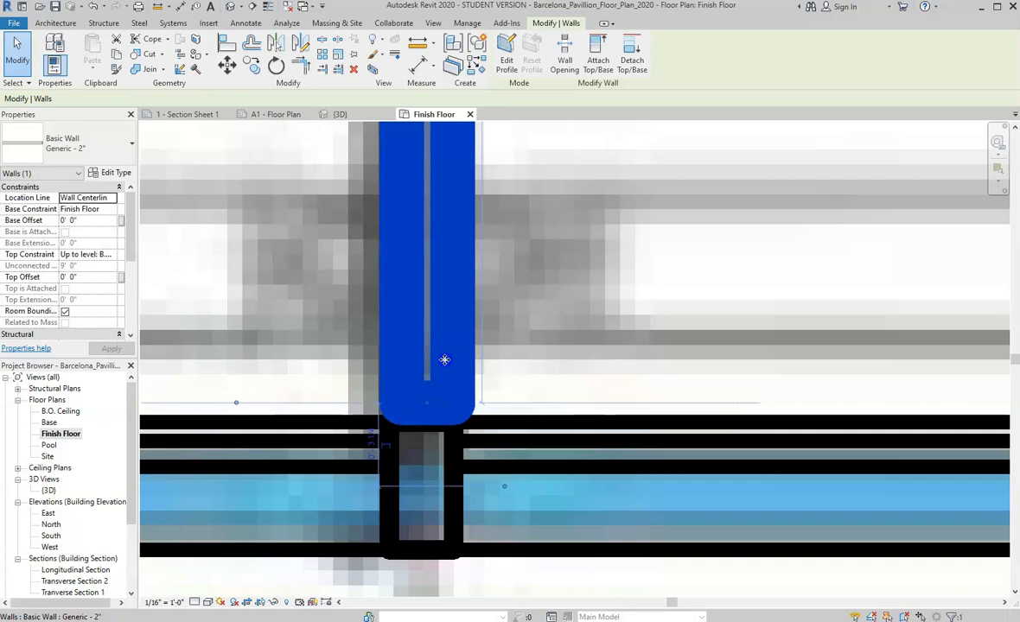
pyautogui.scroll(-6, 413, 416)
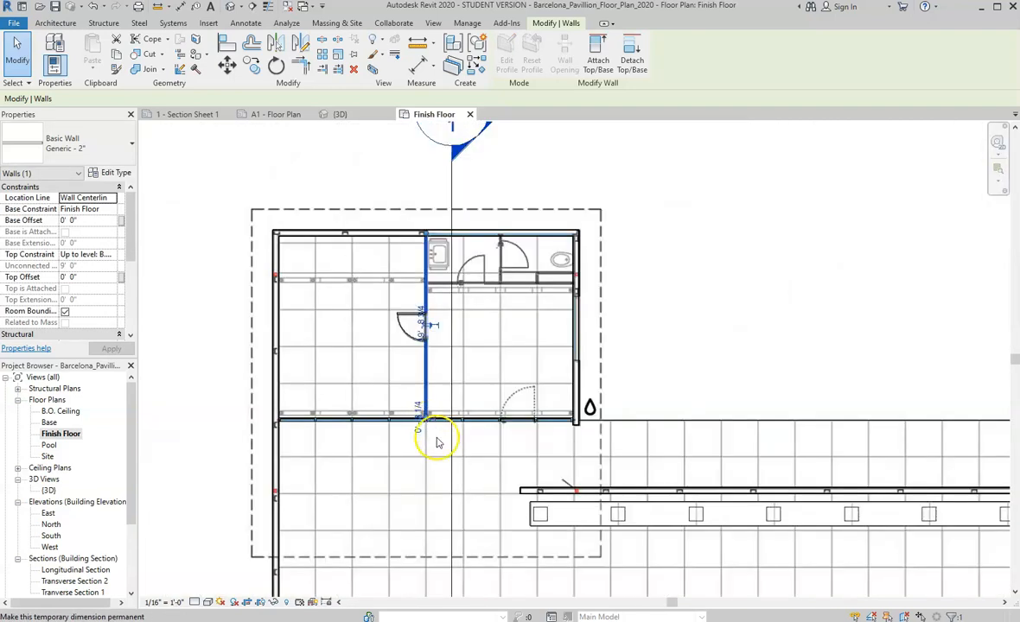
pyautogui.click(527, 445)
pyautogui.scroll(6, 510, 424)
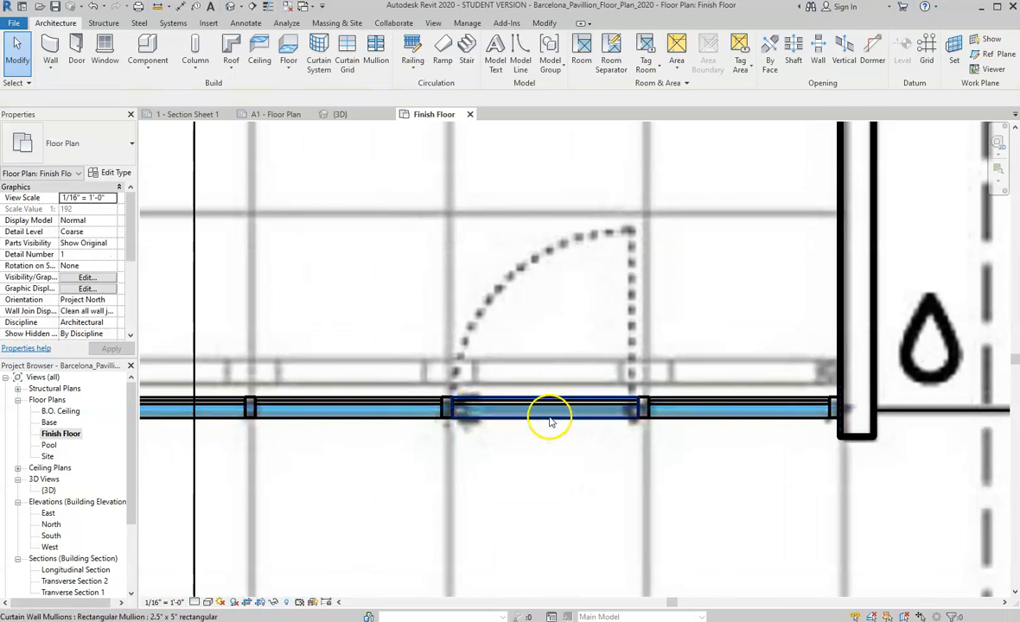
# Step: Change the small building's Generic - 2" partition wall to the Storefront Pavilion curtain wall type
pyautogui.scroll(-5, 567, 418)
pyautogui.scroll(3, 532, 201)
pyautogui.scroll(2, 598, 194)
pyautogui.scroll(-3, 501, 371)
pyautogui.scroll(2, 558, 247)
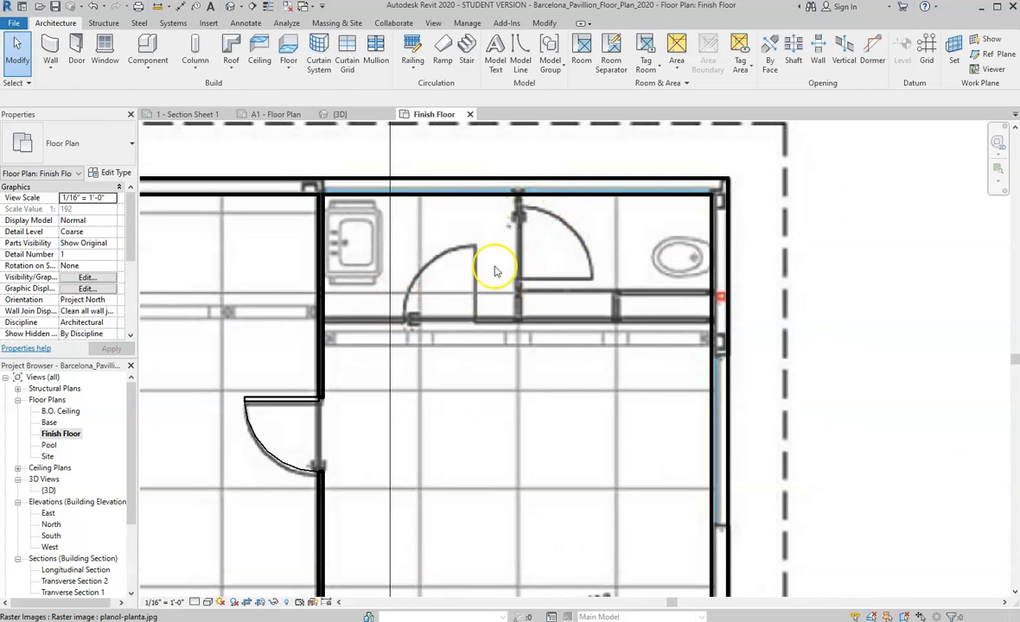
pyautogui.scroll(1, 459, 261)
pyautogui.scroll(-4, 446, 268)
pyautogui.scroll(2, 358, 447)
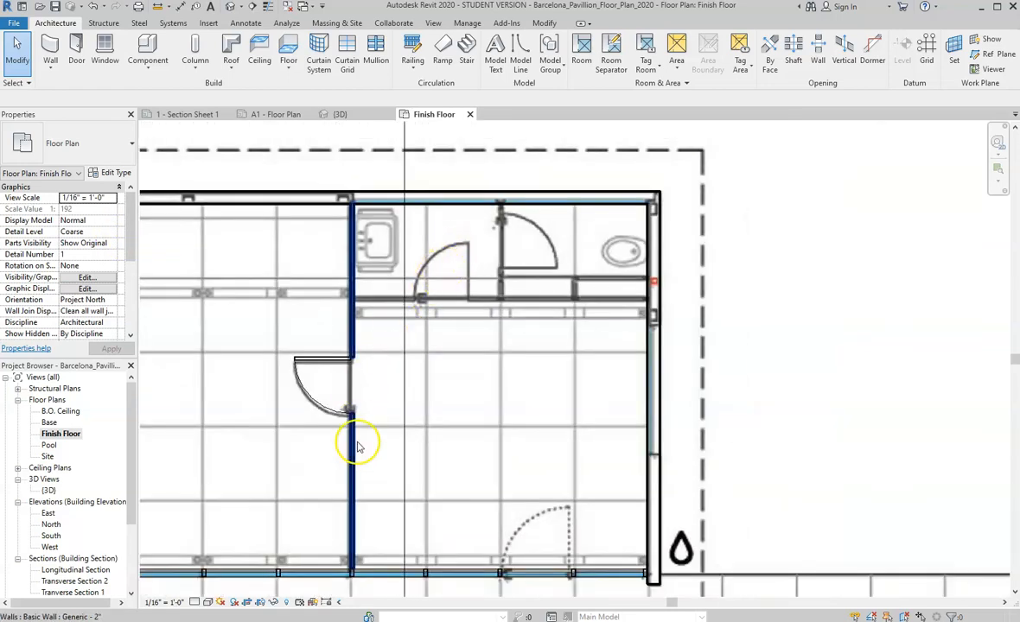
pyautogui.scroll(2, 359, 447)
pyautogui.click(348, 445)
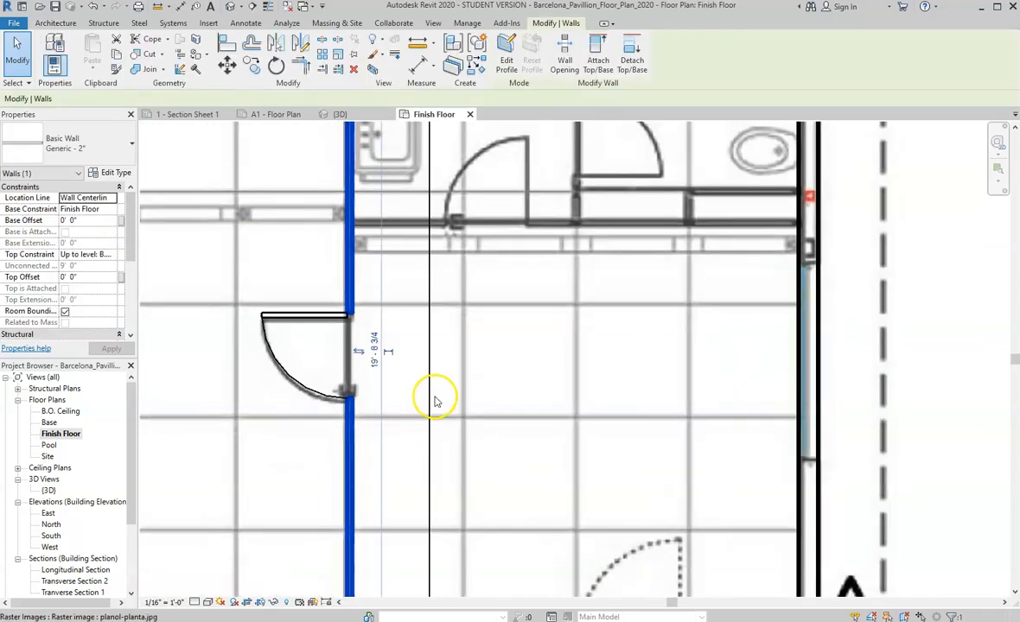
pyautogui.scroll(-2, 510, 259)
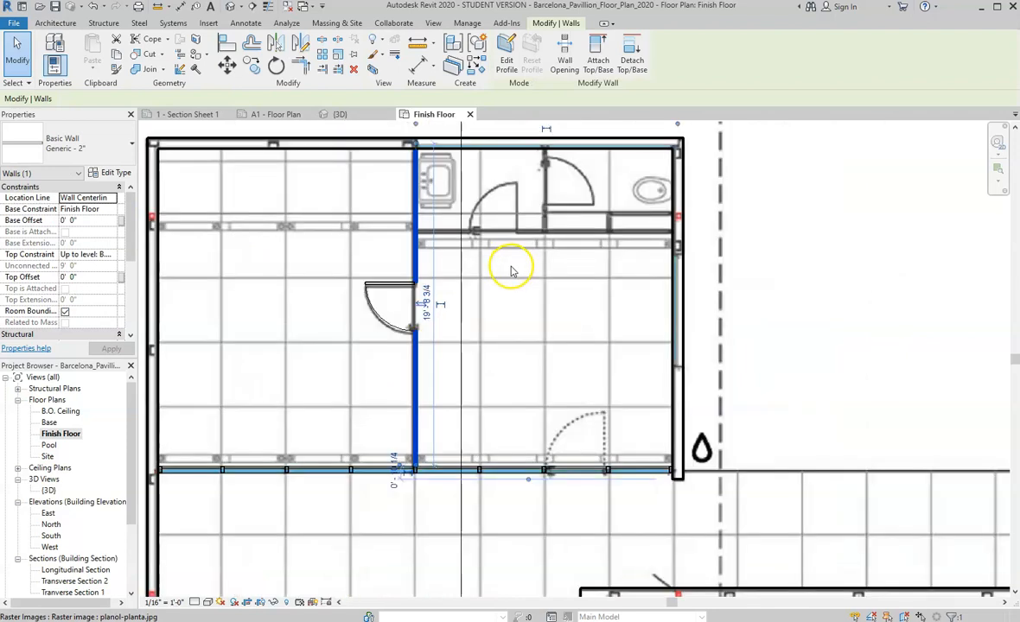
pyautogui.click(96, 159)
pyautogui.scroll(-6, 104, 320)
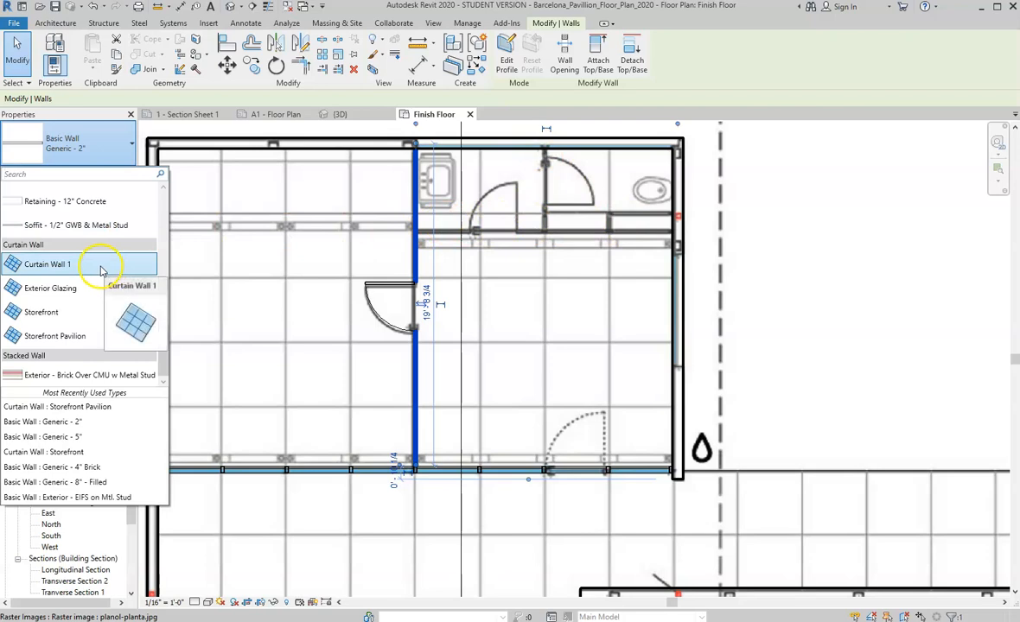
pyautogui.click(75, 338)
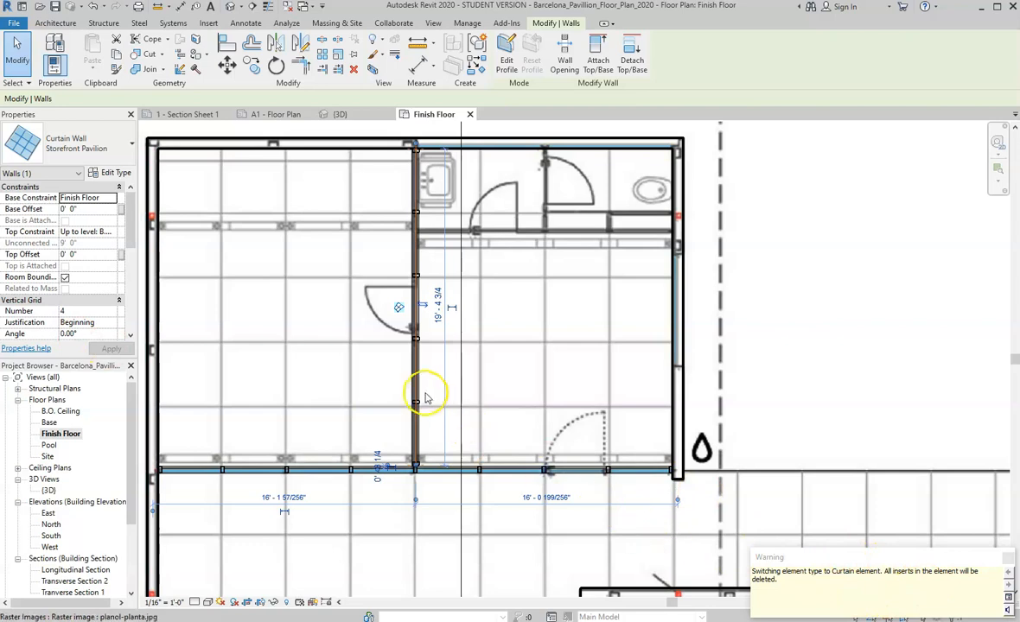
# Step: Examine how the converted partition's mullions line up with the underlay and the front curtain wall, and deselect the wall
pyautogui.scroll(3, 418, 337)
pyautogui.scroll(-2, 457, 369)
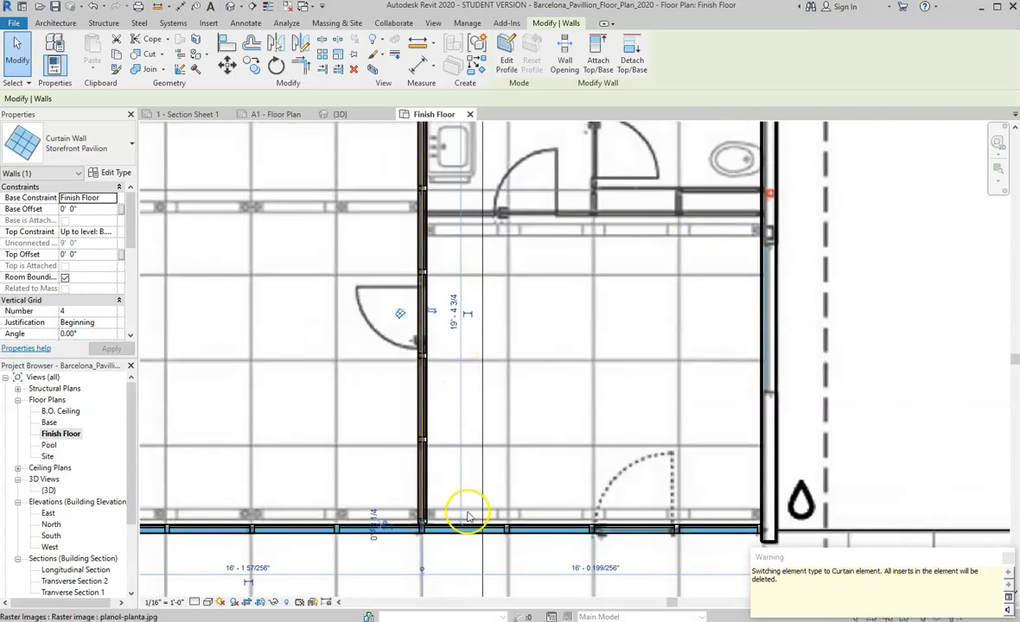
pyautogui.scroll(-1, 461, 287)
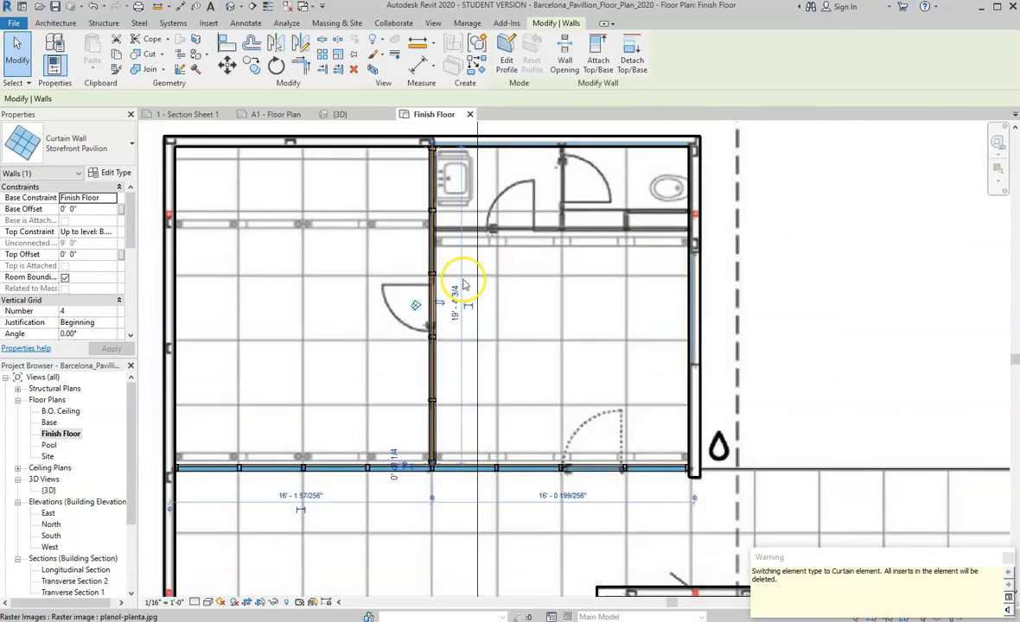
pyautogui.scroll(1, 474, 192)
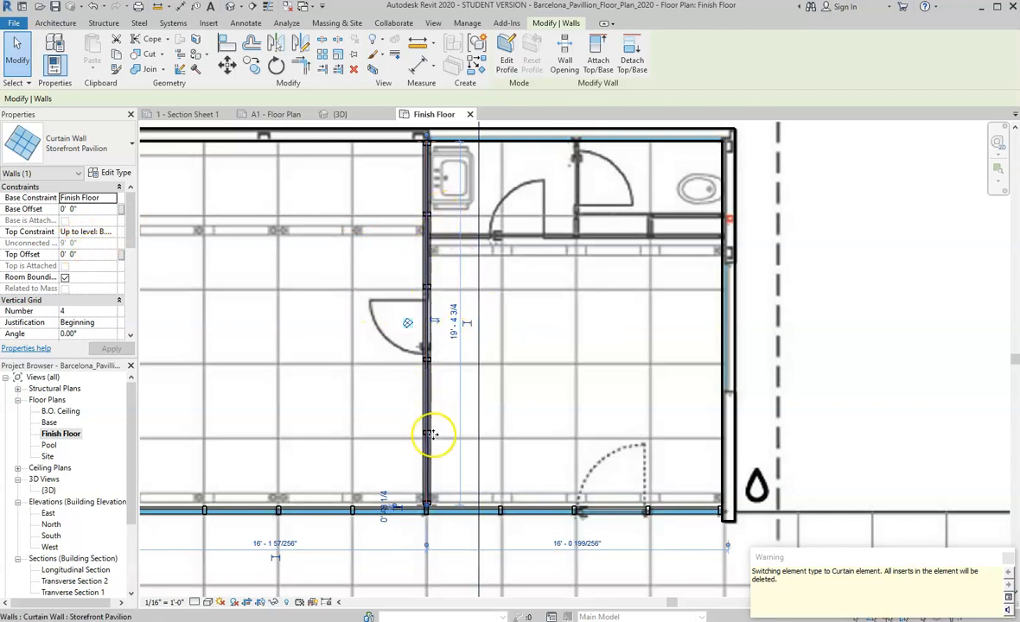
pyautogui.scroll(3, 433, 436)
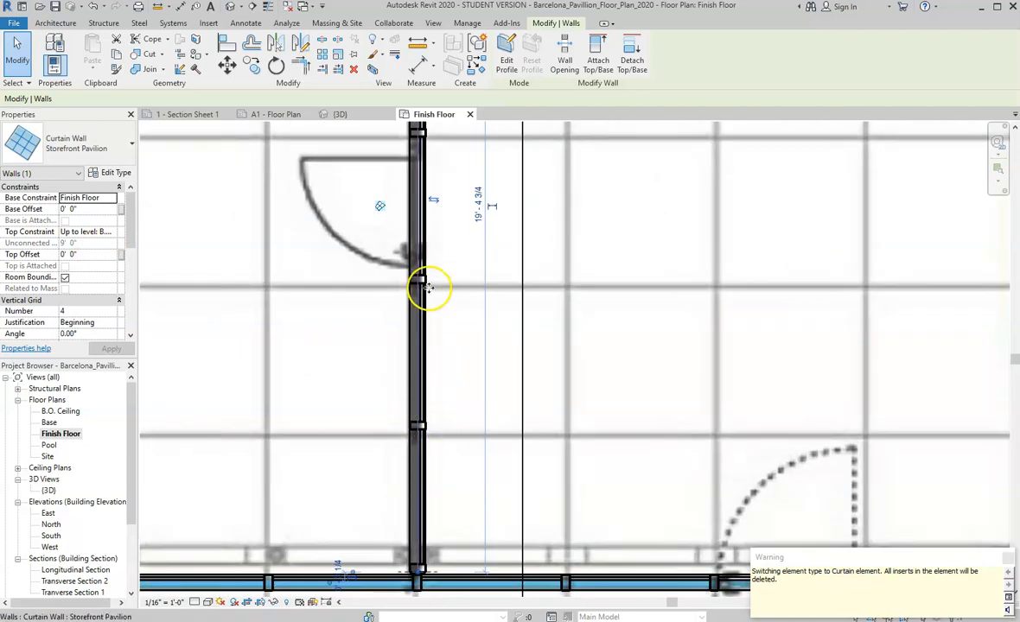
pyautogui.scroll(-3, 432, 403)
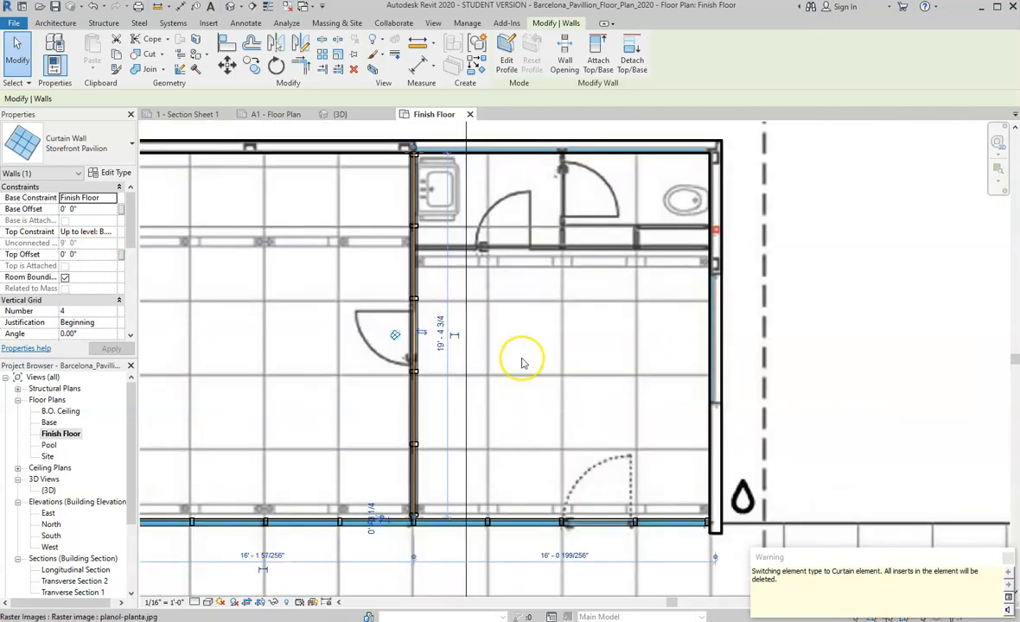
pyautogui.click(529, 360)
pyautogui.scroll(2, 510, 189)
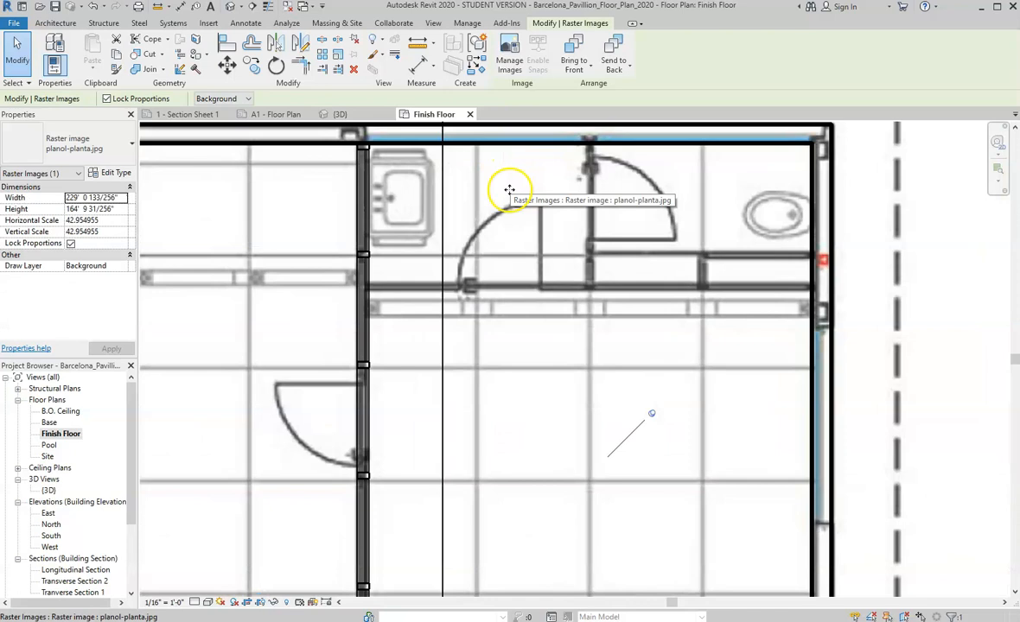
pyautogui.scroll(-2, 402, 298)
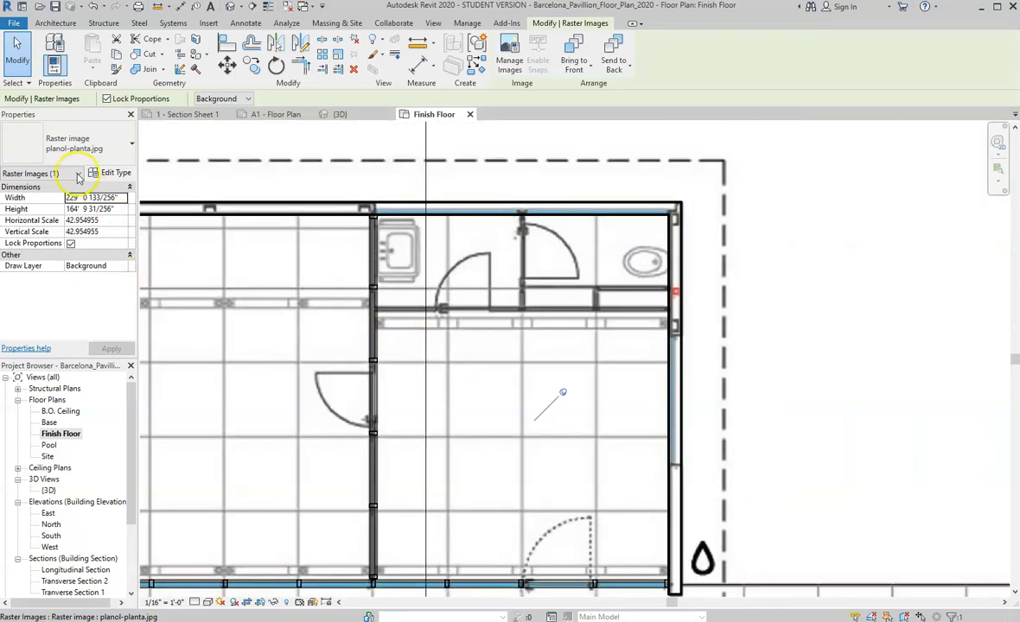
# Step: Draw a Storefront Pavilion curtain wall about 15' 6" long over the underlay's restroom front wall, from the partition to the outer side wall
pyautogui.click(60, 24)
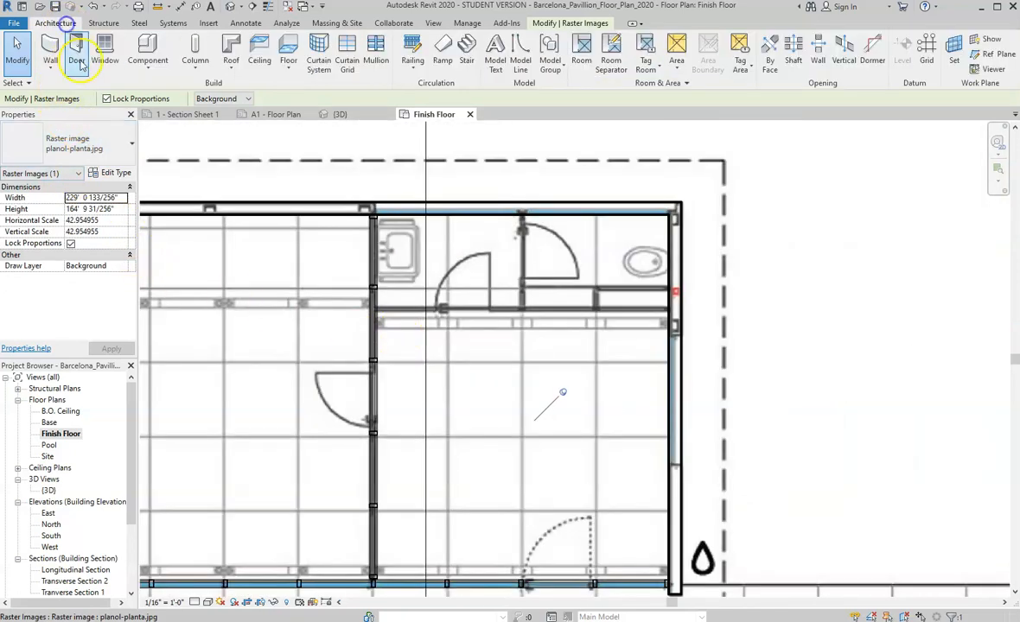
pyautogui.click(50, 66)
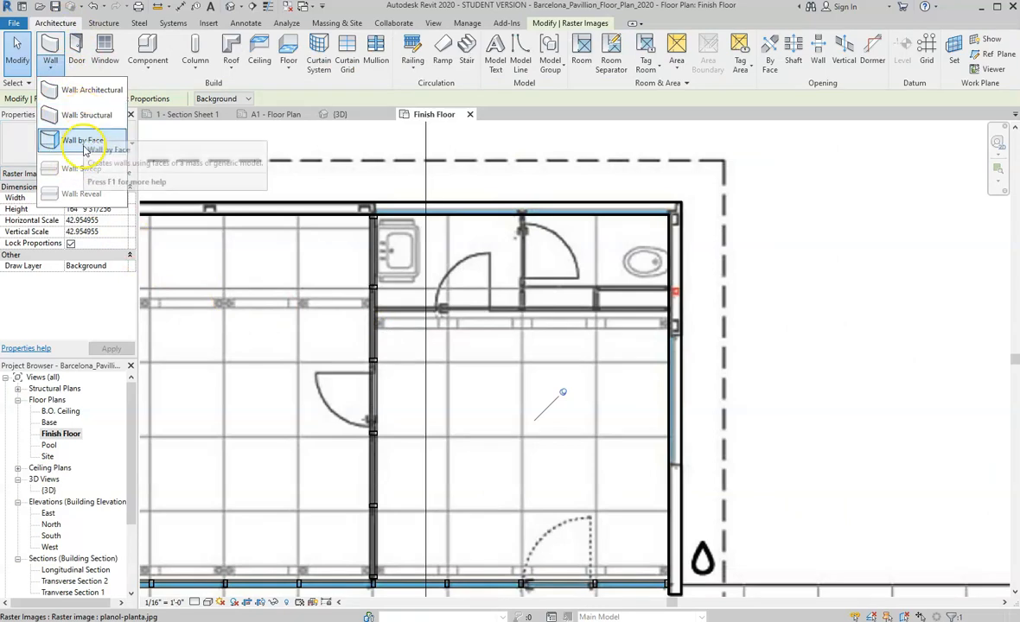
pyautogui.click(85, 115)
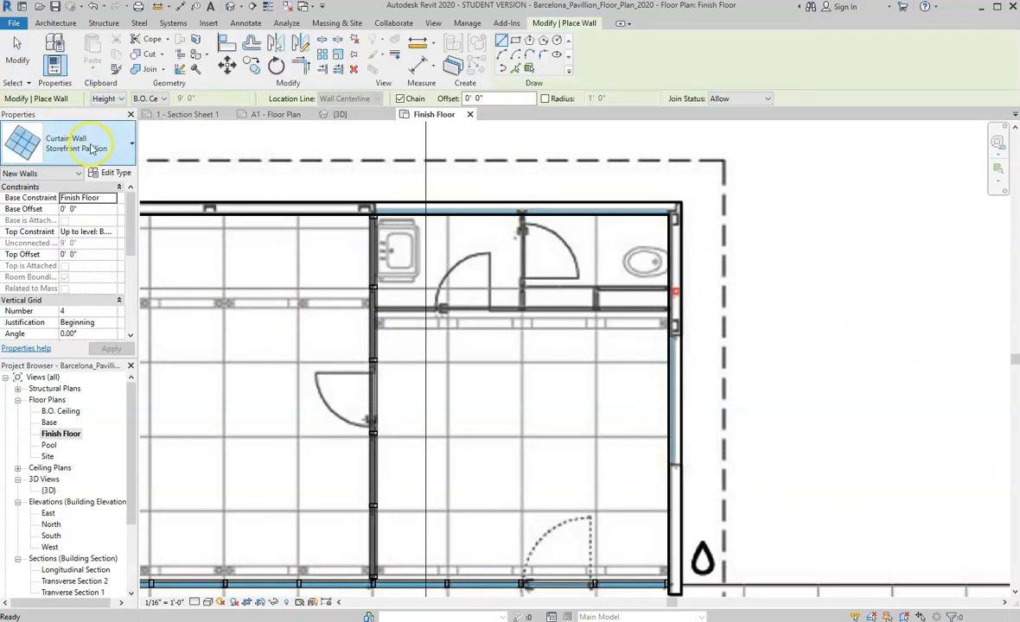
pyautogui.scroll(4, 467, 319)
pyautogui.scroll(3, 286, 298)
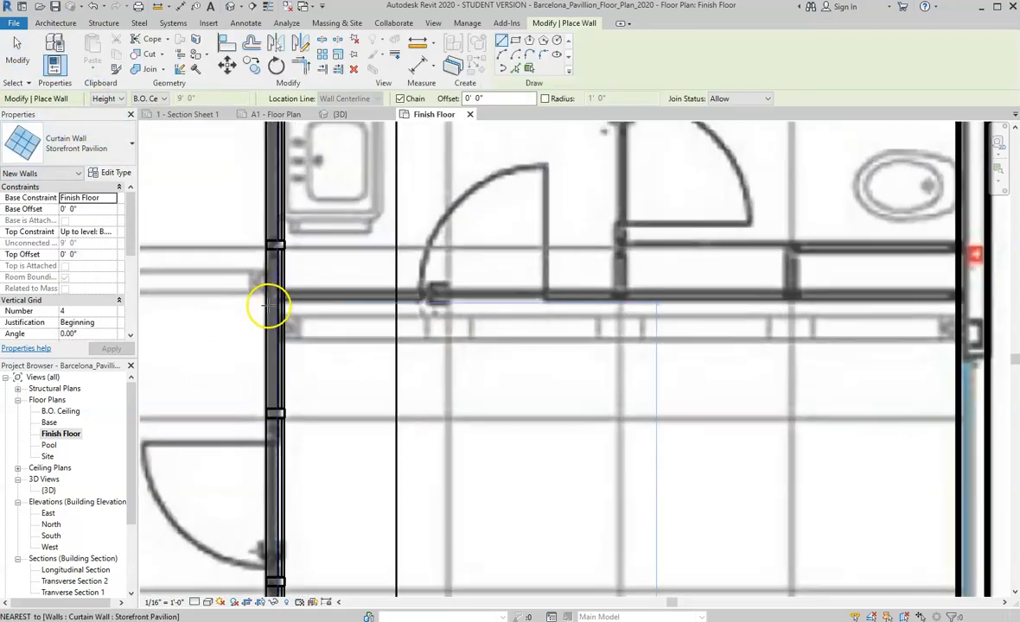
pyautogui.scroll(-5, 281, 268)
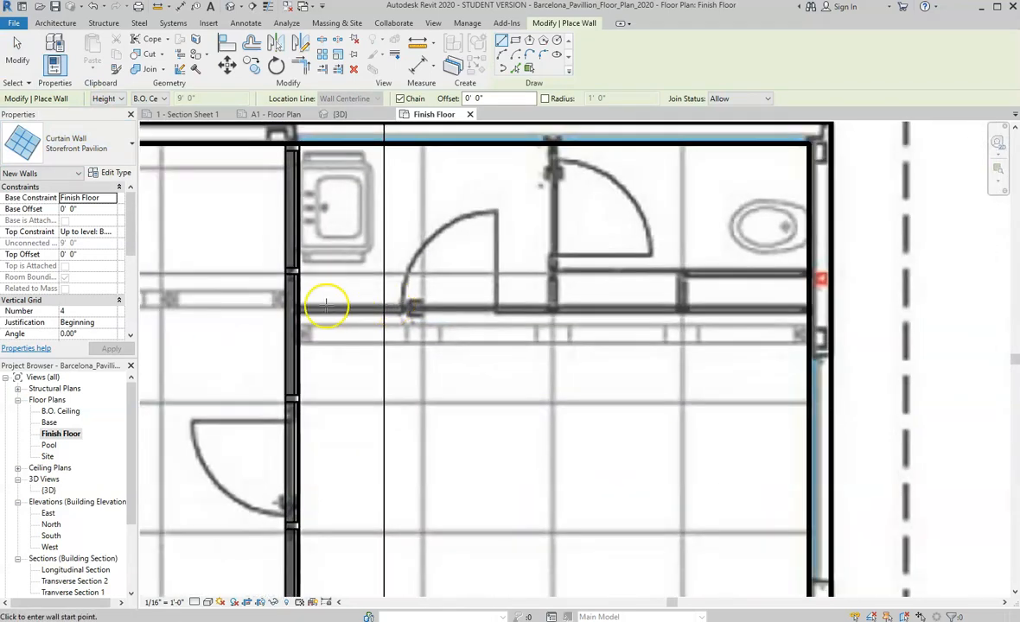
pyautogui.scroll(3, 327, 304)
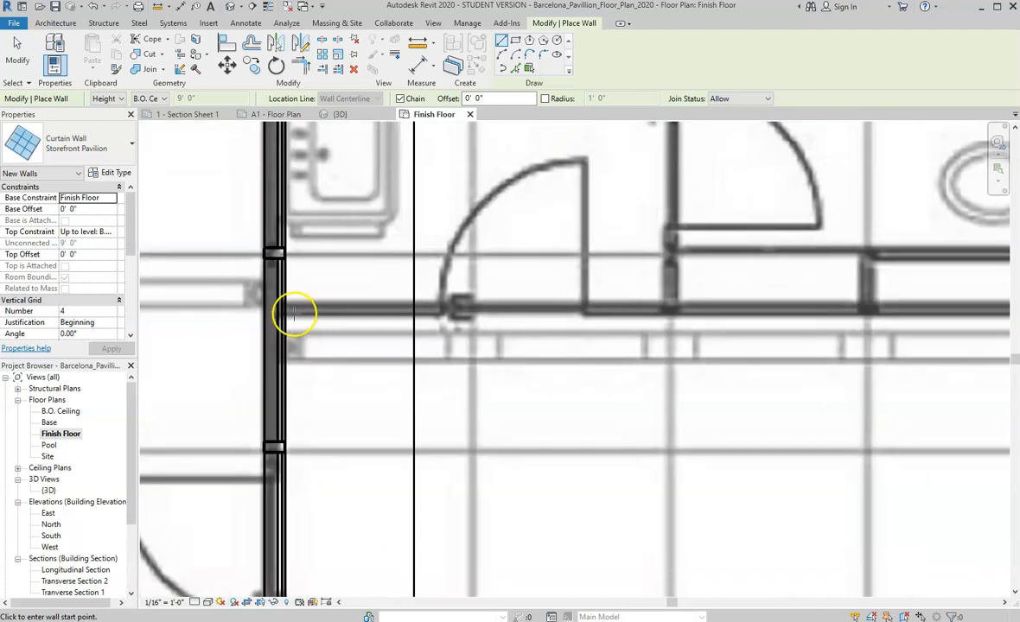
pyautogui.click(288, 311)
pyautogui.scroll(-2, 432, 311)
pyautogui.scroll(2, 611, 312)
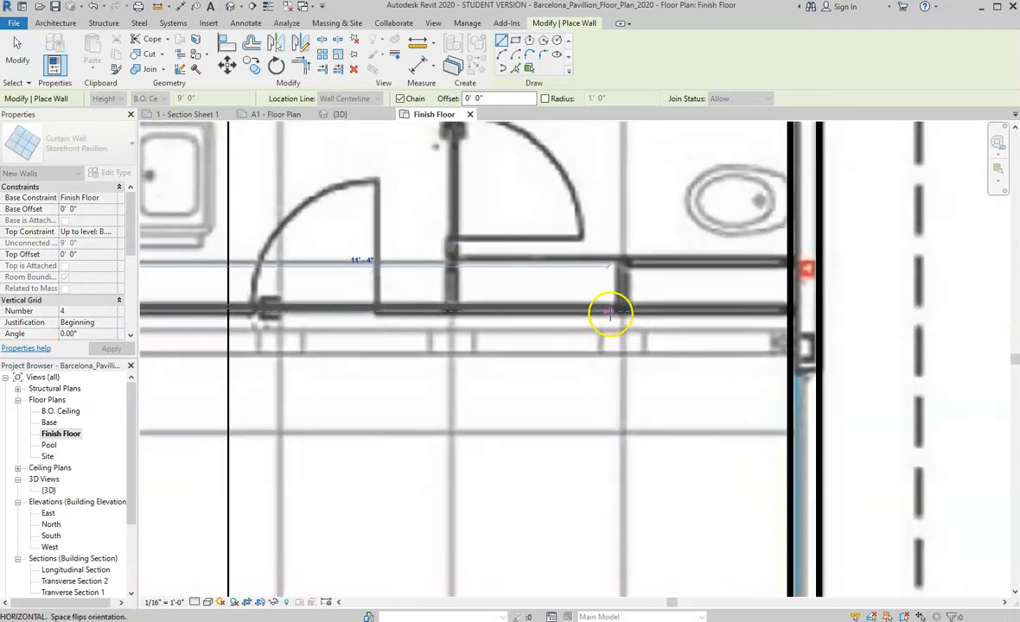
pyautogui.click(787, 310)
pyautogui.scroll(-2, 786, 313)
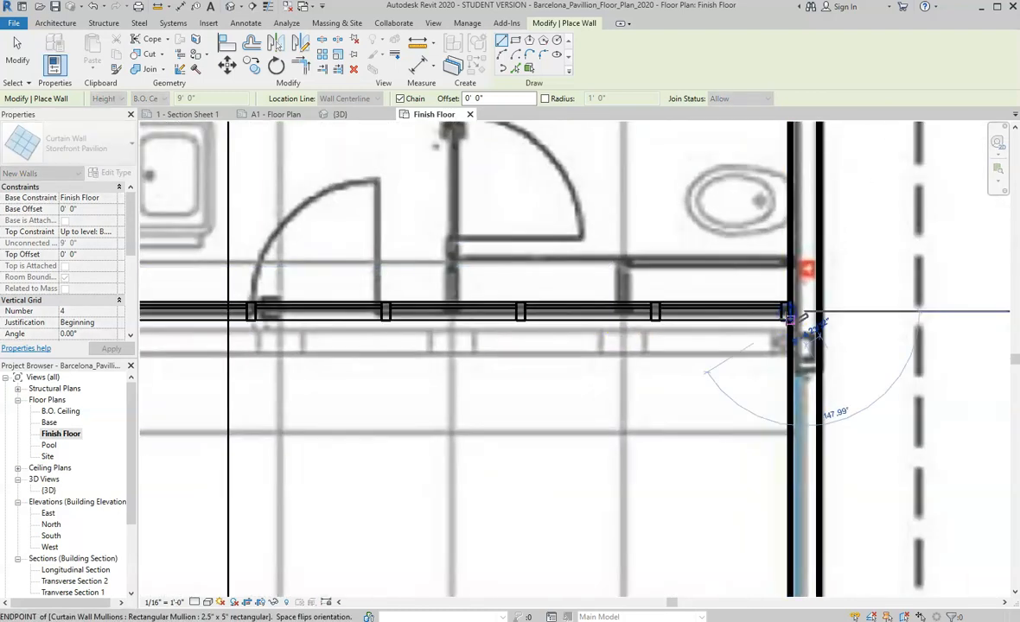
pyautogui.press('Escape')
pyautogui.press('Escape')
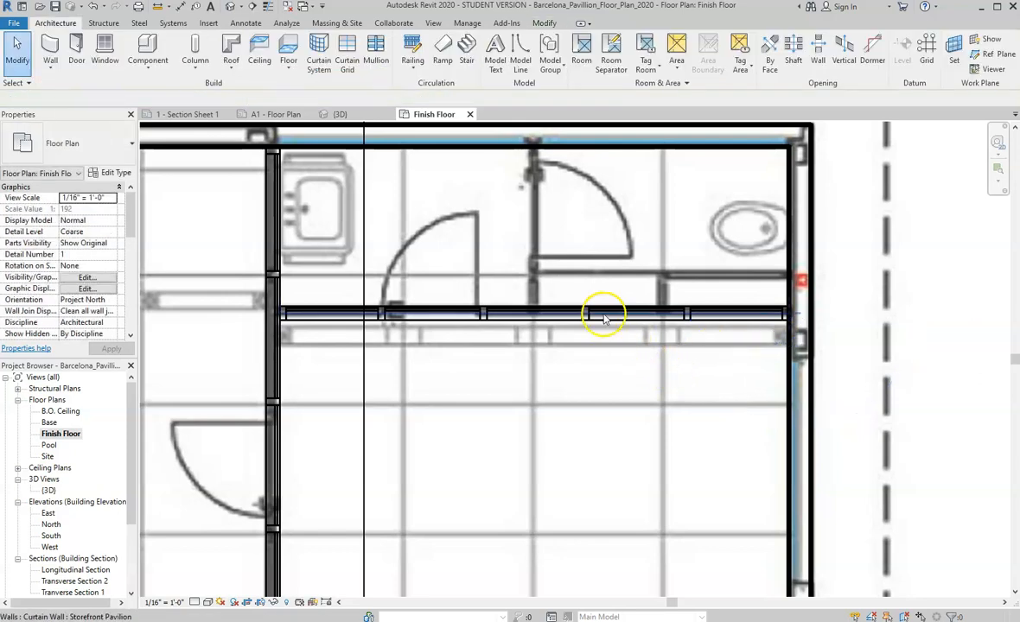
# Step: Examine the corner where the restroom's front curtain wall meets the partition and compare its mullion spacing with the underlay grid
pyautogui.scroll(-1, 467, 314)
pyautogui.scroll(2, 325, 316)
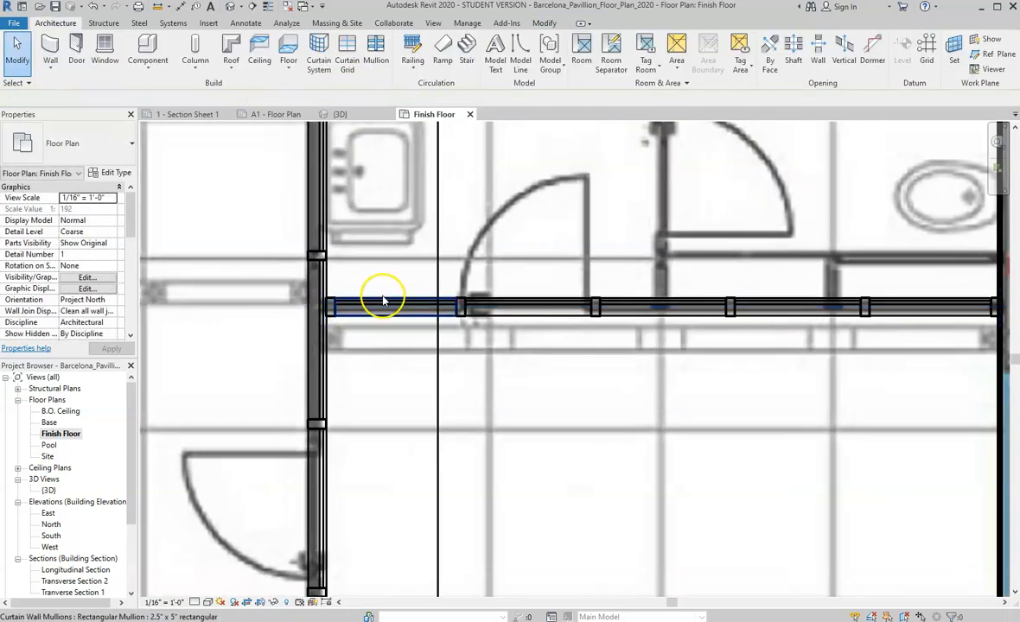
pyautogui.scroll(2, 329, 309)
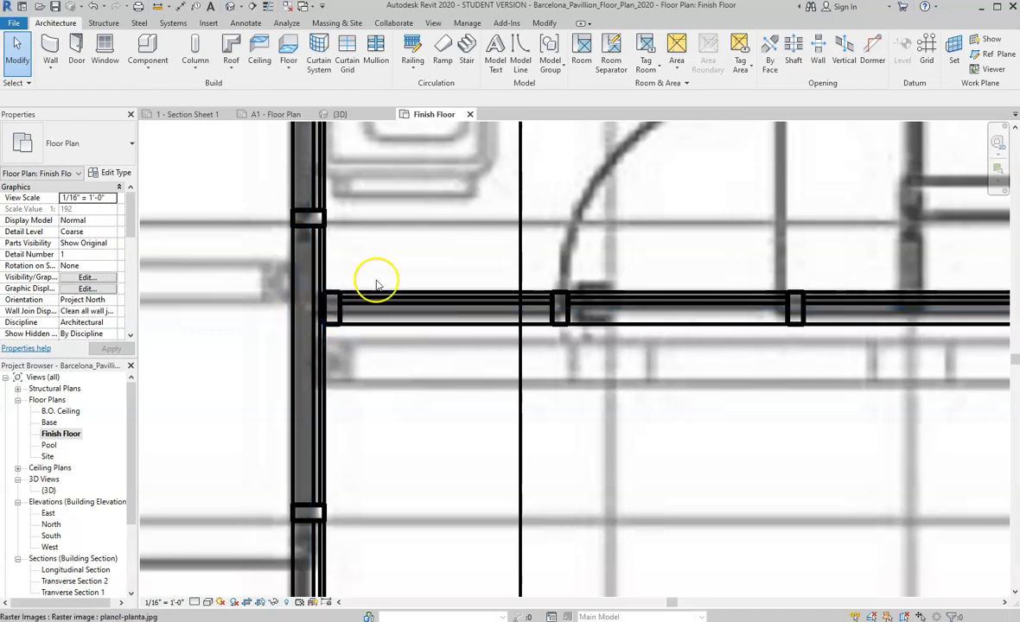
pyautogui.scroll(-2, 381, 276)
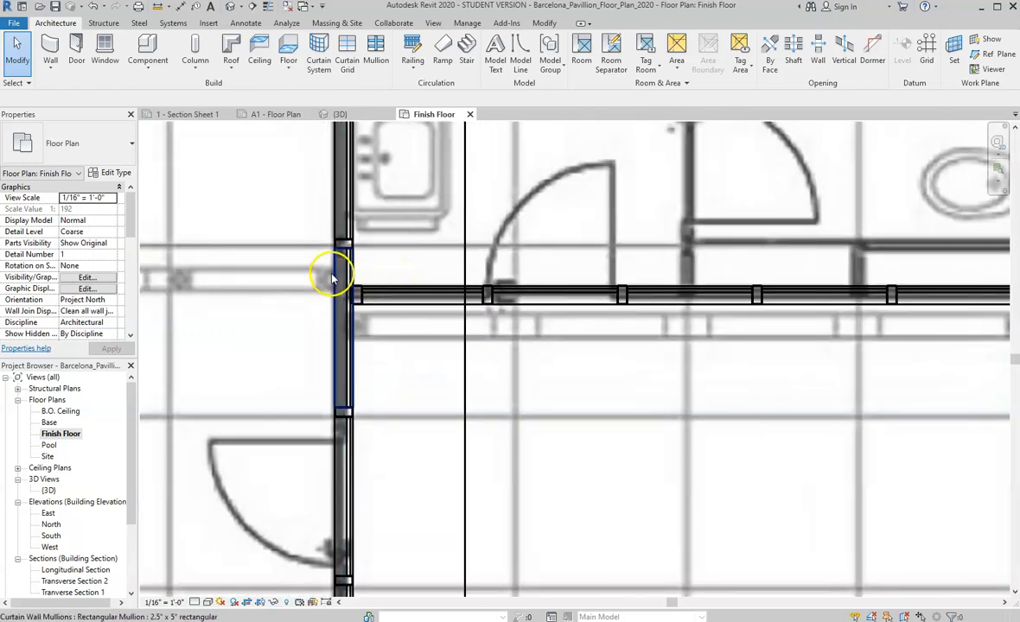
pyautogui.scroll(2, 339, 283)
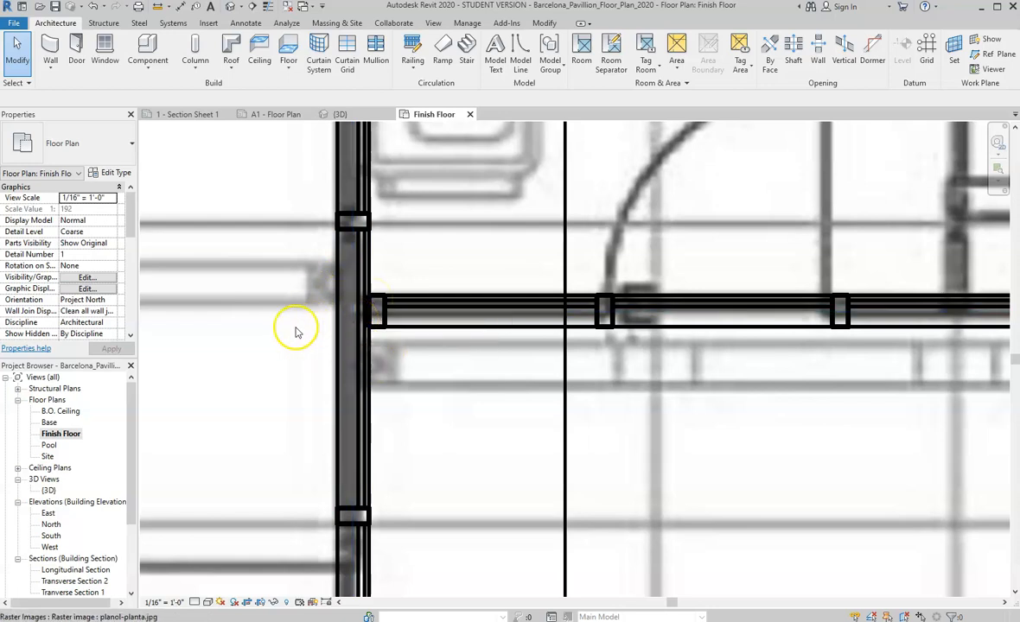
pyautogui.scroll(-1, 295, 331)
pyautogui.scroll(-2, 294, 330)
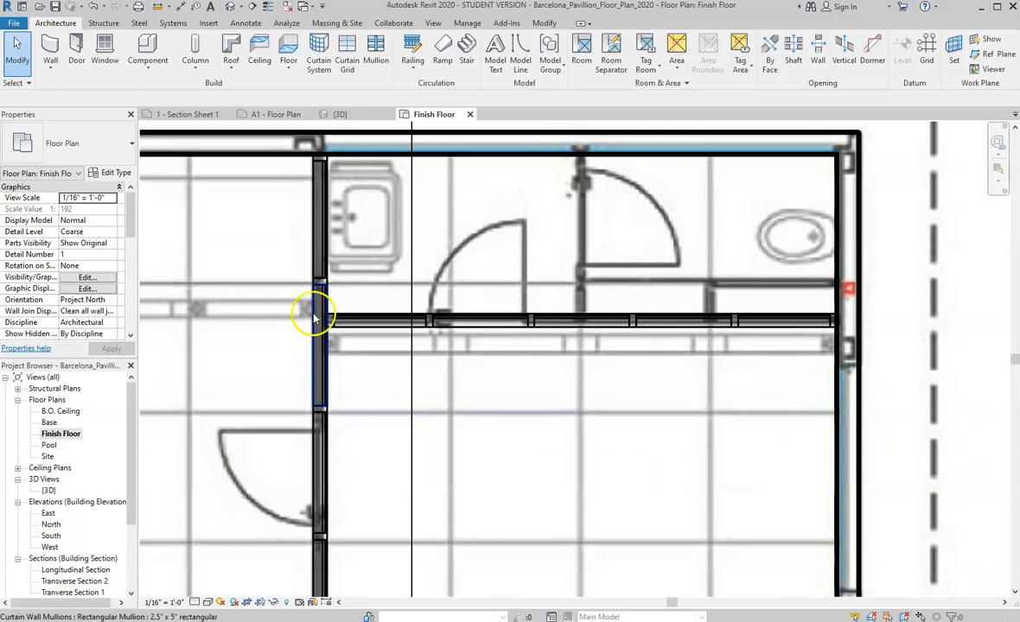
pyautogui.scroll(-1, 346, 312)
pyautogui.scroll(2, 397, 292)
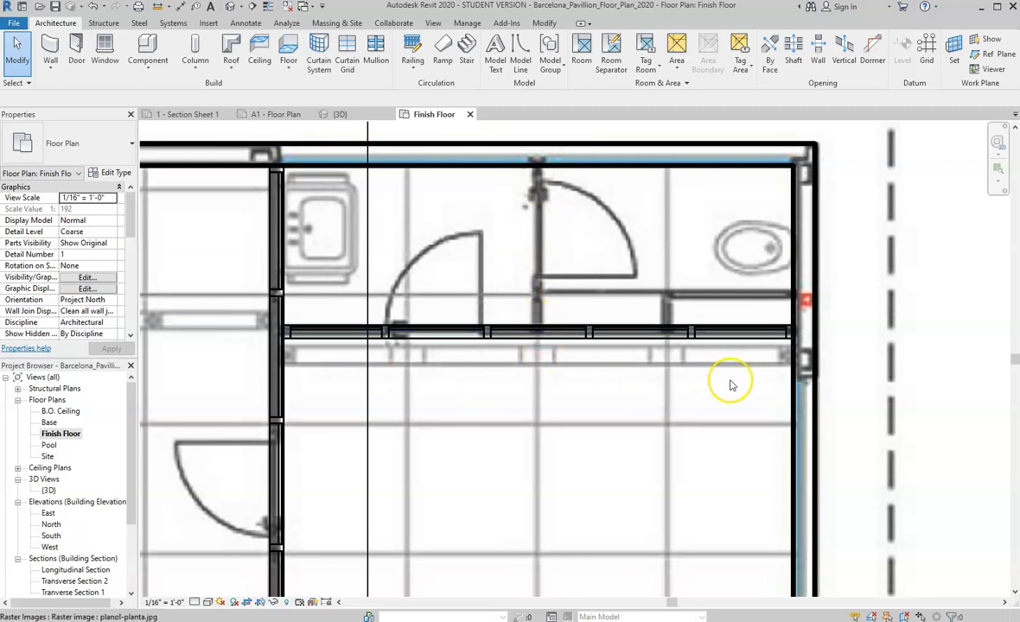
# Step: Set the restroom front curtain wall's vertical grid number to 3, check the mullions against the underlay and deselect the wall
pyautogui.click(656, 337)
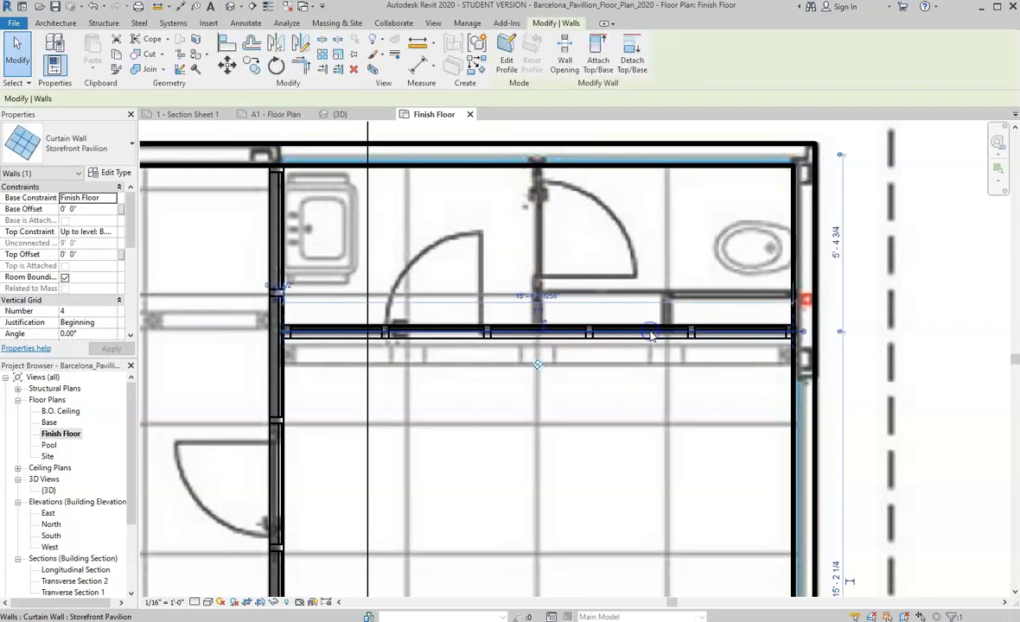
pyautogui.click(91, 311)
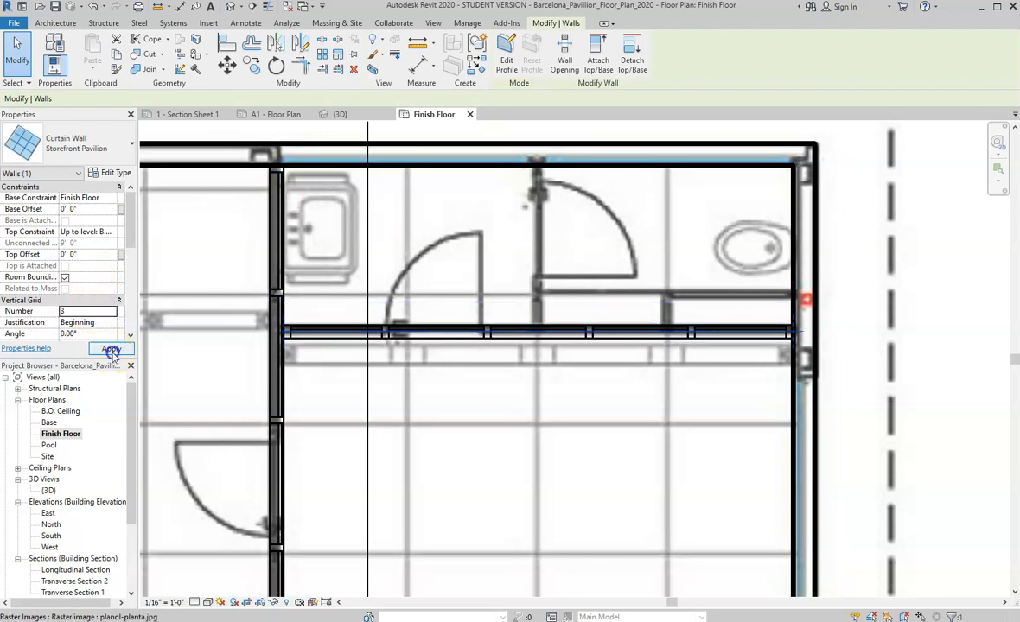
pyautogui.click(108, 348)
pyautogui.scroll(1, 545, 346)
pyautogui.scroll(2, 544, 346)
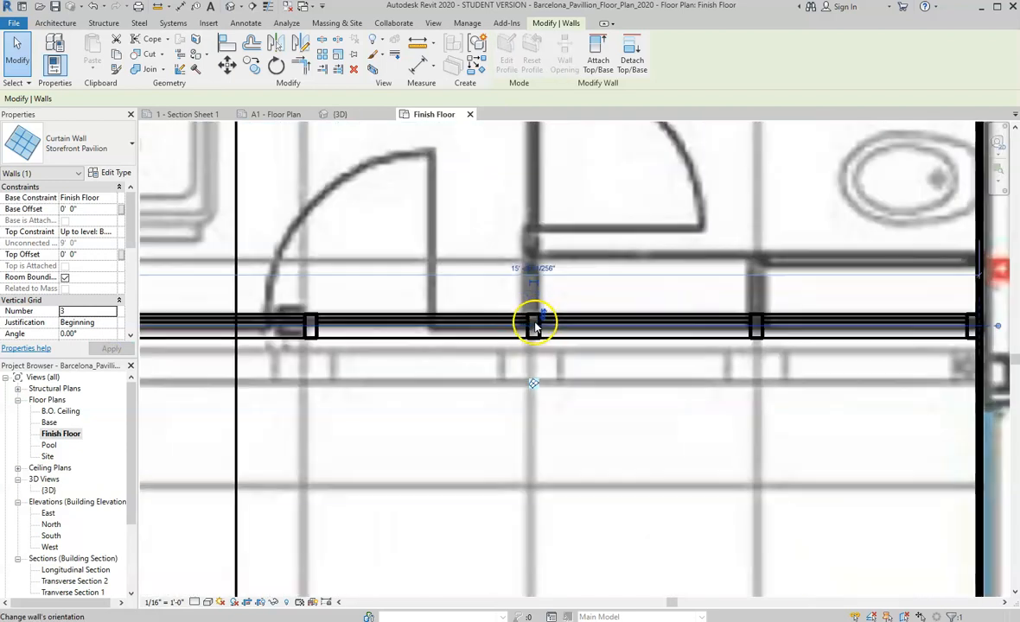
pyautogui.scroll(-2, 536, 332)
pyautogui.click(553, 417)
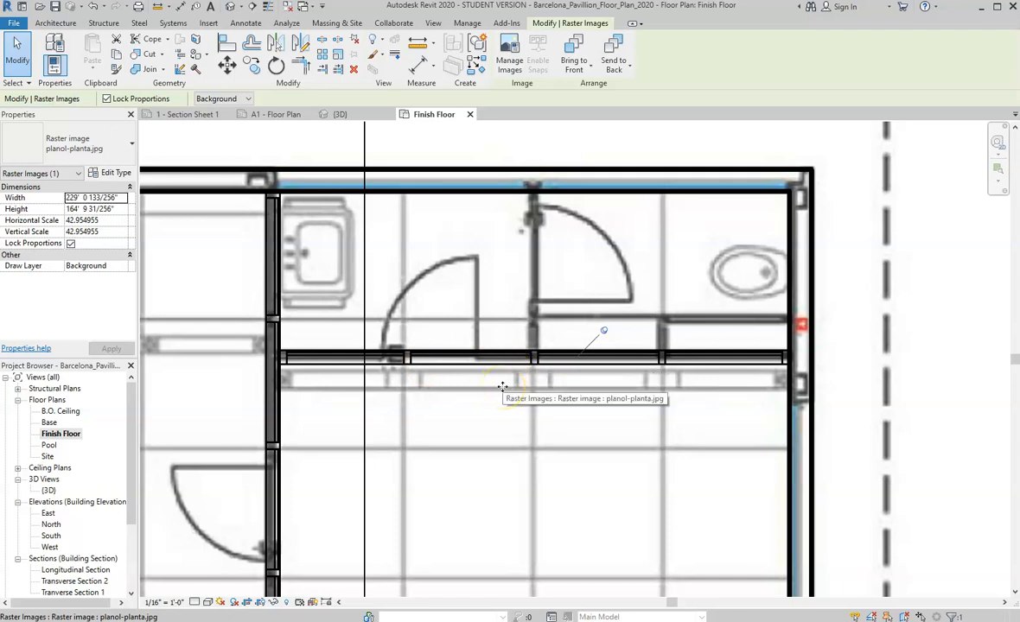
# Step: Draw a Storefront Pavilion curtain wall about 5' 2" long dividing the restroom, from the front wall's middle mullion to the back wall
pyautogui.click(474, 297)
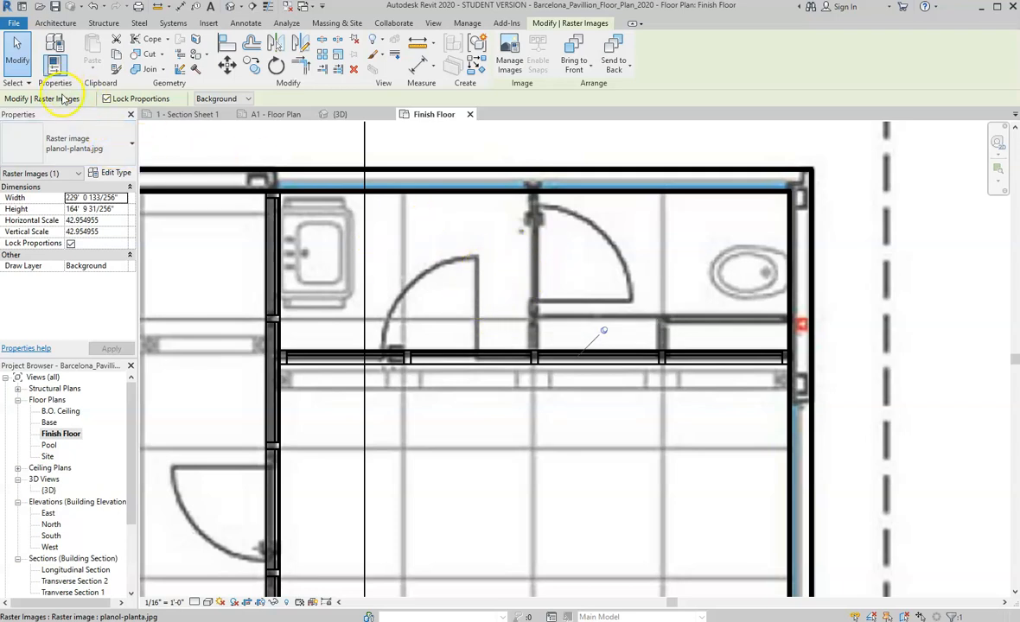
pyautogui.click(61, 24)
pyautogui.click(55, 67)
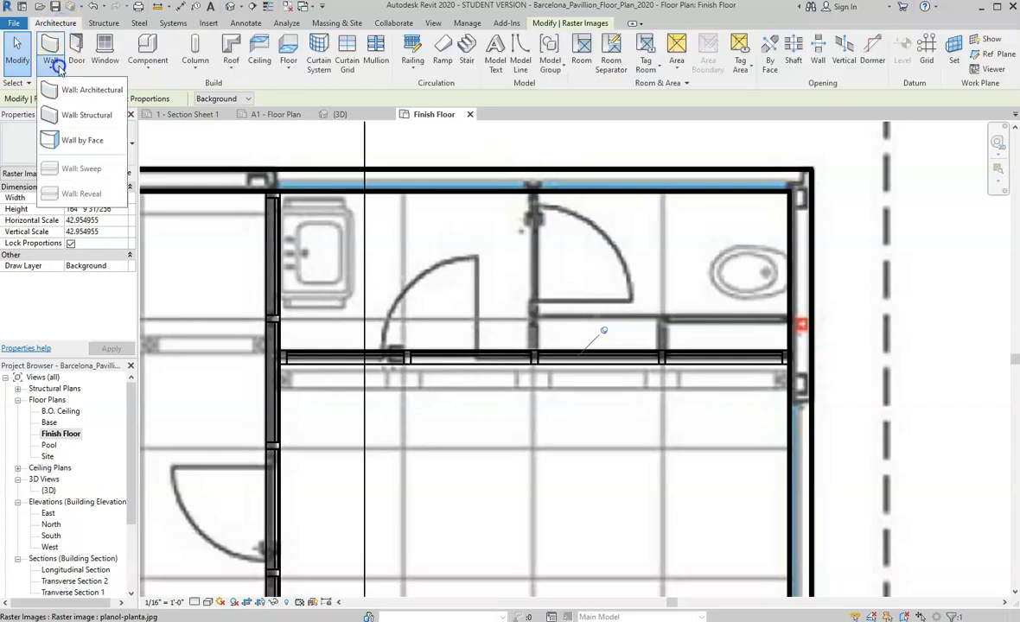
pyautogui.click(87, 90)
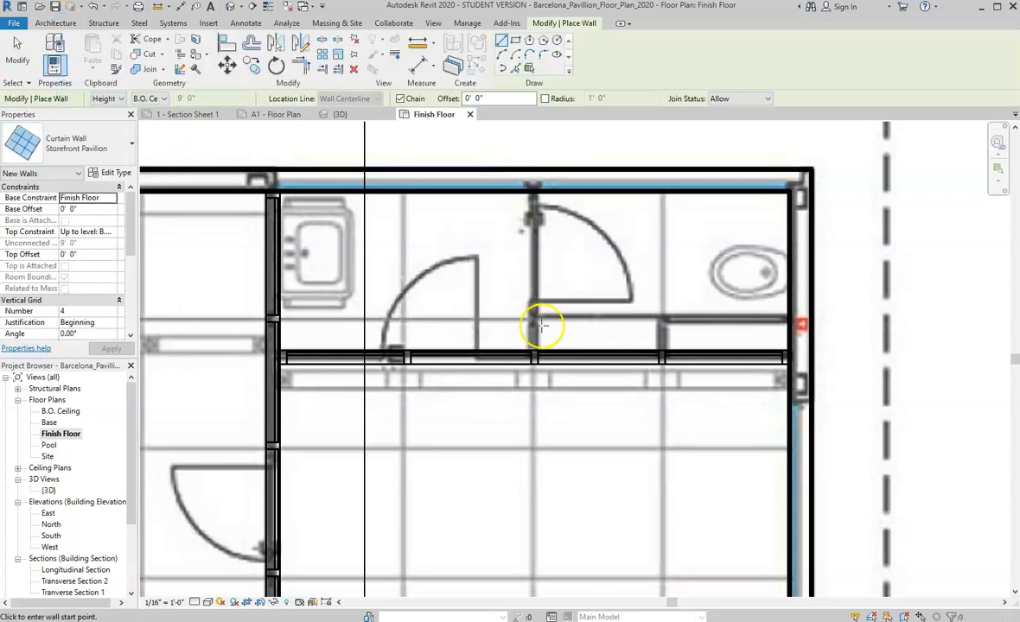
pyautogui.scroll(2, 542, 332)
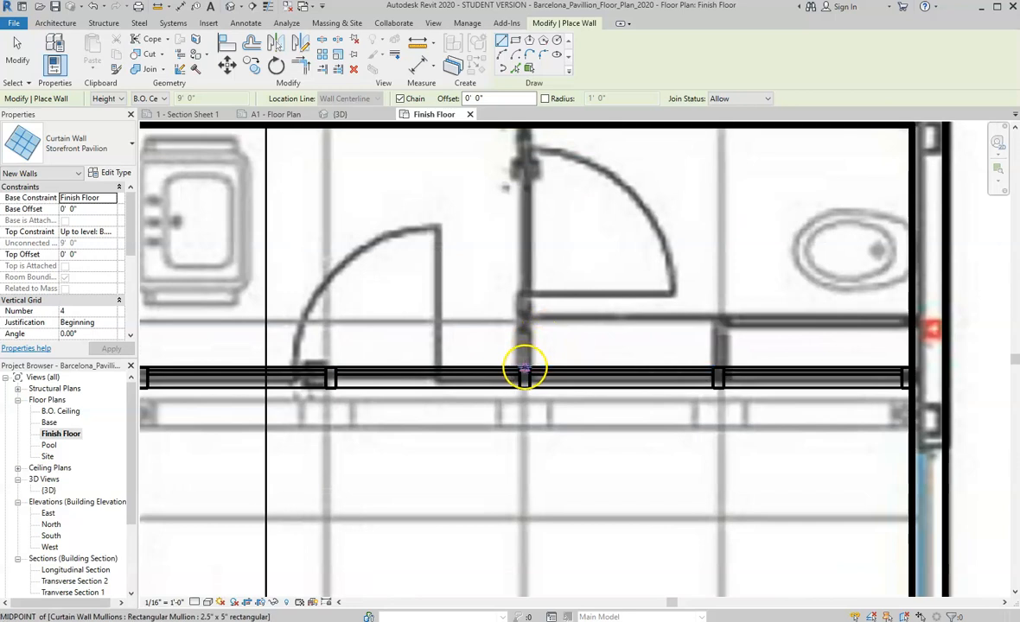
pyautogui.scroll(3, 525, 370)
pyautogui.click(525, 370)
pyautogui.scroll(-3, 523, 370)
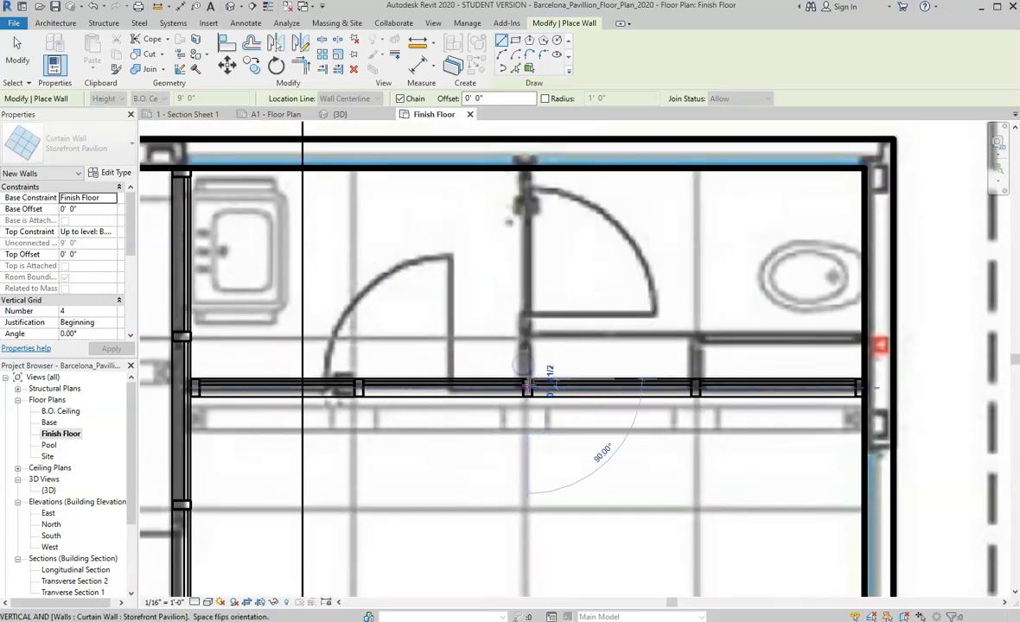
pyautogui.click(526, 167)
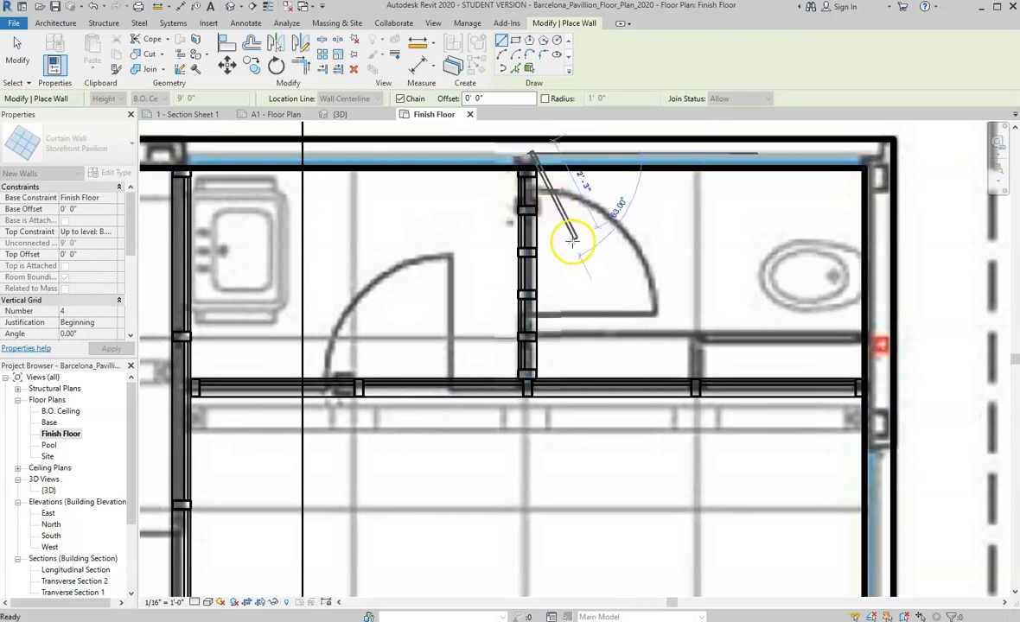
pyautogui.press('Escape')
pyautogui.press('Escape')
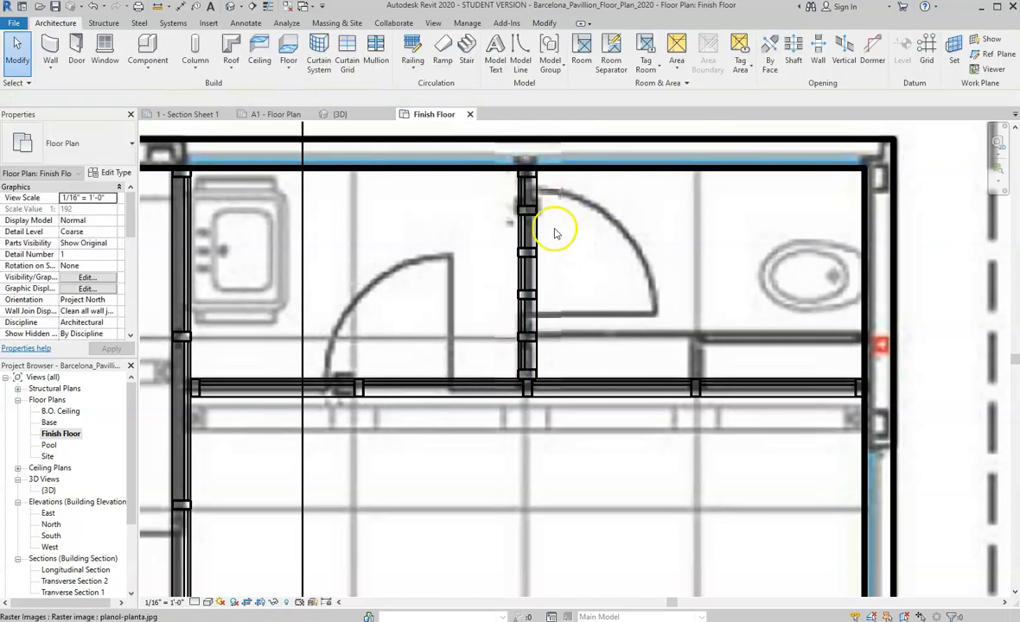
# Step: Set the restroom divider's vertical grid number to 1 and deselect the wall
pyautogui.click(529, 271)
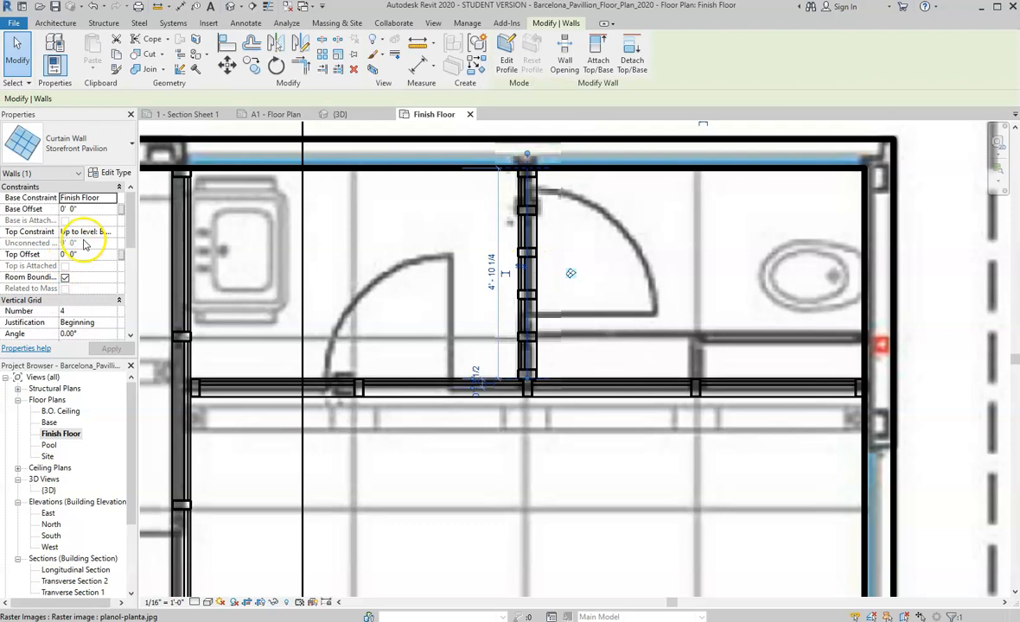
pyautogui.click(105, 312)
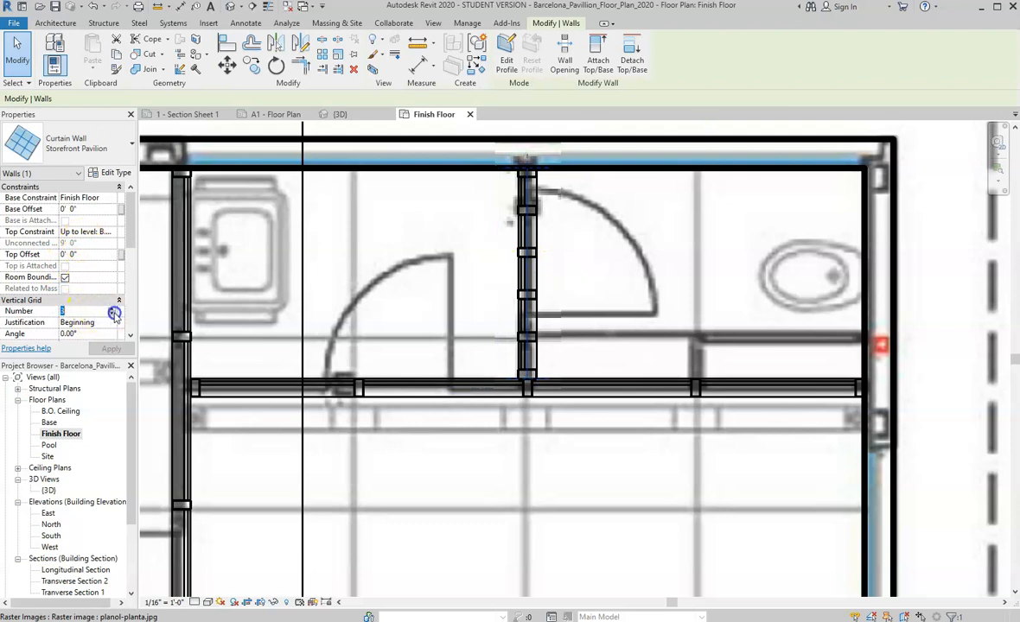
pyautogui.click(112, 348)
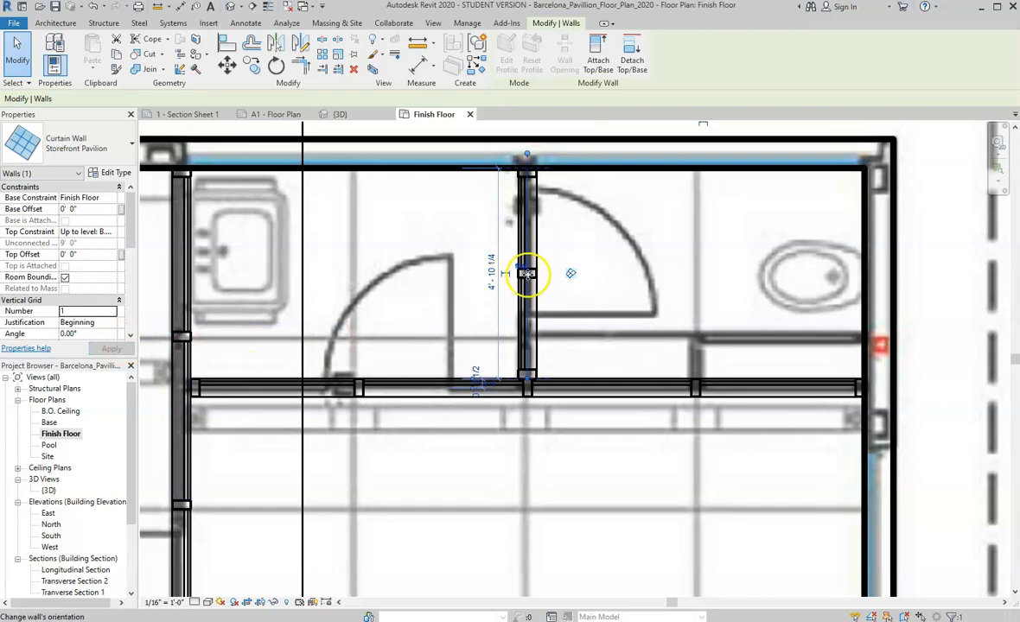
pyautogui.scroll(3, 527, 273)
pyautogui.scroll(-5, 592, 303)
pyautogui.click(529, 308)
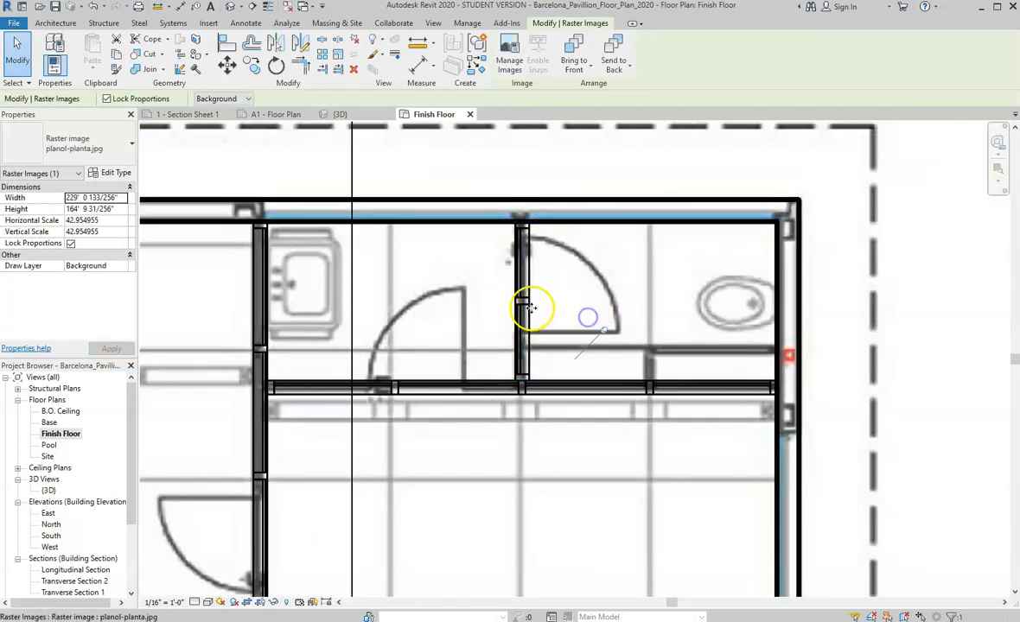
pyautogui.press('Escape')
# Step: Examine the middle mullion of the restroom divider and how the divider lines up with the underlay
pyautogui.scroll(3, 530, 308)
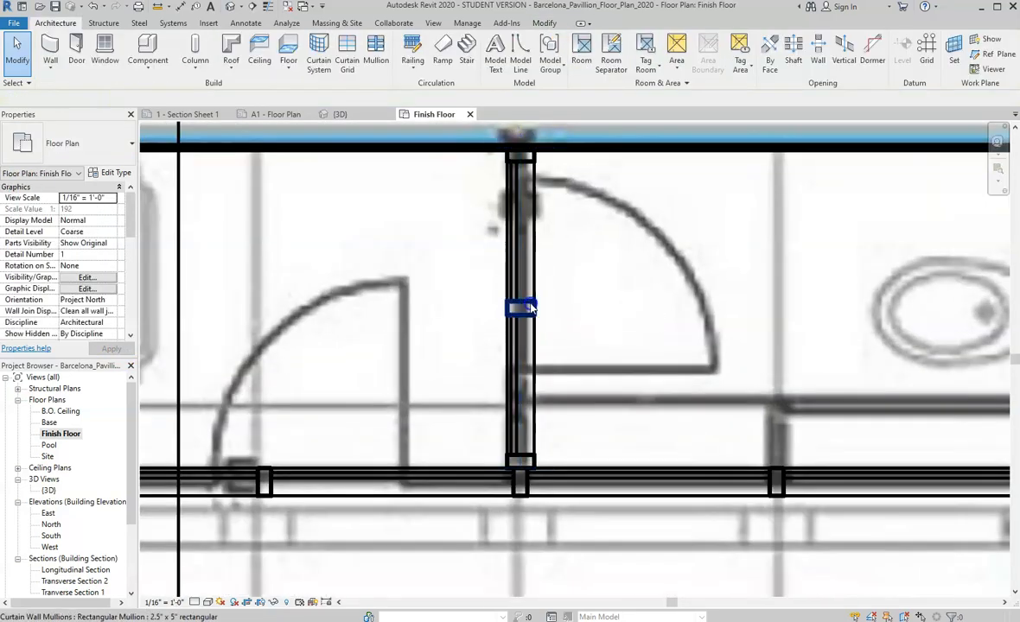
pyautogui.click(530, 308)
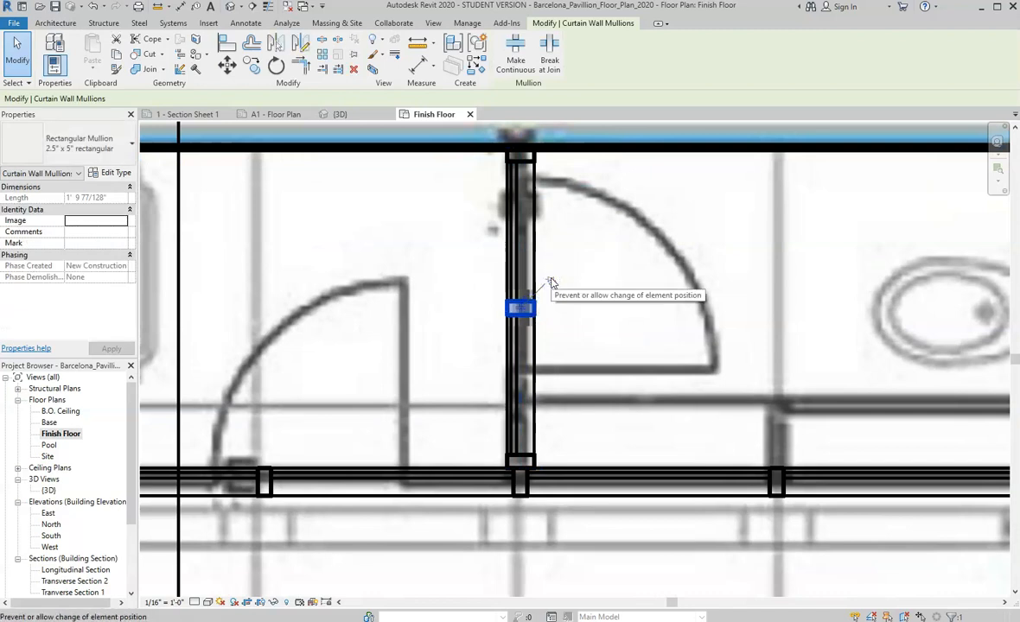
pyautogui.press('Escape')
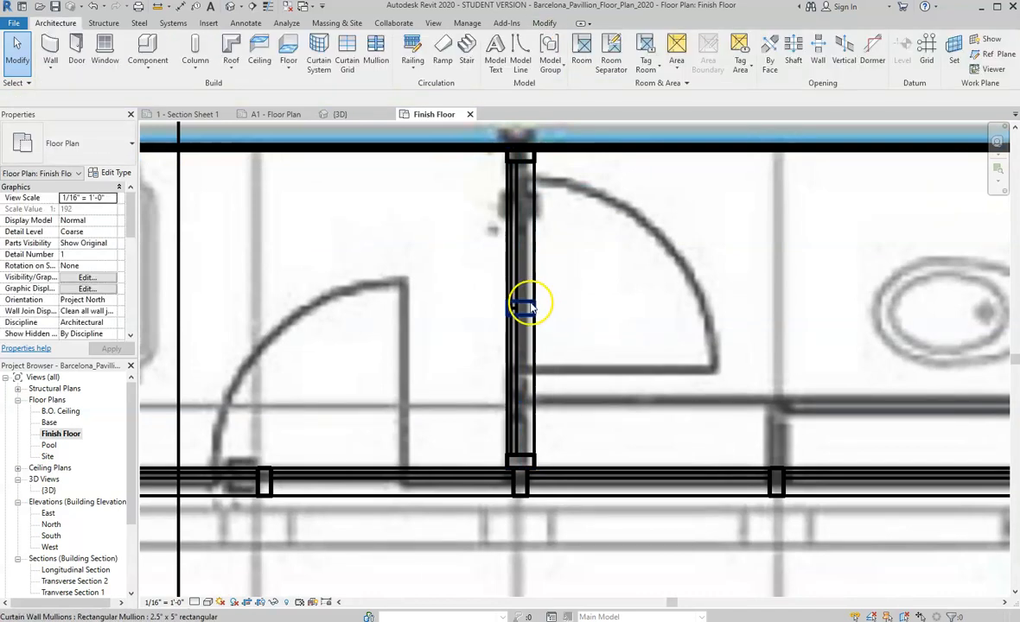
pyautogui.click(530, 308)
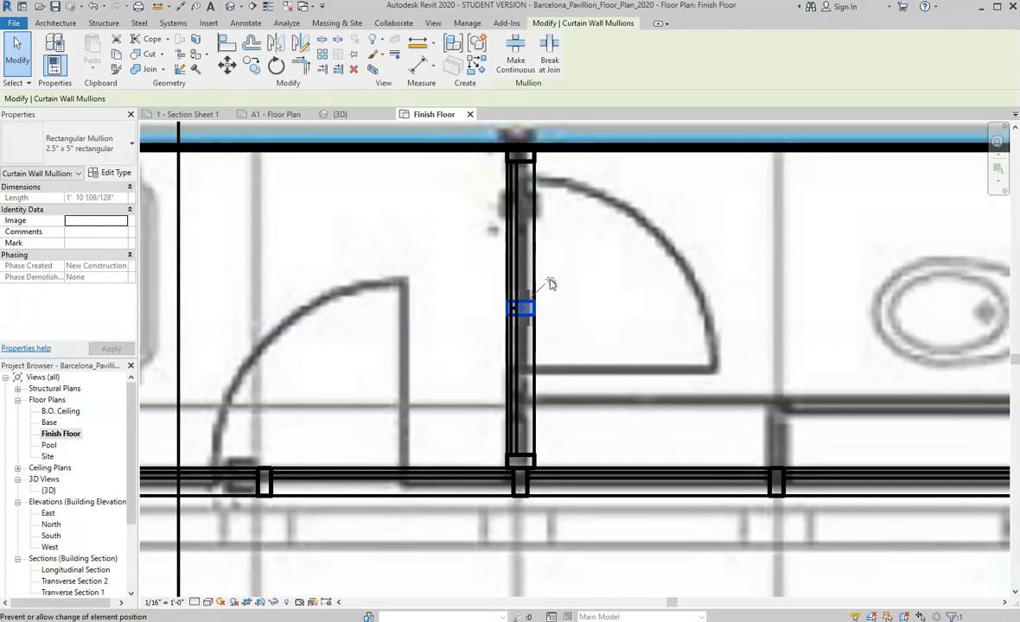
pyautogui.press('Escape')
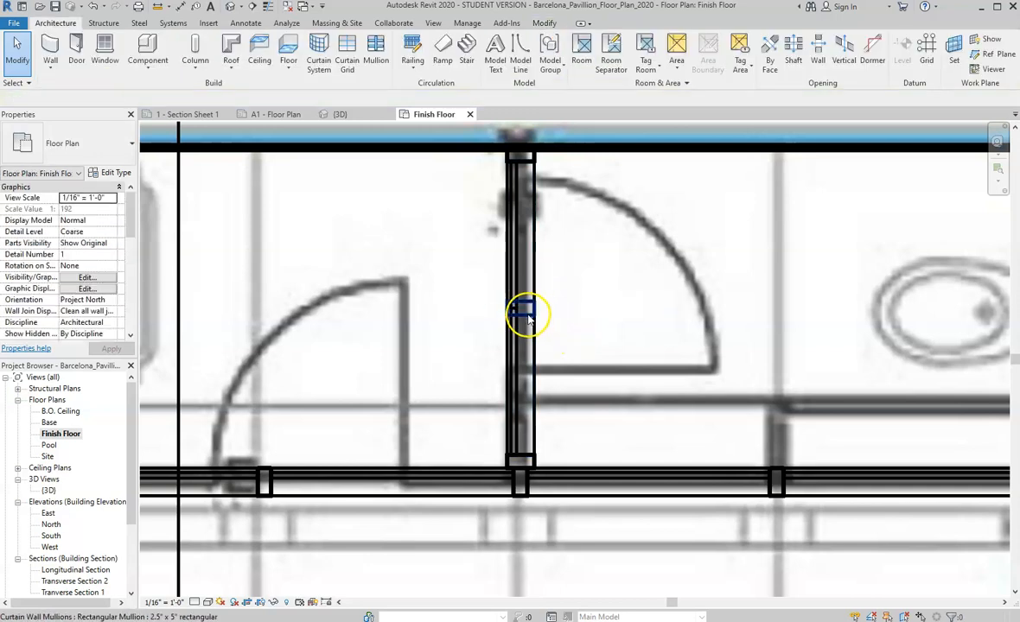
pyautogui.click(528, 315)
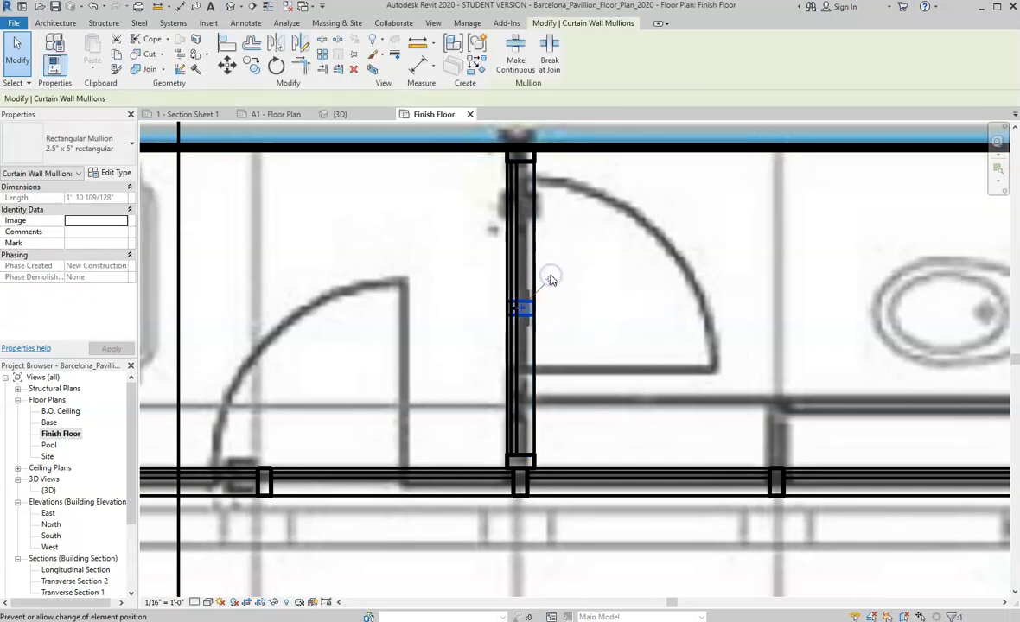
pyautogui.press('Escape')
pyautogui.scroll(-3, 558, 299)
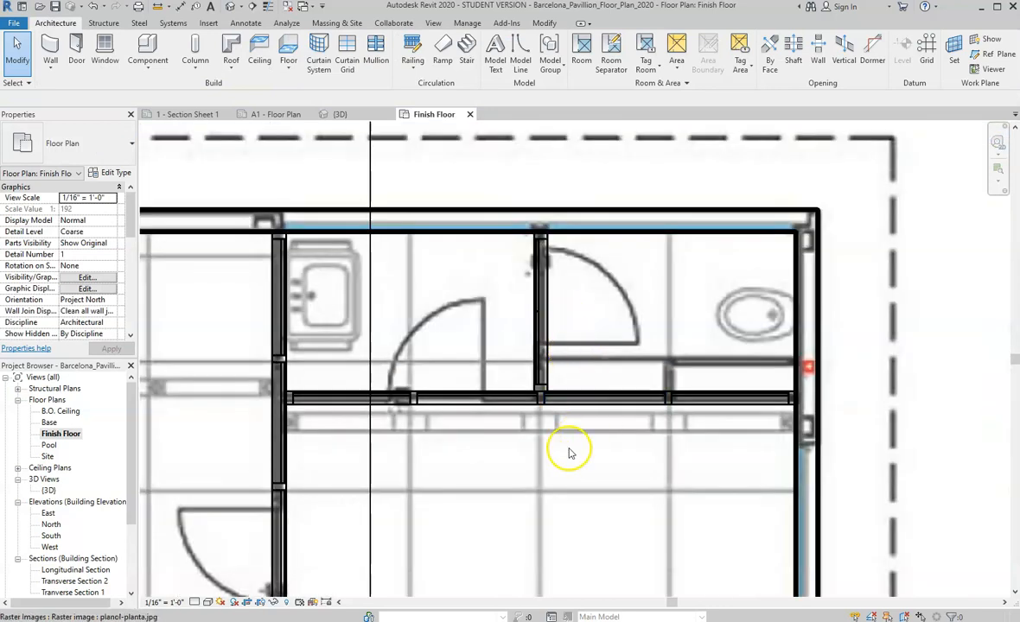
pyautogui.click(567, 447)
pyautogui.scroll(-3, 546, 302)
pyautogui.scroll(4, 553, 316)
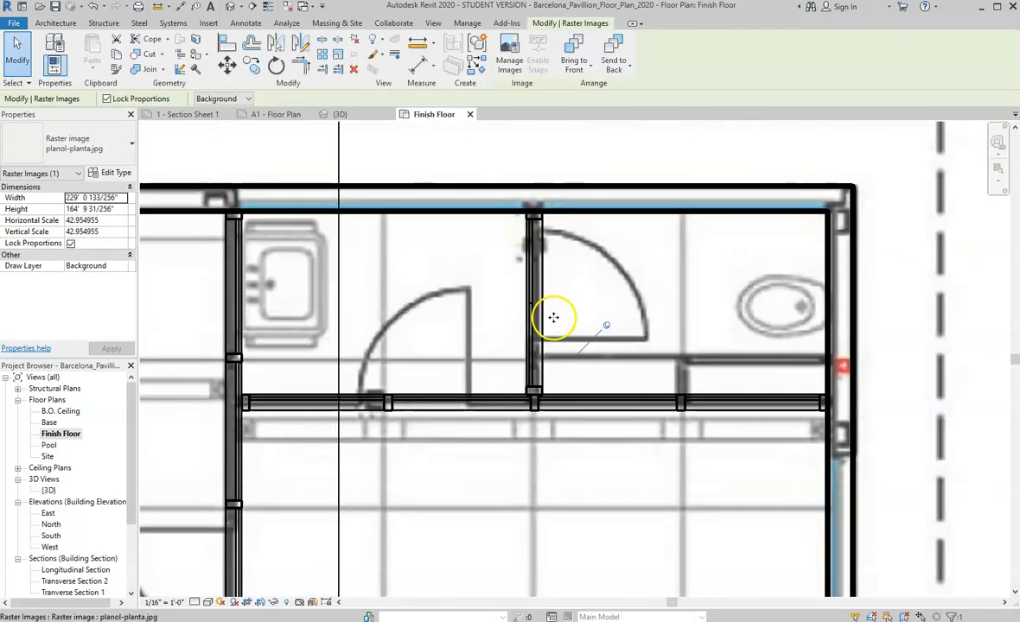
pyautogui.scroll(-4, 550, 298)
pyautogui.scroll(1, 550, 366)
pyautogui.press('Escape')
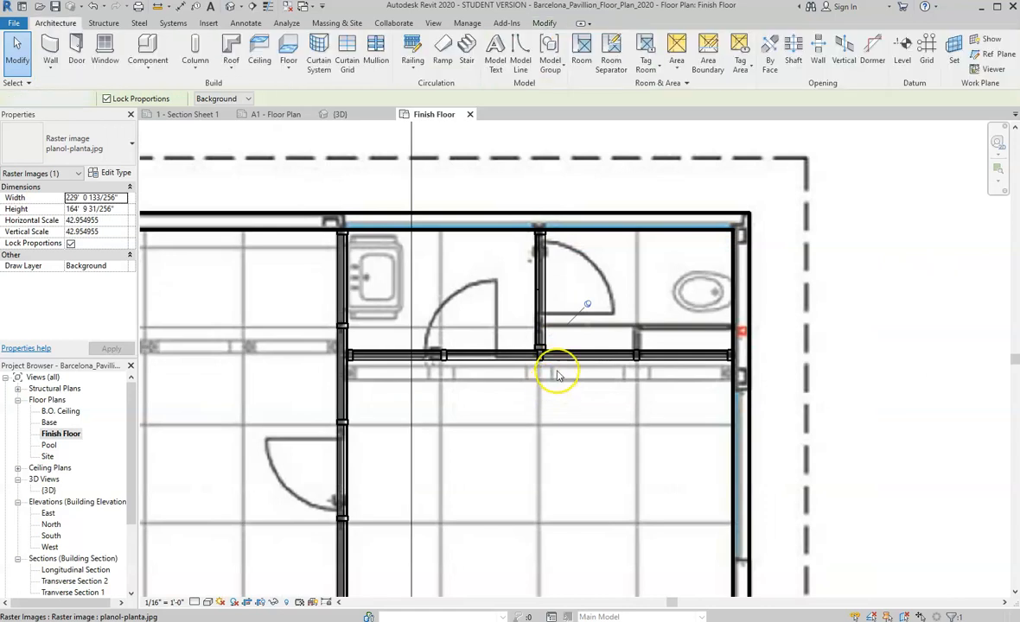
# Step: Set the restroom front curtain wall's horizontal grid number to 1 and deselect the wall
pyautogui.click(560, 356)
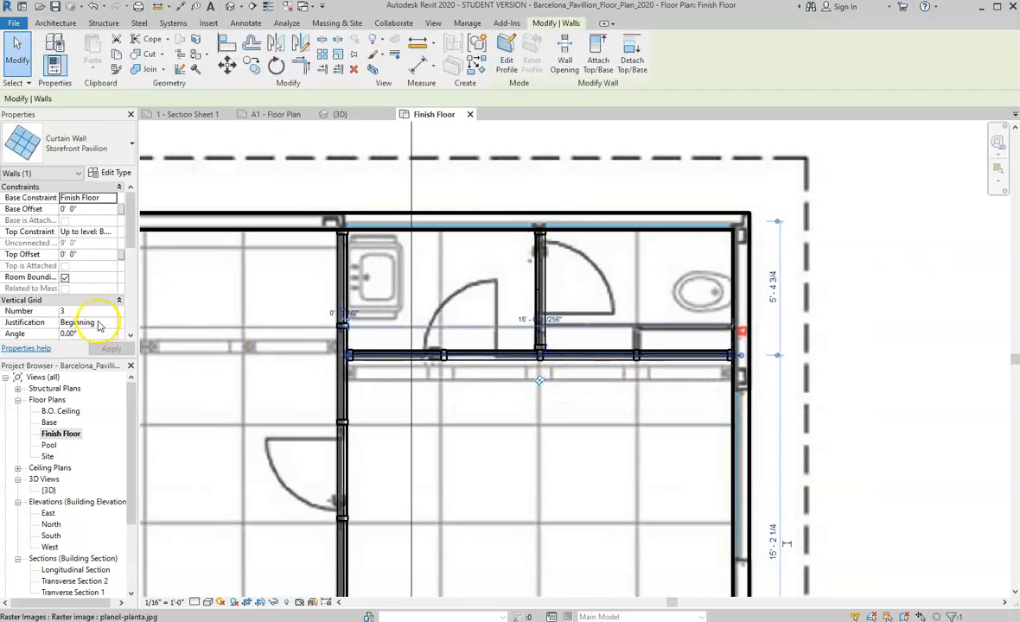
pyautogui.moveTo(131, 227); pyautogui.dragTo(133, 268)
pyautogui.click(108, 267)
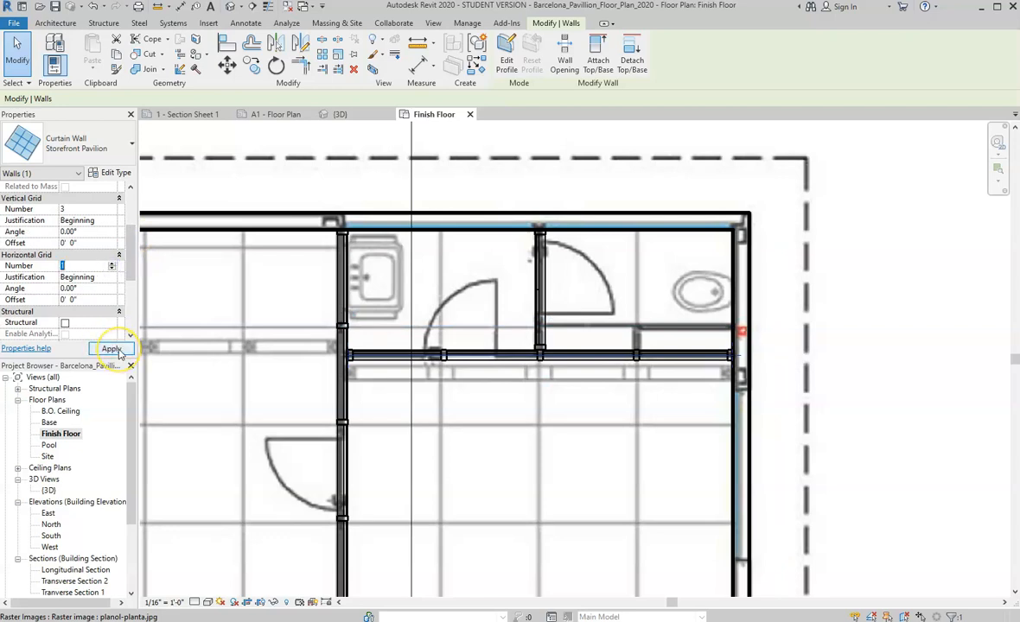
pyautogui.click(112, 348)
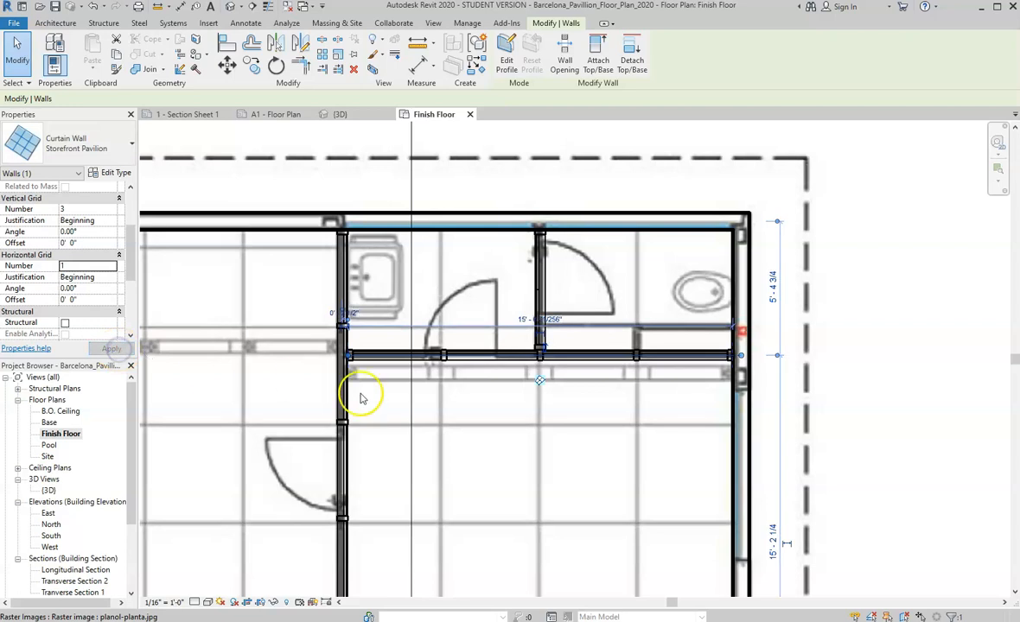
pyautogui.click(488, 399)
pyautogui.press('Escape')
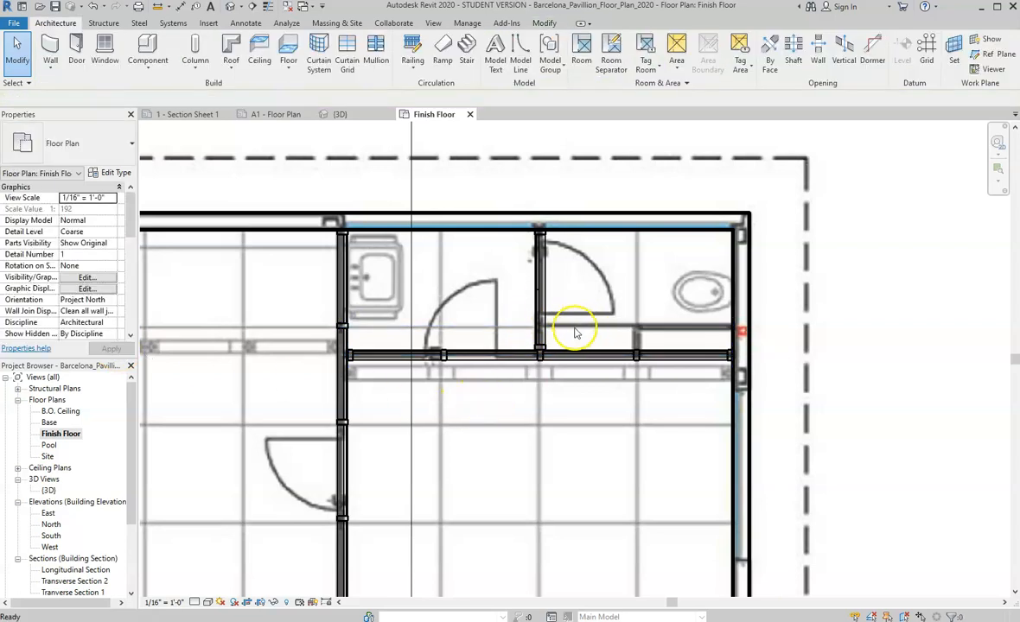
# Step: Set the horizontal grid number of the short restroom divider to 1 and deselect it
pyautogui.click(541, 322)
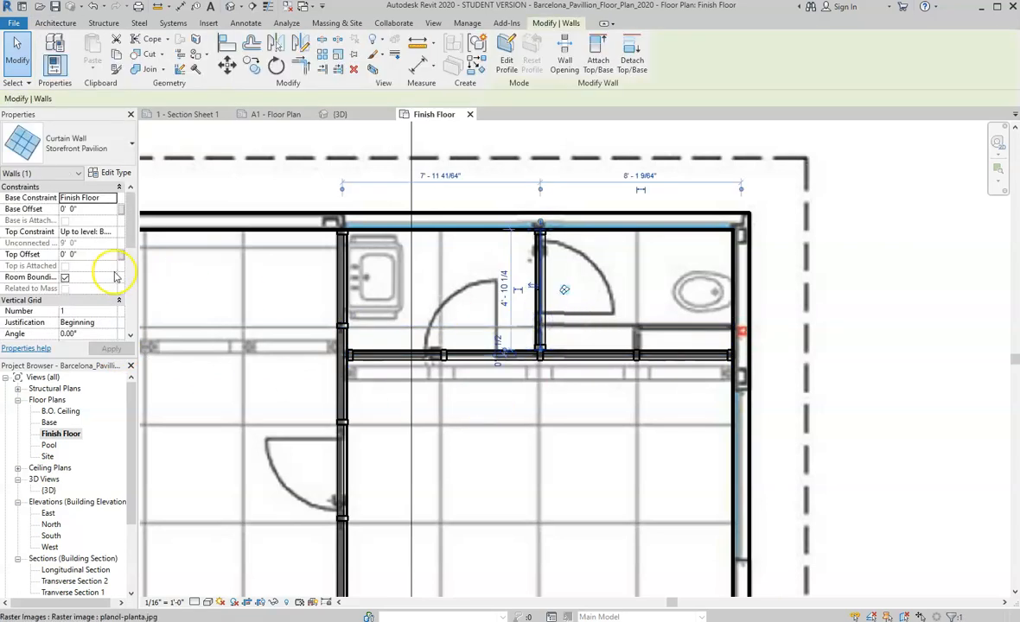
pyautogui.scroll(-5, 100, 288)
pyautogui.scroll(2, 100, 289)
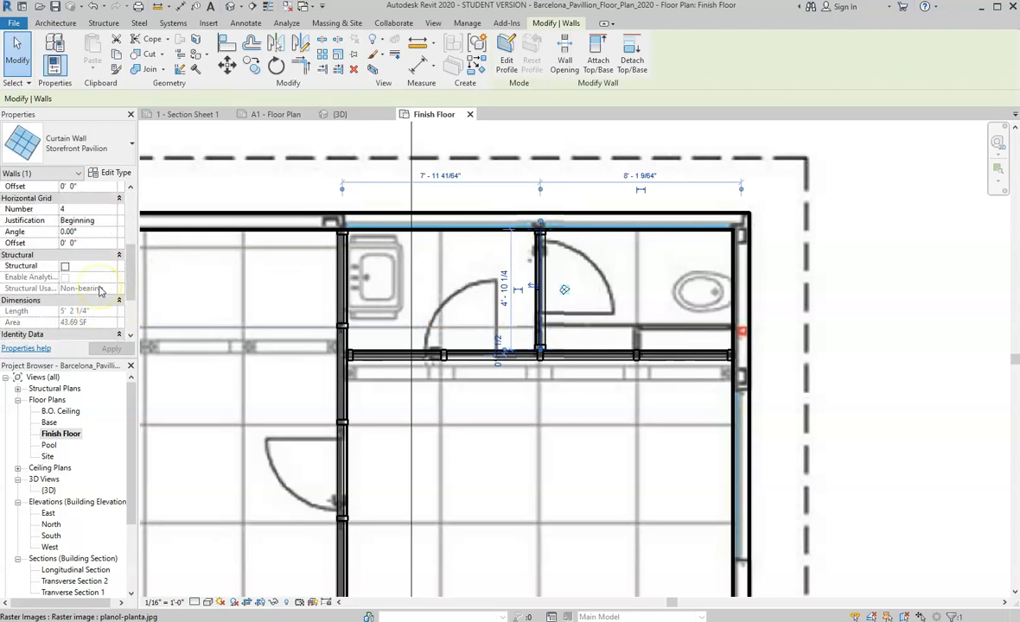
pyautogui.click(110, 248)
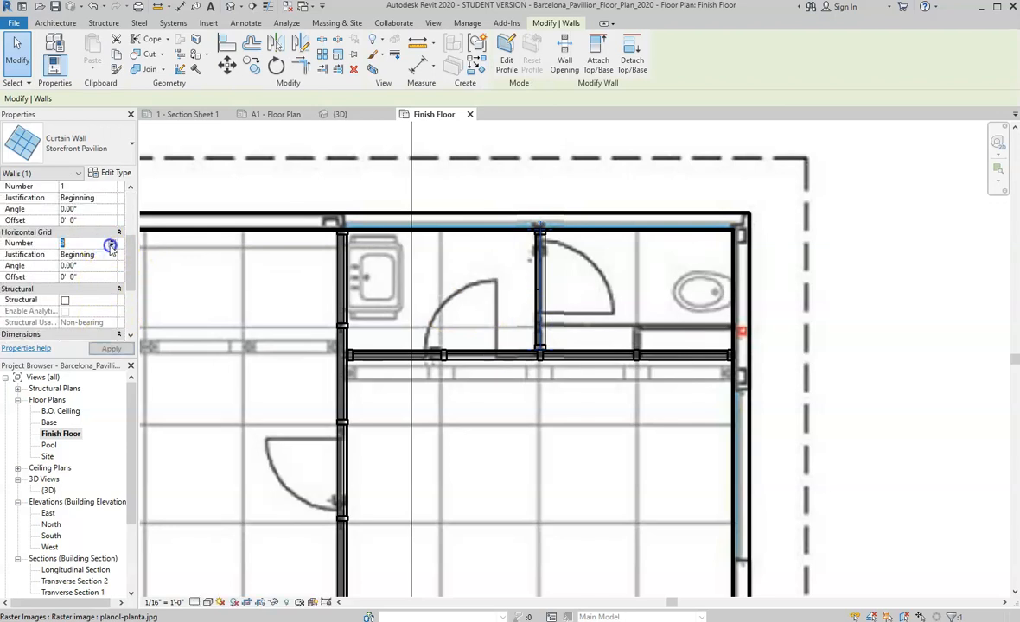
pyautogui.write('1')
pyautogui.click(110, 350)
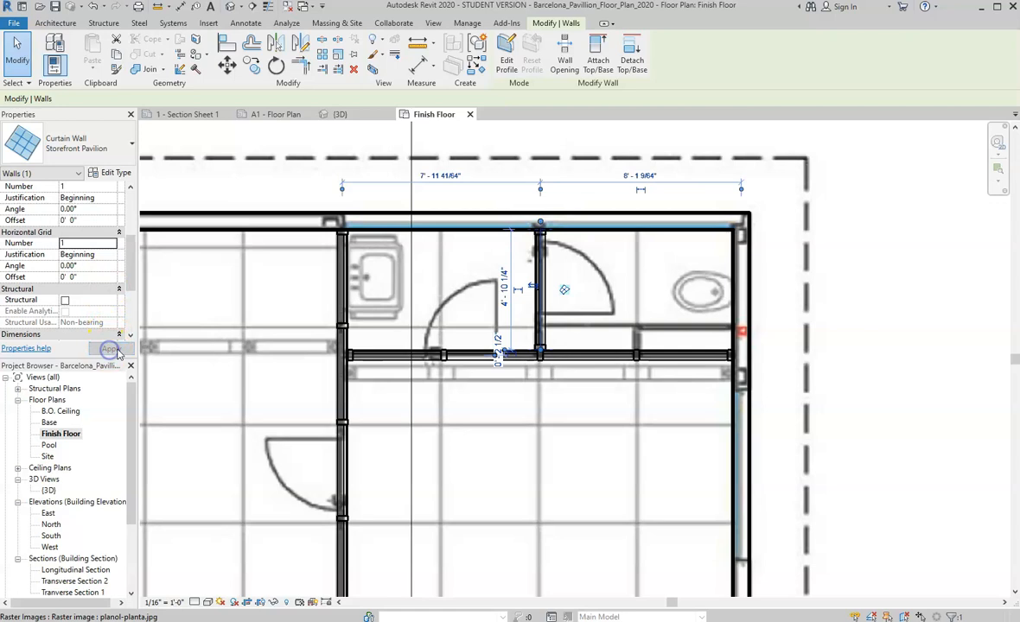
pyautogui.click(564, 409)
pyautogui.press('Escape')
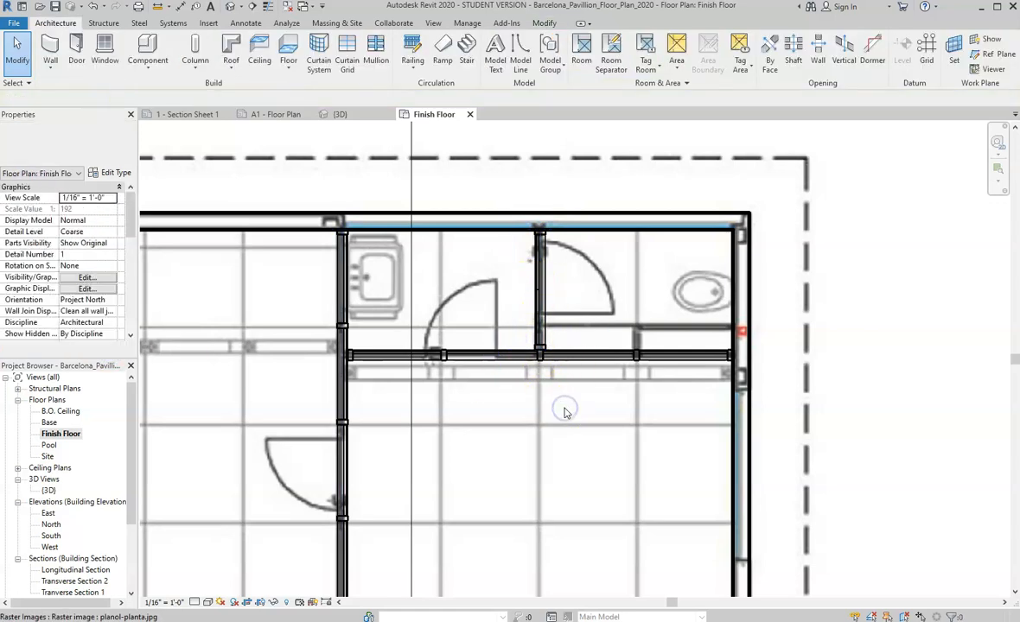
# Step: Set the horizontal grid number of the long interior partition between the two main rooms to 1 and deselect it
pyautogui.scroll(-3, 574, 303)
pyautogui.click(441, 369)
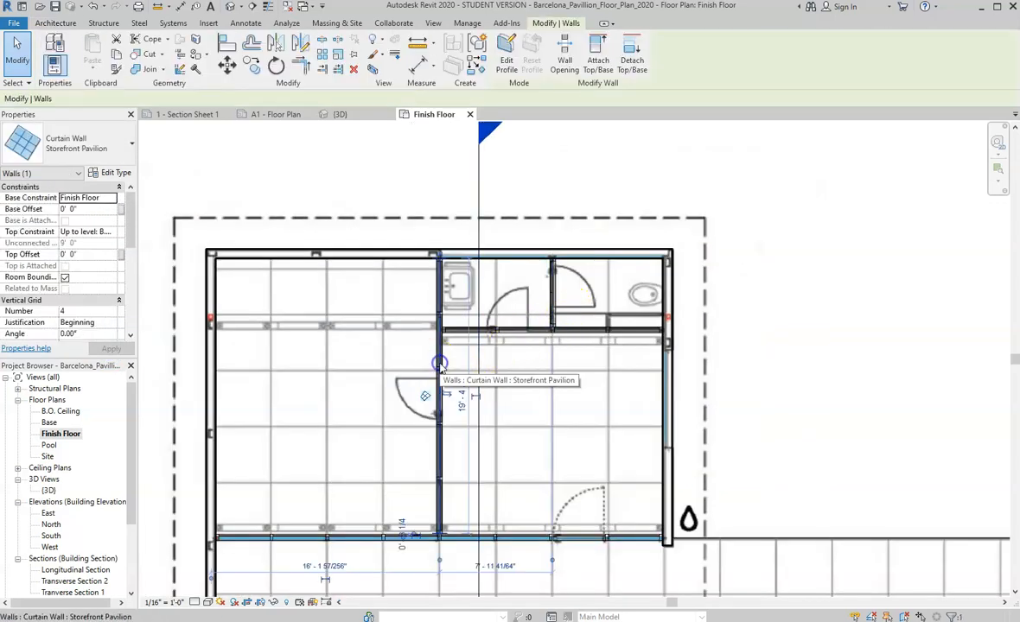
pyautogui.click(416, 448)
pyautogui.click(439, 449)
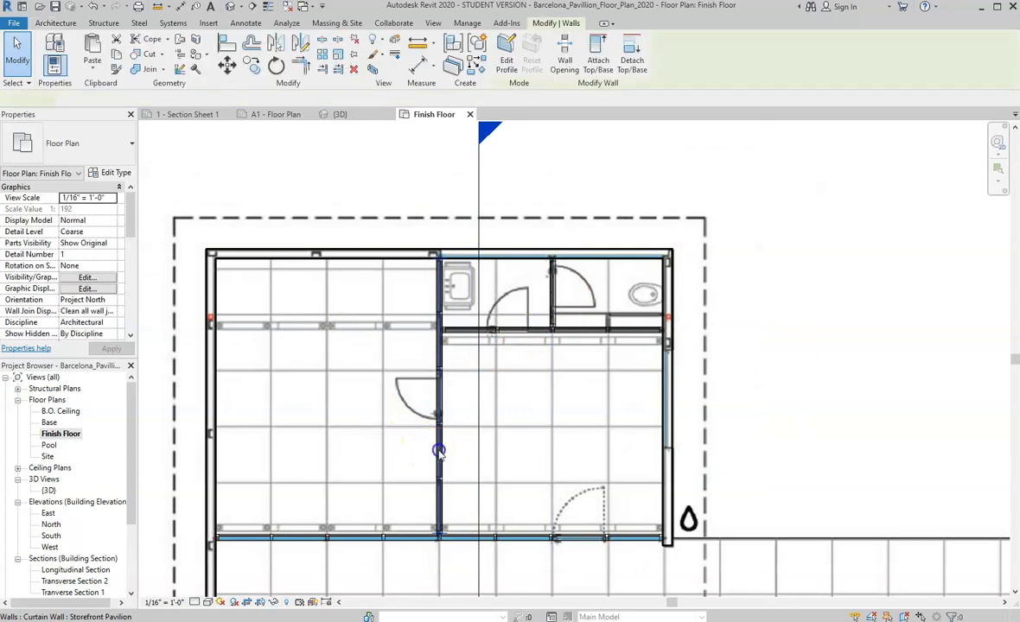
pyautogui.scroll(-3, 105, 268)
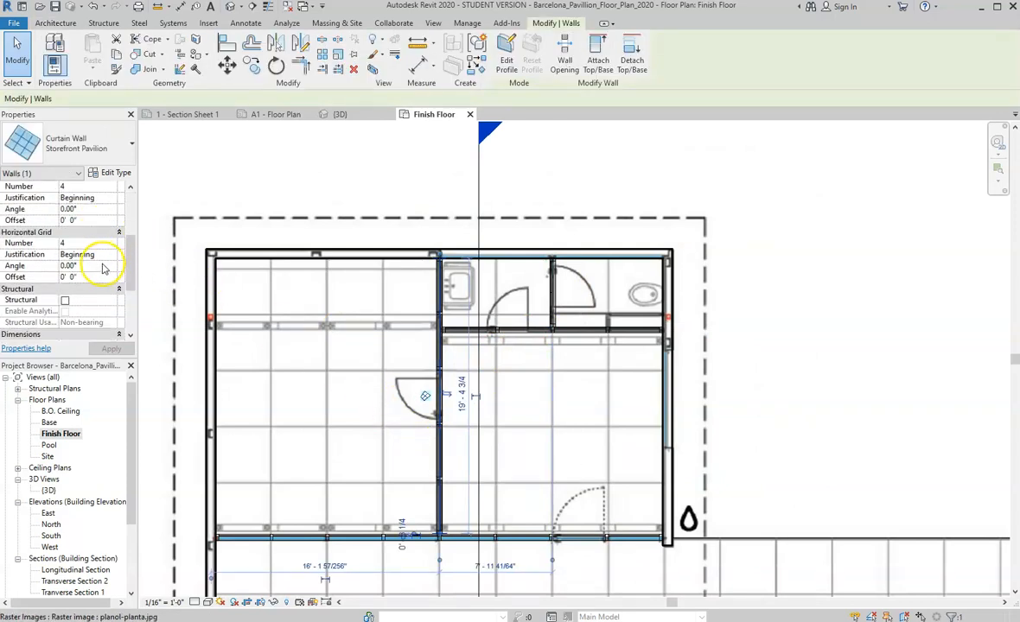
pyautogui.click(92, 244)
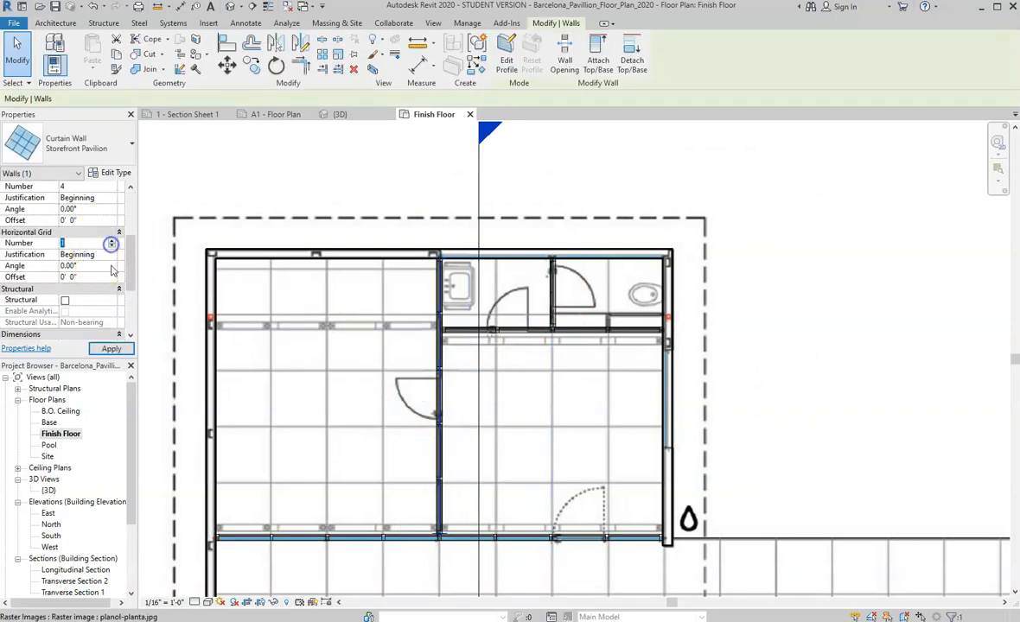
pyautogui.click(118, 349)
pyautogui.click(284, 365)
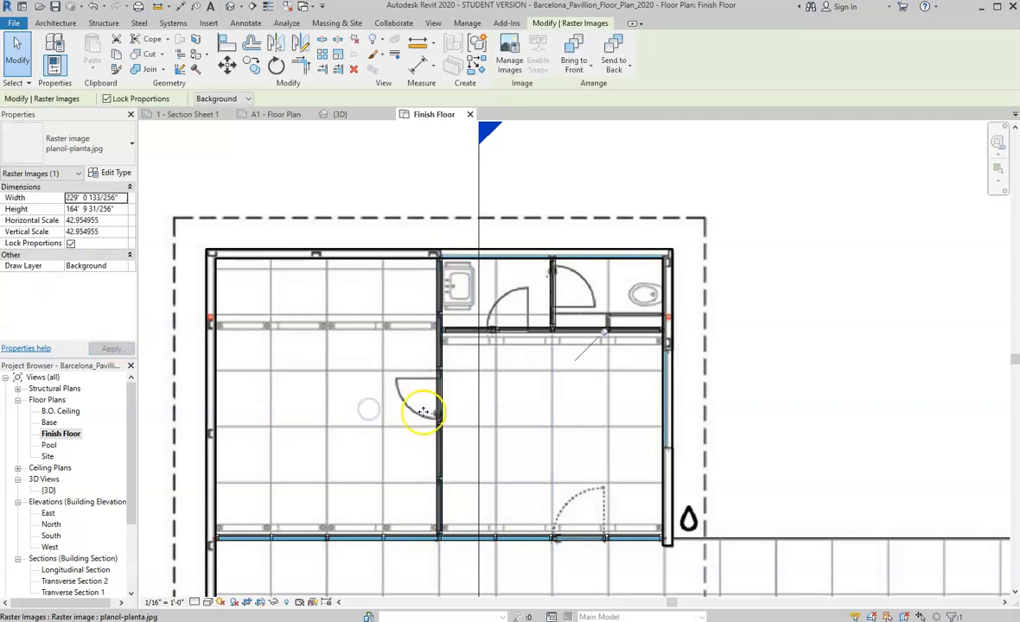
pyautogui.scroll(-2, 487, 383)
pyautogui.scroll(4, 488, 383)
pyautogui.press('Escape')
pyautogui.scroll(-5, 474, 485)
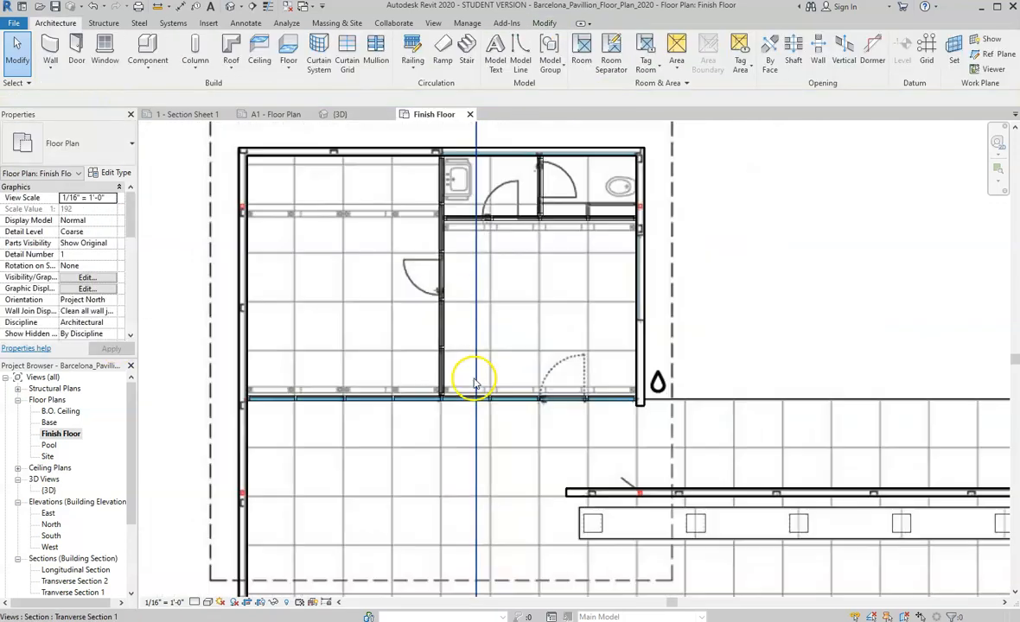
# Step: Open the default 3D view and hide the small building's thin 2-inch upper roof slab in that view
pyautogui.scroll(-1, 376, 387)
pyautogui.scroll(2, 392, 399)
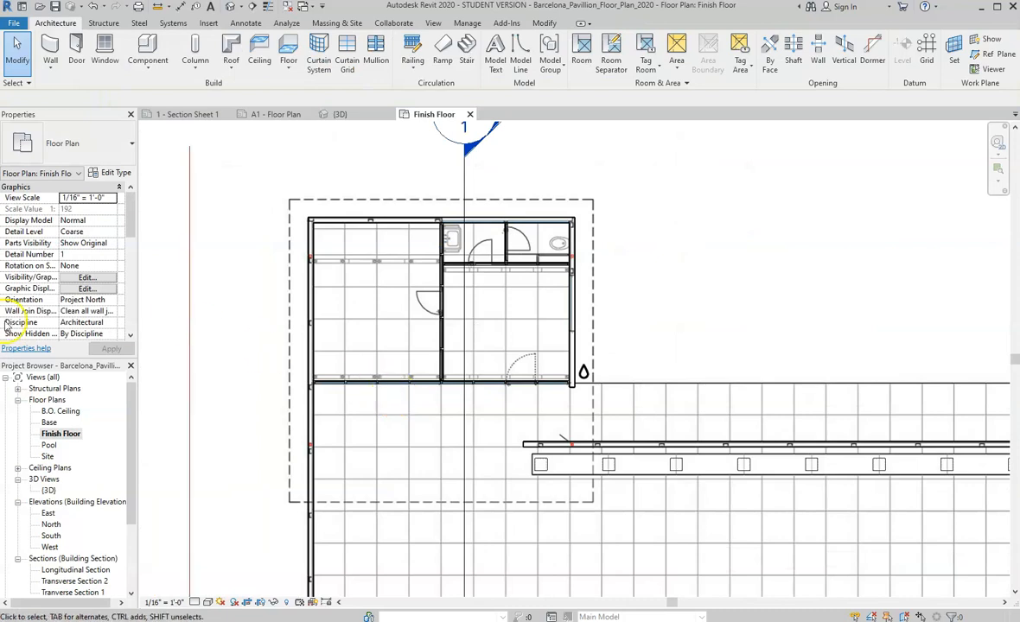
pyautogui.doubleClick(49, 490)
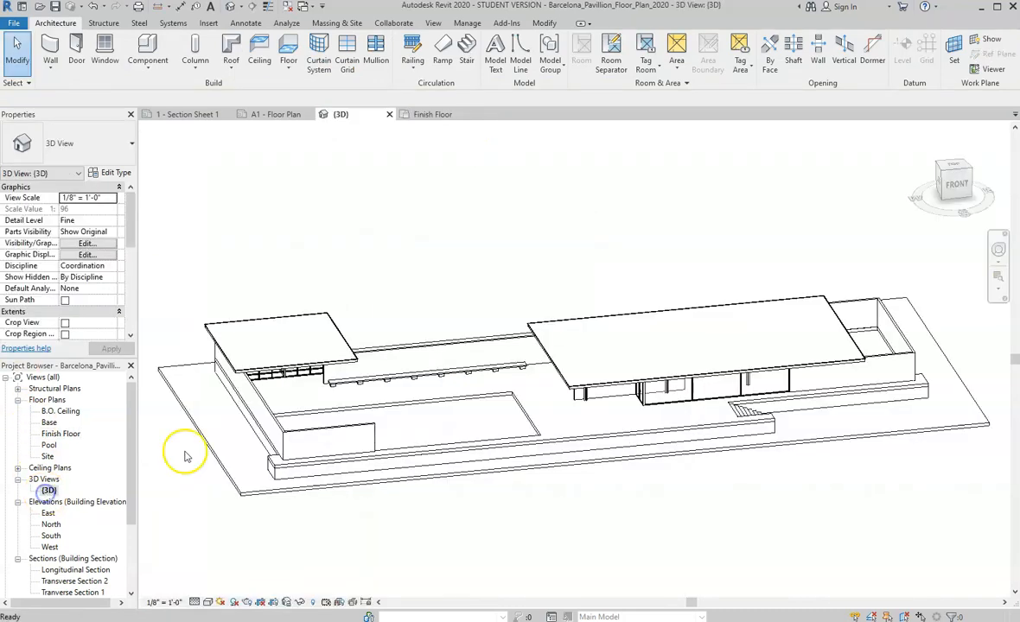
pyautogui.scroll(3, 260, 389)
pyautogui.keyDown('shift'); pyautogui.moveTo(482, 406); pyautogui.dragTo(450, 349, button='middle'); pyautogui.keyUp('shift')
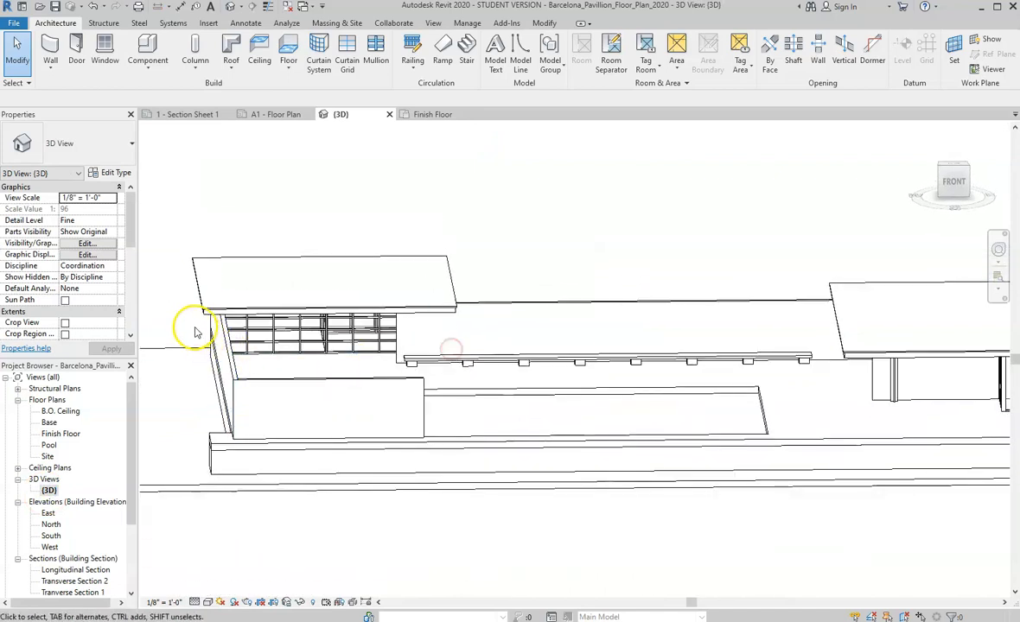
pyautogui.scroll(3, 195, 333)
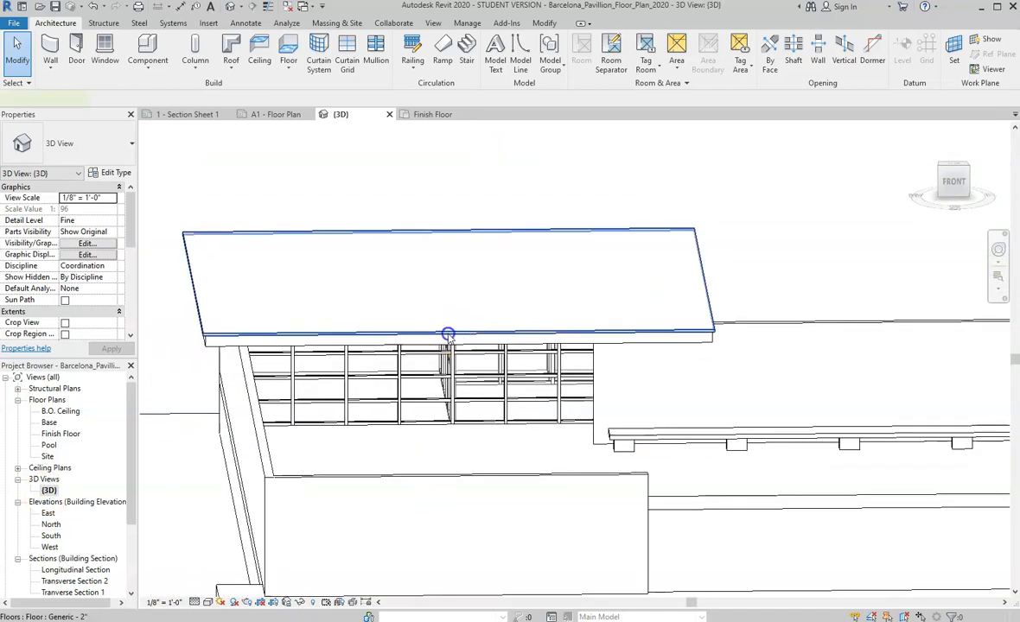
pyautogui.click(448, 335)
pyautogui.rightClick(448, 335)
pyautogui.moveTo(516, 87)
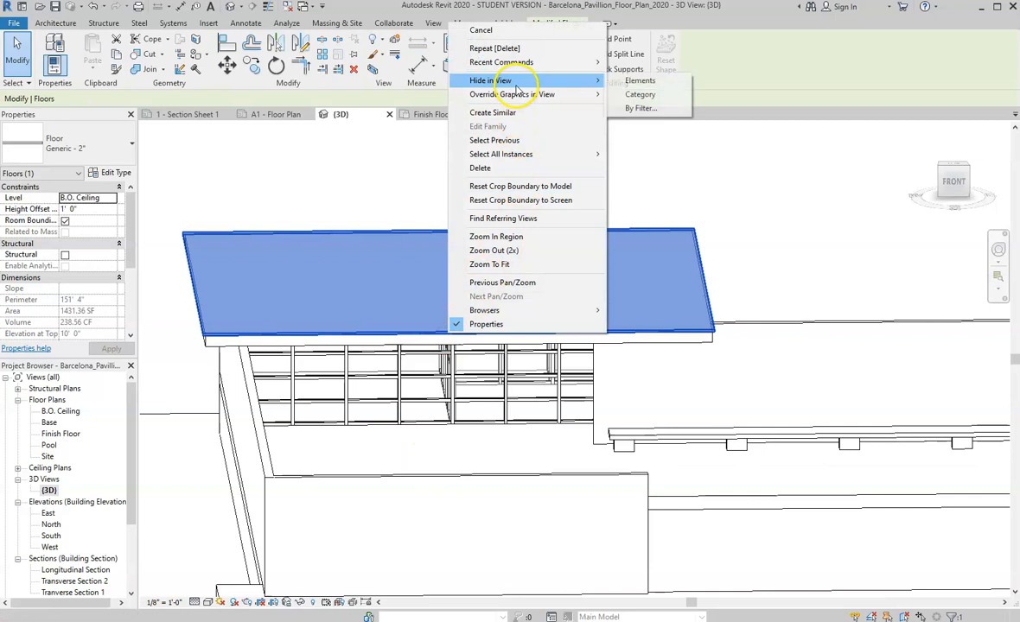
pyautogui.click(645, 83)
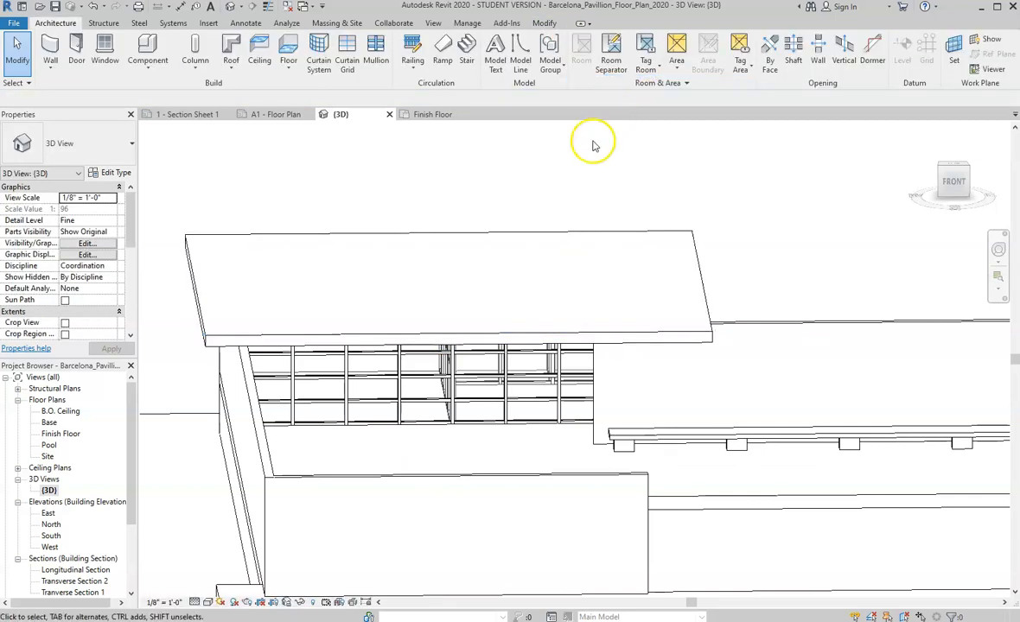
# Step: Hide the small building's 10-inch roof slab in the 3D view
pyautogui.click(447, 337)
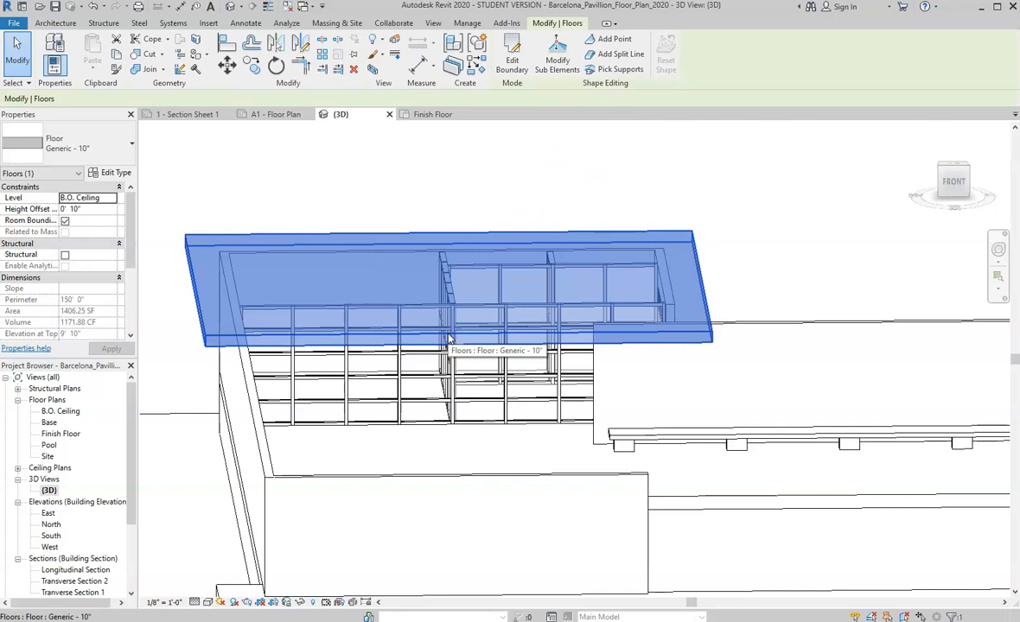
pyautogui.rightClick(448, 337)
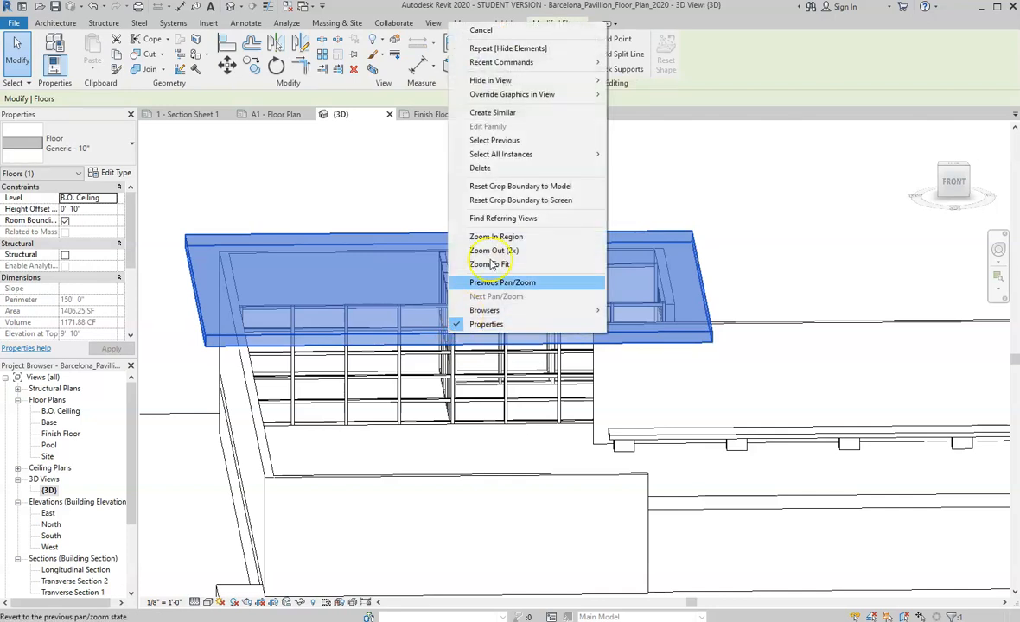
pyautogui.moveTo(571, 80)
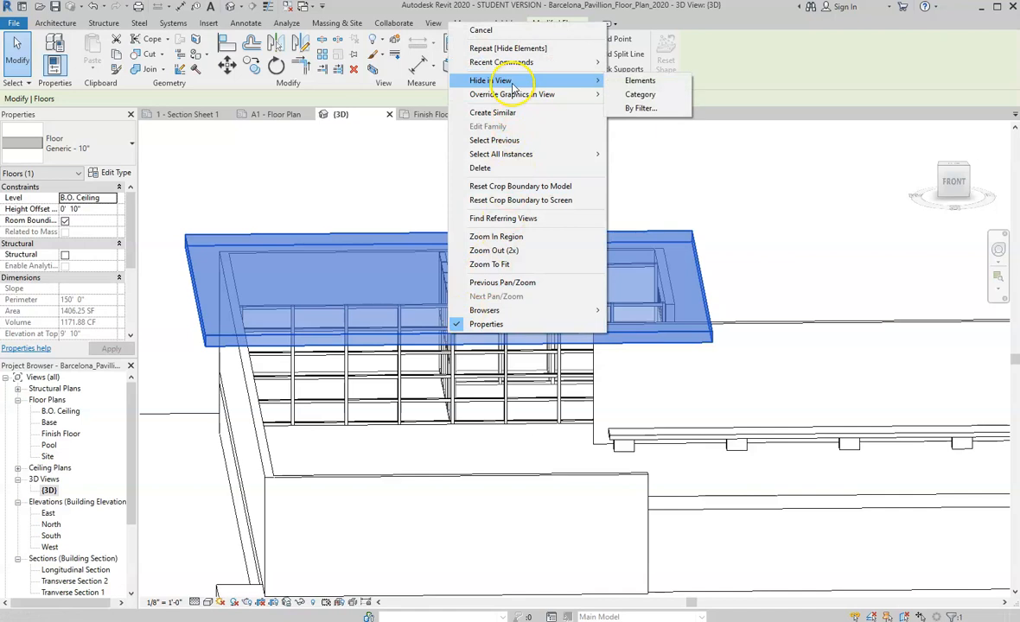
pyautogui.click(638, 80)
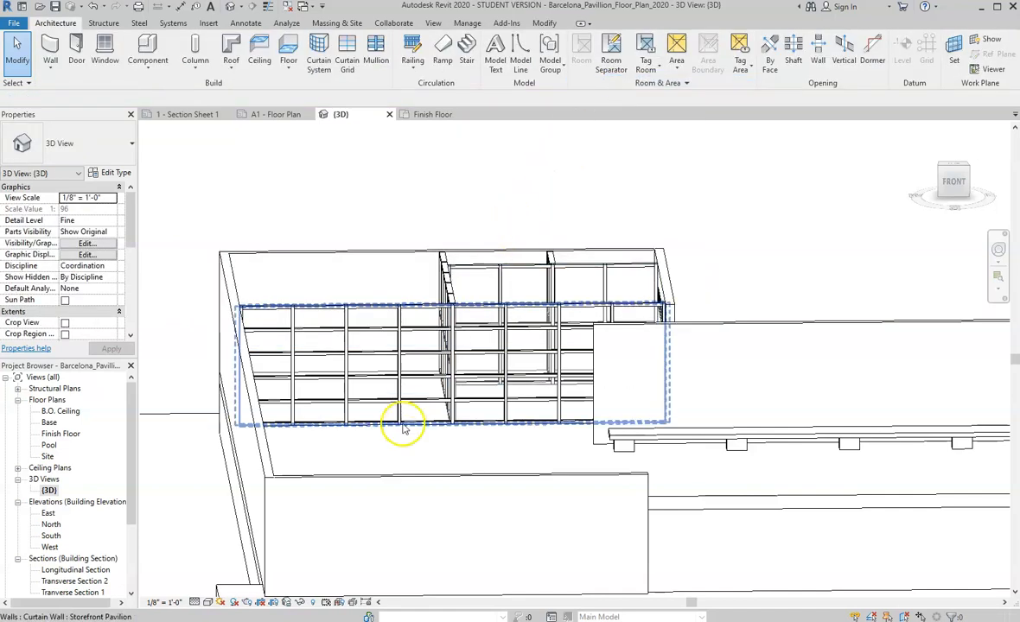
# Step: Try setting the vertical grid number of the small building's front storefront wall to 1, and undo it
pyautogui.scroll(2, 497, 285)
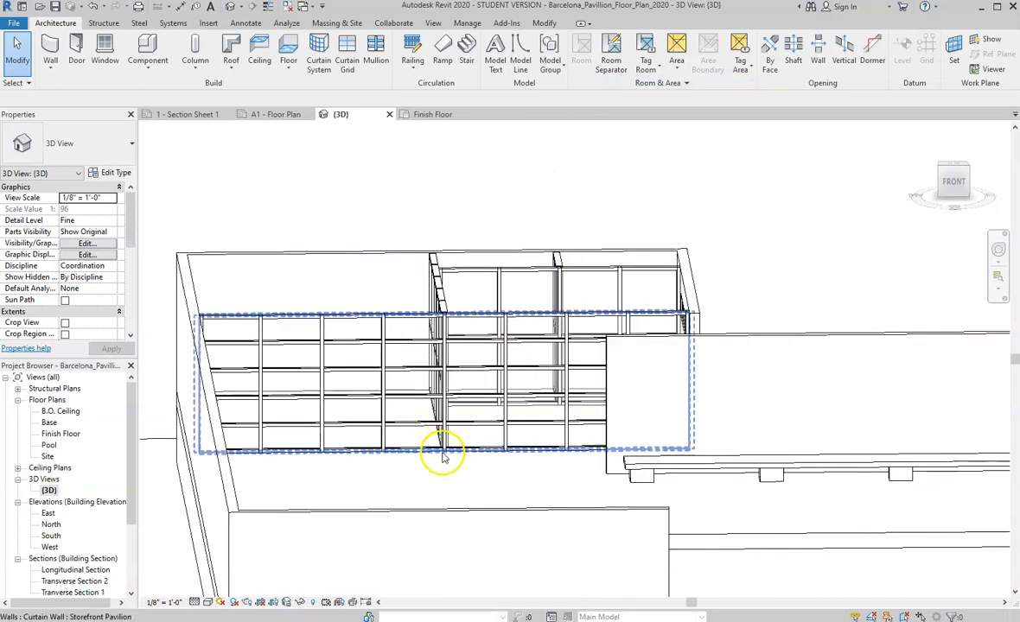
pyautogui.click(443, 453)
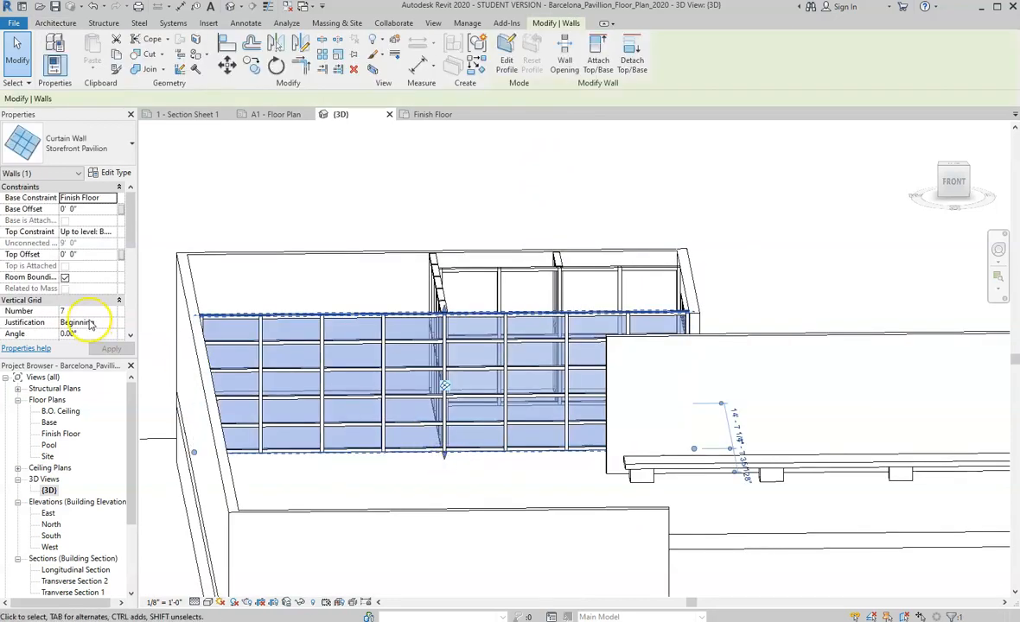
pyautogui.click(105, 314)
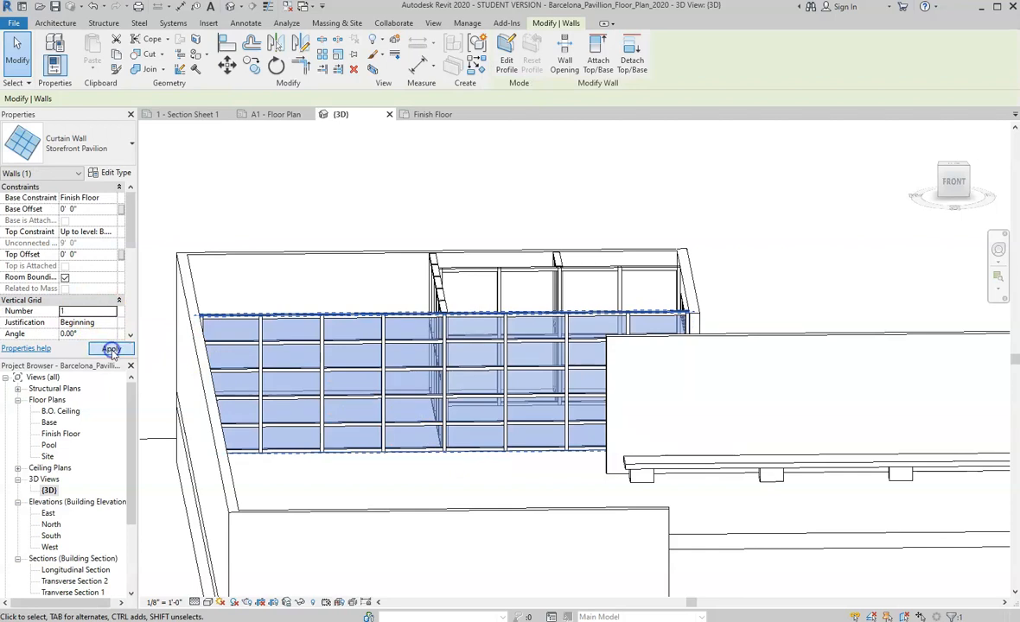
pyautogui.click(111, 349)
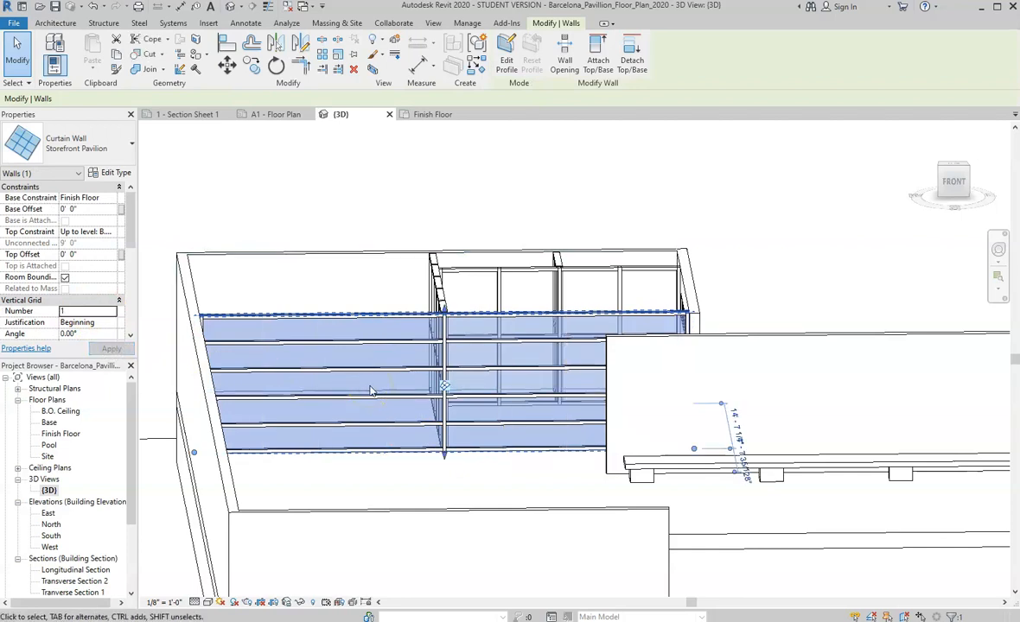
pyautogui.click(94, 7)
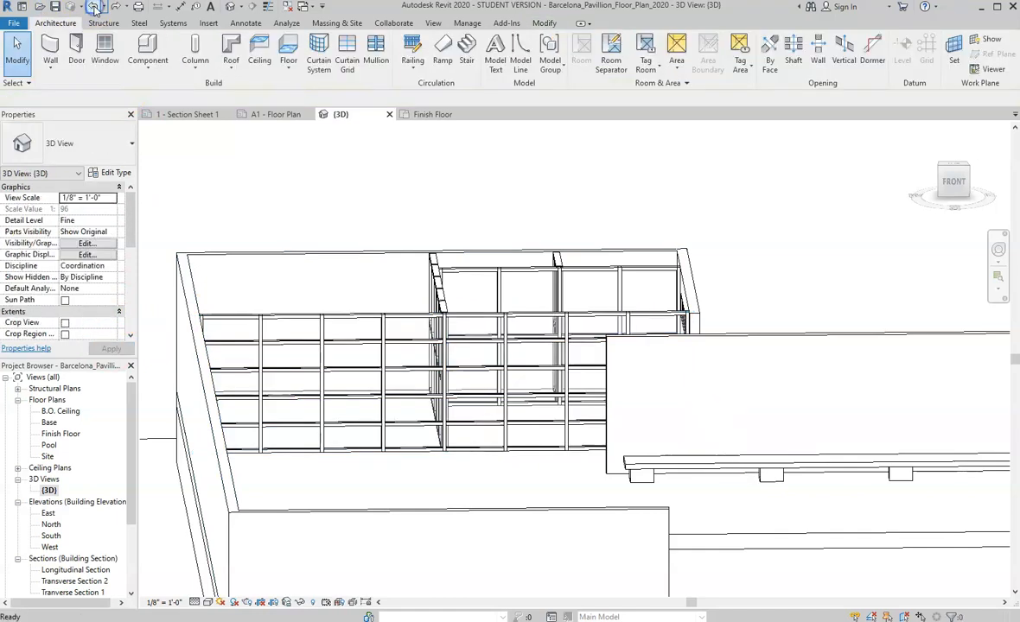
# Step: Set the horizontal grid number of the small building's front storefront wall to 1 and deselect the wall
pyautogui.click(310, 313)
pyautogui.scroll(-5, 66, 294)
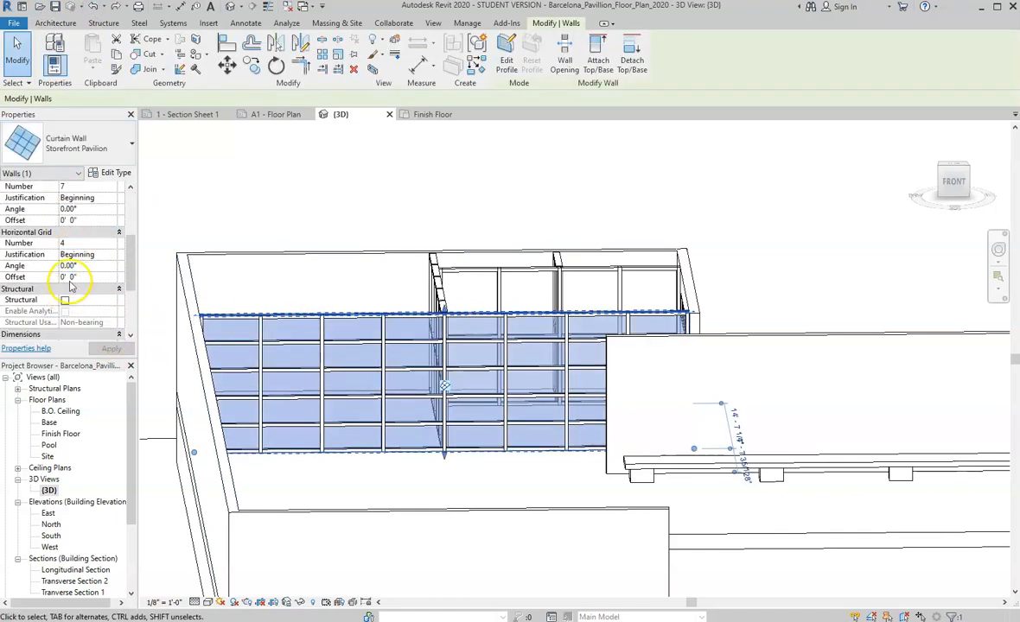
pyautogui.click(111, 245)
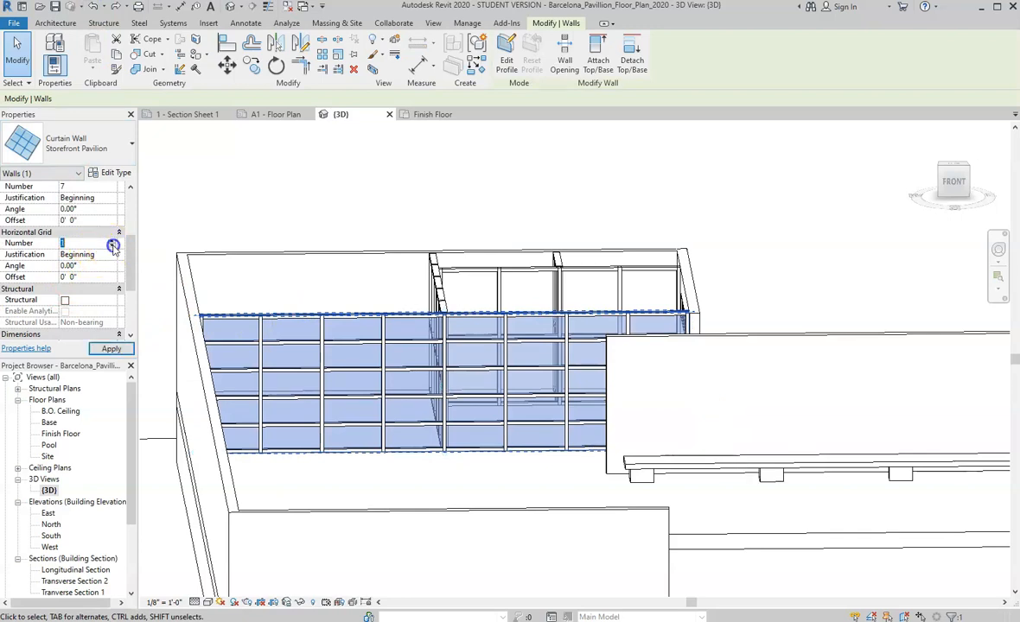
pyautogui.click(112, 349)
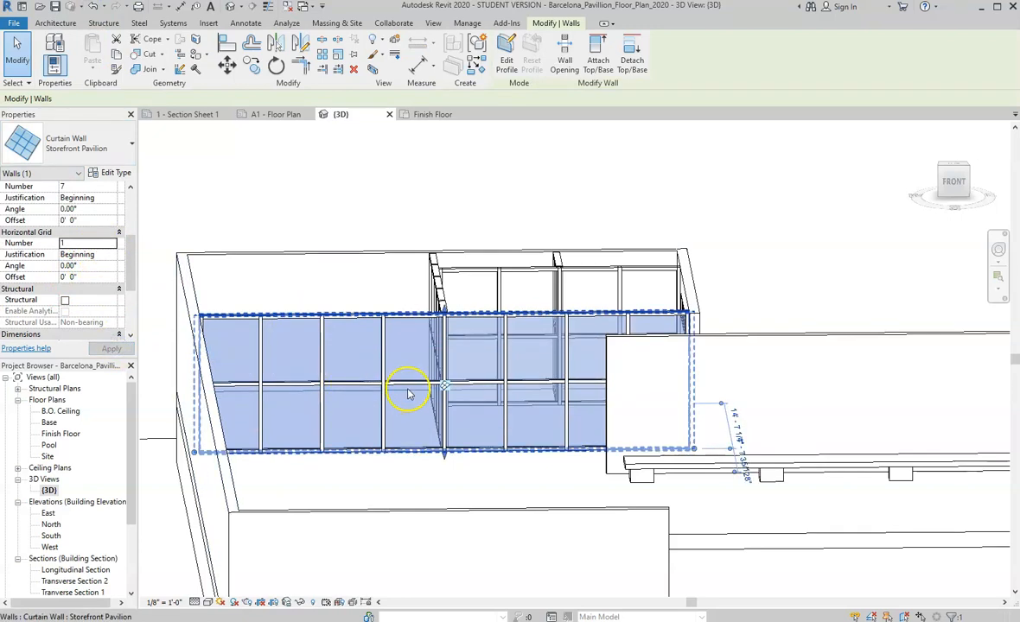
pyautogui.scroll(3, 418, 381)
pyautogui.click(434, 526)
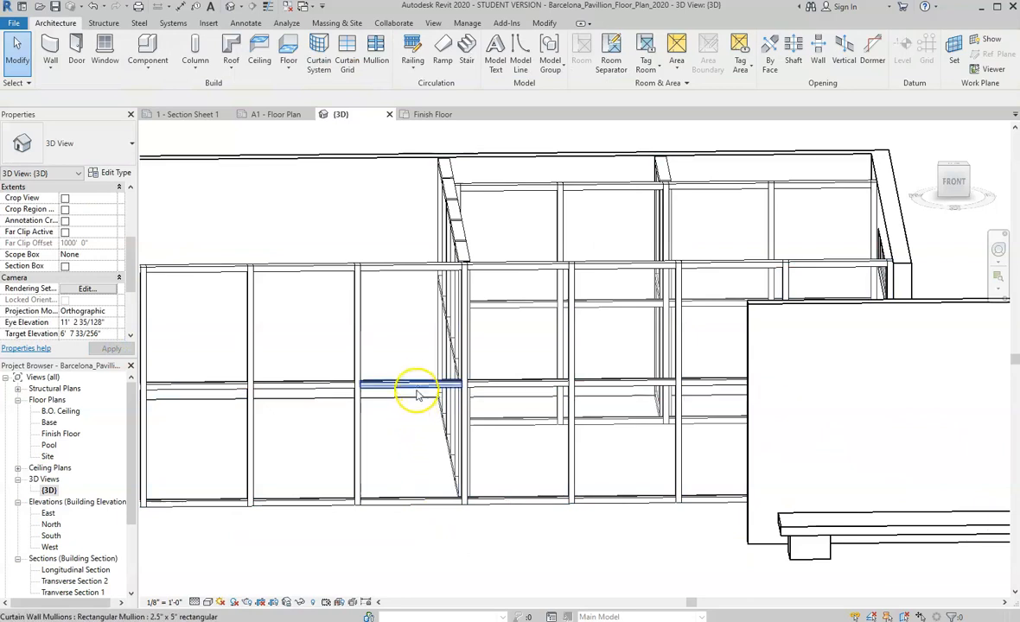
# Step: Unpin and delete a mid-height mullion of the front storefront wall, along with the horizontal grid line behind it
pyautogui.click(417, 389)
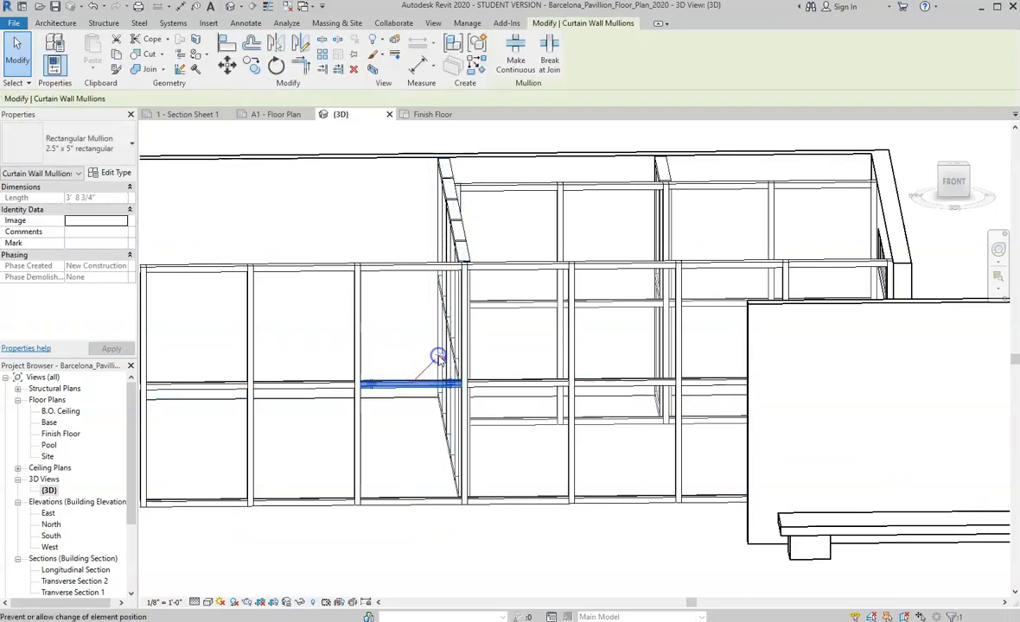
pyautogui.press('Escape')
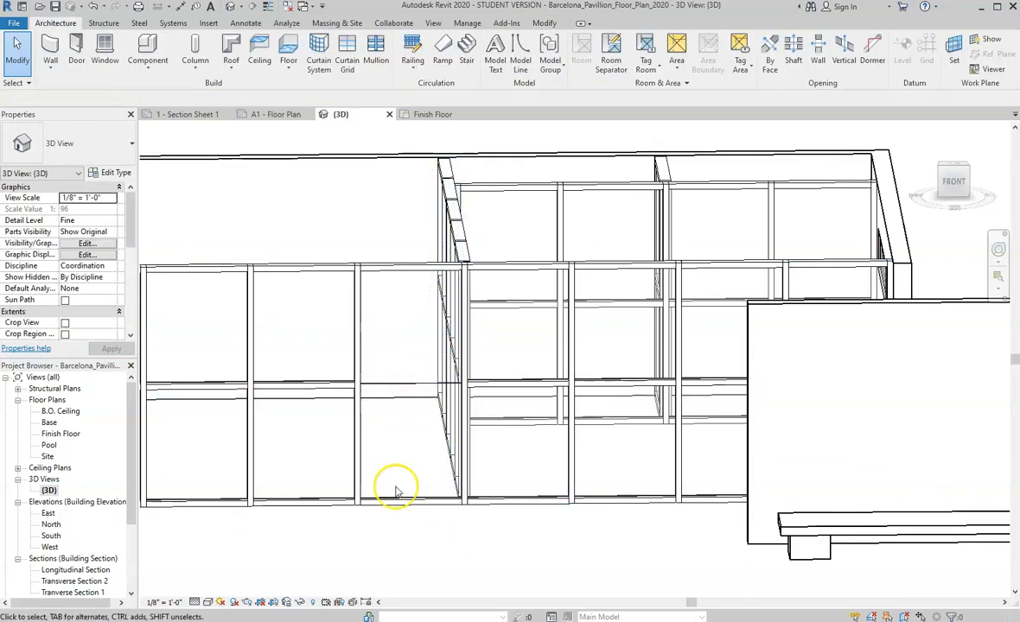
pyautogui.click(425, 387)
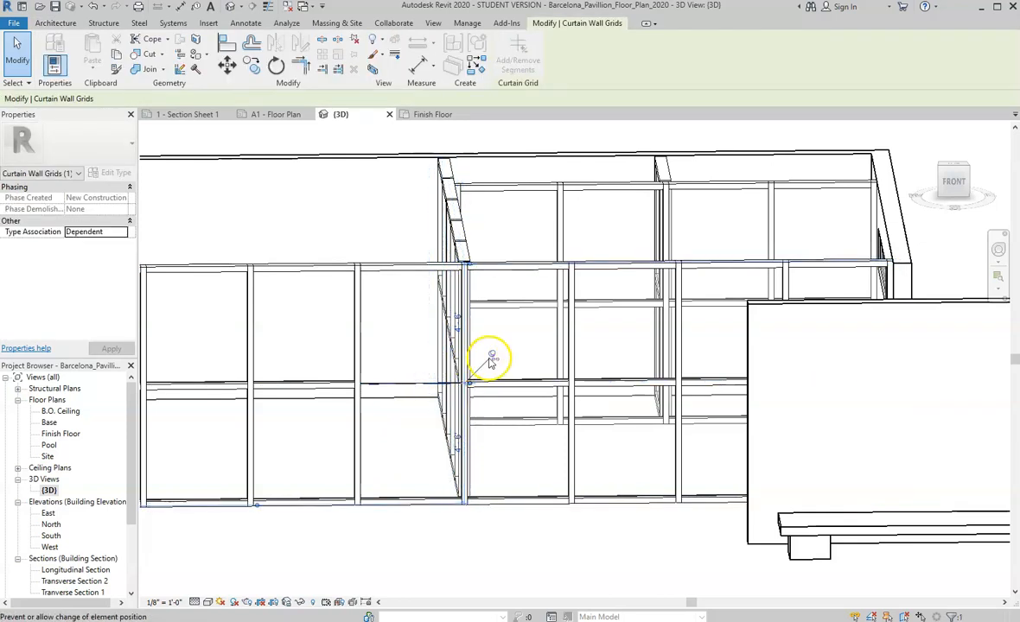
pyautogui.press('Escape')
pyautogui.scroll(-4, 381, 423)
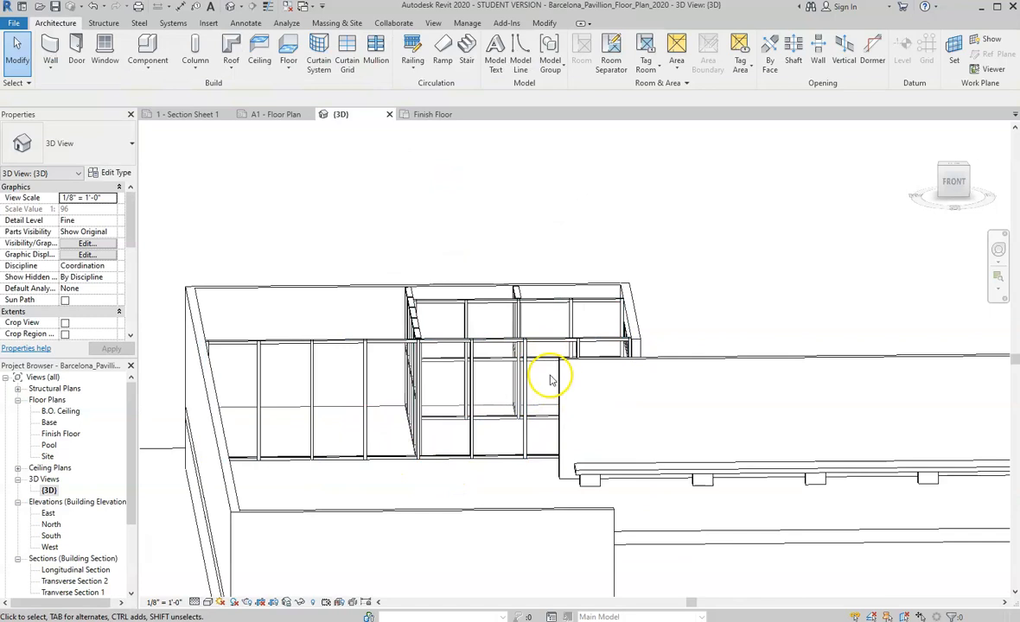
# Step: Unpin and delete a mid-height mullion of the restroom front curtain wall, along with its horizontal grid line
pyautogui.scroll(4, 545, 379)
pyautogui.click(486, 352)
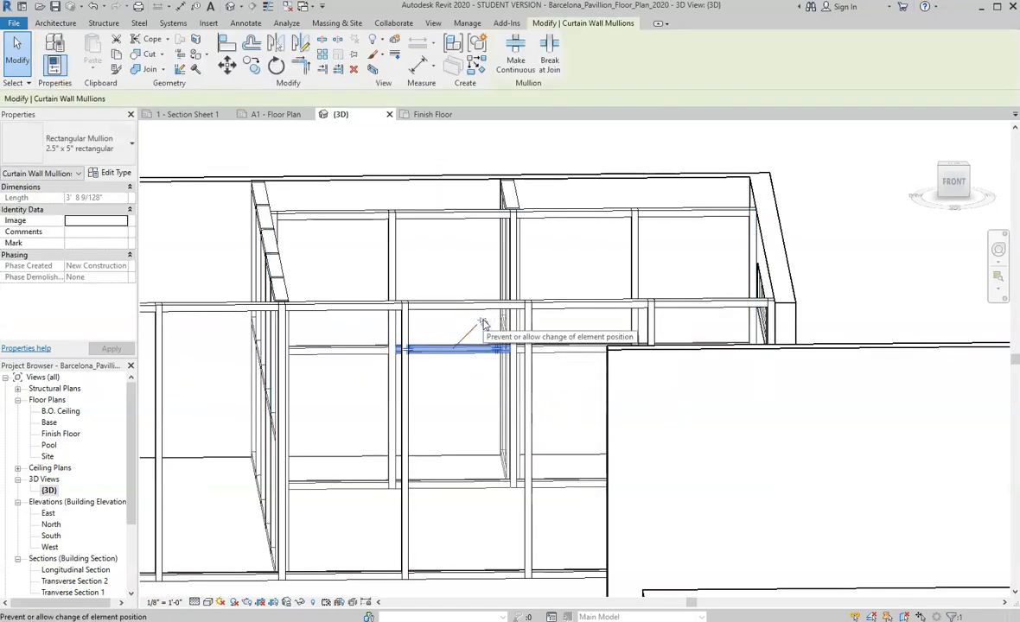
pyautogui.click(467, 341)
pyautogui.click(469, 350)
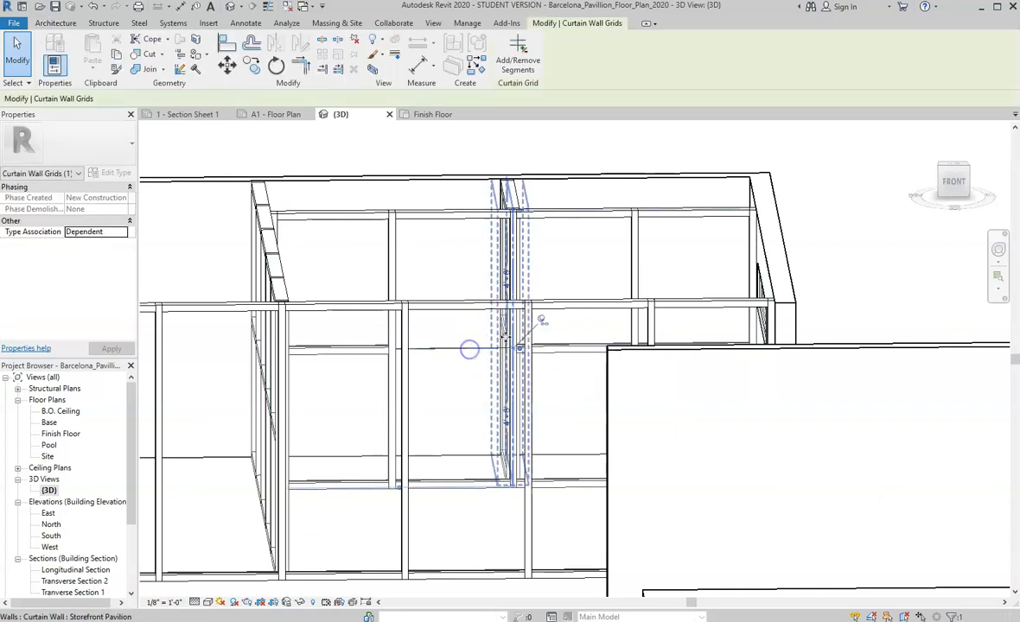
pyautogui.click(544, 322)
pyautogui.press('Delete')
pyautogui.scroll(-1, 477, 380)
pyautogui.scroll(-2, 478, 381)
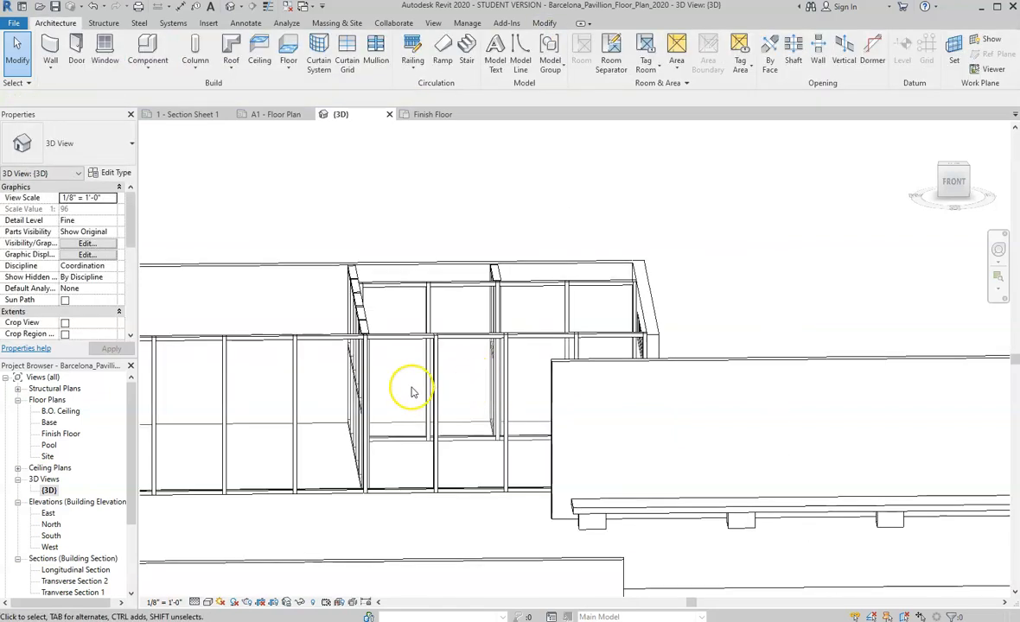
# Step: Unpin and delete a mid-height mullion of the long interior partition, along with its horizontal grid line
pyautogui.keyDown('shift'); pyautogui.moveTo(428, 424); pyautogui.dragTo(312, 437, button='middle'); pyautogui.keyUp('shift')
pyautogui.scroll(3, 294, 428)
pyautogui.click(303, 408)
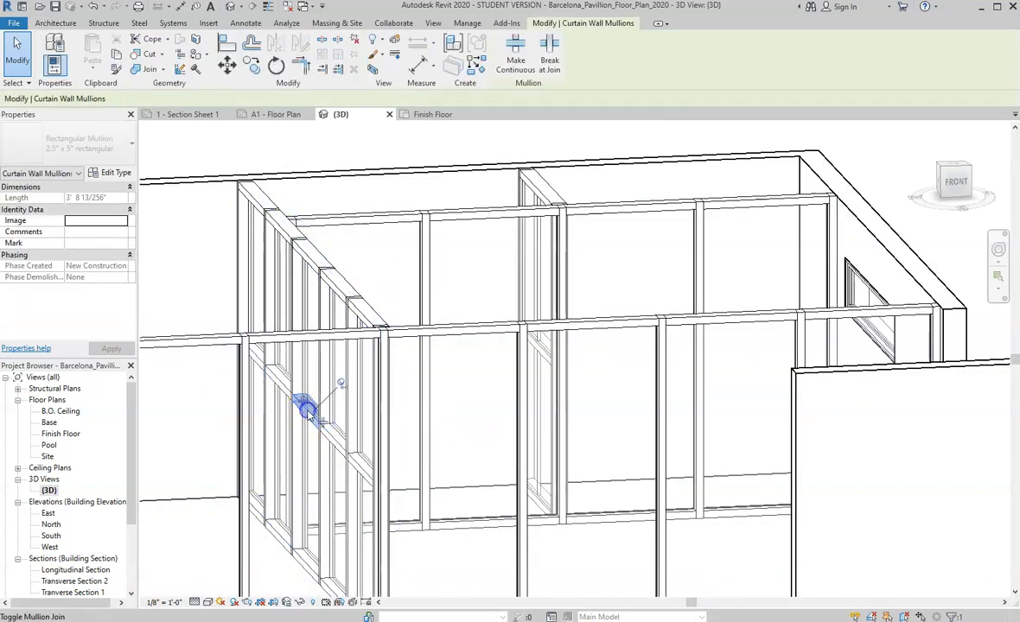
pyautogui.press('Escape')
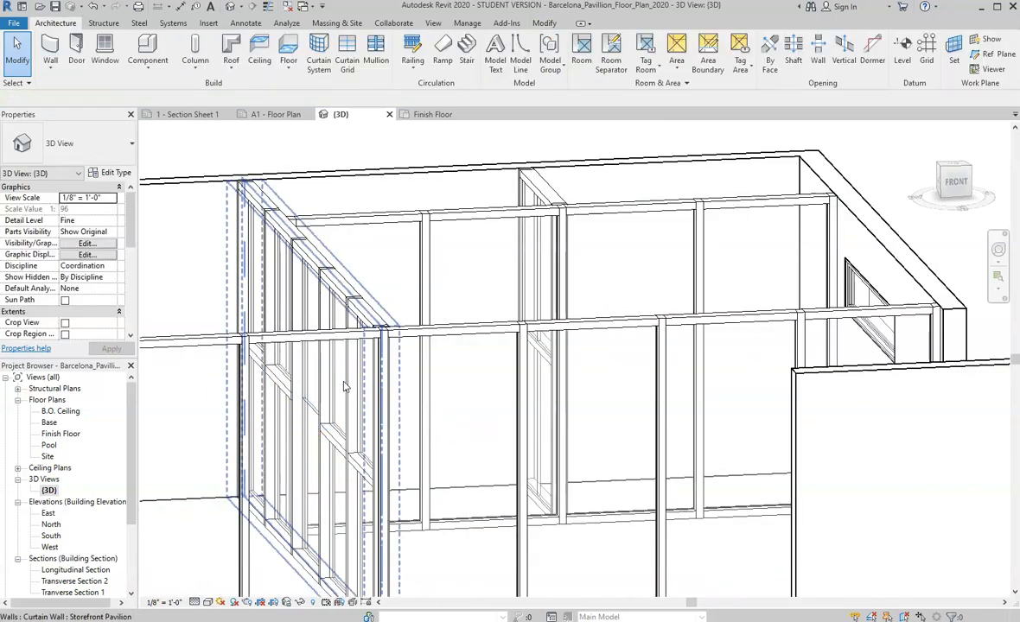
pyautogui.click(313, 408)
pyautogui.click(337, 387)
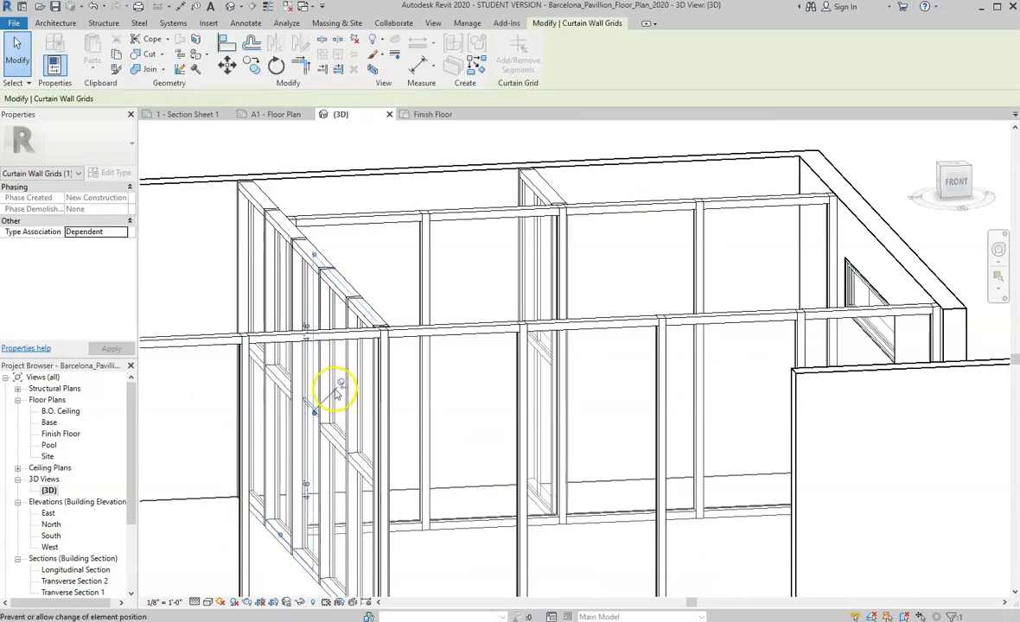
pyautogui.press('Delete')
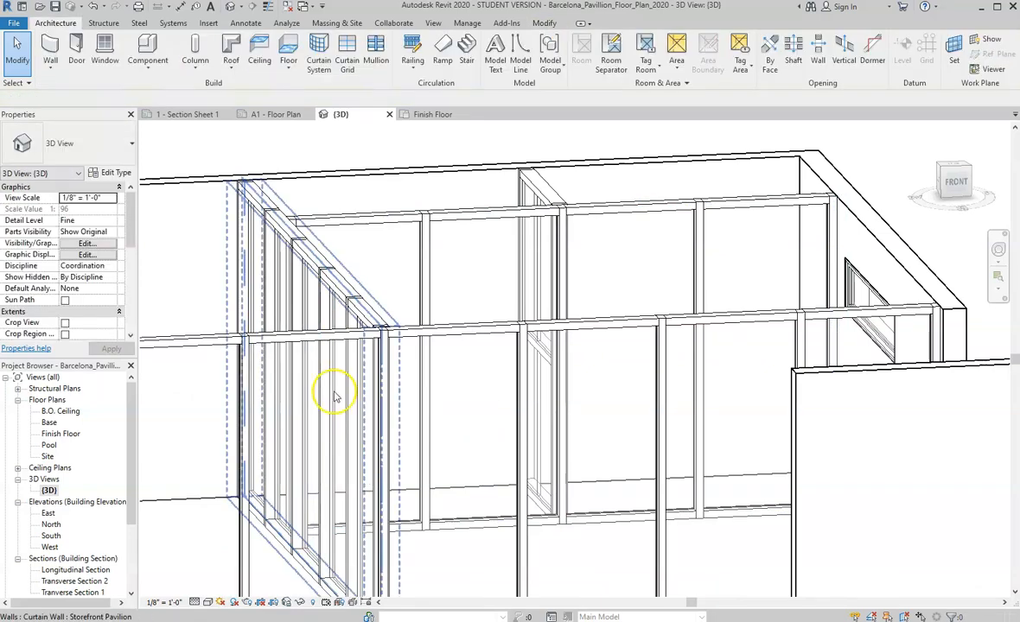
# Step: Unpin and delete a mid-height mullion of the short restroom partition, along with its horizontal grid line
pyautogui.scroll(-2, 334, 396)
pyautogui.scroll(-1, 389, 462)
pyautogui.scroll(3, 406, 417)
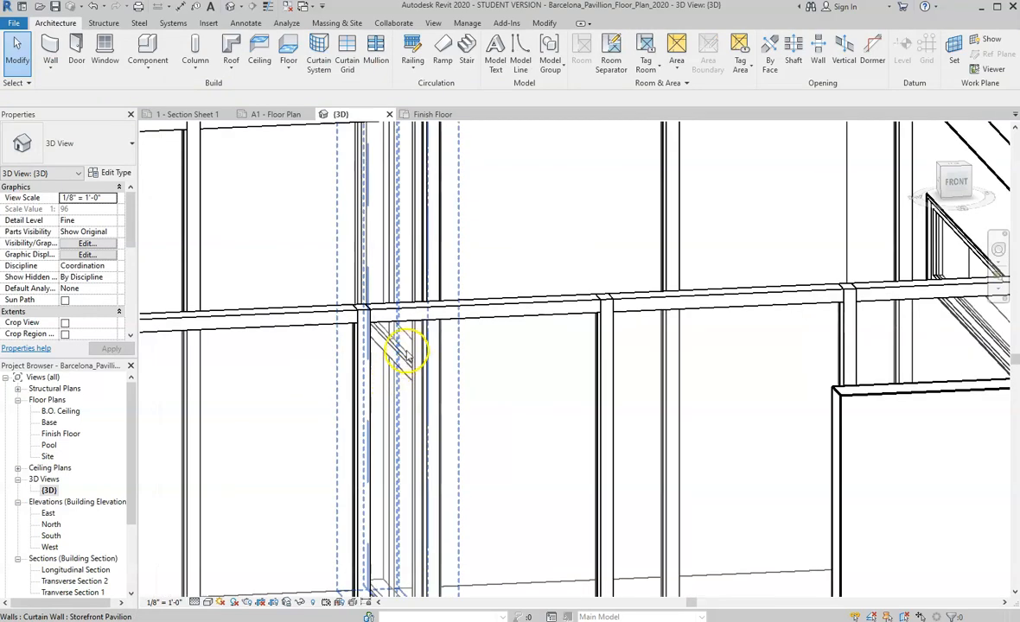
pyautogui.scroll(-4, 387, 341)
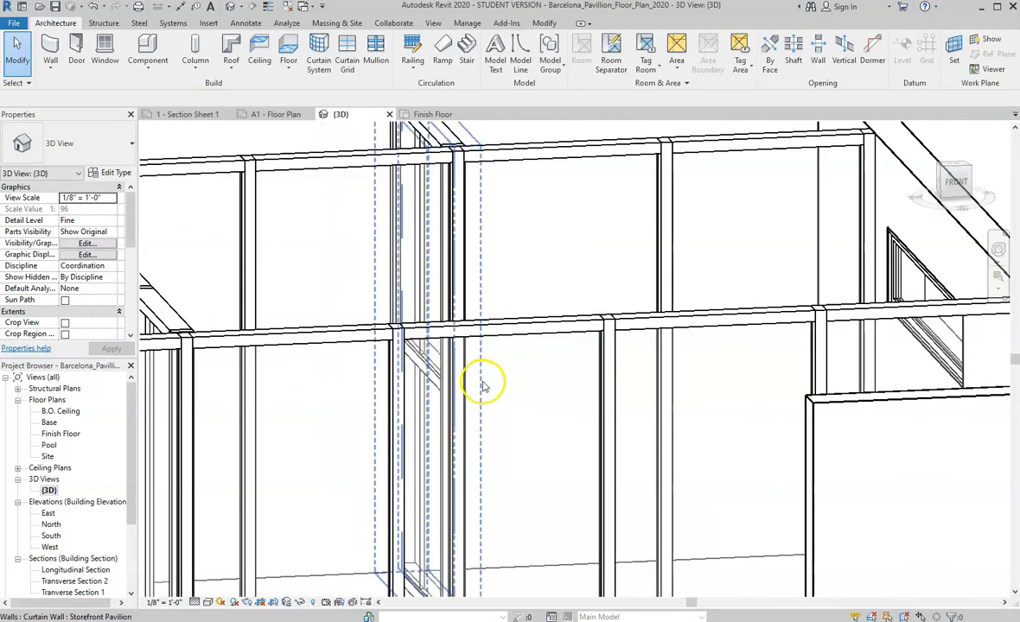
pyautogui.keyDown('shift'); pyautogui.moveTo(456, 408); pyautogui.dragTo(572, 483, button='middle'); pyautogui.keyUp('shift')
pyautogui.scroll(-4, 534, 310)
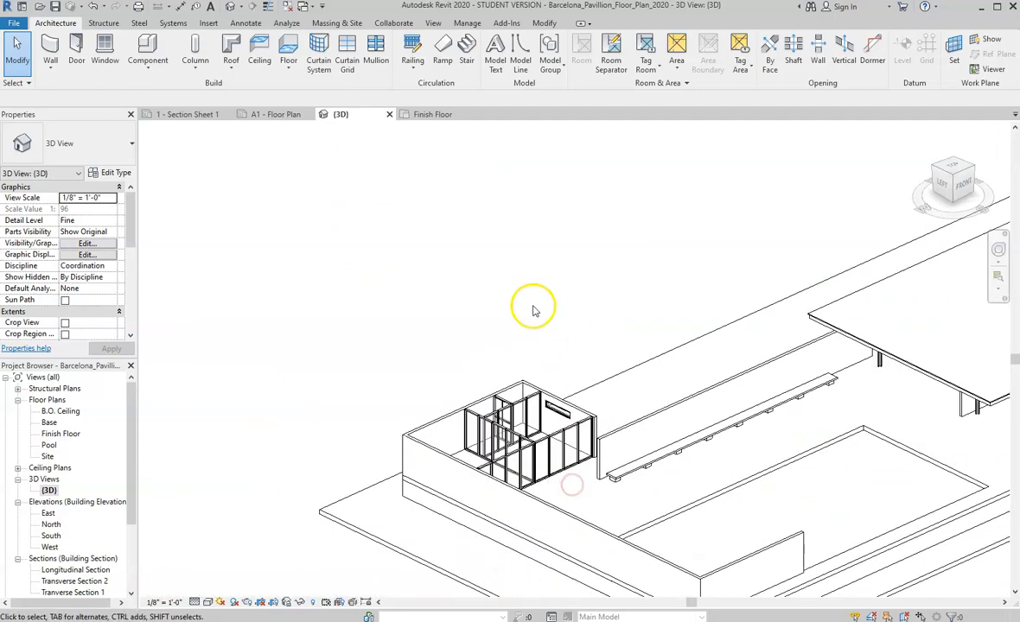
pyautogui.scroll(8, 536, 458)
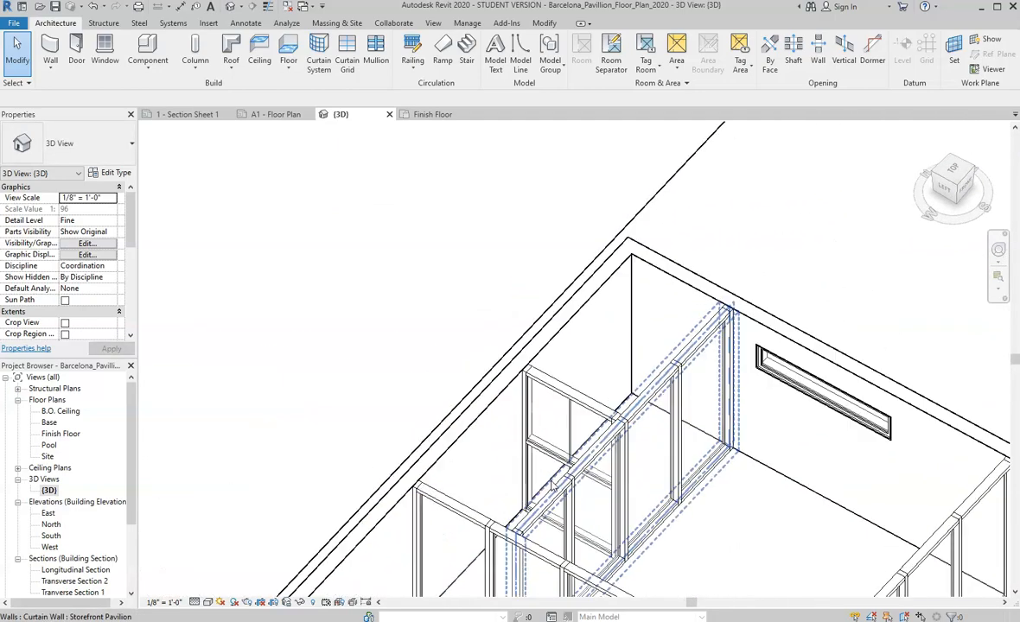
pyautogui.click(548, 443)
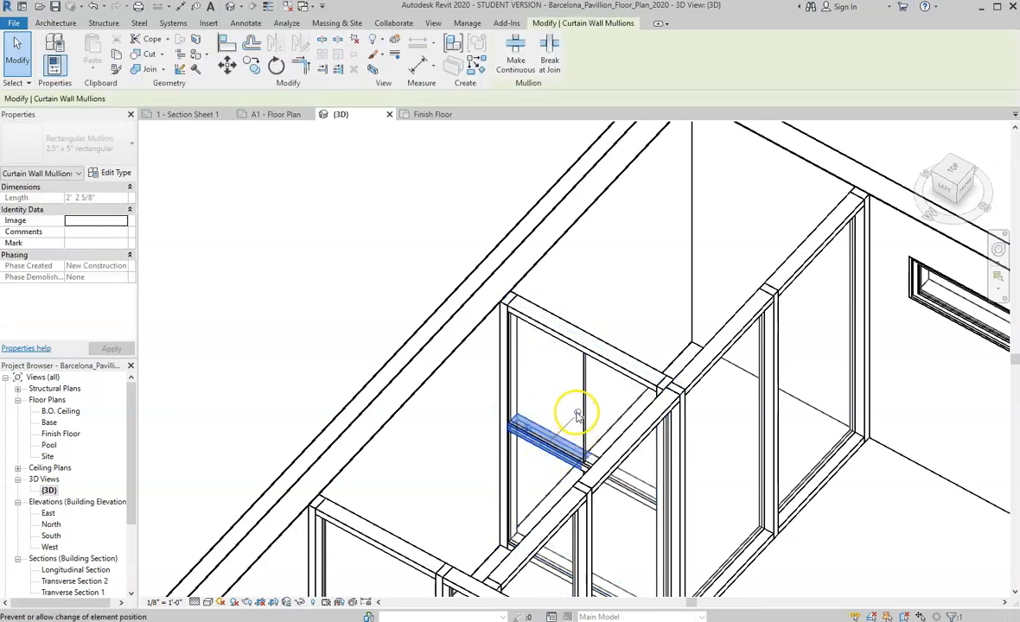
pyautogui.click(558, 453)
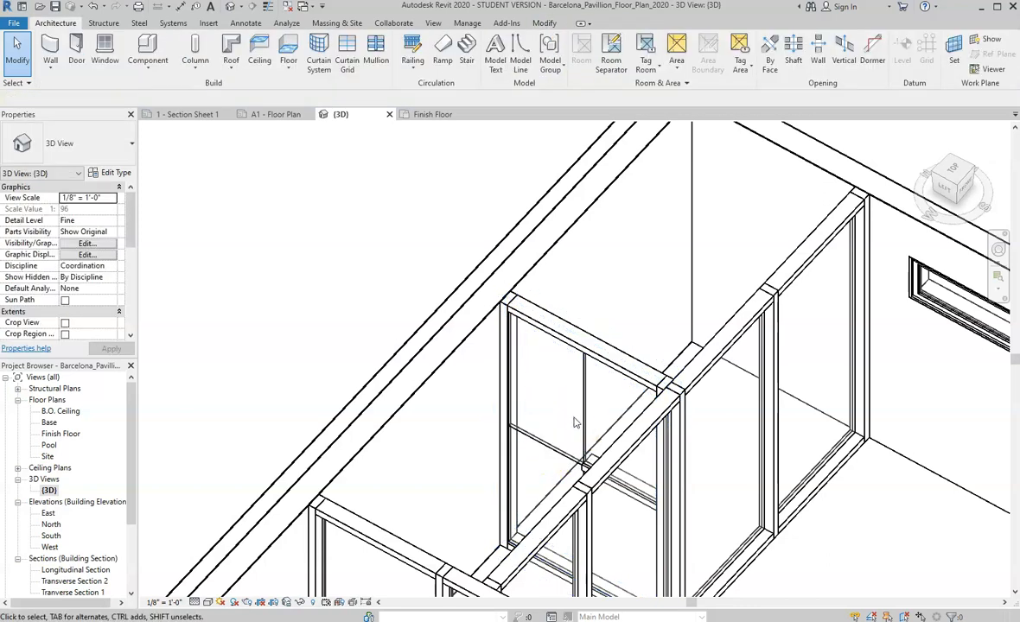
pyautogui.click(563, 460)
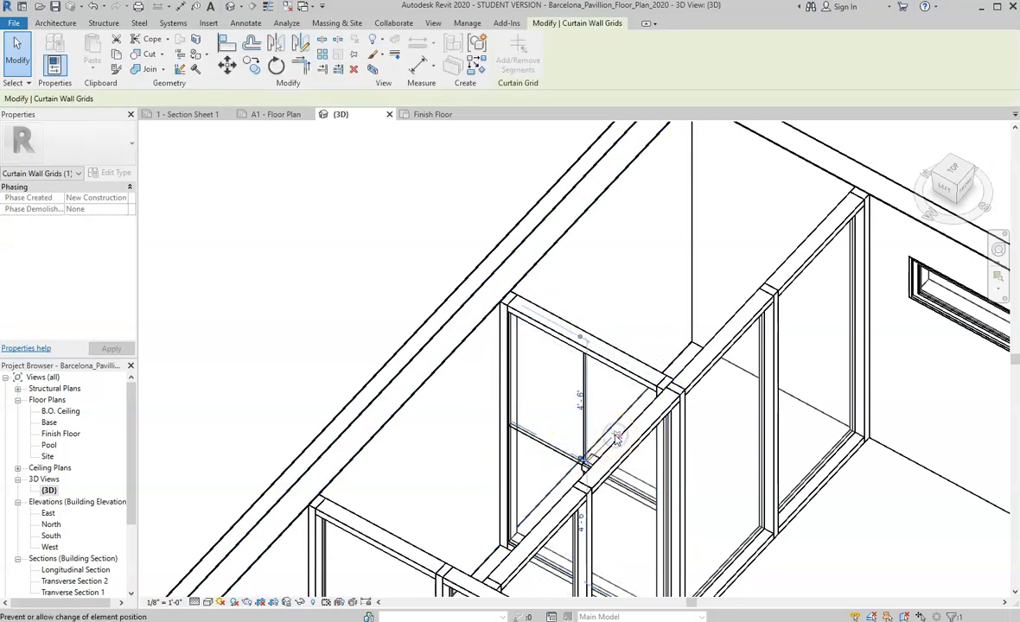
pyautogui.press('Delete')
# Step: Inspect the short restroom partition and review the small building within the whole pavilion in 3D
pyautogui.scroll(-3, 467, 352)
pyautogui.scroll(4, 547, 383)
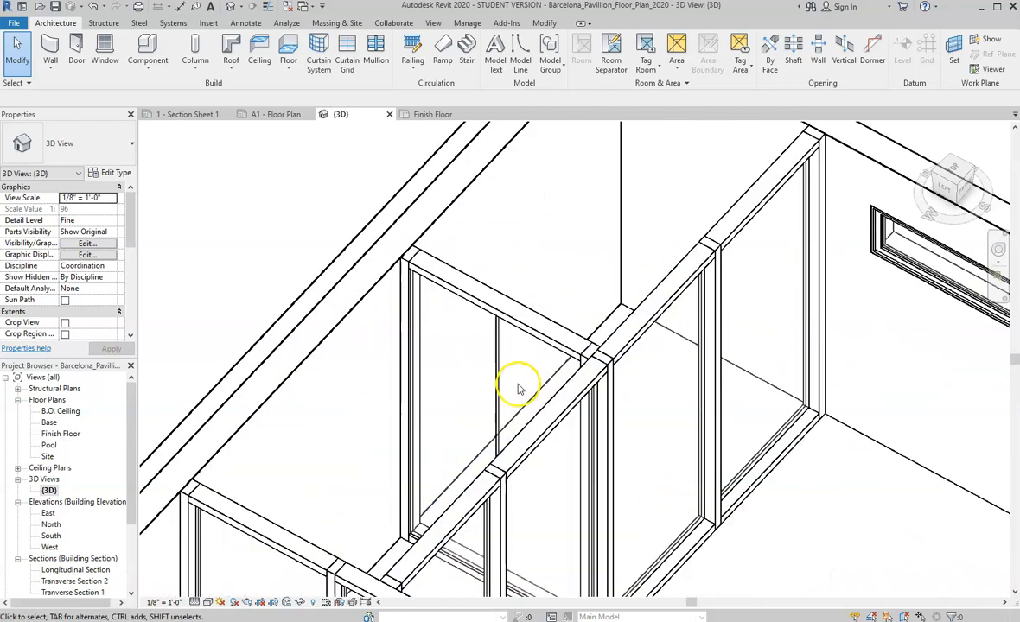
pyautogui.click(498, 386)
pyautogui.scroll(-3, 472, 363)
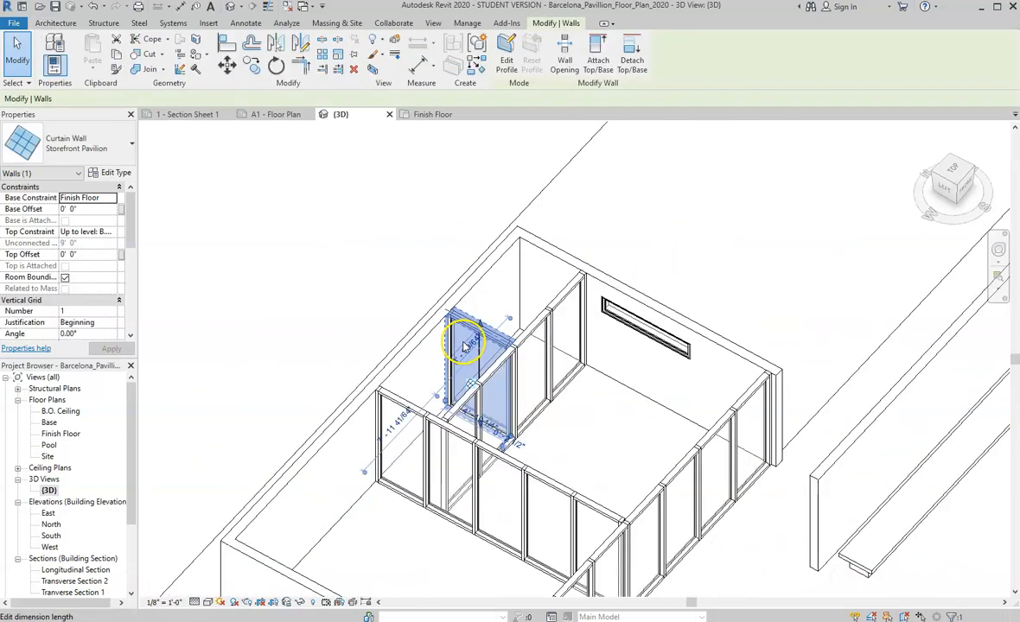
pyautogui.scroll(-3, 501, 372)
pyautogui.click(603, 446)
pyautogui.keyDown('shift'); pyautogui.moveTo(623, 441); pyautogui.dragTo(495, 439, button='middle'); pyautogui.keyUp('shift')
pyautogui.scroll(-3, 466, 484)
pyautogui.scroll(2, 628, 406)
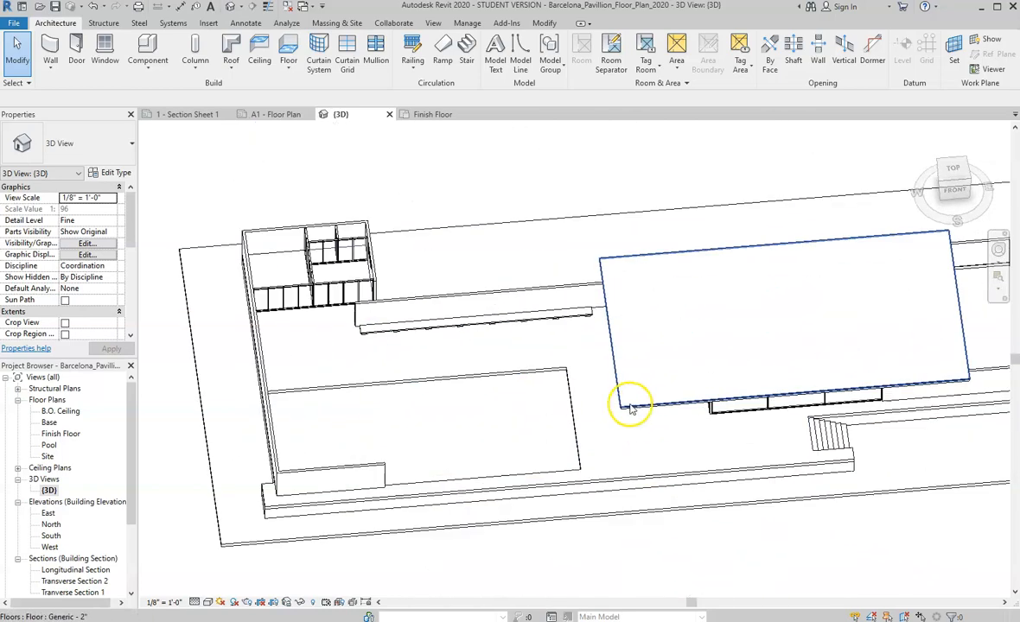
pyautogui.scroll(-2, 460, 420)
pyautogui.scroll(1, 627, 415)
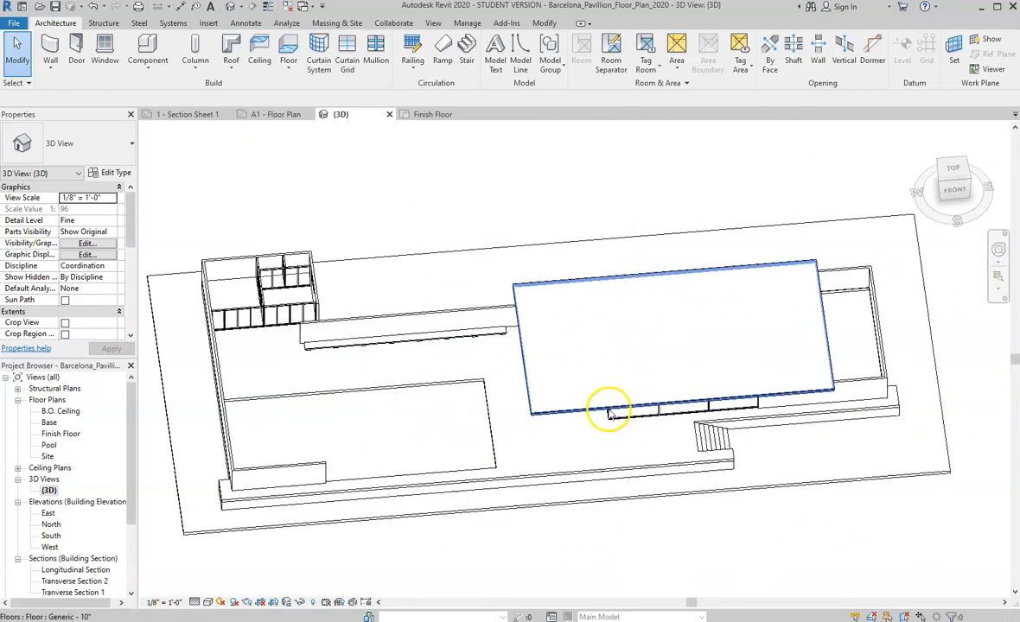
# Step: In the Finish Floor plan, draw a Storefront Pavilion curtain wall about 39' 8" long over the main building's upper glass line, ending at the double-door corner
pyautogui.doubleClick(62, 434)
pyautogui.scroll(-3, 251, 319)
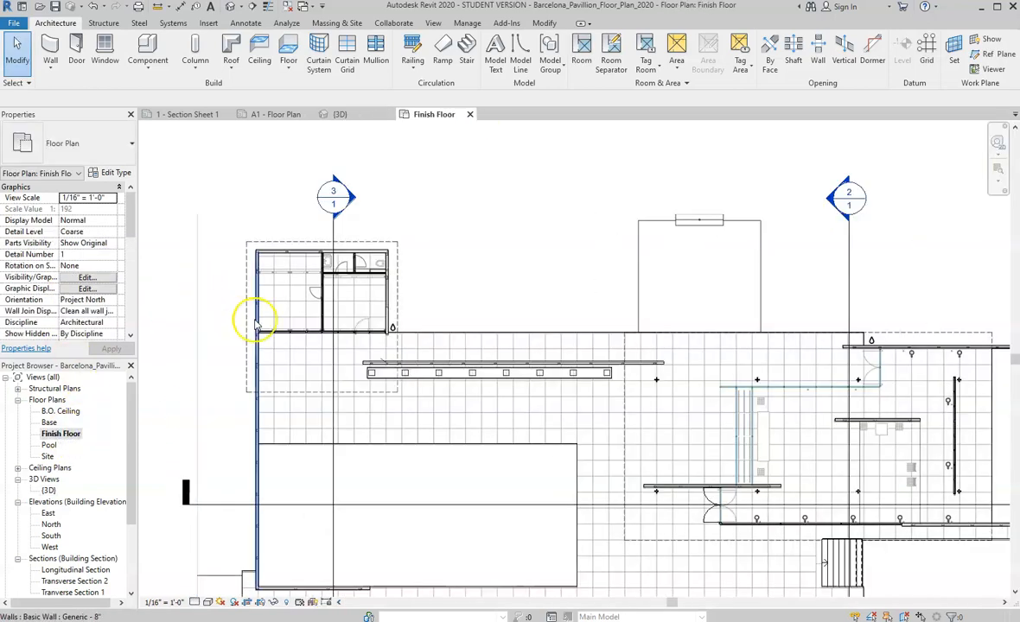
pyautogui.scroll(5, 712, 421)
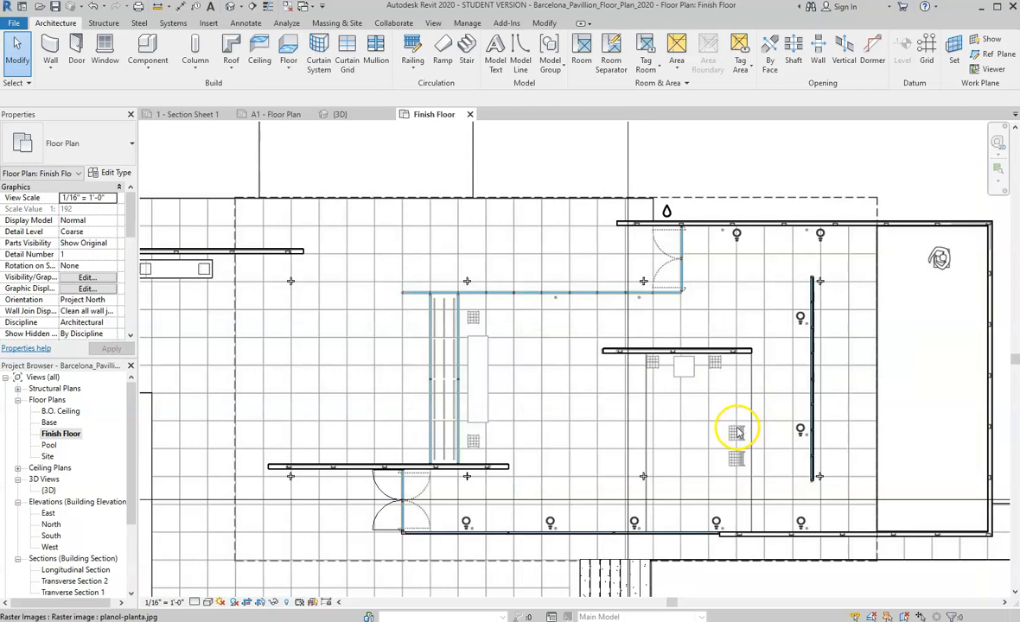
pyautogui.scroll(1, 733, 432)
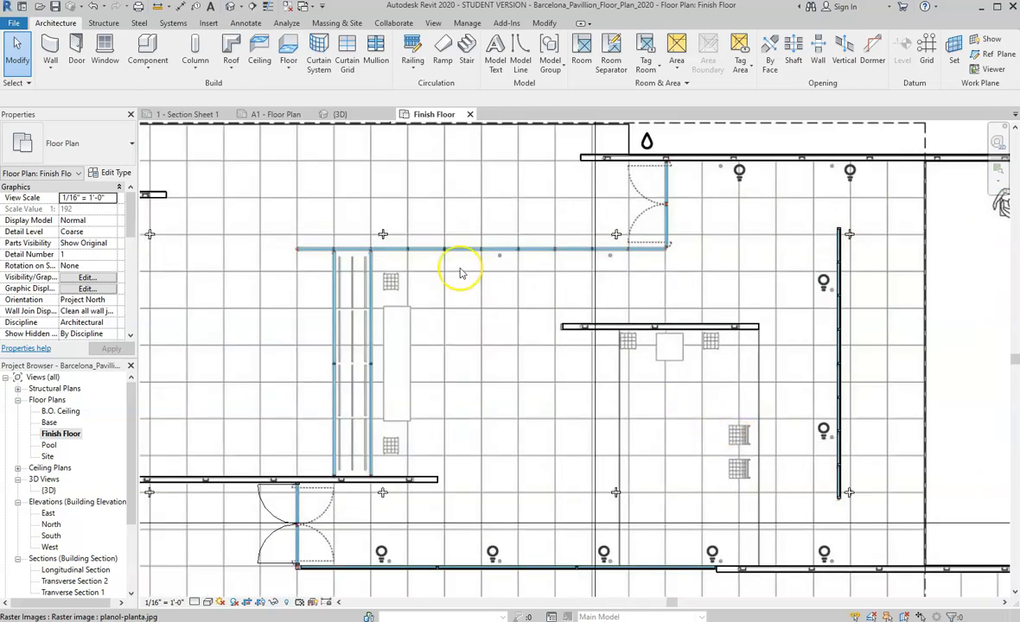
pyautogui.click(50, 69)
pyautogui.click(86, 94)
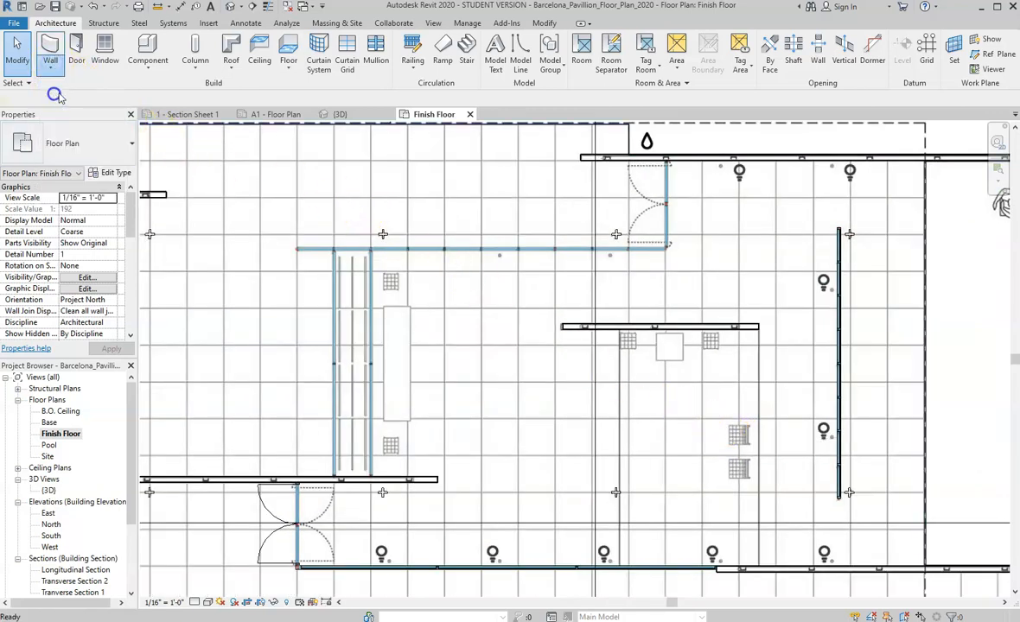
pyautogui.scroll(5, 329, 236)
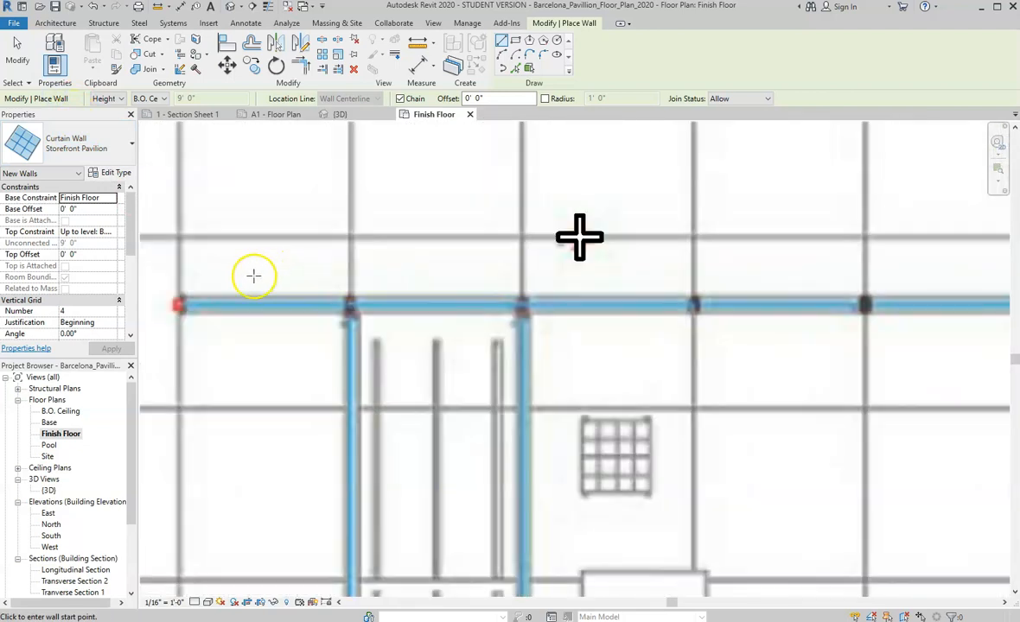
pyautogui.click(179, 304)
pyautogui.scroll(-3, 178, 306)
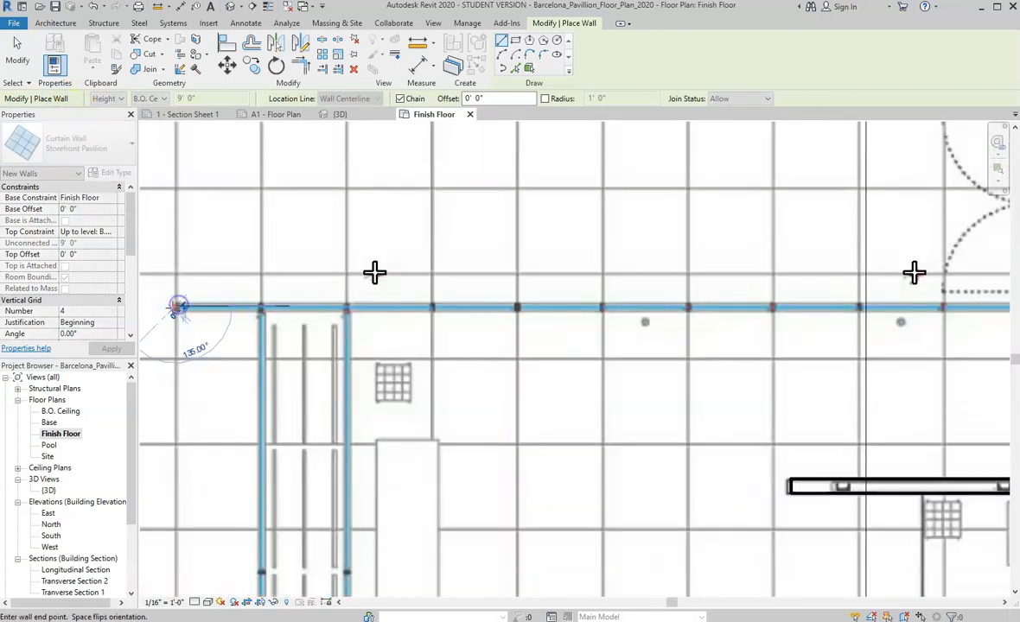
pyautogui.scroll(2, 839, 311)
pyautogui.scroll(1, 808, 306)
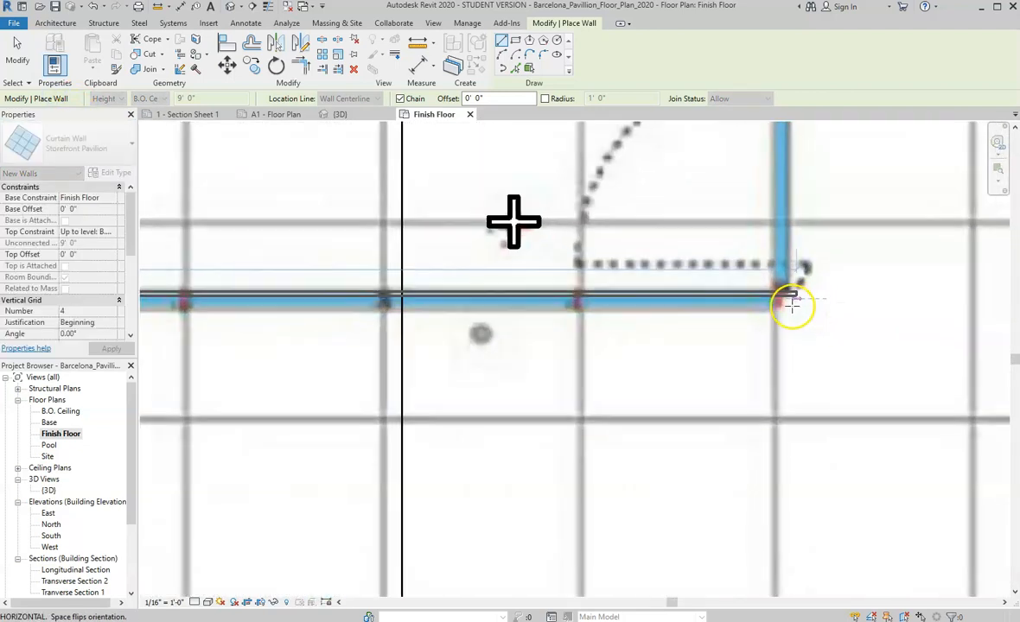
pyautogui.click(785, 304)
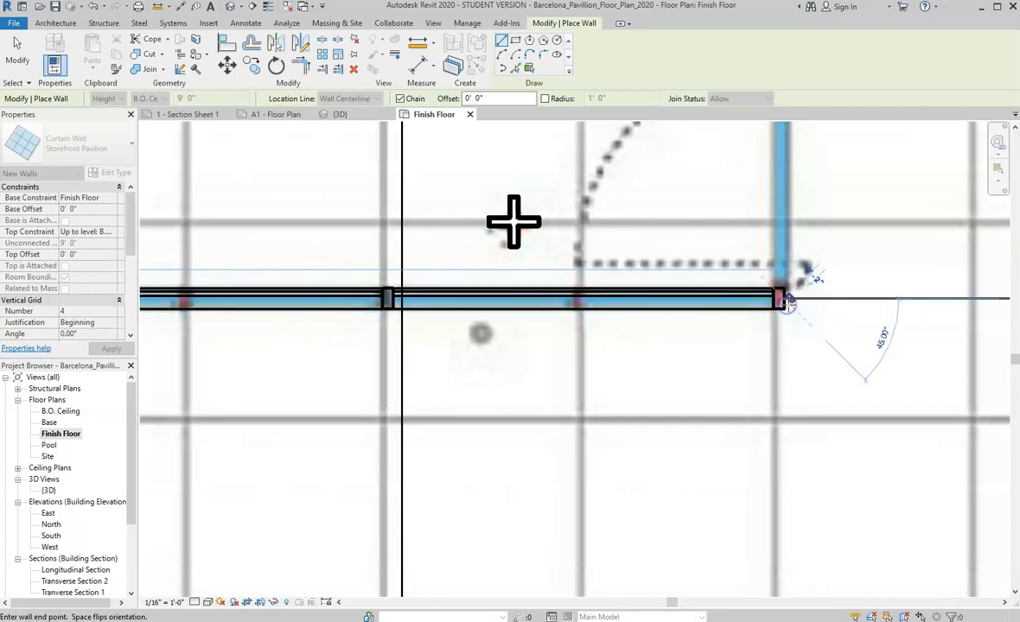
pyautogui.scroll(-4, 783, 307)
pyautogui.press('Escape')
pyautogui.press('Escape')
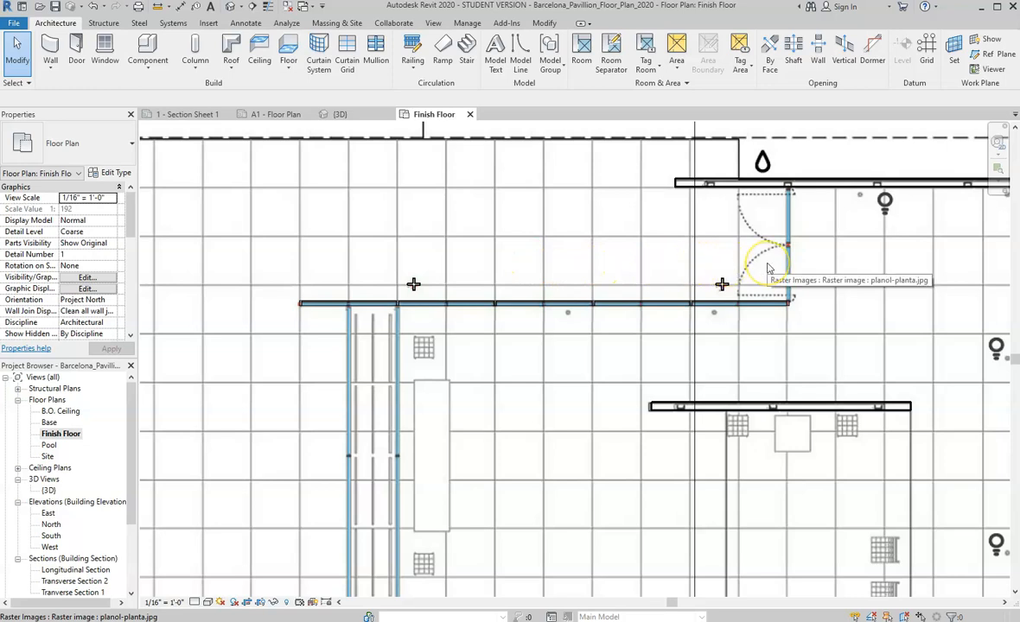
# Step: Set the vertical grid number of the main building's upper curtain wall to 9
pyautogui.scroll(3, 704, 294)
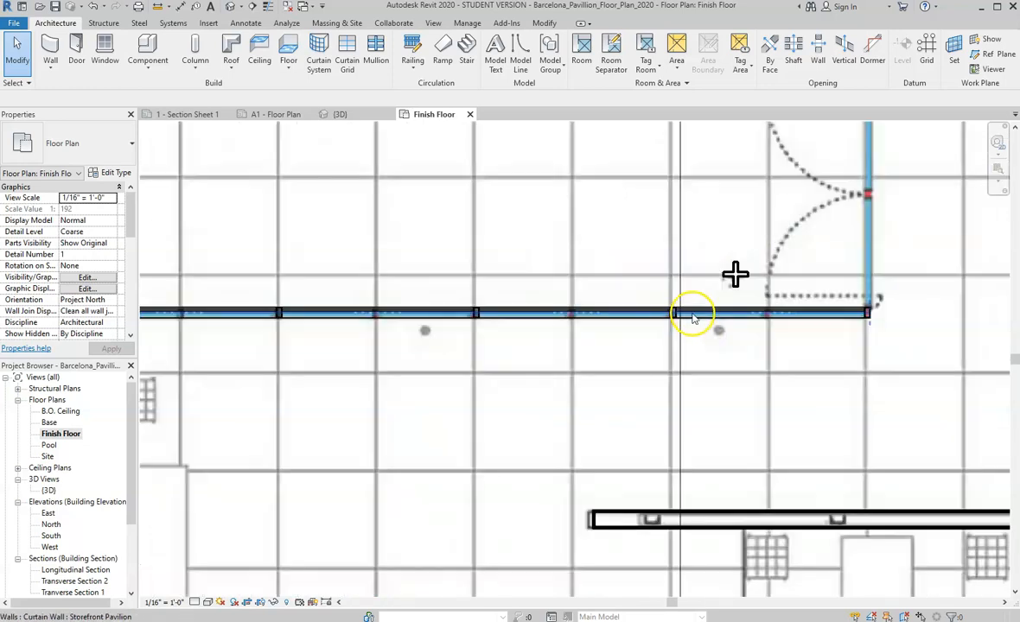
pyautogui.click(622, 317)
pyautogui.scroll(-3, 712, 330)
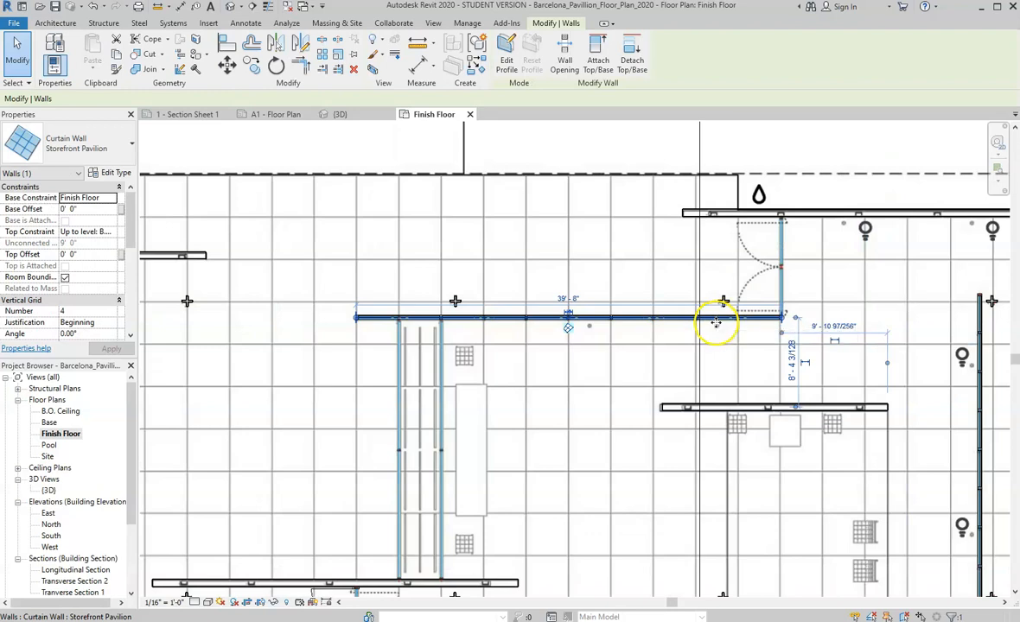
pyautogui.scroll(-2, 80, 280)
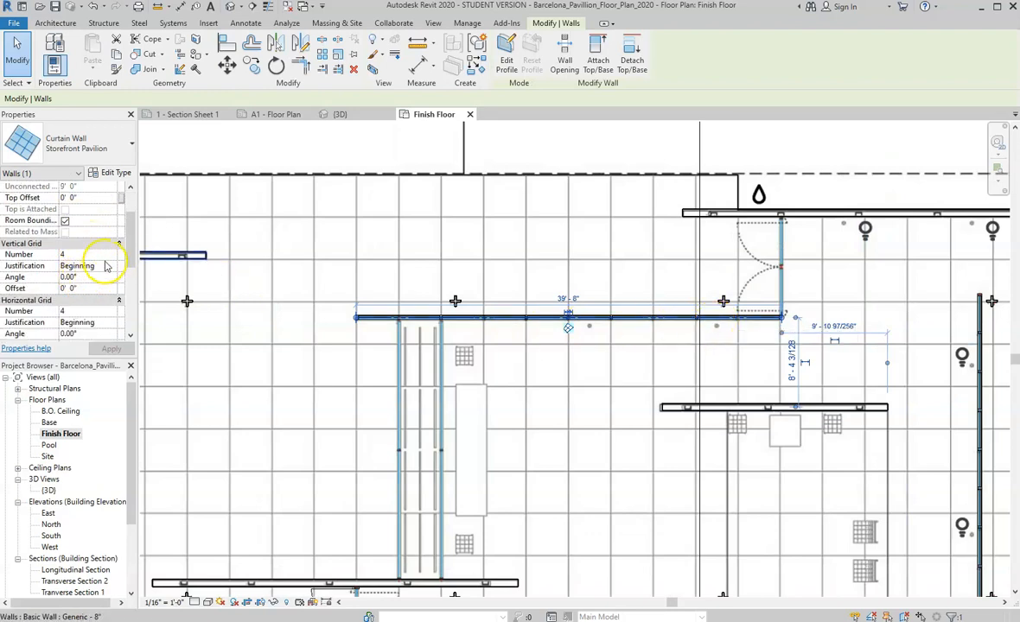
pyautogui.click(109, 255)
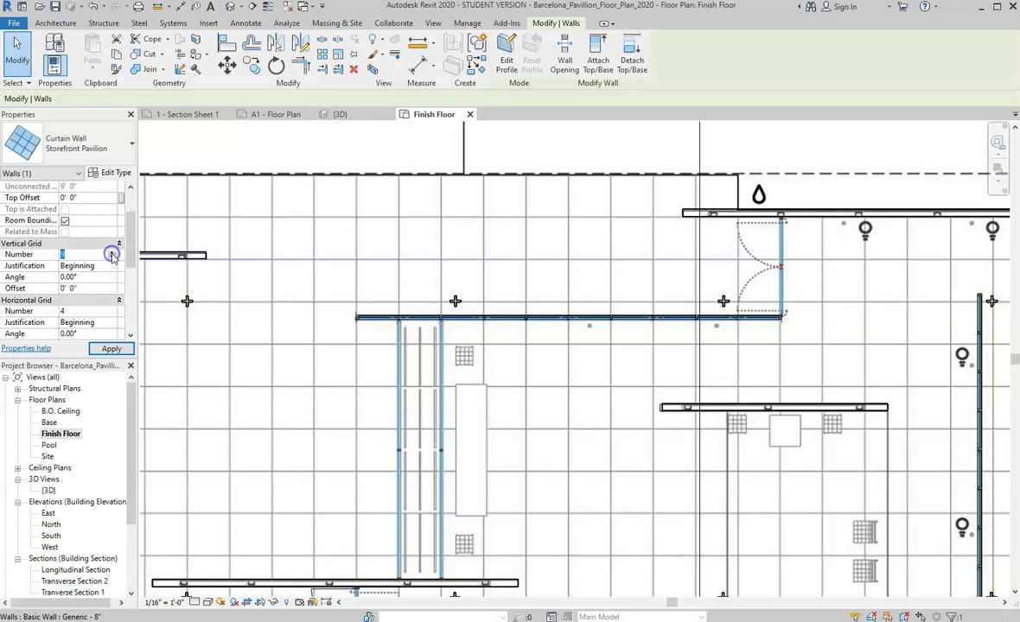
pyautogui.write('9')
pyautogui.click(113, 349)
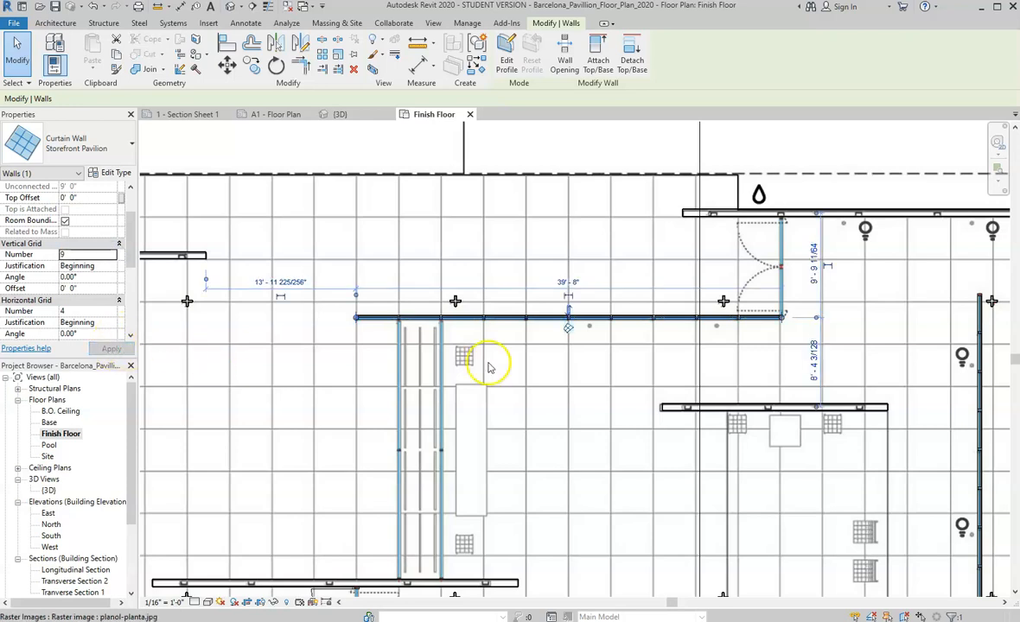
# Step: Check the curtain wall's mullions against the paving grid and the adjoining glass walls on the underlay image
pyautogui.scroll(4, 562, 346)
pyautogui.scroll(-2, 724, 326)
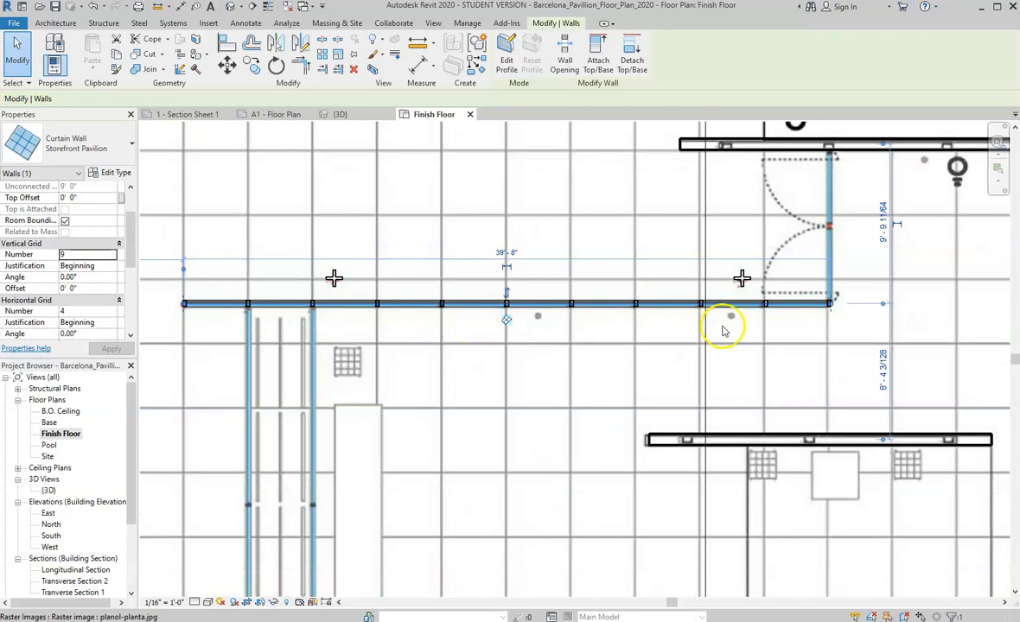
pyautogui.scroll(3, 726, 342)
pyautogui.scroll(4, 643, 285)
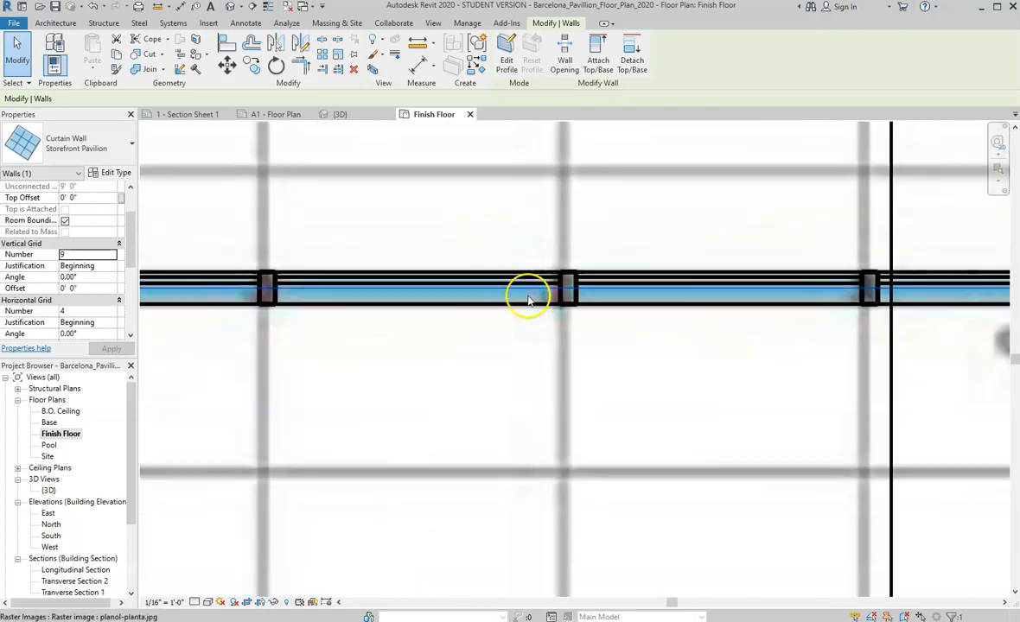
pyautogui.scroll(-4, 697, 301)
pyautogui.scroll(2, 528, 295)
pyautogui.scroll(-4, 506, 301)
pyautogui.scroll(-2, 519, 285)
pyautogui.scroll(6, 244, 303)
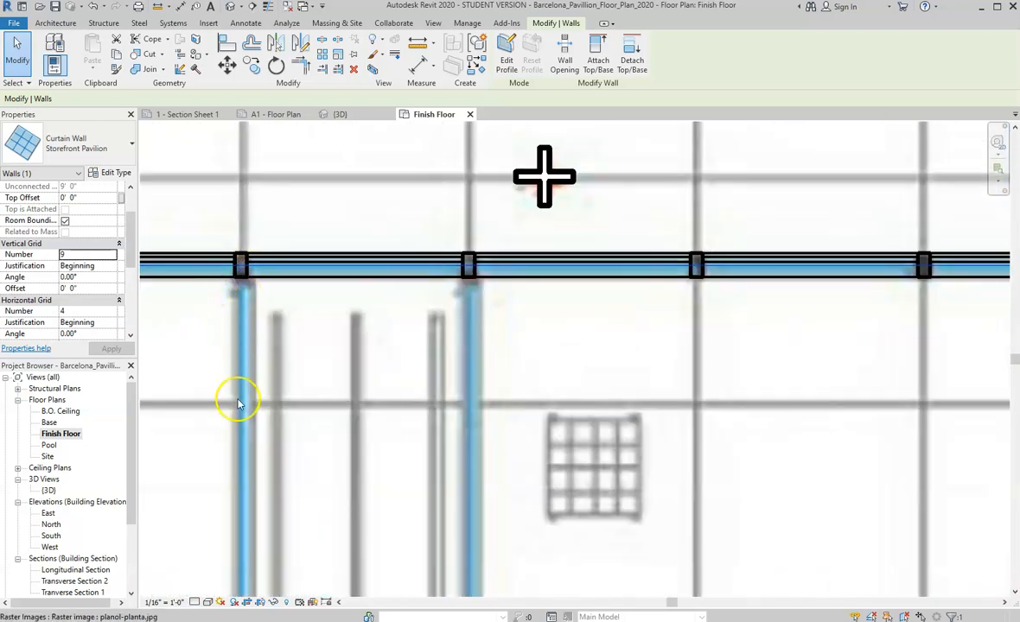
pyautogui.scroll(-5, 405, 250)
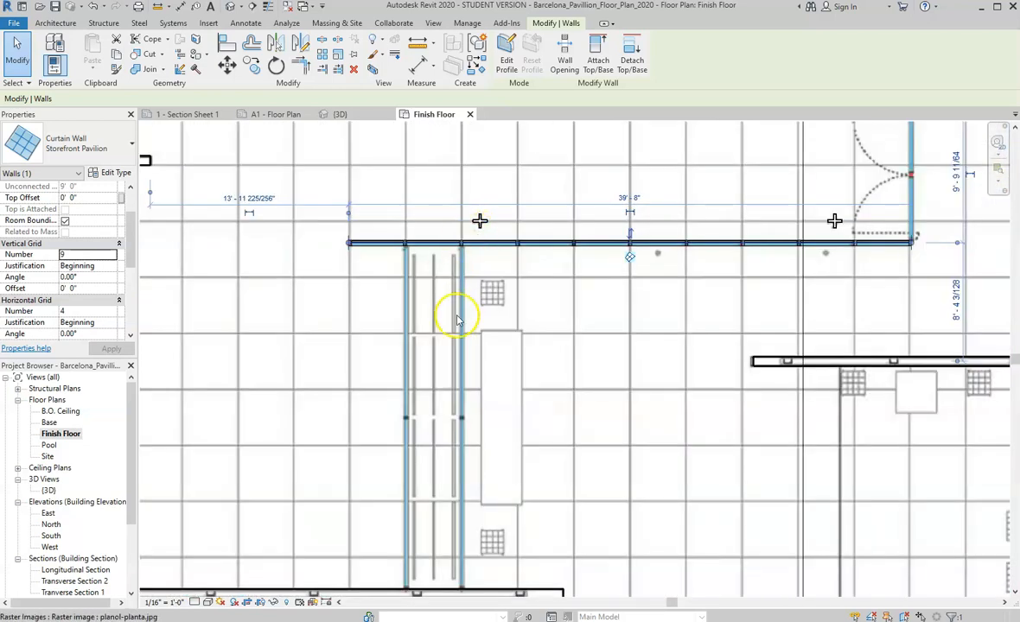
pyautogui.scroll(-1, 459, 317)
pyautogui.scroll(1, 465, 470)
pyautogui.scroll(2, 475, 241)
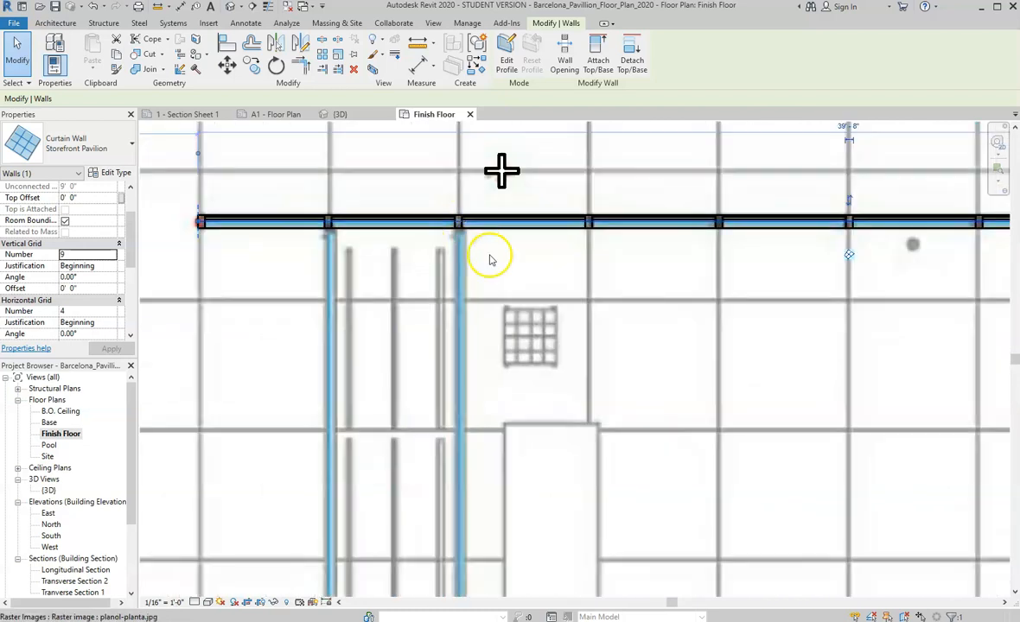
pyautogui.click(611, 275)
pyautogui.click(435, 269)
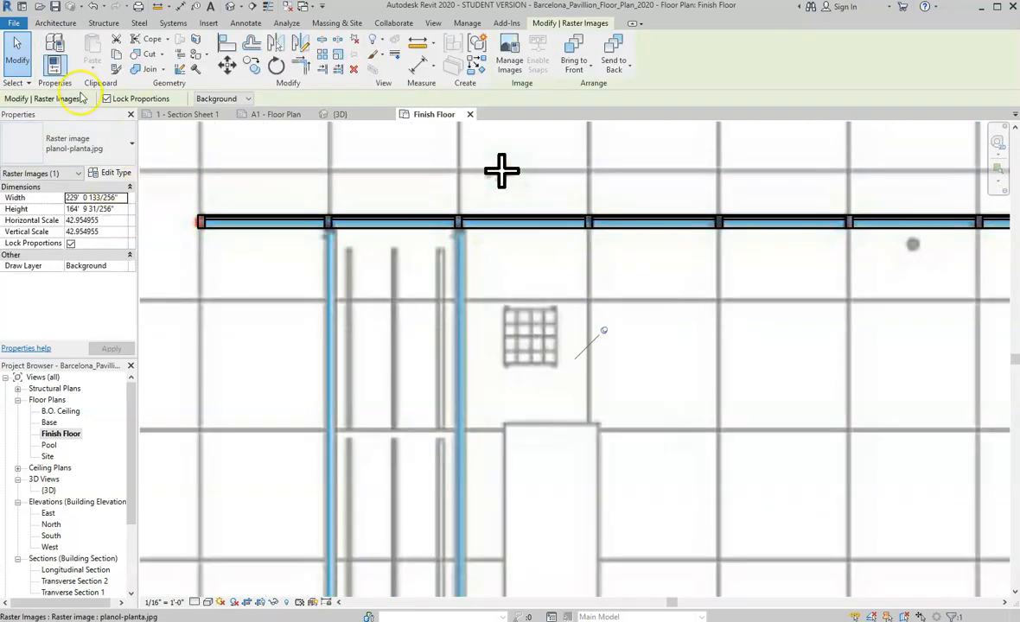
pyautogui.press('Escape')
pyautogui.click(51, 67)
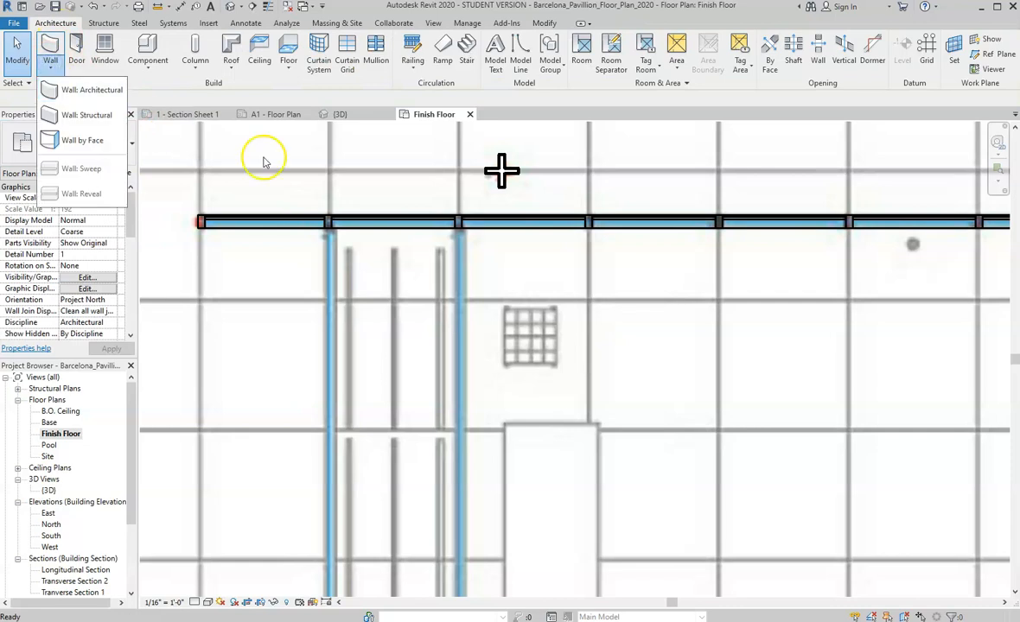
pyautogui.click(346, 224)
# Step: Set the horizontal grid number of the main building's upper curtain wall to 1
pyautogui.click(350, 223)
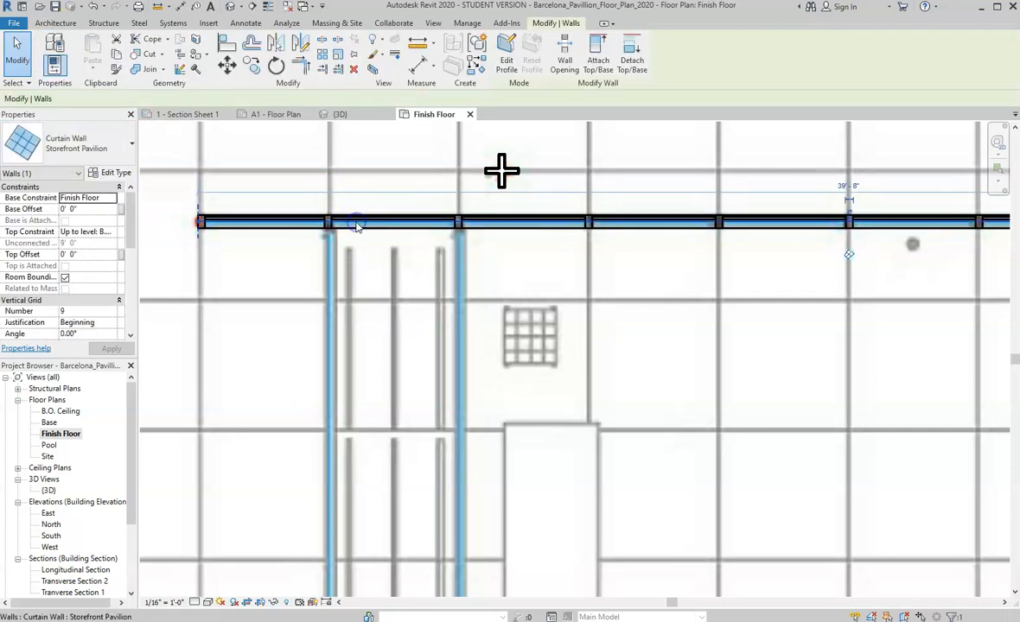
pyautogui.scroll(-1, 83, 290)
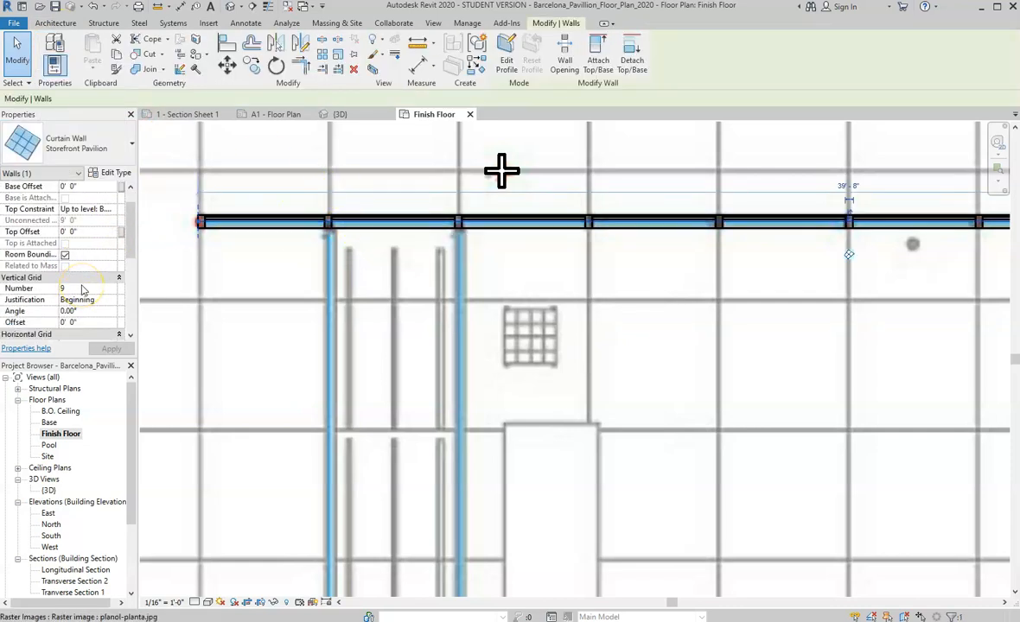
pyautogui.scroll(-4, 82, 290)
pyautogui.click(99, 245)
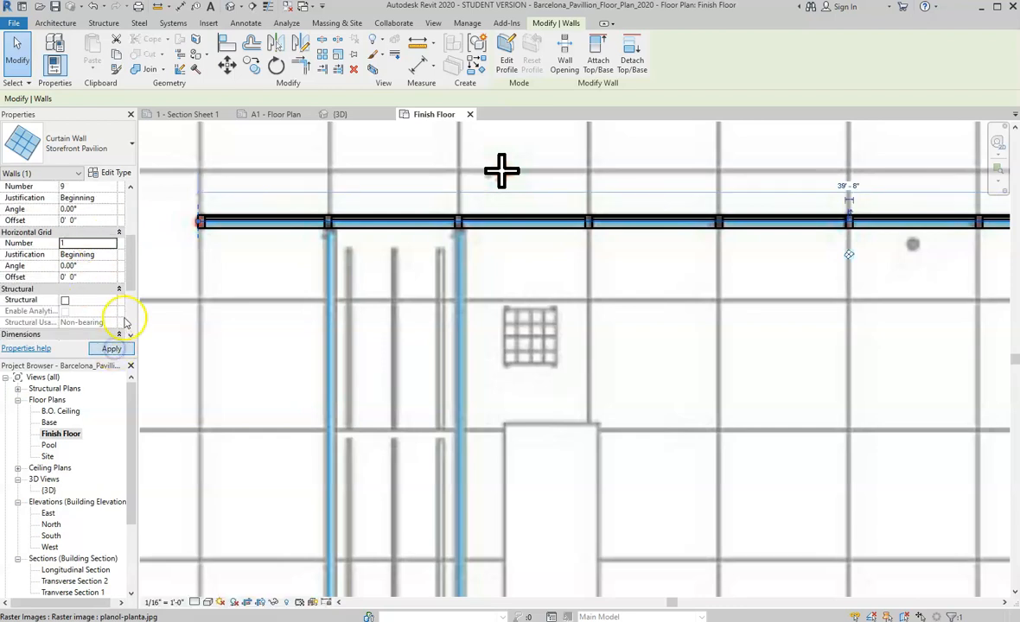
# Step: Draw a Storefront Pavilion curtain wall about 24' 2" long over the left vertical glass line, from the upper curtain wall's first intermediate mullion to the lower solid wall
pyautogui.click(277, 261)
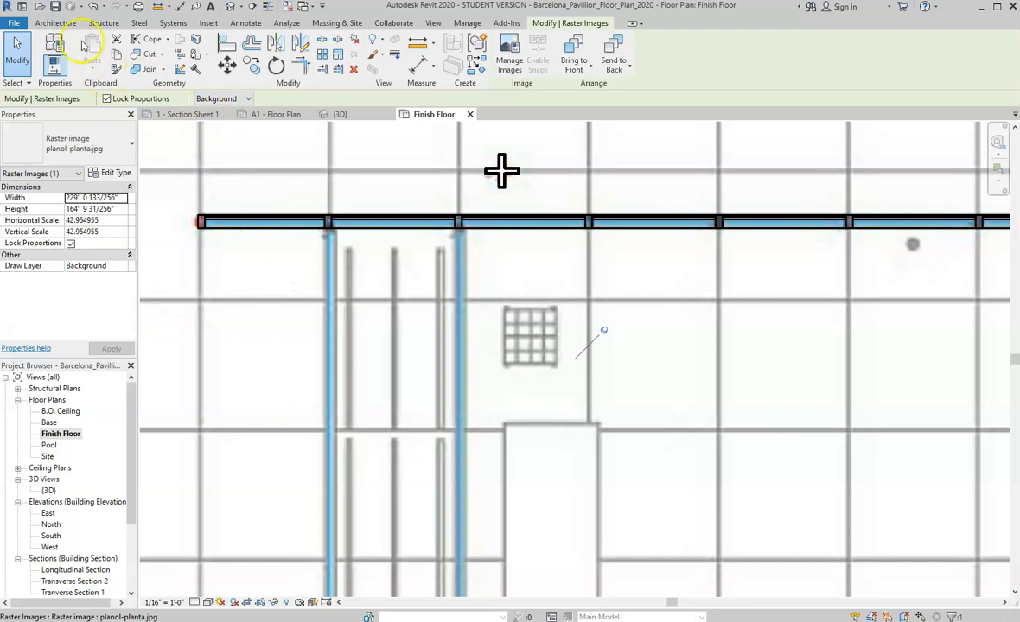
pyautogui.click(55, 23)
pyautogui.click(45, 75)
pyautogui.click(67, 84)
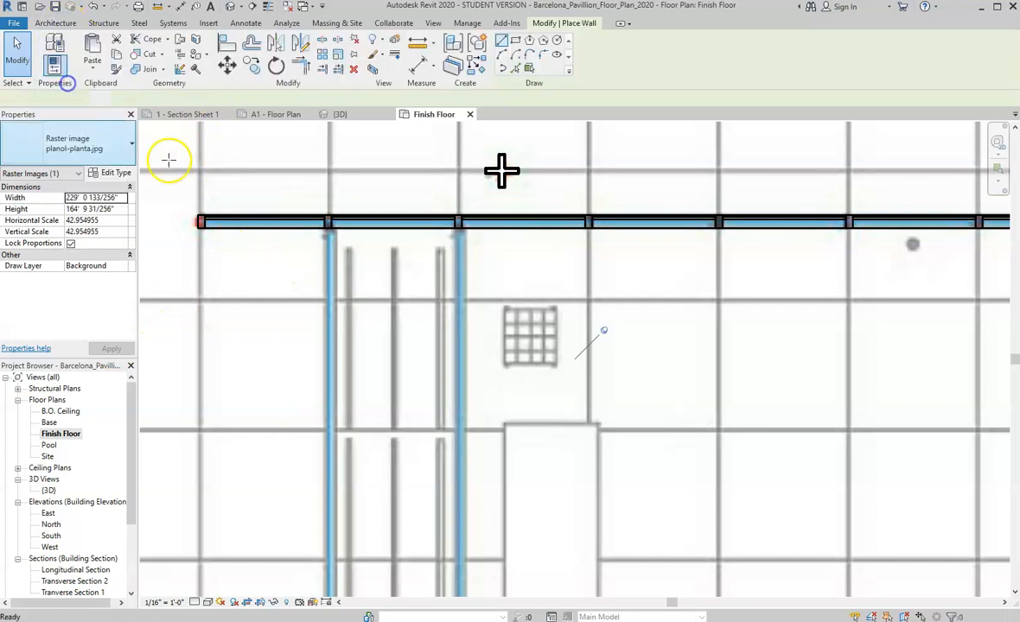
pyautogui.scroll(8, 325, 221)
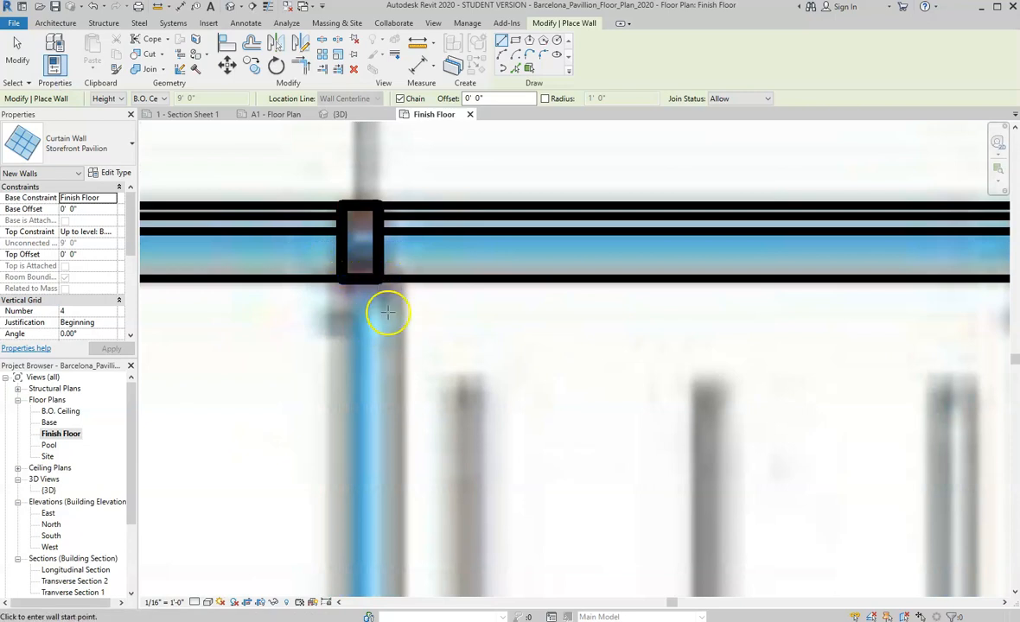
pyautogui.click(360, 278)
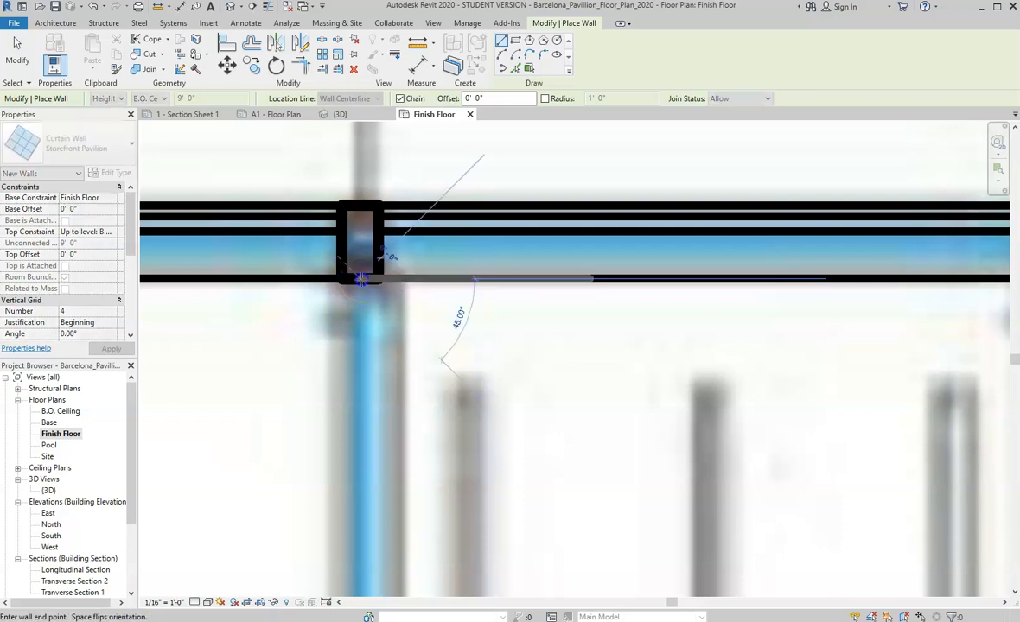
pyautogui.scroll(-5, 478, 159)
pyautogui.scroll(-1, 372, 247)
pyautogui.scroll(4, 371, 541)
pyautogui.scroll(-1, 380, 407)
pyautogui.scroll(5, 381, 529)
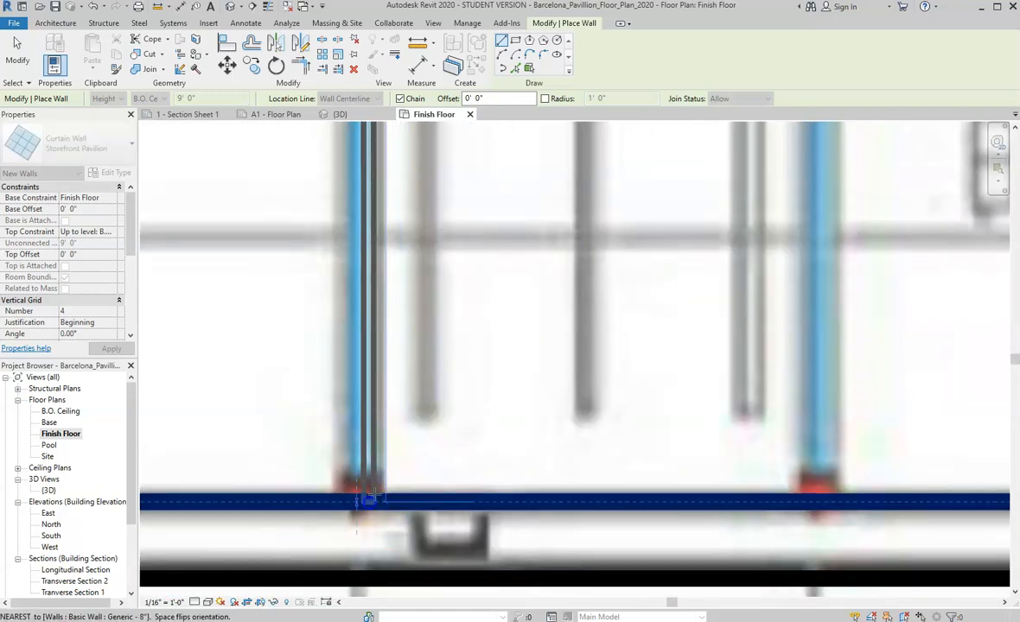
pyautogui.click(368, 501)
pyautogui.press('Escape')
pyautogui.press('Escape')
pyautogui.scroll(-2, 399, 502)
pyautogui.scroll(-3, 399, 497)
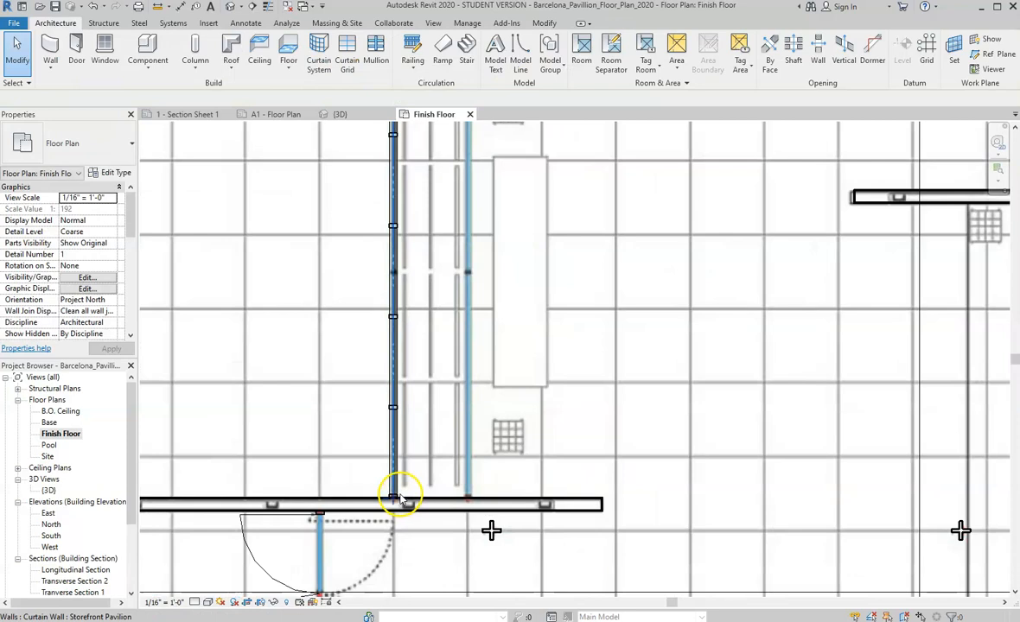
# Step: Check the new vertical curtain wall's upper end and mullion spacing against the glass lines on the underlay image
pyautogui.scroll(5, 393, 246)
pyautogui.scroll(3, 413, 281)
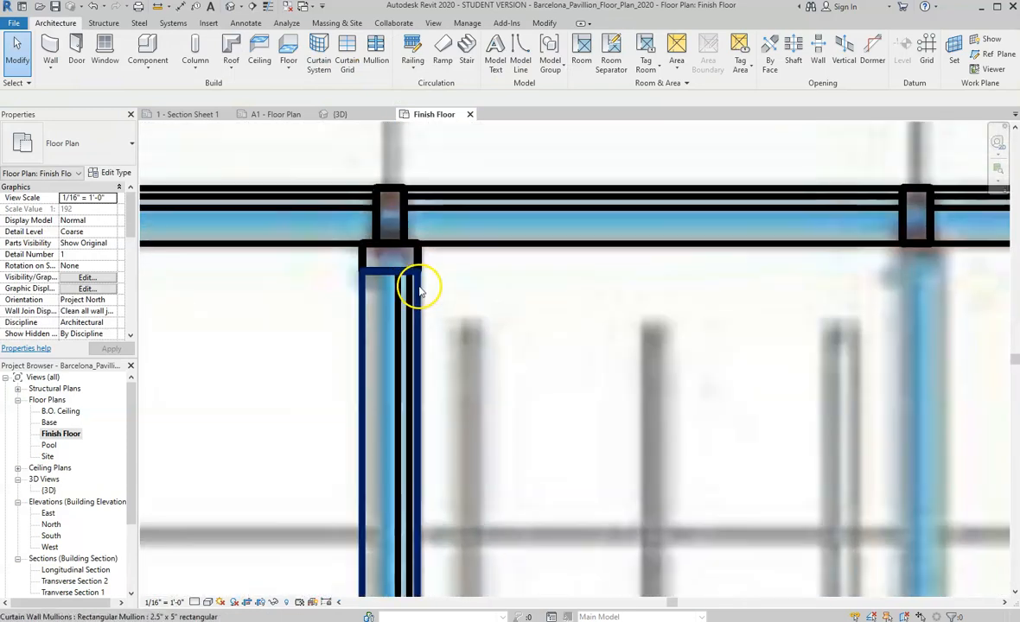
pyautogui.scroll(-2, 410, 198)
pyautogui.scroll(-4, 416, 200)
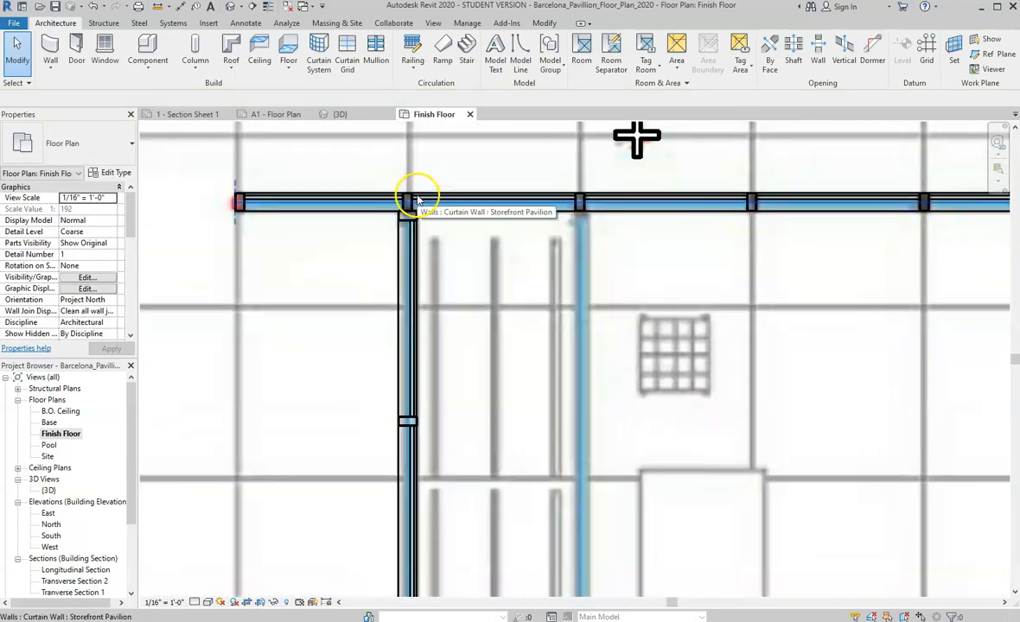
pyautogui.scroll(2, 417, 320)
pyautogui.scroll(-1, 416, 389)
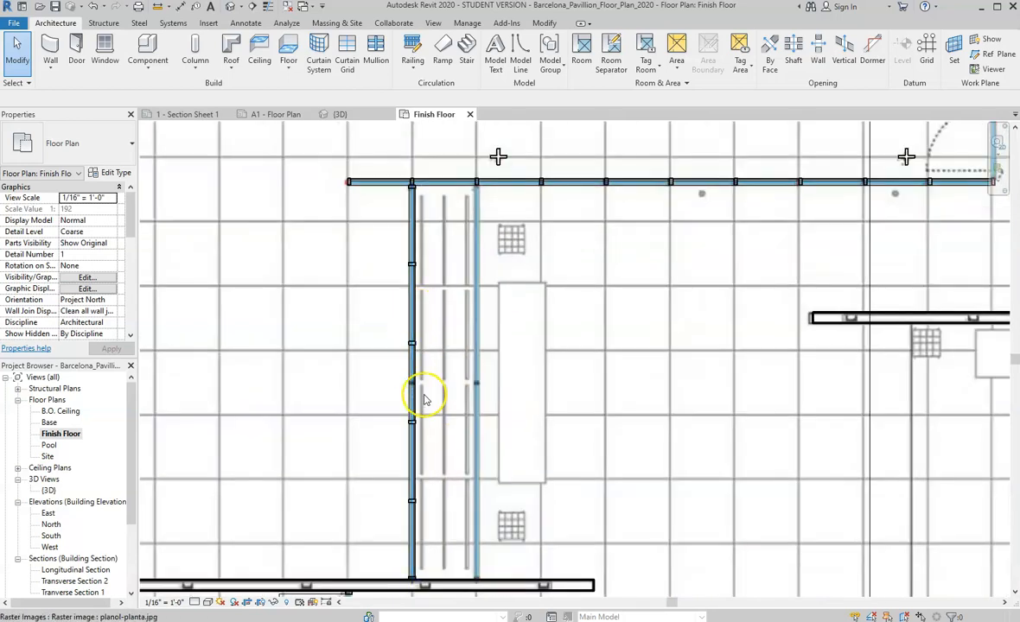
pyautogui.scroll(1, 416, 389)
pyautogui.click(413, 386)
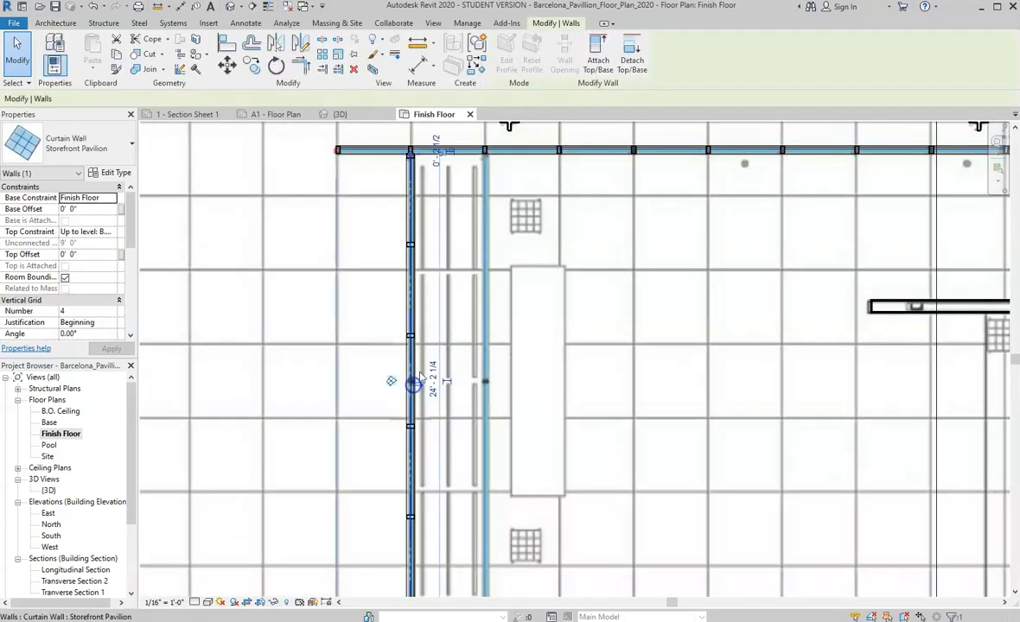
pyautogui.scroll(-1, 484, 289)
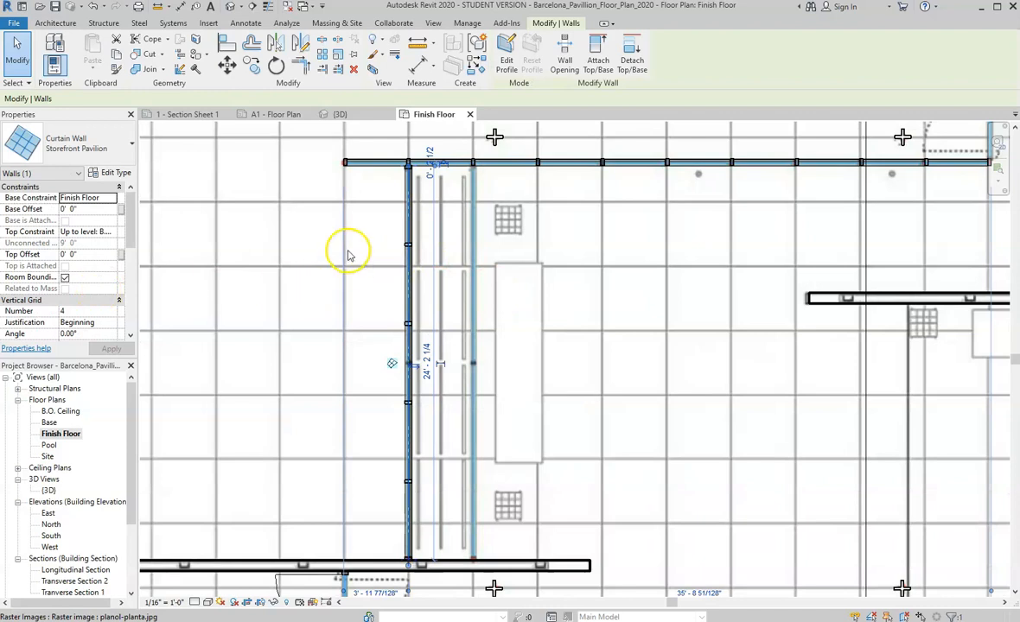
pyautogui.press('Escape')
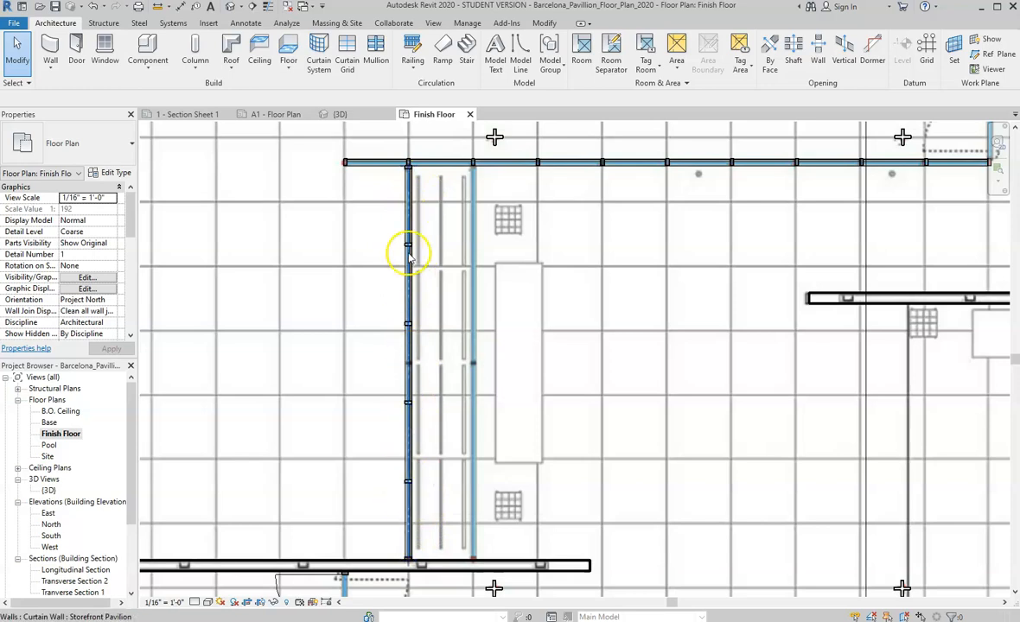
pyautogui.scroll(-1, 359, 391)
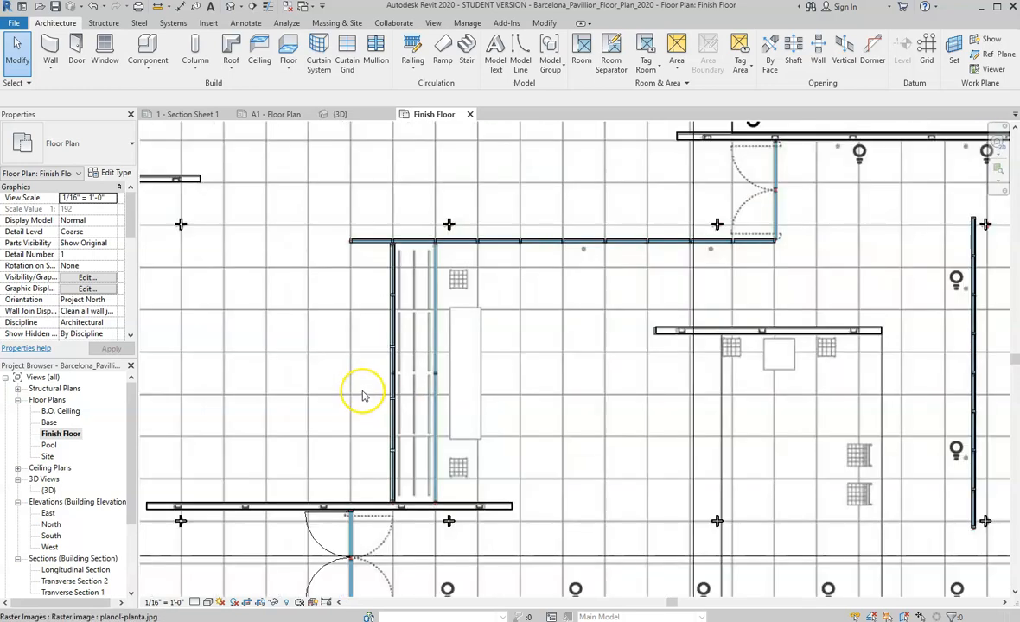
pyautogui.scroll(-1, 372, 391)
pyautogui.scroll(2, 372, 390)
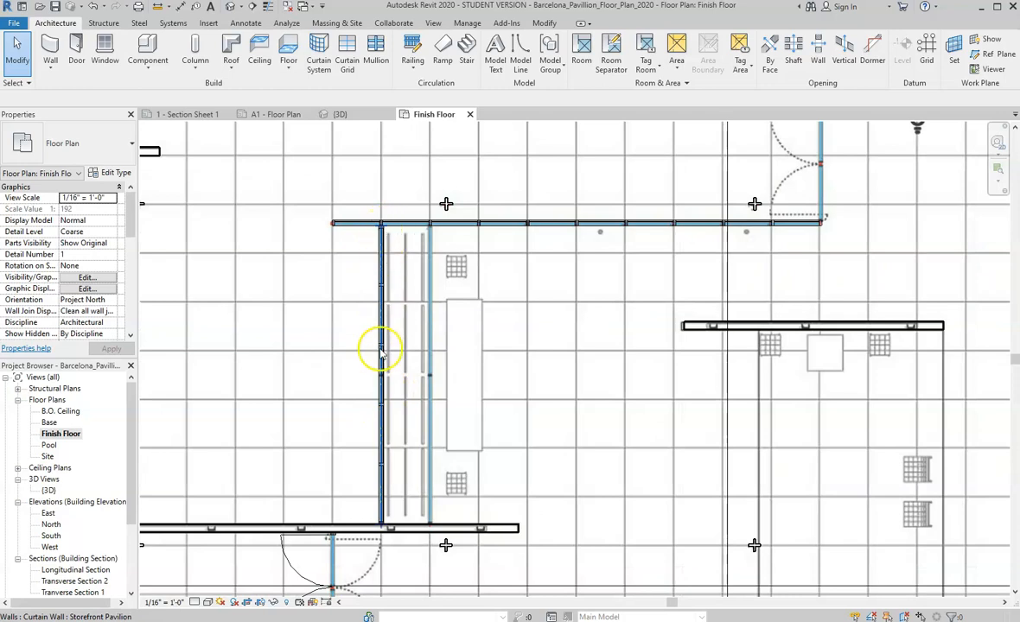
pyautogui.scroll(2, 423, 458)
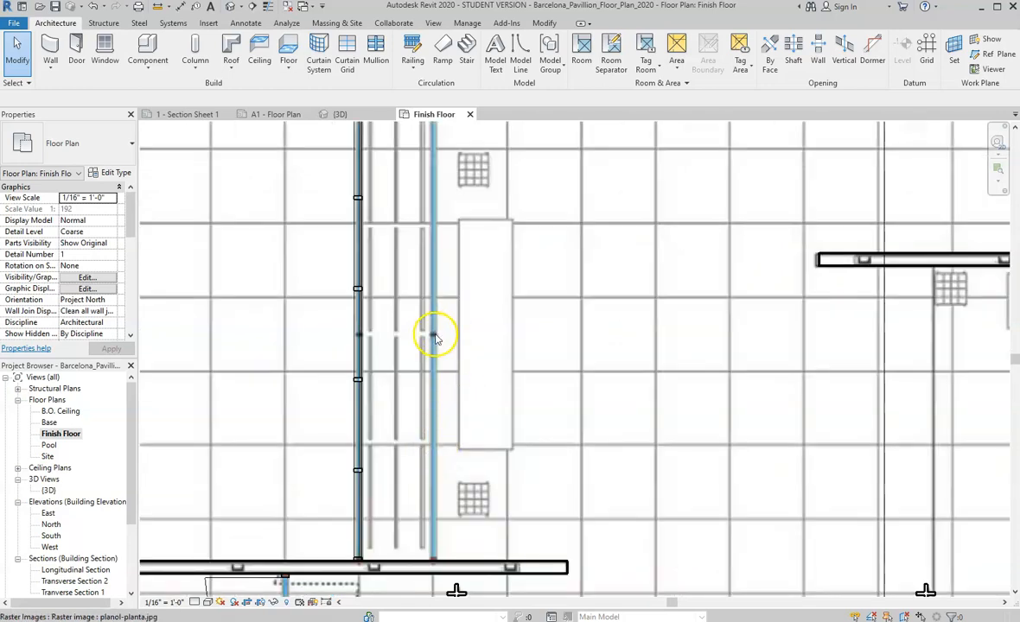
pyautogui.scroll(-2, 423, 336)
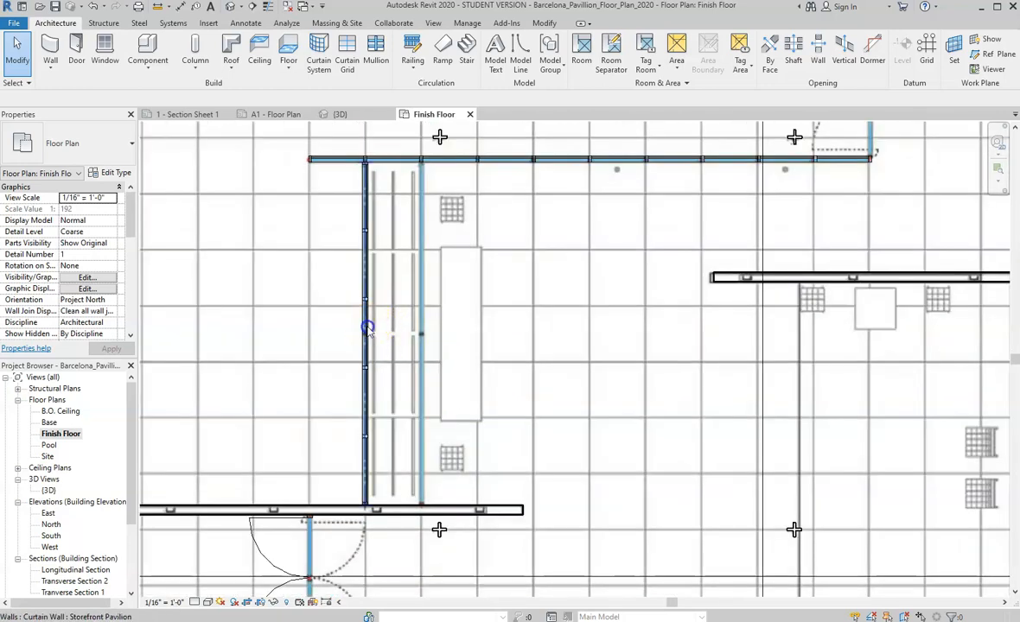
# Step: Set the vertical grid number of the new vertical curtain wall to 1 and check its middle mullion against the plan image
pyautogui.click(364, 330)
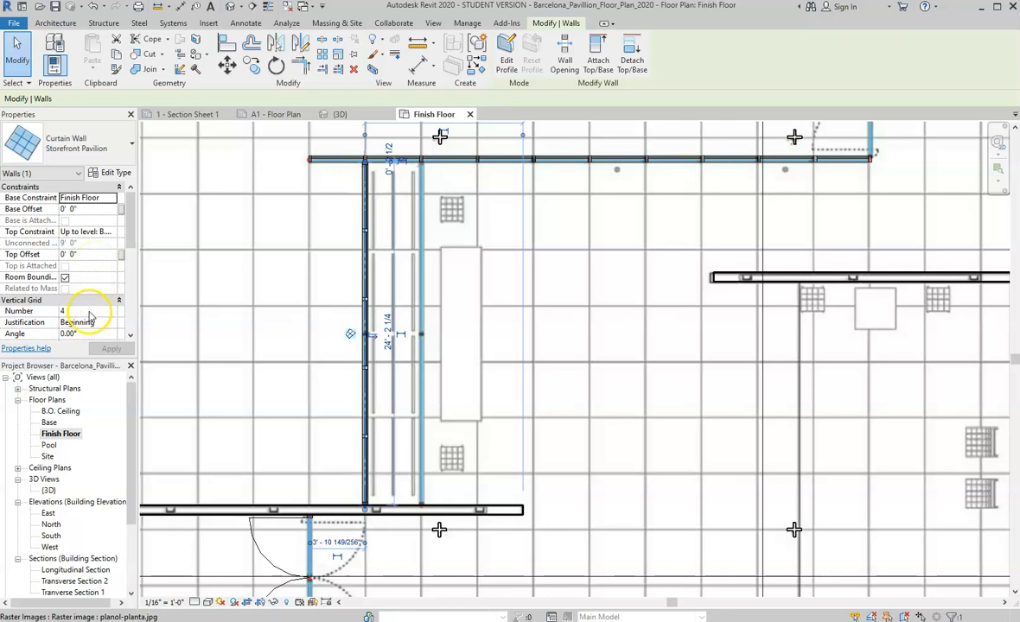
pyautogui.click(89, 311)
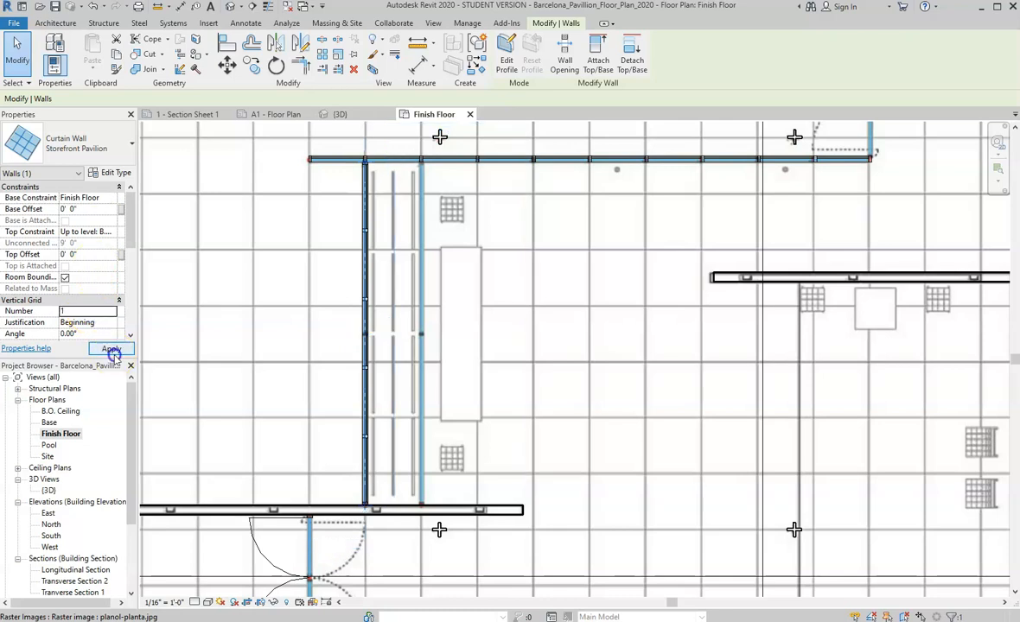
pyautogui.click(112, 349)
pyautogui.scroll(4, 408, 362)
pyautogui.press('Escape')
pyautogui.scroll(11, 320, 318)
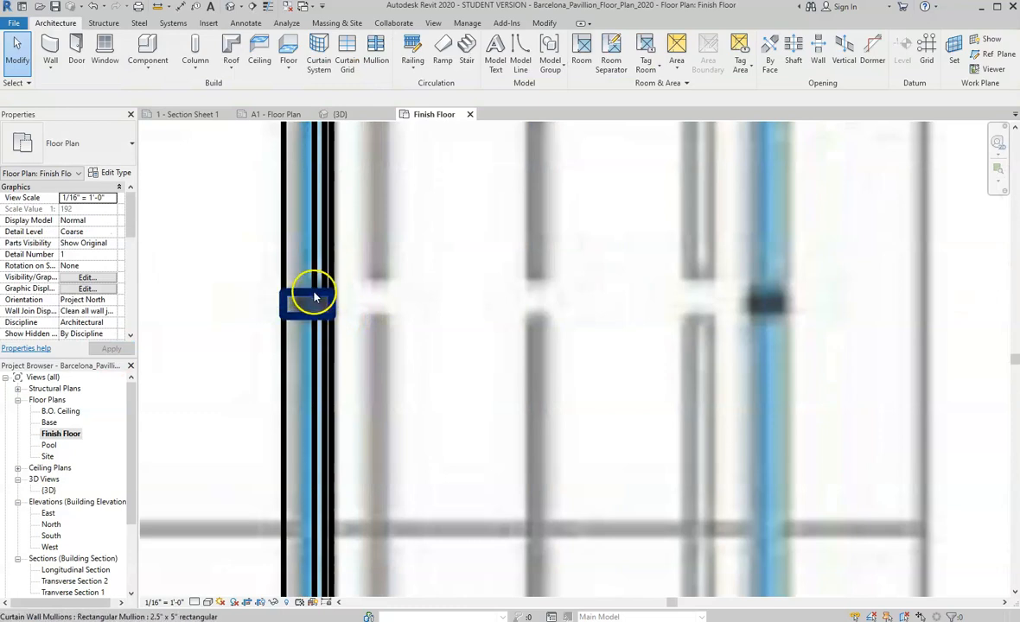
pyautogui.scroll(-4, 336, 313)
pyautogui.scroll(-2, 349, 345)
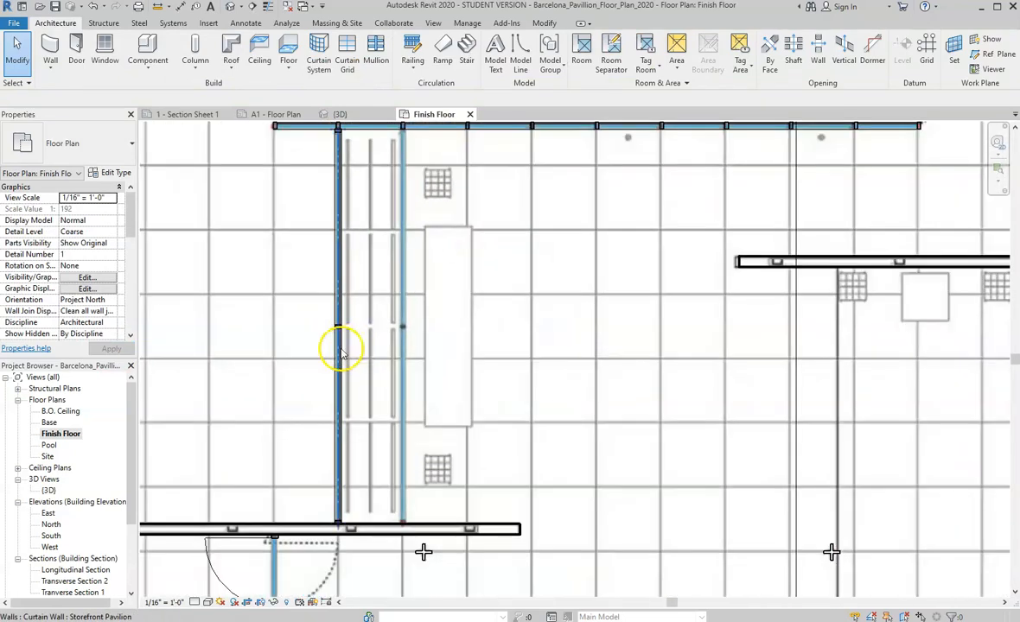
# Step: Change the horizontal grid number of the vertical curtain wall beside the double glass lines and deselect the wall
pyautogui.click(337, 347)
pyautogui.scroll(-3, 101, 314)
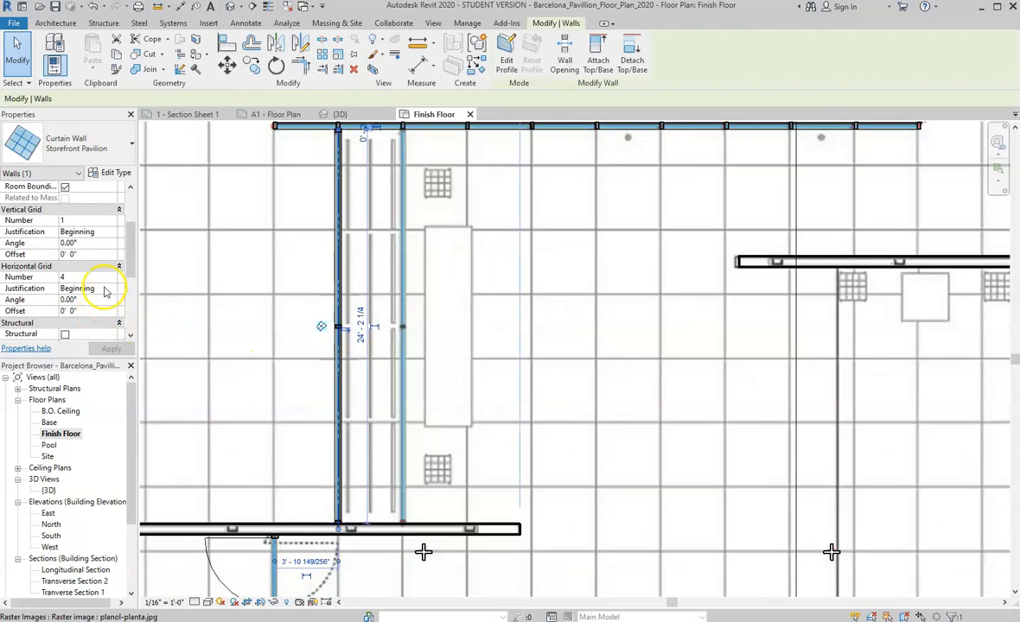
pyautogui.click(105, 278)
pyautogui.click(112, 348)
pyautogui.click(268, 349)
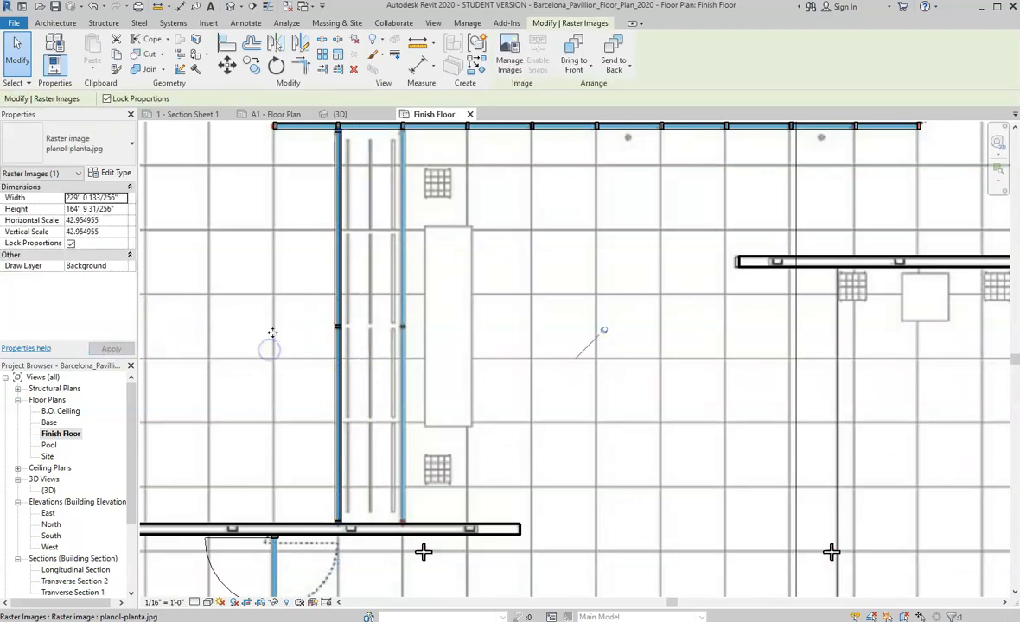
# Step: Review the main building's glass walls on the plan and inspect the double storefront door at the lower-left entrance
pyautogui.scroll(-5, 270, 334)
pyautogui.scroll(5, 522, 305)
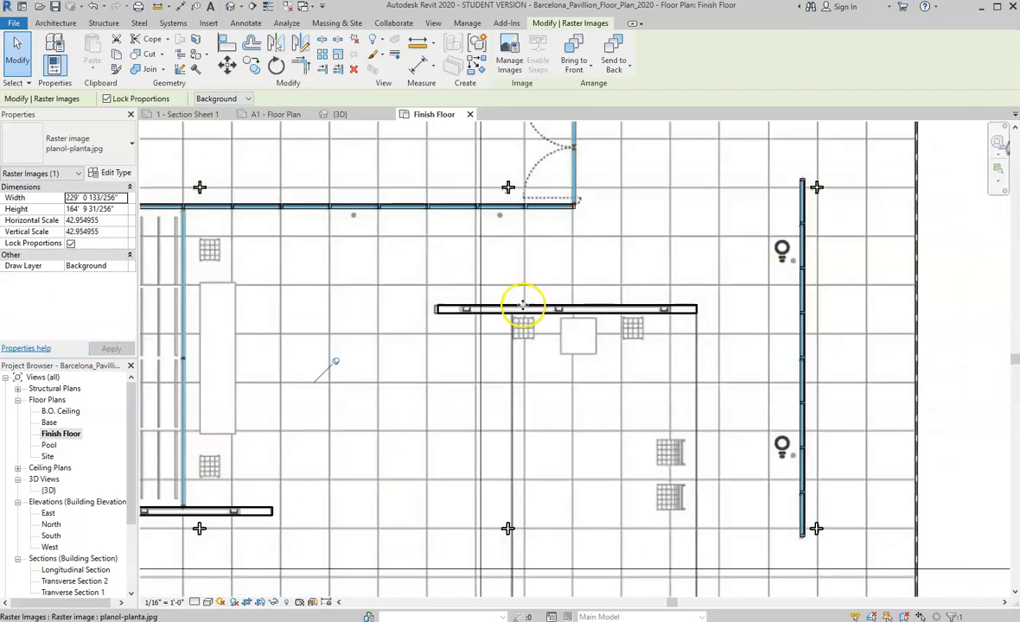
pyautogui.scroll(-3, 647, 301)
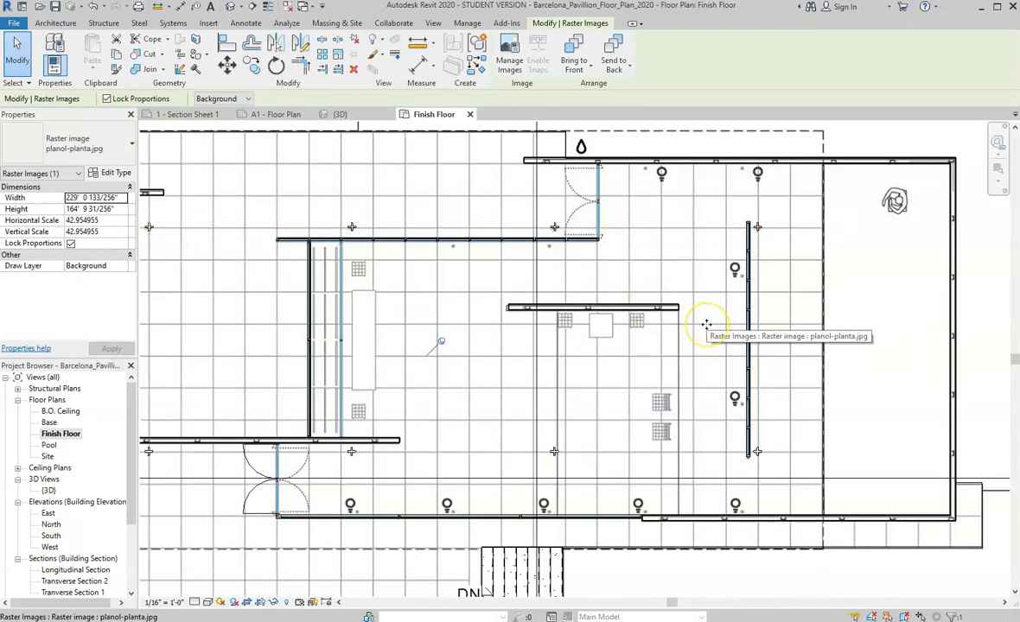
pyautogui.scroll(-2, 706, 325)
pyautogui.scroll(4, 340, 491)
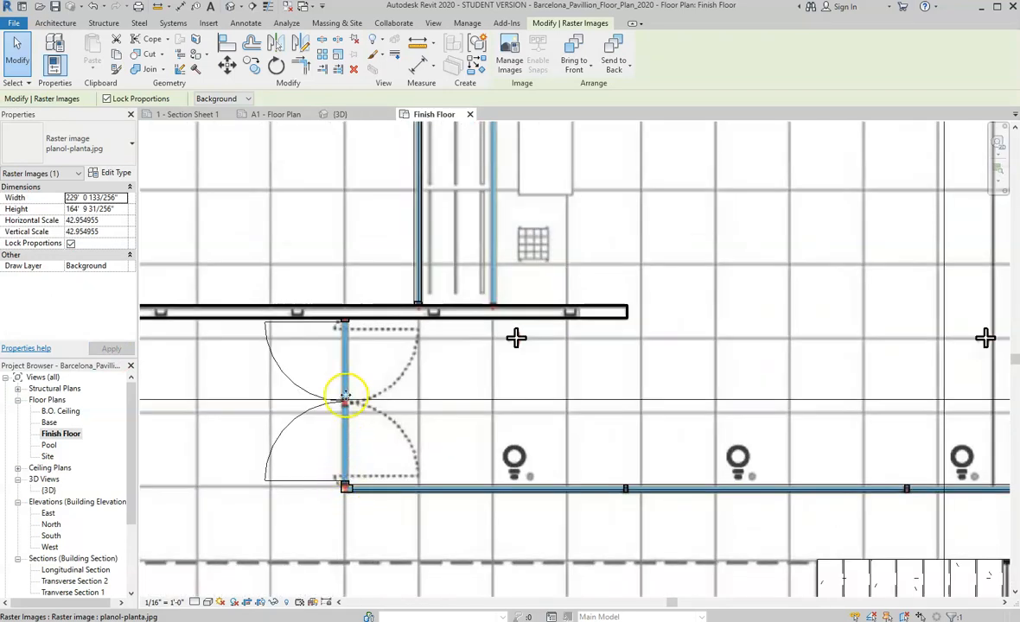
pyautogui.scroll(-3, 514, 371)
pyautogui.scroll(3, 414, 423)
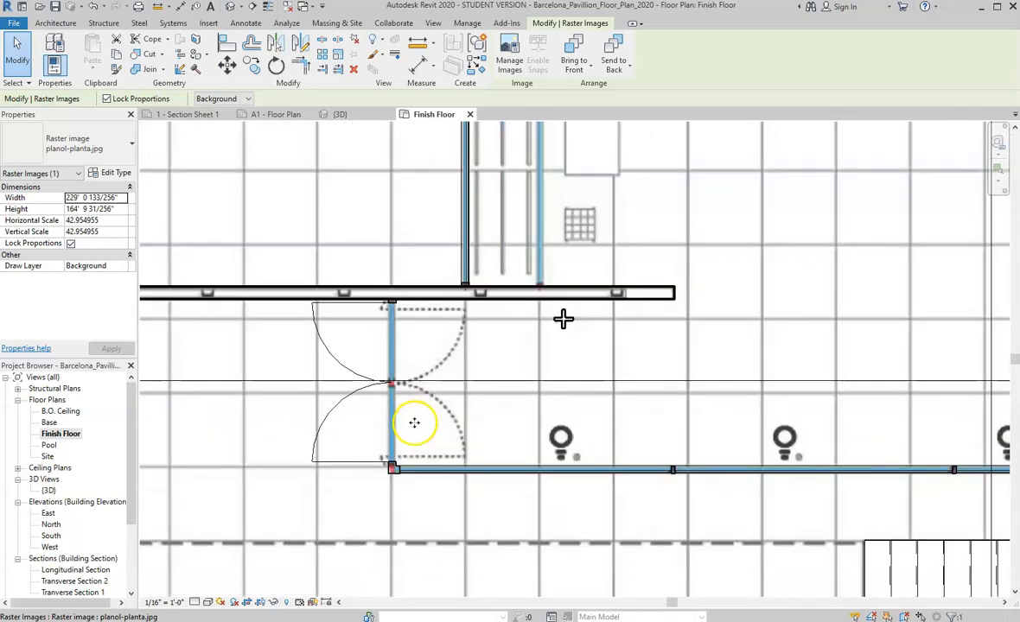
pyautogui.scroll(2, 363, 394)
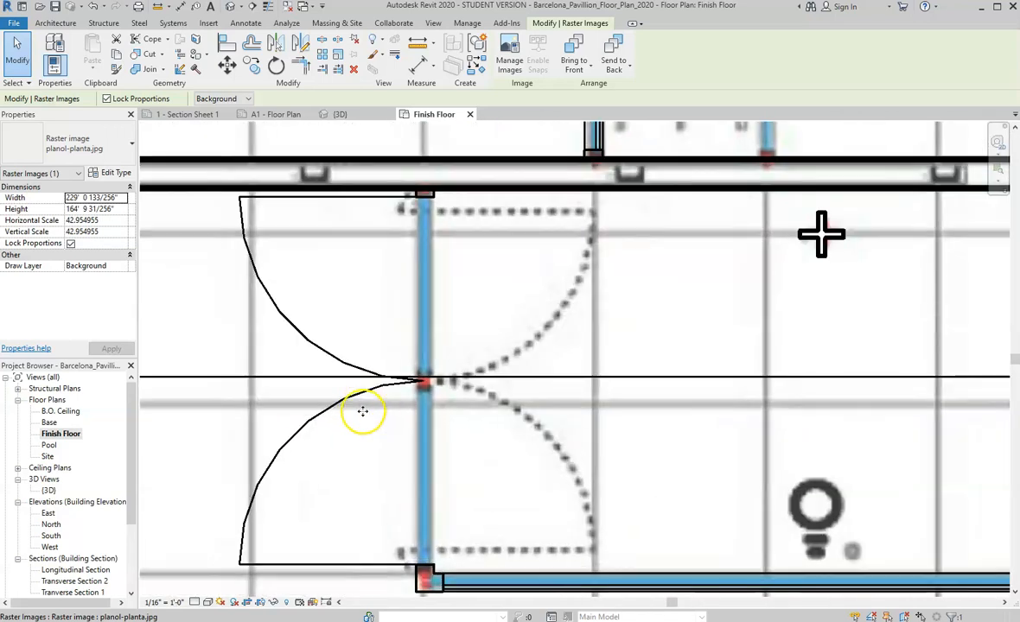
pyautogui.press('Escape')
pyautogui.click(360, 399)
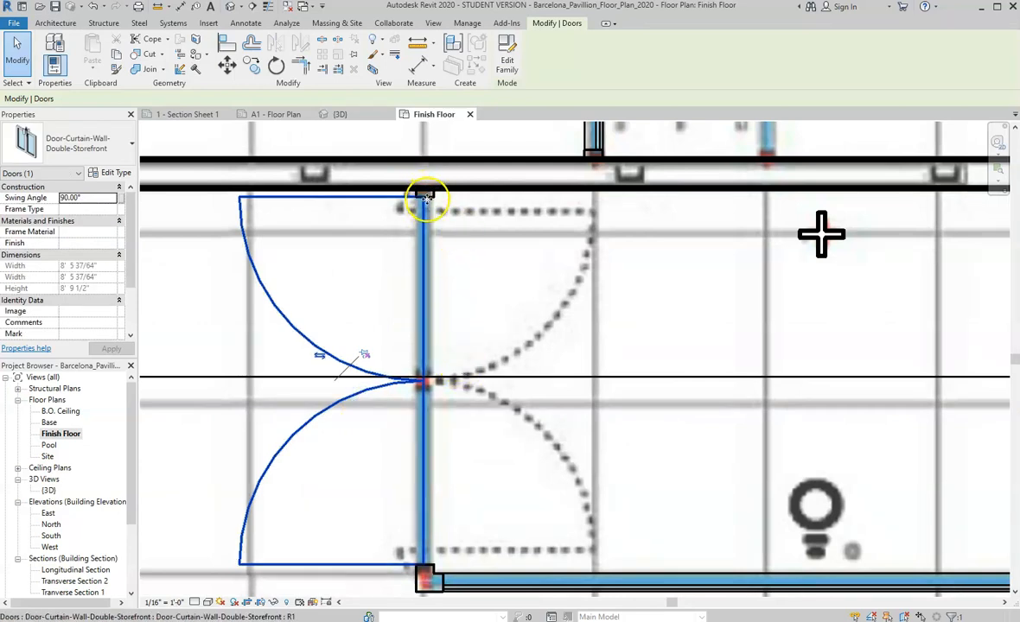
pyautogui.scroll(-2, 423, 191)
pyautogui.scroll(-5, 426, 301)
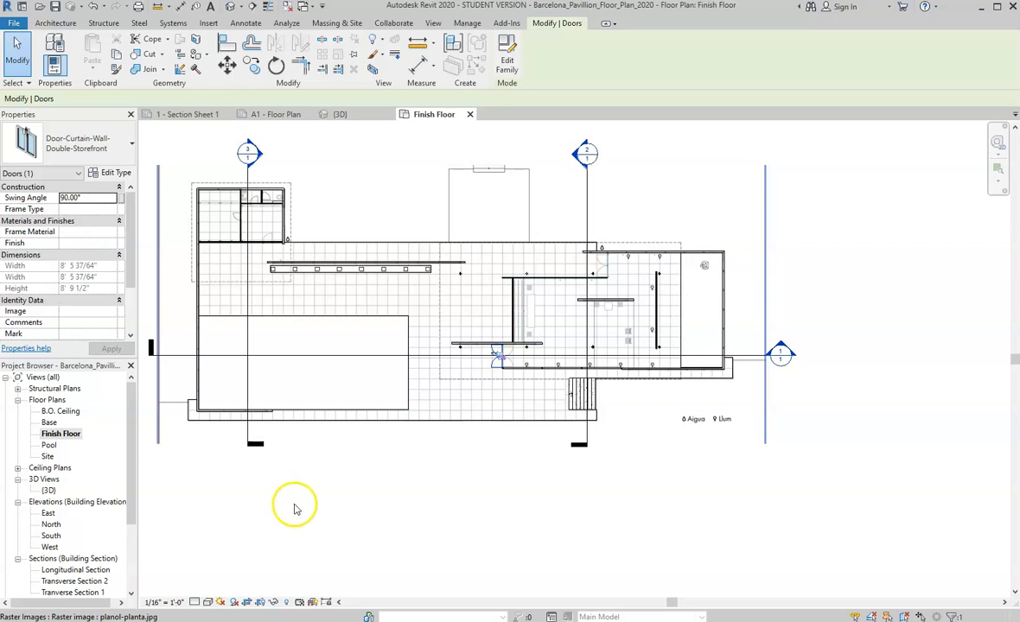
# Step: Open the {3D} view and orbit around the pavilion to inspect the main building's curtain walls under the roof
pyautogui.doubleClick(48, 490)
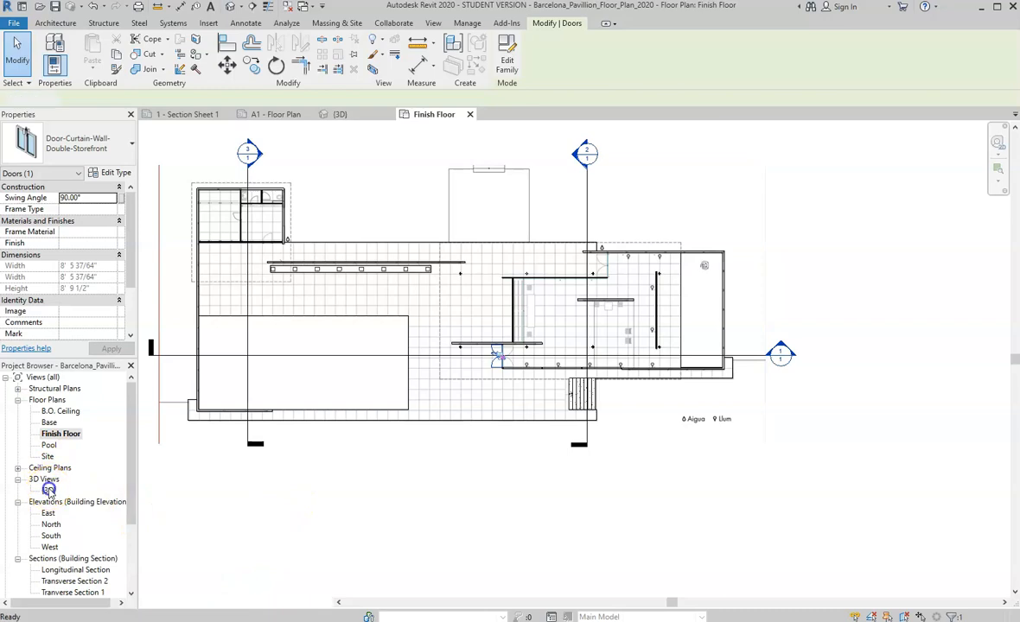
pyautogui.keyDown('shift'); pyautogui.moveTo(596, 456); pyautogui.dragTo(516, 417, button='middle'); pyautogui.keyUp('shift')
pyautogui.scroll(3, 507, 389)
pyautogui.scroll(5, 510, 413)
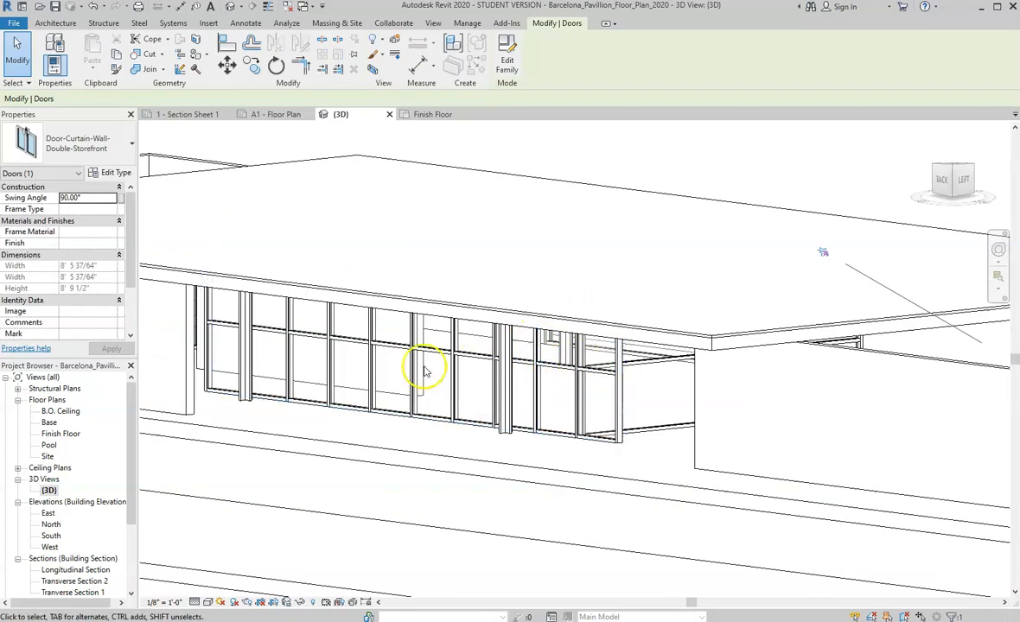
pyautogui.scroll(-6, 428, 367)
pyautogui.scroll(2, 455, 364)
pyautogui.scroll(-1, 467, 369)
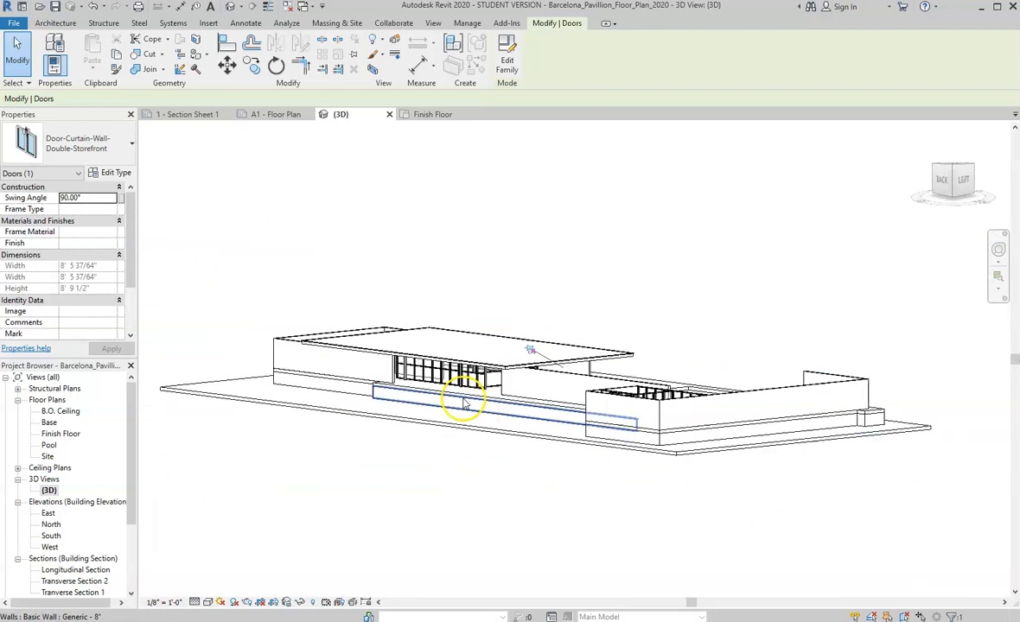
# Step: Switch to the Barcelona Pavilion section PDF in the PDF viewer and enlarge Section Sheet 1 to 150%
pyautogui.moveTo(592, 621)
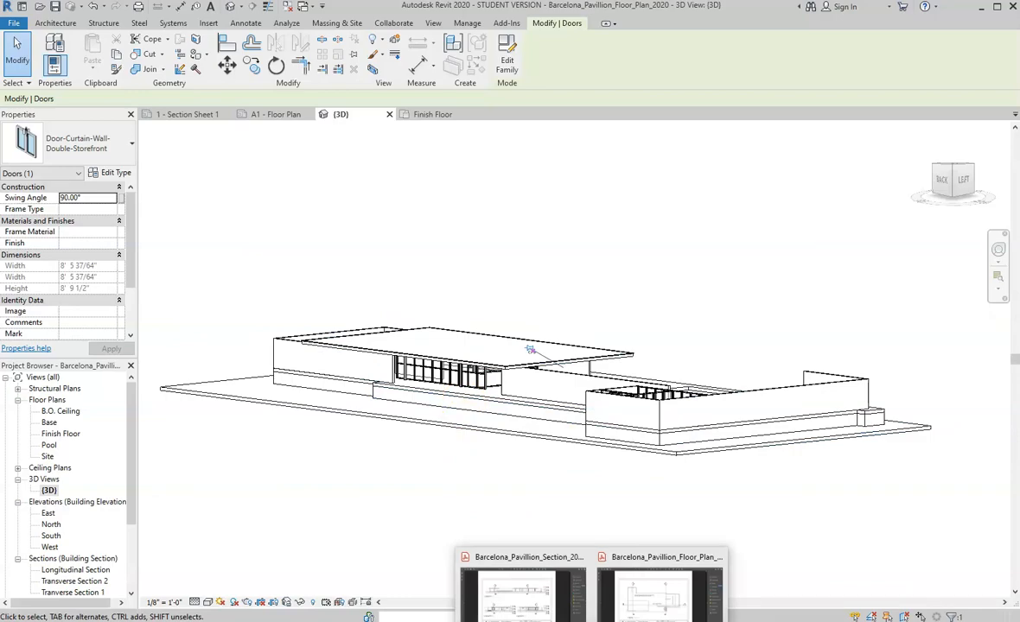
pyautogui.click(527, 595)
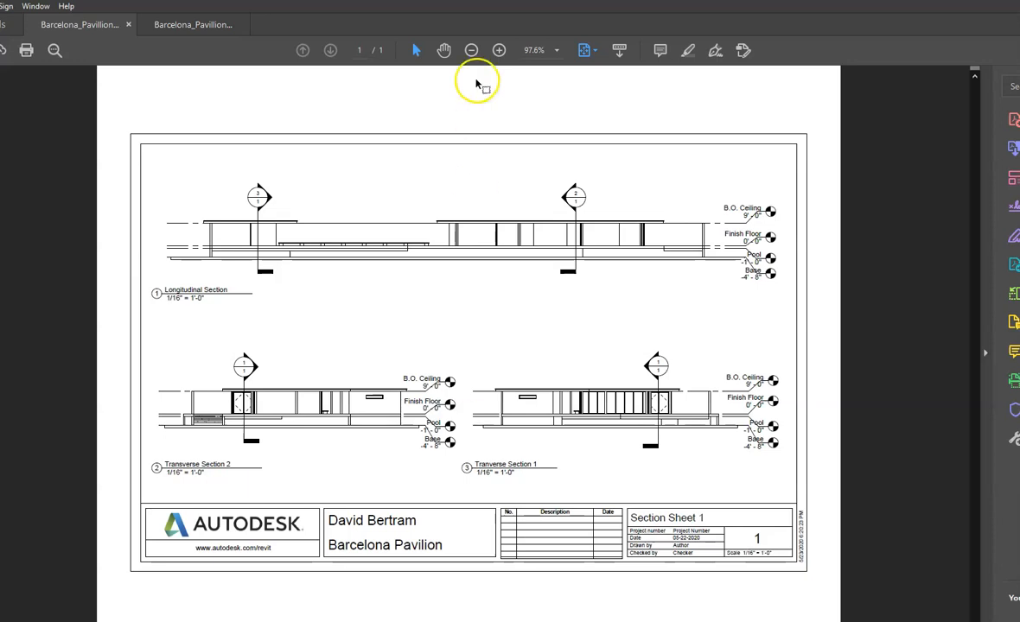
pyautogui.click(498, 50)
pyautogui.click(499, 50)
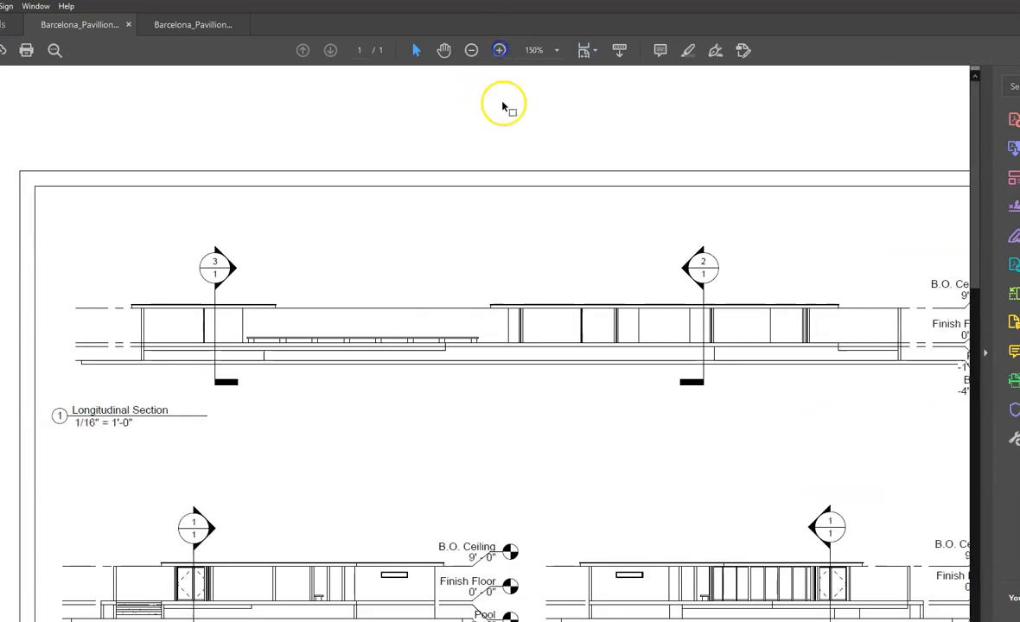
# Step: Restore the section PDF window to a smaller size, widen it, and collapse the tools pane to enlarge the sheet area
pyautogui.scroll(-3, 396, 515)
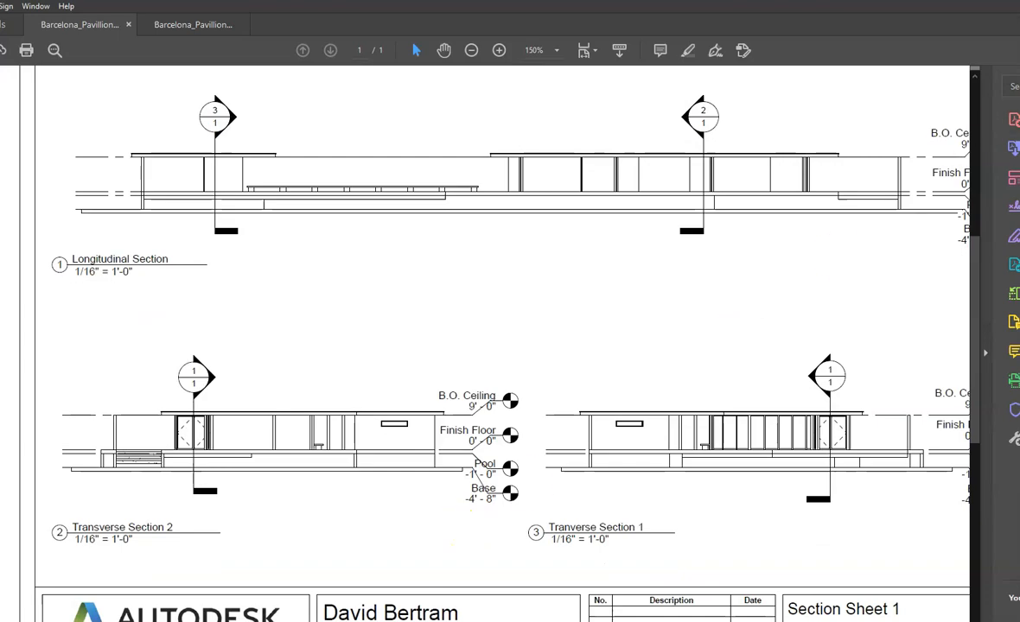
pyautogui.click(1018, 0)
pyautogui.moveTo(303, 293); pyautogui.dragTo(14, 293)
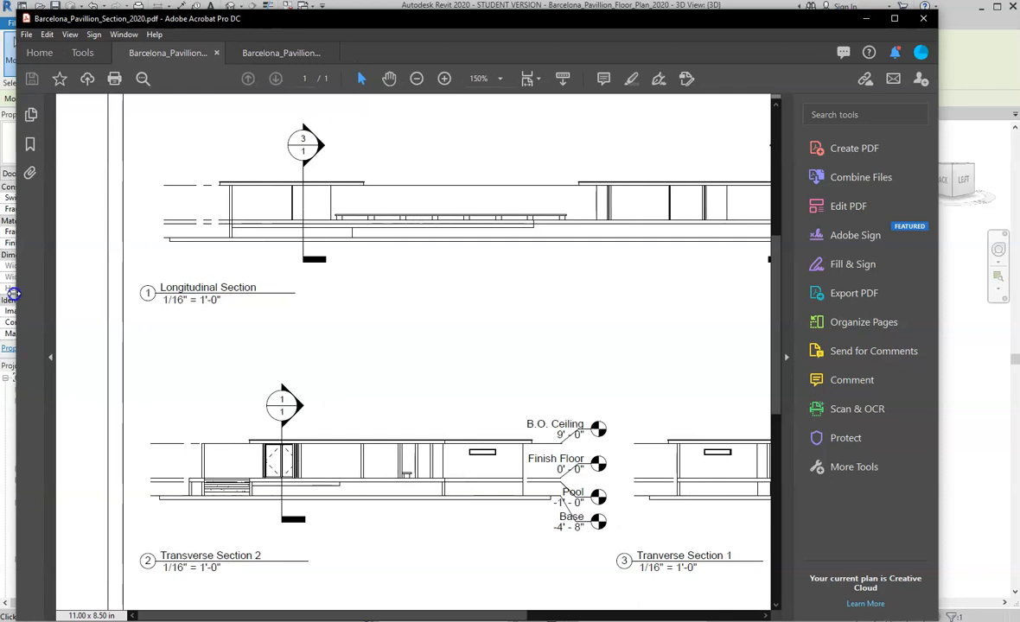
pyautogui.click(786, 355)
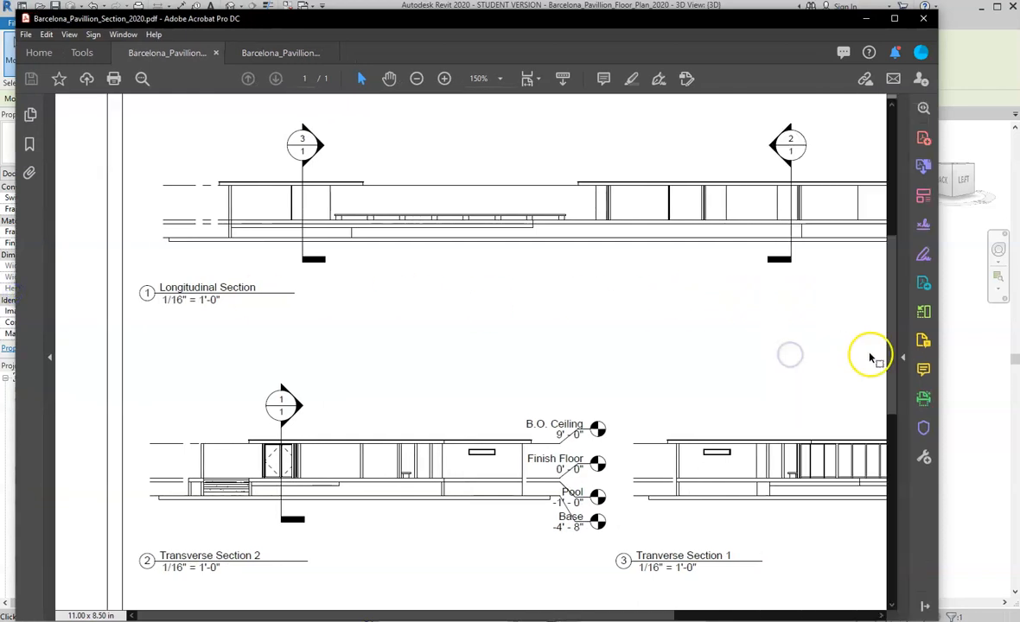
# Step: Enlarge the Longitudinal Section to 600% and examine how the end wall and small roof meet the floor, pool and base
pyautogui.scroll(1, 210, 188)
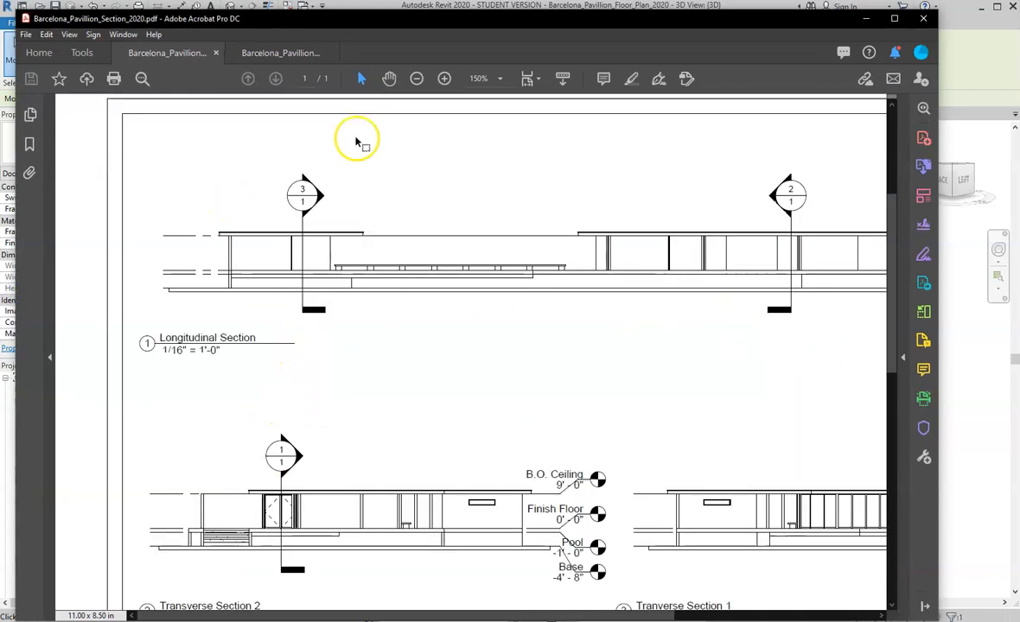
pyautogui.click(444, 78)
pyautogui.click(444, 78)
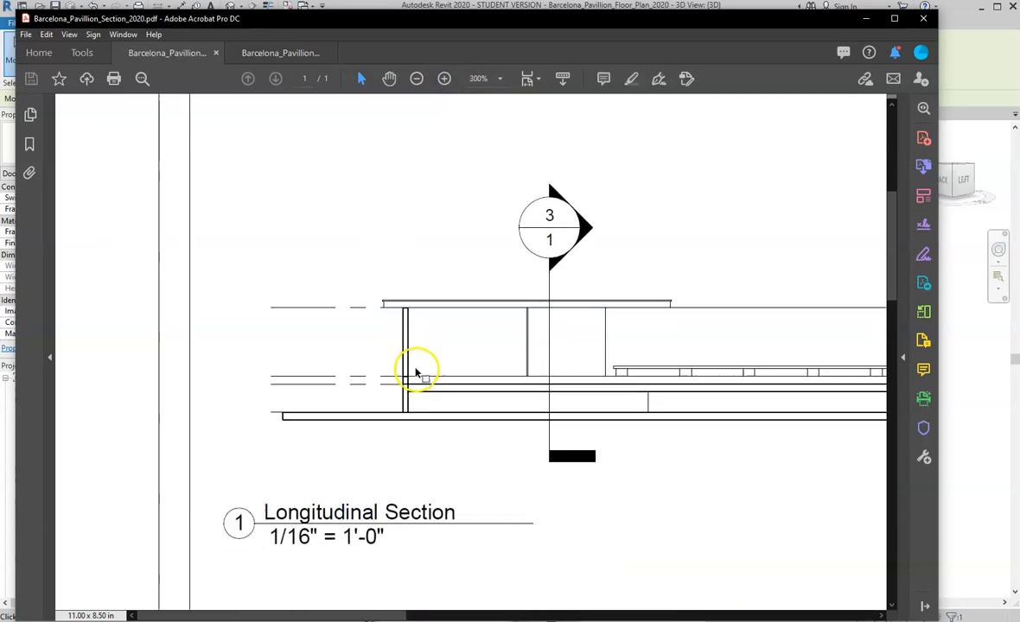
pyautogui.scroll(-1, 415, 372)
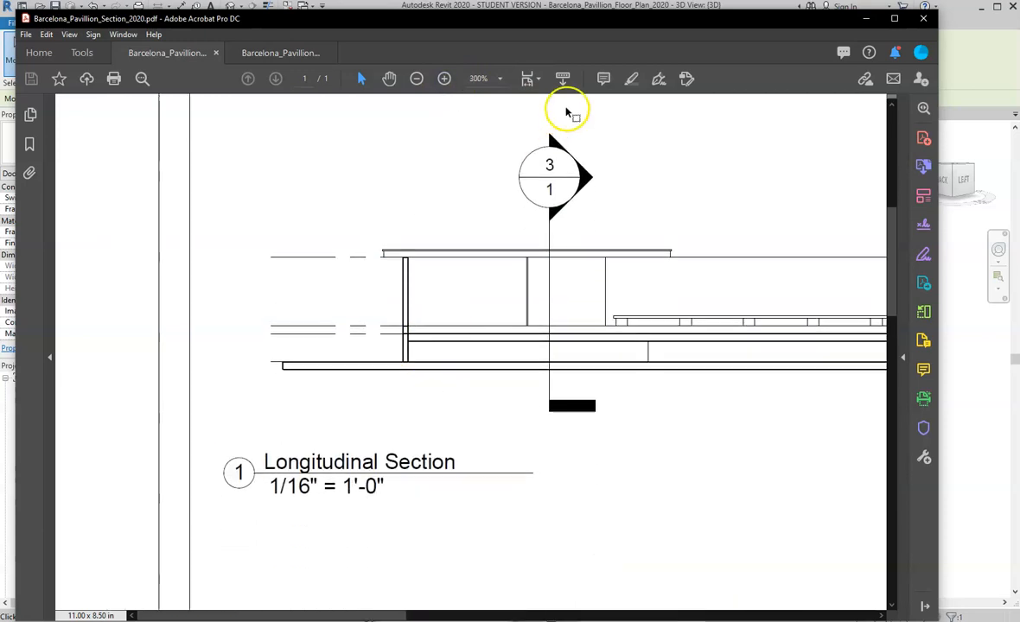
pyautogui.click(447, 79)
pyautogui.click(446, 79)
pyautogui.scroll(-4, 462, 290)
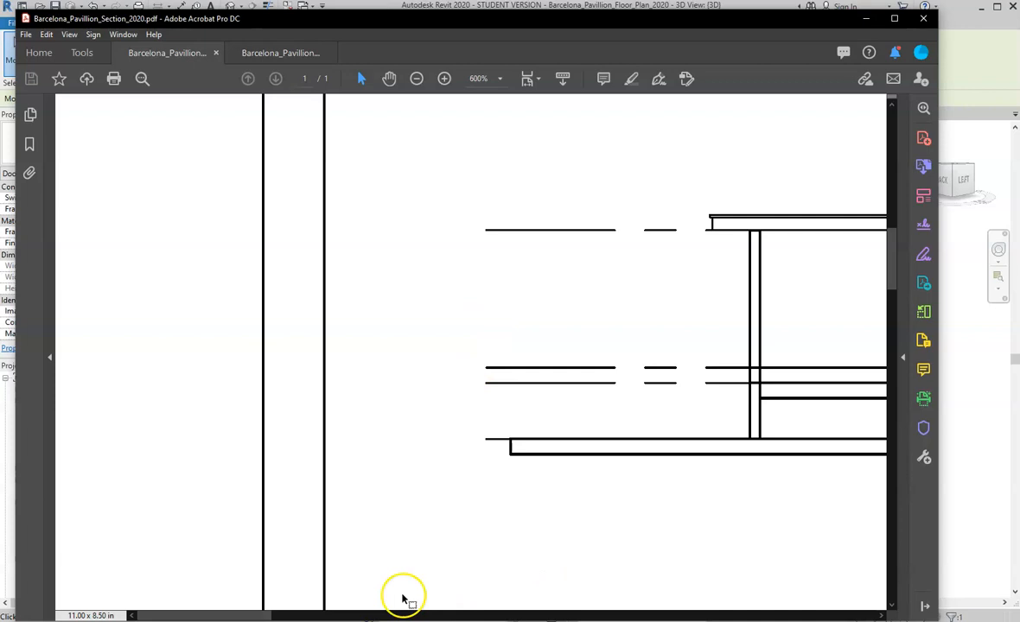
pyautogui.moveTo(240, 613); pyautogui.dragTo(289, 615)
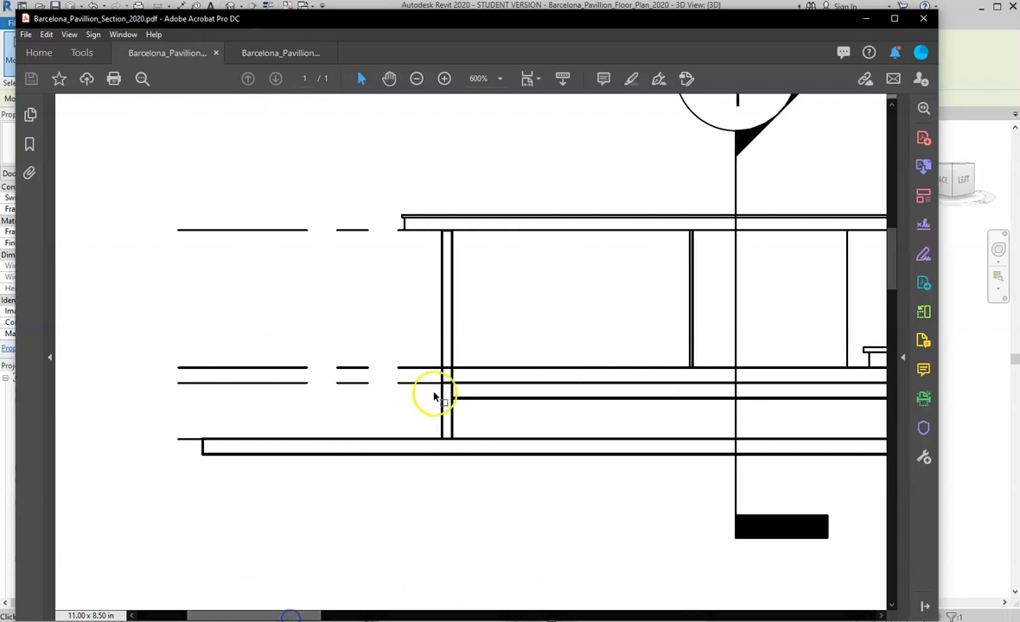
pyautogui.scroll(1, 449, 401)
pyautogui.scroll(-1, 461, 406)
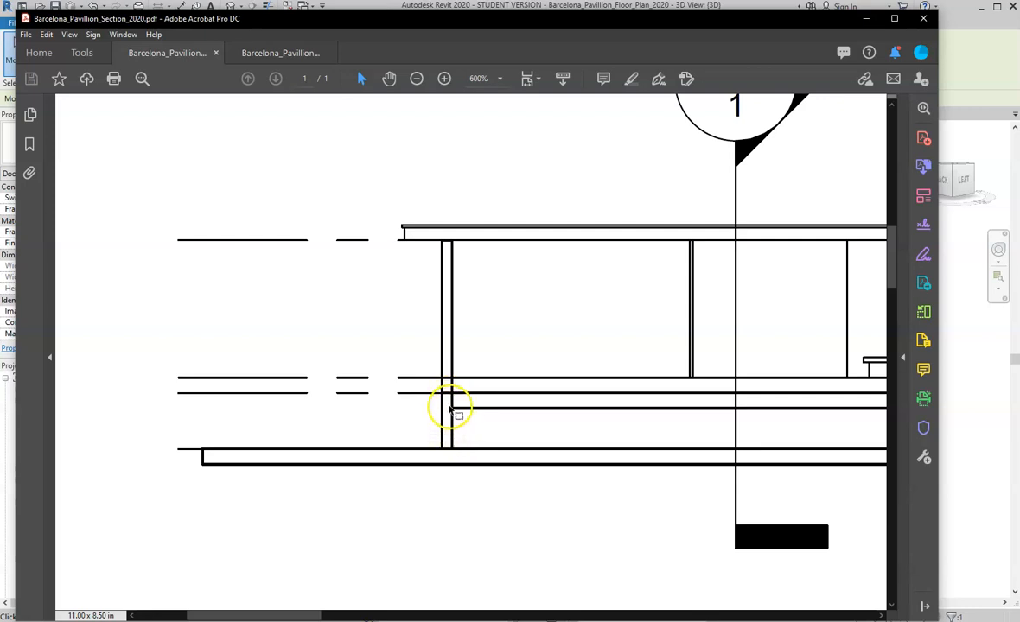
pyautogui.moveTo(308, 616); pyautogui.dragTo(366, 616)
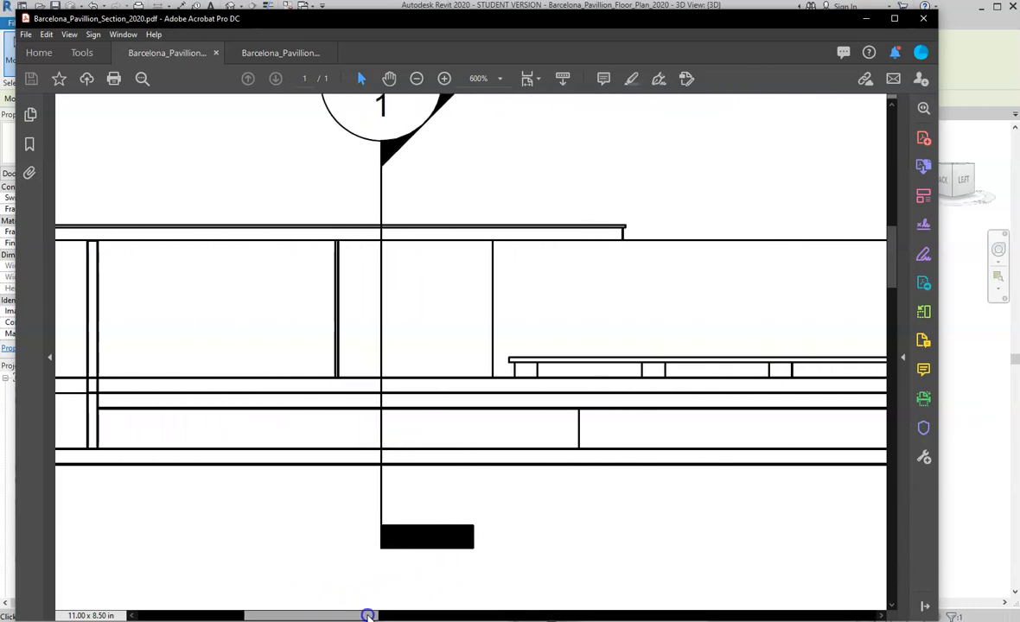
# Step: Follow the Longitudinal Section at 400% from the small roof and bench to the far end wall beside the pool
pyautogui.click(416, 80)
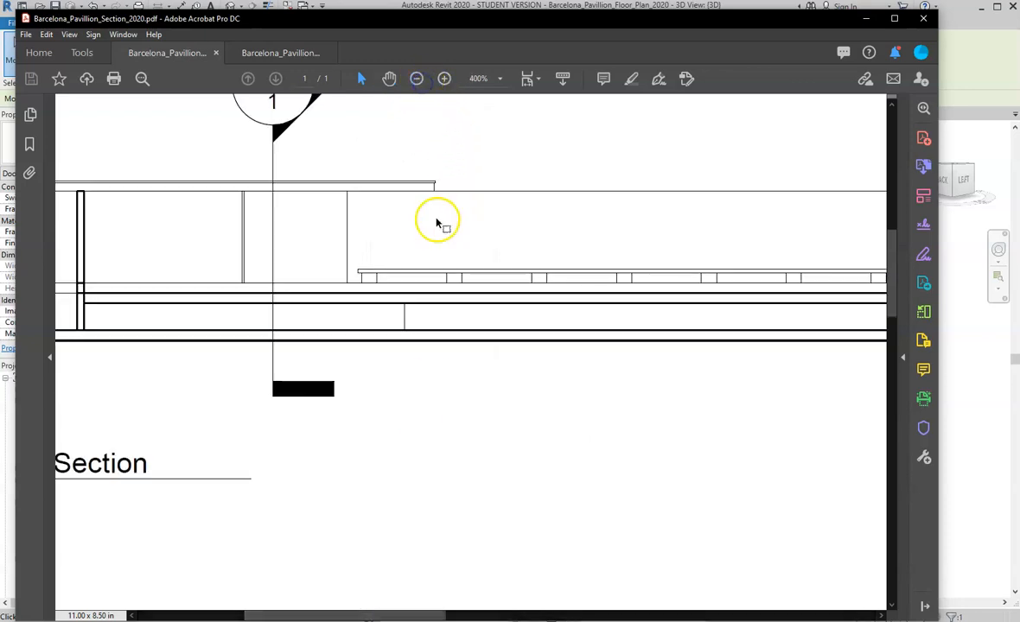
pyautogui.moveTo(407, 615); pyautogui.dragTo(443, 616)
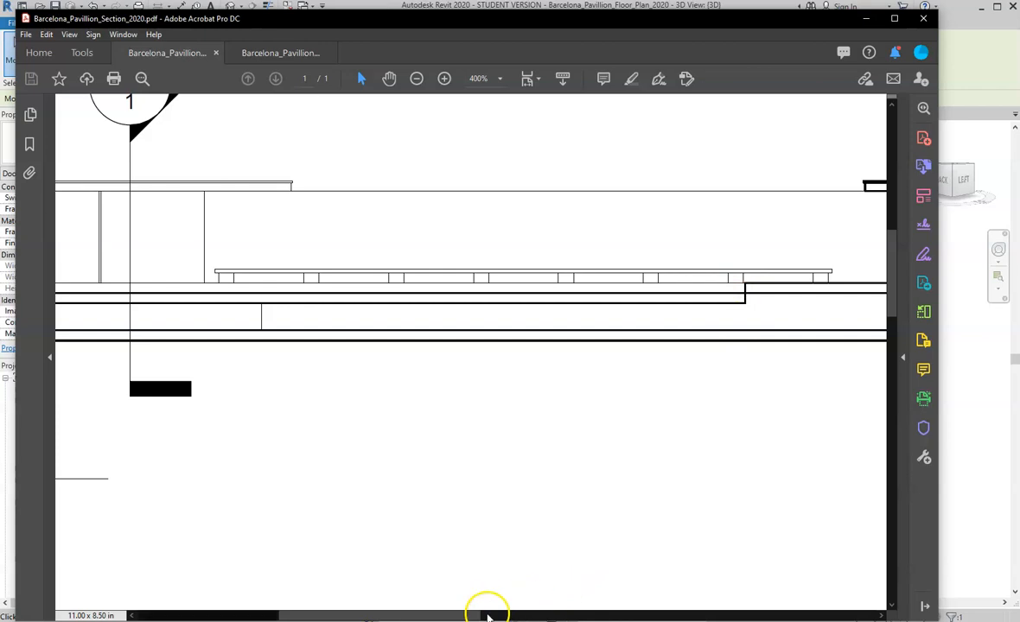
pyautogui.moveTo(478, 614); pyautogui.dragTo(413, 611)
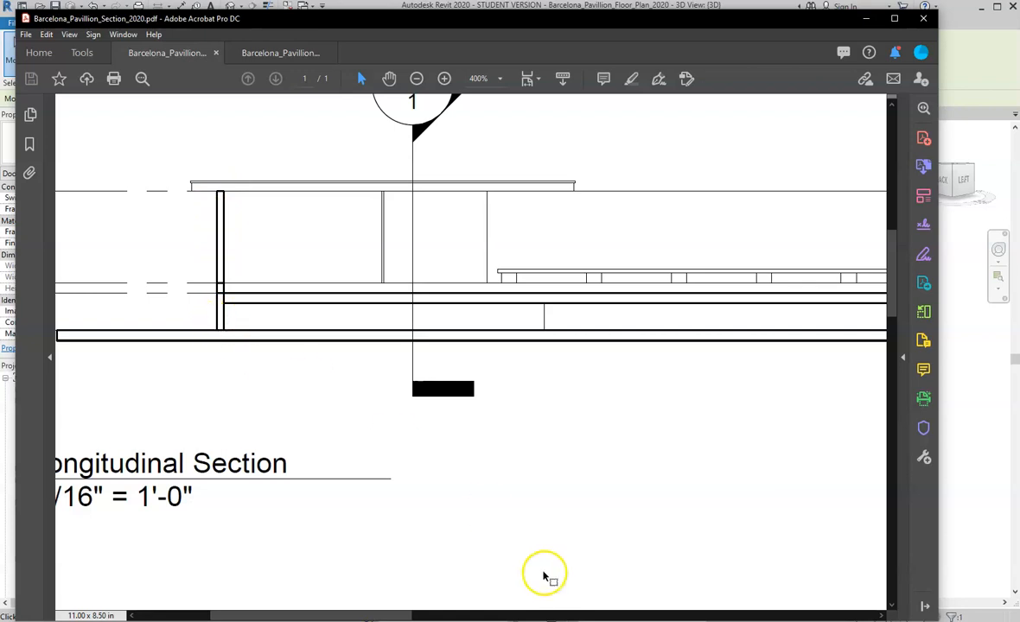
pyautogui.moveTo(405, 614); pyautogui.dragTo(772, 615)
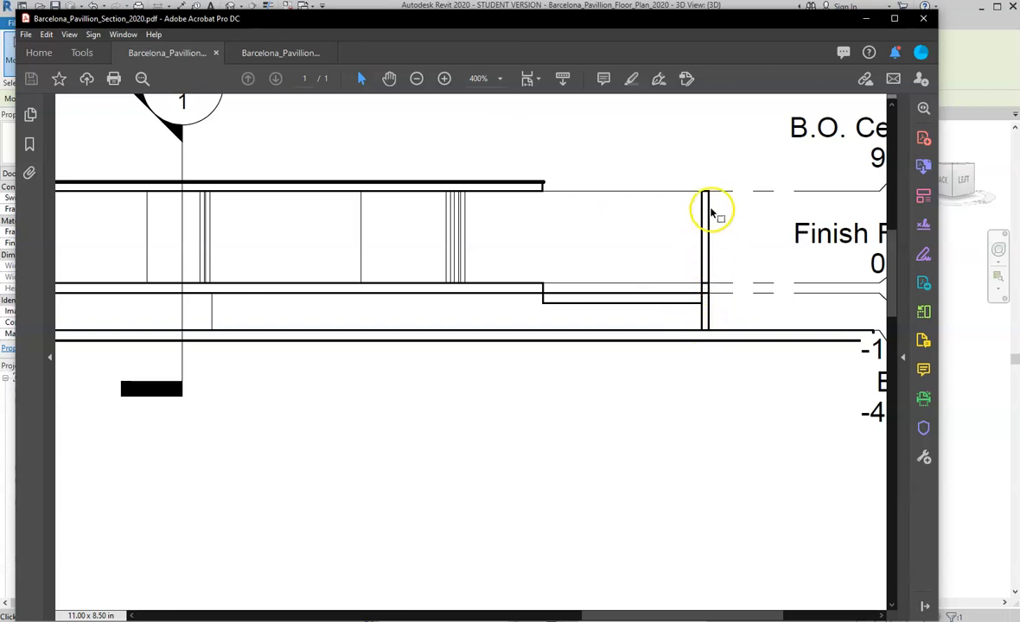
# Step: Examine the end walls, pool edge and base in Transverse Section 1 at 400%
pyautogui.scroll(-5, 683, 427)
pyautogui.scroll(-5, 663, 422)
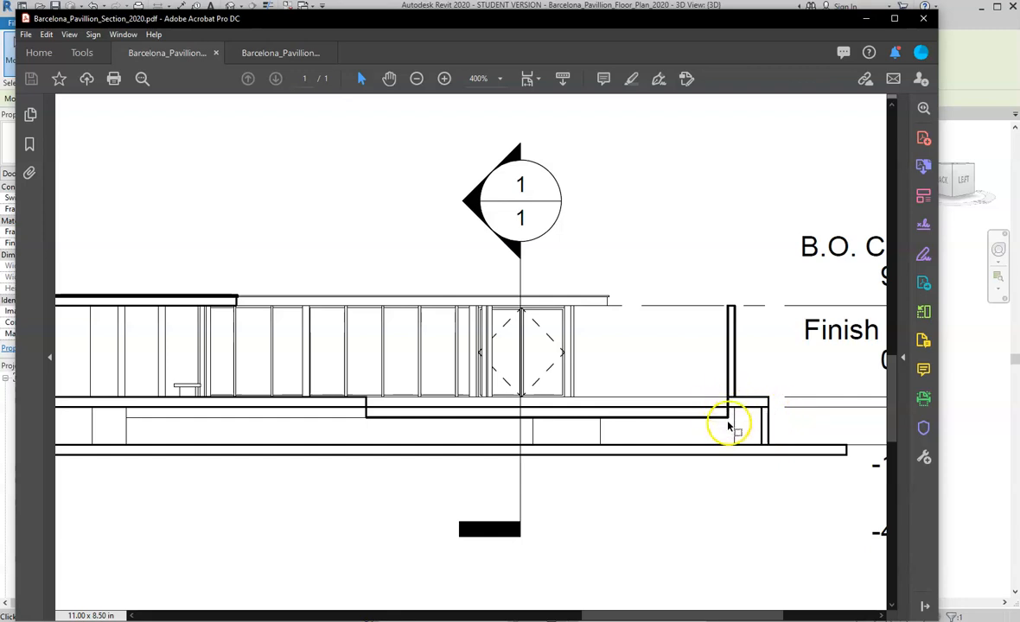
pyautogui.moveTo(611, 614); pyautogui.dragTo(495, 609)
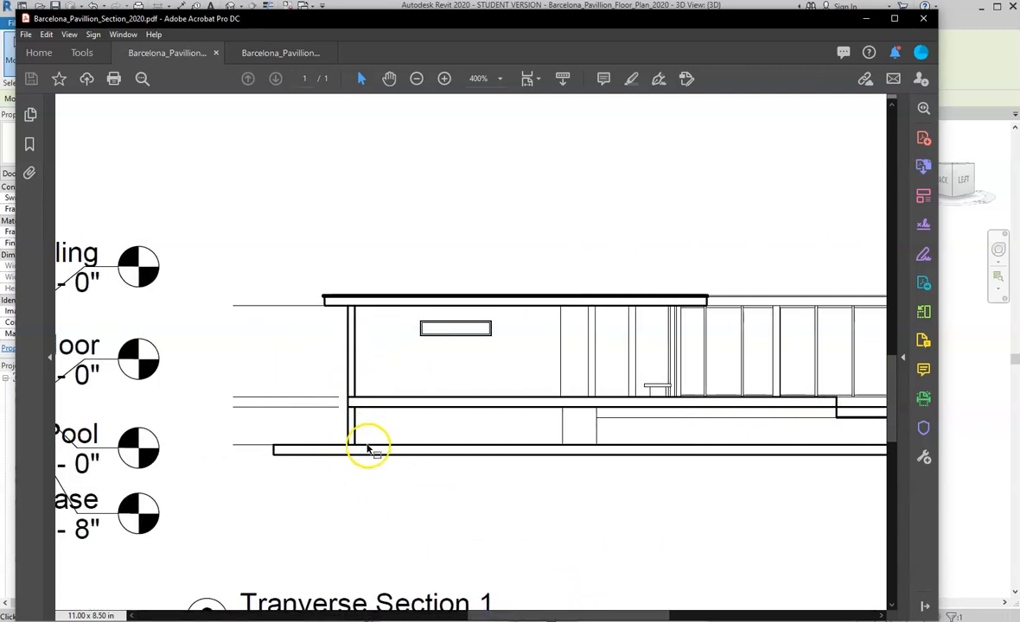
# Step: Reduce Section Sheet 1 to 109% and view all three sections together
pyautogui.click(417, 79)
pyautogui.click(417, 79)
pyautogui.click(417, 79)
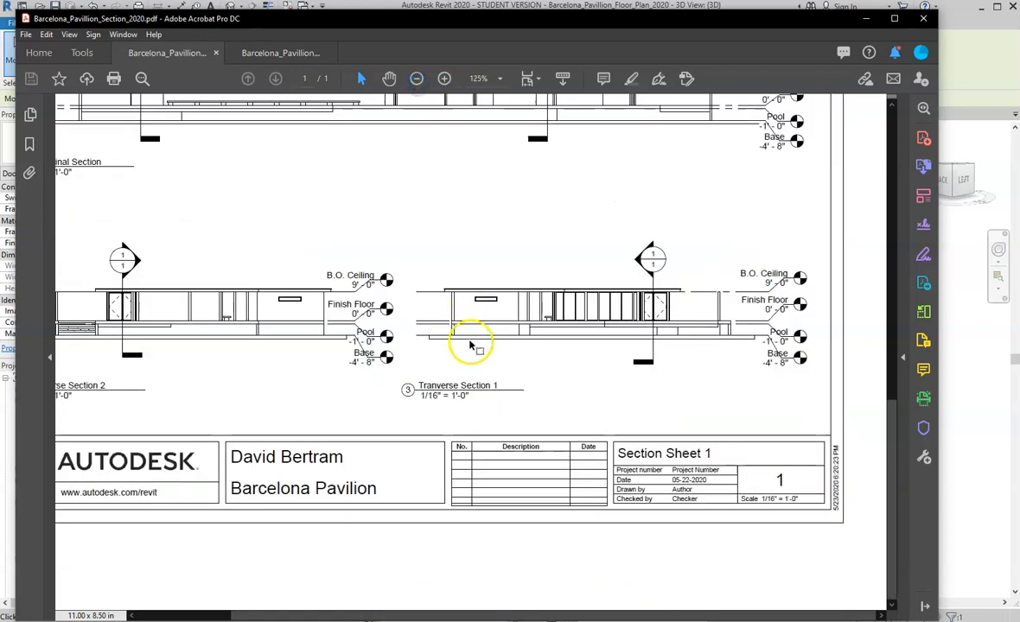
pyautogui.scroll(2, 471, 346)
pyautogui.click(417, 79)
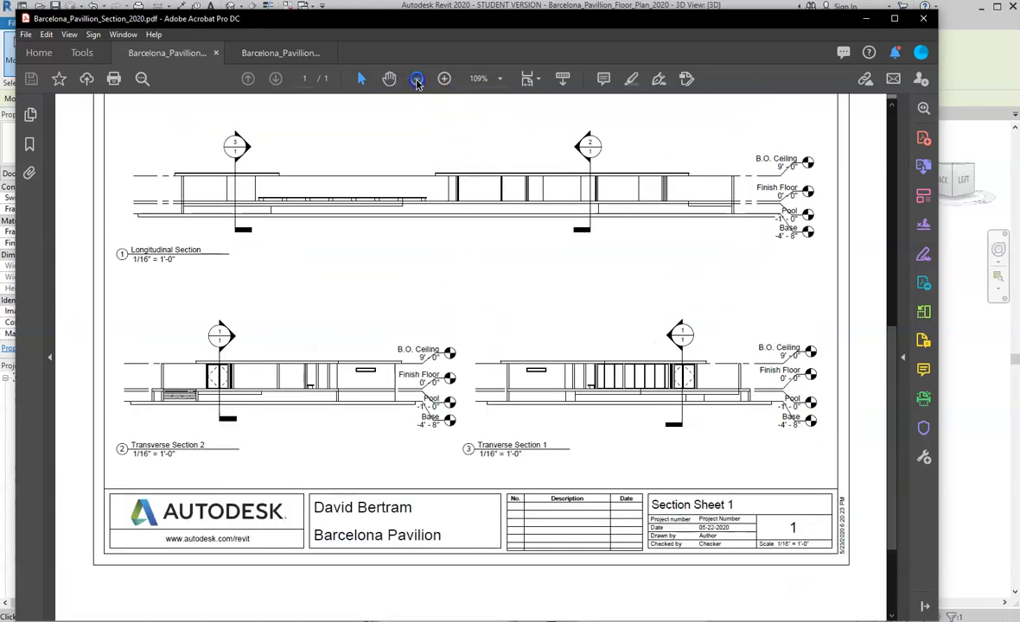
pyautogui.scroll(1, 478, 298)
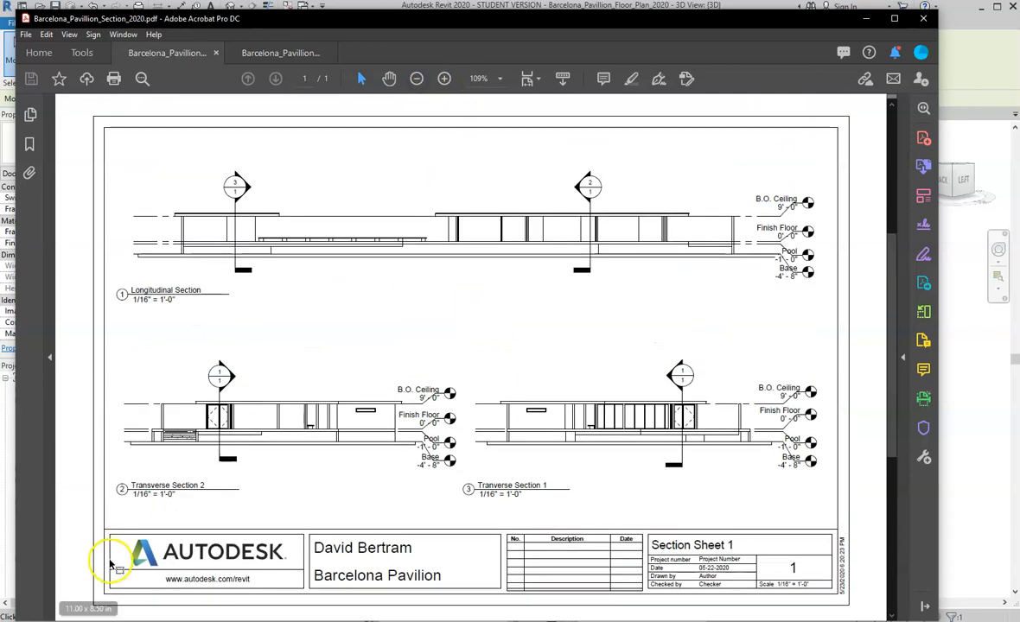